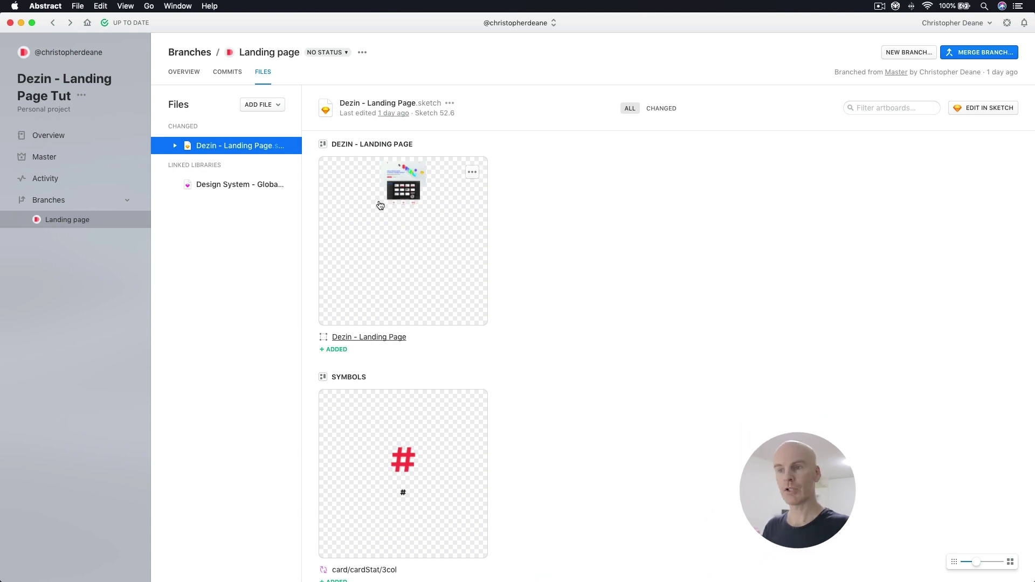
Open the Dezin - Landing Page file from the Landing page branch for editing in Sketch
click(78, 222)
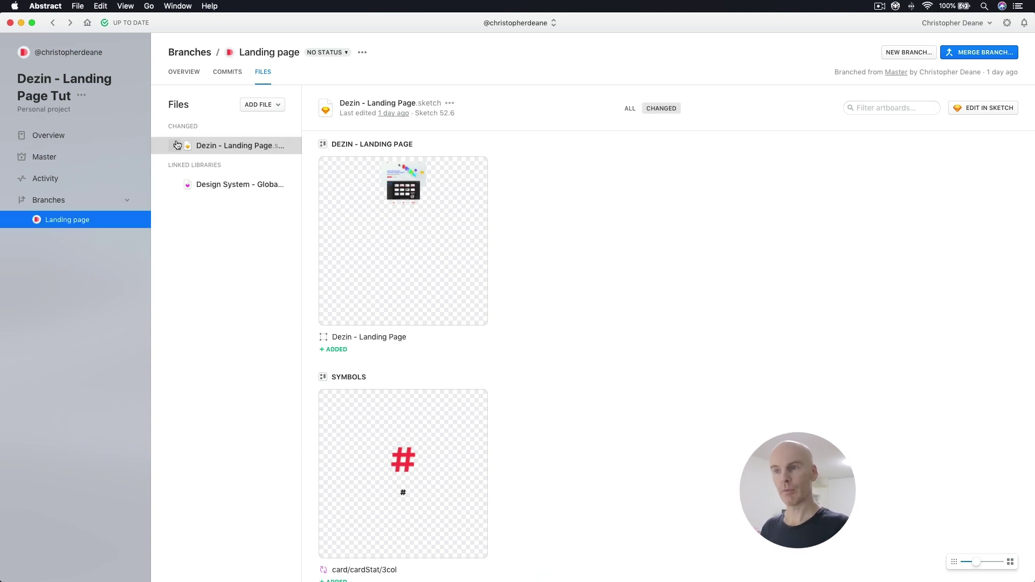
click(980, 106)
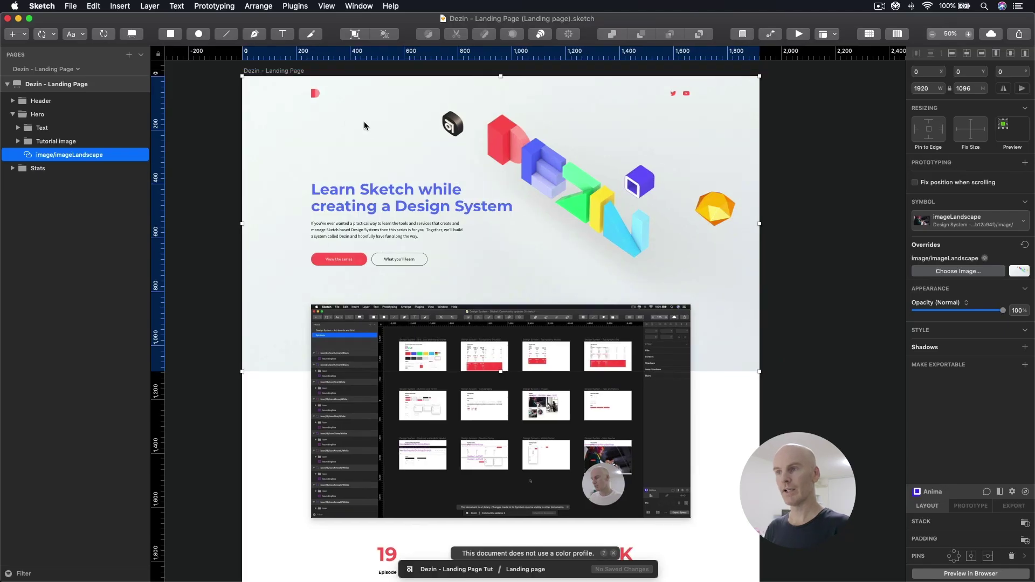
Examine the hero heading, the tutorial image and the empty area below the stats on the landing page artboard
click(410, 200)
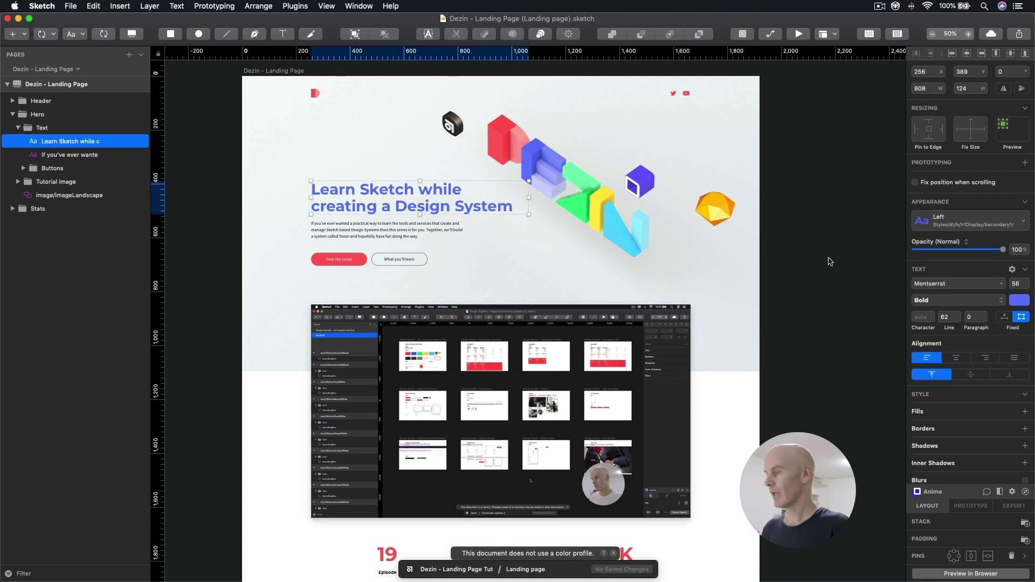
click(824, 327)
scroll(823, 270, down, 5)
click(677, 211)
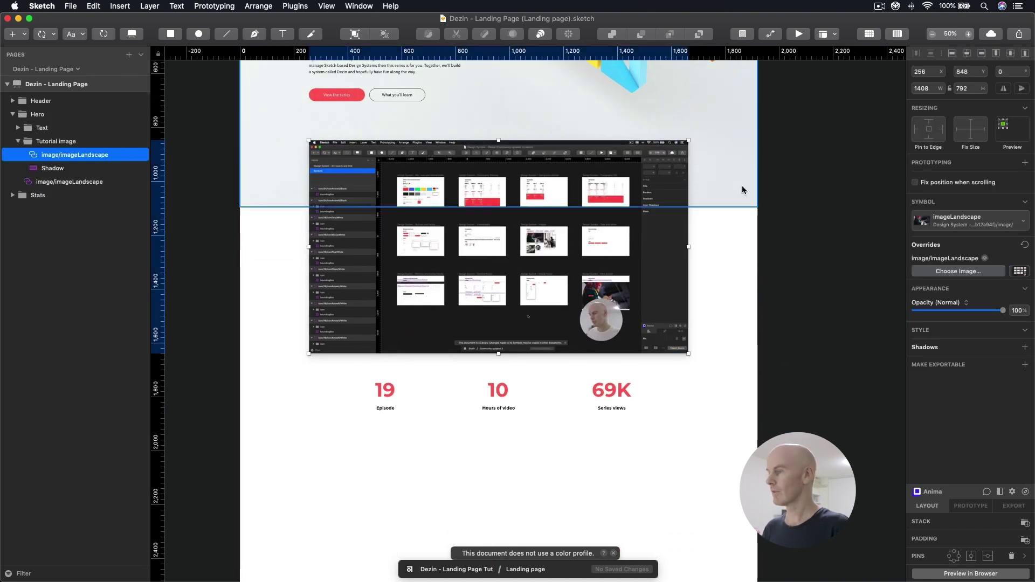
click(805, 221)
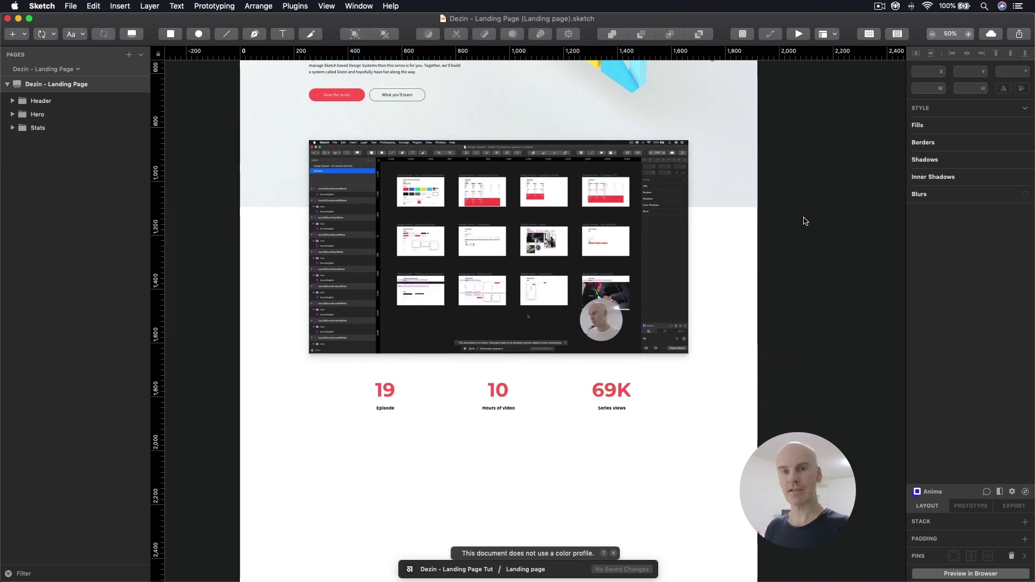
scroll(813, 326, down, 2)
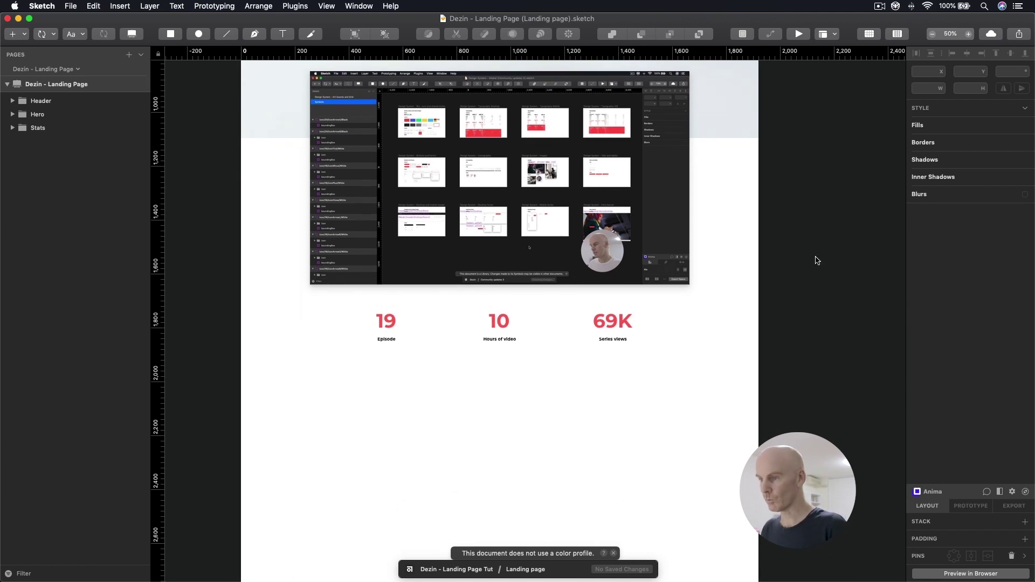
Show the guides and layout grid over the stats section, with the first stat card selected
click(391, 324)
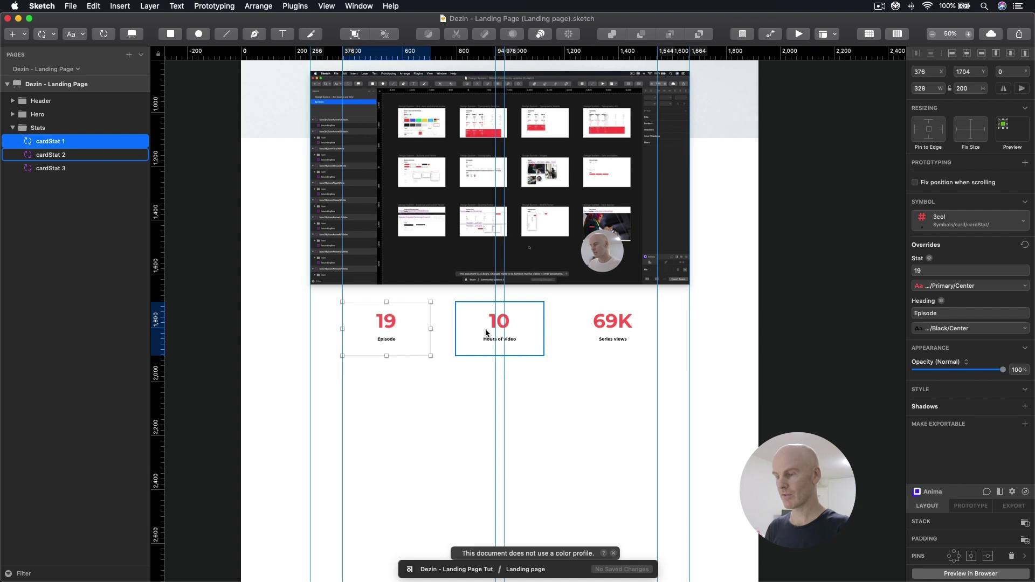
key(ctrl+g)
key(ctrl+g)
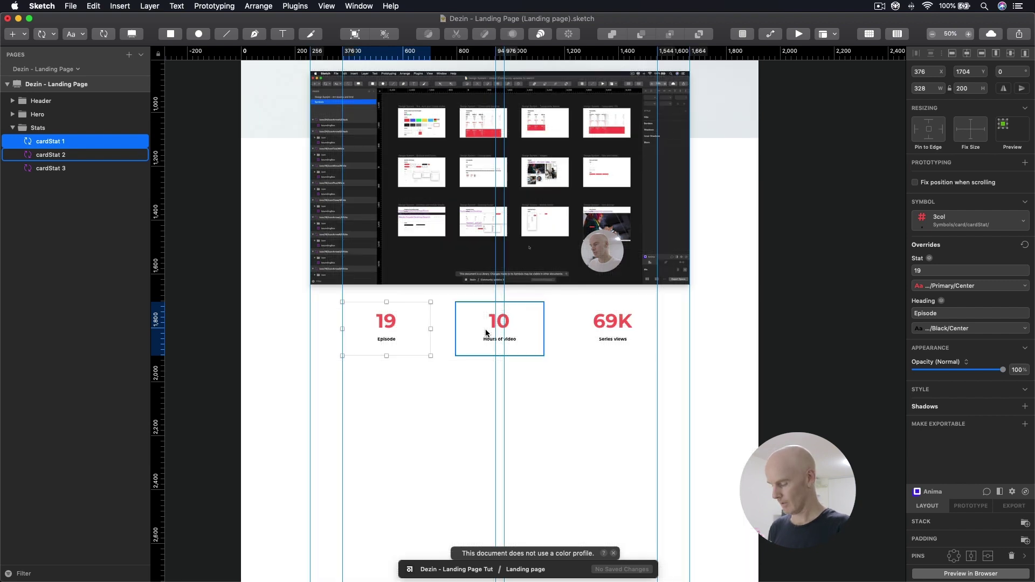
key(ctrl+l)
click(744, 300)
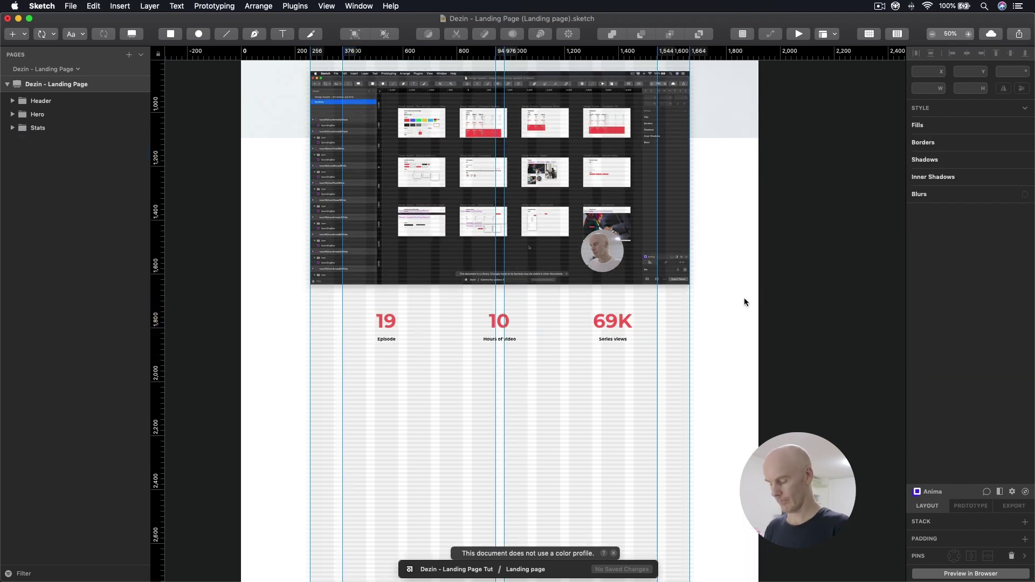
key(super+0)
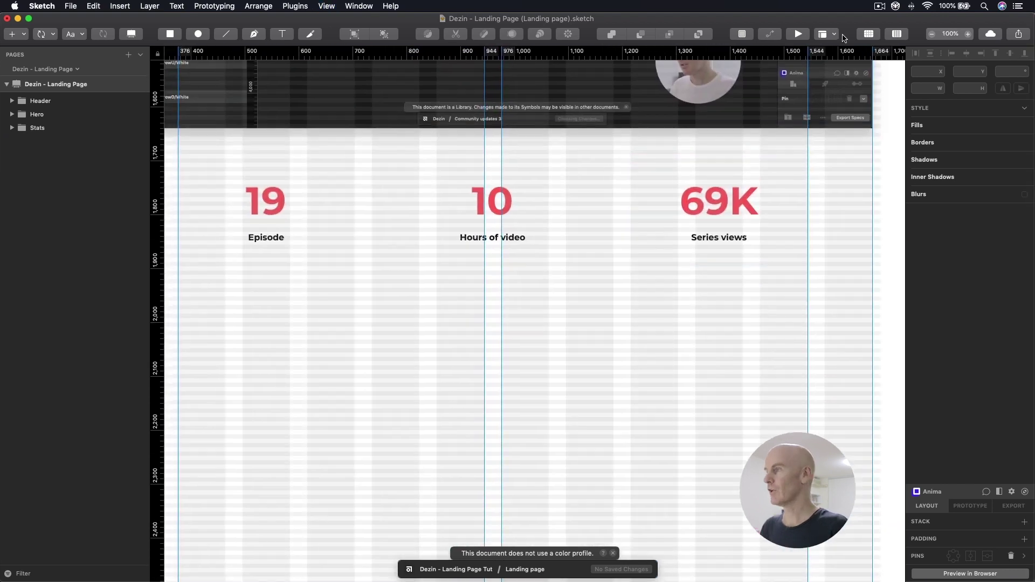
click(897, 34)
click(896, 33)
key(super+minus)
click(403, 221)
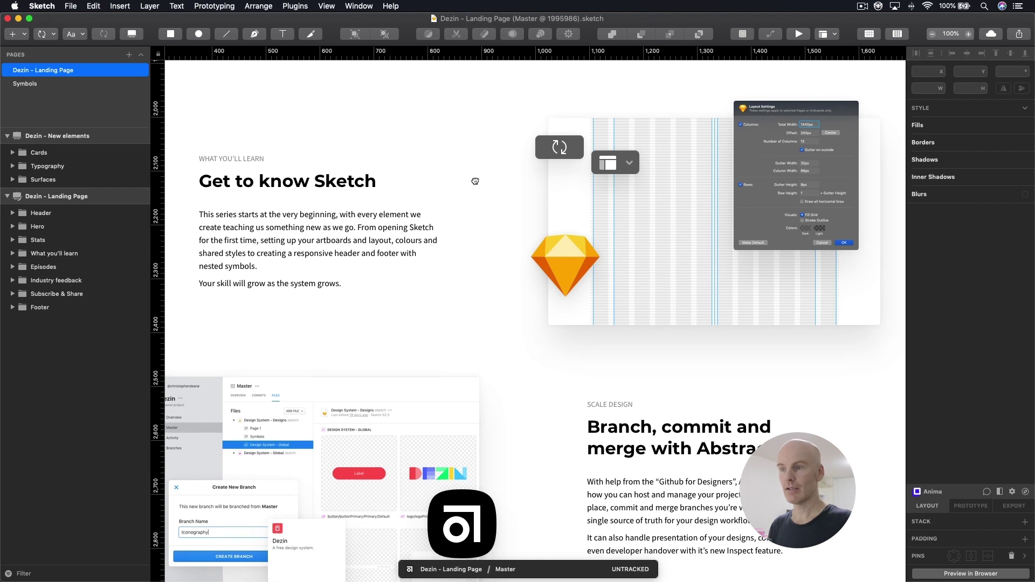
Examine the Get to know Sketch, Branch, commit and merge with Abstract, and Sketch Libraries sections in the finished Master file
scroll(473, 175, down, 2)
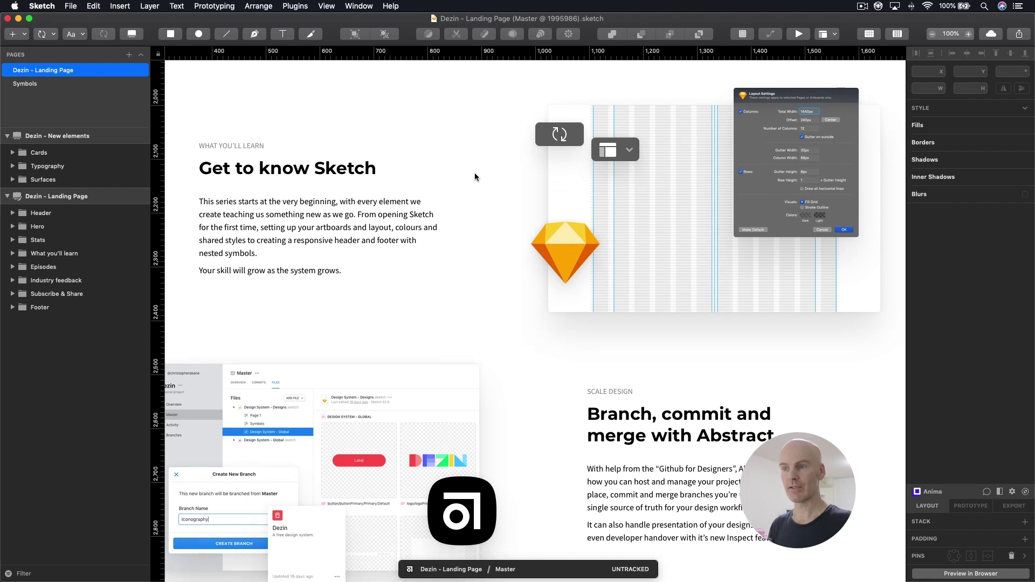
click(626, 217)
click(792, 161)
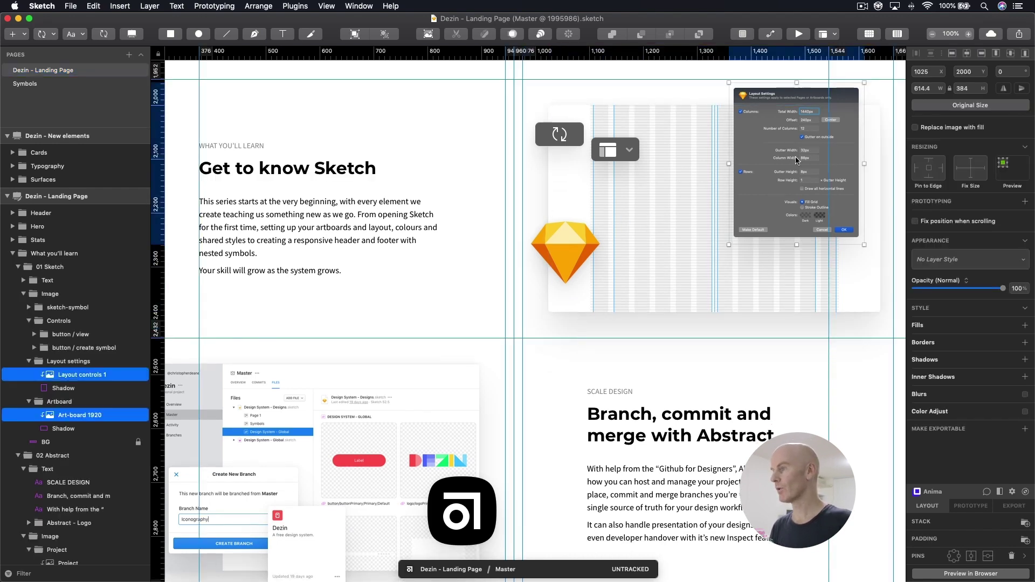
click(493, 182)
scroll(521, 225, down, 5)
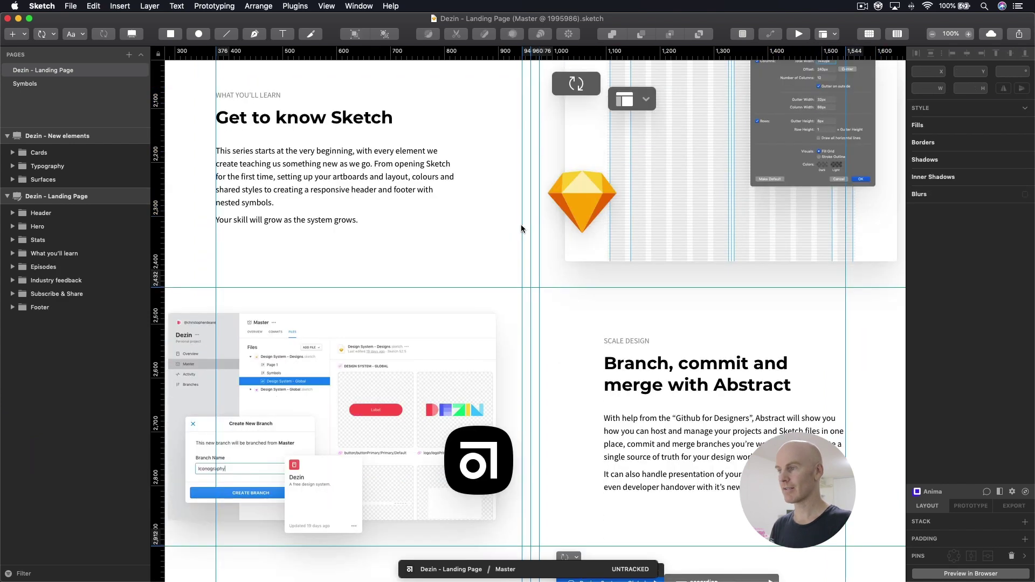
scroll(482, 237, down, 5)
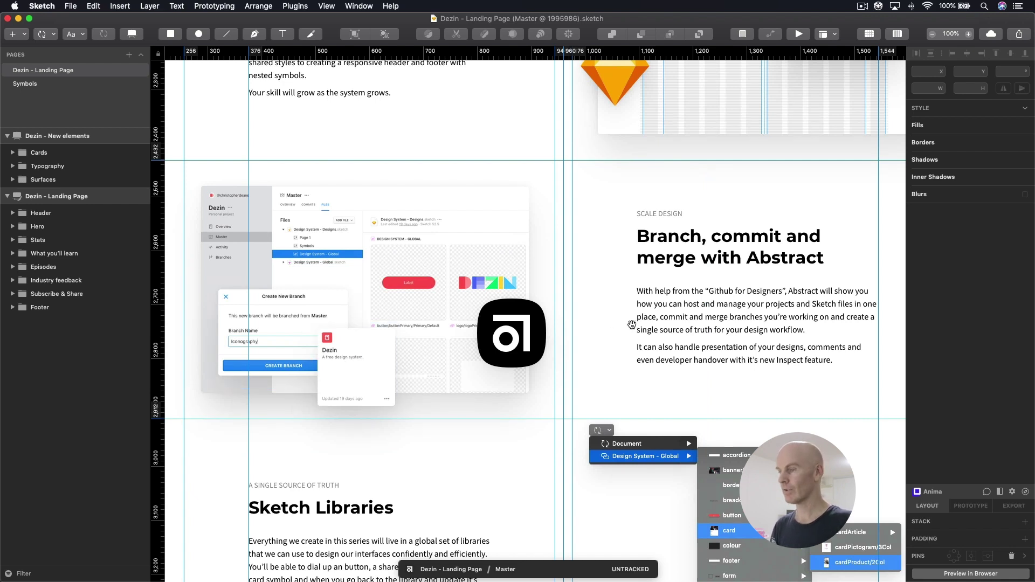
scroll(629, 323, down, 10)
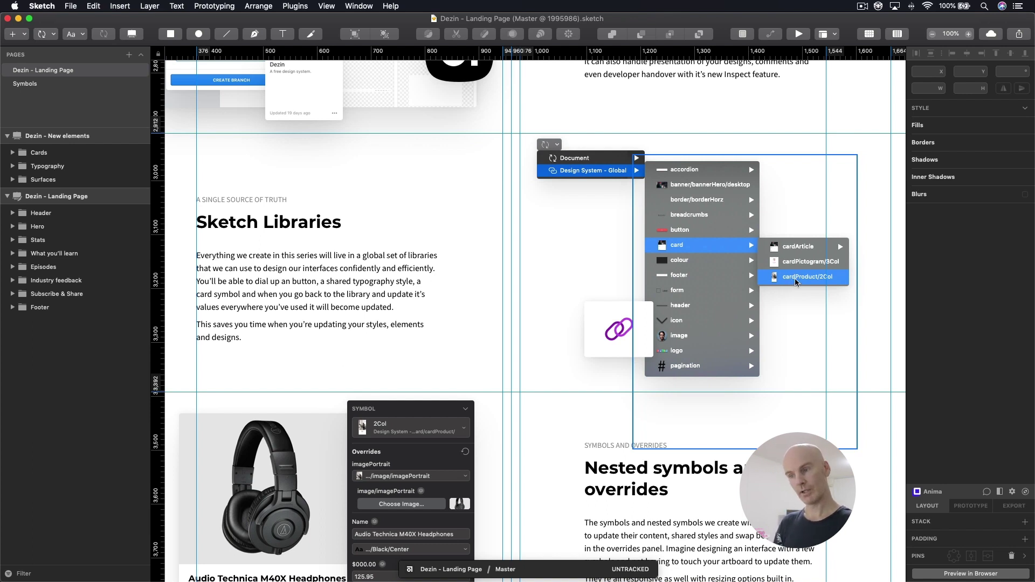
Inspect the Nested symbols and overrides section: its heading, overrides panel image and headphones product card
scroll(724, 288, down, 5)
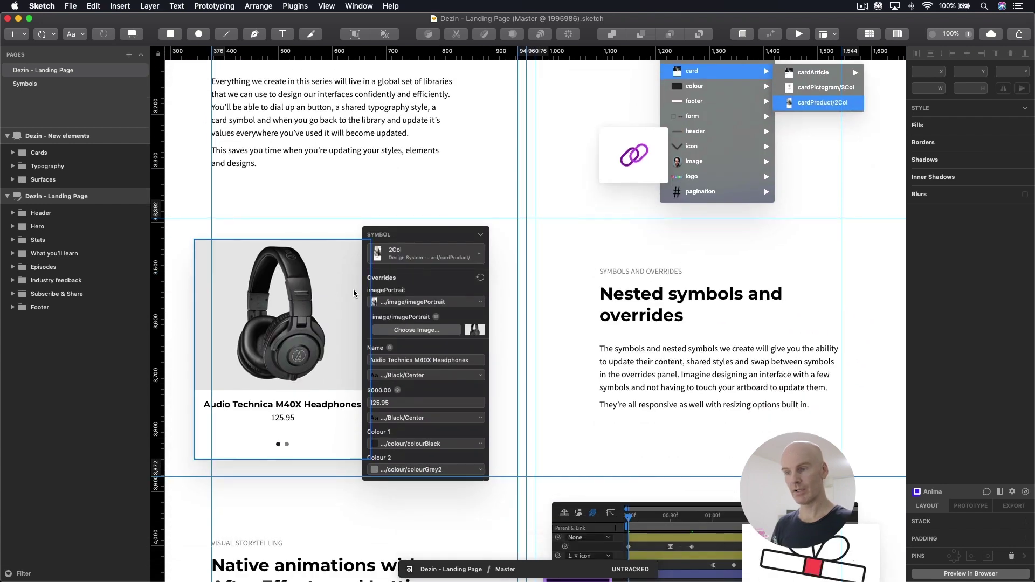
click(672, 317)
scroll(671, 266, down, 2)
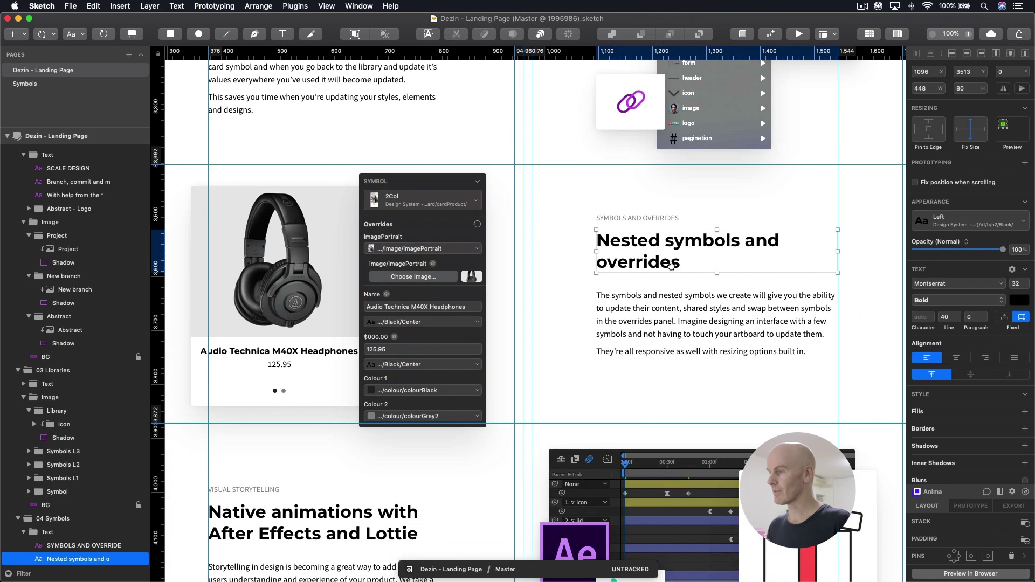
click(433, 245)
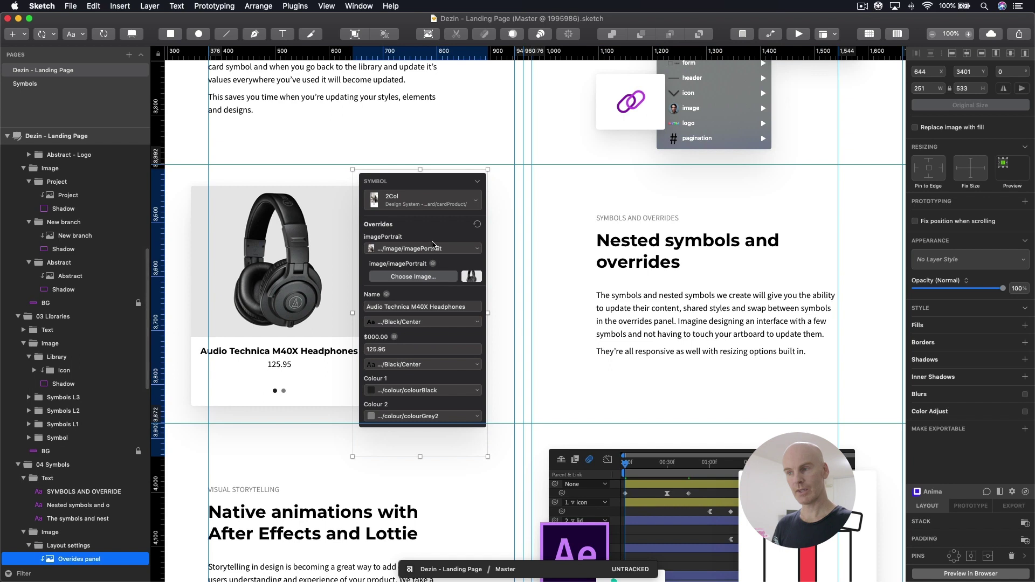
click(291, 281)
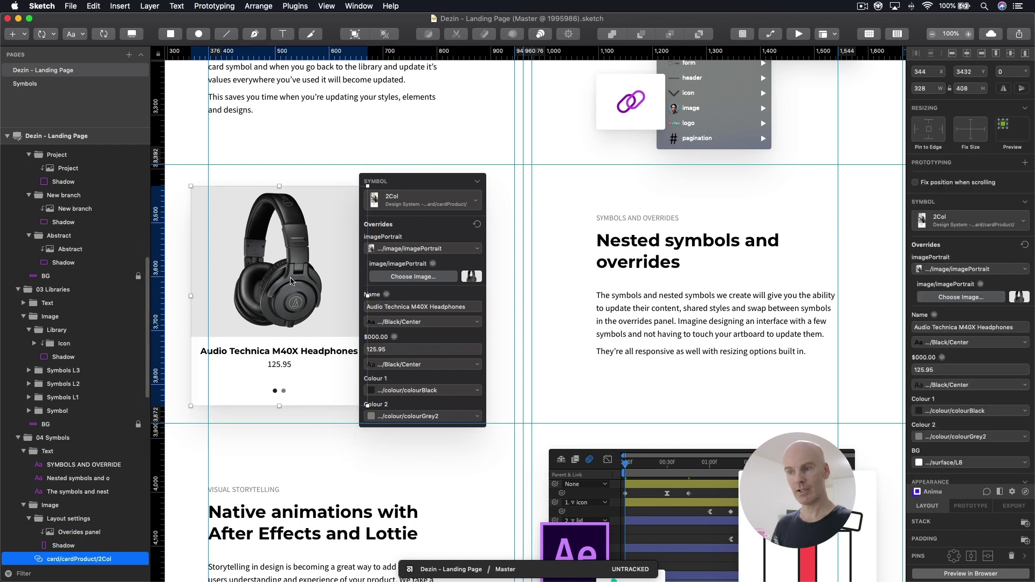
mouse_move(191, 296)
mouse_down()
mouse_move(271, 294)
mouse_move(191, 296)
mouse_up()
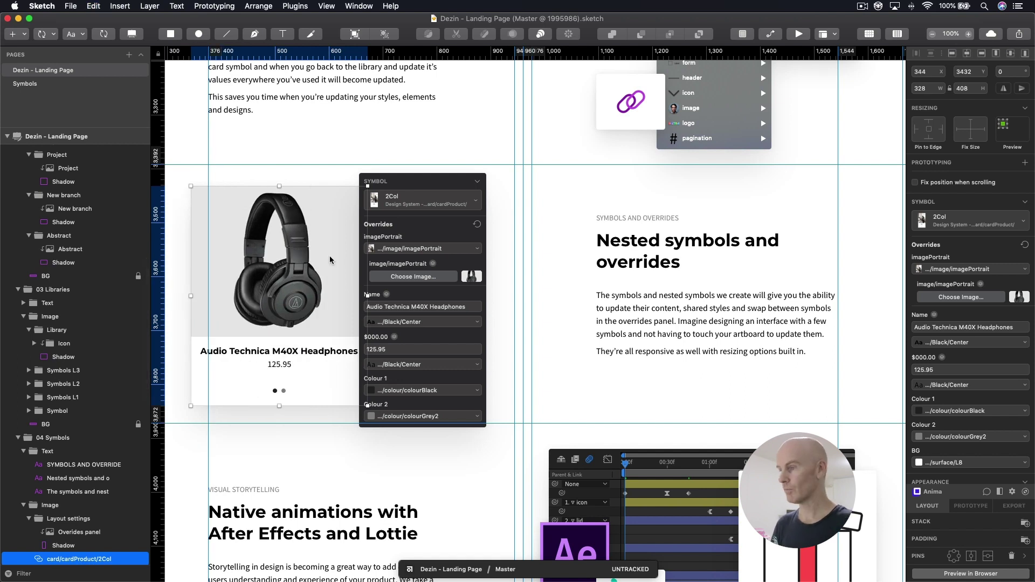
drag(666, 412, 676, 180)
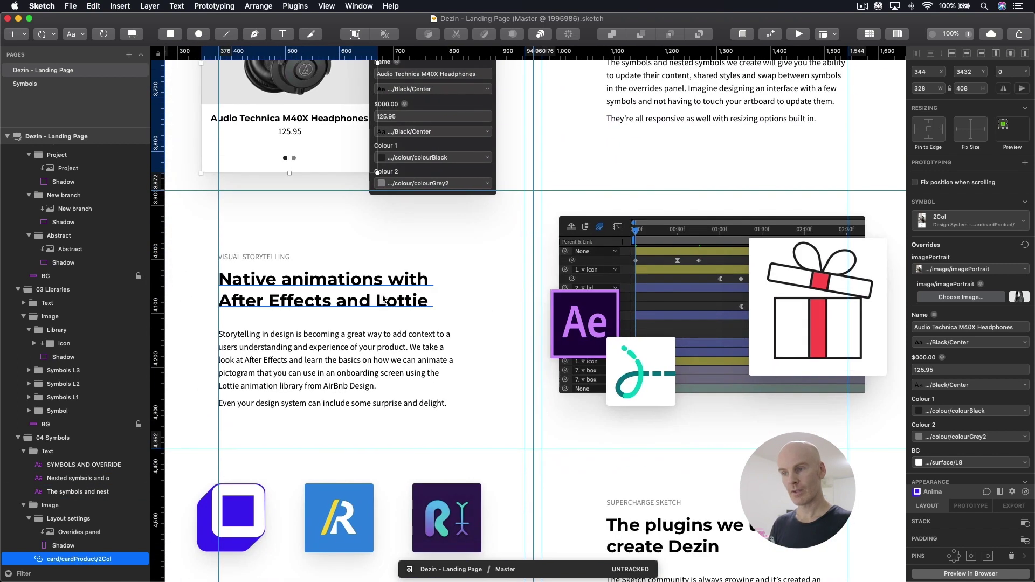
Inspect the images of the Native animations section, including the After Effects timeline and the gift icon
click(456, 276)
scroll(683, 261, down, 2)
click(684, 262)
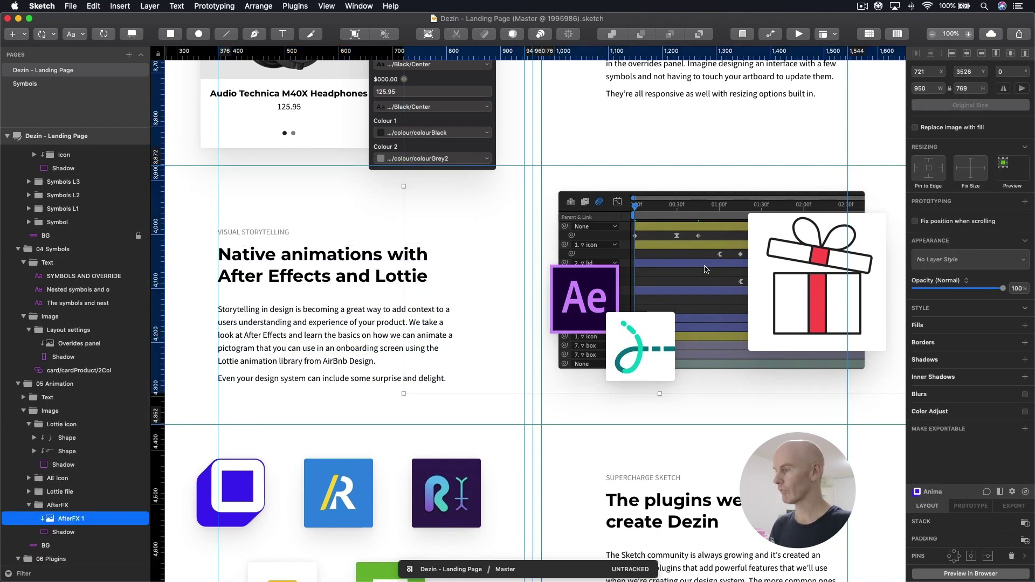
click(804, 281)
drag(752, 266, 700, 268)
scroll(717, 280, right, 4)
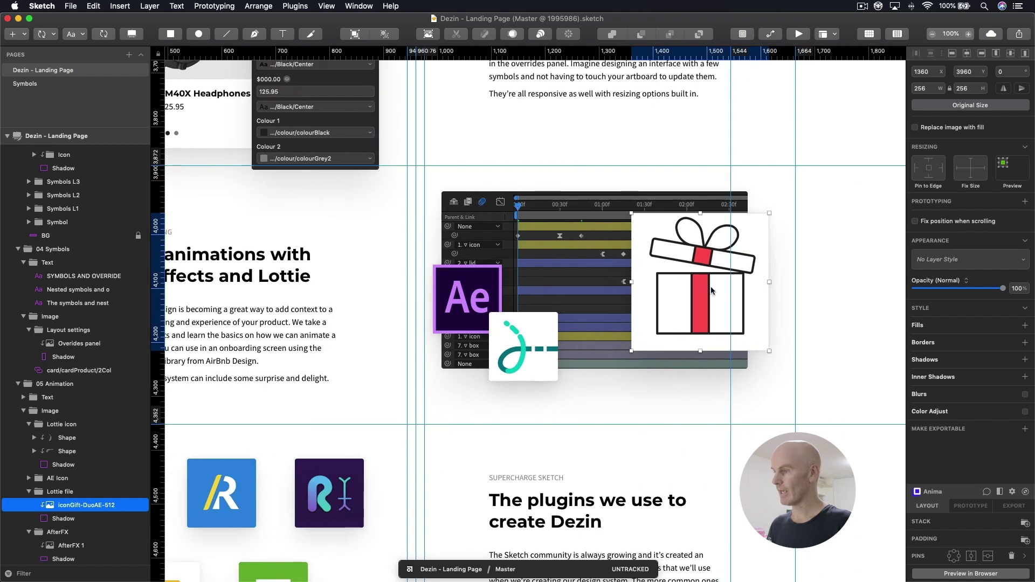
scroll(704, 275, left, 3)
drag(715, 278, 802, 262)
scroll(631, 264, left, 3)
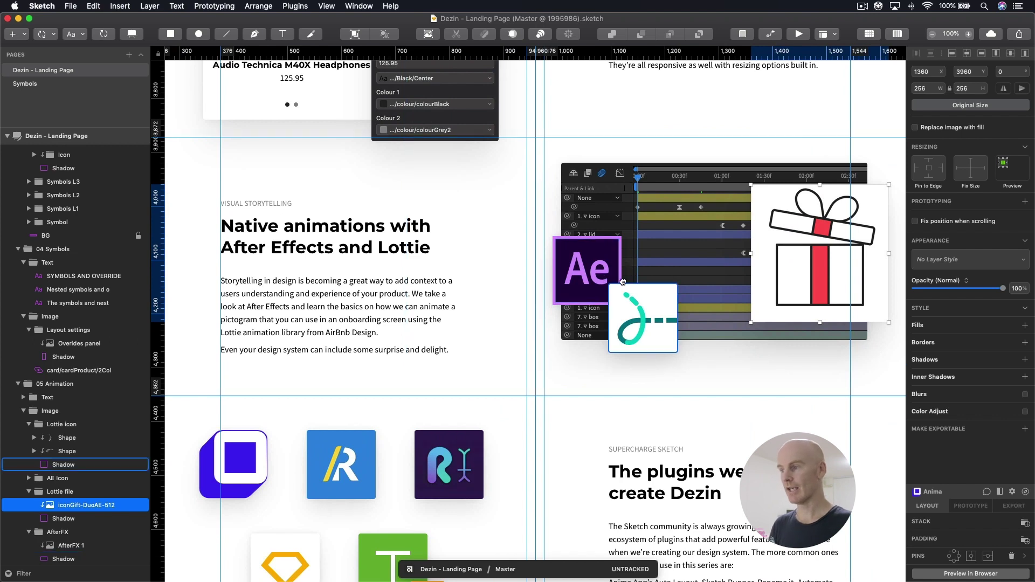
Inspect the plugins section, checking the layers behind the Runner, Style master and Automate icons
scroll(631, 265, down, 5)
scroll(639, 232, left, 2)
scroll(639, 275, down, 4)
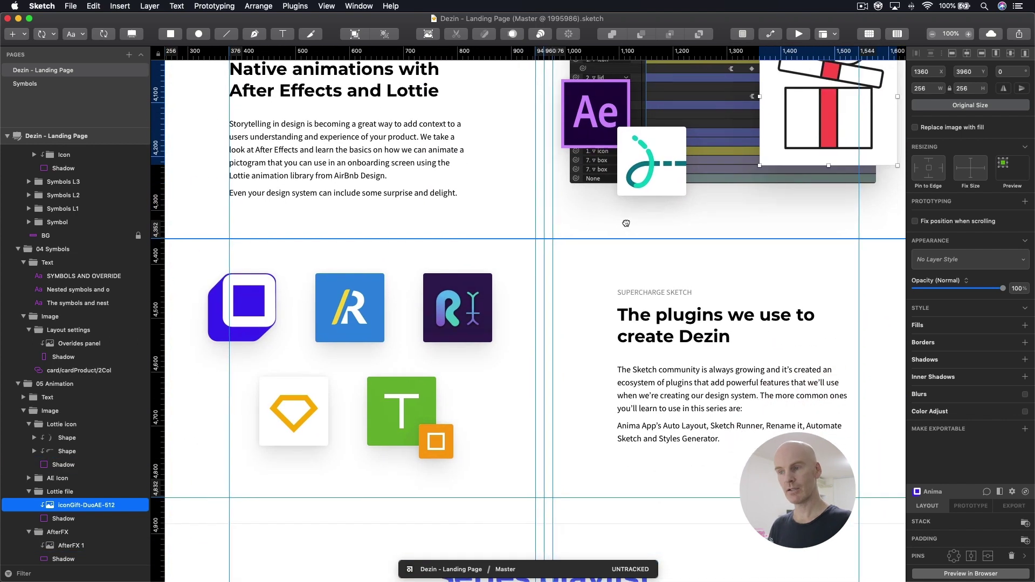
scroll(643, 273, down, 2)
scroll(630, 265, right, 2)
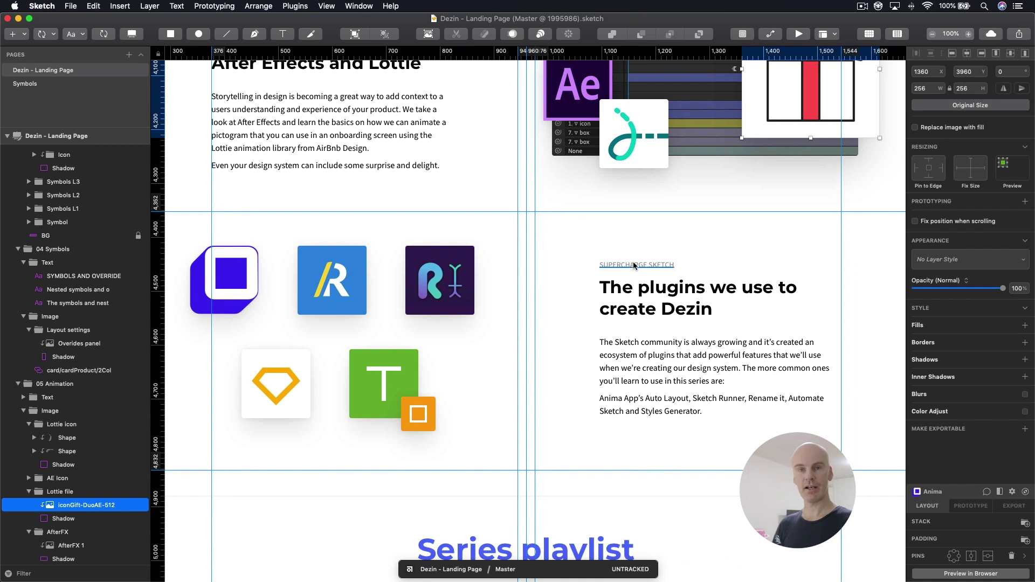
scroll(635, 265, down, 1)
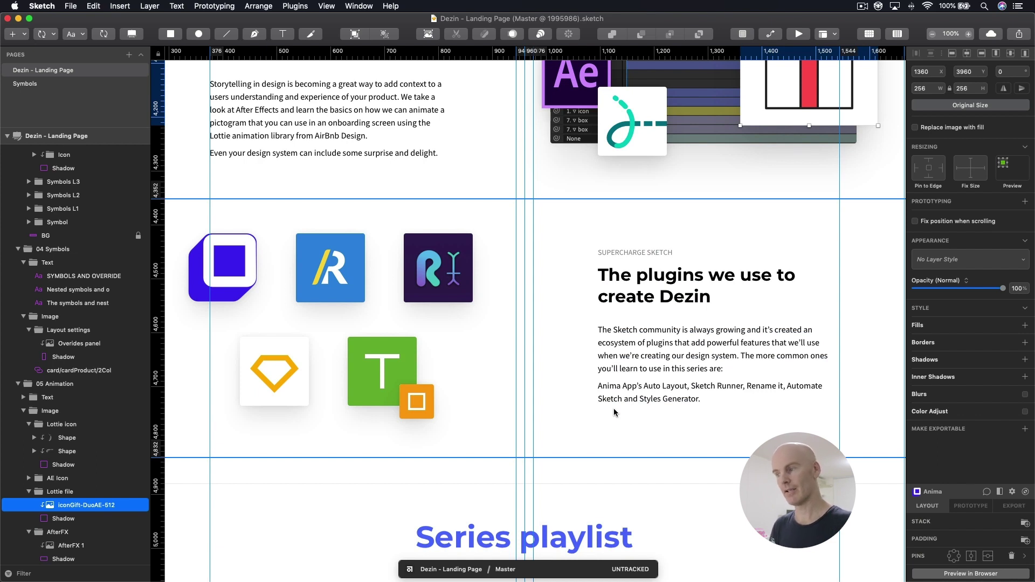
click(317, 280)
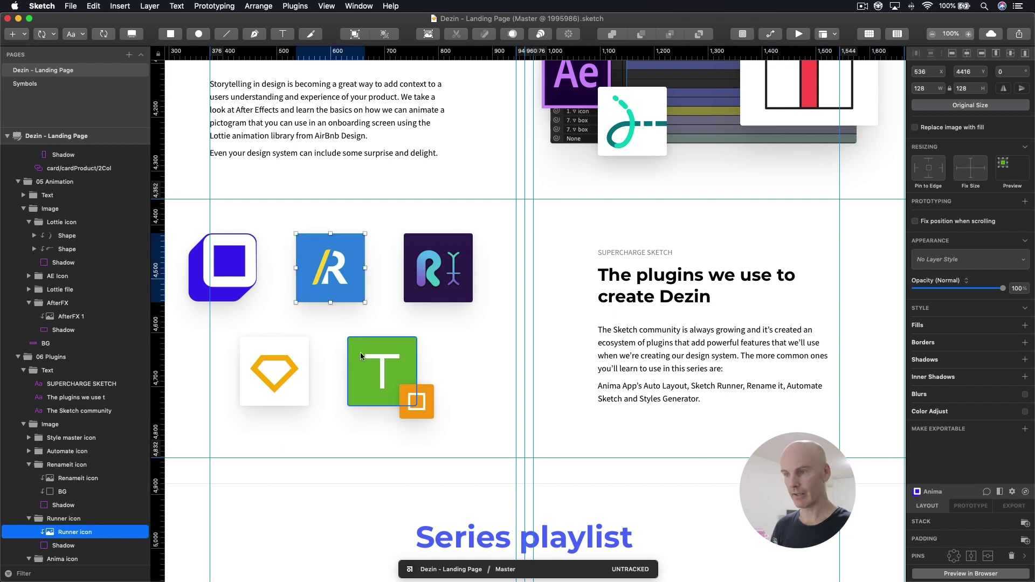
super+click(384, 362)
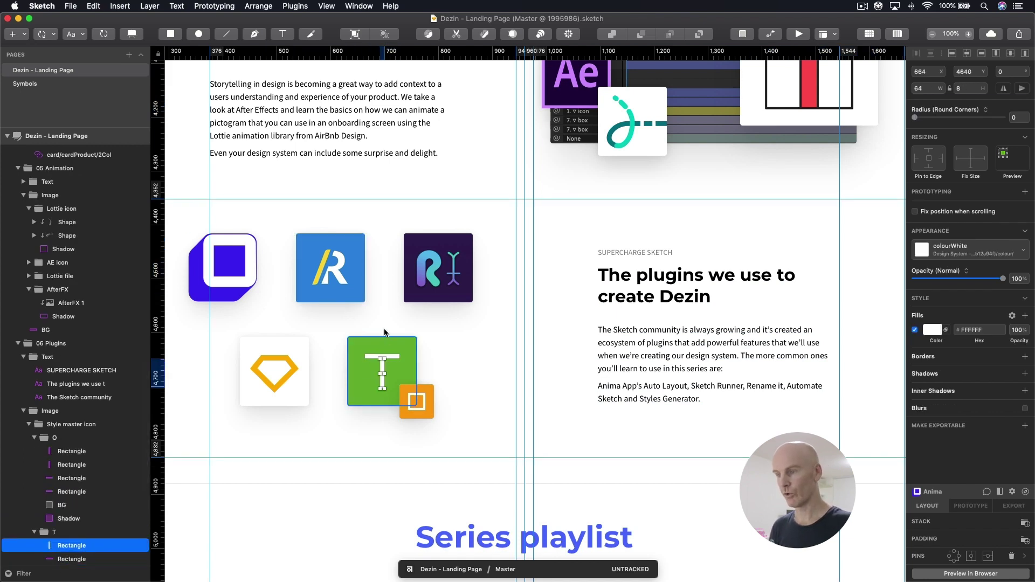
super+click(285, 370)
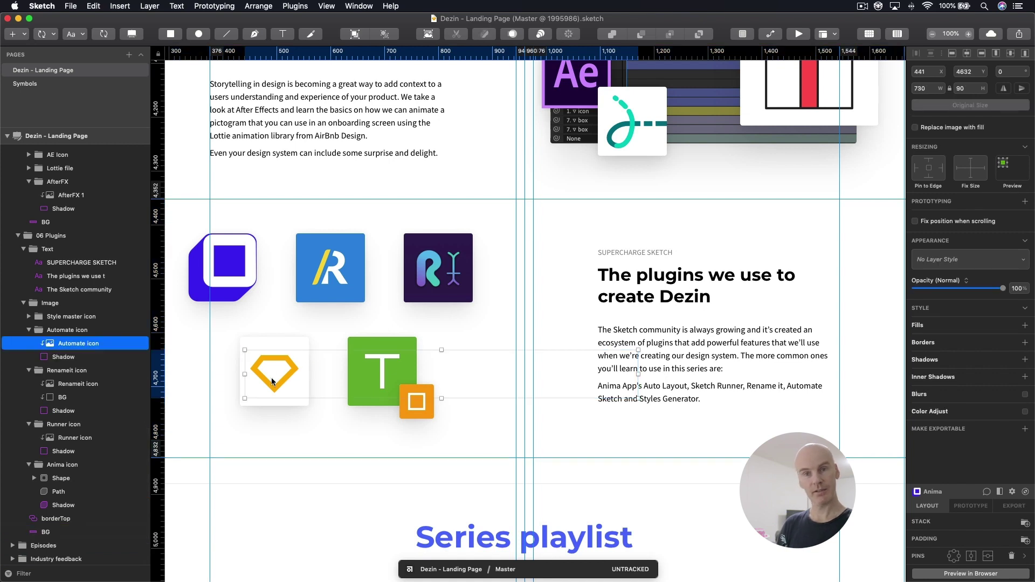
Slide the Automate icon's image sideways behind its white tile mask, and undo the move
drag(281, 376, 148, 376)
scroll(309, 369, left, 1)
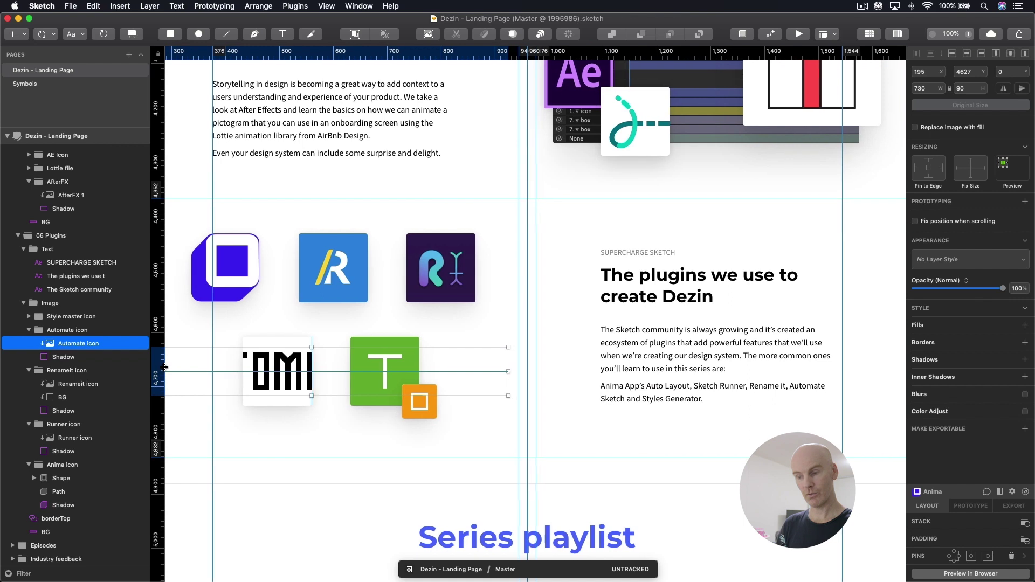
key(super+z)
Check the BG layer spanning the plugins section and review the stacked What you'll learn sections as a whole
click(460, 380)
scroll(460, 380, down, 3)
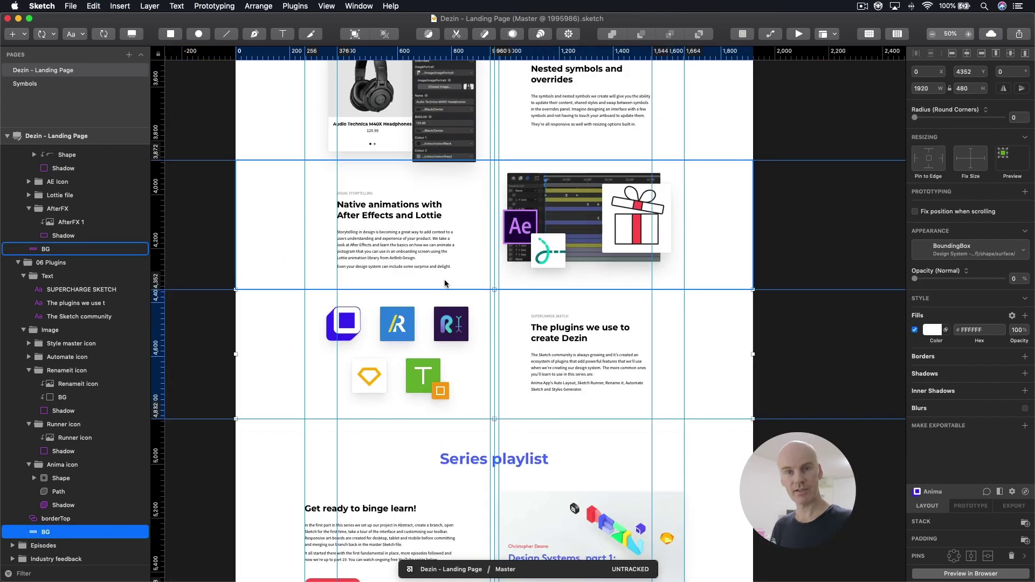
click(769, 293)
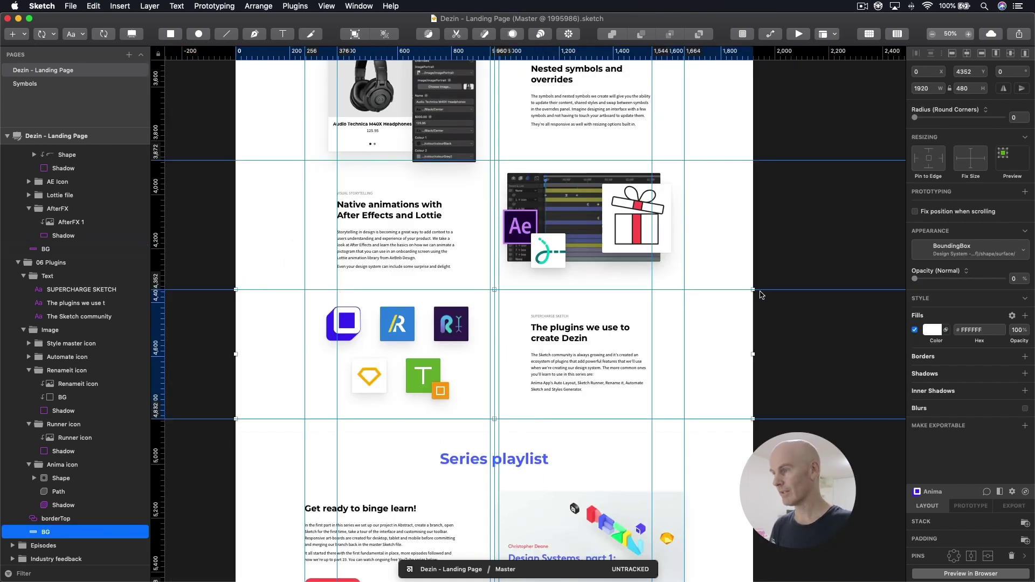
scroll(803, 201, up, 5)
scroll(802, 194, up, 4)
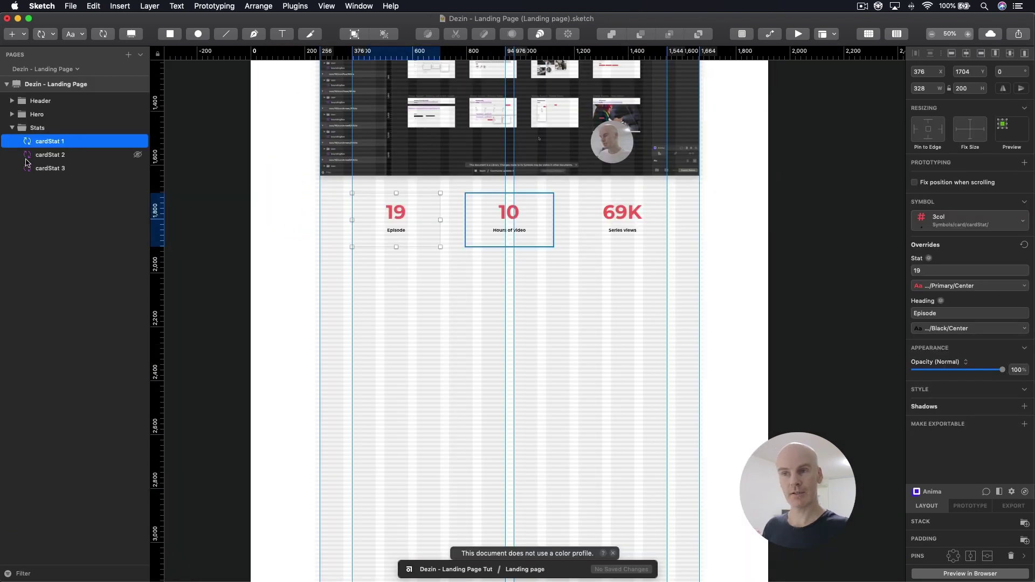
Draw a full-width rectangle about 1920 by 665 px on the artboard just below the stats
click(12, 127)
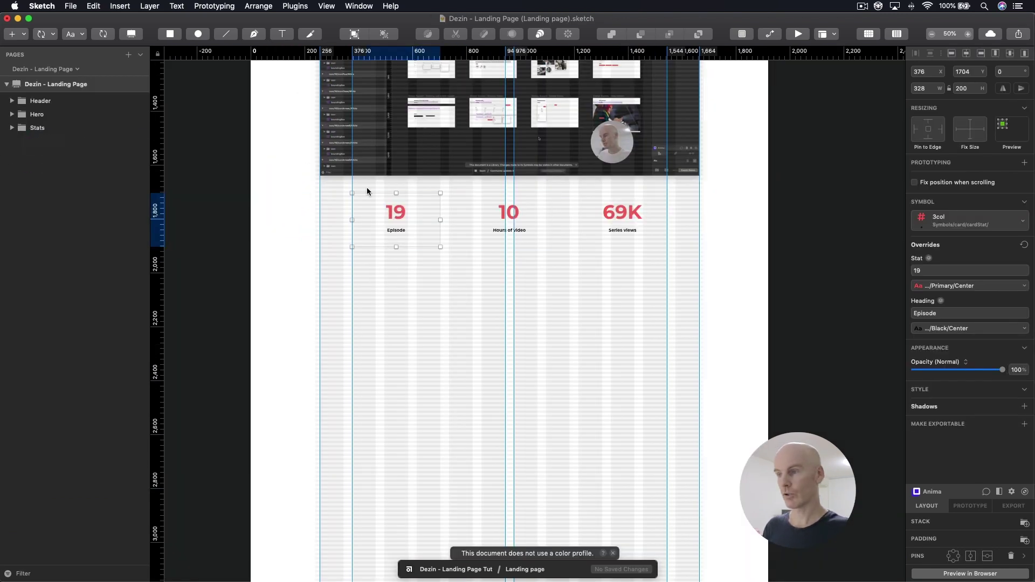
key(r)
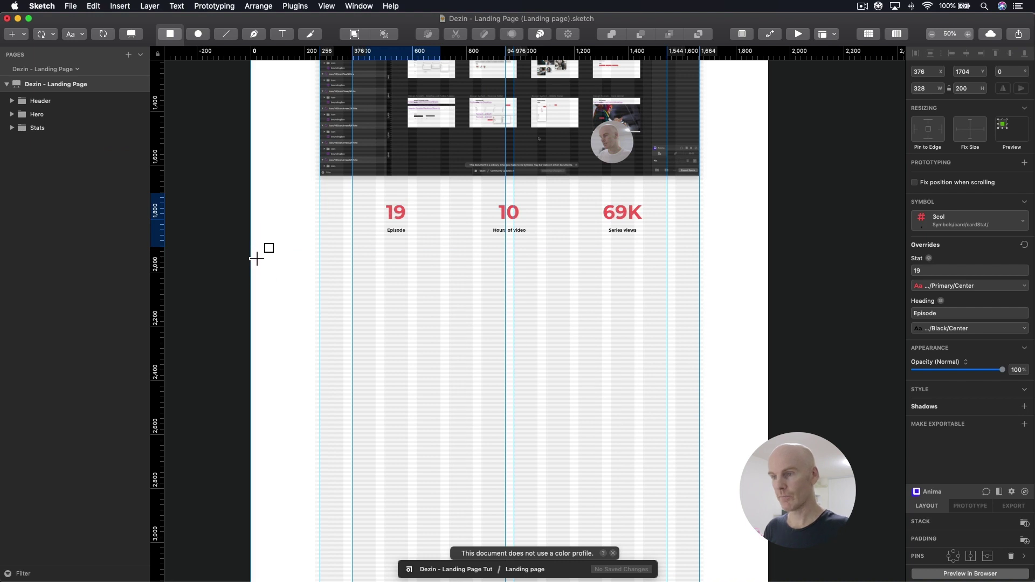
drag(257, 254, 771, 429)
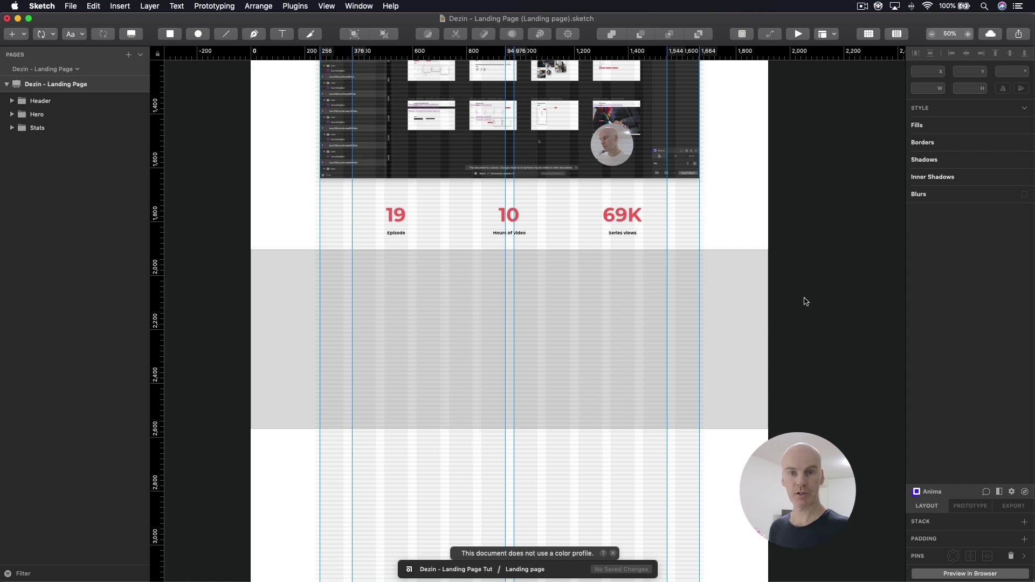
click(745, 292)
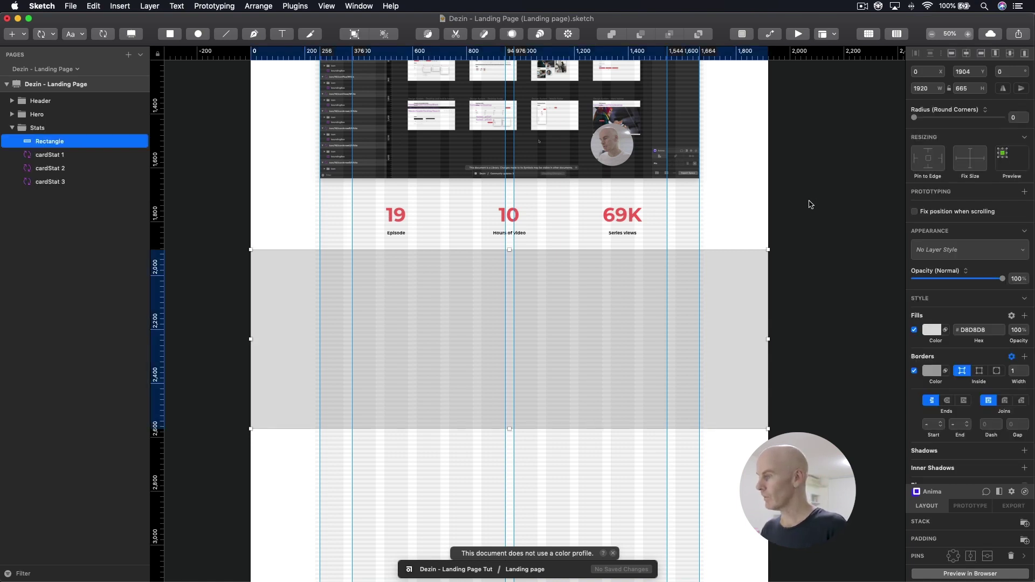
Set the rectangle's height to 480 and its Y position to 1952
click(969, 88)
text(480)
key(Return)
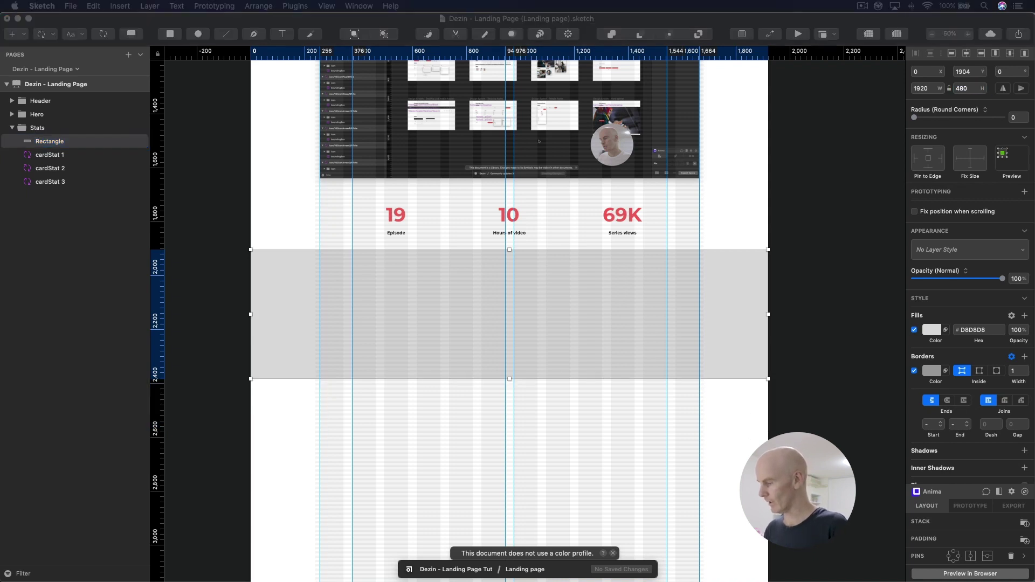
click(739, 284)
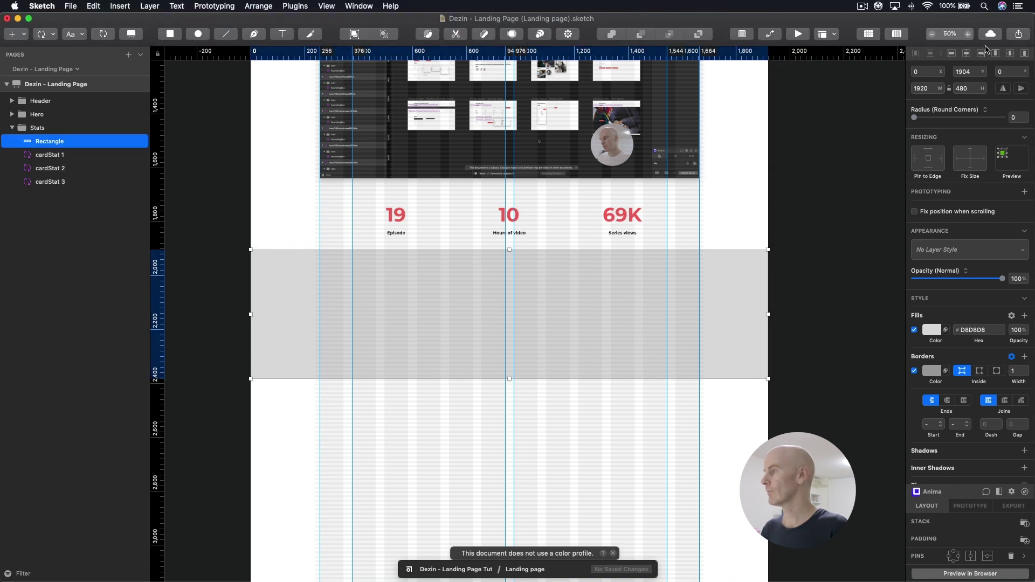
click(975, 70)
key(Right)
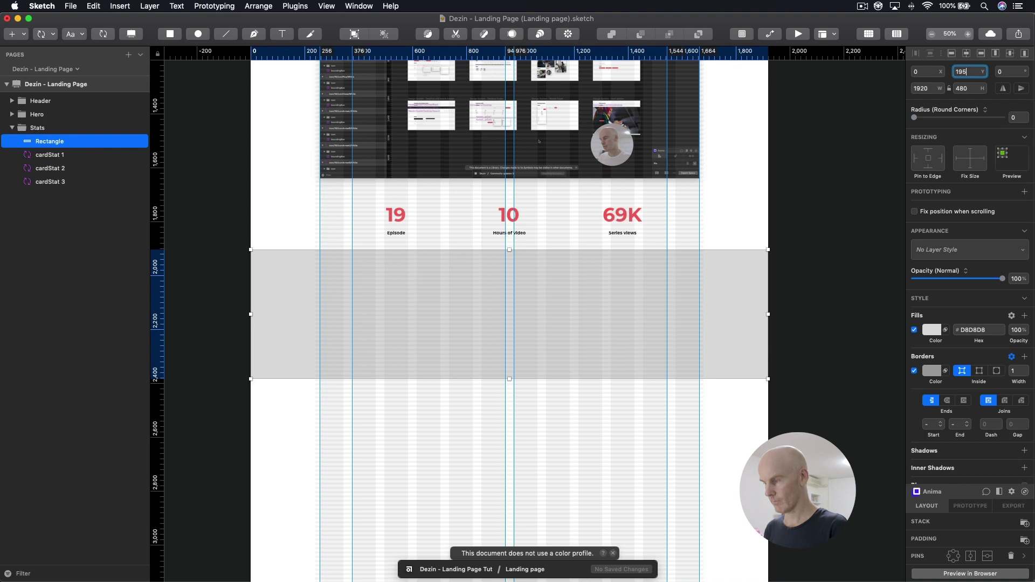
text(2)
key(Return)
Apply the Design System - Global library's shape/surface/BoundingBox layer style to the rectangle
click(847, 328)
click(730, 299)
click(954, 249)
mouse_move(918, 278)
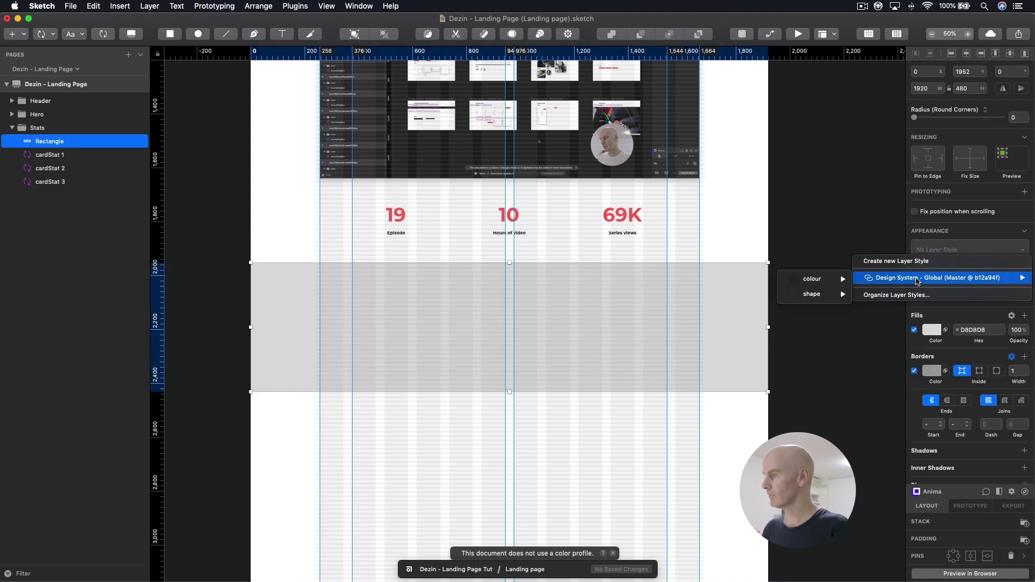
mouse_move(833, 295)
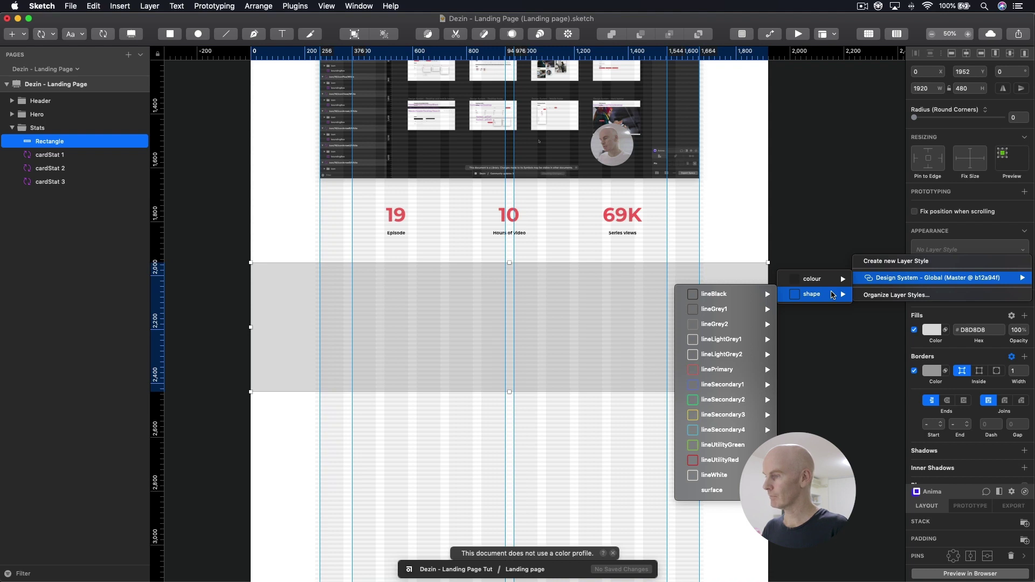
mouse_move(714, 490)
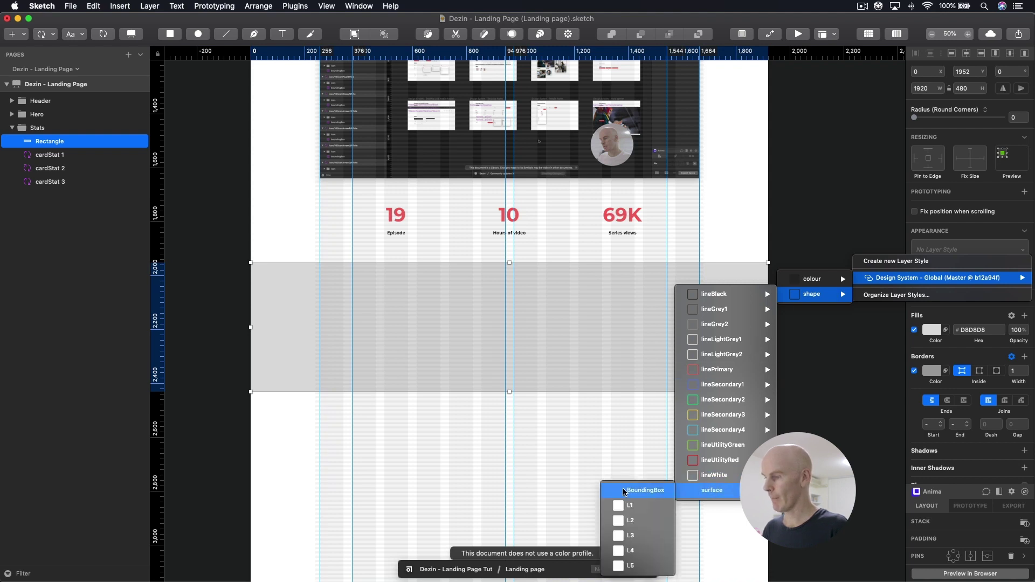
click(624, 490)
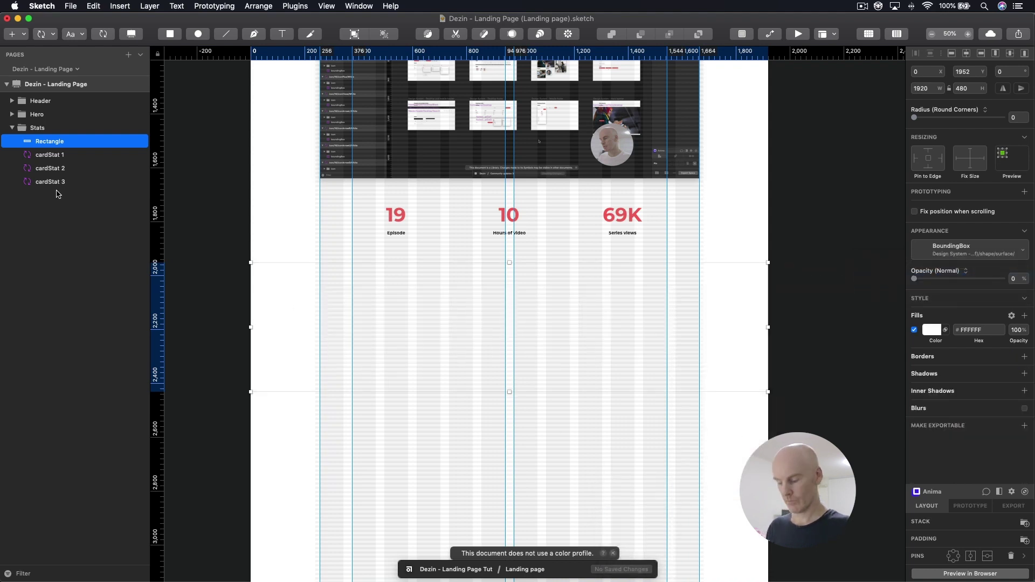
Group the rectangle into its own top-level group outside Stats, named "What you'll learn"
key(cmd+g)
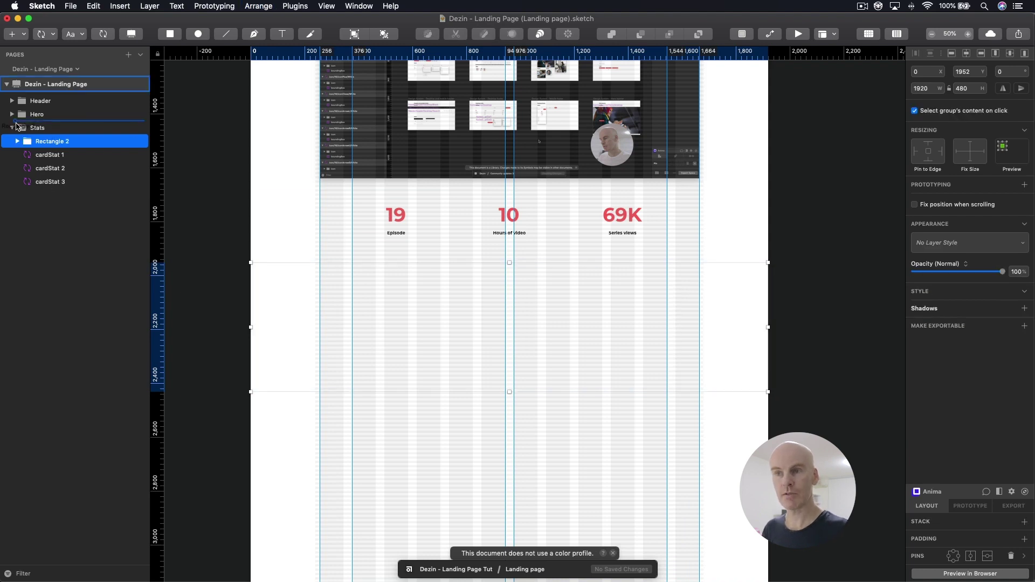
drag(37, 132, 27, 154)
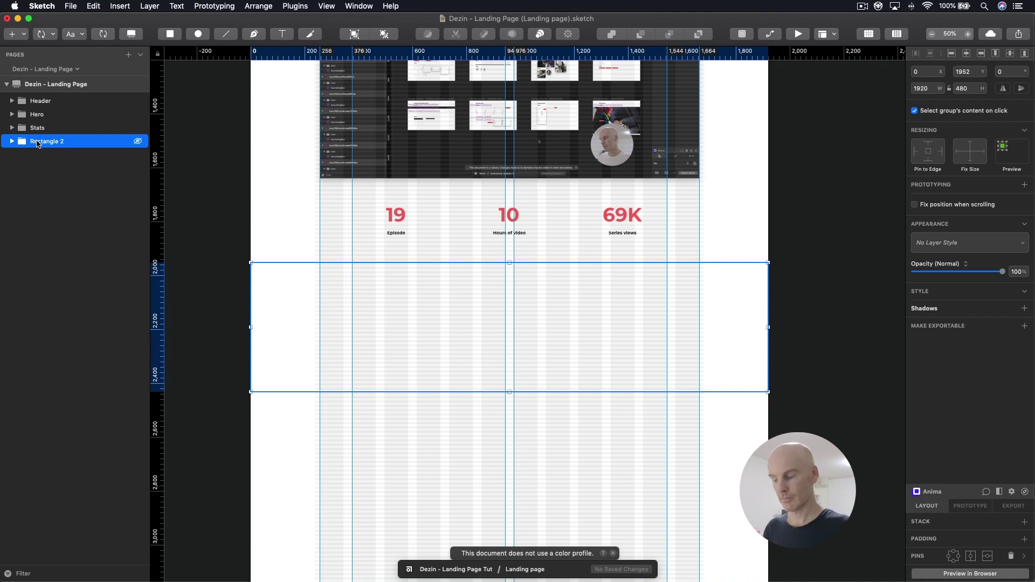
double_click(38, 141)
text(What you'll lear)
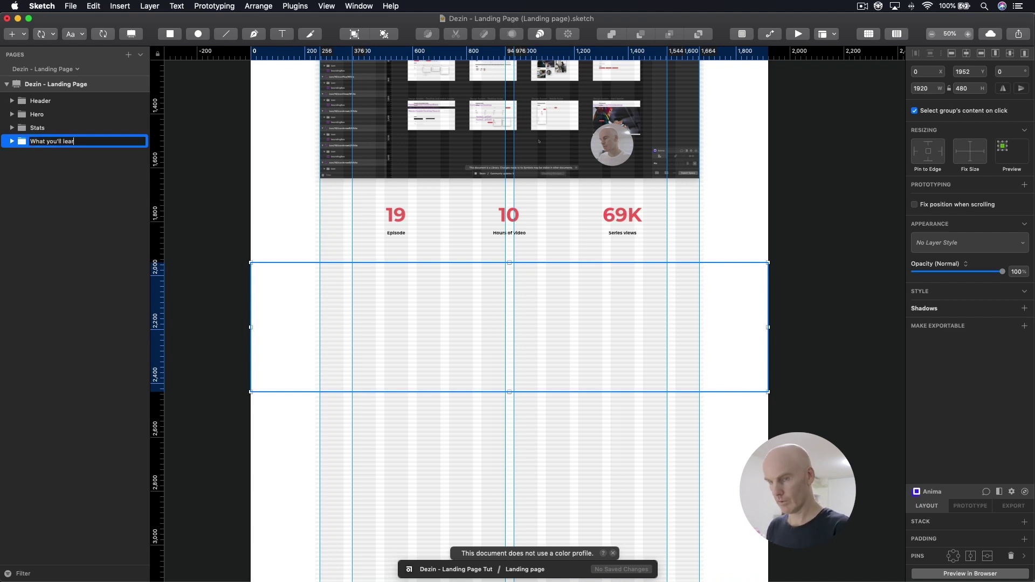
key(Return)
Nest the rectangle in a subgroup named "01 Sketch" inside the What you'll learn group
click(12, 142)
click(68, 156)
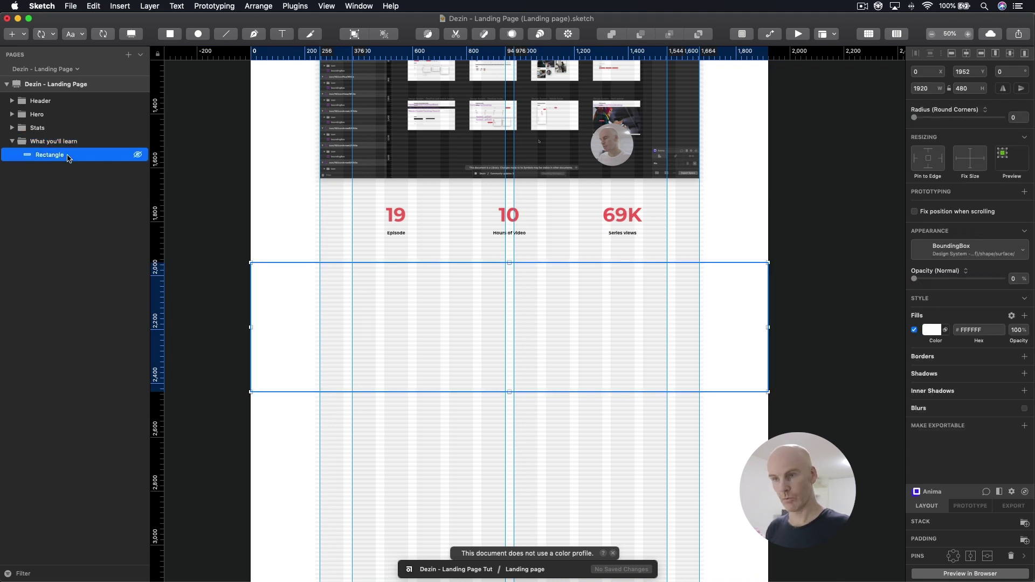
key(super+g)
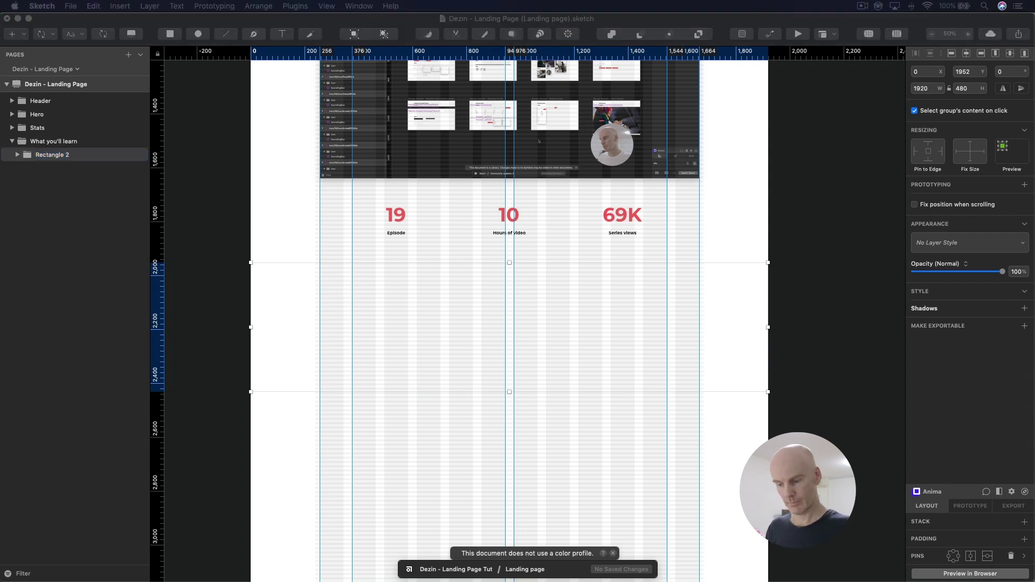
click(70, 156)
double_click(89, 155)
text(012 )
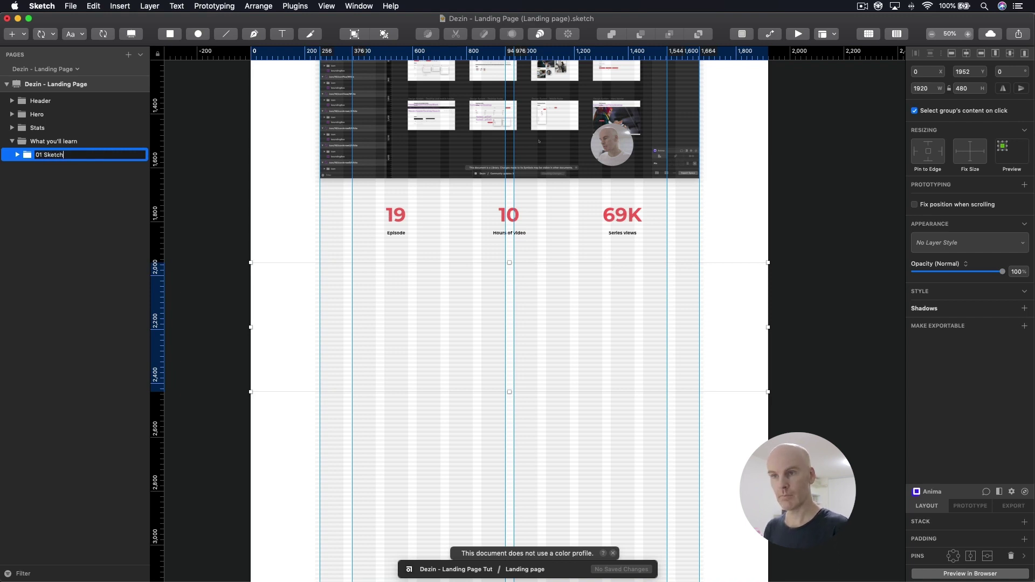
text(Sketch)
key(Return)
key(Escape)
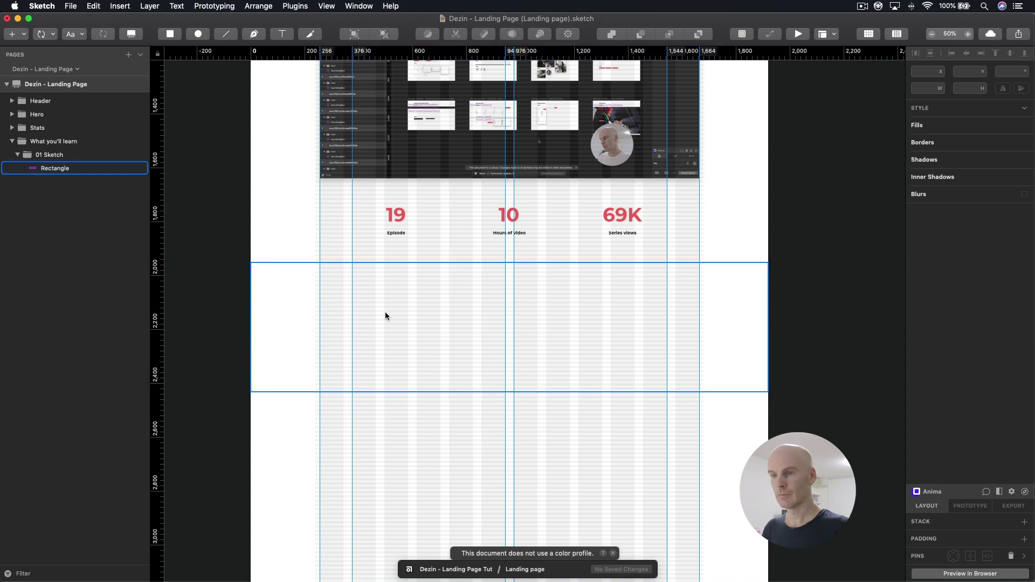
Rename the rectangle inside the 01 Sketch group as BG
click(383, 317)
double_click(79, 169)
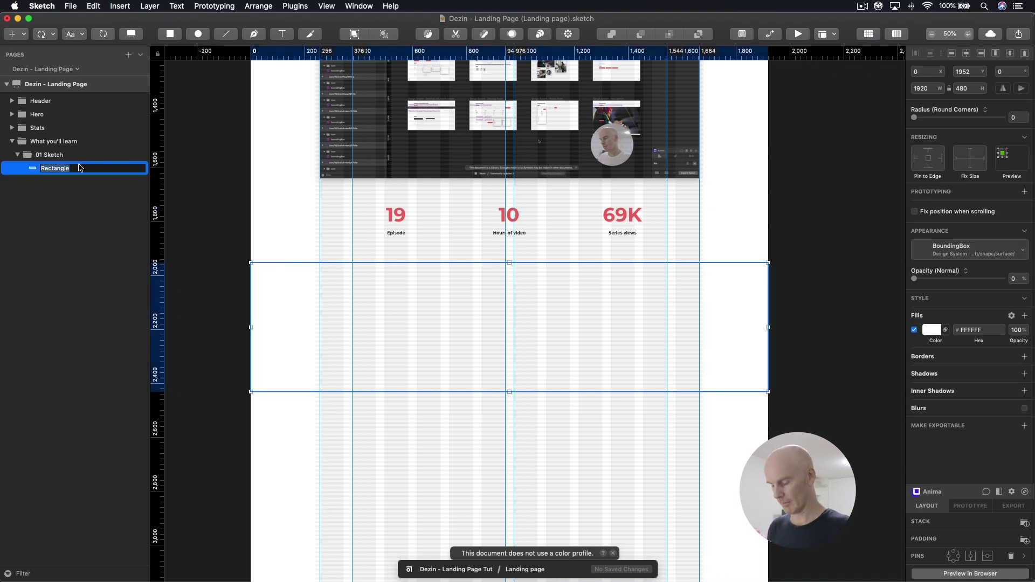
text(BG)
key(Return)
Insert a placeholder text layer below the stats using the library text style dt/p/pSmall/Grey2/Left
scroll(184, 138, down, 2)
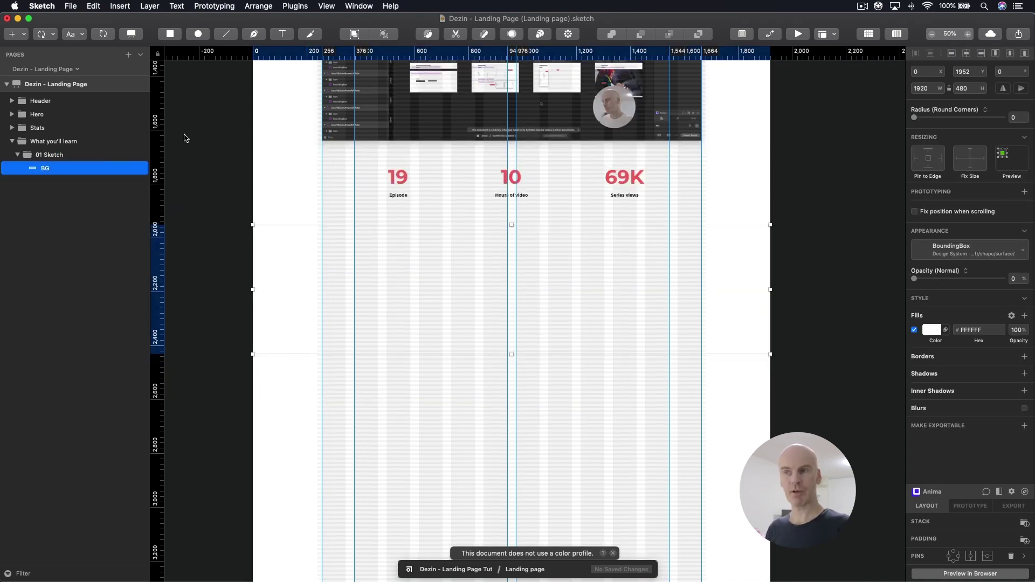
click(77, 36)
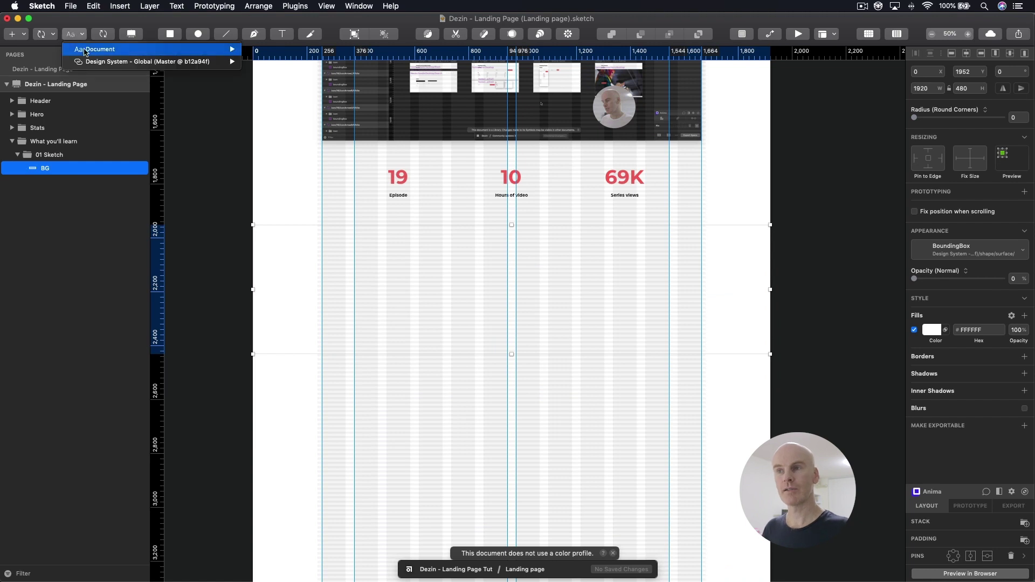
mouse_move(162, 61)
mouse_move(276, 85)
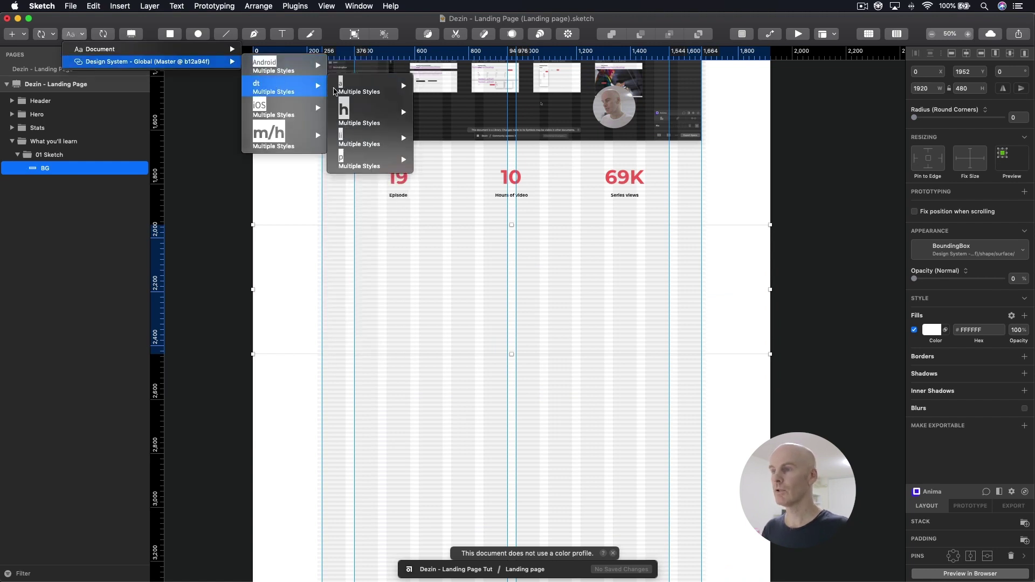
mouse_move(361, 150)
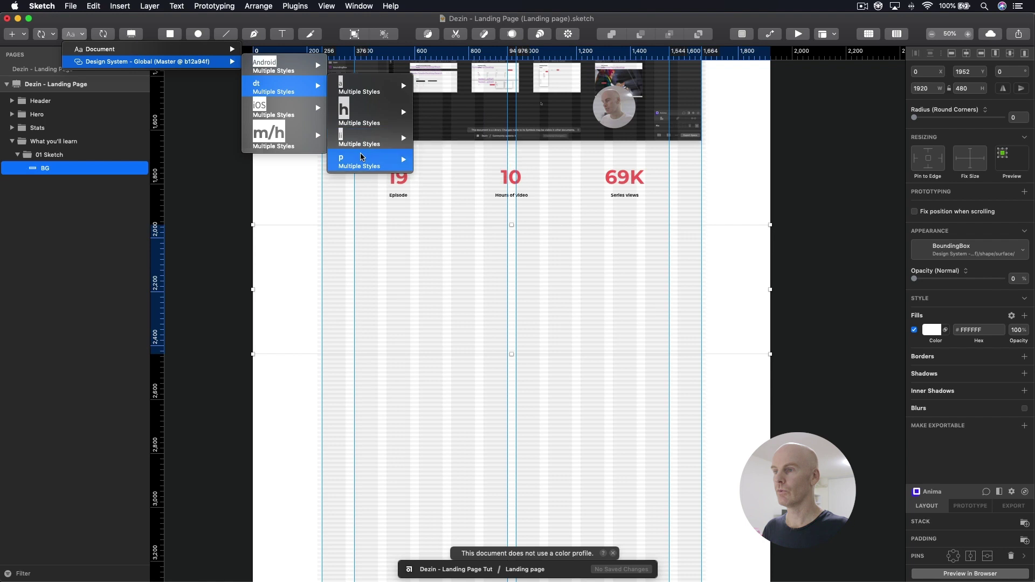
mouse_move(434, 204)
mouse_move(555, 203)
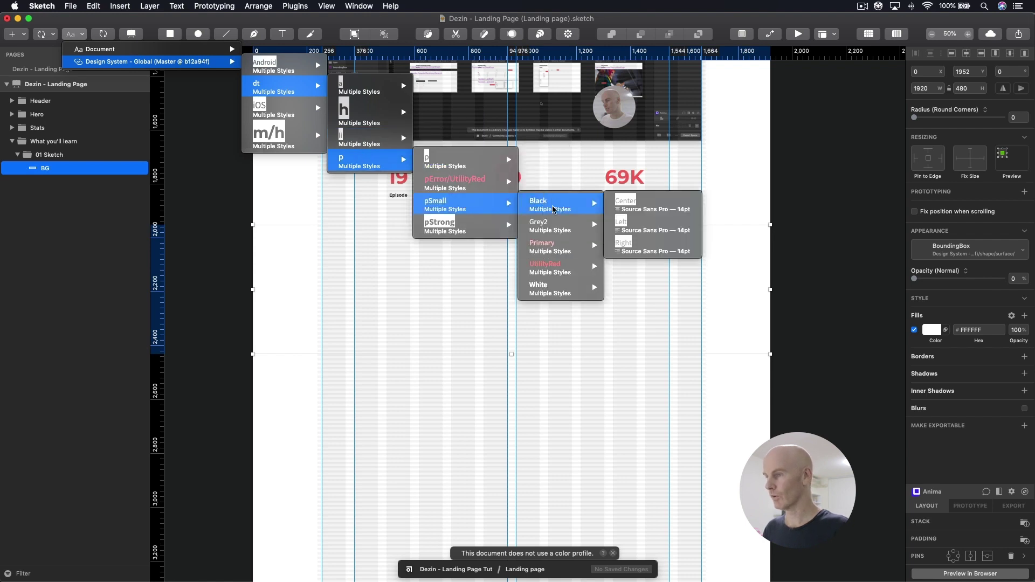
click(647, 226)
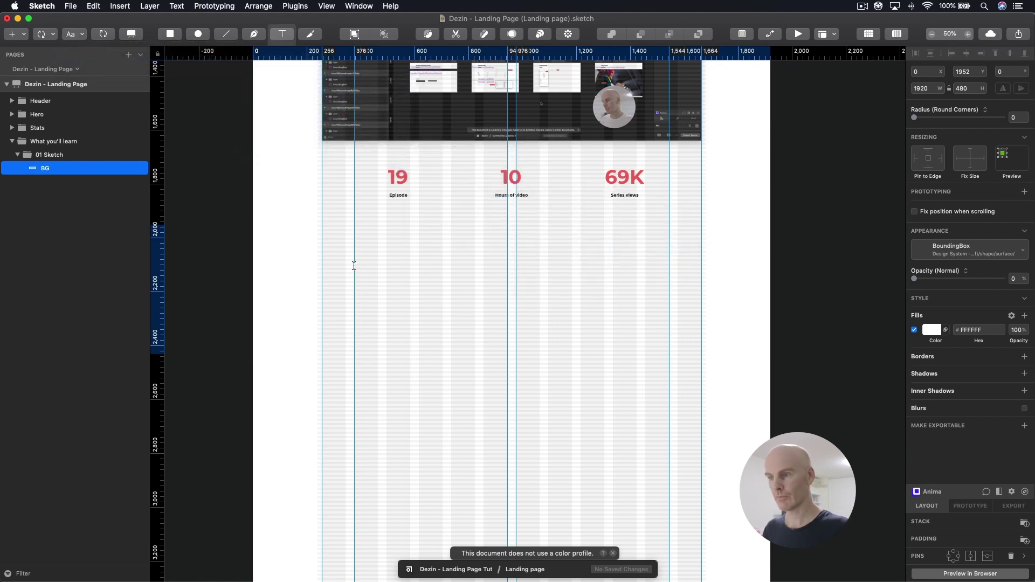
click(359, 259)
key(Escape)
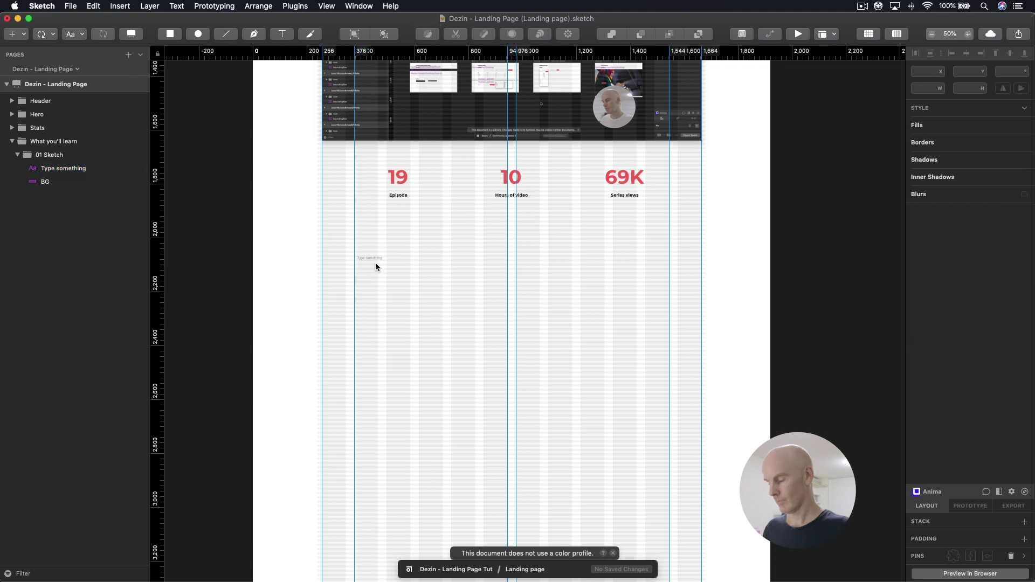
Align the placeholder text with the vertical guide at 376 and set its Y position to 2066
key(super+plus)
click(361, 230)
click(355, 227)
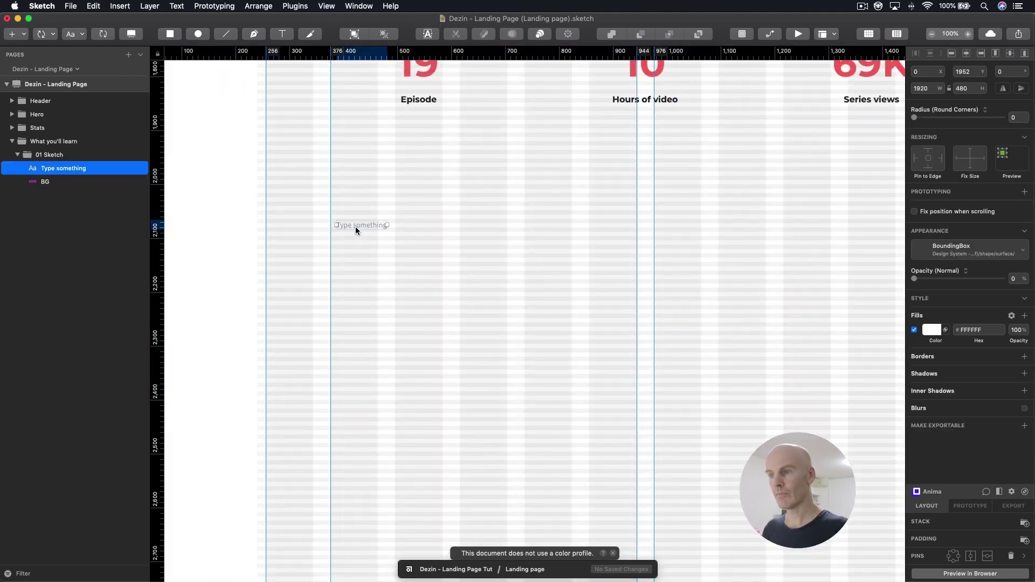
drag(350, 225, 354, 219)
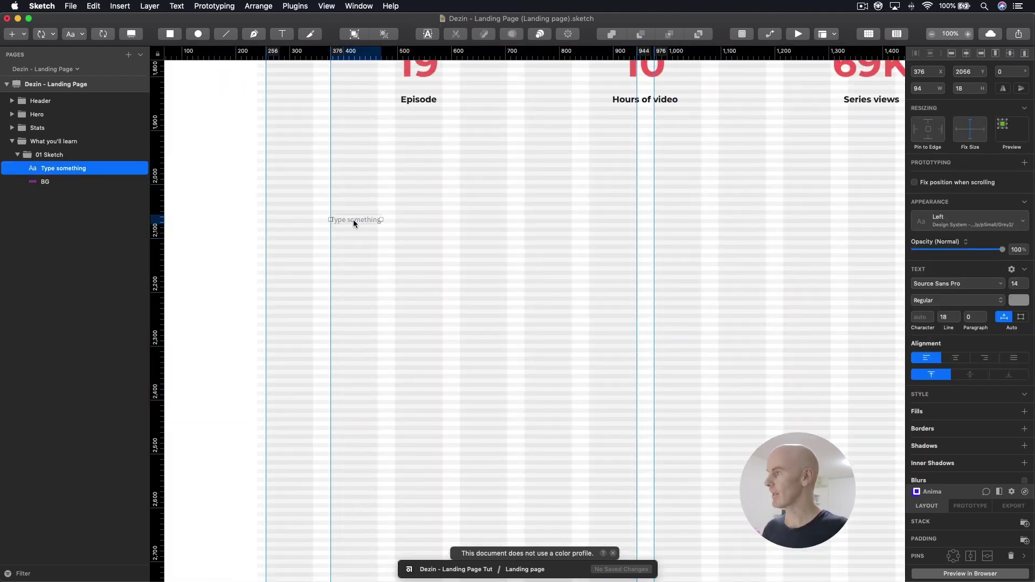
click(965, 74)
text(2066)
key(Return)
Widen the placeholder text box to 448 px, keeping its start at the 376 guide
shift+click(626, 226)
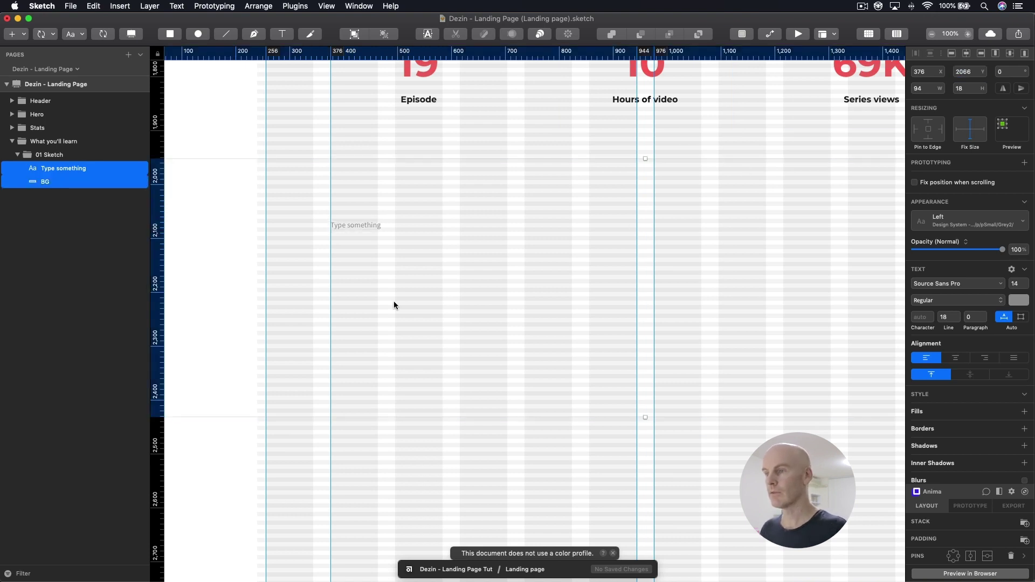
click(355, 223)
drag(382, 230, 570, 231)
click(467, 271)
click(354, 228)
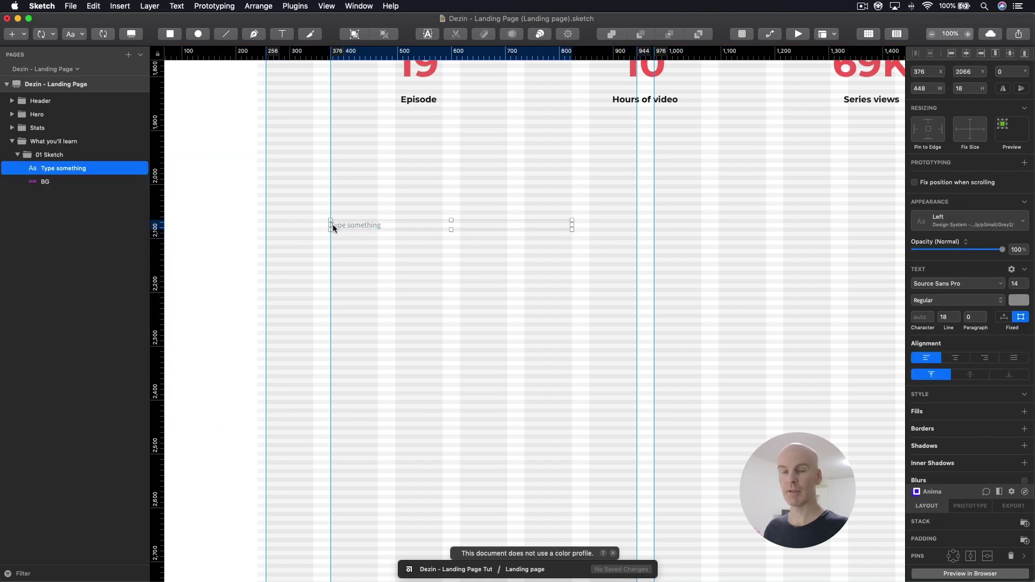
Duplicate the placeholder text and move the underlying copy down to Y 2106
key(super+d)
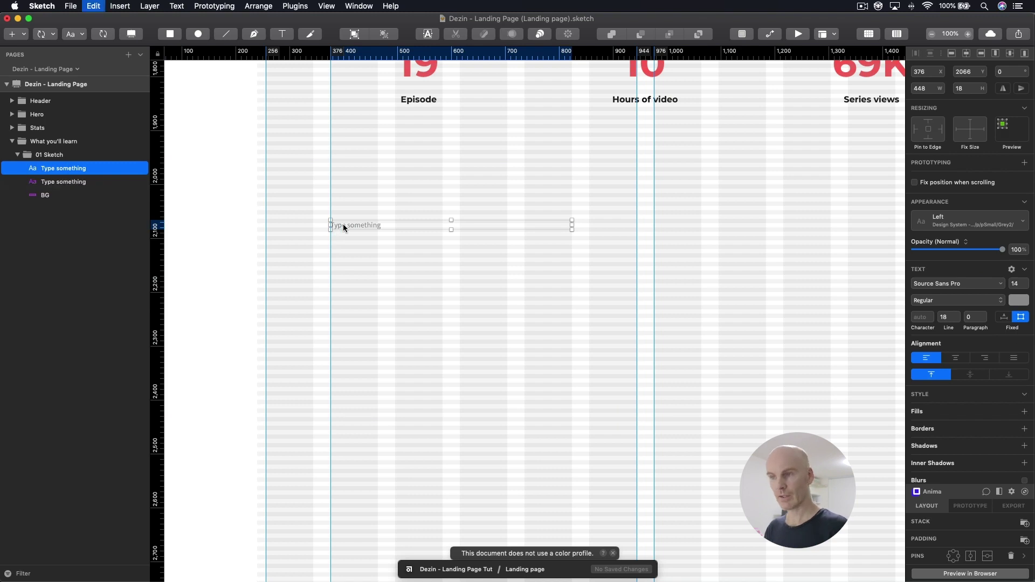
click(54, 183)
key(shift+Down)
key(shift+Down)
key(Down)
key(Down)
key(Down)
key(Down)
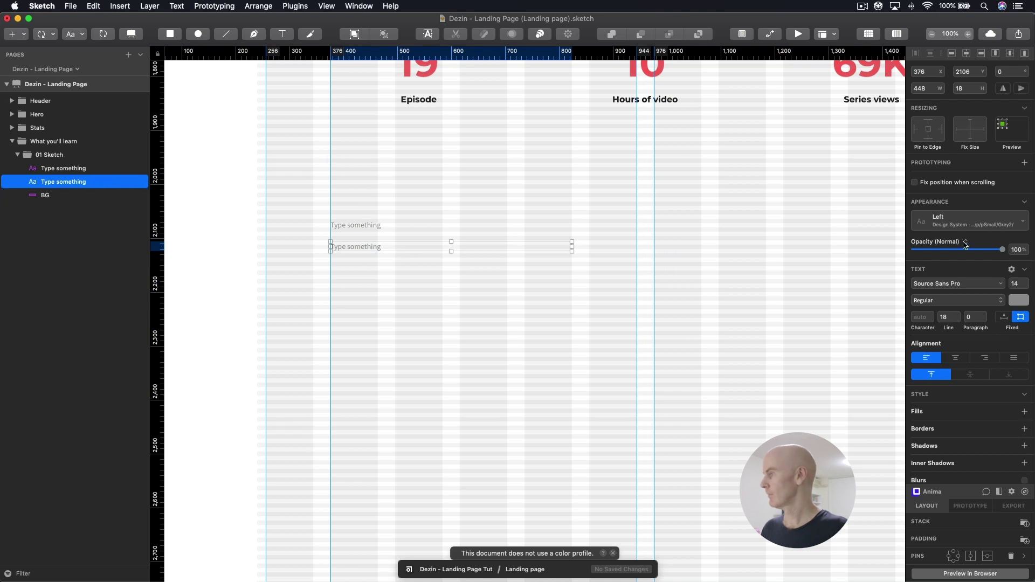
Apply the library text style dt/h/h2/Black/Left to the lower placeholder text
click(957, 221)
mouse_move(928, 365)
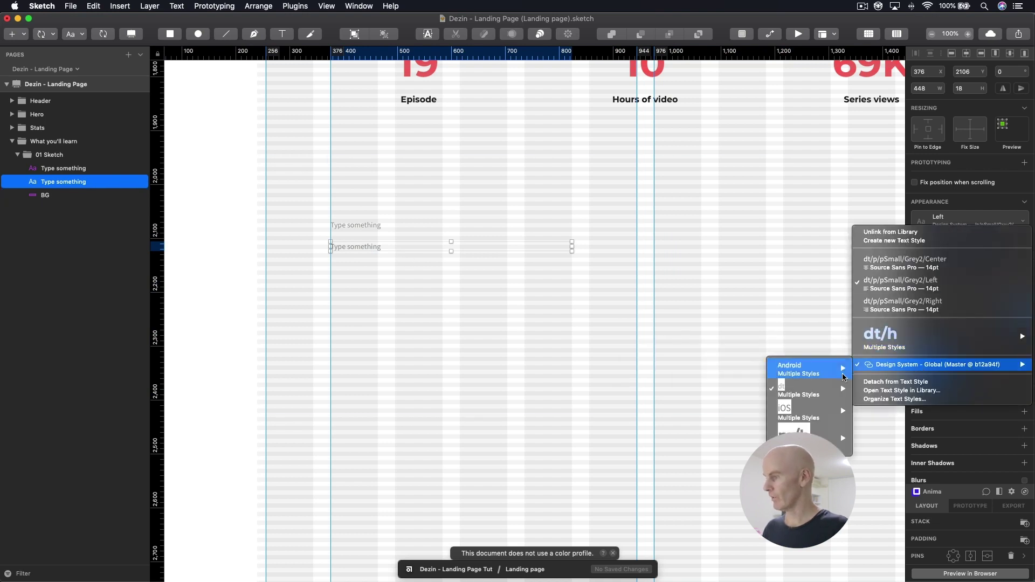
mouse_move(804, 400)
mouse_move(724, 418)
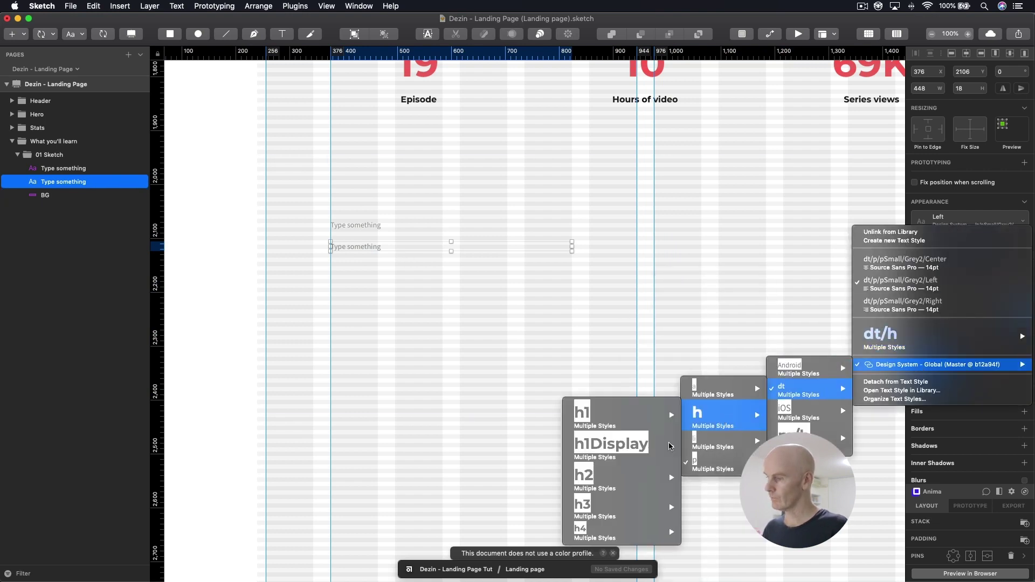
mouse_move(620, 478)
mouse_move(510, 477)
click(393, 510)
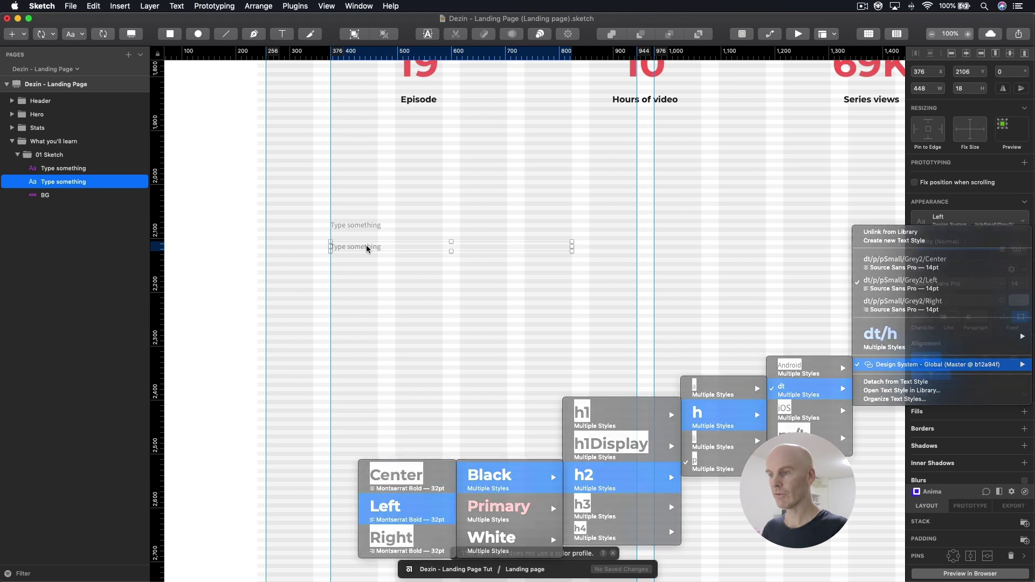
Move the heading placeholder text up to about Y 2097, closer to the small grey text
scroll(370, 251, up, 3)
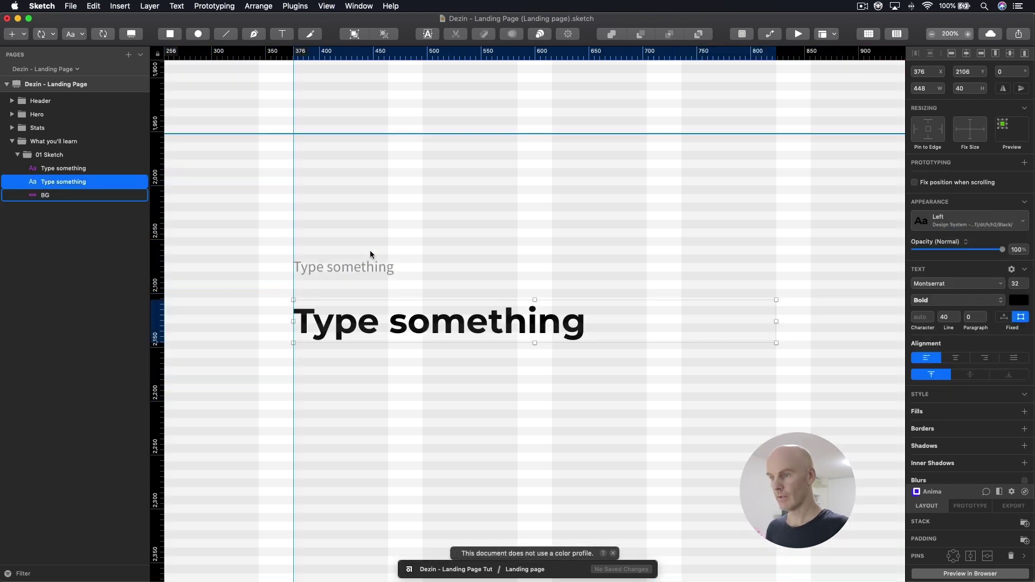
drag(354, 318, 354, 309)
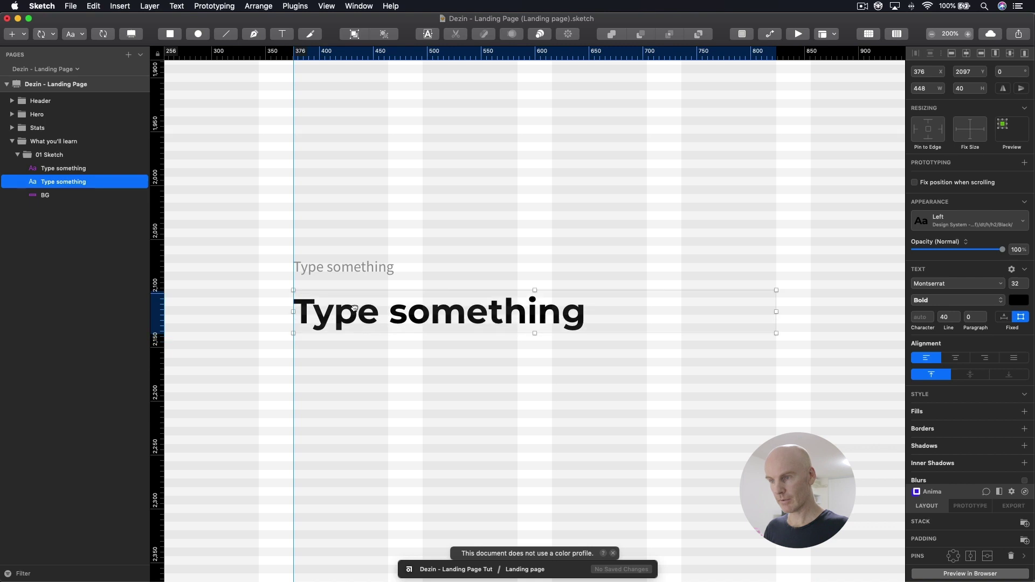
click(508, 268)
click(451, 318)
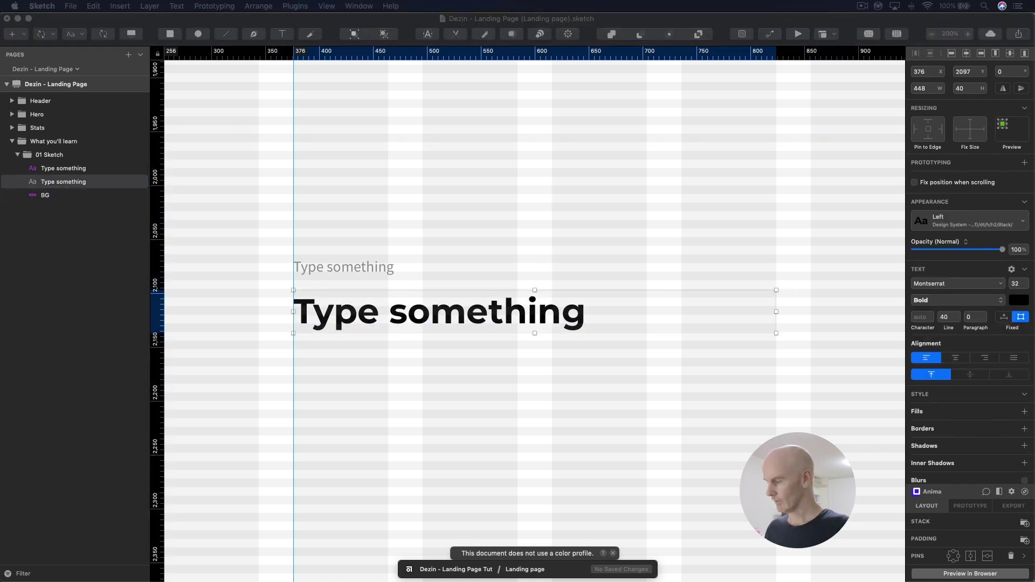
click(416, 242)
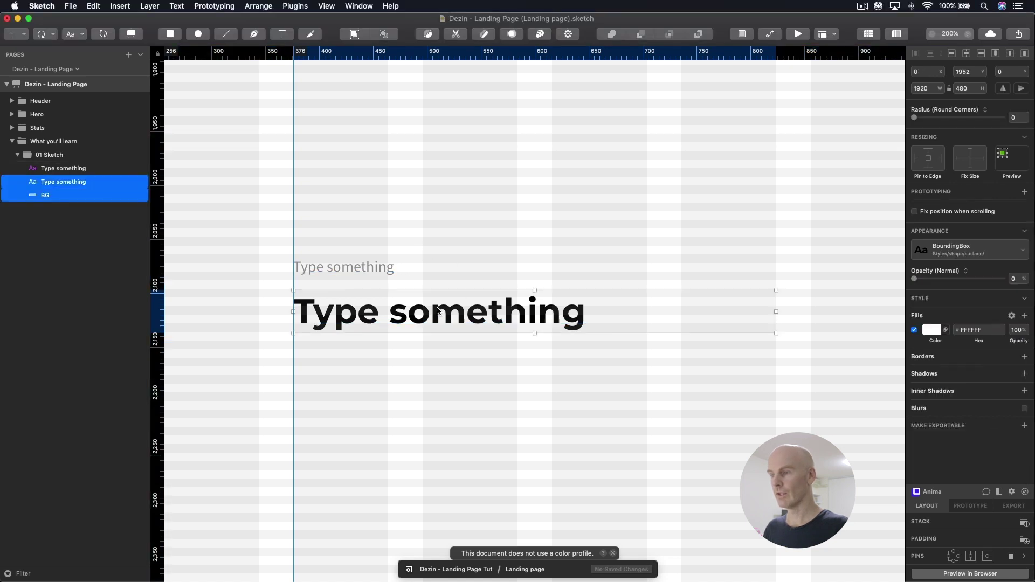
click(552, 225)
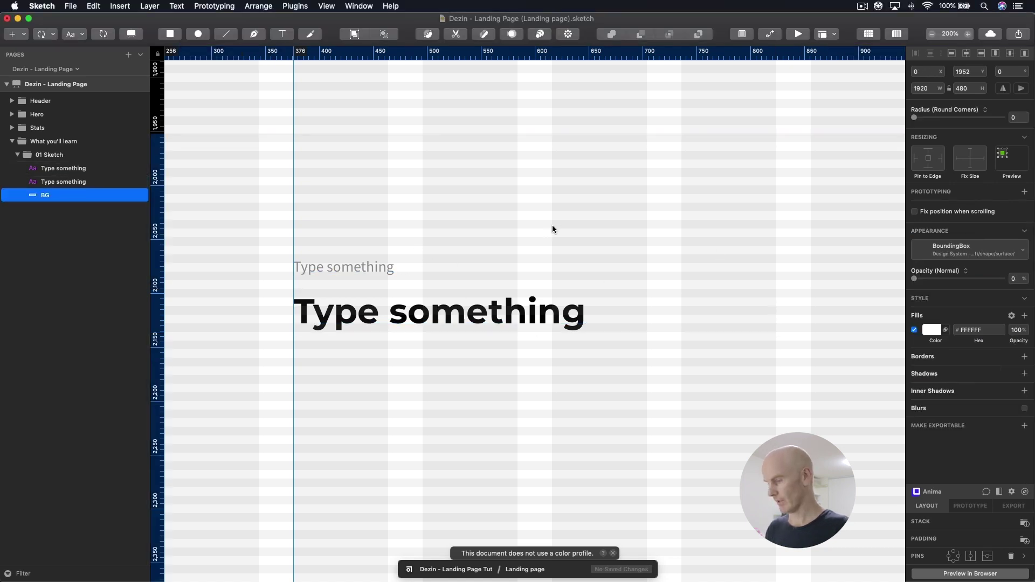
Duplicate the heading placeholder text and move the underlying copy down to Y 2161
key(cmd+minus)
drag(482, 219, 452, 220)
click(432, 274)
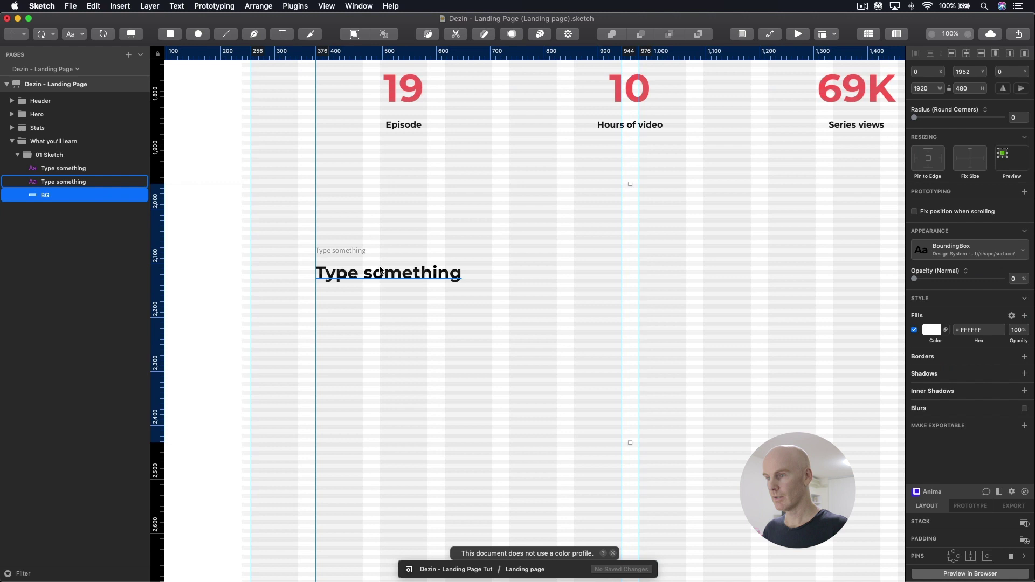
key(cmd+d)
key(shift+Down)
key(shift+Down)
key(shift+Down)
key(Down)
key(Down)
key(shift+Down)
key(shift+Down)
key(shift+Down)
key(Down)
key(Down)
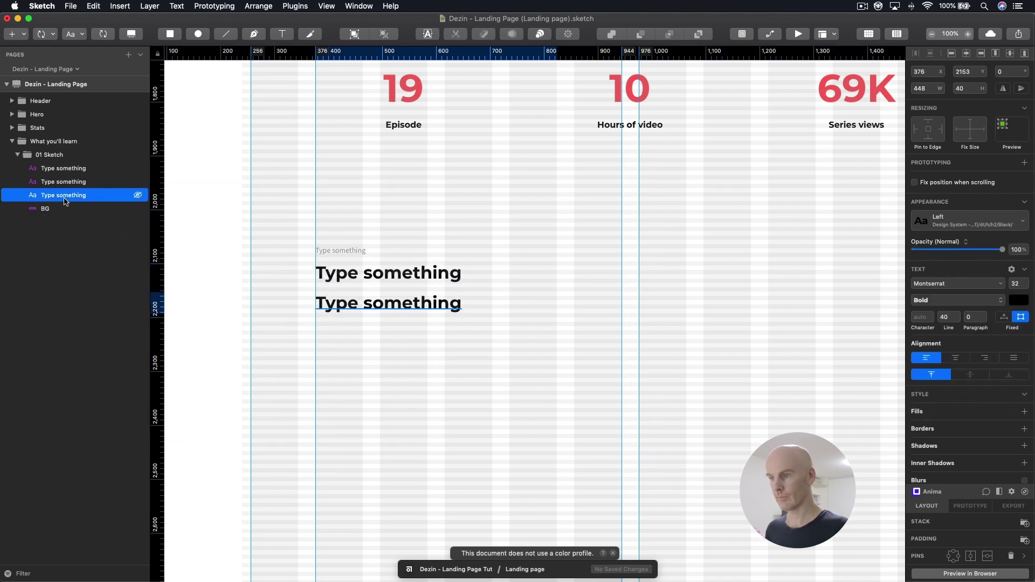
click(390, 330)
click(389, 310)
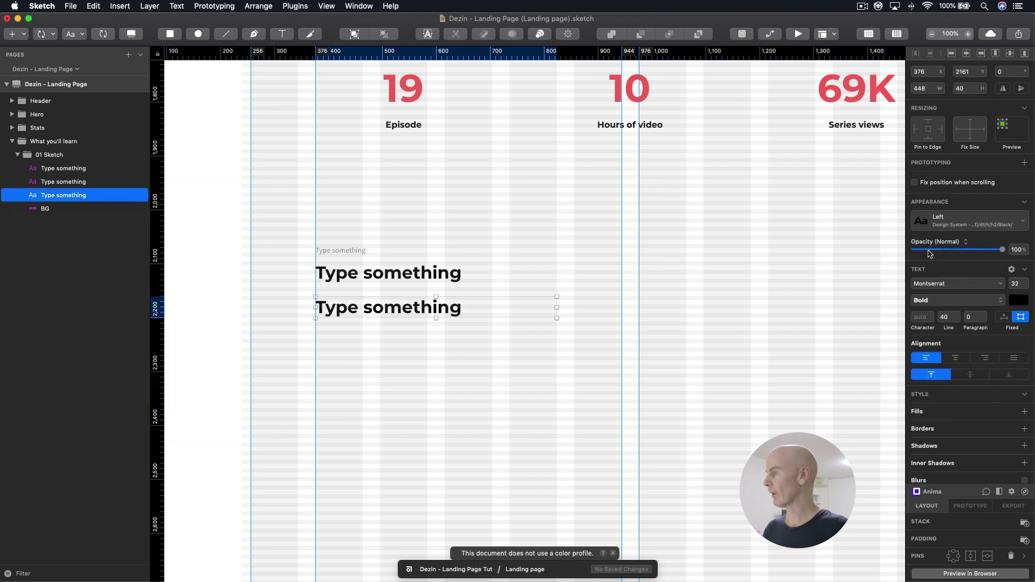
Apply the library text style dt/p/p/Black/Left to the lowest placeholder text
click(970, 221)
mouse_move(893, 395)
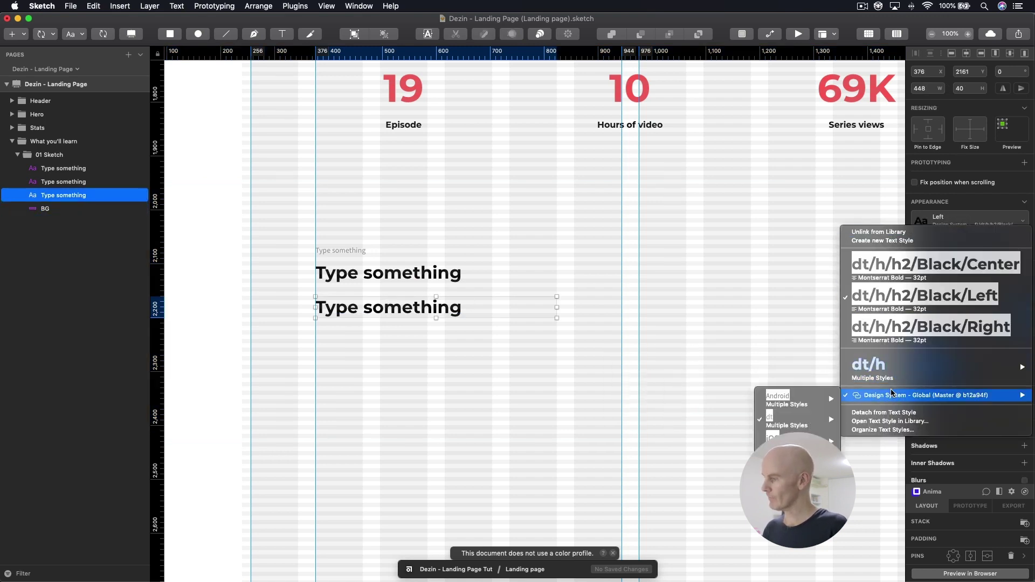
mouse_move(814, 421)
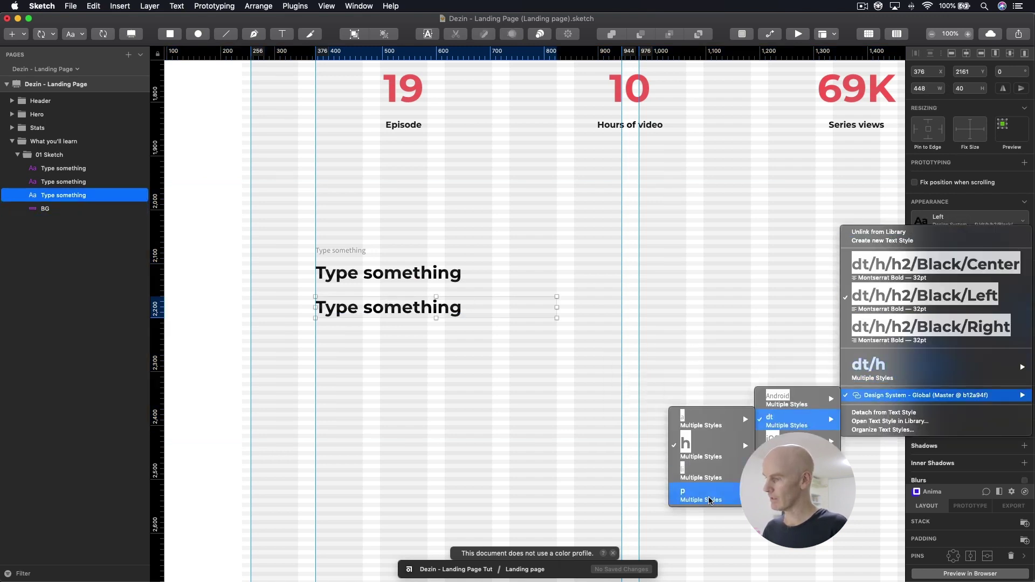
mouse_move(702, 494)
mouse_move(618, 492)
mouse_move(502, 493)
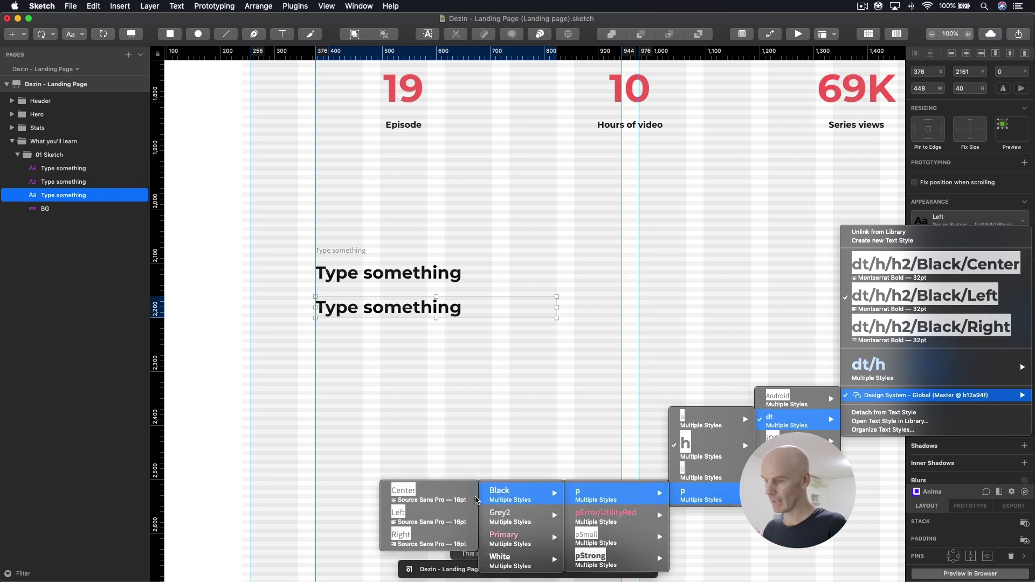
click(407, 510)
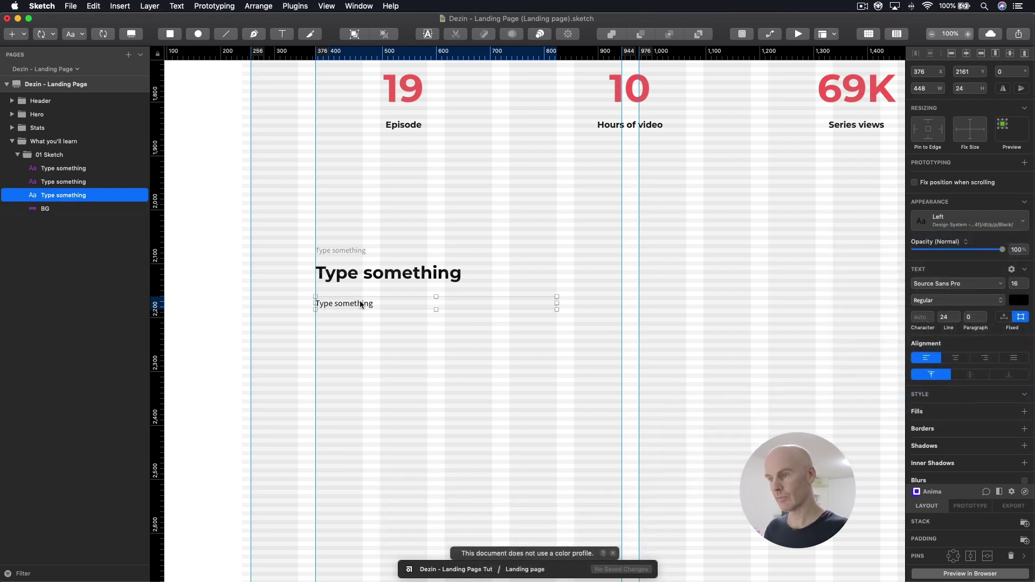
Shift the body placeholder text down to Y 2166 beneath the heading
click(437, 372)
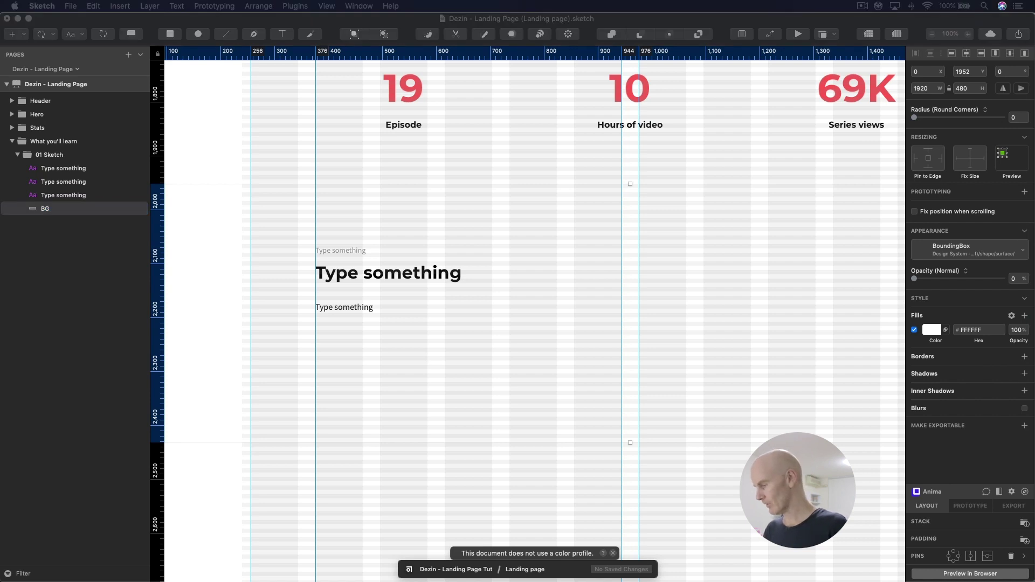
click(456, 307)
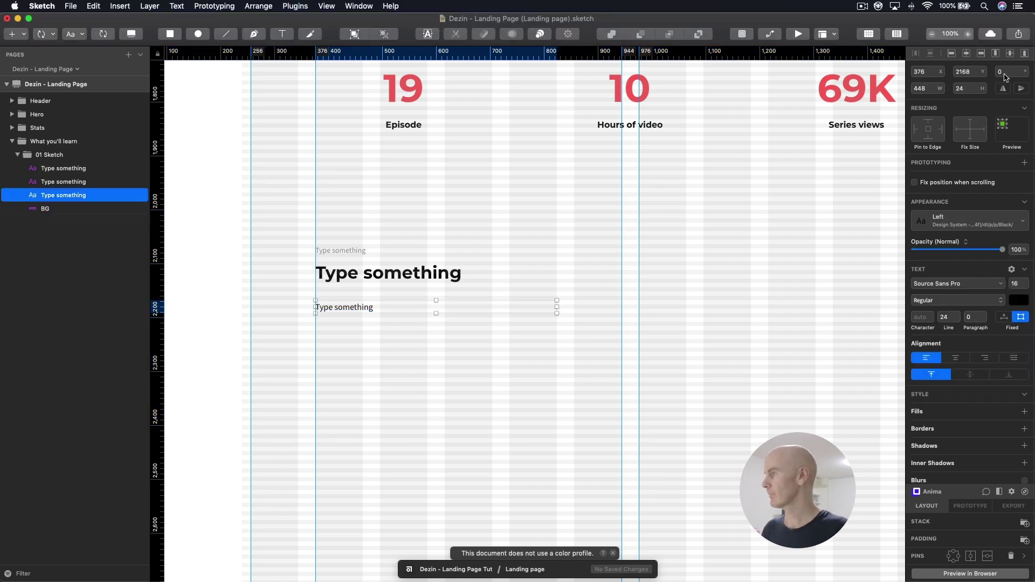
click(967, 72)
key(Down)
key(Down)
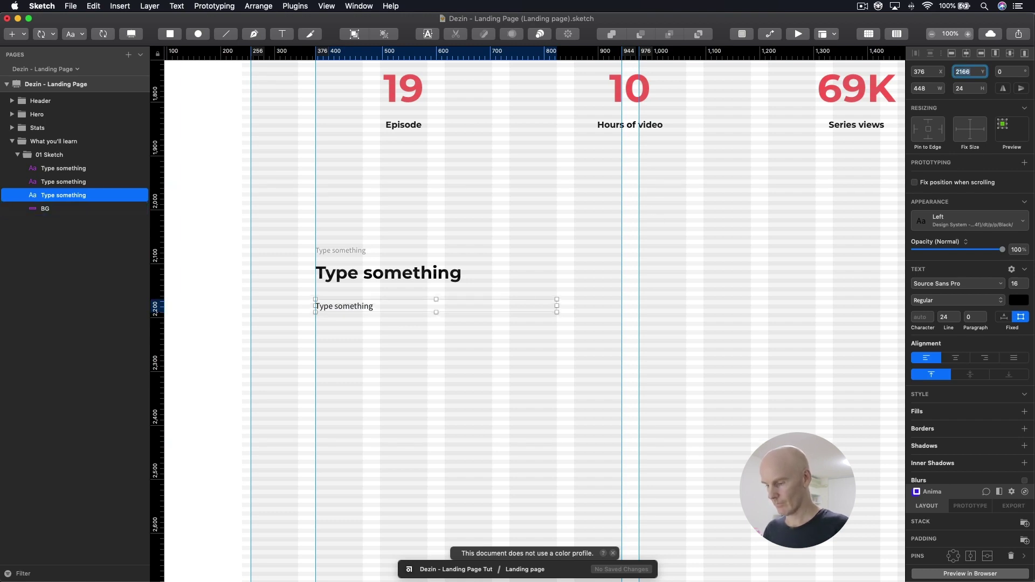
key(super+Tab)
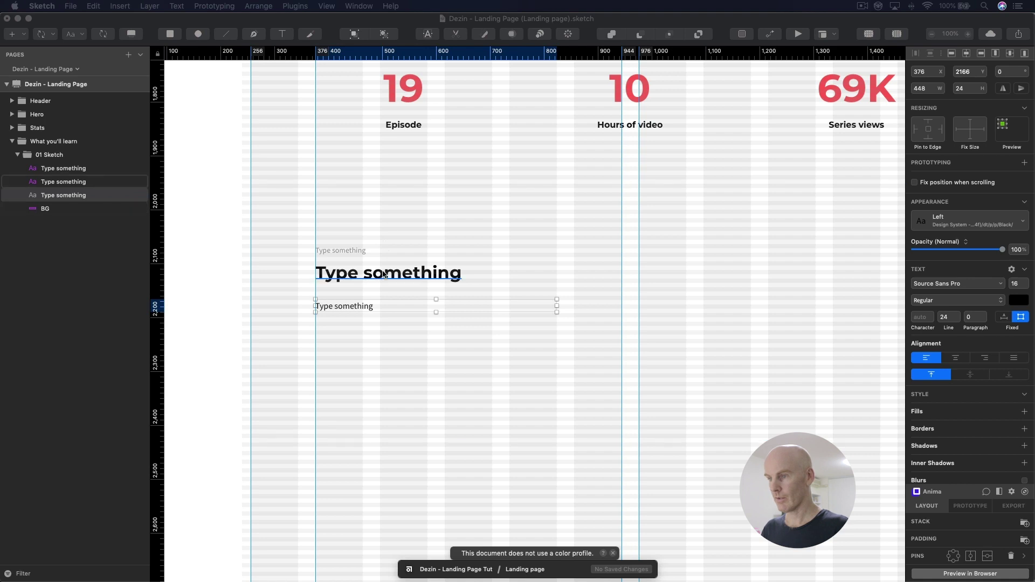
Group the three placeholder text layers, name the group Text and expand it in the layer list
click(335, 249)
shift+click(345, 275)
shift+click(354, 307)
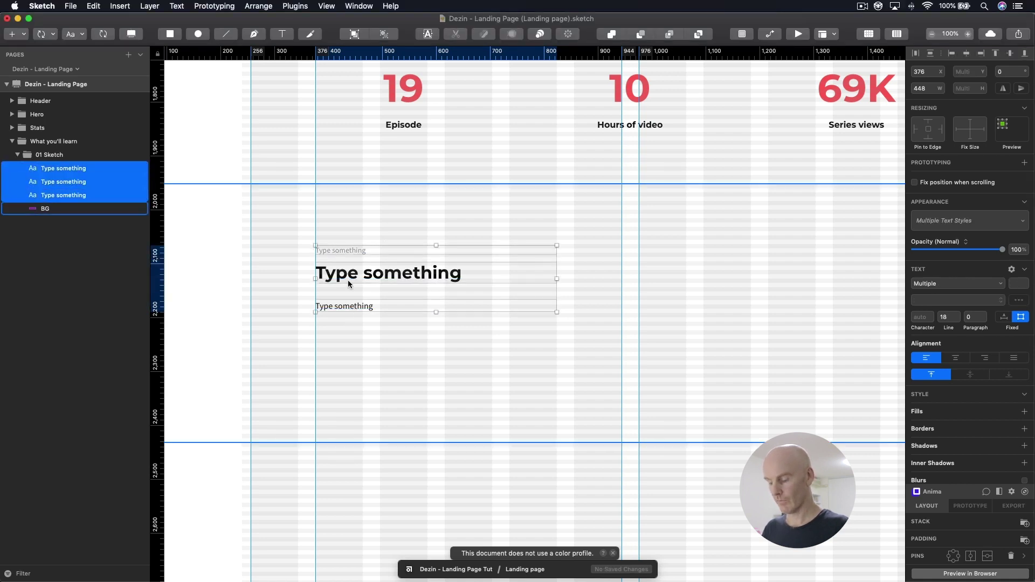
key(super+g)
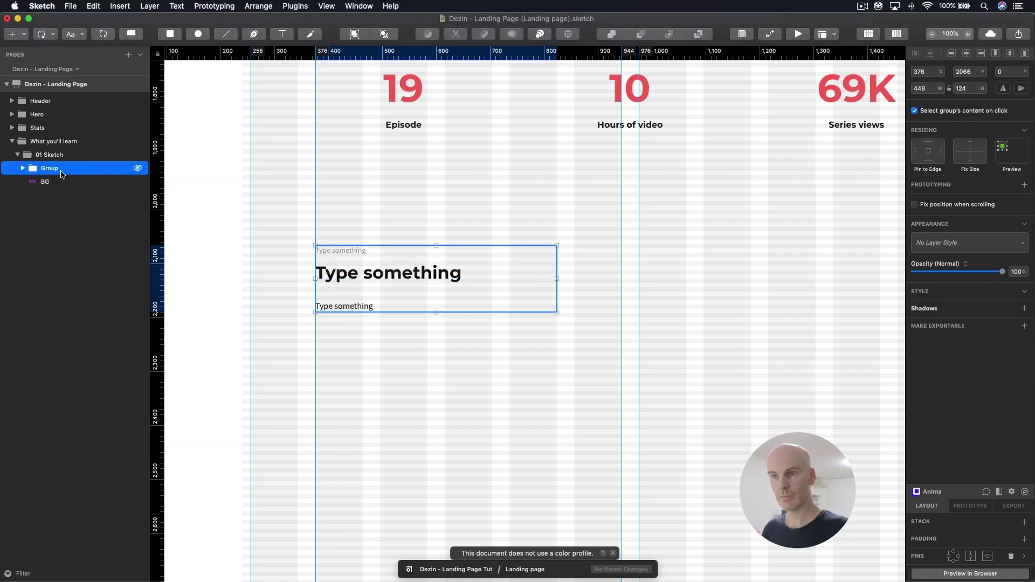
double_click(44, 170)
text(text)
key(Return)
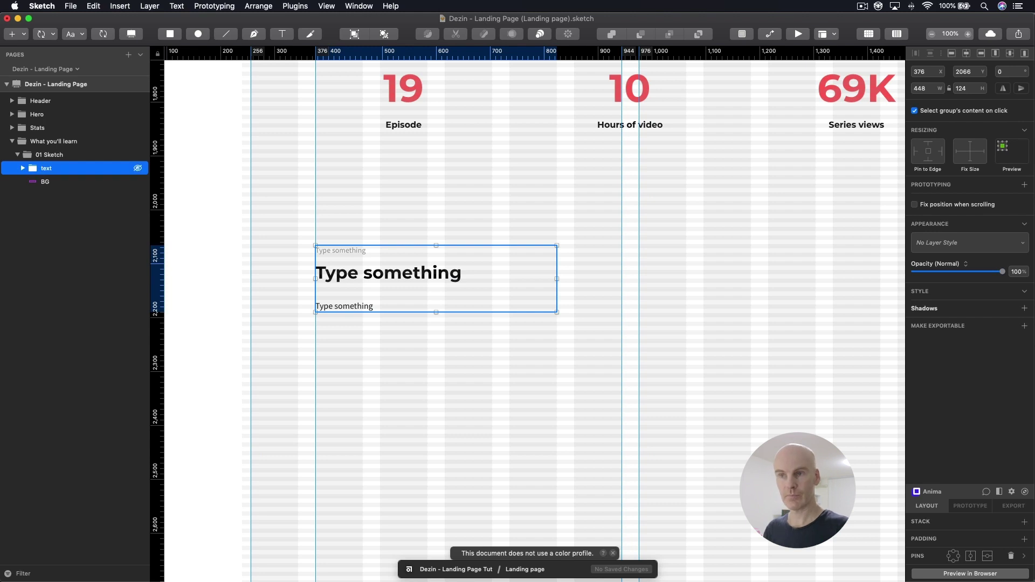
double_click(76, 174)
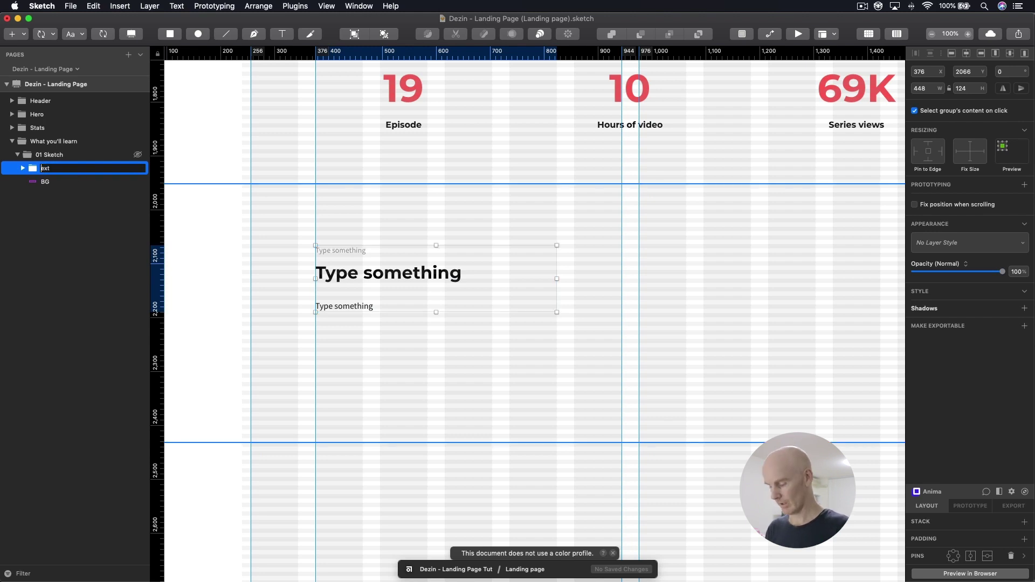
text(T)
key(Return)
click(23, 169)
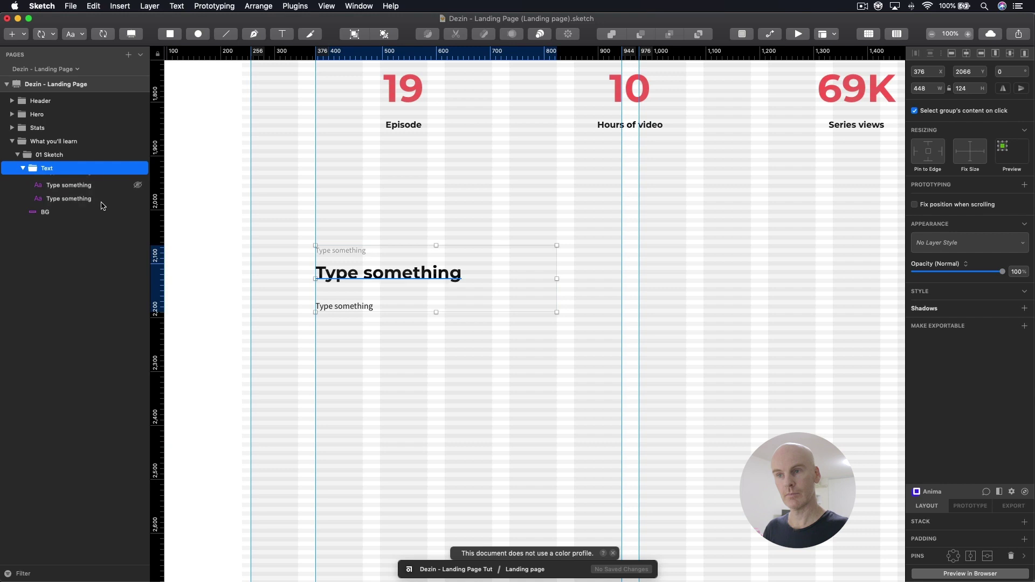
click(69, 209)
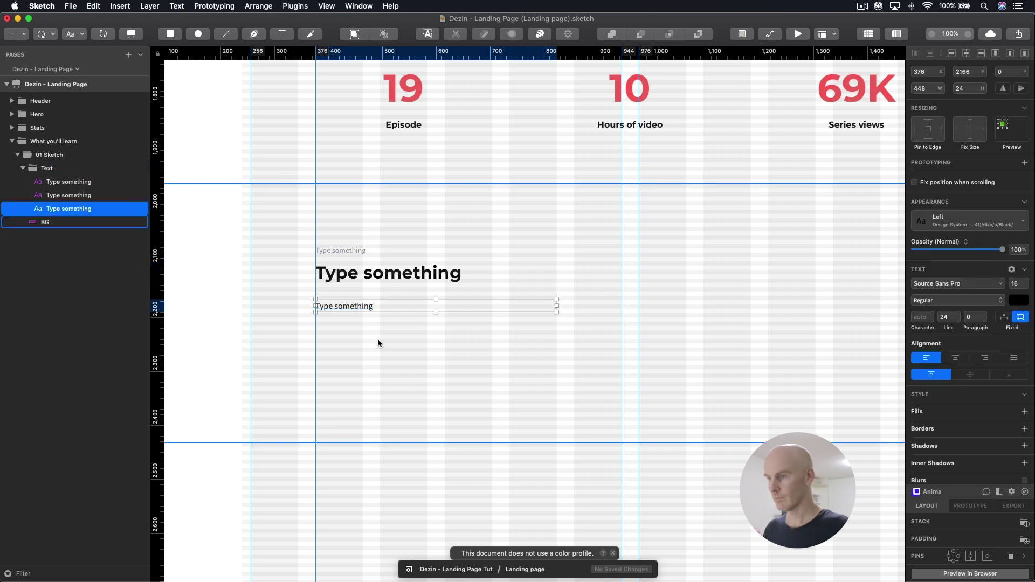
click(453, 387)
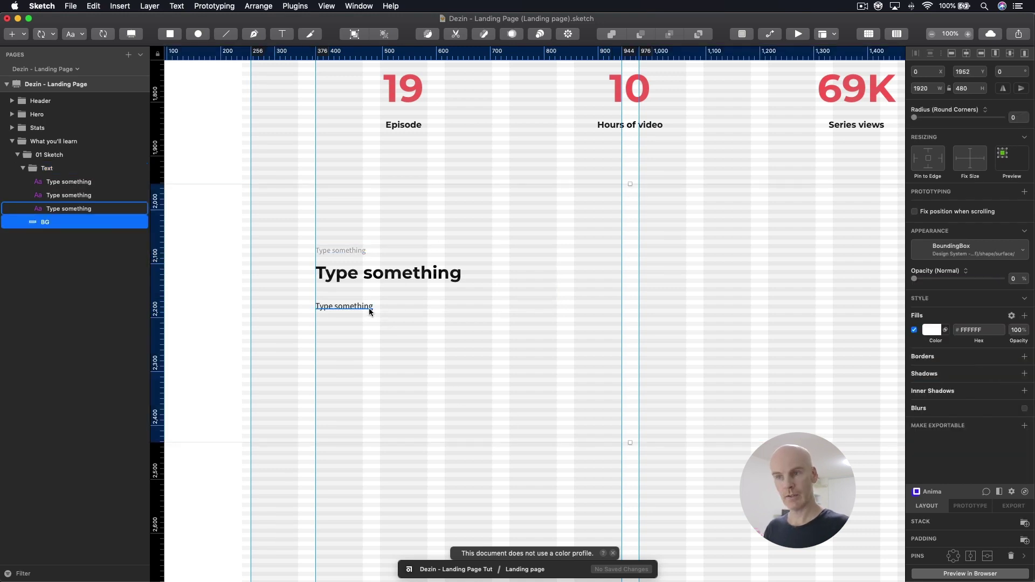
Draw a rectangle about 694 × 339 px to the right of the texts, starting at the 976 guide
scroll(481, 335, right, 5)
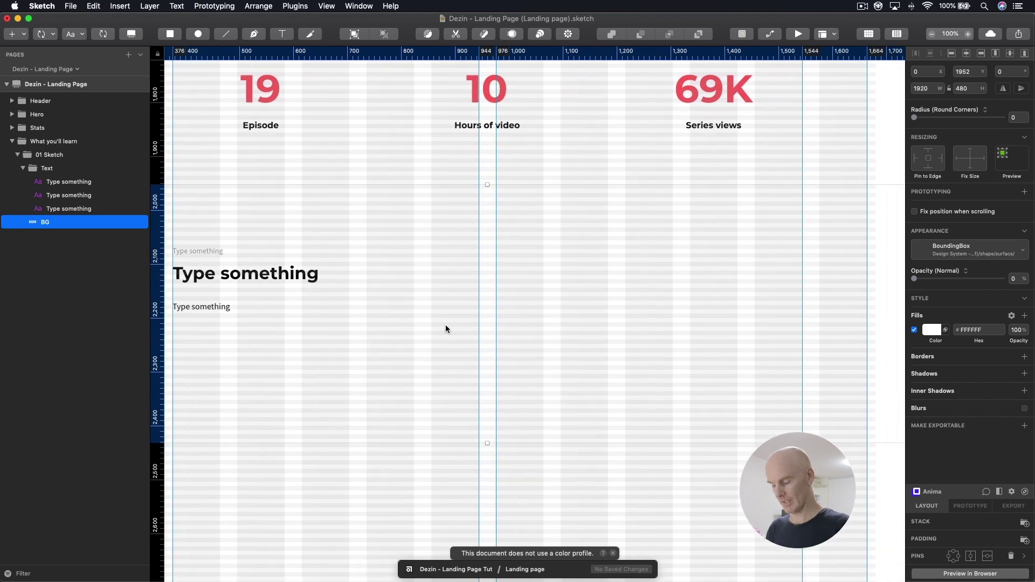
key(r)
drag(497, 228, 870, 410)
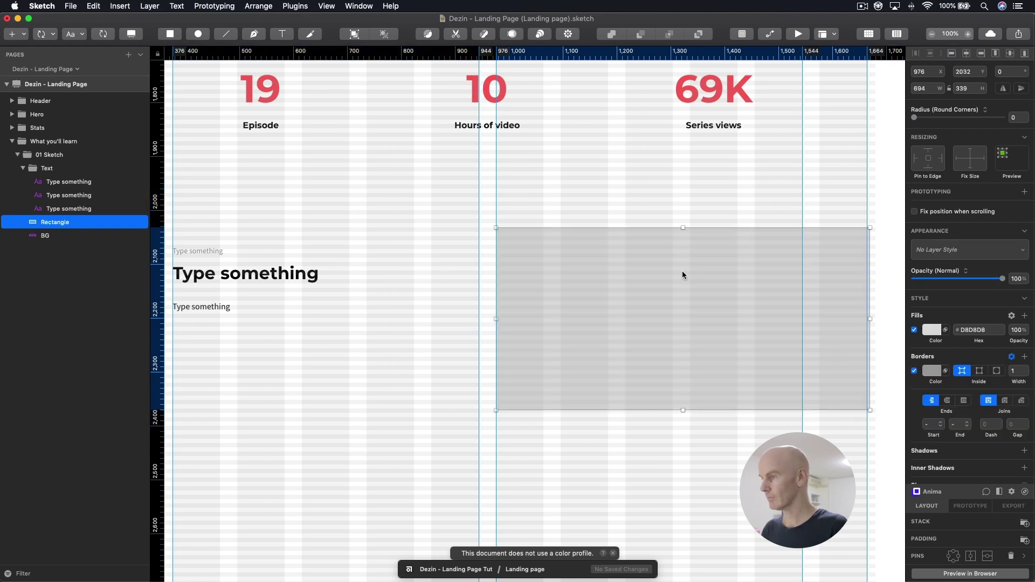
Position the rectangle at Y 2024 and resize it to 688 × 336 px, ending at the 1664 guide
drag(529, 285, 530, 285)
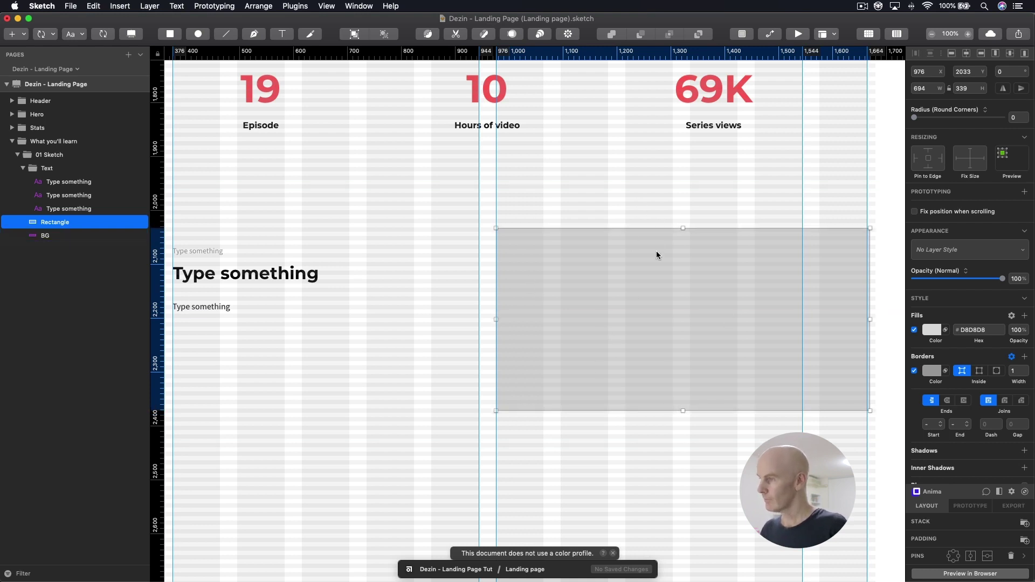
drag(656, 251, 656, 246)
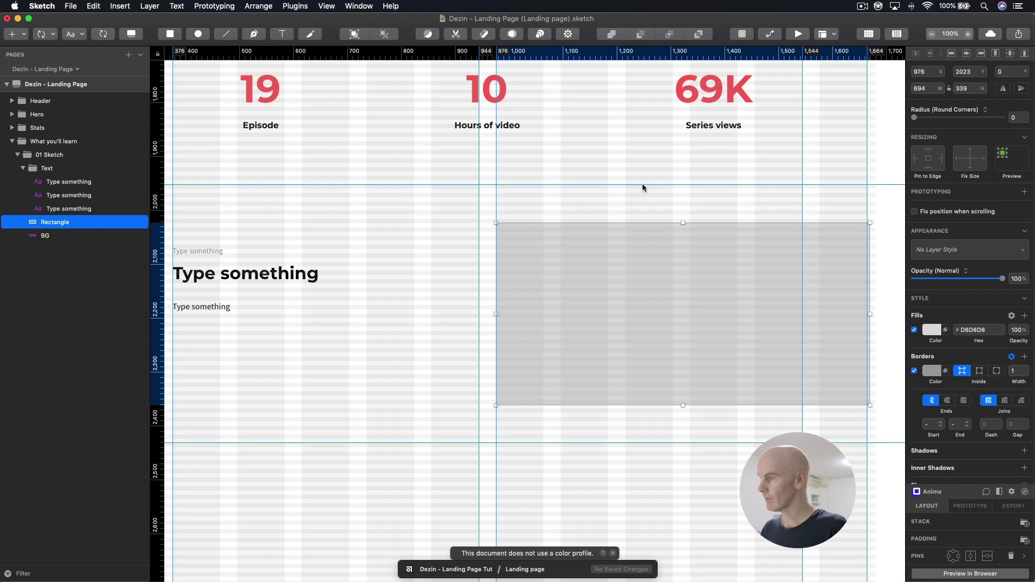
key(Down)
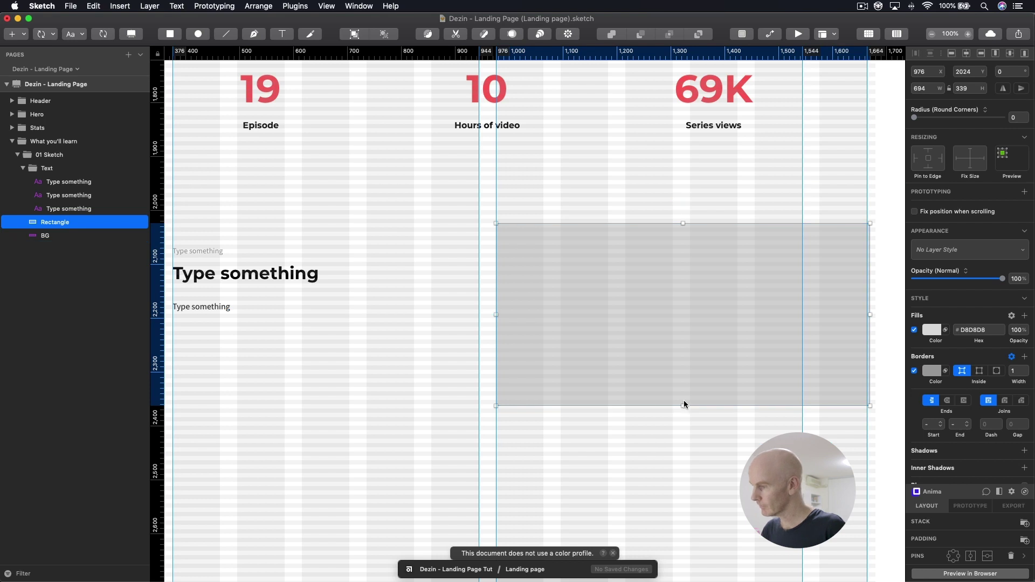
drag(683, 406, 682, 406)
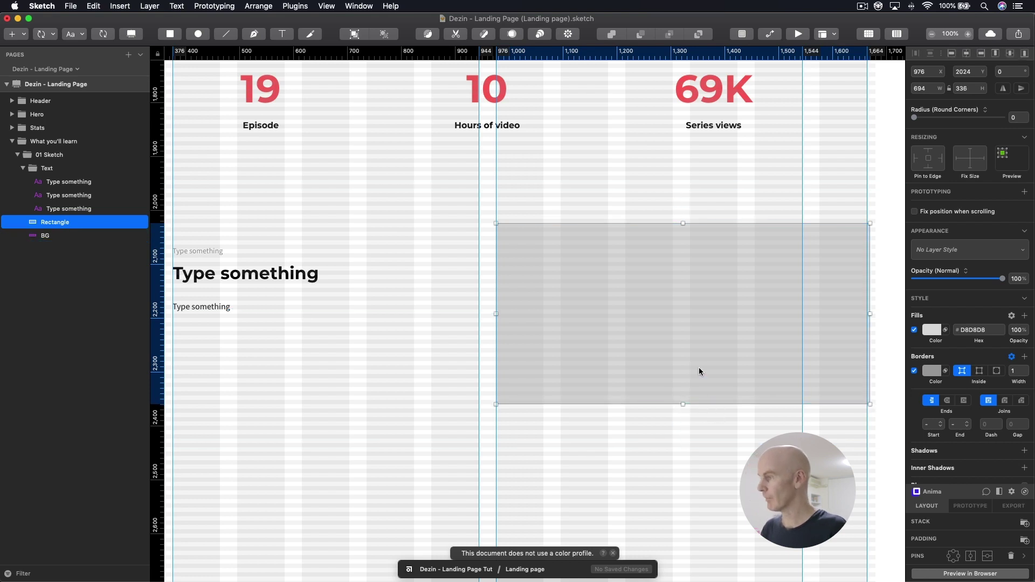
drag(870, 314, 868, 315)
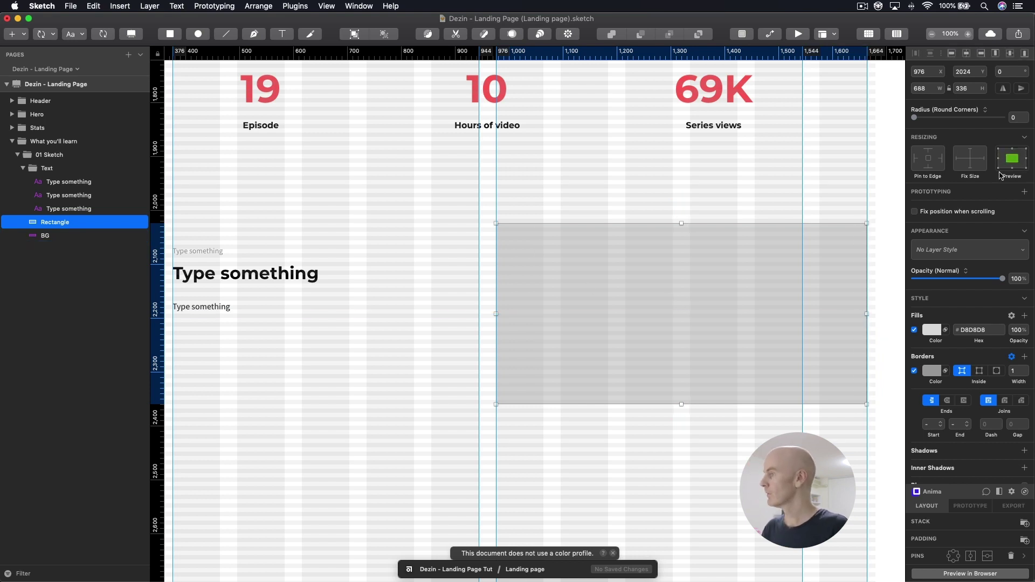
Remove the border from the grey rectangle
click(1011, 357)
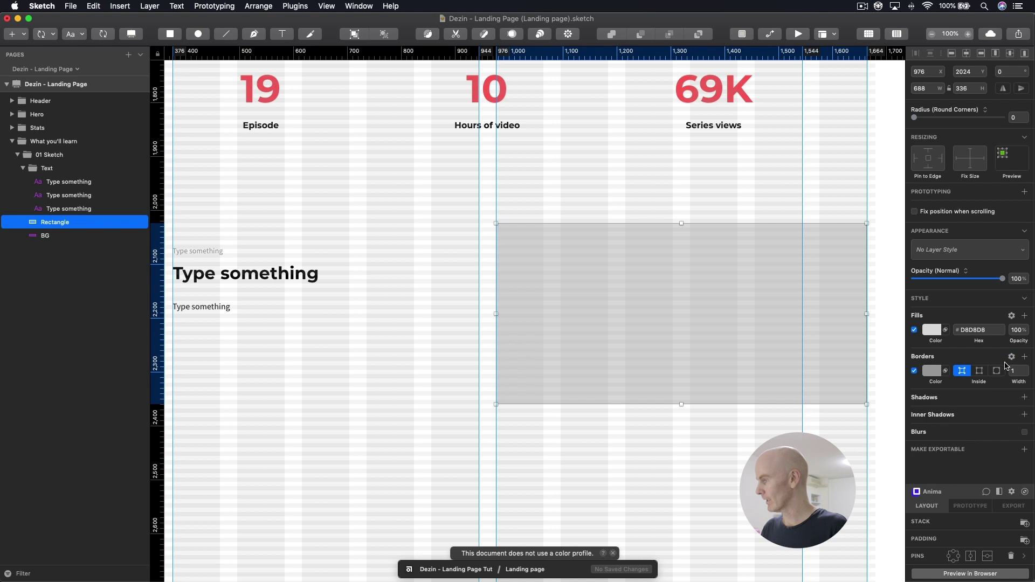
click(915, 371)
click(1012, 357)
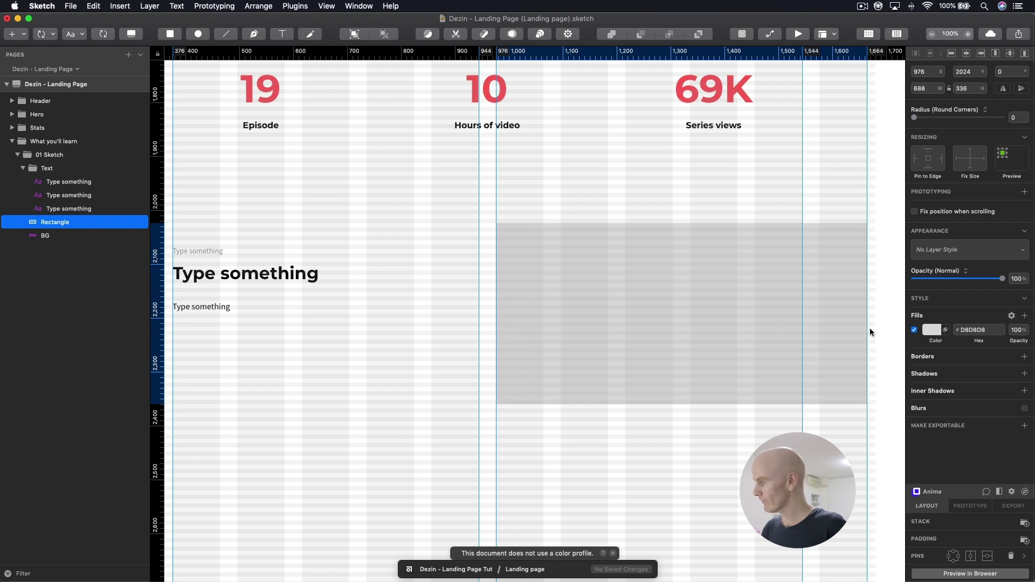
Hide the layout grid and review the text and rectangle arrangement at 50% zoom
click(563, 264)
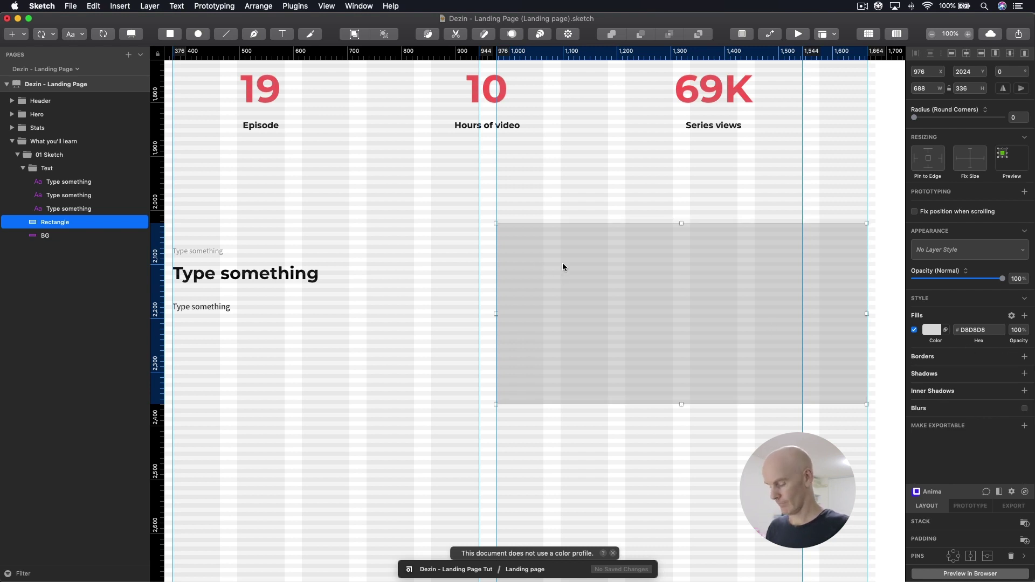
key(ctrl+l)
key(super+minus)
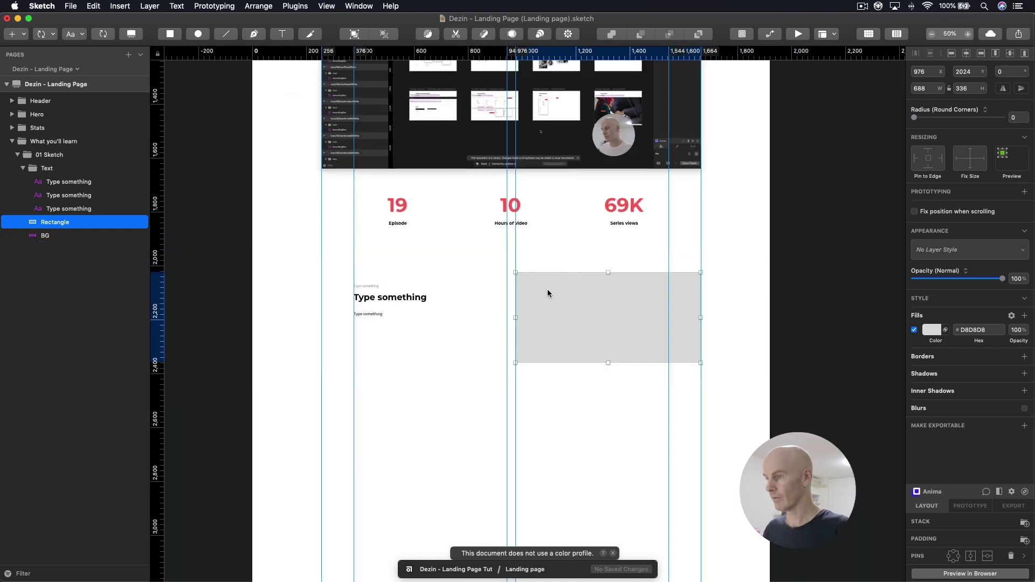
click(372, 297)
click(602, 309)
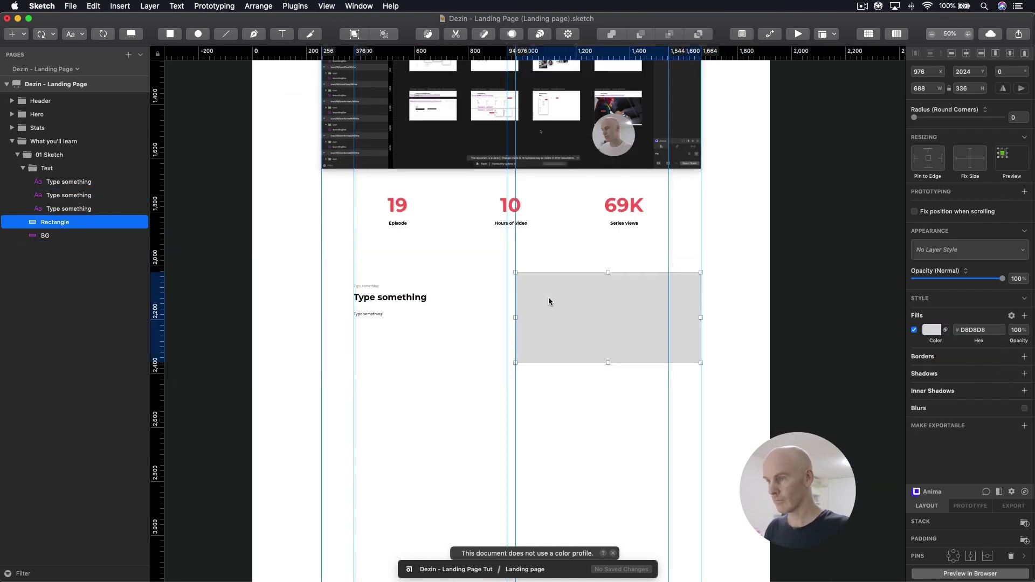
Group the grey rectangle in the 01 Sketch block and name the group Image
key(super+g)
double_click(44, 225)
key(BackSpace)
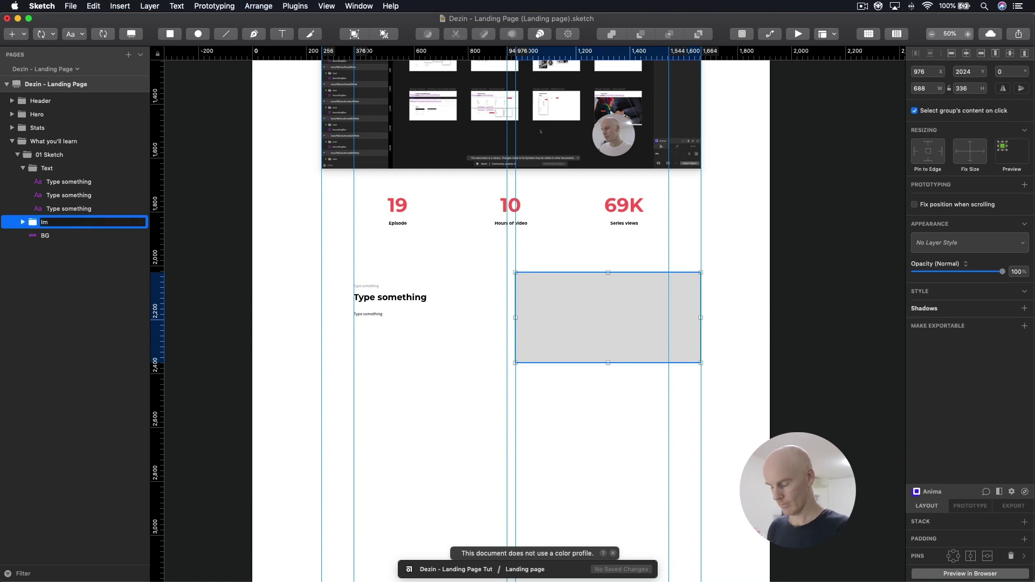
text(Image)
key(Return)
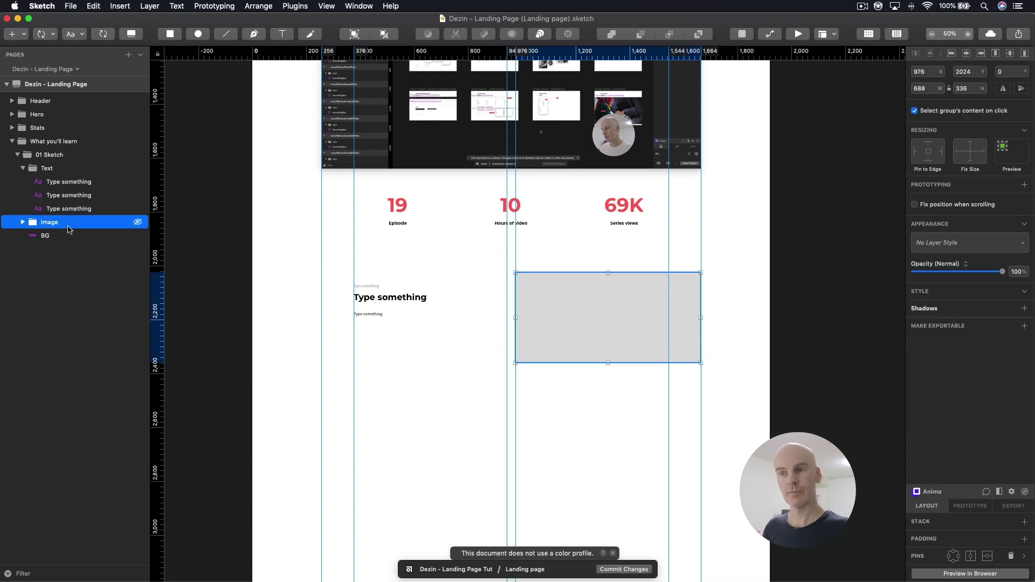
Switch to the Google Docs copy document and copy the heading "Get to know Sketch" under 03 What you'll learn
click(68, 209)
click(68, 184)
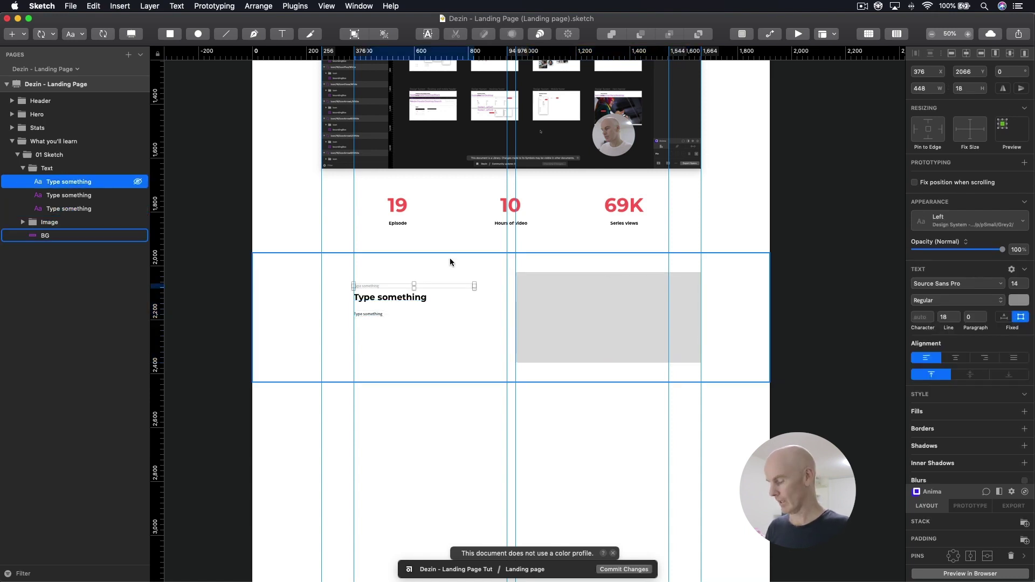
key(super+0)
scroll(450, 263, right, 4)
scroll(450, 263, down, 2)
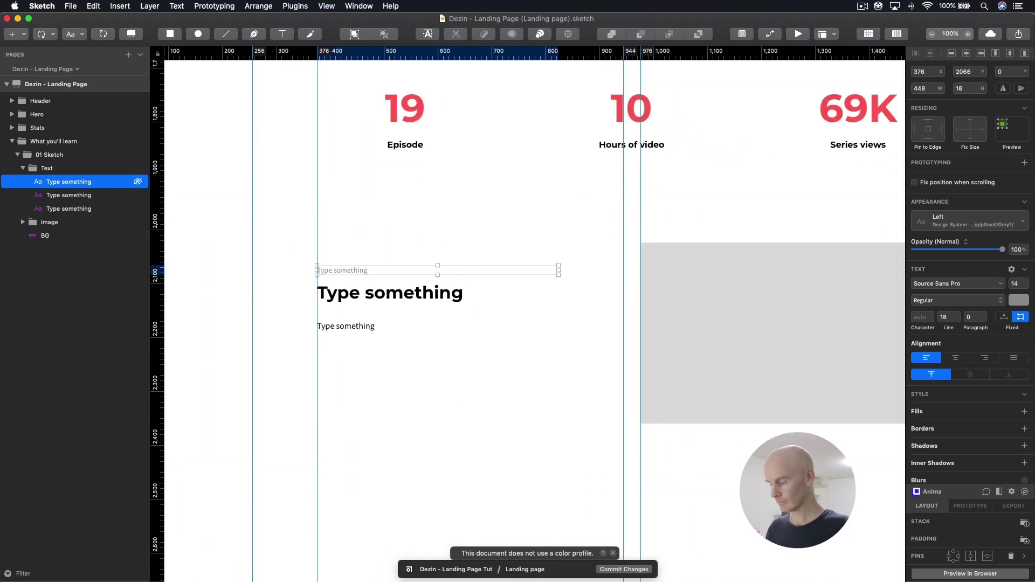
key(super+Tab)
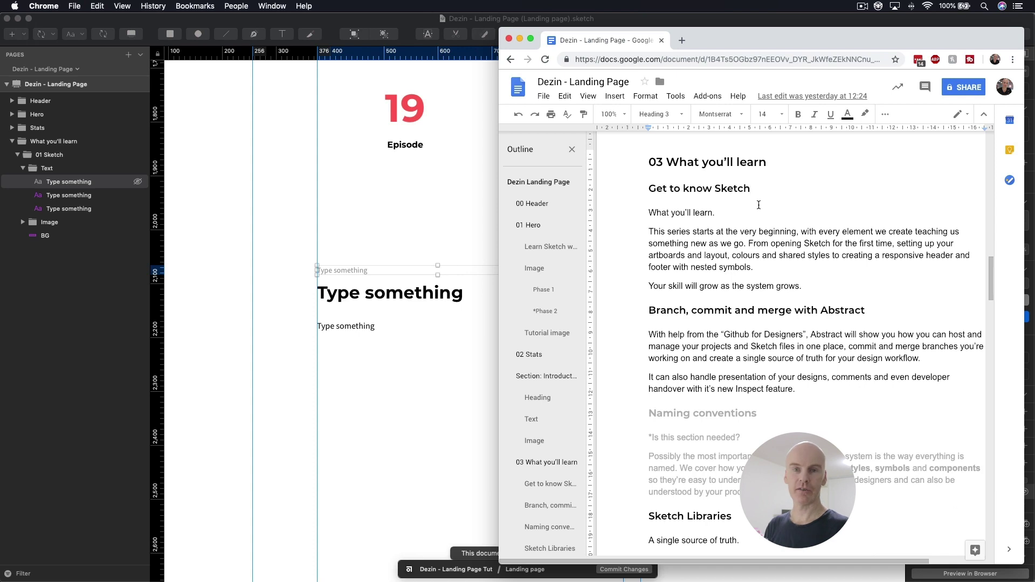
drag(746, 193, 650, 188)
drag(715, 212, 652, 212)
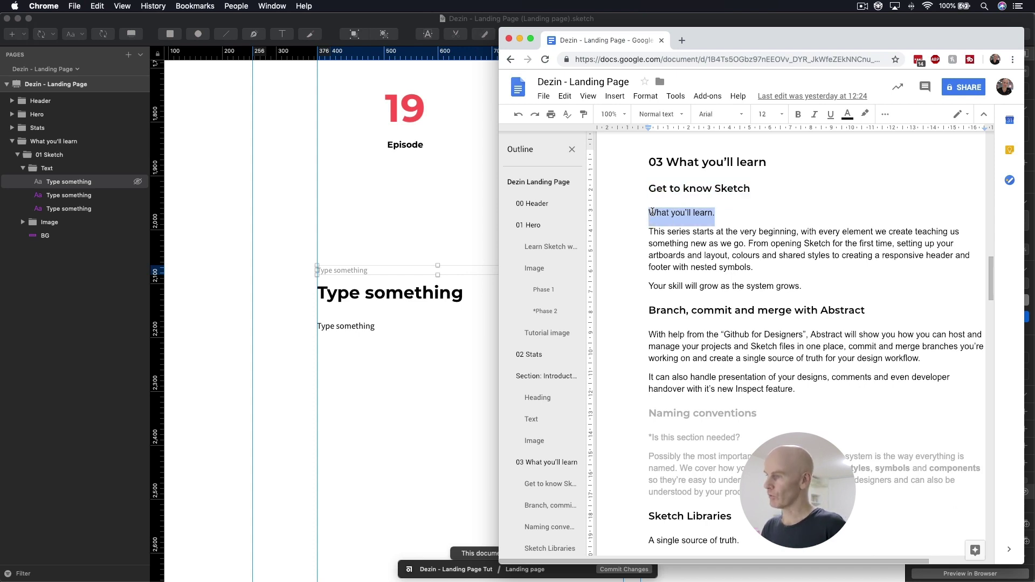
click(694, 212)
drag(799, 287, 647, 232)
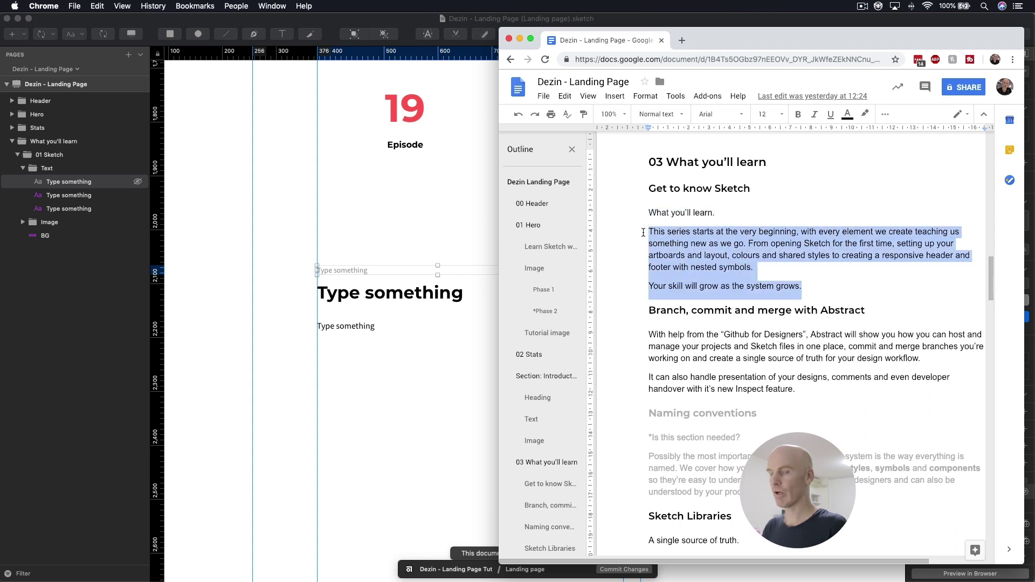
click(705, 231)
drag(759, 190, 647, 189)
key(super+c)
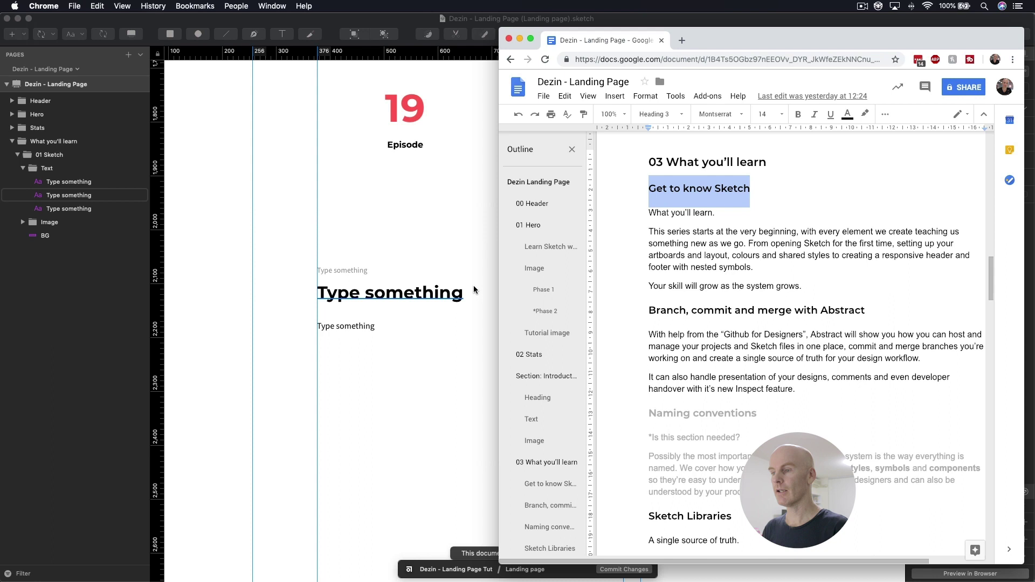
Back in Sketch, replace the large bold placeholder text with the copied heading "Get to know Sketch"
double_click(391, 294)
key(BackSpace)
key(super+v)
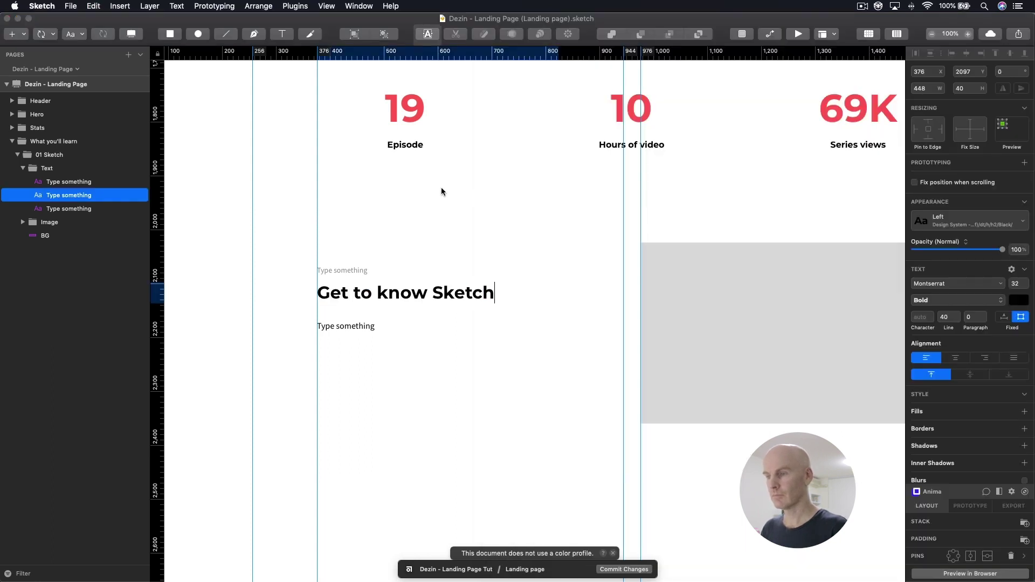
key(Escape)
click(440, 188)
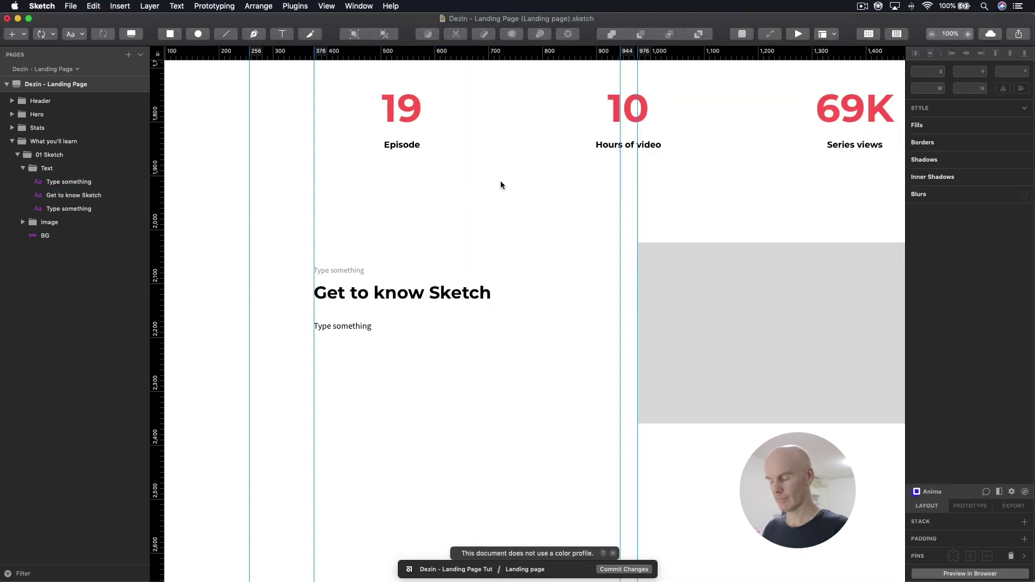
Replace the small grey placeholder above the heading with "What you'll learn" from the Google Docs copy, without the full stop
key(super+Tab)
drag(717, 213, 646, 214)
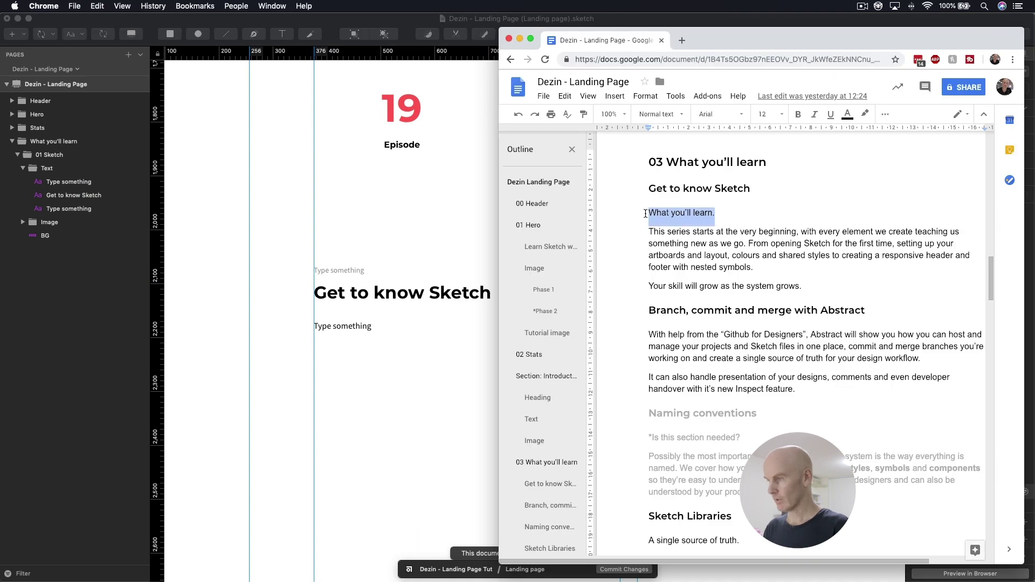
click(338, 273)
key(Return)
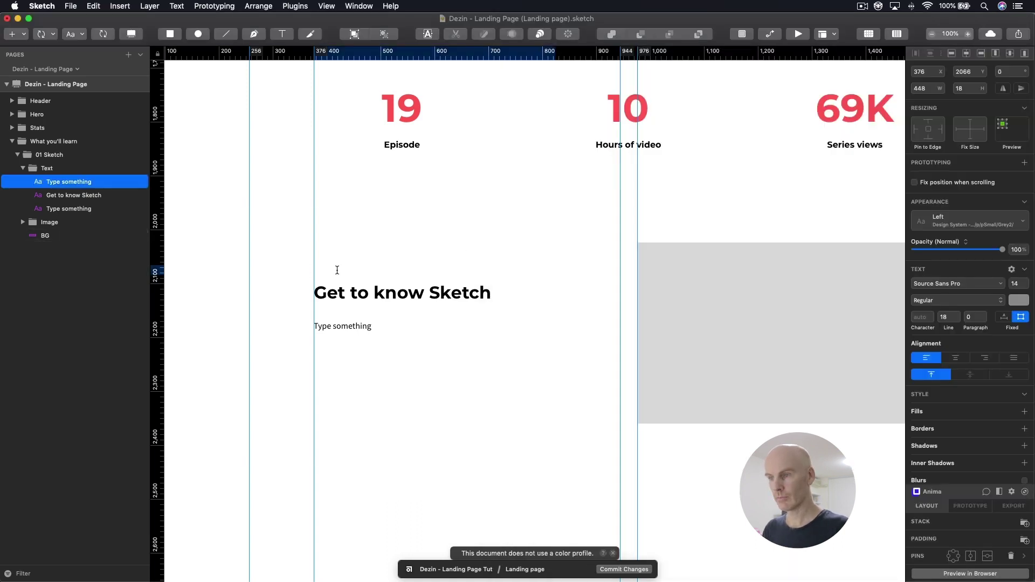
key(super+v)
key(Escape)
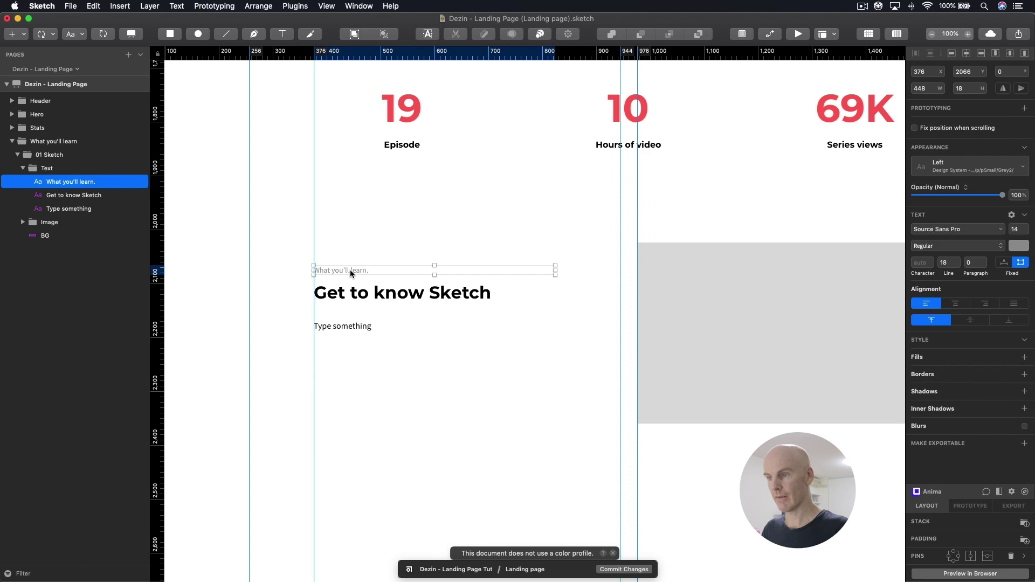
double_click(350, 269)
click(369, 269)
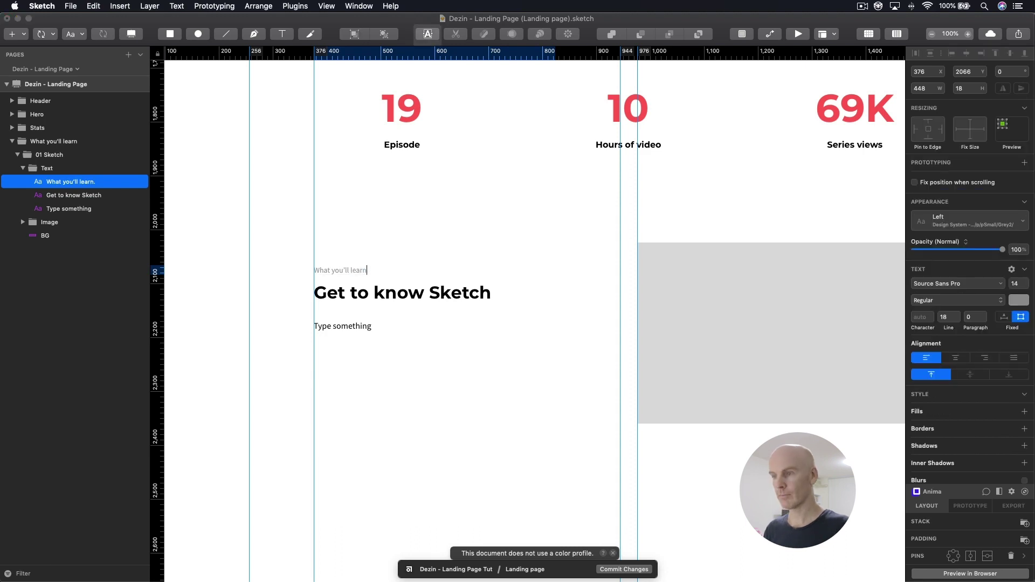
key(Escape)
Replace the body placeholder with the two paragraphs on Get to know Sketch from Google Docs, leaving no blank line between them
key(super+Tab)
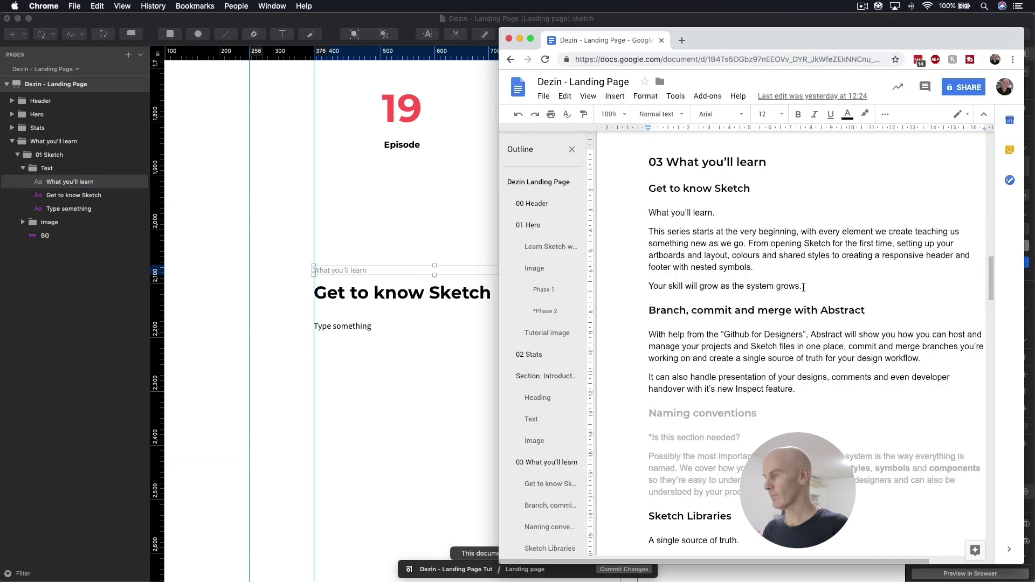
drag(804, 287, 635, 235)
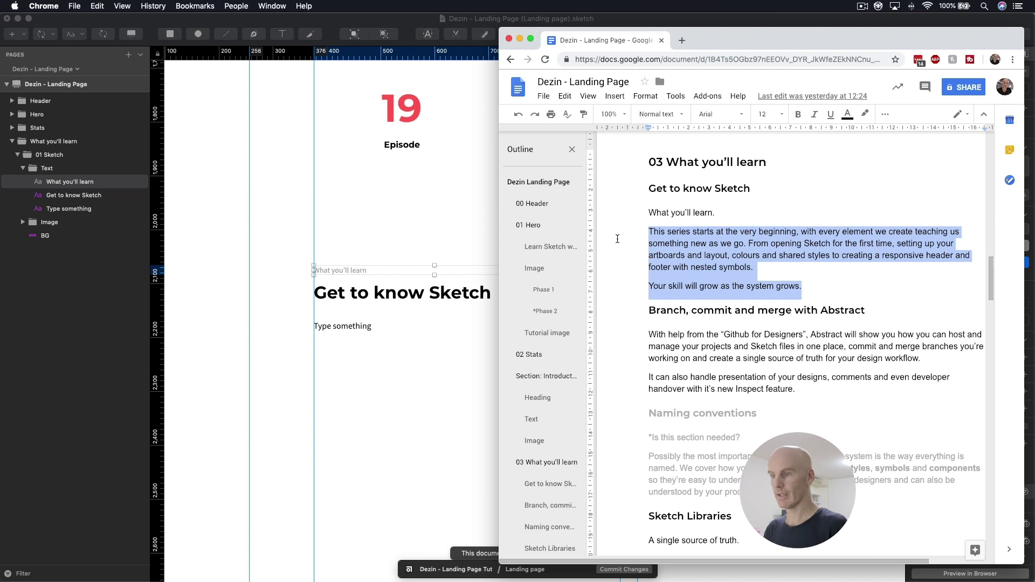
click(363, 314)
double_click(339, 326)
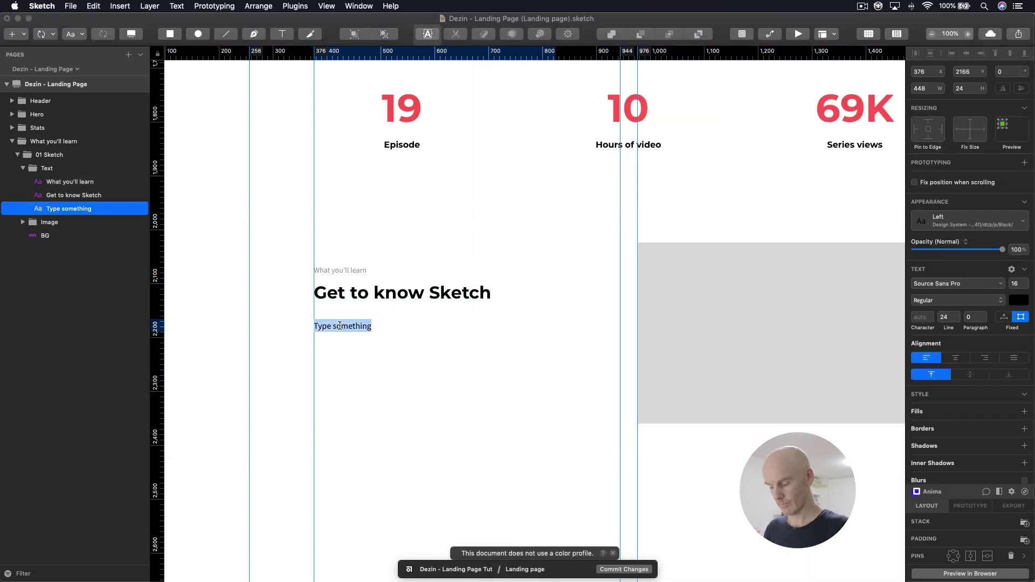
key(cmd+v)
key(BackSpace)
key(Escape)
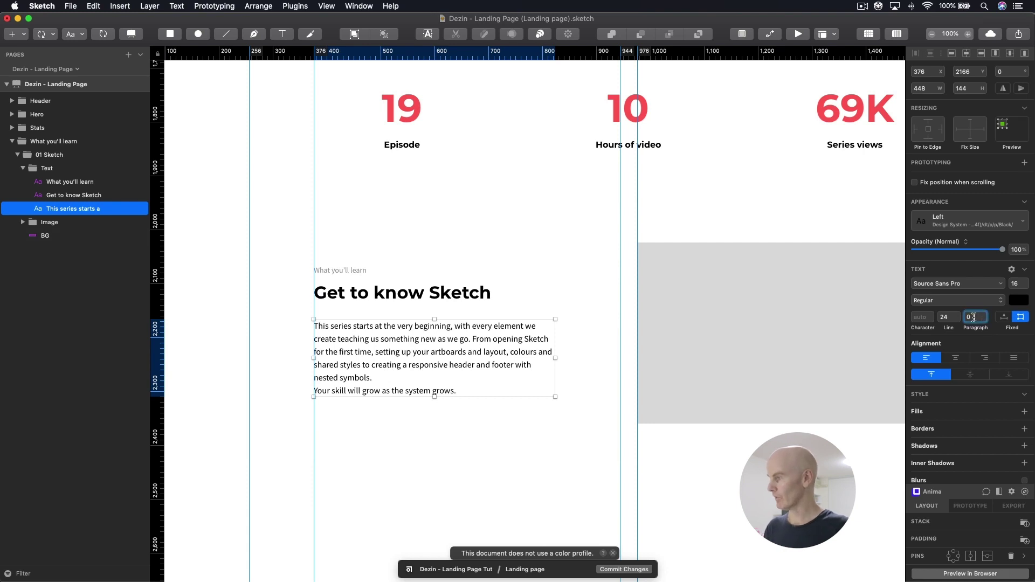
Set the body text's paragraph spacing to 8 and save it as a new text style named dt/p/p/Black/Left
text(8)
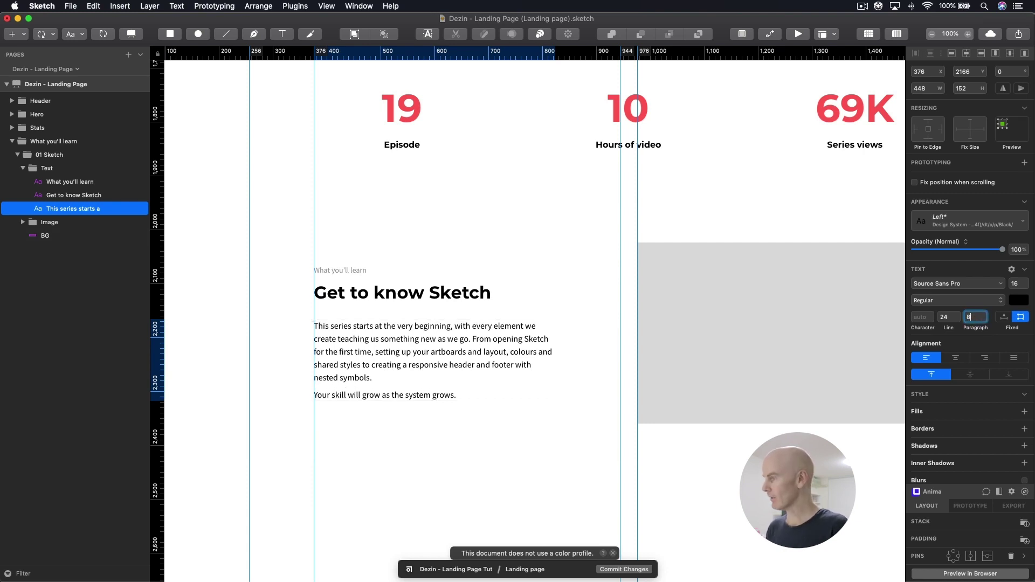
click(952, 226)
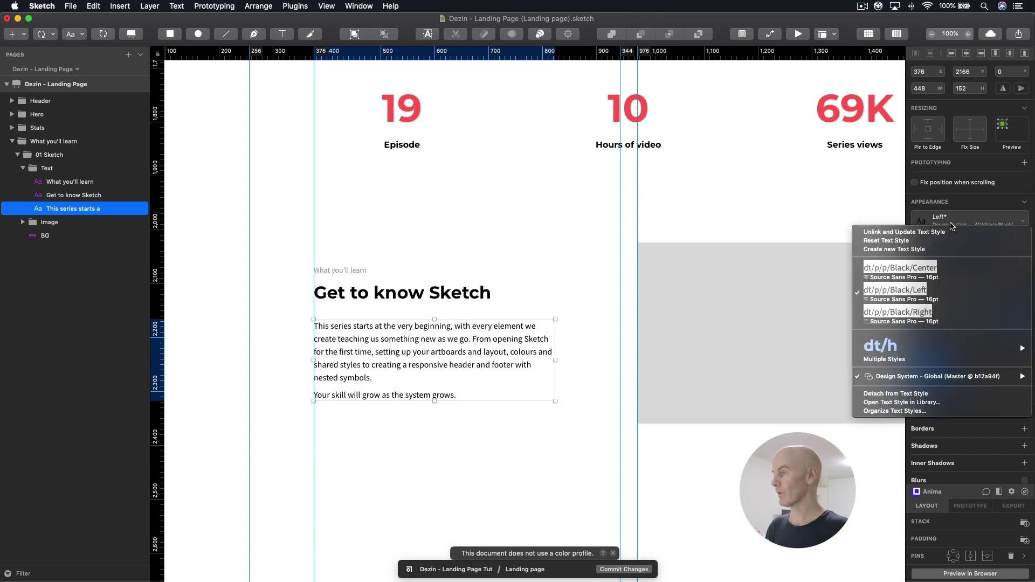
click(911, 250)
click(982, 219)
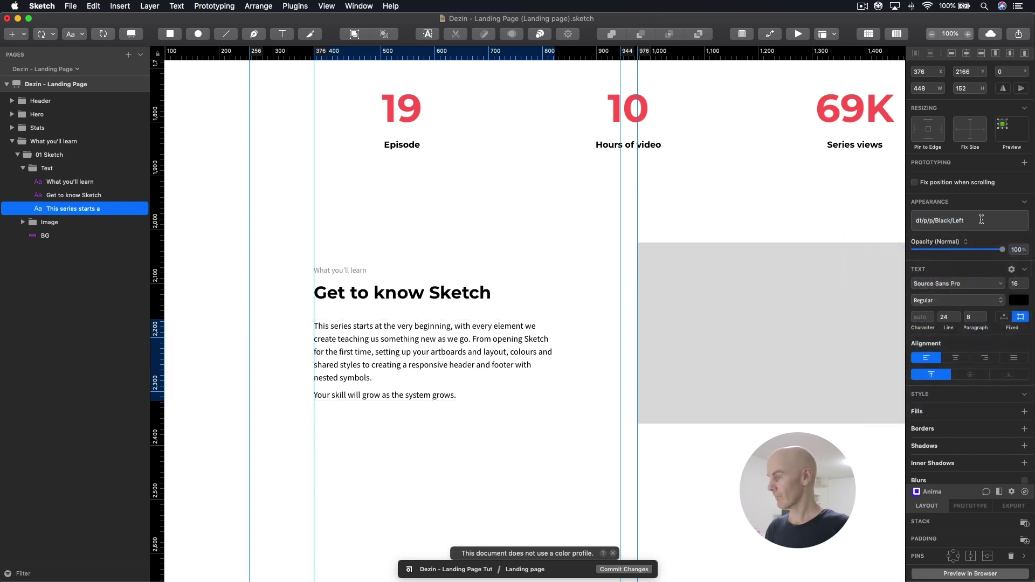
key(Return)
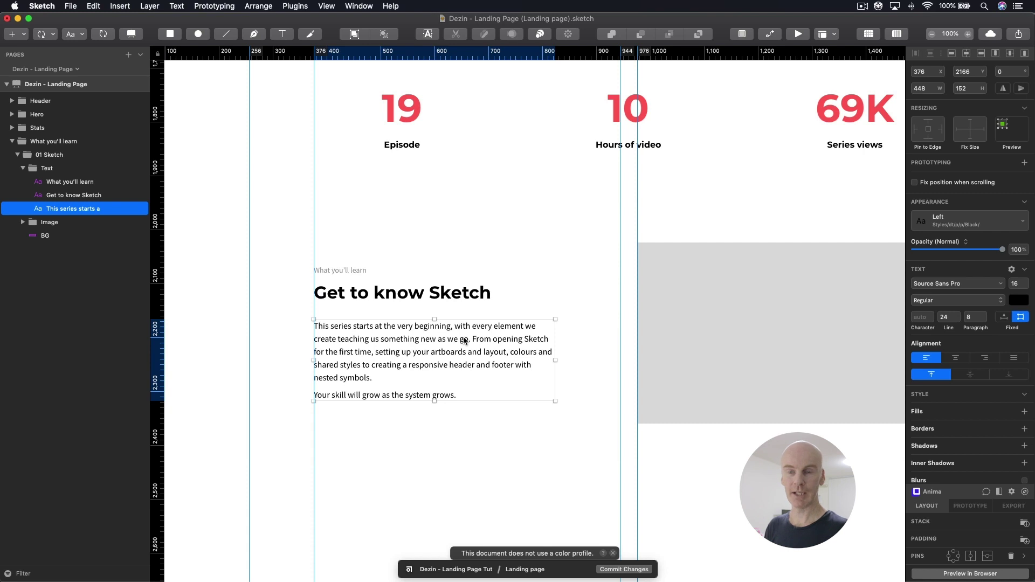
Zoom out to 50%, collapse the 01 Sketch group and save the document
key(super+minus)
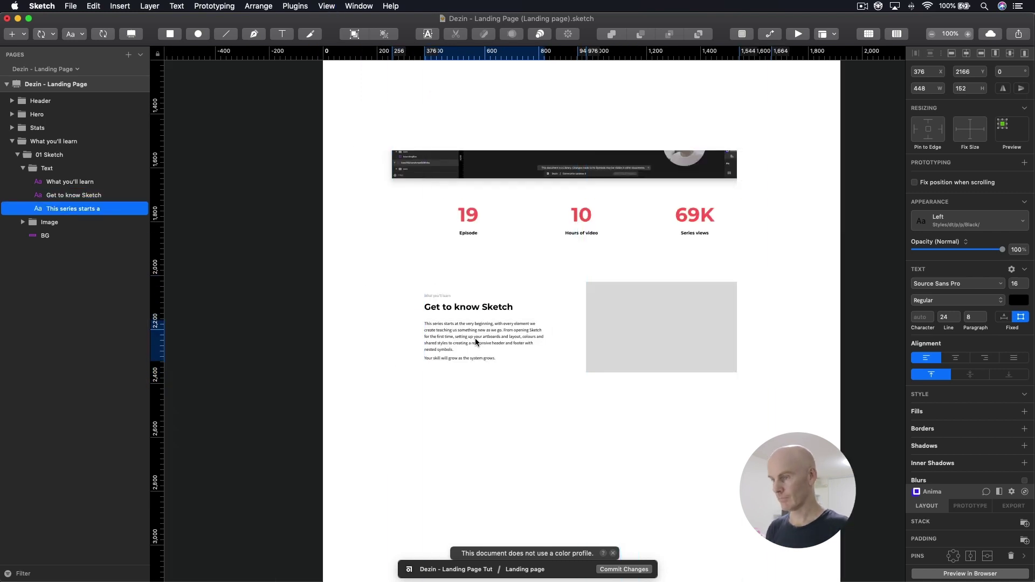
scroll(414, 300, right, 3)
scroll(414, 300, down, 2)
click(418, 330)
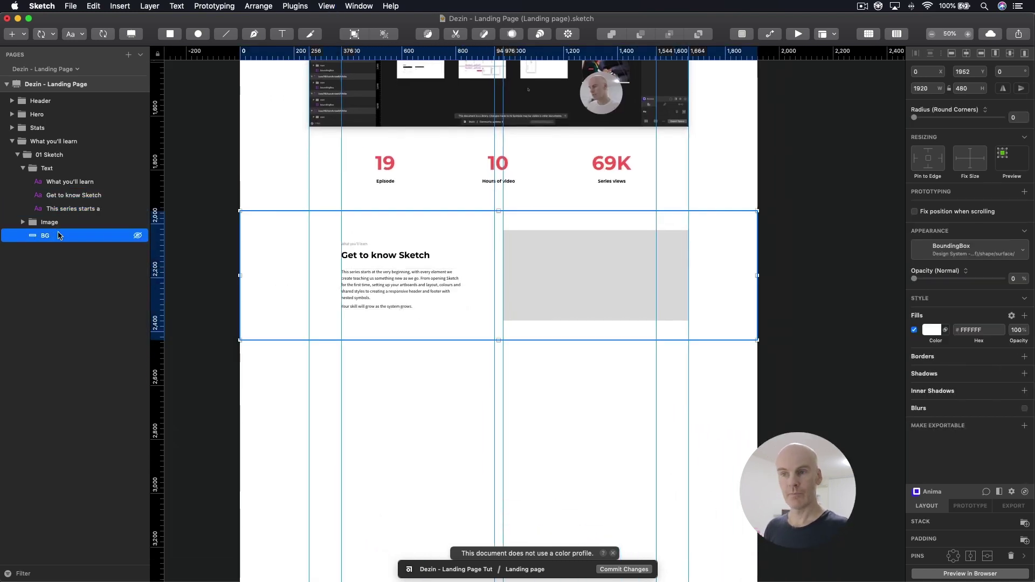
click(43, 157)
key(super+s)
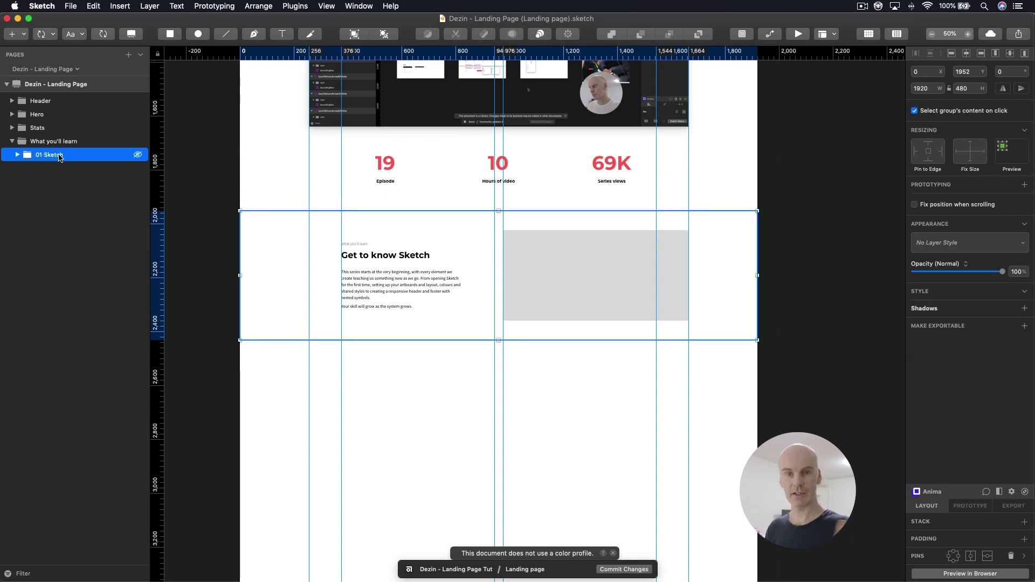
Duplicate the 01 Sketch group and move the copy directly below the original, to Y 2432
key(super+d)
key(shift+Down)
key(shift+Down)
key(shift+Down)
key(shift+Down)
key(shift+Down)
key(shift+Down)
key(shift+Down)
key(shift+Down)
key(shift+Down)
key(shift+Down)
key(shift+Down)
key(shift+Down)
key(shift+Down)
key(shift+Down)
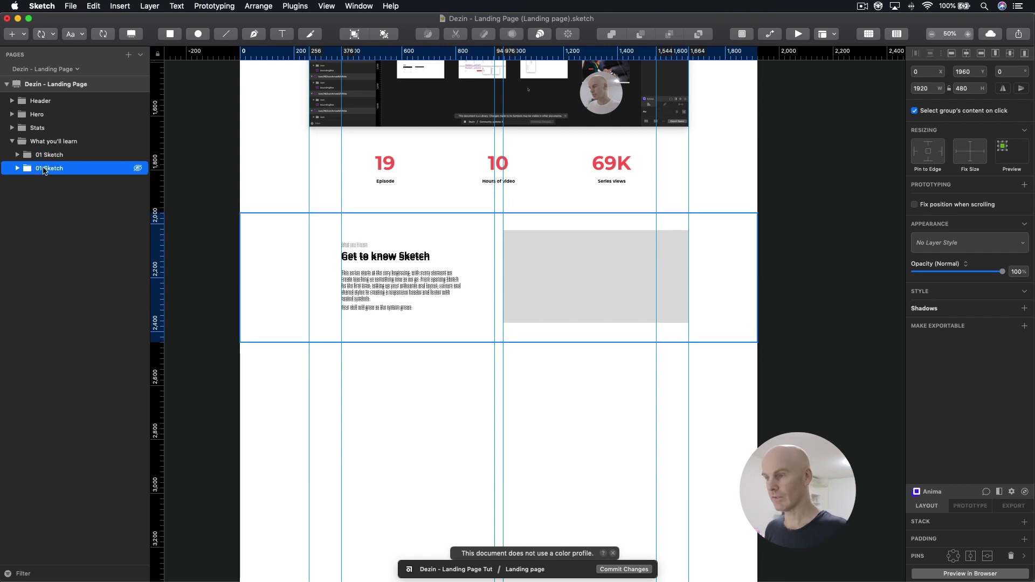
key(shift+Down)
key(shift+Down)
key(shift+Down)
key(shift+Down)
key(shift+Down)
key(shift+Down)
key(shift+Down)
key(shift+Down)
key(shift+Down)
key(shift+Down)
key(shift+Down)
key(shift+Down)
key(shift+Down)
key(shift+Down)
key(shift+Down)
key(shift+Down)
key(shift+Down)
key(shift+Down)
key(shift+Down)
key(shift+Down)
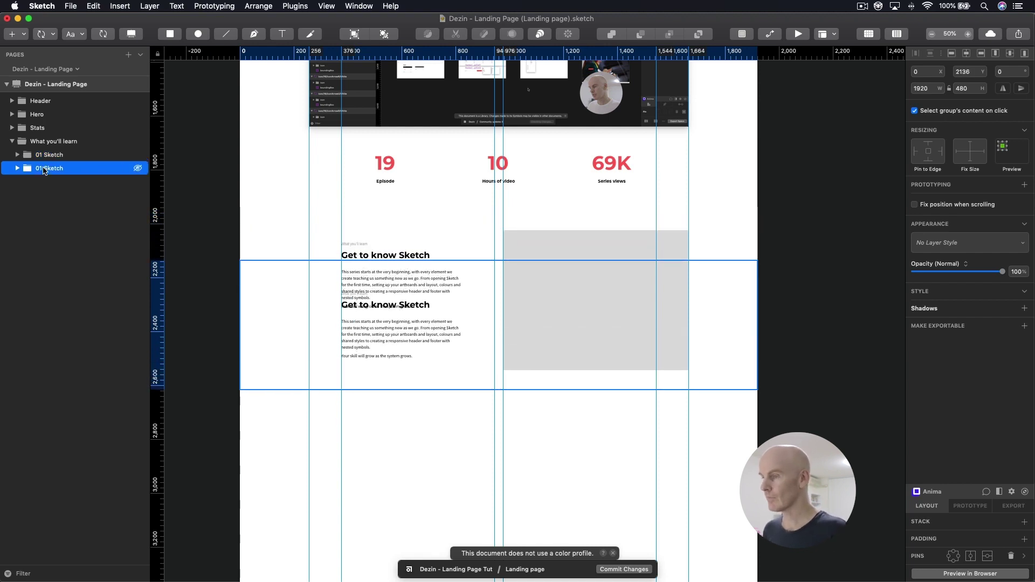
key(shift+Down)
key(shift+Down)
key(shift+Down)
key(shift+Down)
key(shift+Down)
key(shift+Down)
key(shift+Down)
key(shift+Down)
key(shift+Down)
key(shift+Down)
key(shift+Down)
key(shift+Down)
key(shift+Down)
key(shift+Down)
key(shift+Down)
key(shift+Down)
key(shift+Down)
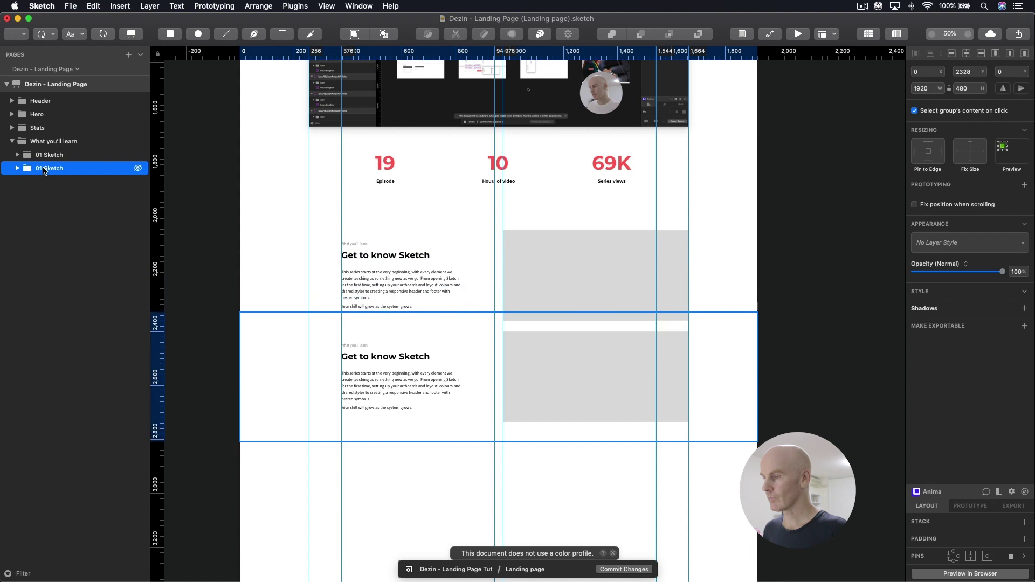
key(shift+Down)
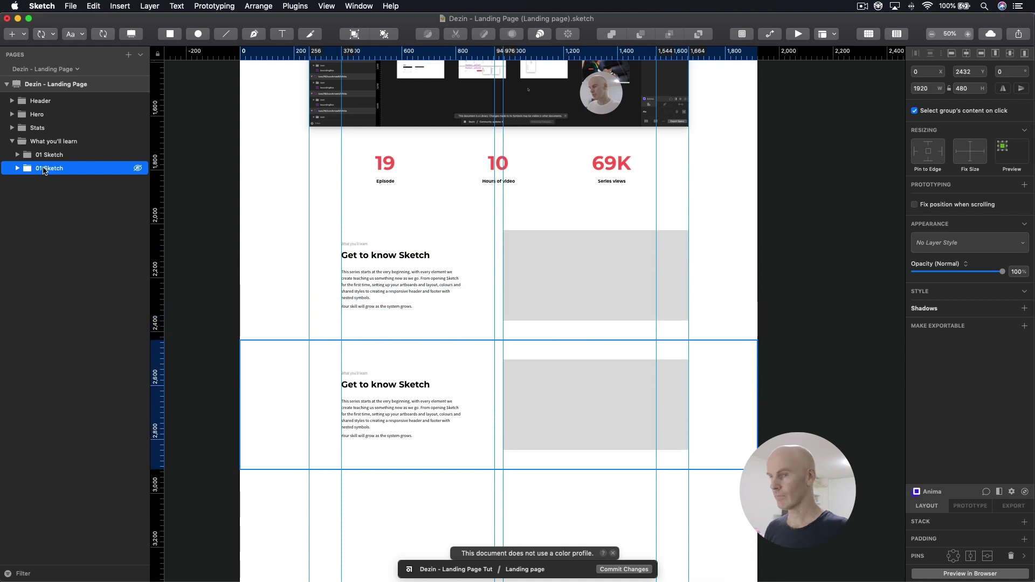
Select the heading in the duplicated block and show the layout grid
click(47, 156)
click(46, 168)
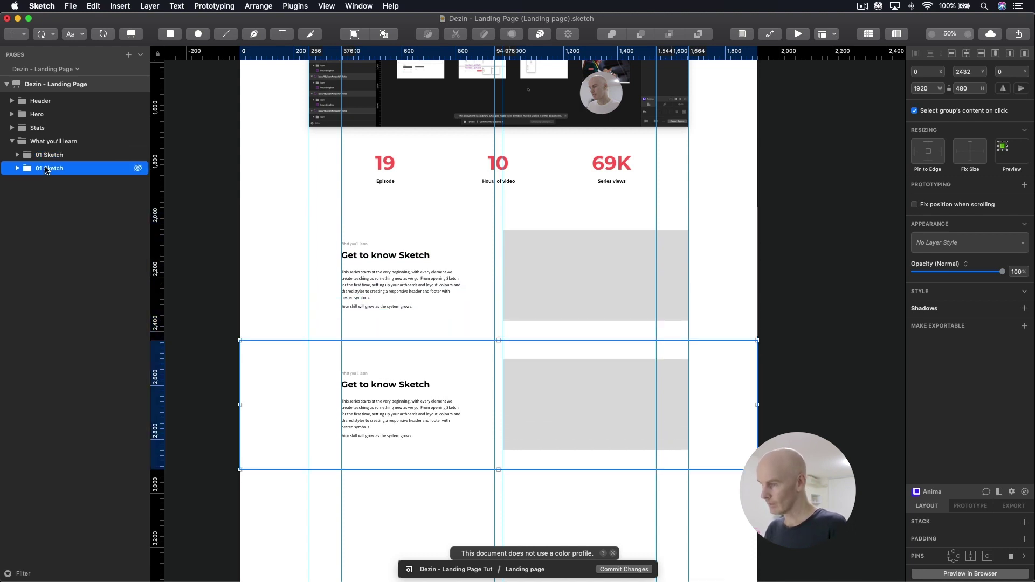
click(410, 362)
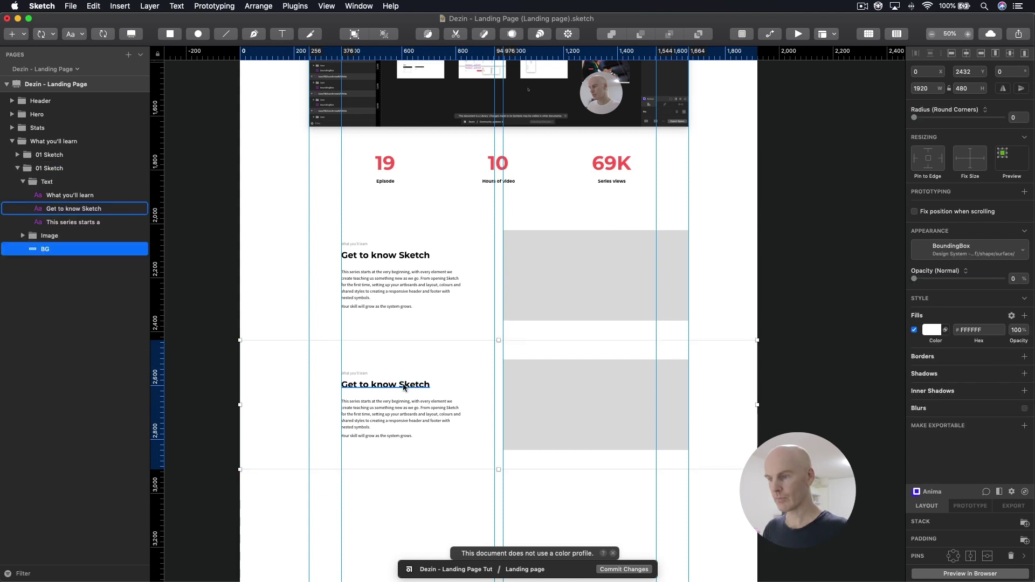
click(404, 387)
click(897, 34)
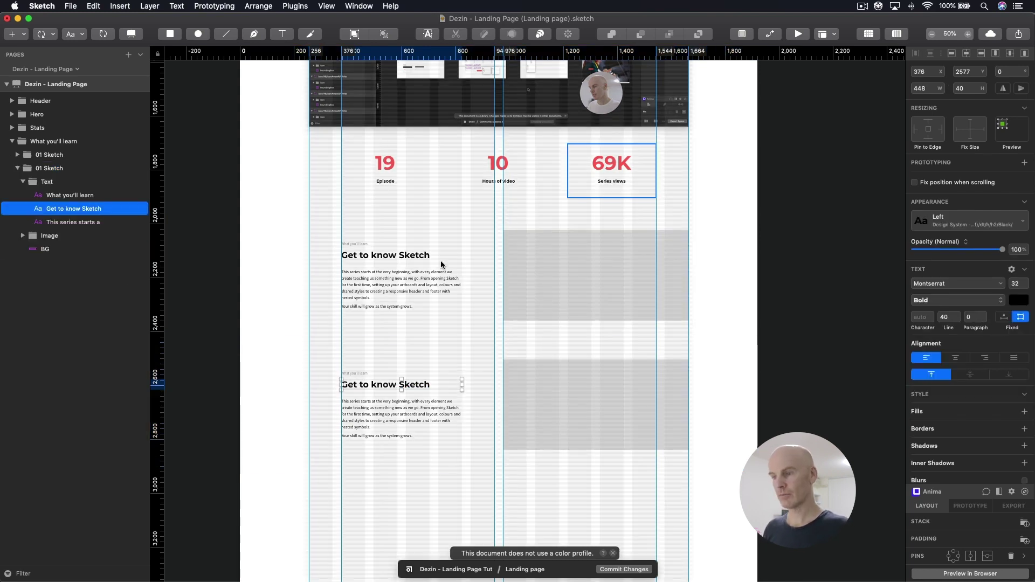
Move the duplicated block's text group into the right half of the artboard and place its body text at X 1096
click(47, 181)
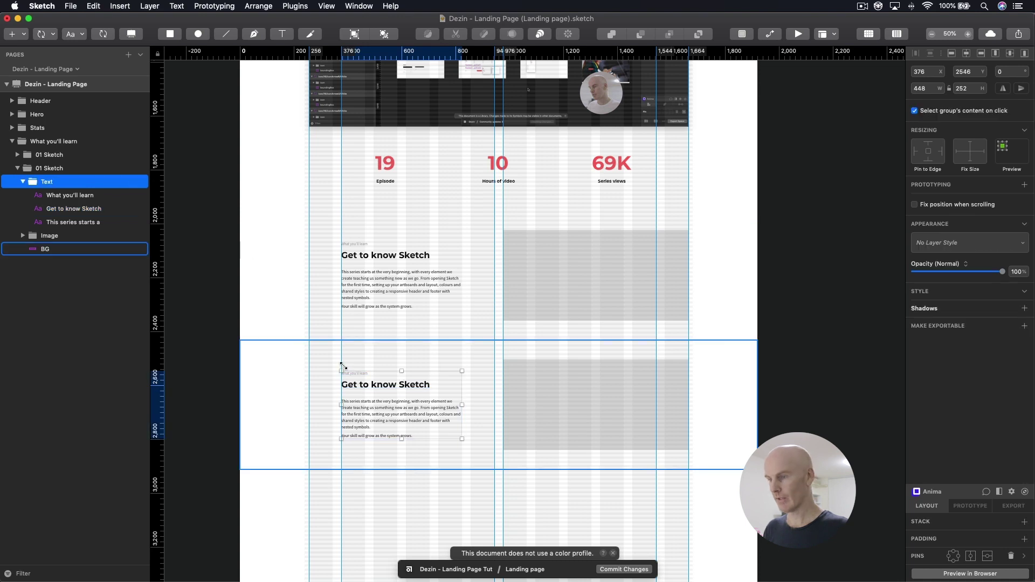
drag(392, 410, 566, 411)
key(super+2)
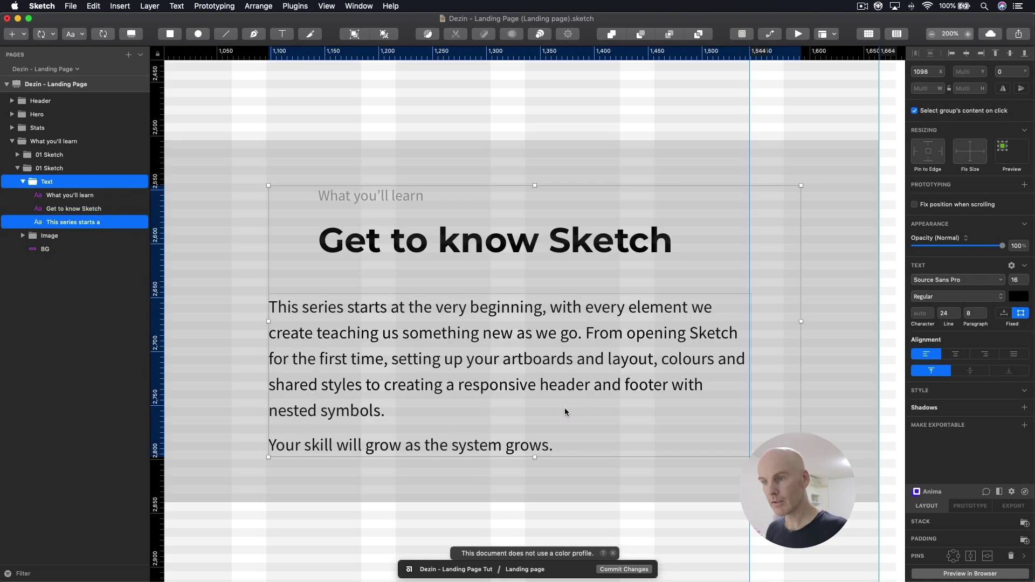
scroll(529, 412, left, 5)
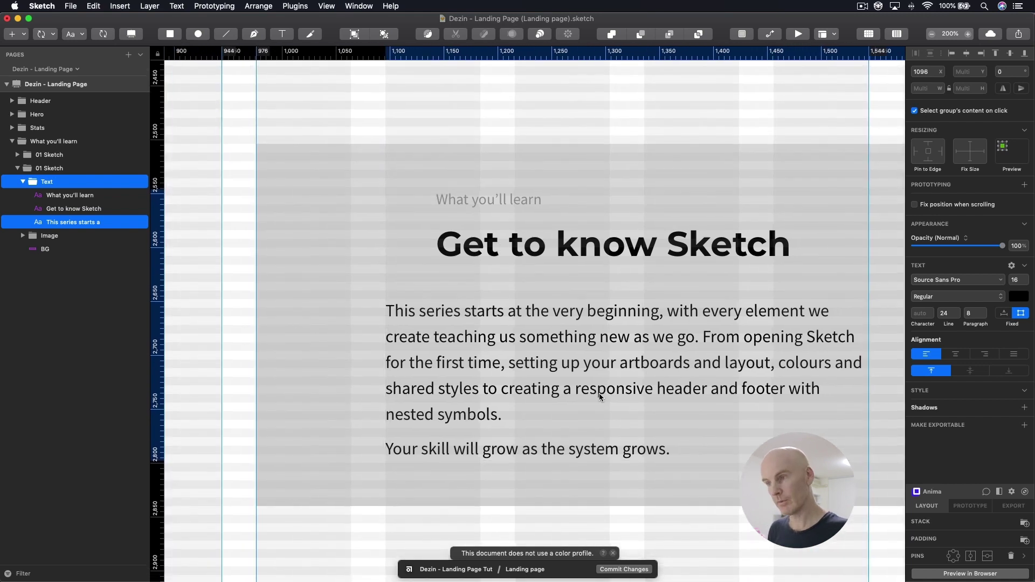
key(Right)
key(Right)
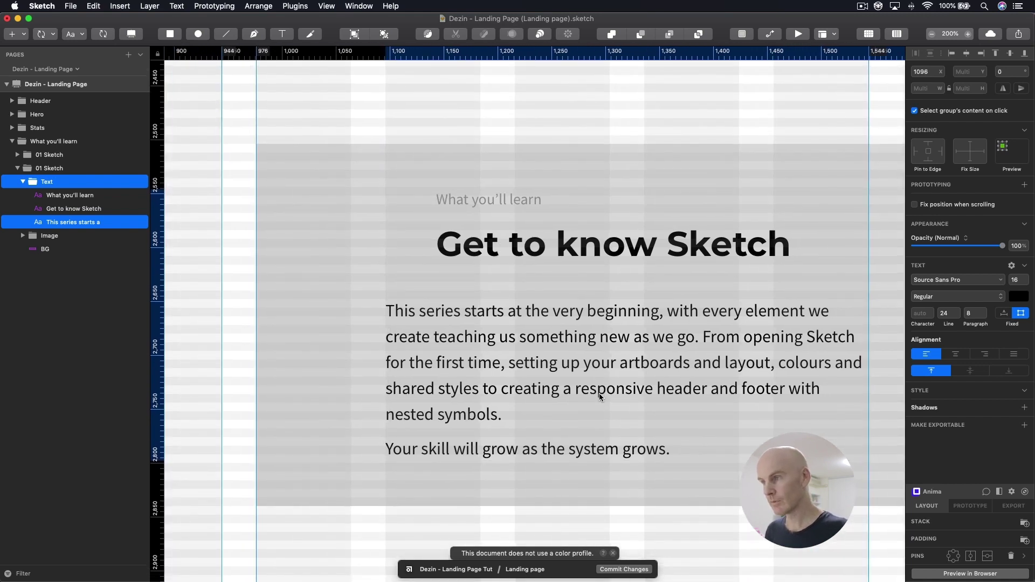
Align the duplicated block's heading and small What you'll learn label with the body text's left edge, at X 1096
click(489, 247)
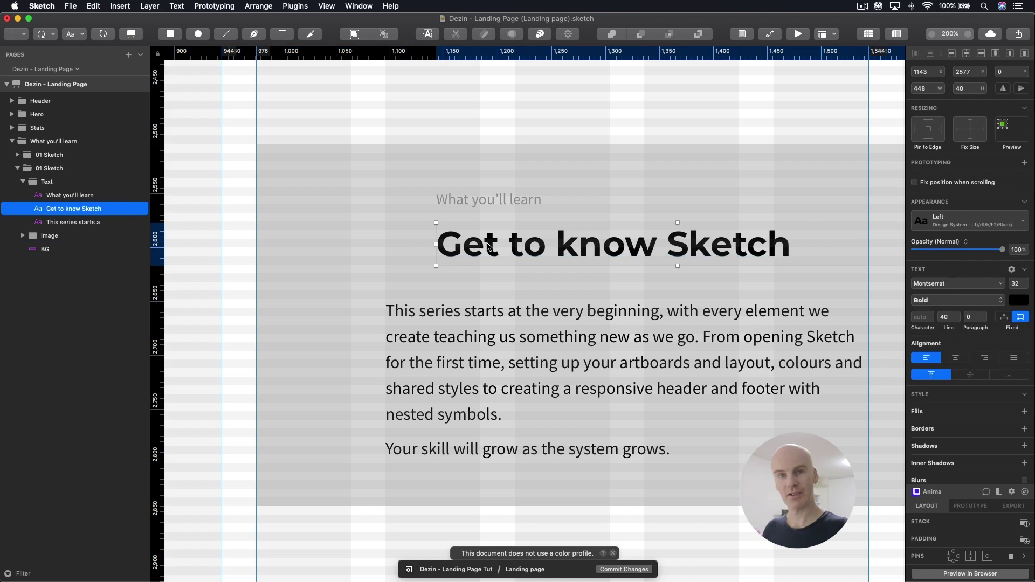
drag(489, 247, 440, 246)
drag(456, 200, 405, 202)
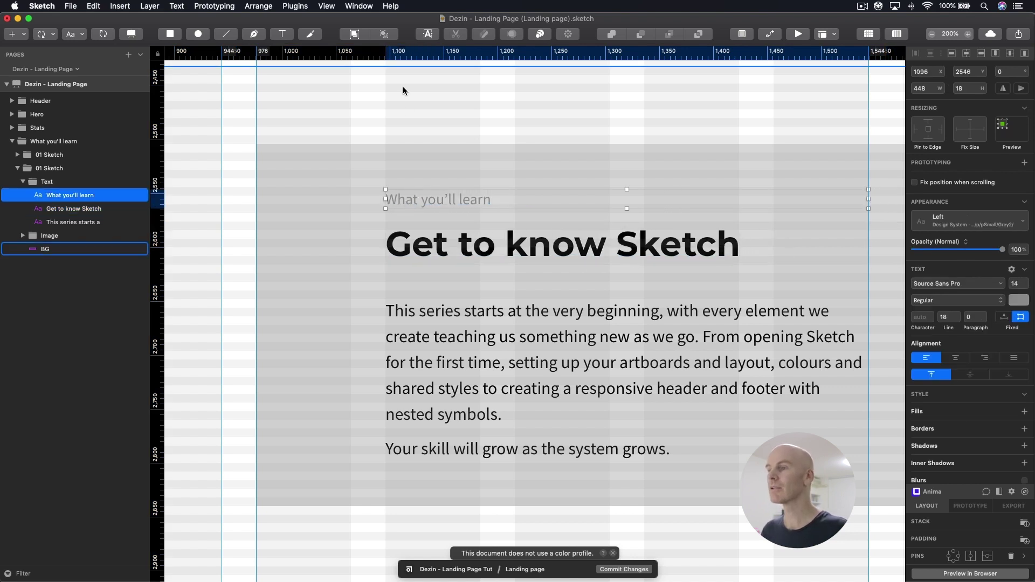
Move the duplicated block's grey image rectangle to the left half of the artboard, at X 256, Y 2504
click(407, 112)
key(super+minus)
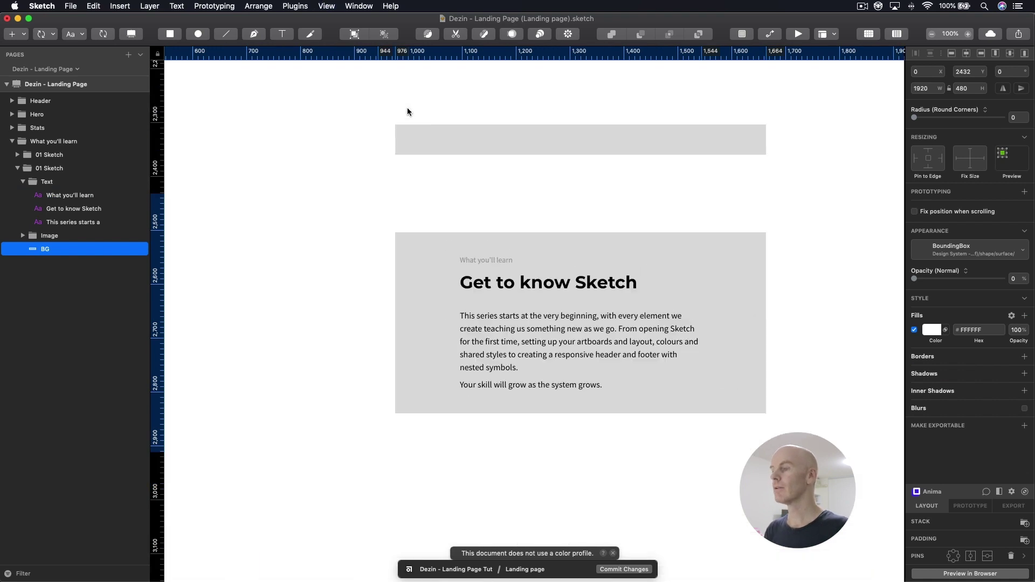
click(490, 250)
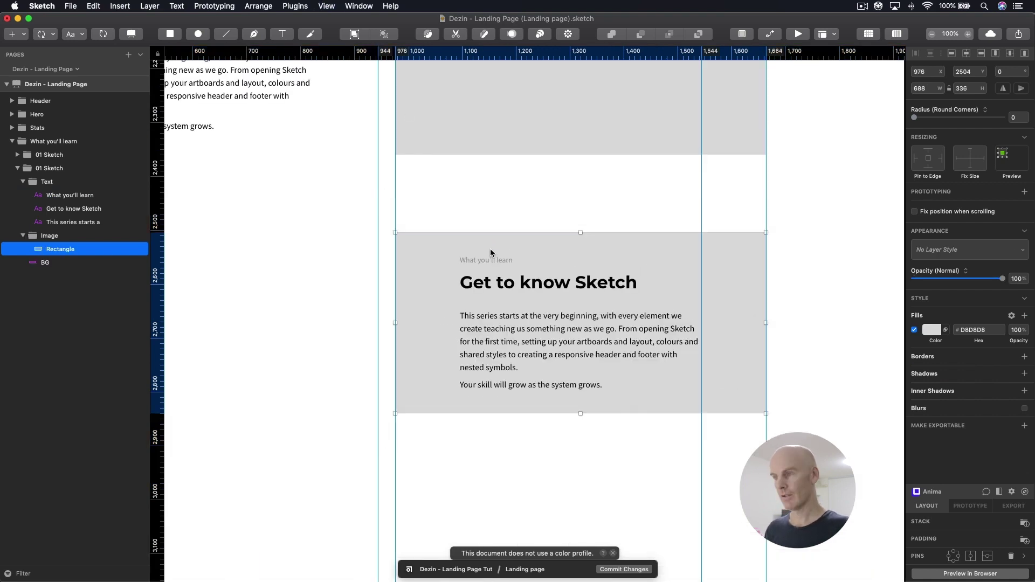
key(super+minus)
drag(505, 280, 313, 284)
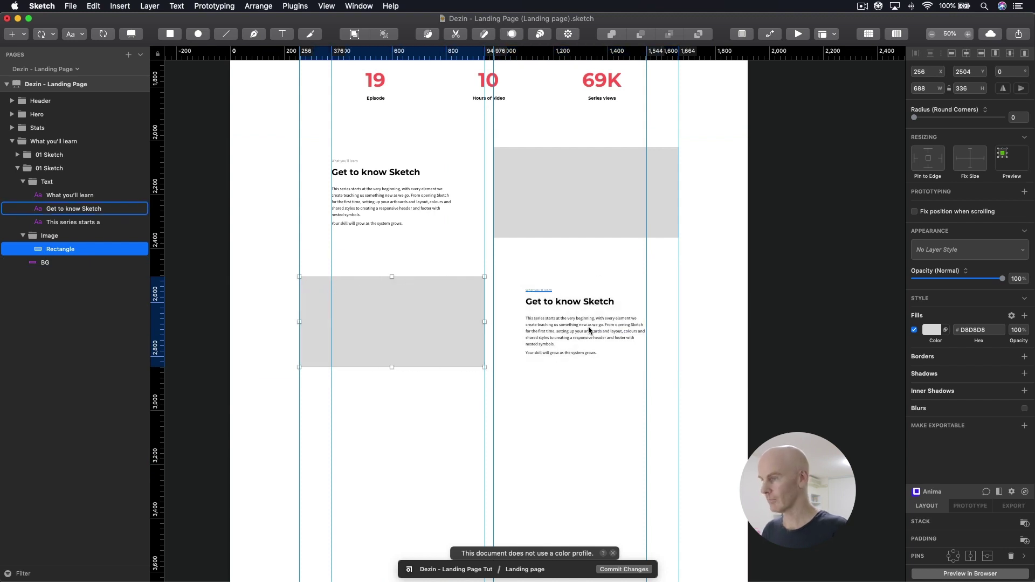
Collapse the second 01 Sketch group and duplicate both 01 Sketch groups together
scroll(584, 408, up, 2)
scroll(584, 408, left, 2)
click(20, 169)
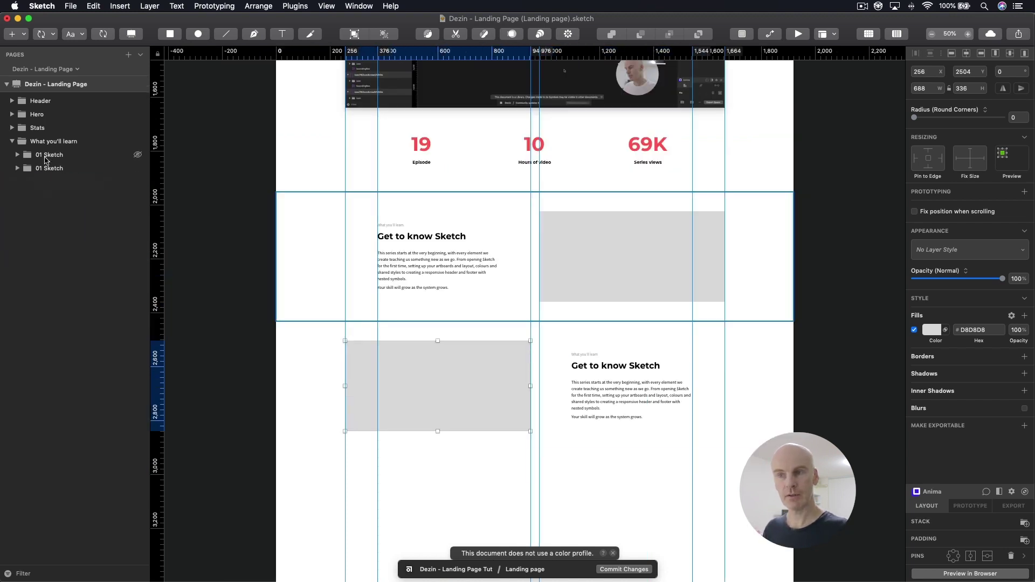
click(48, 156)
shift+click(55, 170)
key(super+d)
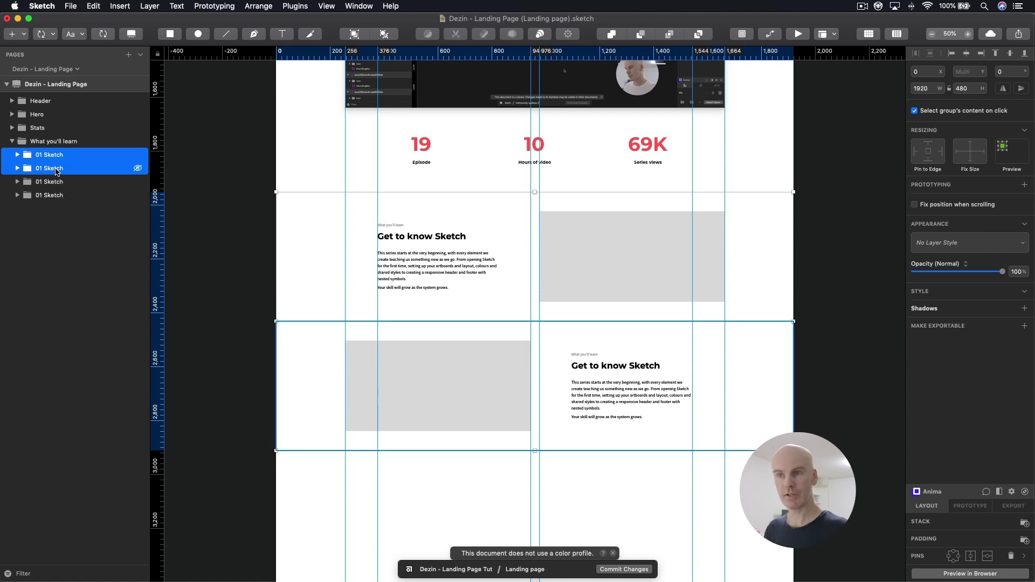
Move the two copied 01 Sketch groups straight down so they sit directly below the original pair of blocks
key(super+minus)
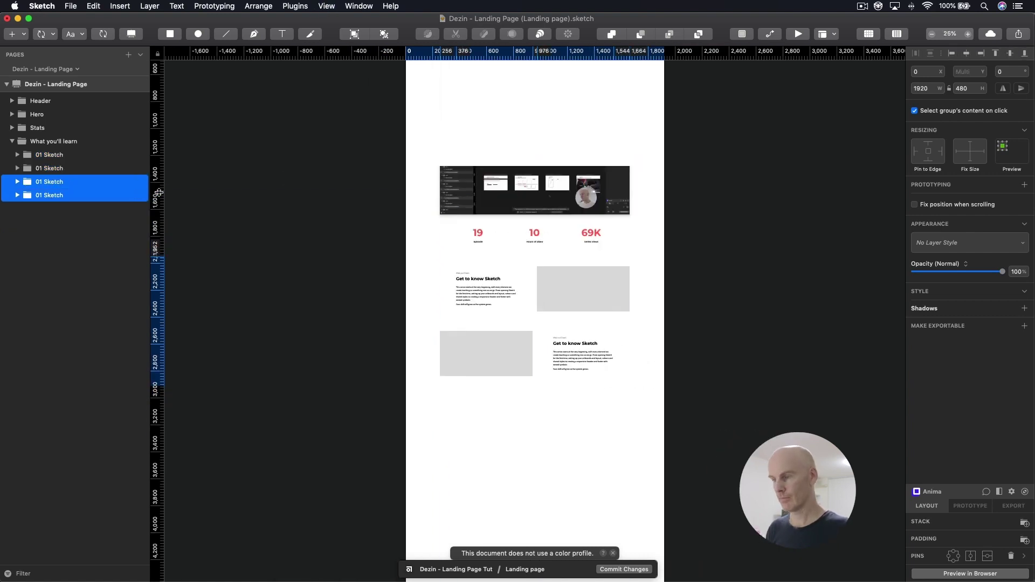
drag(416, 231, 418, 233)
key(shift+Down)
key(shift+Down)
key(shift+Down)
key(shift+Down)
key(shift+Down)
key(shift+Down)
key(shift+Down)
key(shift+Down)
key(shift+Down)
key(shift+Down)
key(shift+Down)
key(shift+Down)
key(shift+Down)
key(shift+Down)
key(shift+Down)
key(shift+Down)
key(shift+Down)
key(shift+Down)
key(shift+Down)
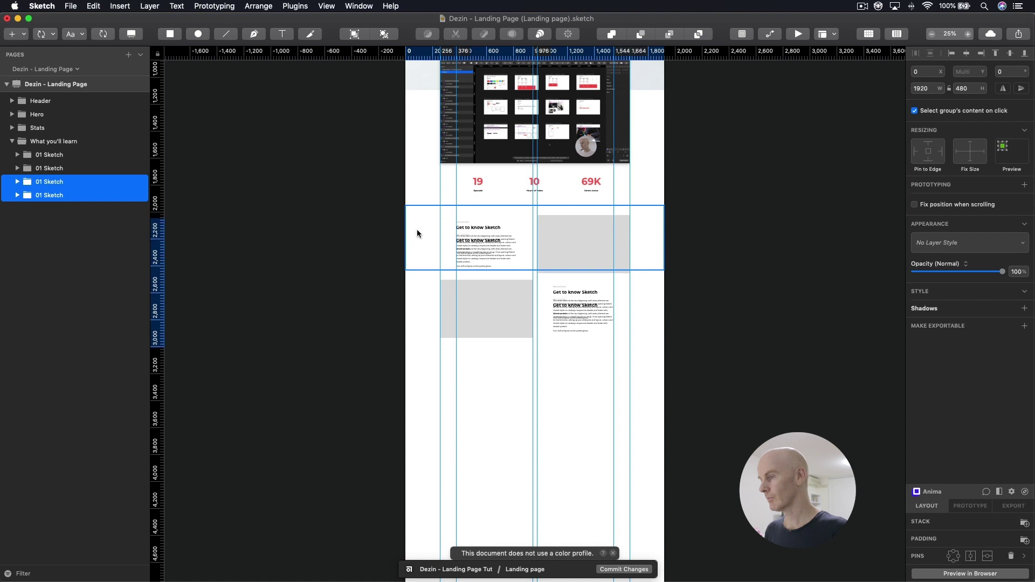
key(shift+Down)
key(shift+Down)
key(shift+Down)
key(shift+Down)
key(shift+Down)
key(shift+Down)
key(shift+Down)
key(shift+Down)
key(shift+Down)
key(shift+Down)
key(shift+Down)
key(shift+Down)
key(shift+Down)
key(shift+Down)
key(shift+Down)
key(shift+Down)
key(shift+Down)
key(shift+Down)
key(shift+Down)
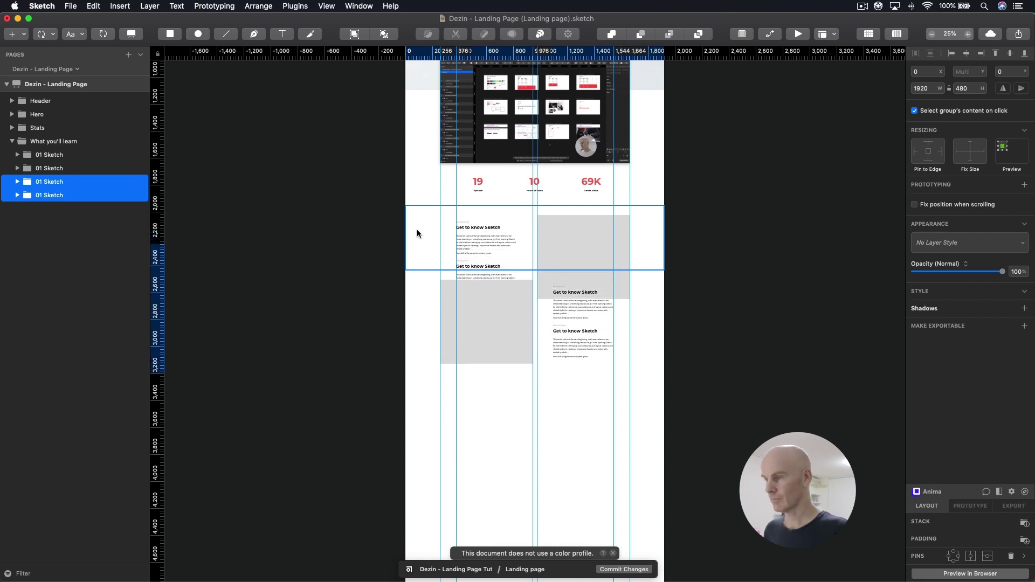
key(shift+Down)
key(shift+Down)
key(shift+Down)
key(shift+Down)
key(shift+Down)
key(shift+Down)
key(shift+Down)
key(shift+Down)
key(shift+Down)
key(shift+Down)
key(shift+Down)
key(shift+Down)
key(shift+Down)
key(shift+Down)
key(shift+Down)
key(shift+Down)
key(shift+Down)
key(shift+Down)
key(shift+Down)
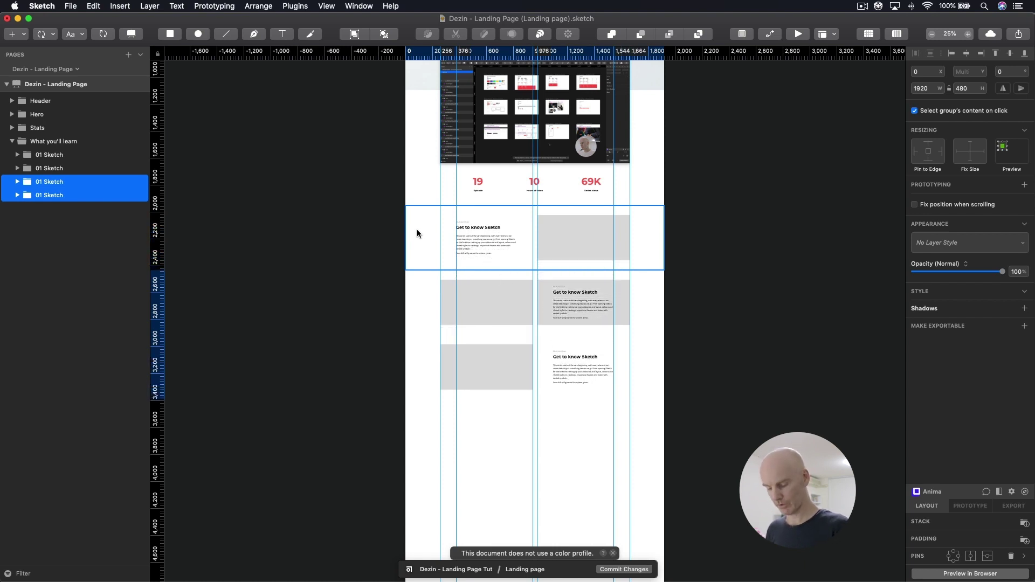
key(shift+Down)
key(shift+Down)
key(shift+Down)
key(shift+Down)
key(shift+Down)
key(shift+Down)
key(shift+Down)
key(shift+Down)
key(shift+Down)
key(shift+Down)
key(shift+Down)
key(shift+Down)
key(shift+Down)
key(shift+Down)
key(shift+Down)
key(shift+Down)
key(shift+Down)
key(shift+Down)
key(shift+Down)
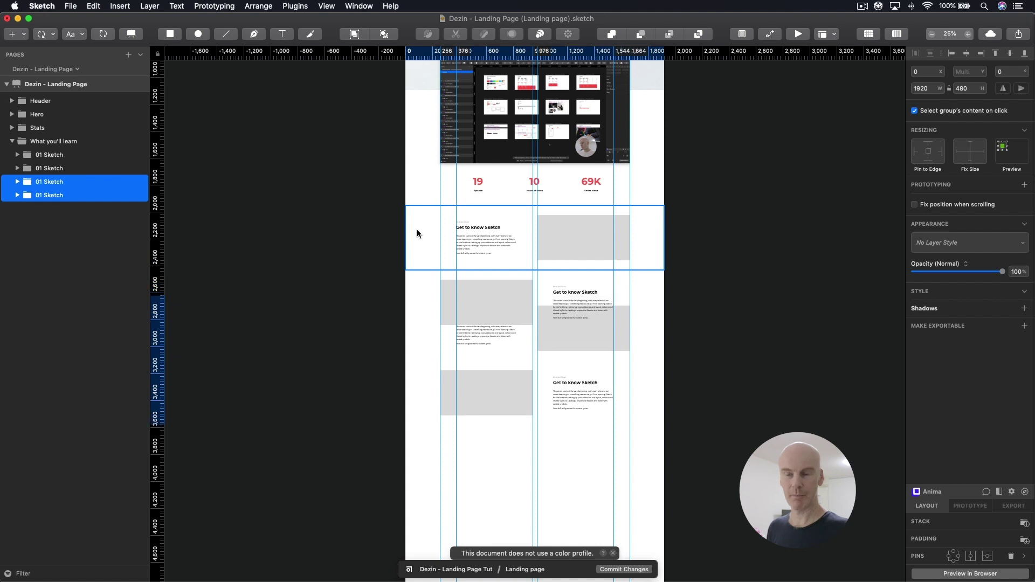
key(shift+Down)
key(shift+Down)
key(shift+Down)
key(shift+Down)
key(shift+Down)
key(shift+Down)
key(shift+Down)
key(shift+Down)
key(shift+Down)
key(shift+Down)
key(shift+Down)
key(shift+Down)
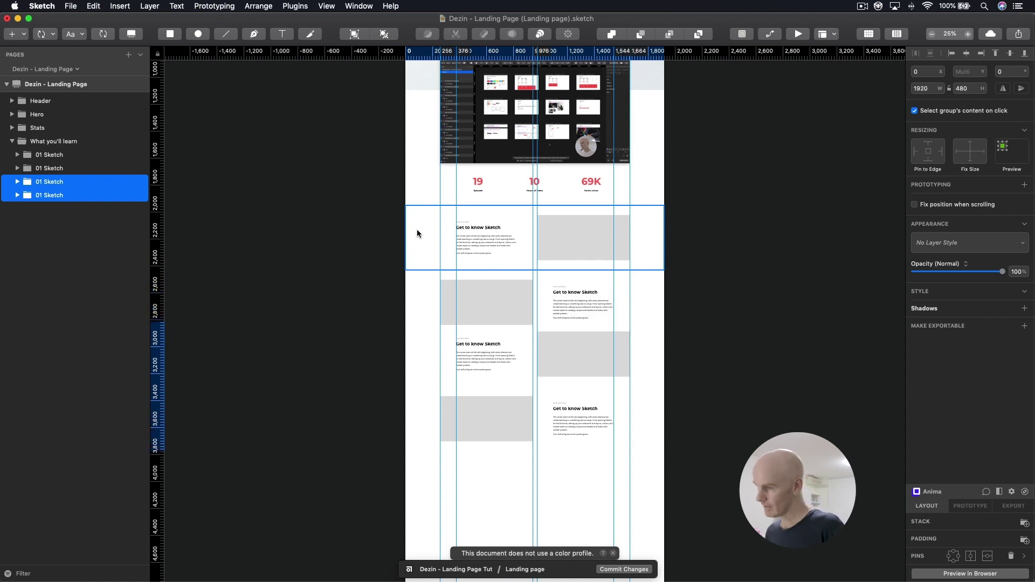
key(super+plus)
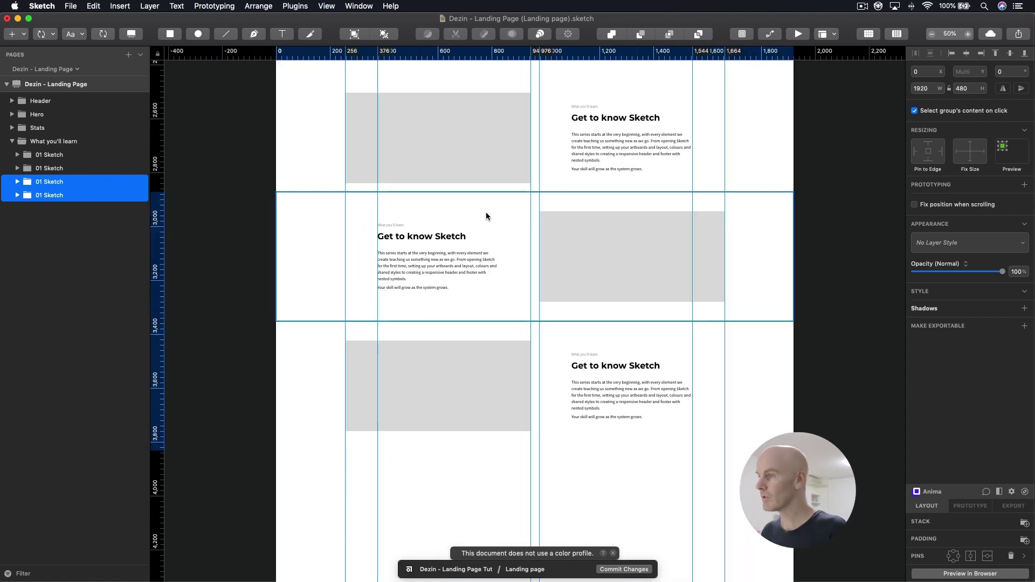
key(shift+Down)
key(shift+Down)
key(shift+Down)
key(shift+Down)
key(shift+Down)
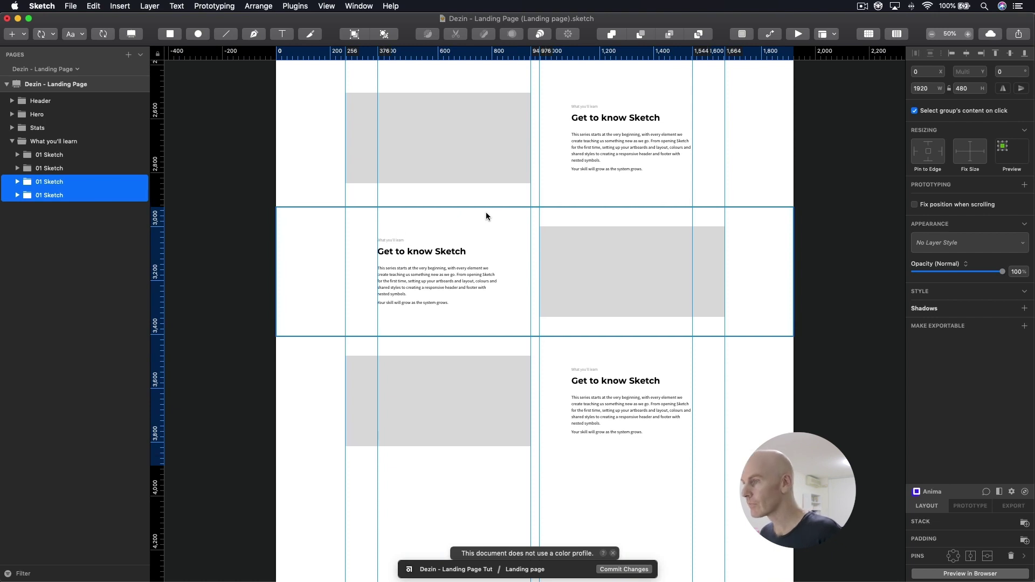
key(shift+Up)
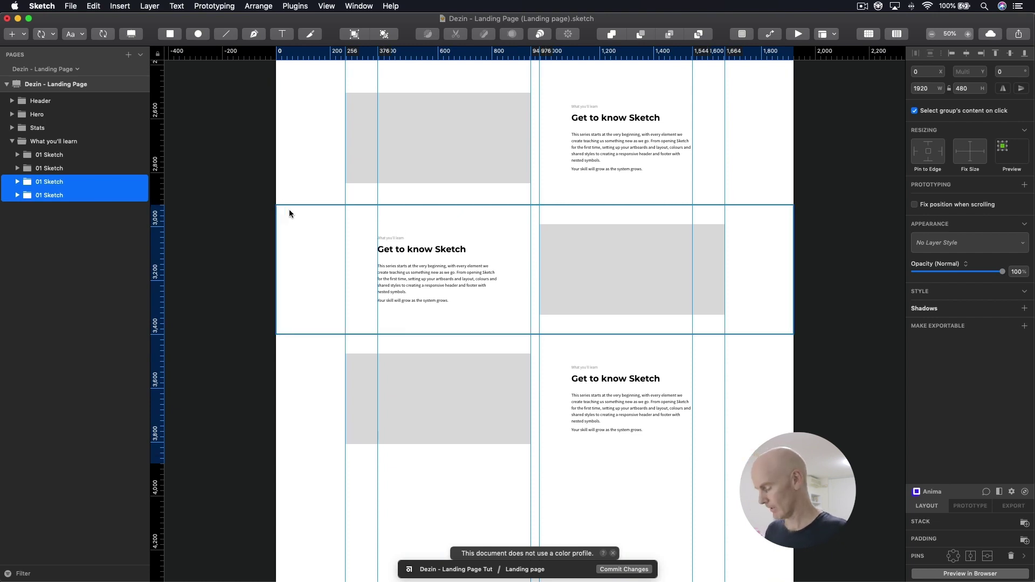
Show the layout grid and examine how the third and fourth blocks line up with it and with the blocks above
key(ctrl+l)
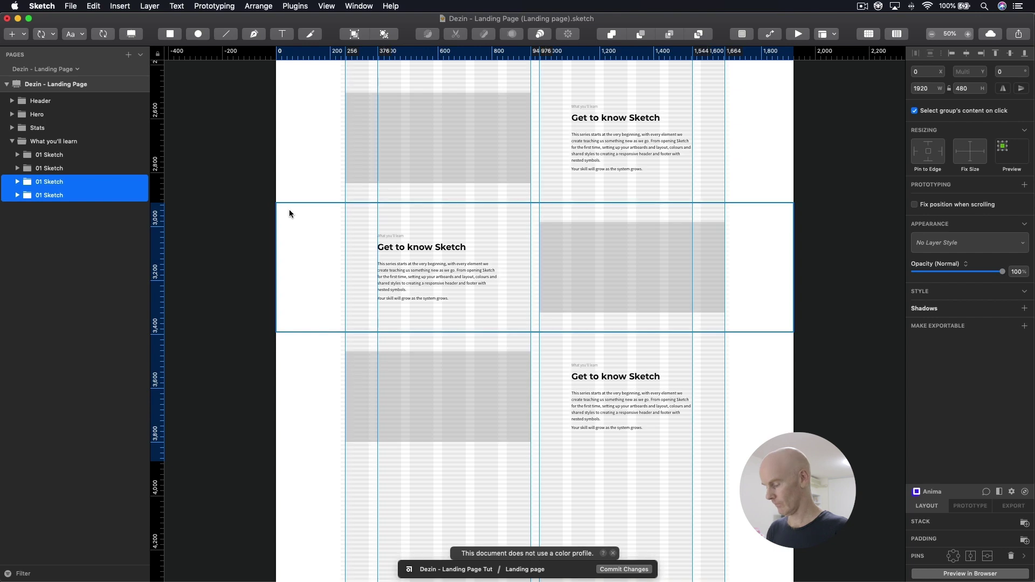
key(super+0)
scroll(318, 200, up, 3)
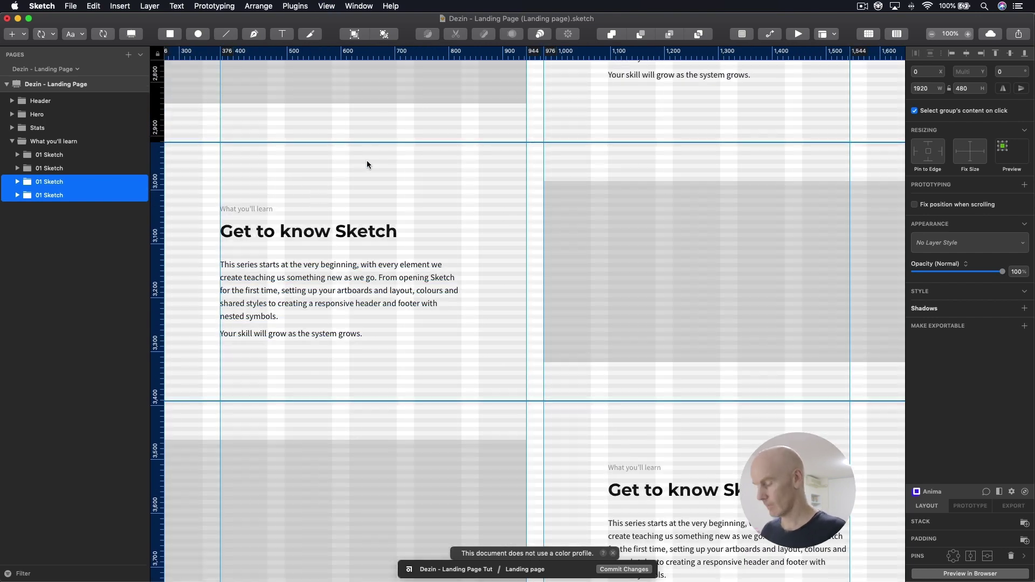
key(super+minus)
key(super+minus)
click(701, 221)
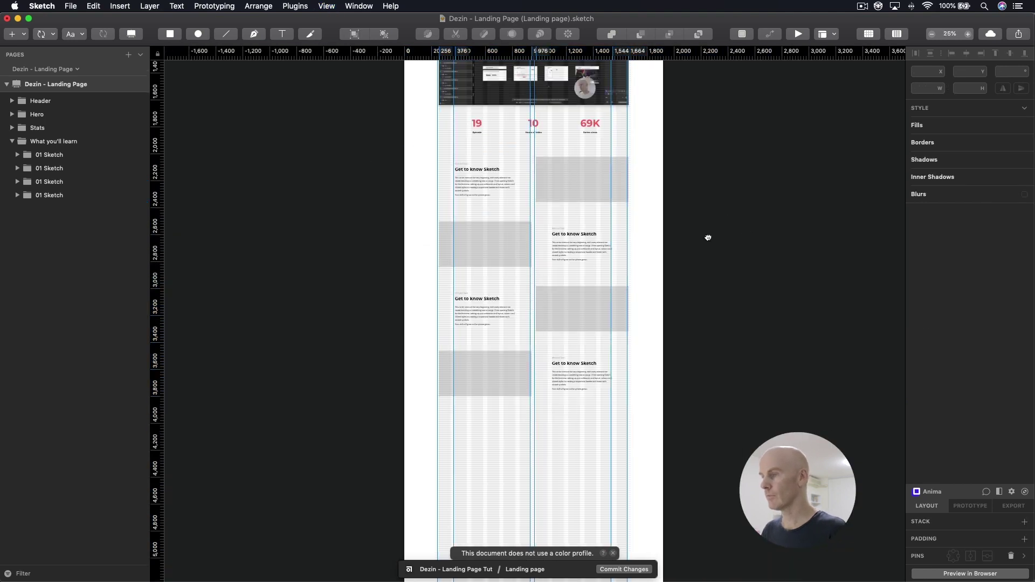
scroll(681, 241, right, 2)
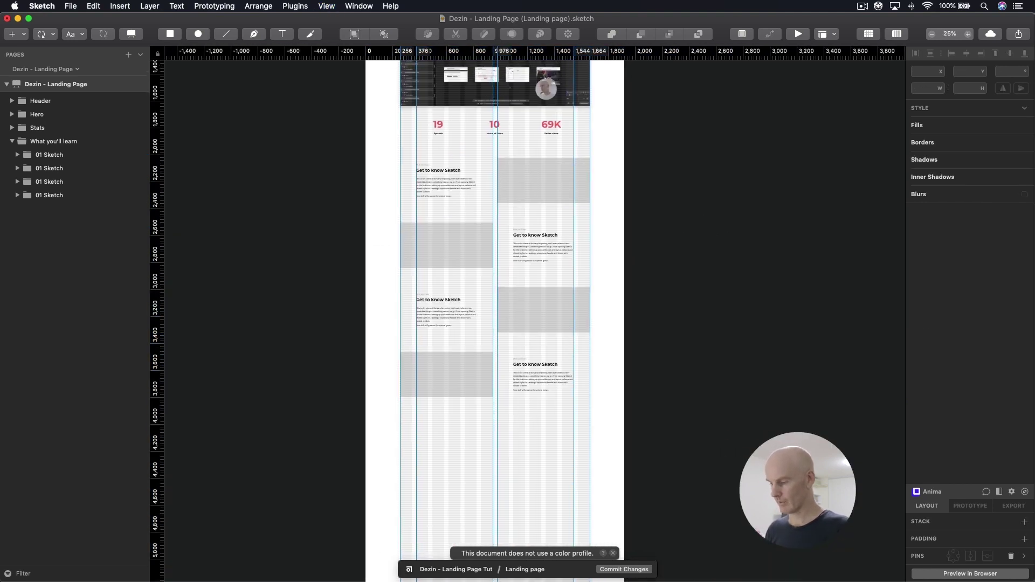
Duplicate the third and fourth 01 Sketch groups together, placing the copies at the end of the What you'll learn group
click(558, 326)
click(17, 182)
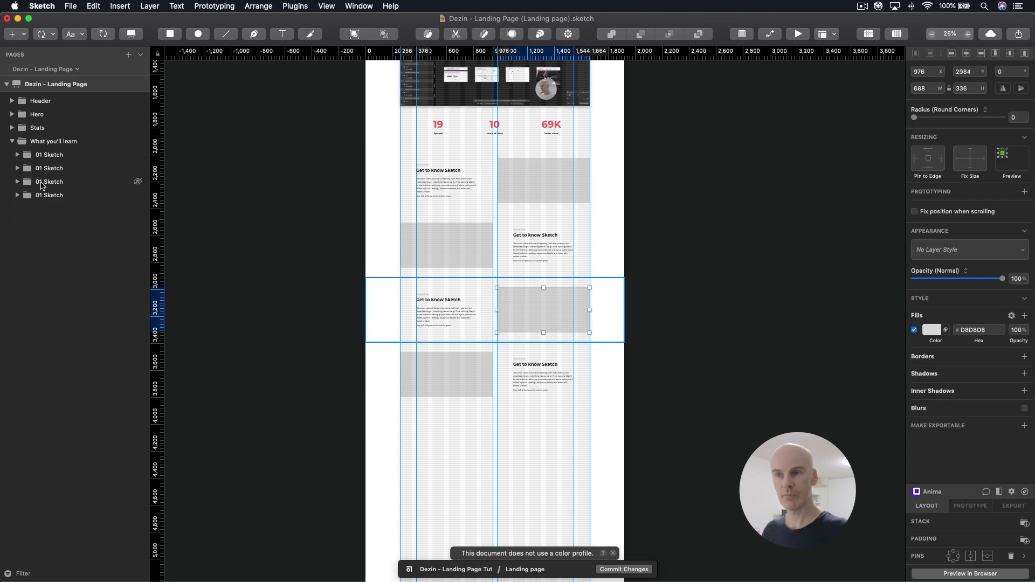
click(43, 181)
shift+click(49, 196)
drag(49, 197, 56, 225)
Move the two newest 01 Sketch groups straight down so they sit directly below the fourth block
key(shift+Down)
key(shift+Down)
key(shift+Down)
key(shift+Down)
key(shift+Down)
key(shift+Down)
key(shift+Down)
key(shift+Down)
key(shift+Down)
key(shift+Down)
key(shift+Down)
key(shift+Down)
key(shift+Down)
key(shift+Down)
key(shift+Down)
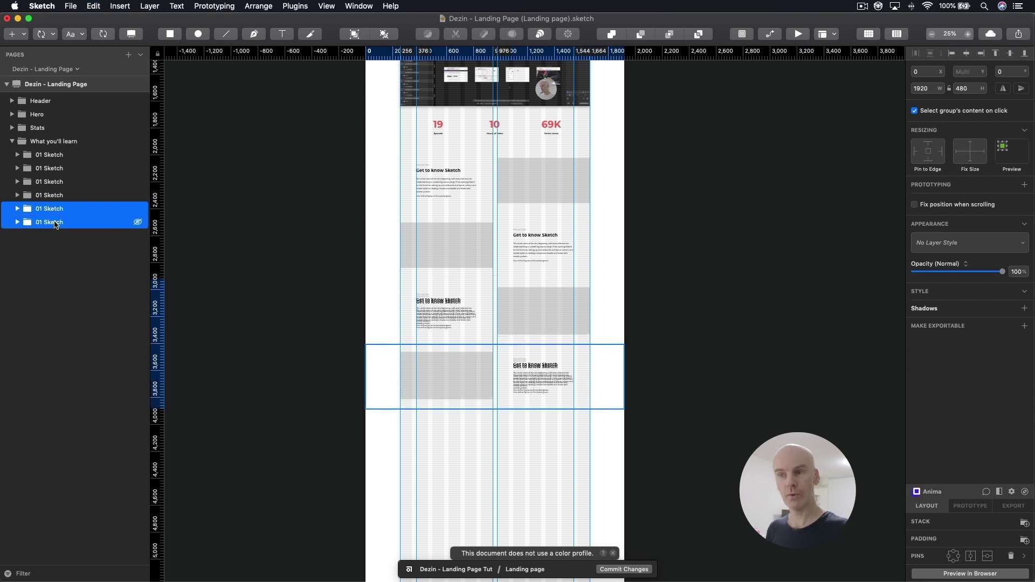
key(shift+Down)
key(shift+Down)
key(shift+Down)
key(shift+Down)
key(shift+Down)
key(shift+Down)
key(shift+Down)
key(shift+Down)
key(shift+Down)
key(shift+Down)
key(shift+Down)
key(shift+Down)
key(shift+Down)
key(shift+Down)
key(shift+Down)
key(shift+Down)
key(shift+Down)
key(shift+Down)
key(shift+Down)
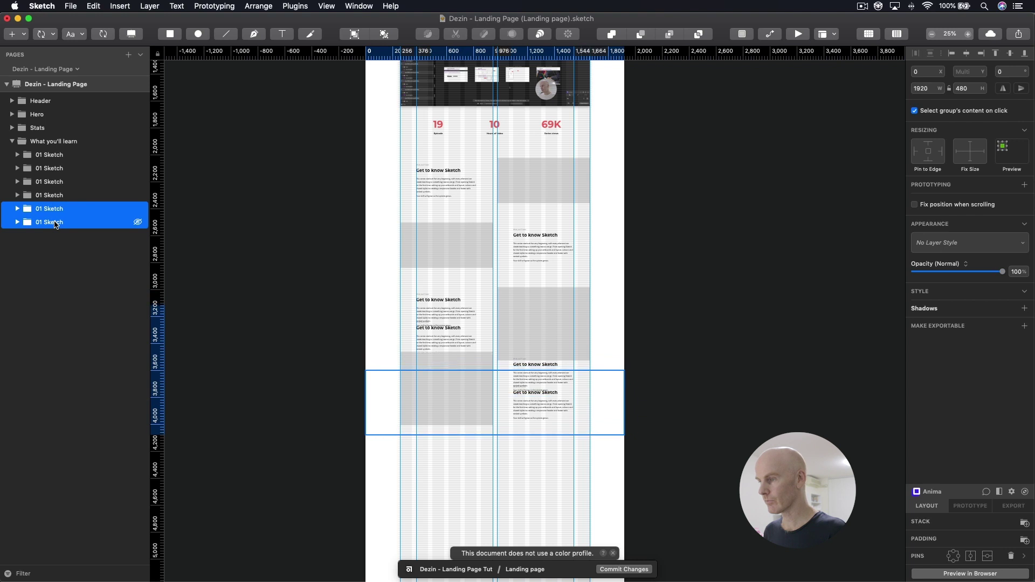
key(shift+Down)
key(shift+Down)
key(shift+Down)
key(shift+Down)
key(shift+Down)
key(shift+Down)
key(shift+Down)
key(shift+Down)
key(shift+Down)
key(shift+Down)
key(shift+Down)
key(shift+Down)
key(shift+Down)
key(shift+Down)
key(shift+Down)
key(shift+Down)
key(shift+Down)
key(shift+Down)
key(shift+Down)
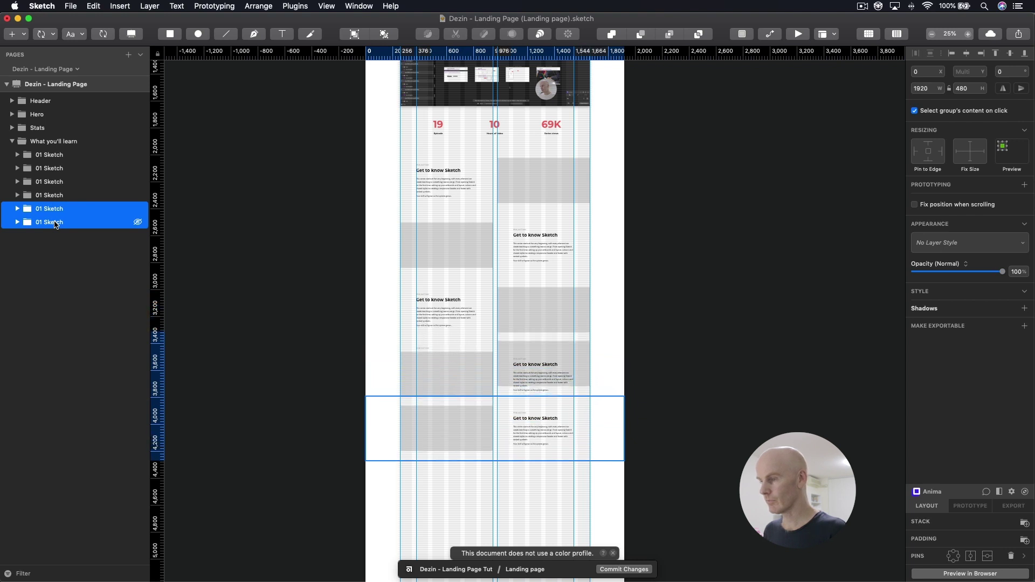
key(shift+Down)
key(shift+Down)
key(shift+Down)
key(shift+Down)
key(shift+Down)
key(shift+Down)
key(shift+Down)
key(shift+Down)
key(shift+Down)
key(shift+Down)
key(shift+Down)
key(shift+Down)
key(shift+Down)
key(shift+Down)
key(shift+Down)
key(shift+Down)
key(shift+Down)
key(shift+Down)
key(shift+Down)
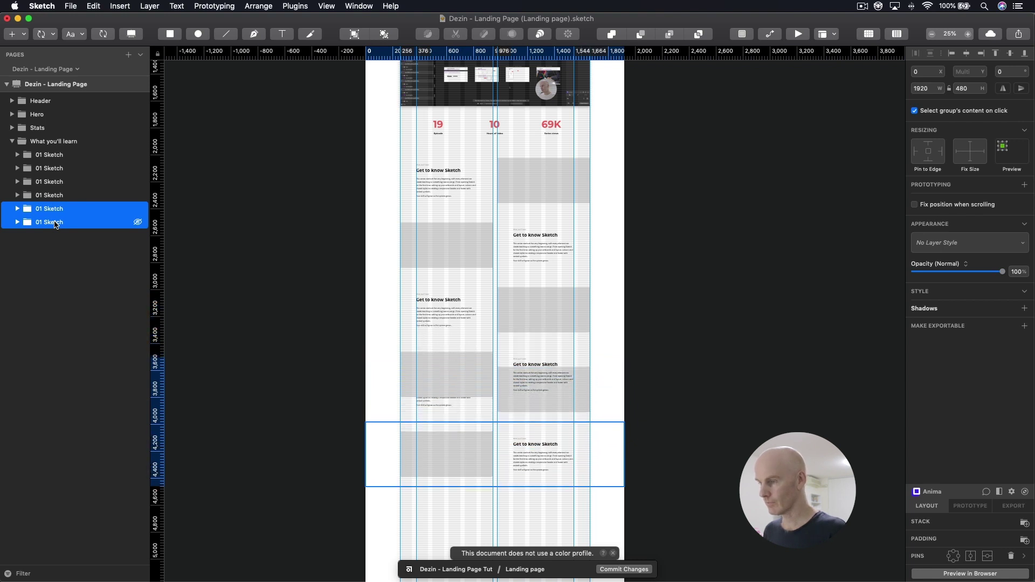
key(shift+Down)
key(shift+Down)
key(shift+Down)
key(shift+Down)
key(shift+Down)
key(shift+Down)
key(shift+Down)
key(shift+Down)
key(shift+Down)
key(shift+Down)
key(shift+Down)
key(shift+Down)
key(shift+Down)
key(shift+Down)
key(shift+Down)
key(shift+Down)
key(shift+Down)
key(shift+Down)
key(shift+Down)
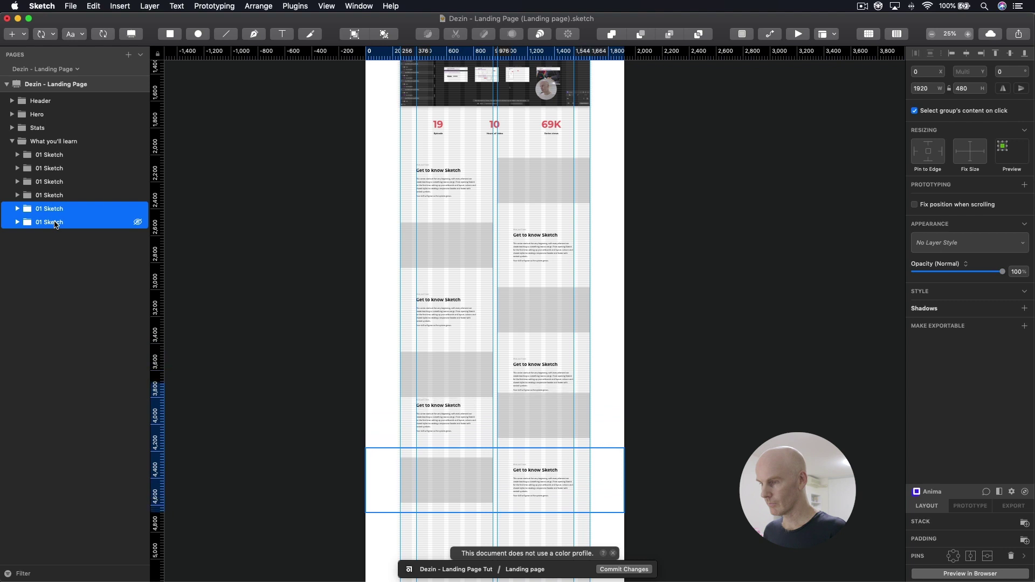
key(shift+Down)
key(shift+Down)
key(shift+Down)
key(shift+Down)
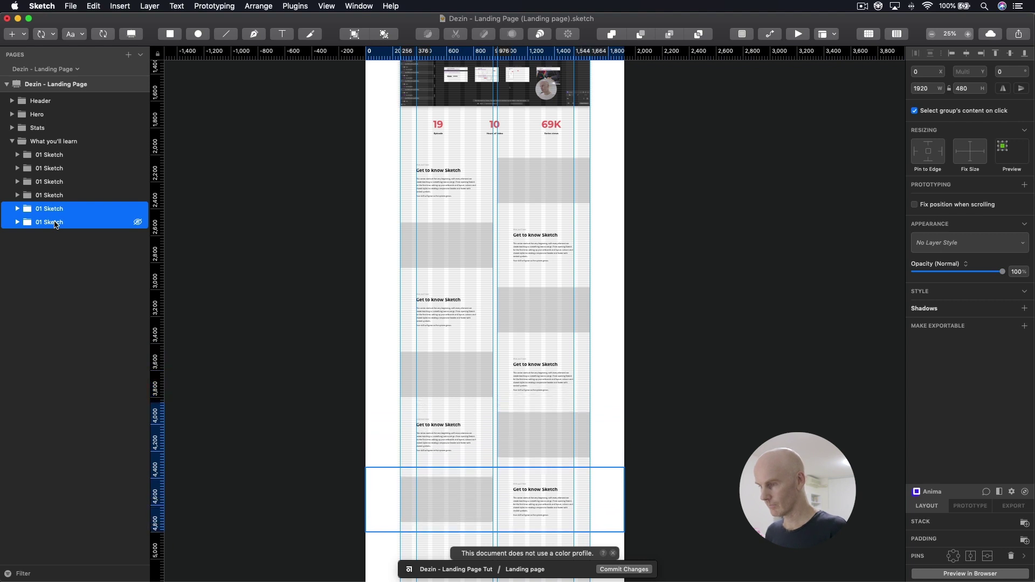
key(super+equal)
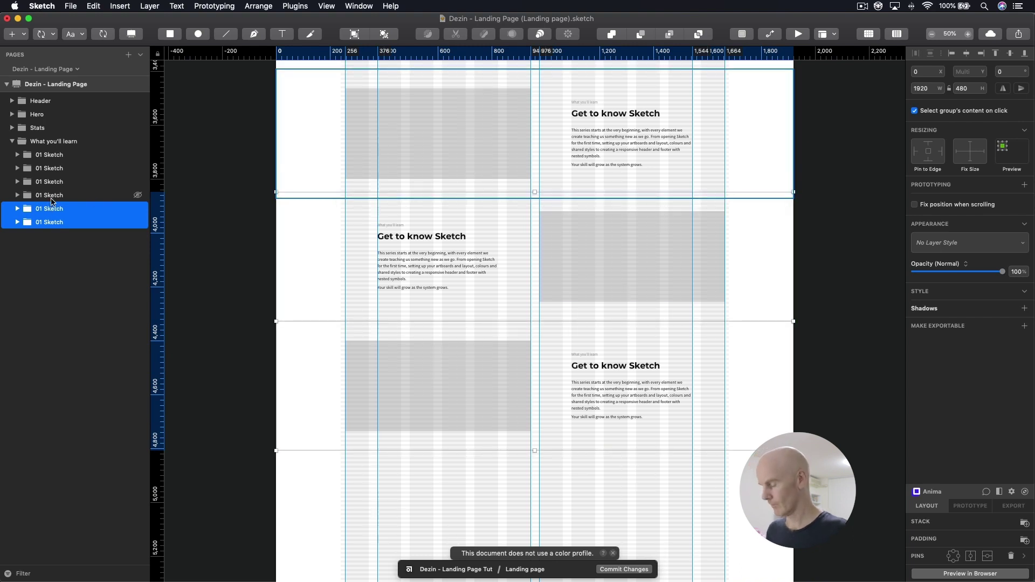
key(shift+Down)
key(shift+Down)
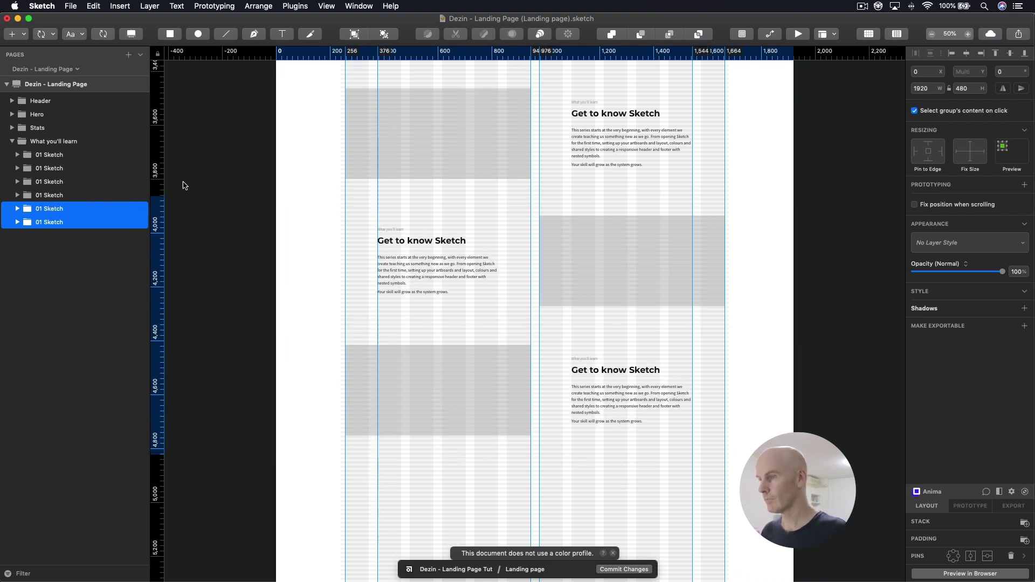
key(shift+Down)
Check where the sixth block's background ends by placing a horizontal guide on its bottom edge at 4,832
click(783, 328)
key(Escape)
click(318, 395)
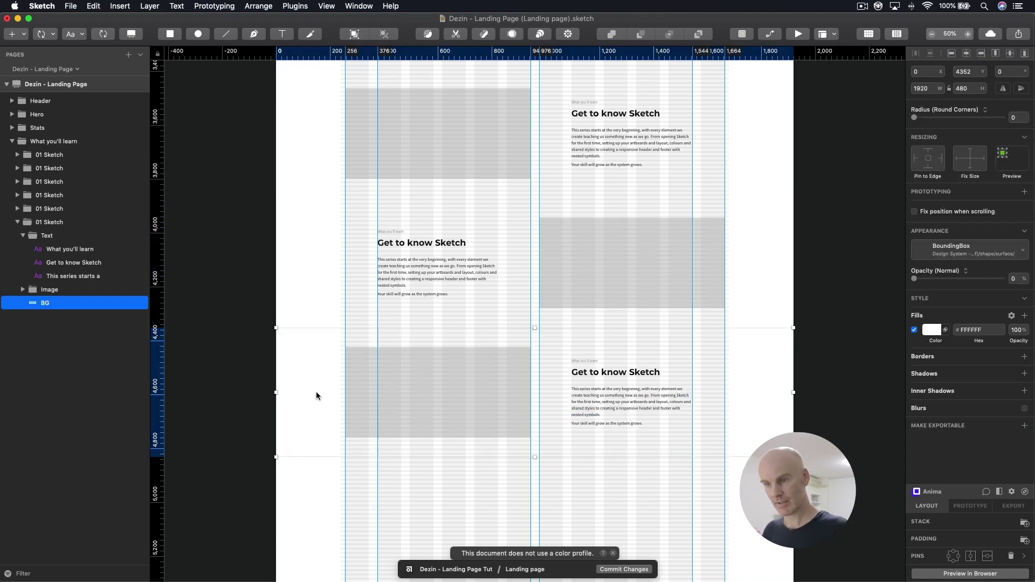
click(158, 457)
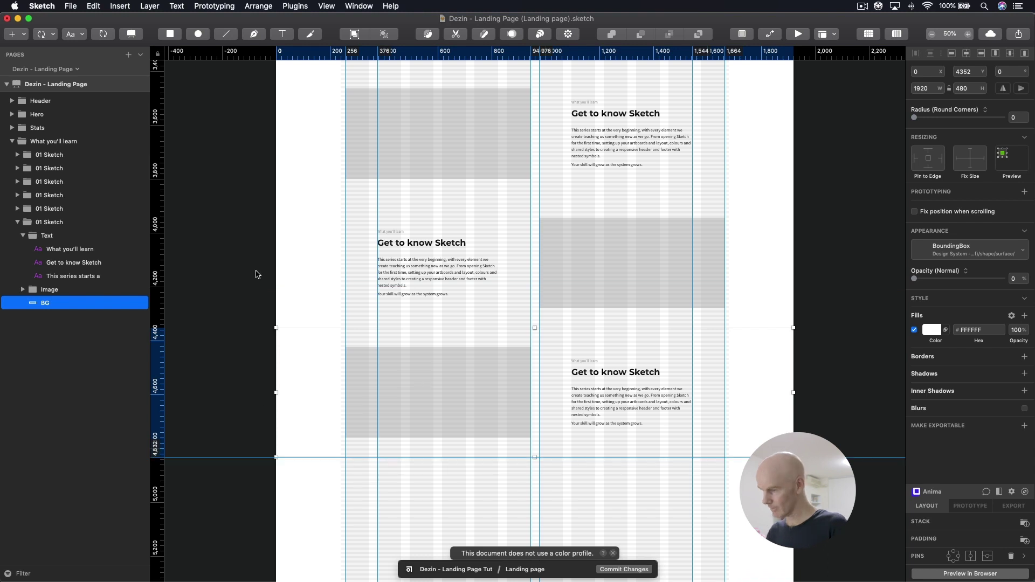
click(821, 371)
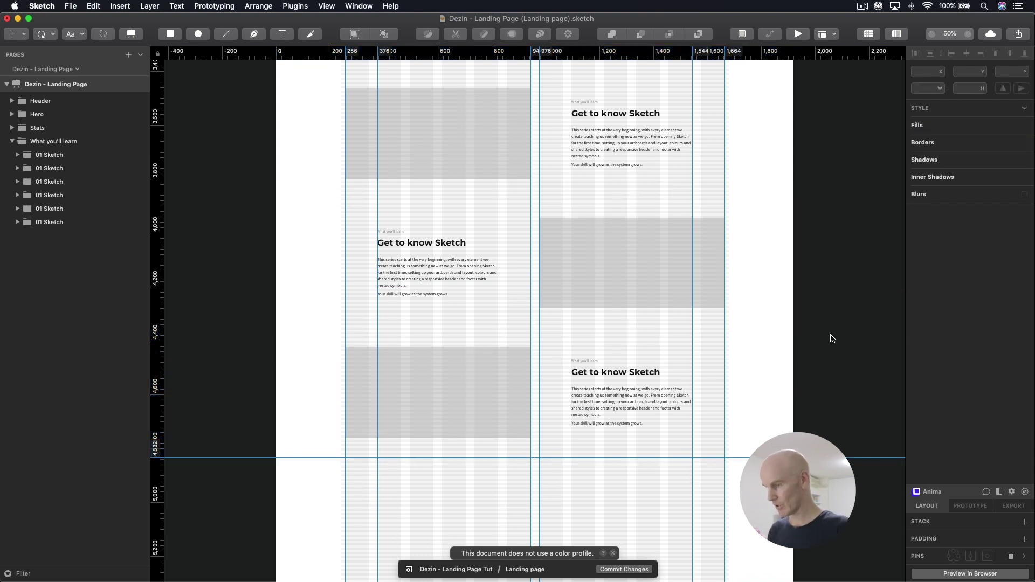
Clear the ruler guides and the layout grid from view, and save the document
key(super+minus)
scroll(696, 353, up, 5)
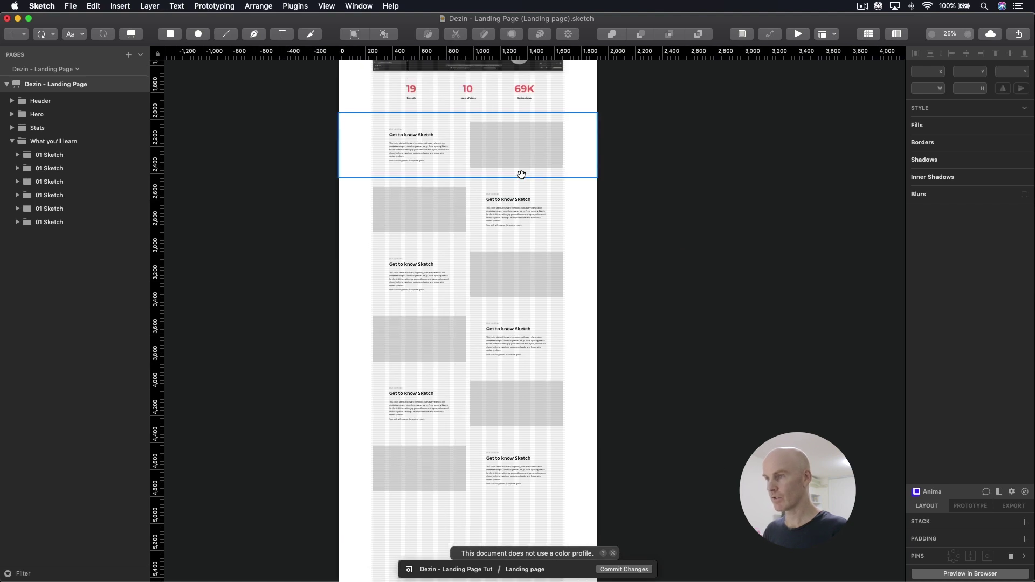
super+click(519, 156)
key(ctrl+l)
key(super+plus)
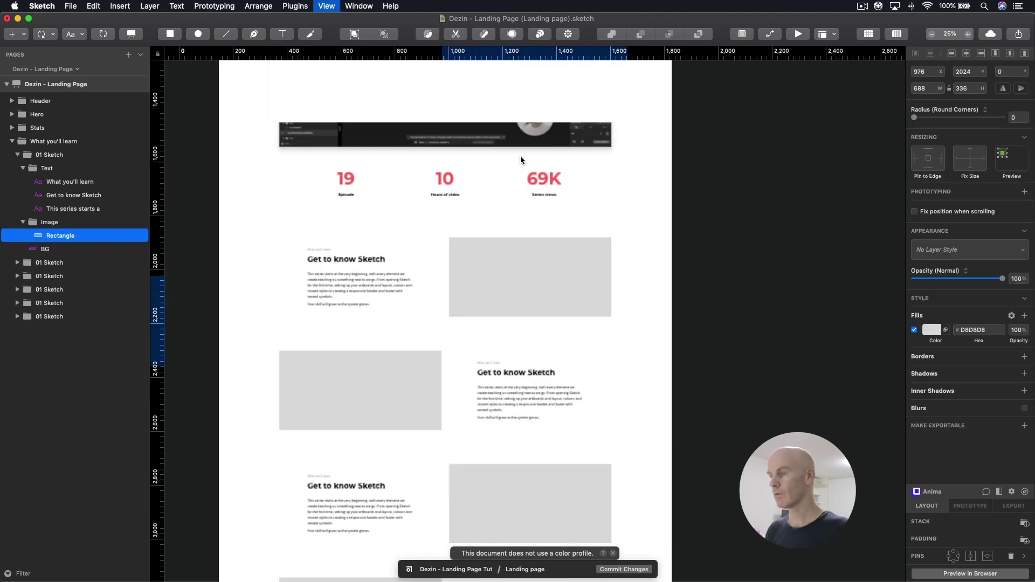
click(726, 323)
scroll(751, 254, down, 5)
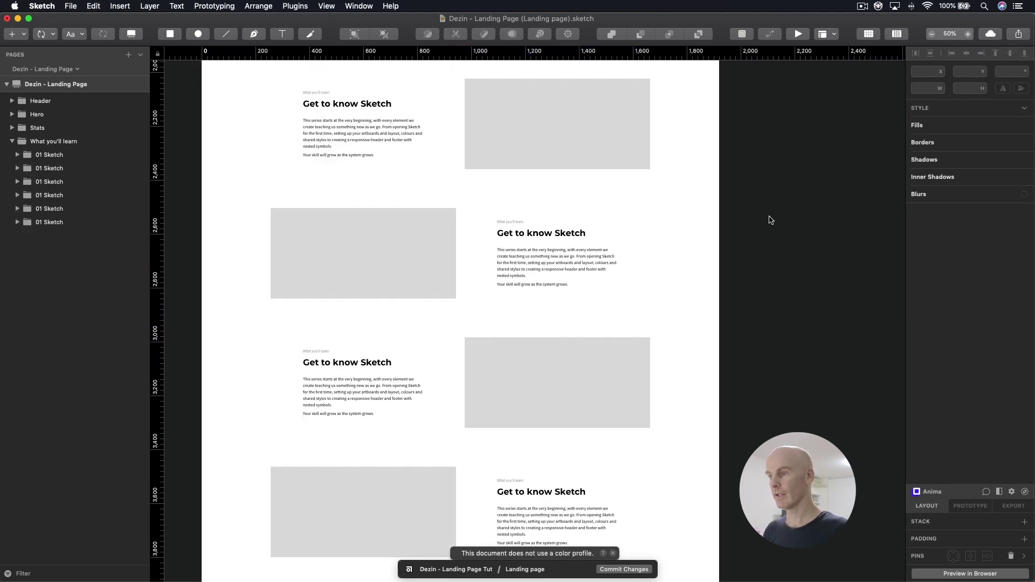
key(super+s)
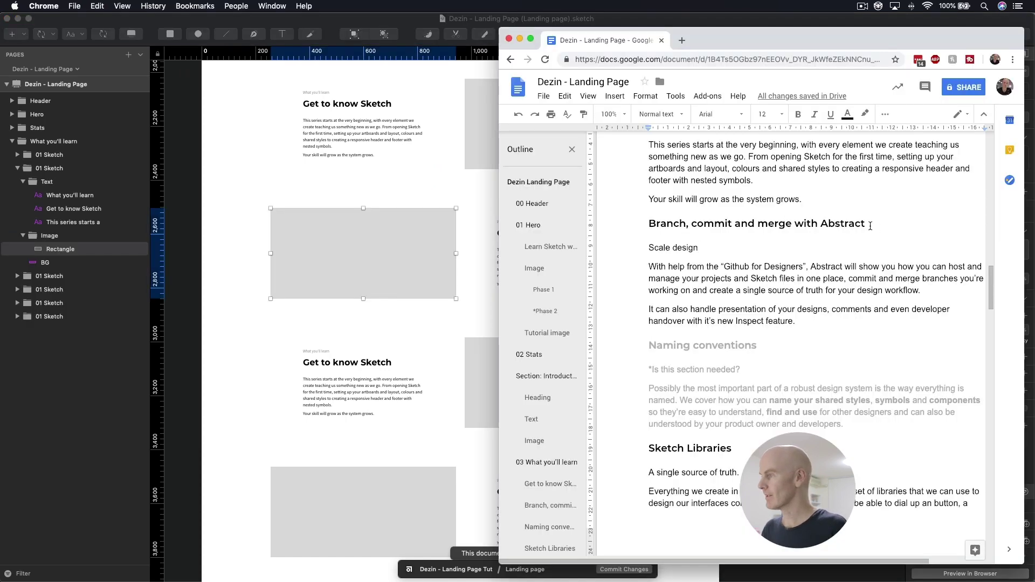
Replace the second block's heading with "Branch, commit and merge with Abstract" from the Dezin - Landing Page copy in Google Docs
drag(871, 226, 661, 227)
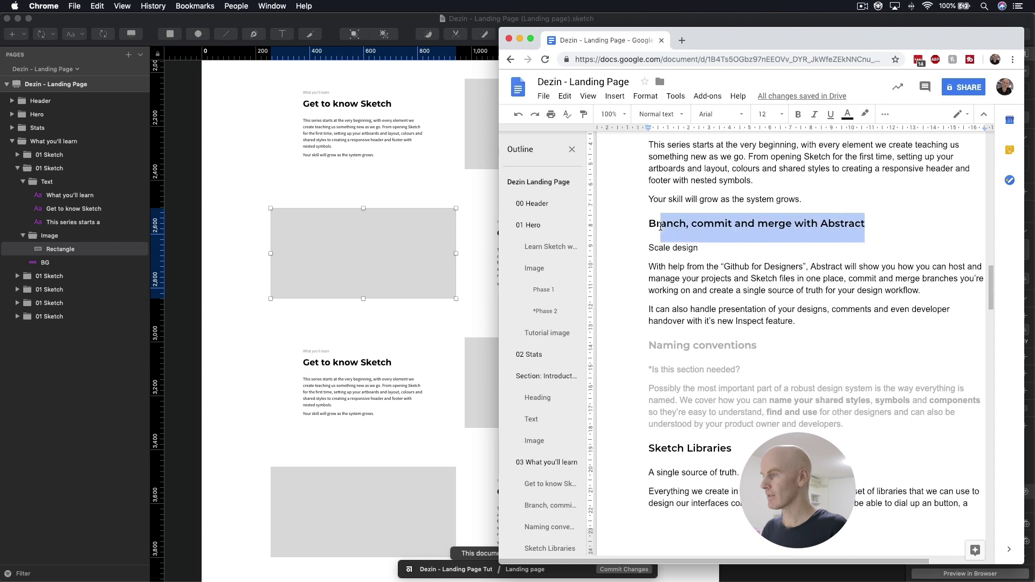
click(305, 245)
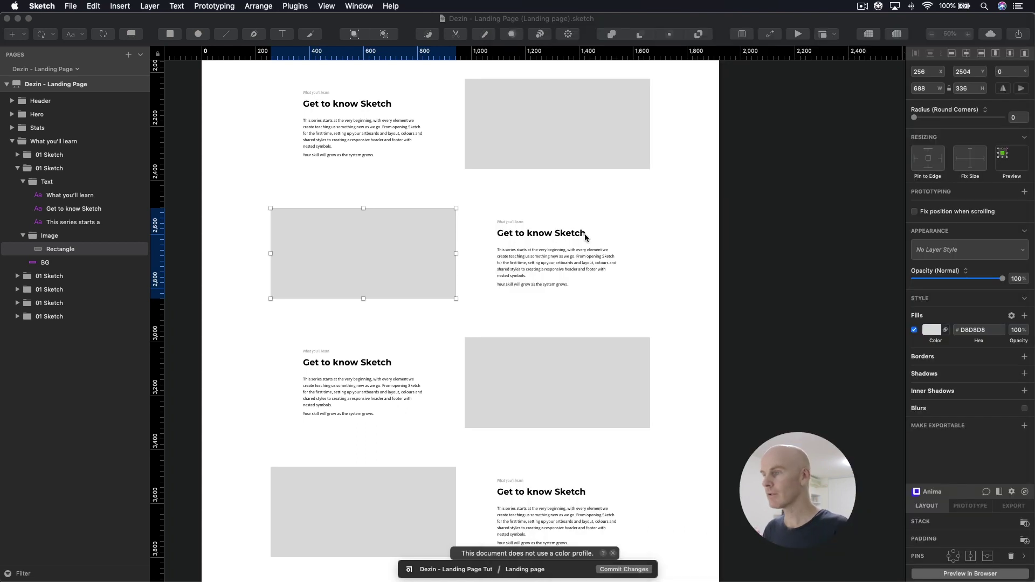
click(519, 238)
key(super+z)
double_click(512, 234)
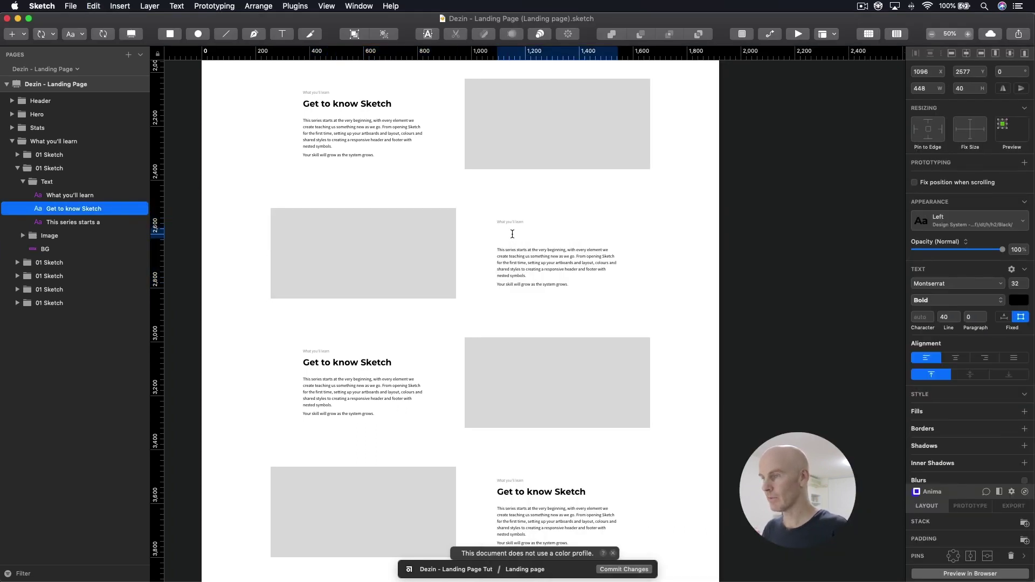
text(Branch, commit and merge with Abstract)
key(Escape)
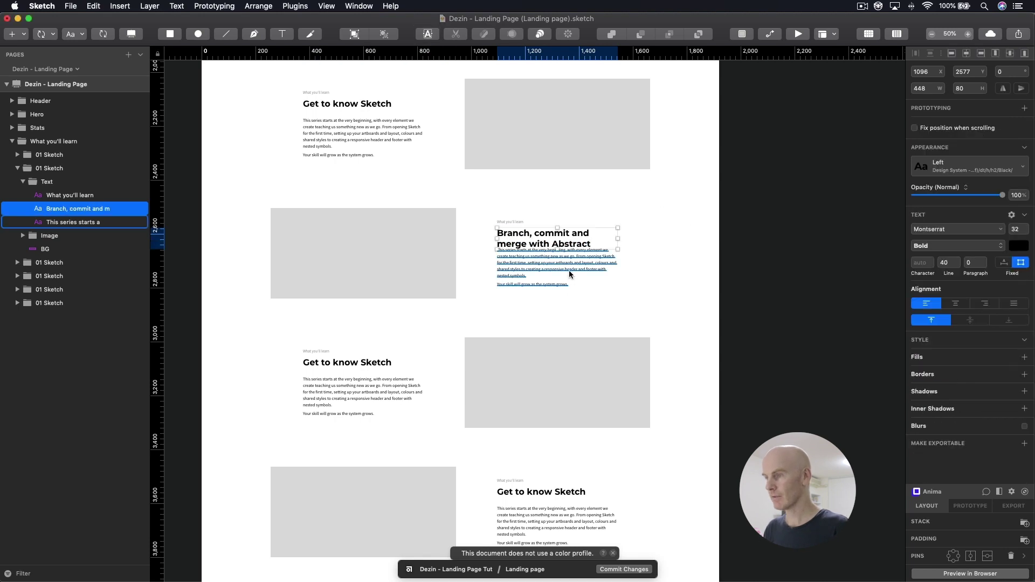
Show the square grid and move the second block's body text down 32 px, clear of the two-line heading
click(568, 269)
key(ctrl+g)
scroll(569, 270, up, 5)
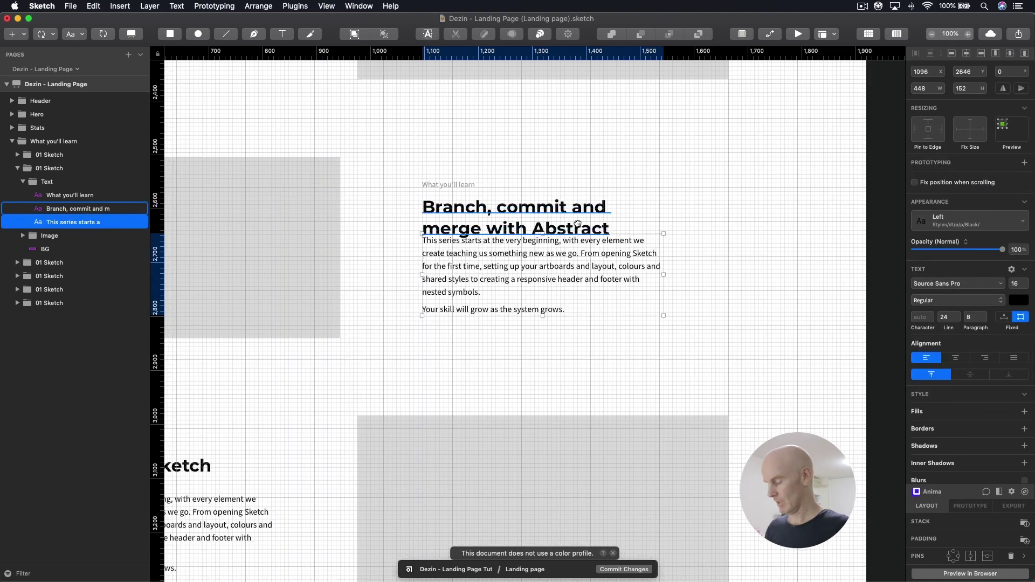
key(shift+Down)
key(shift+Down)
key(shift+Down)
key(Down)
key(Down)
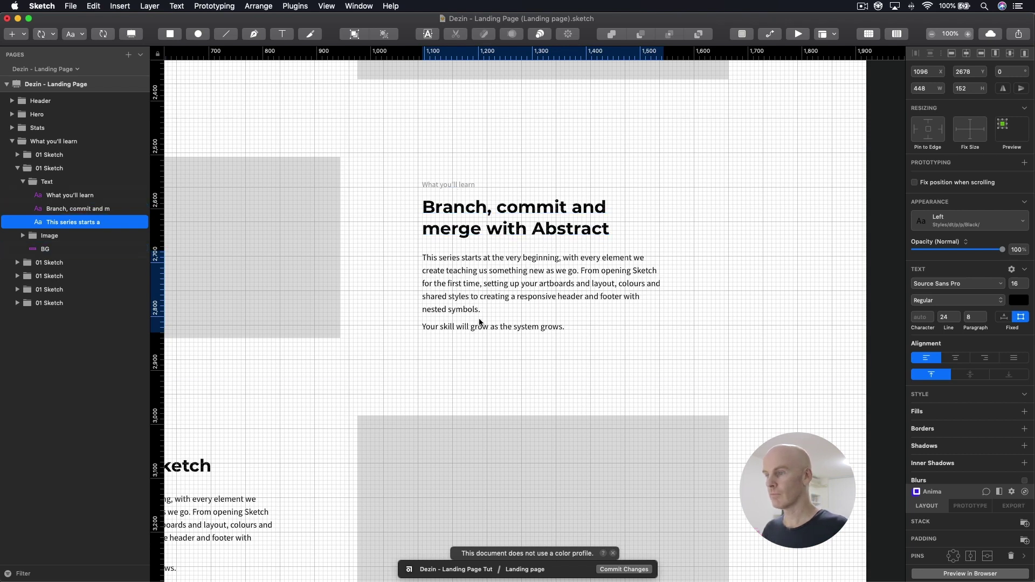
Change the small label above the second block's heading to "Scale design" and switch from the square grid to the layout grid
click(449, 184)
double_click(450, 183)
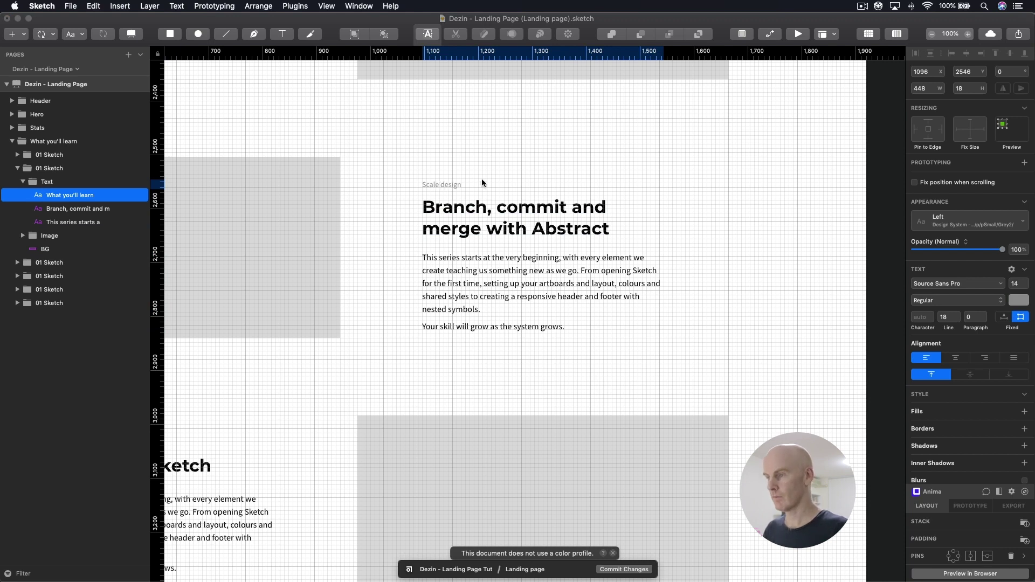
click(490, 283)
key(ctrl+g)
key(ctrl+l)
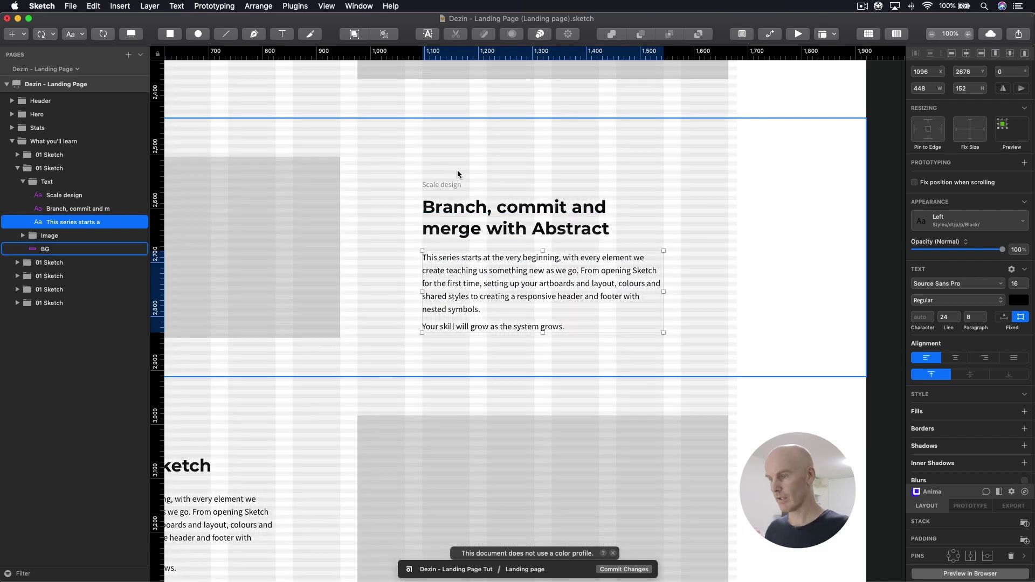
Replace the second block's body text with the two Abstract paragraphs, "With help from…" to "…Inspect feature.", copied from Google Docs
key(super+Tab)
drag(796, 321, 647, 270)
key(super+c)
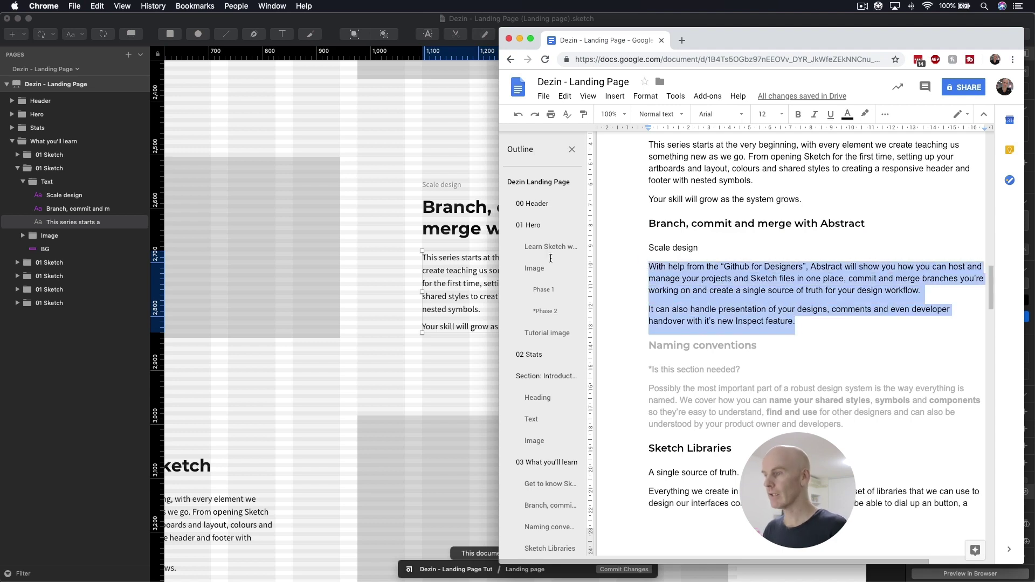
click(443, 276)
double_click(465, 285)
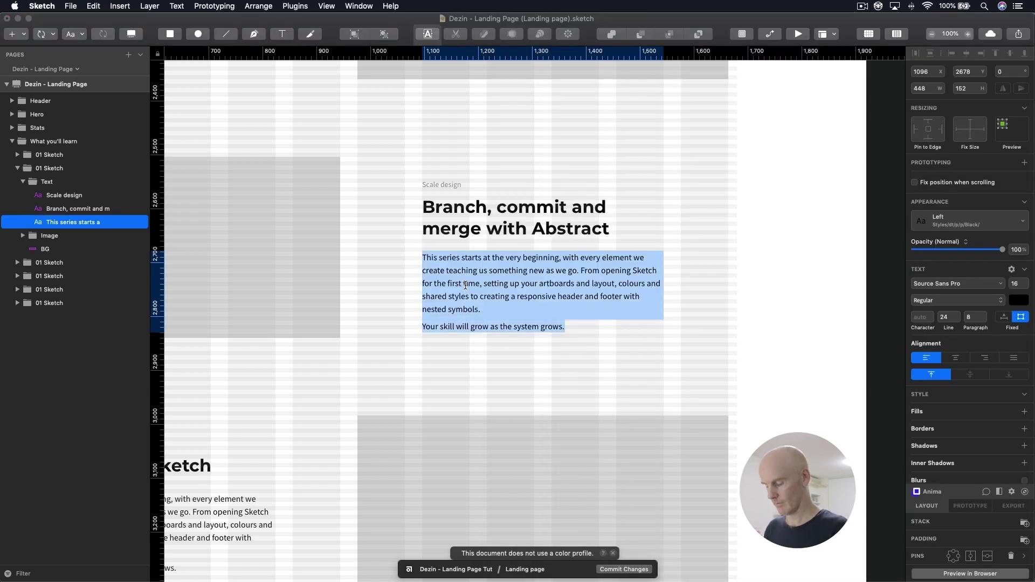
key(super+v)
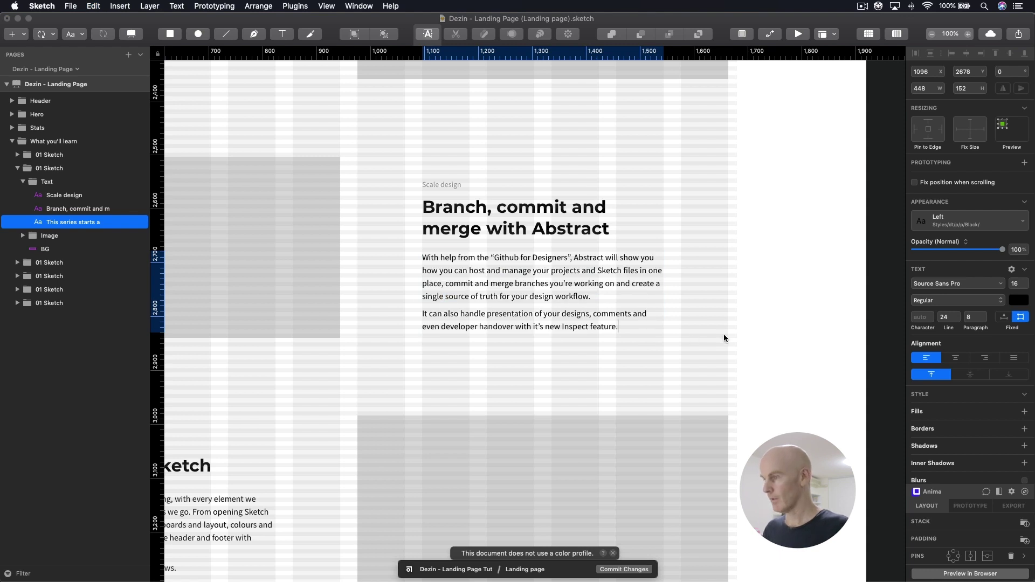
key(Escape)
Rename the second block's group to "02 Abstract"
scroll(579, 245, left, 5)
scroll(579, 245, down, 3)
drag(579, 244, 669, 359)
click(497, 231)
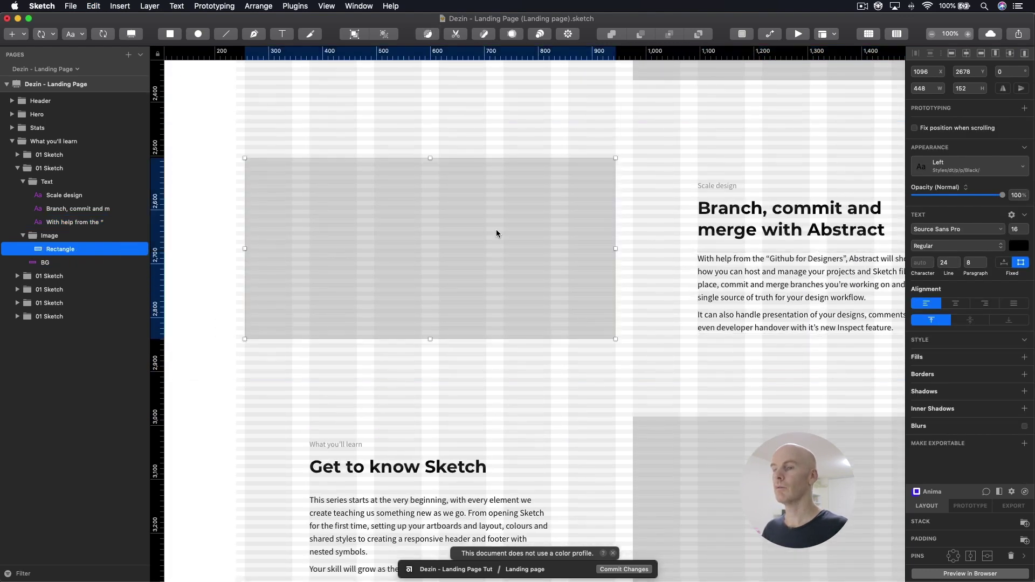
click(56, 171)
double_click(45, 169)
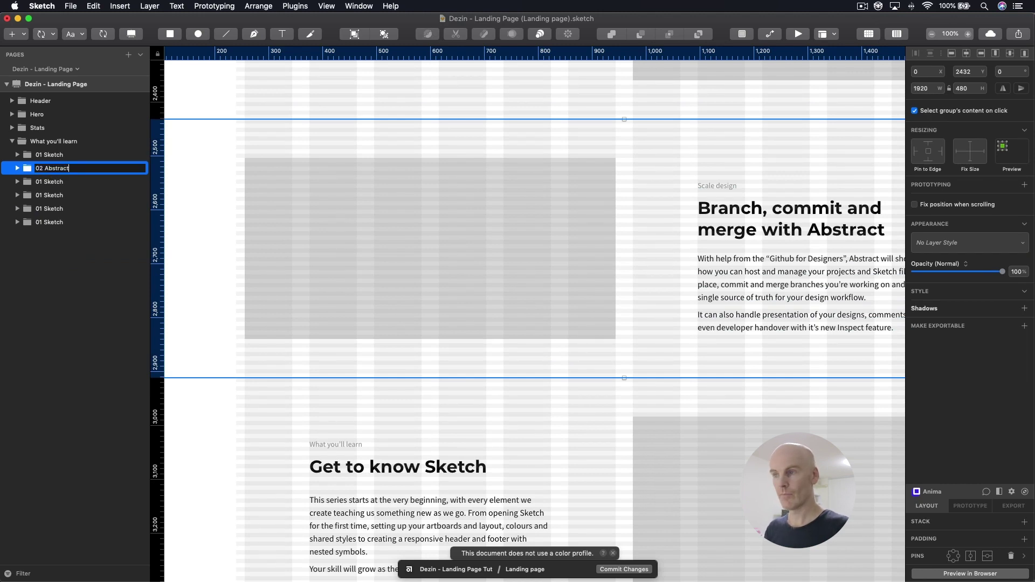
text(02 Abstract)
click(541, 267)
Change the small label above the third block's heading to "A single source of truth", copied from Google Docs
scroll(738, 333, down, 1)
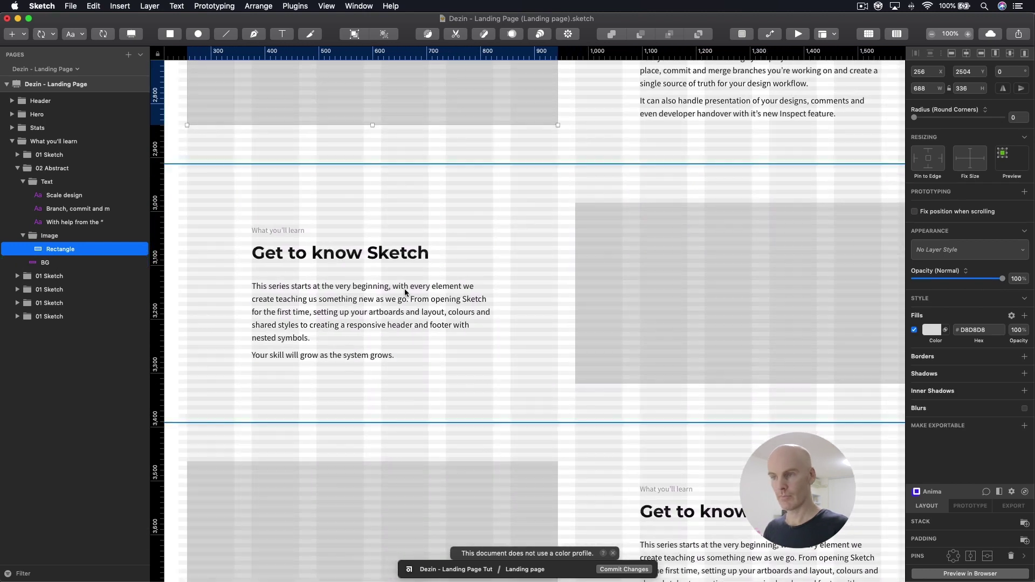
click(404, 296)
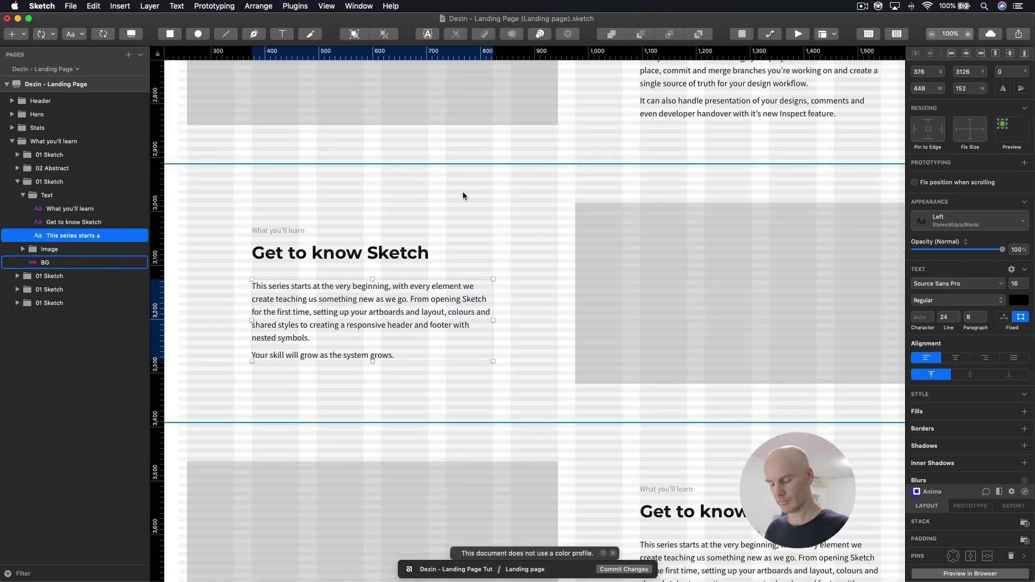
key(super+Tab)
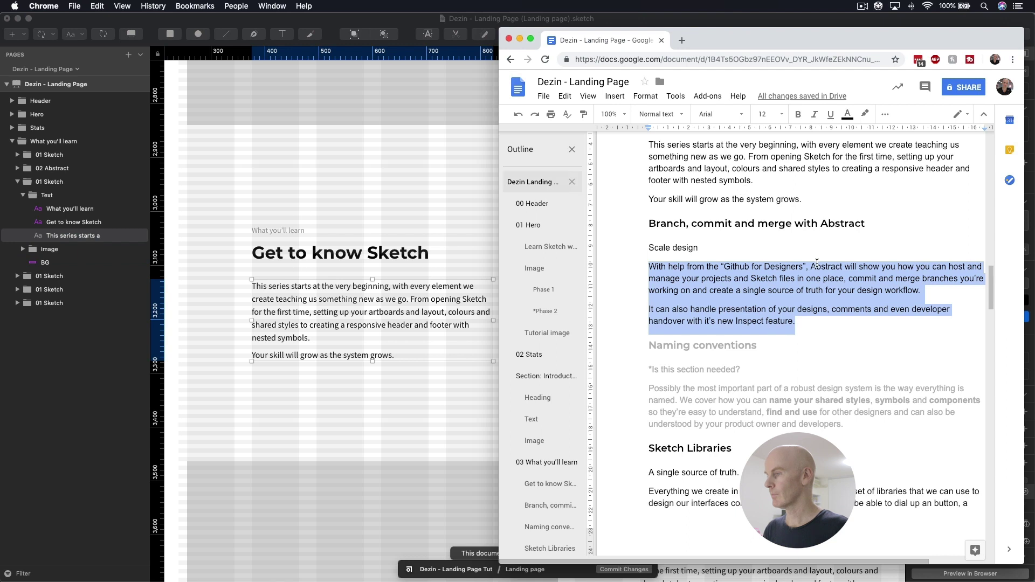
click(815, 263)
scroll(815, 261, down, 6)
scroll(815, 262, up, 4)
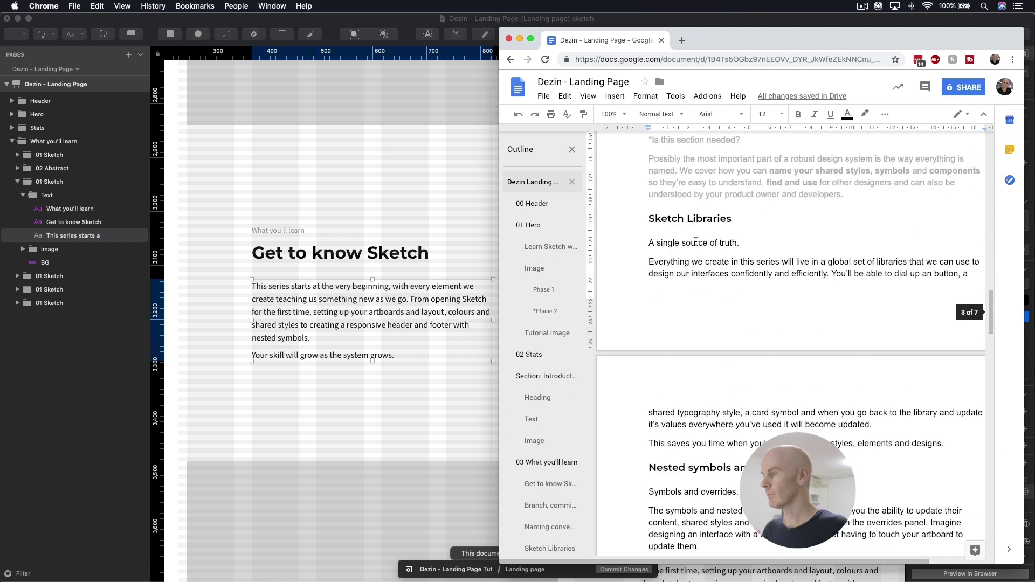
drag(740, 242, 650, 243)
key(super+c)
click(288, 243)
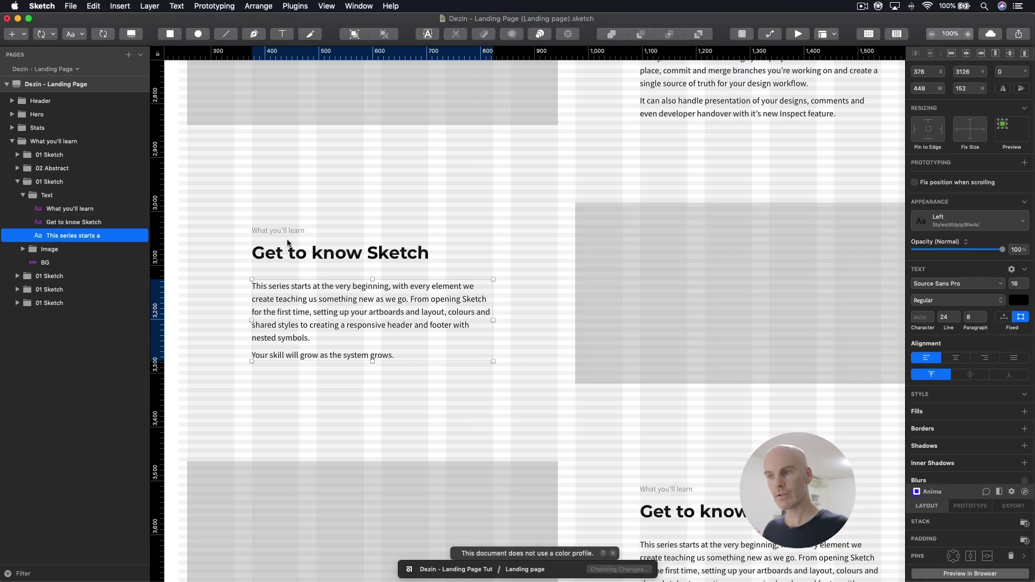
click(283, 229)
double_click(283, 228)
key(super+v)
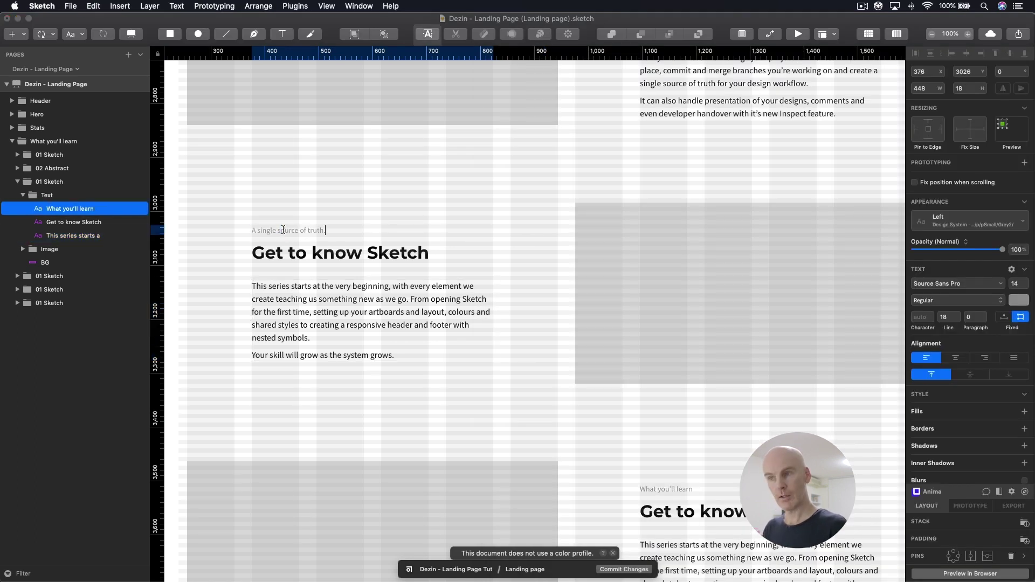
key(Escape)
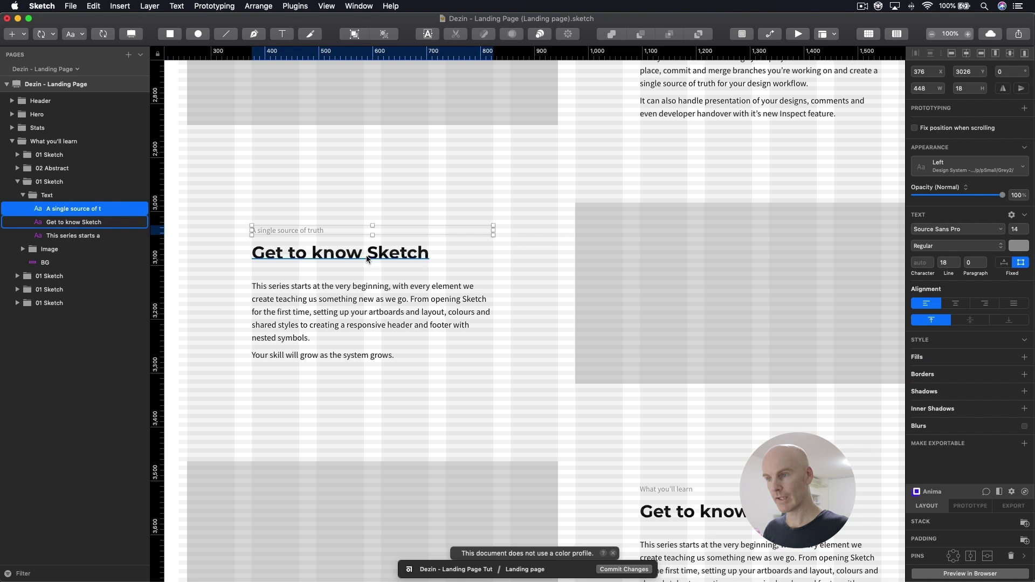
Replace the third block's heading with "Sketch Libraries", copied from Google Docs
click(367, 260)
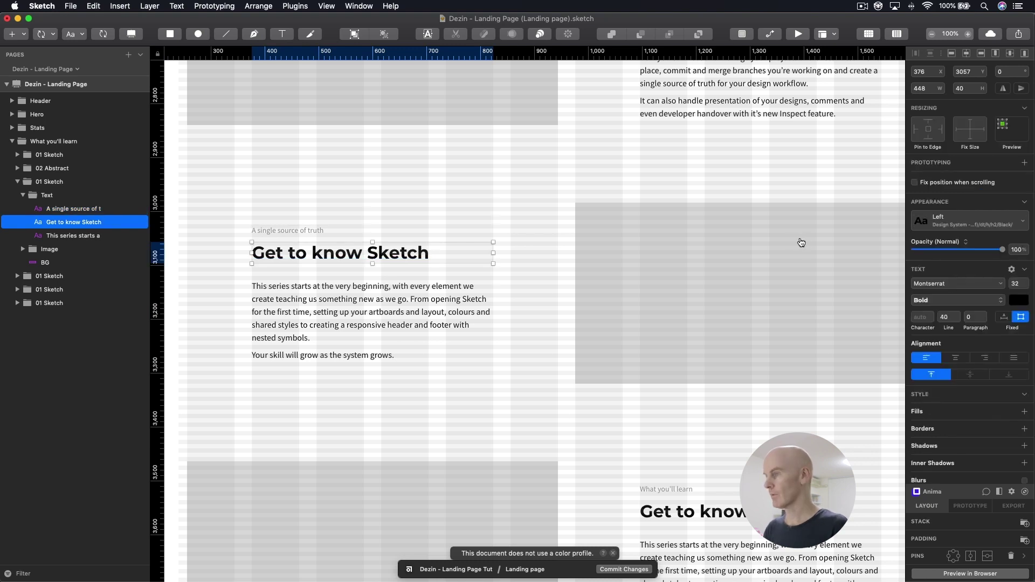
key(super+Tab)
click(751, 274)
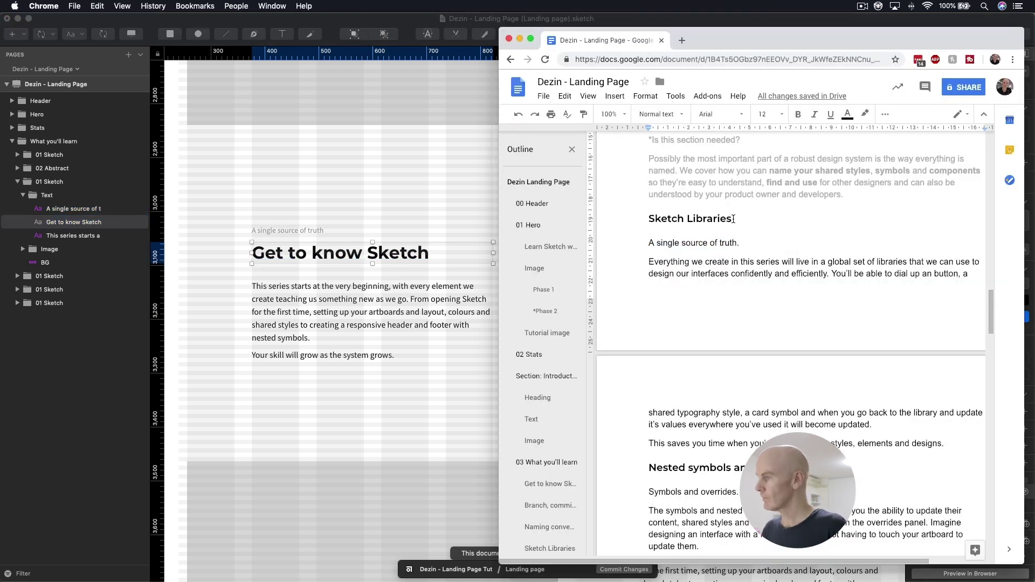
drag(733, 219, 648, 219)
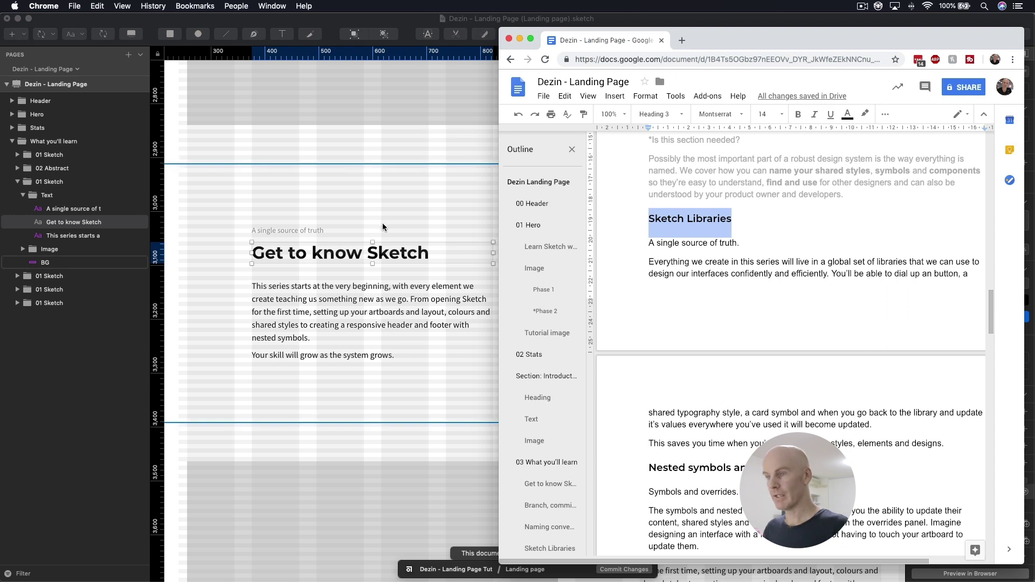
click(383, 227)
double_click(325, 252)
triple_click(325, 252)
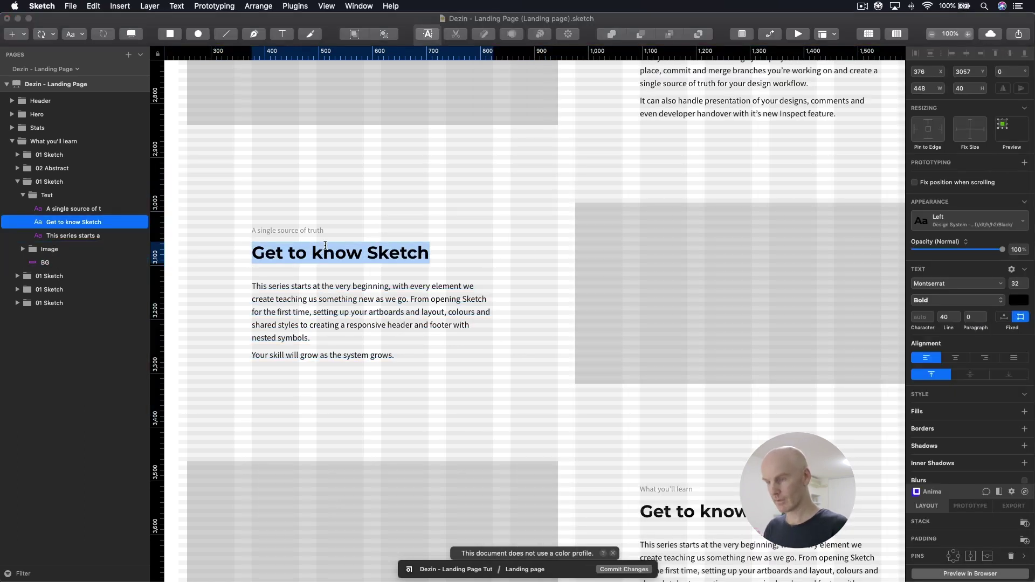
key(super+v)
key(Escape)
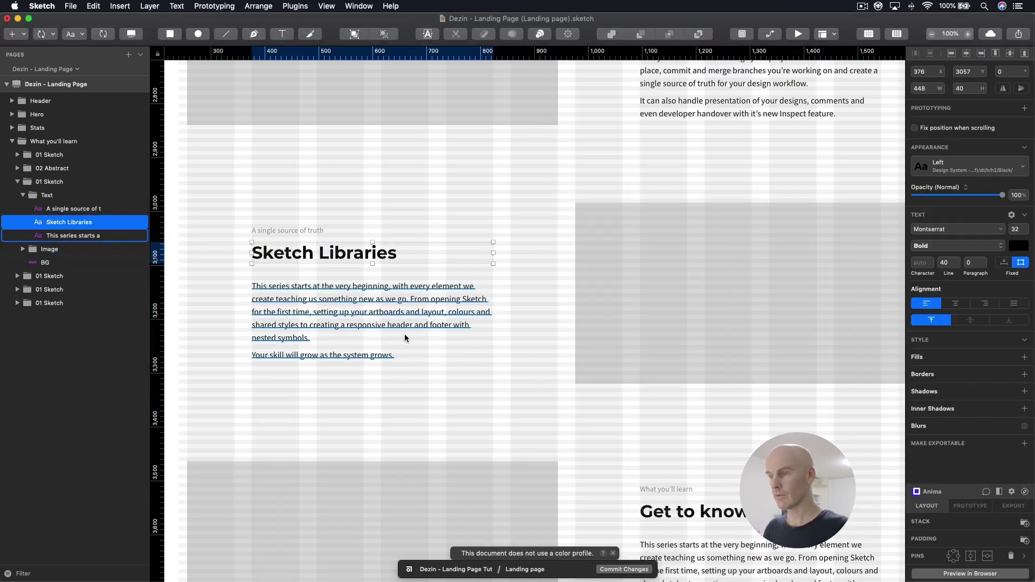
Replace the third block's body text with the two Sketch Libraries paragraphs, "Everything we create…" to "…elements and designs.", copied from Google Docs
key(super+Tab)
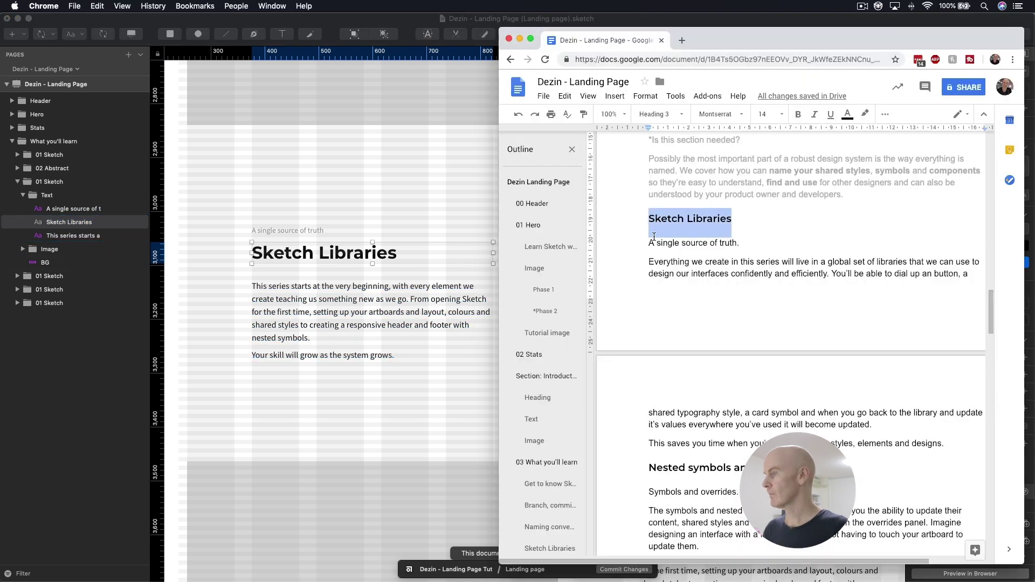
click(742, 281)
drag(946, 443, 639, 264)
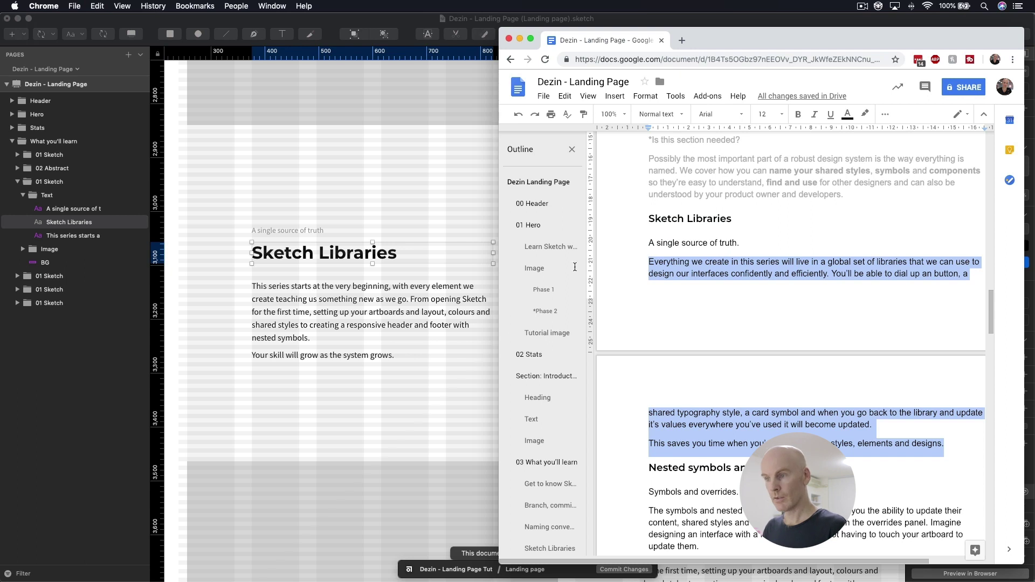
click(287, 300)
double_click(288, 301)
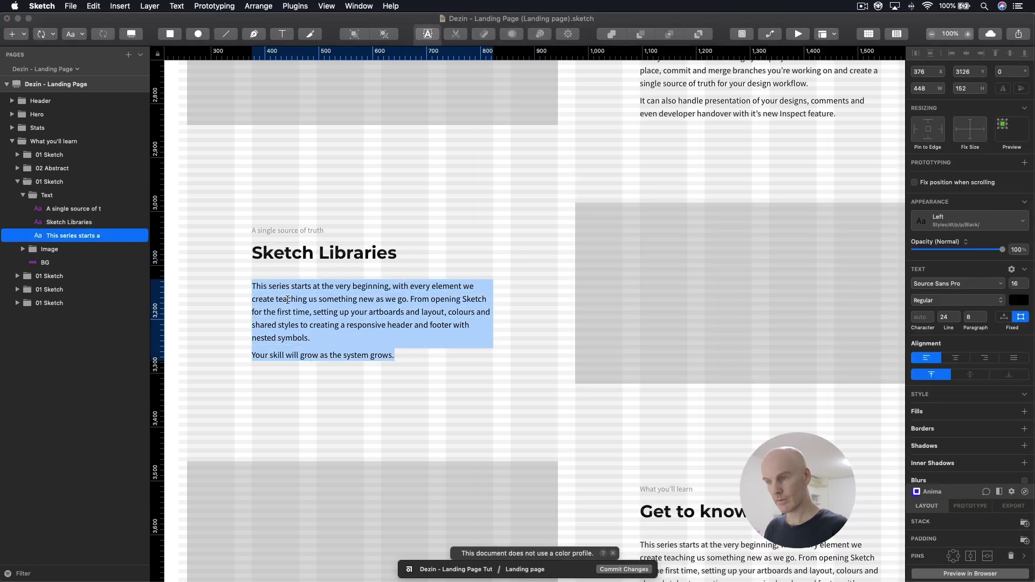
key(super+v)
click(497, 224)
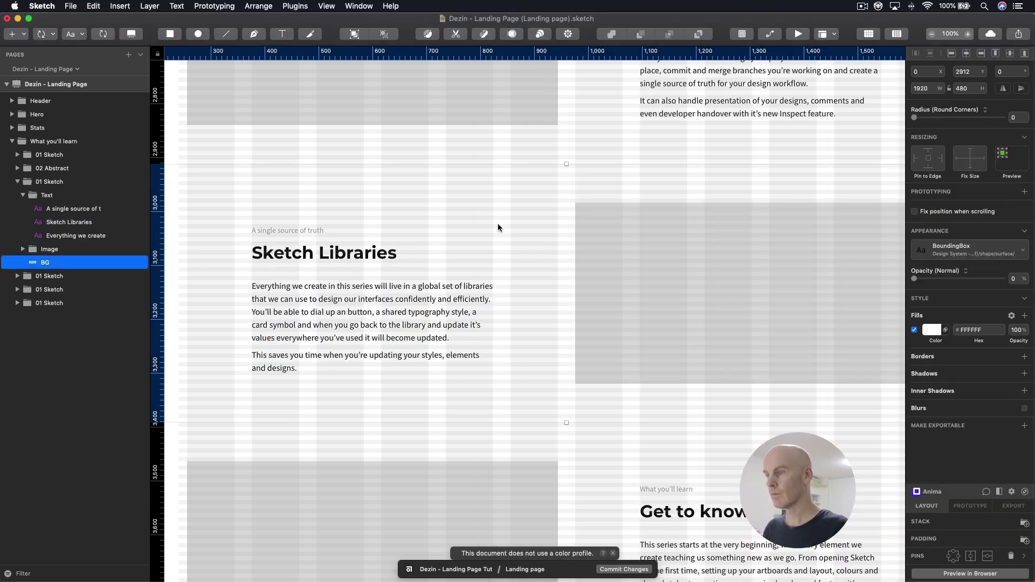
Rename the third block's group to "03 Libraries"
scroll(503, 234, down, 6)
scroll(503, 234, right, 4)
drag(570, 230, 675, 364)
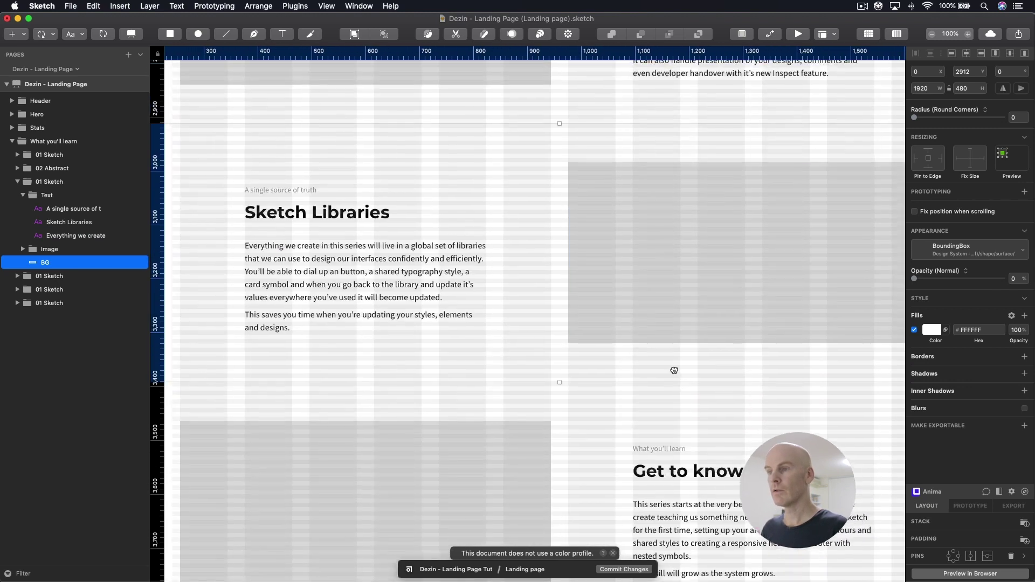
click(356, 270)
click(67, 185)
double_click(39, 182)
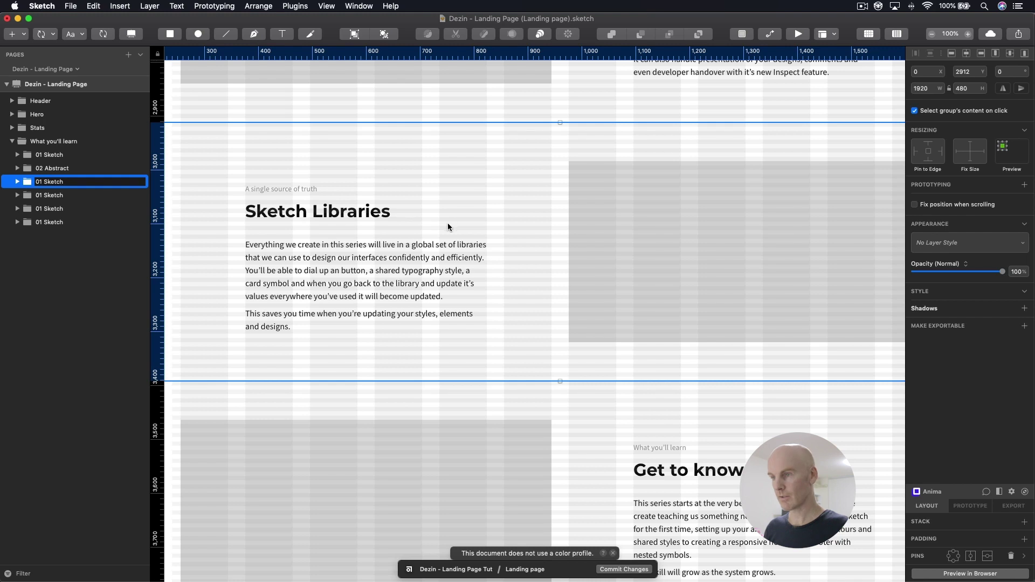
click(378, 356)
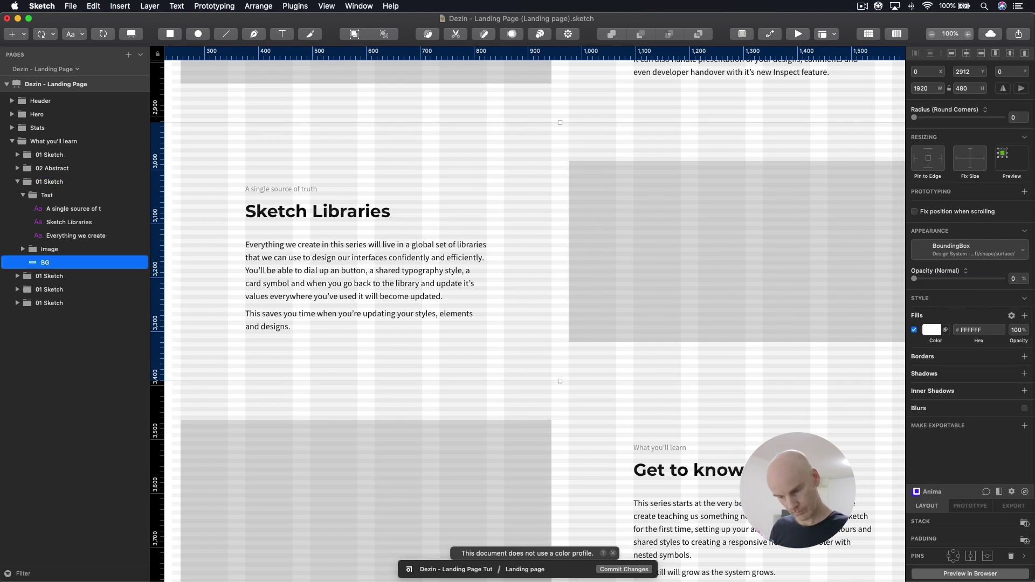
click(49, 182)
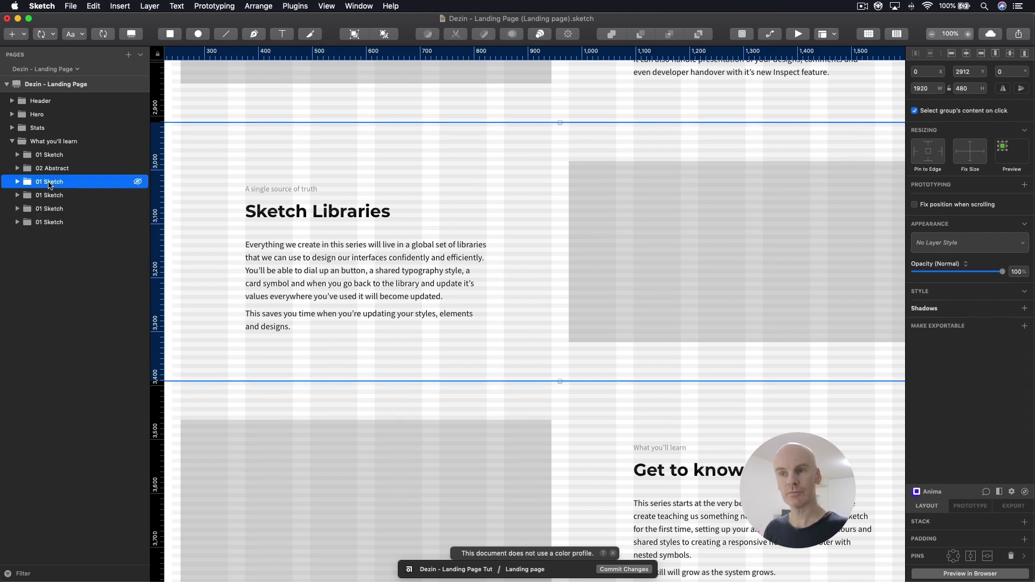
double_click(44, 182)
key(BackSpace)
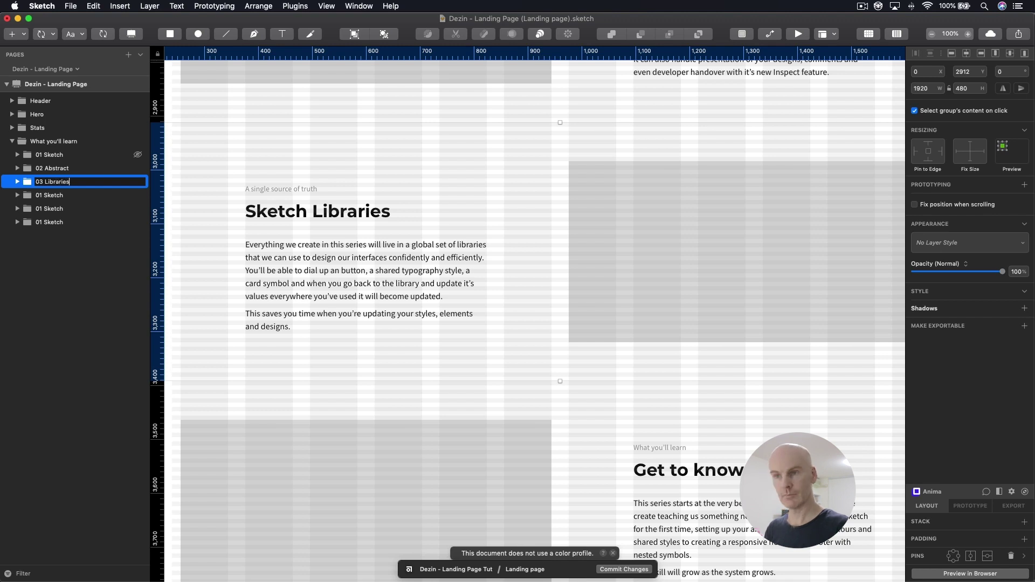
key(Return)
Change the small label above the fourth block's heading to "Symbols and overrides", copied from Google Docs
click(60, 197)
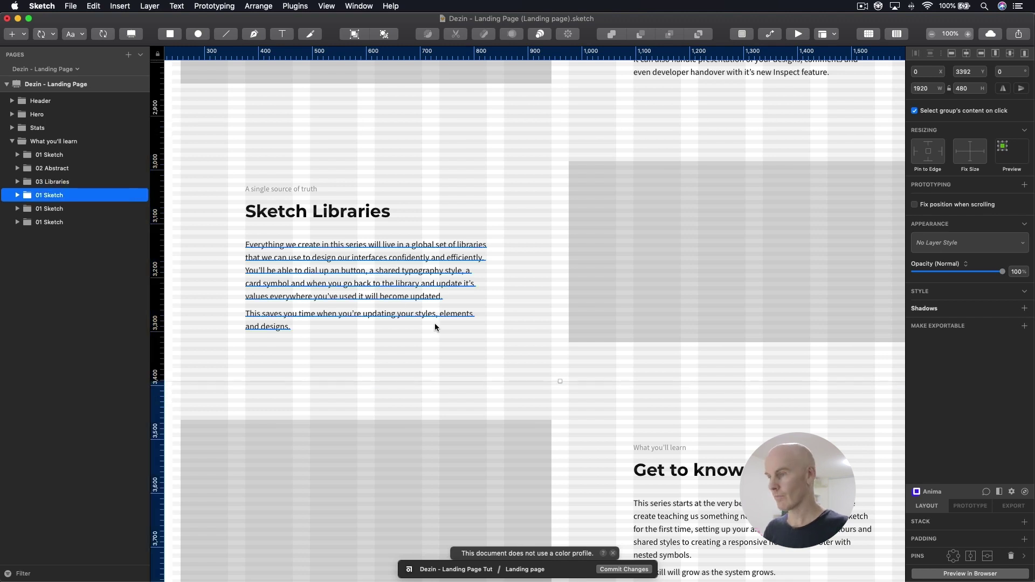
click(540, 370)
scroll(657, 268, down, 5)
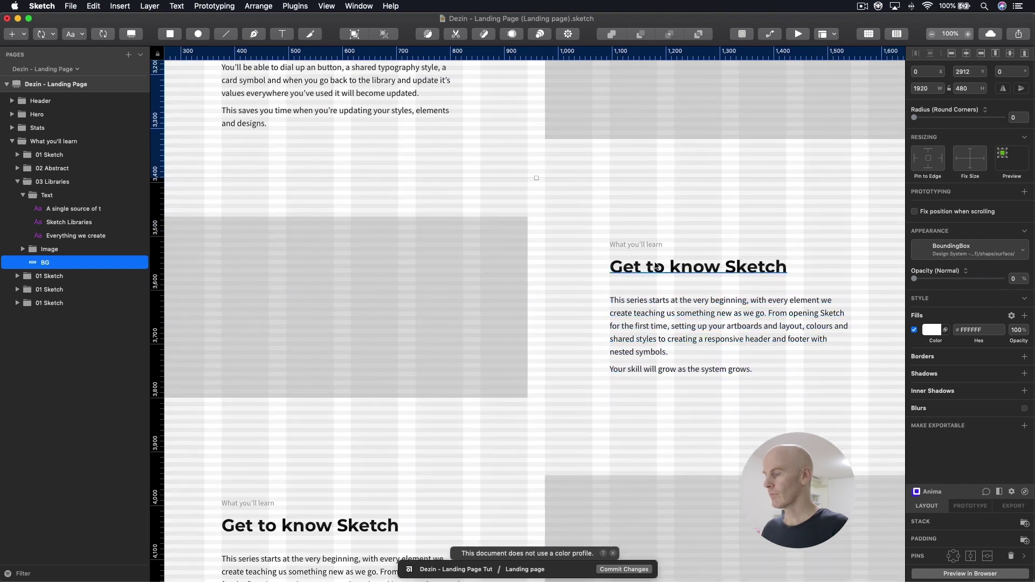
click(657, 268)
key(super+Tab)
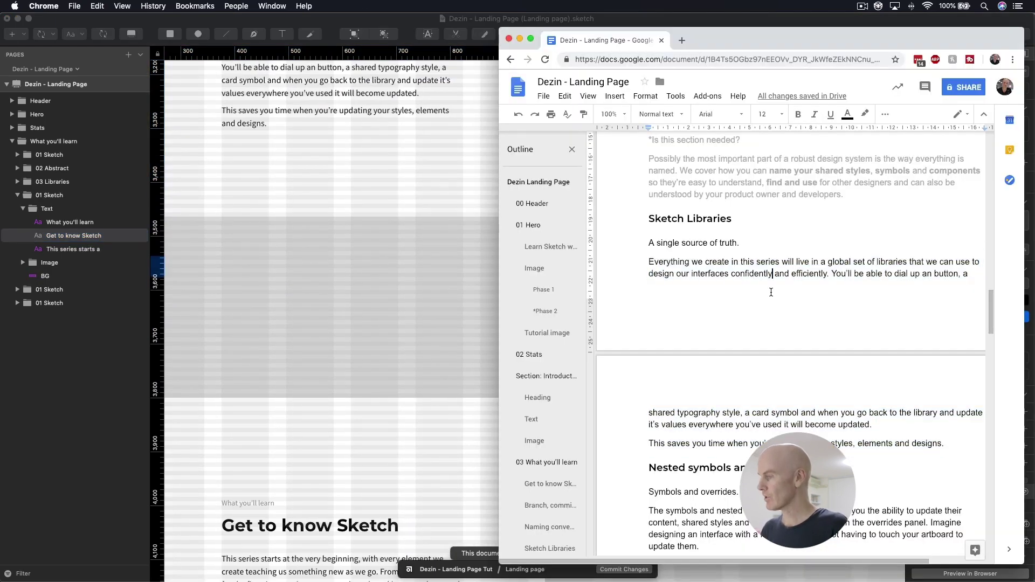
scroll(771, 292, down, 8)
scroll(772, 292, up, 3)
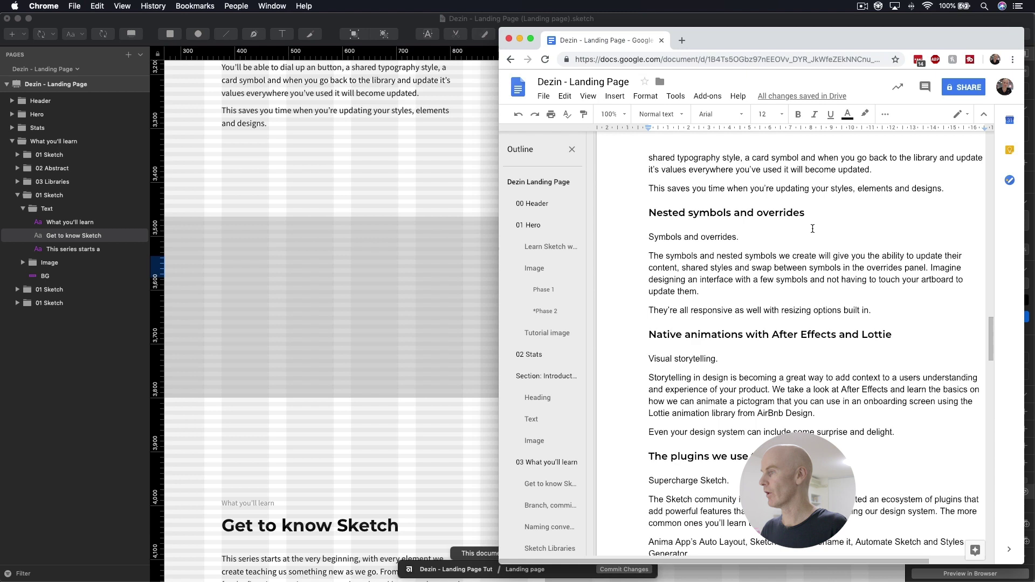
drag(805, 212, 649, 237)
key(cmd+c)
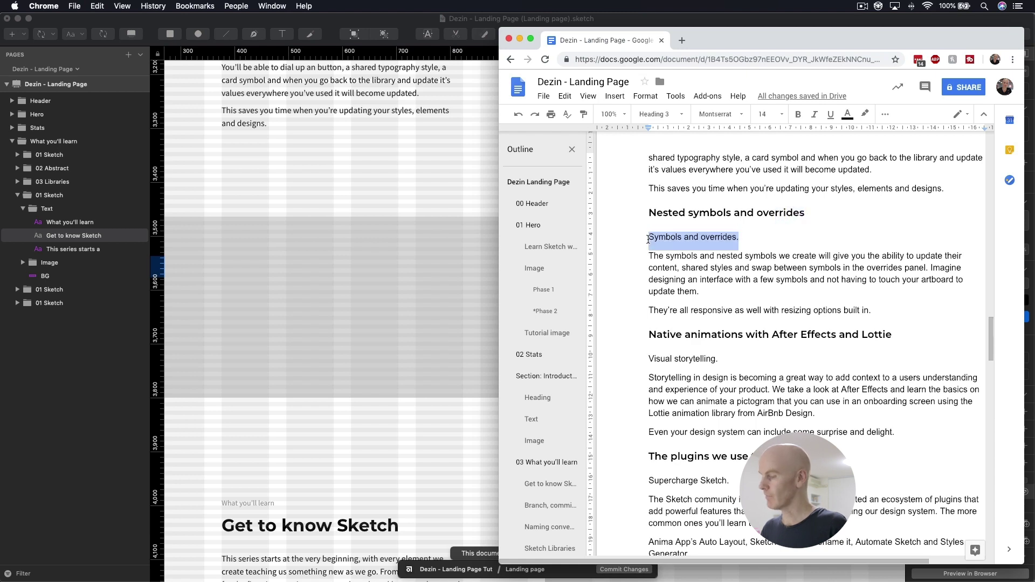
click(380, 258)
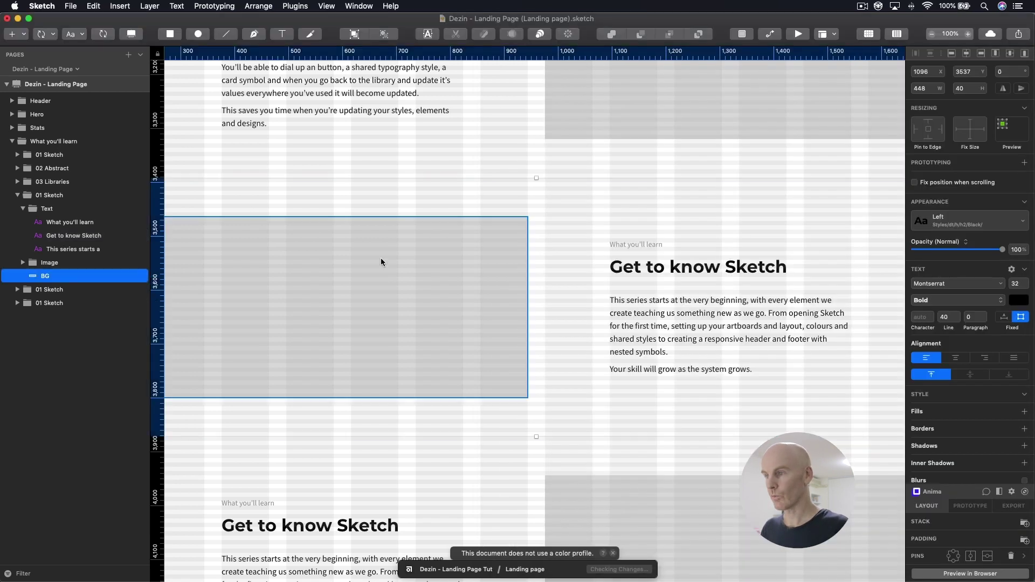
scroll(381, 257, right, 5)
click(468, 259)
double_click(470, 250)
key(cmd+v)
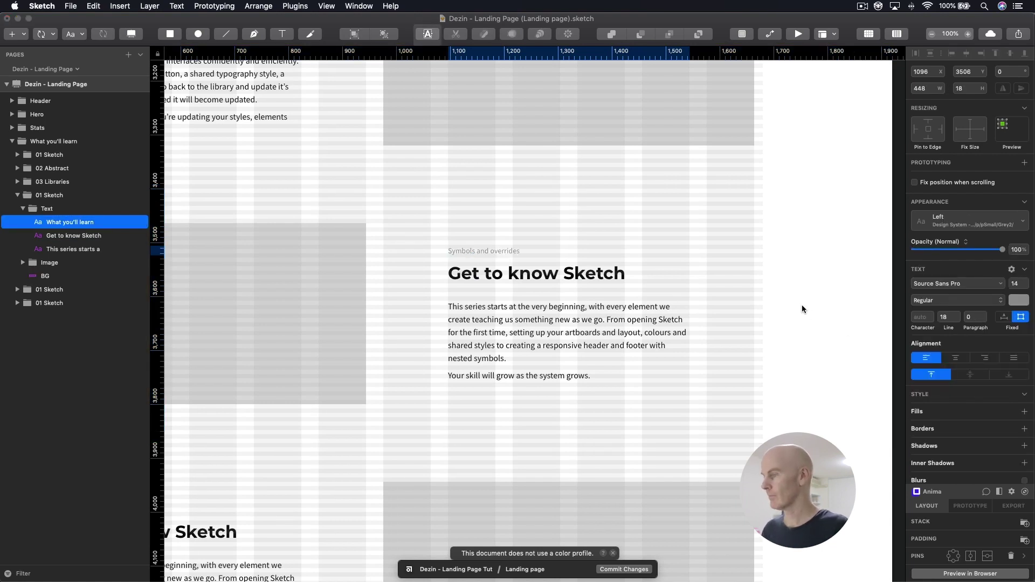
key(Escape)
click(536, 221)
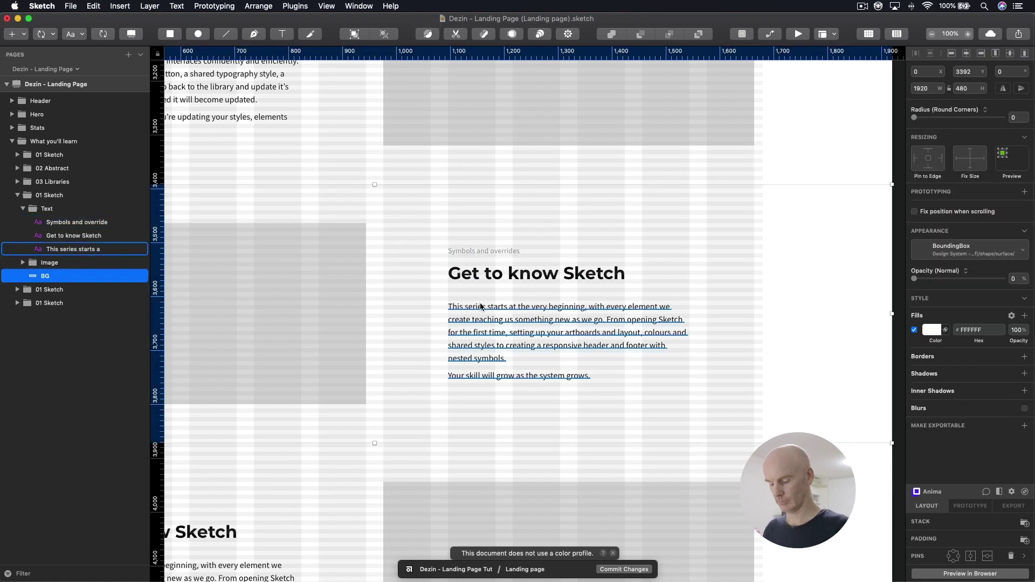
Replace the fourth block's heading with "Nested symbols and overrides" from Google Docs and move its body text down 32 px, clear of the heading
key(super+Tab)
drag(814, 212, 645, 212)
click(452, 229)
click(464, 273)
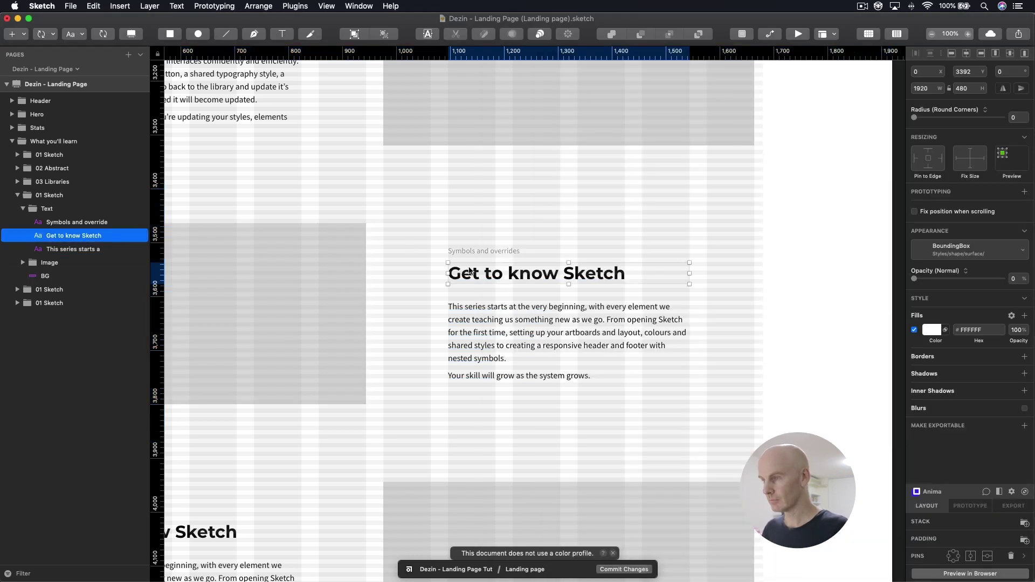
double_click(465, 272)
key(super+a)
text(Nested symbols and overrides)
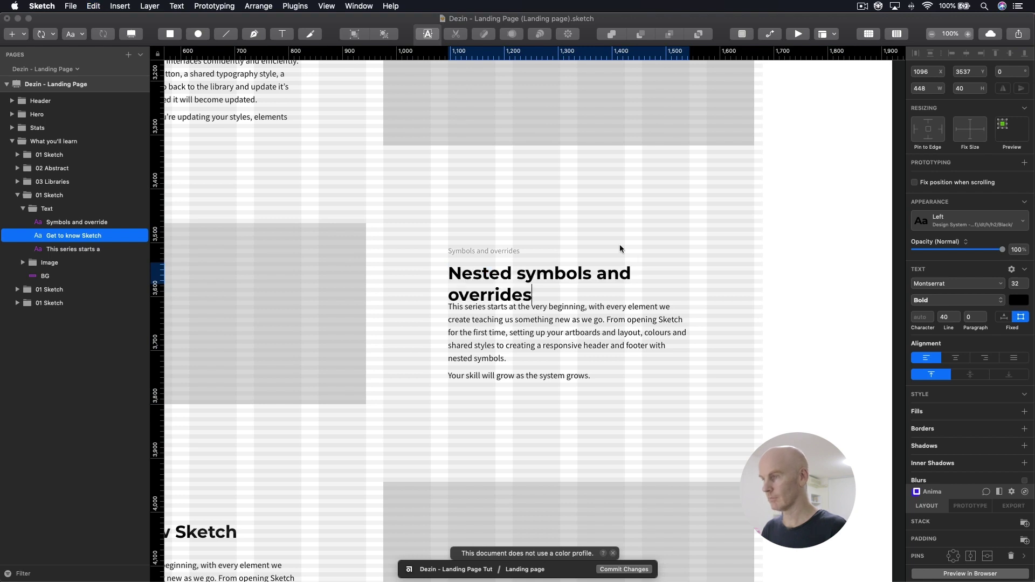
click(542, 332)
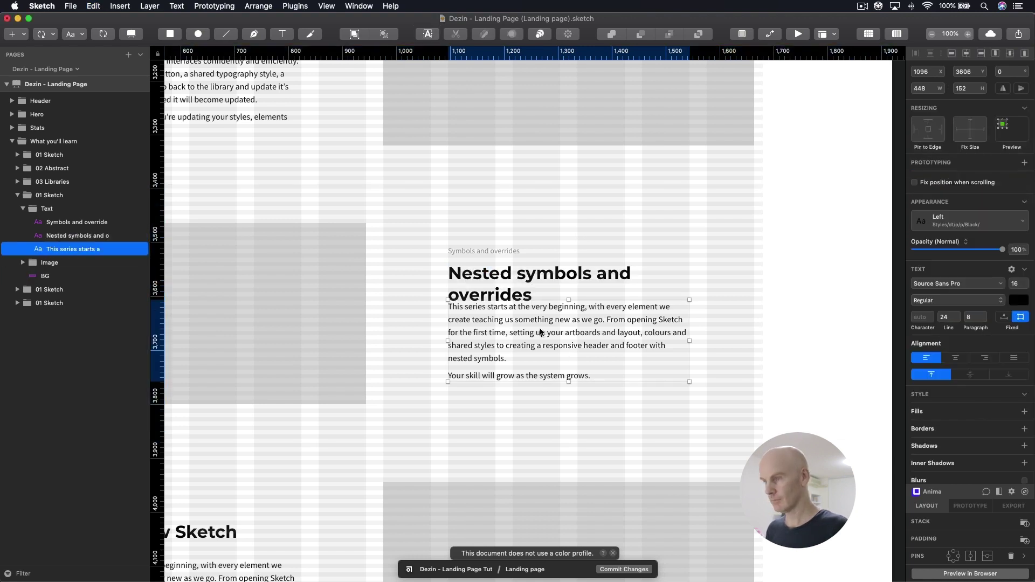
click(514, 243)
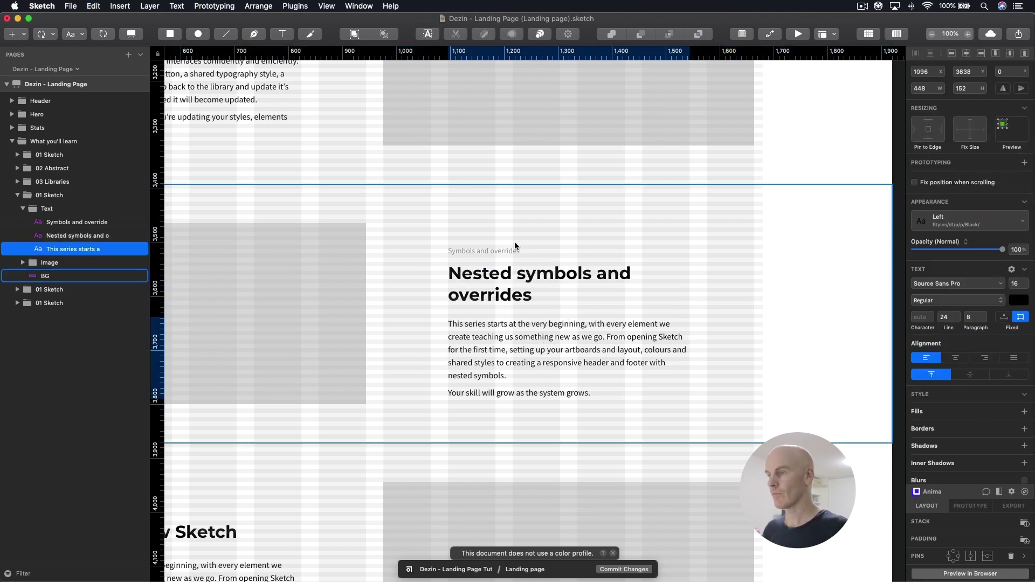
Replace the fourth block's body text with the two paragraphs "The symbols and nested symbols…" to "…resizing options built in.", copied from Google Docs
key(super+Tab)
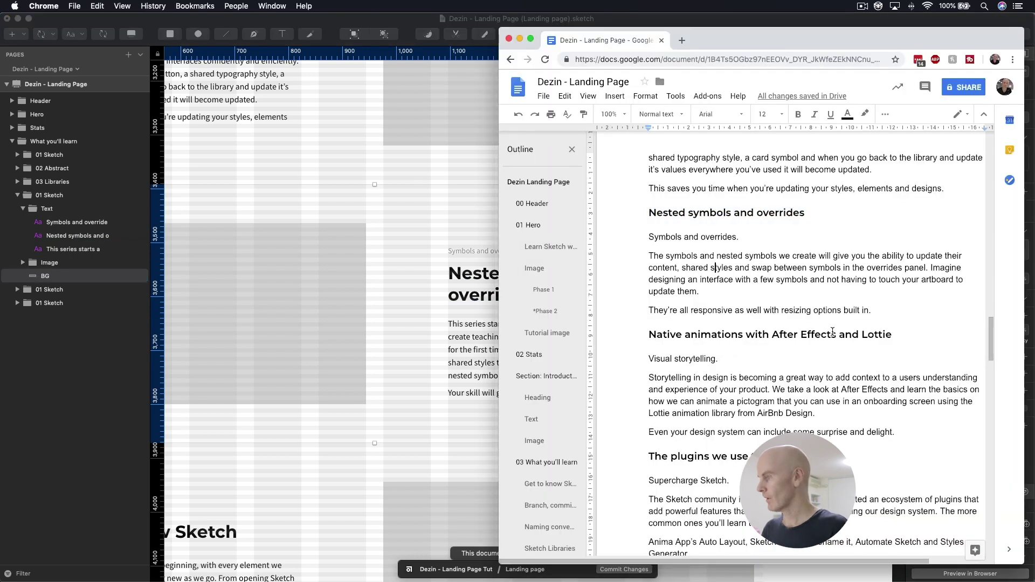
drag(871, 310, 638, 257)
key(cmd+c)
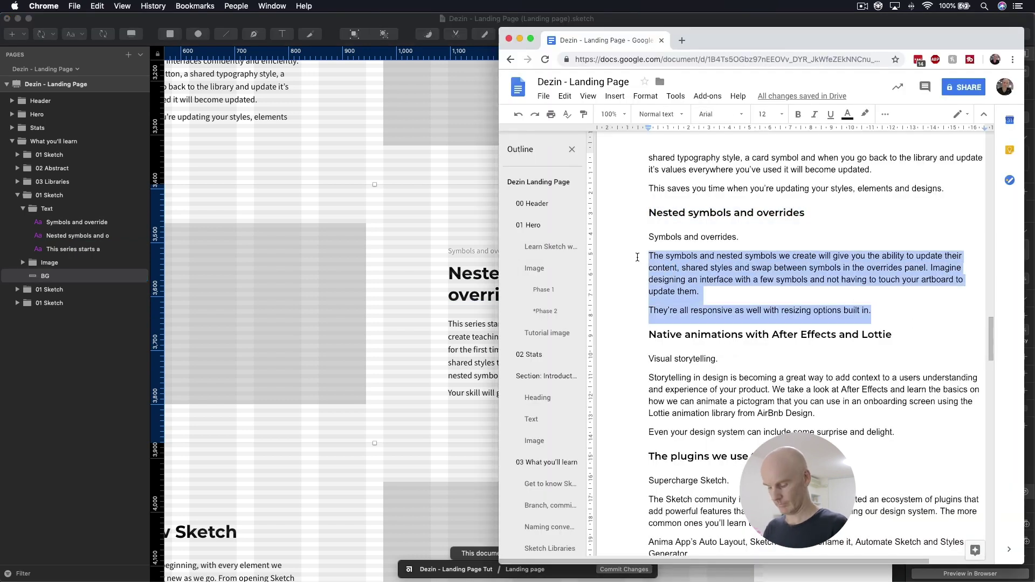
click(430, 304)
click(486, 340)
double_click(485, 338)
key(cmd+a)
key(cmd+v)
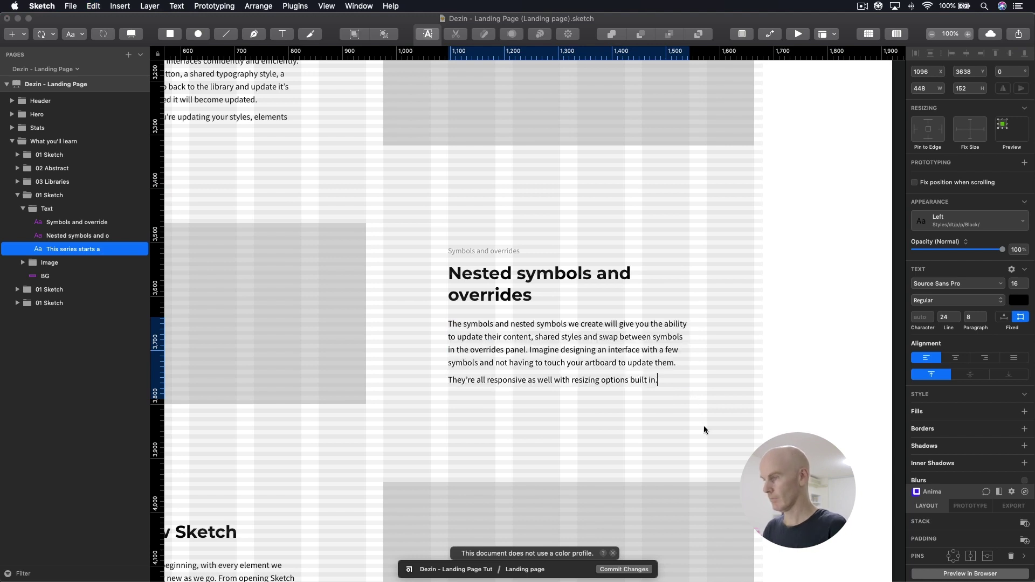
key(Escape)
Rename the fourth block's group to "04 Symbols"
scroll(594, 285, down, 5)
scroll(594, 285, left, 6)
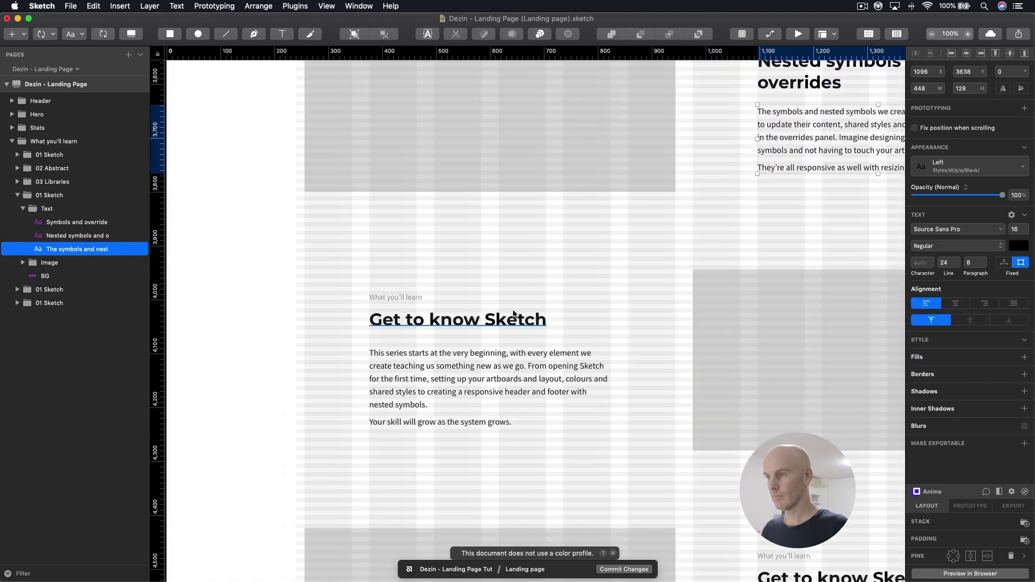
scroll(475, 176, up, 3)
click(475, 177)
click(63, 195)
click(43, 194)
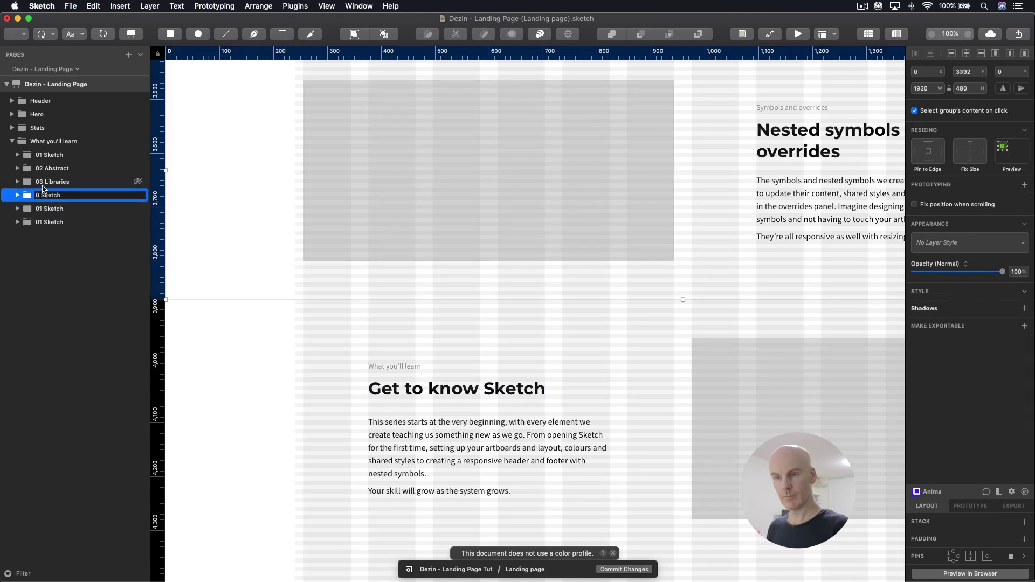
key(BackSpace)
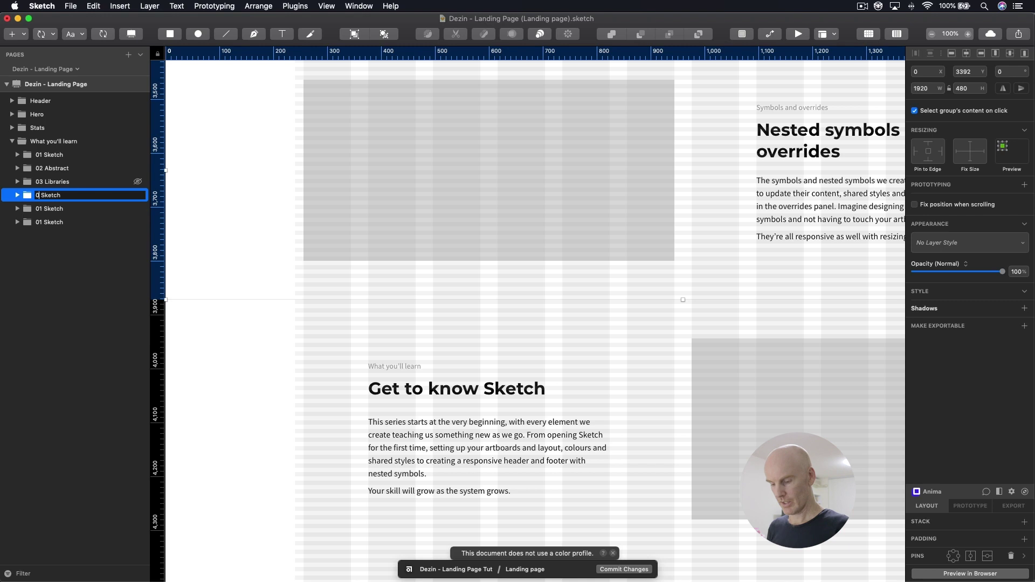
key(BackSpace)
key(BackSpace)
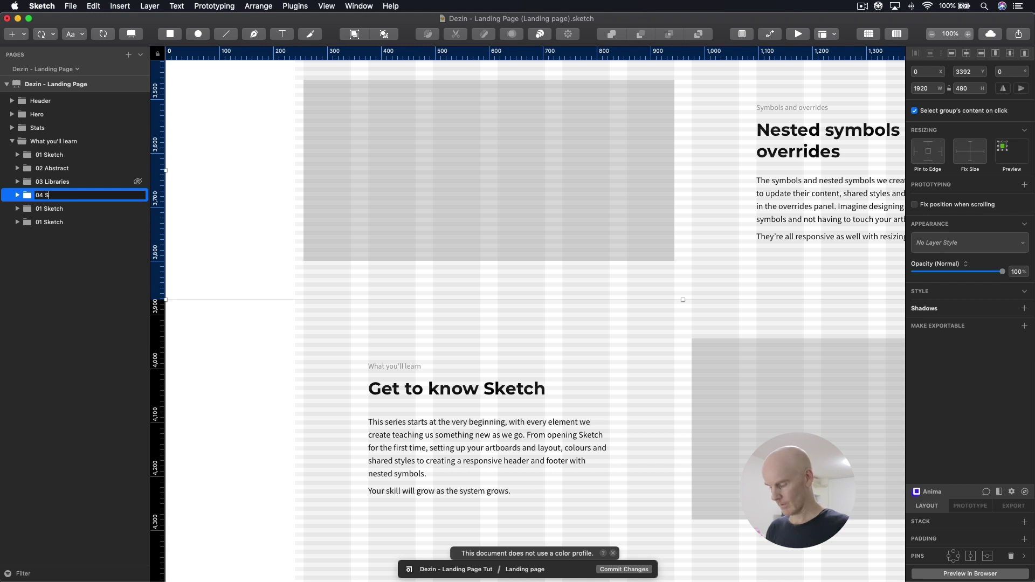
key(Return)
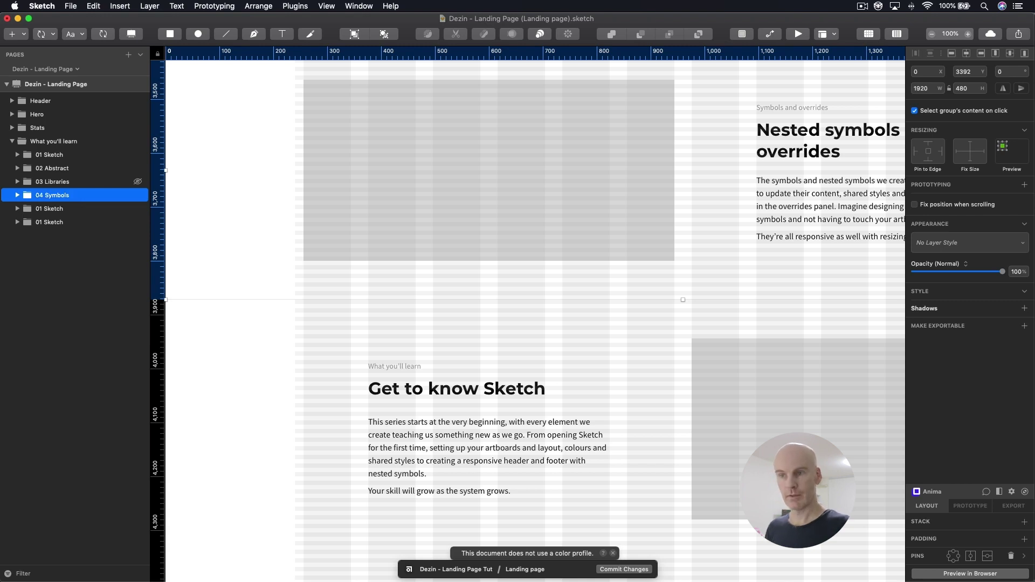
Save the document and change the small label above the fifth block's heading to "Visual storytelling", copied from Google Docs
click(528, 332)
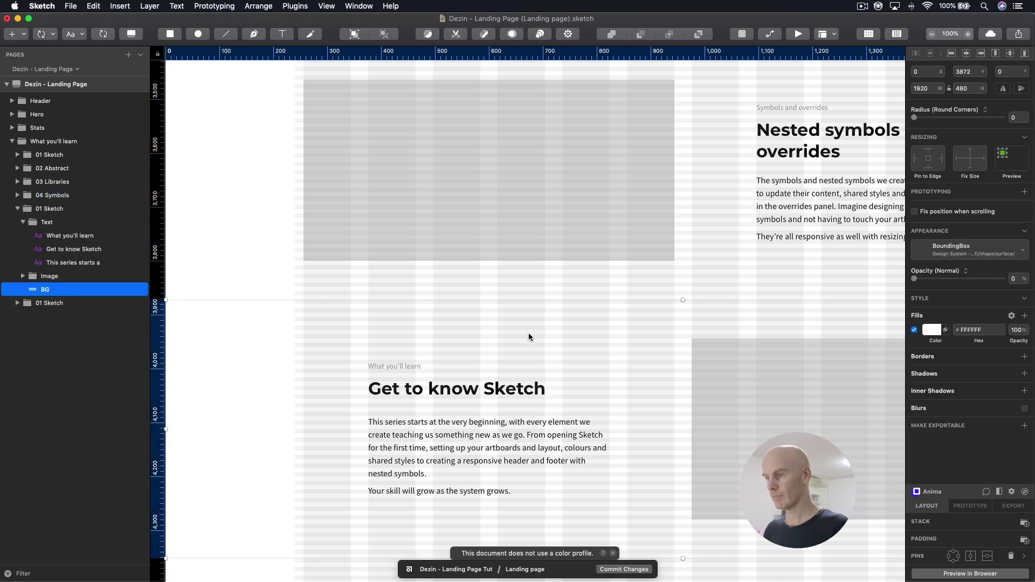
scroll(529, 333, down, 5)
scroll(529, 332, right, 4)
key(super+s)
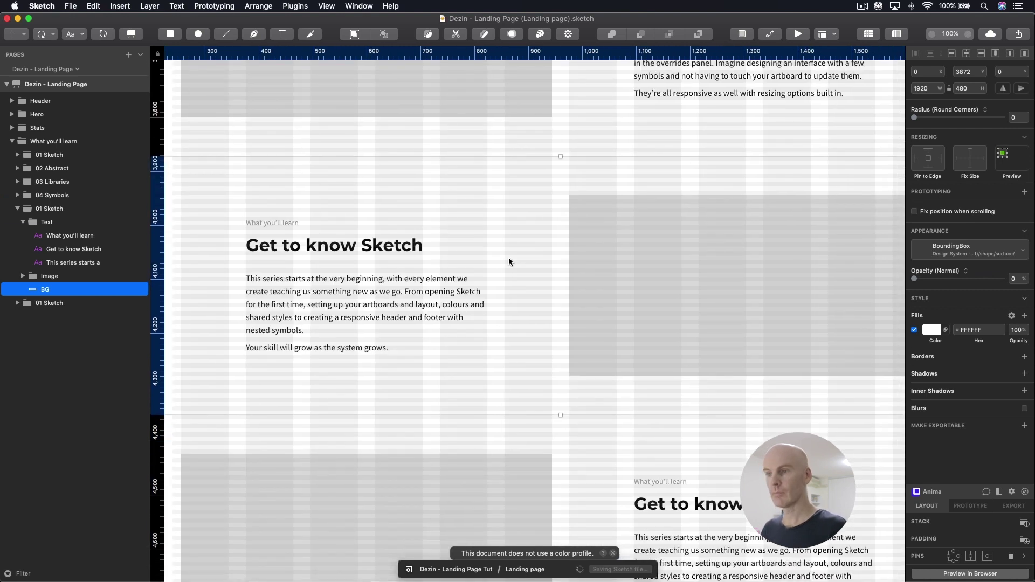
key(super+Tab)
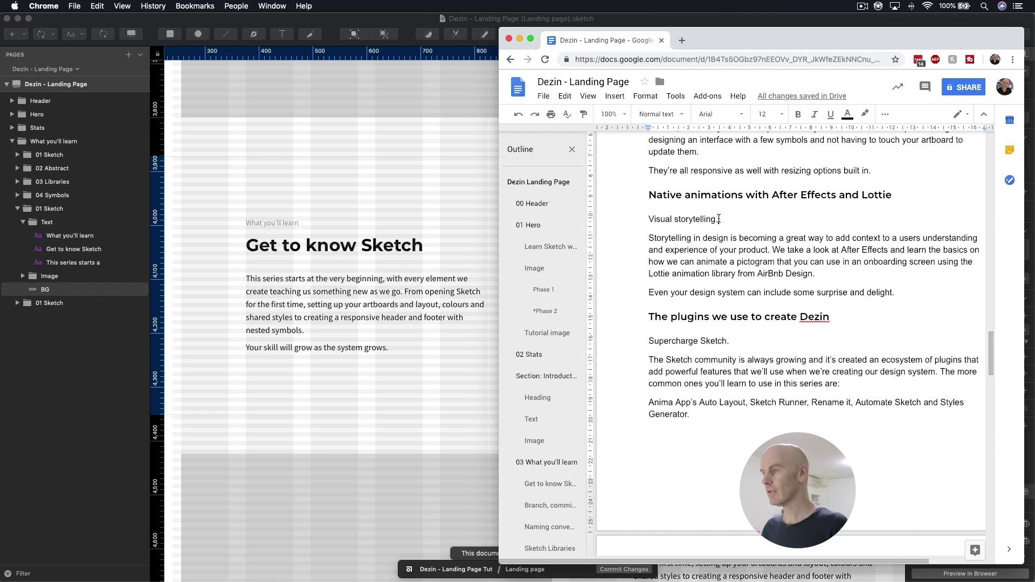
drag(718, 219, 641, 218)
key(super+c)
click(458, 276)
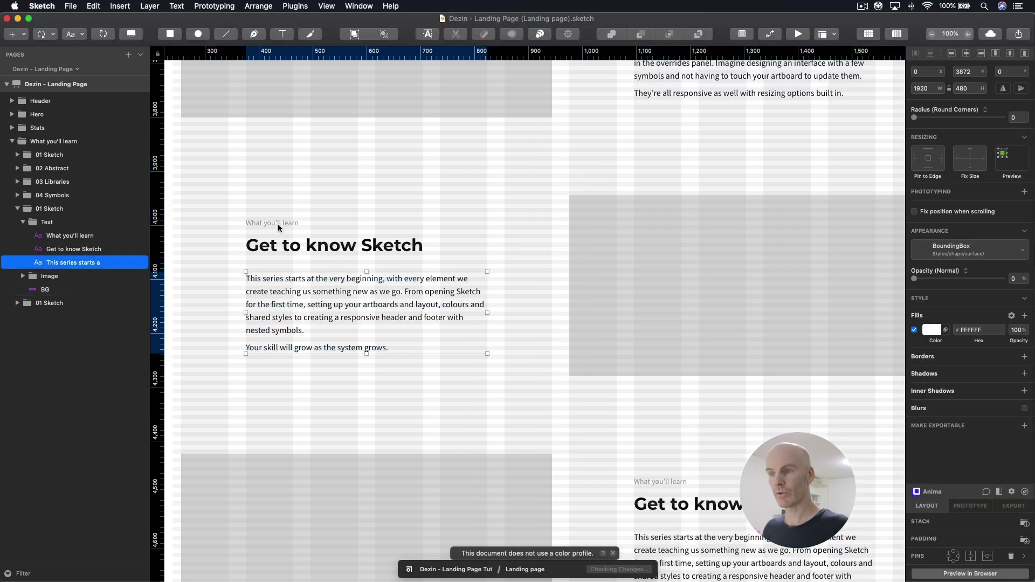
click(278, 225)
double_click(281, 224)
key(super+v)
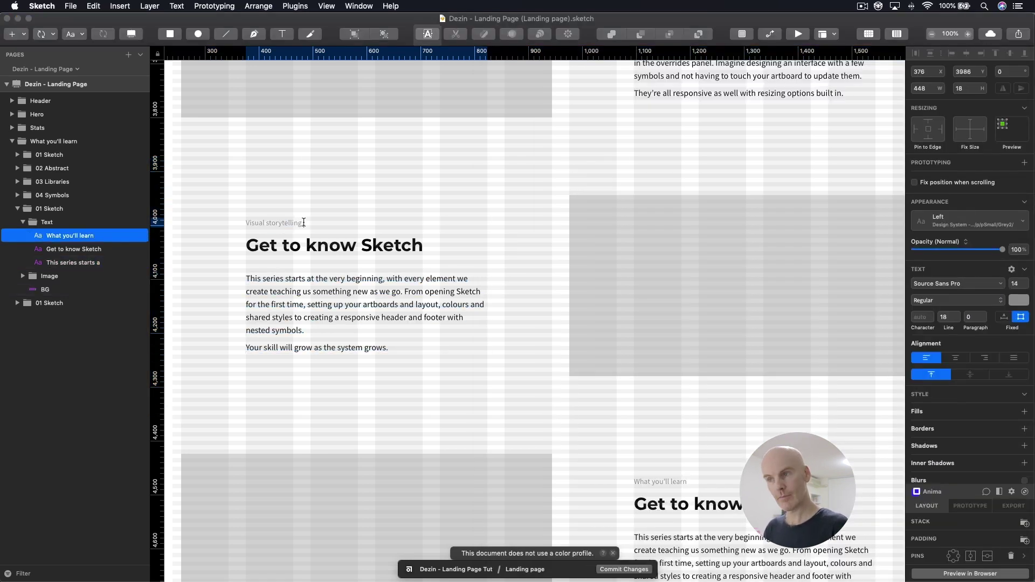
Replace the fifth block's heading with "Native animations with After Effects and Lottie" from Google Docs
click(376, 246)
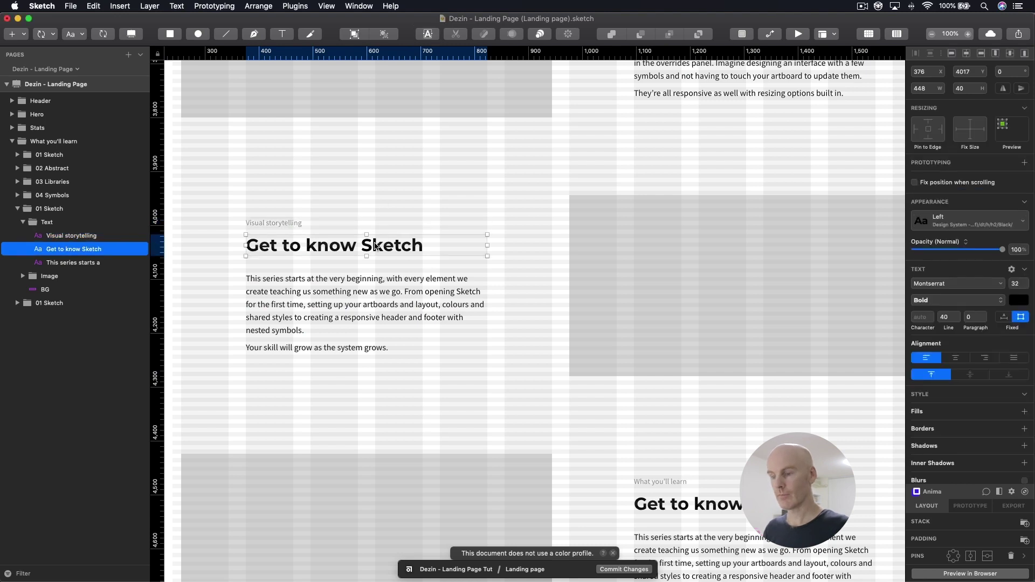
key(super+Tab)
drag(890, 195, 628, 197)
key(super+c)
key(super+Tab)
double_click(332, 236)
key(super+v)
key(Escape)
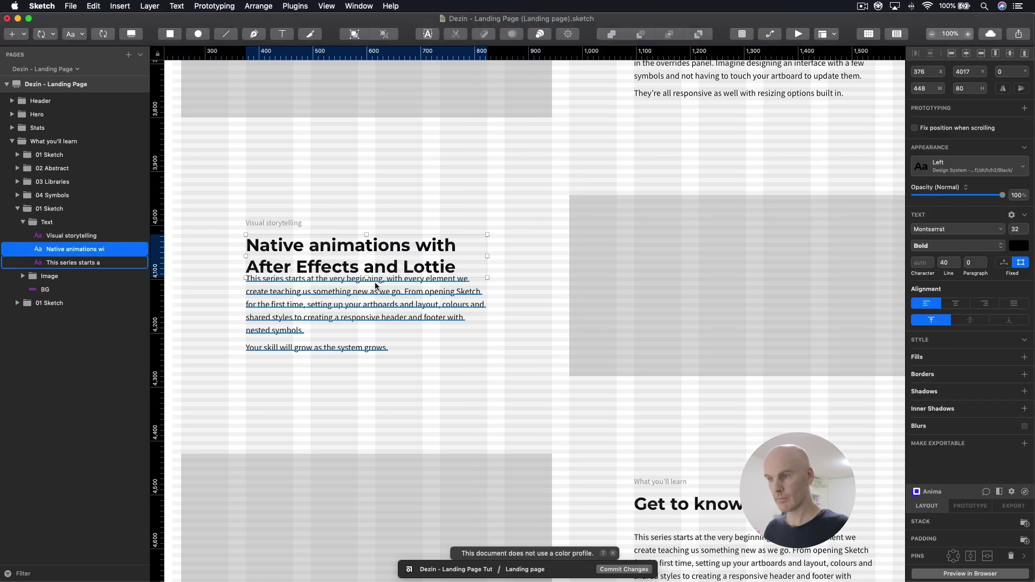
Move the fifth block's body text down 32 px, clear of the two-line heading
click(376, 286)
key(shift+Down)
key(shift+Down)
key(shift+Down)
key(Down)
key(Down)
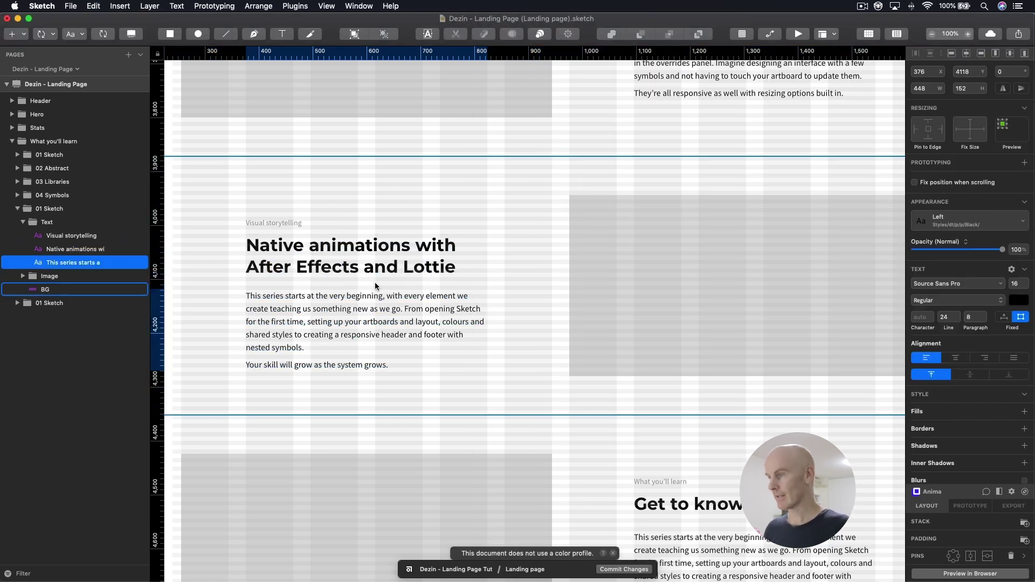
Replace the fifth block's body text with the two paragraphs "Storytelling in design…" to "…some surprise and delight.", copied from Google Docs
key(super+Tab)
click(849, 300)
drag(912, 299, 644, 236)
click(310, 316)
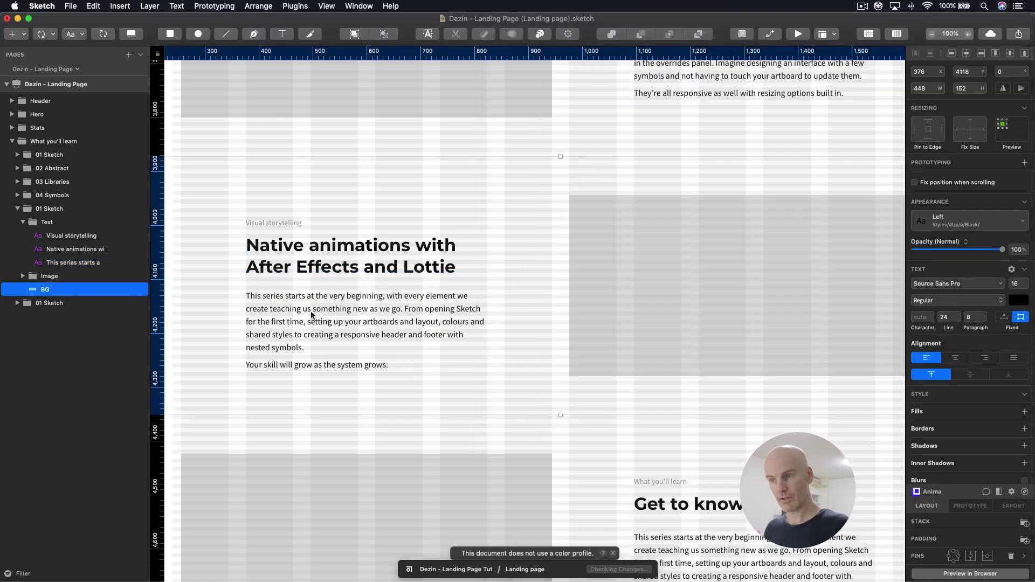
double_click(310, 316)
key(super+a)
key(super+v)
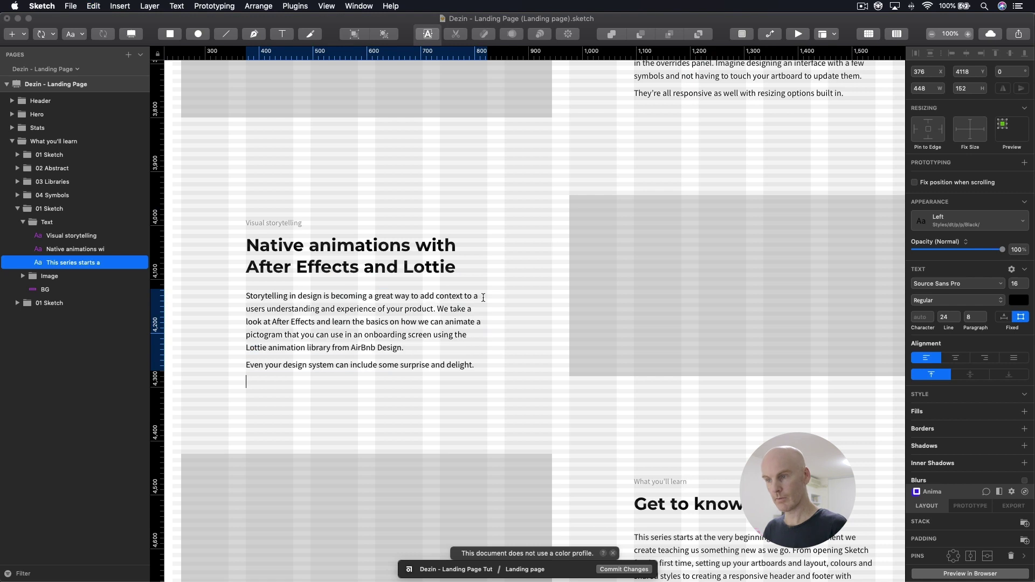
Rename the fifth block's group to "05 Animation"
scroll(400, 353, left, 1)
click(54, 208)
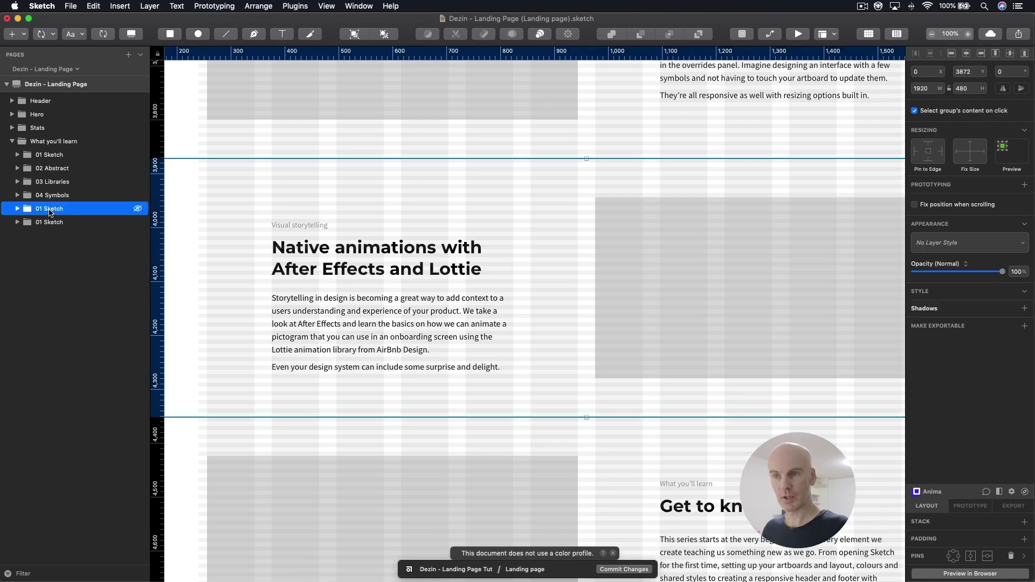
double_click(54, 209)
text(05 Ar)
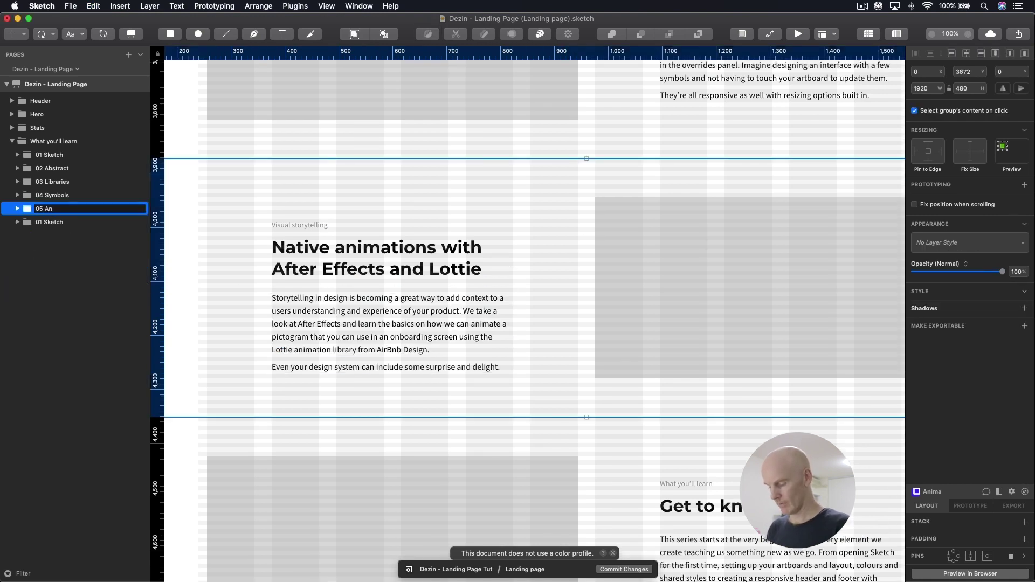
key(Return)
click(377, 258)
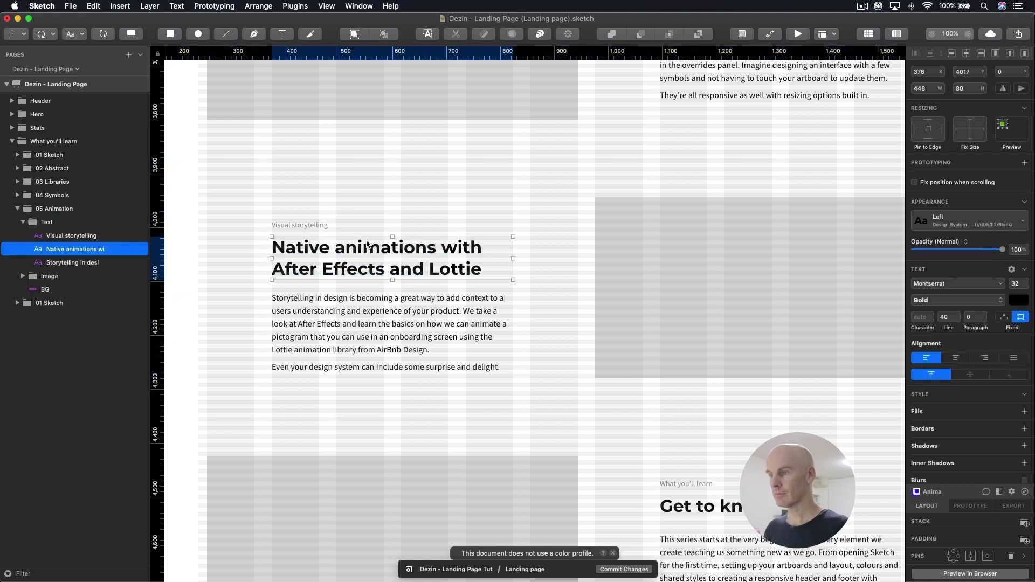
Rename the sixth block's group to "06 Plugins"
scroll(536, 159, down, 8)
scroll(536, 160, right, 2)
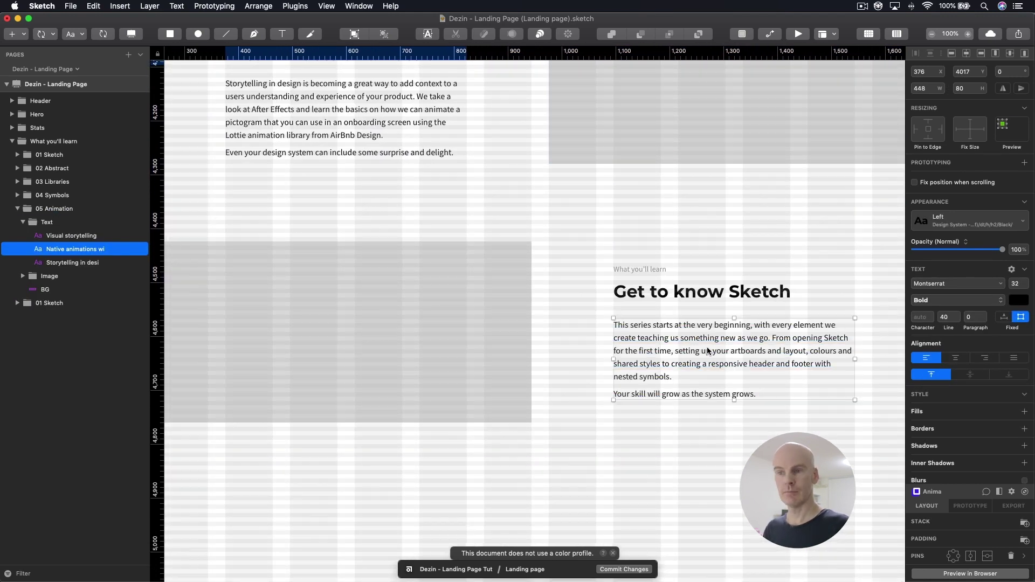
click(728, 350)
click(50, 226)
double_click(50, 227)
click(43, 222)
key(BackSpace)
text(6 )
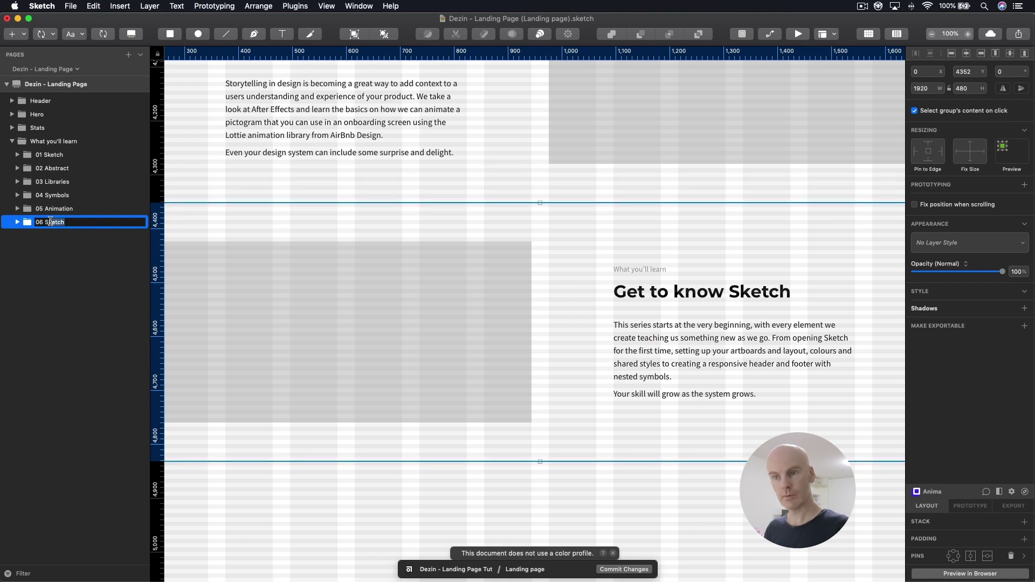
text(Plugins)
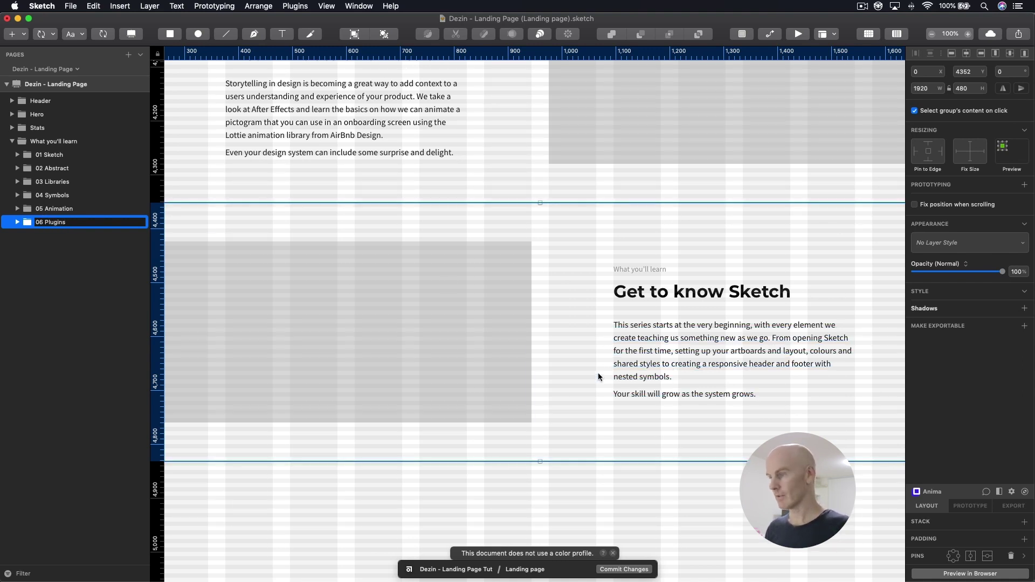
Change the small label above the sixth block's heading to "Supercharge Sketch", copied from Google Docs
click(640, 269)
scroll(558, 281, right, 4)
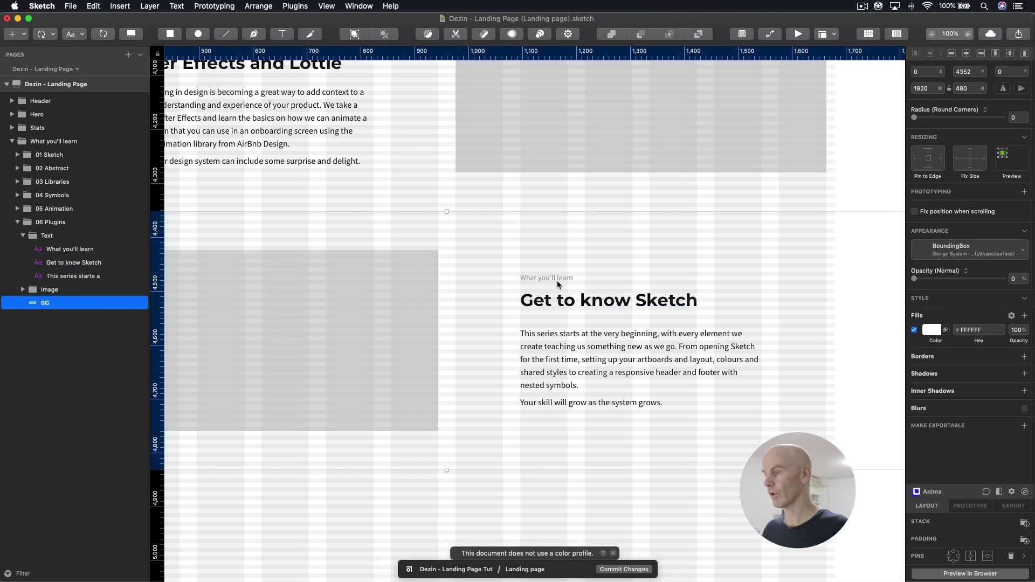
key(super+Tab)
click(753, 200)
scroll(752, 206, down, 3)
drag(740, 216, 627, 215)
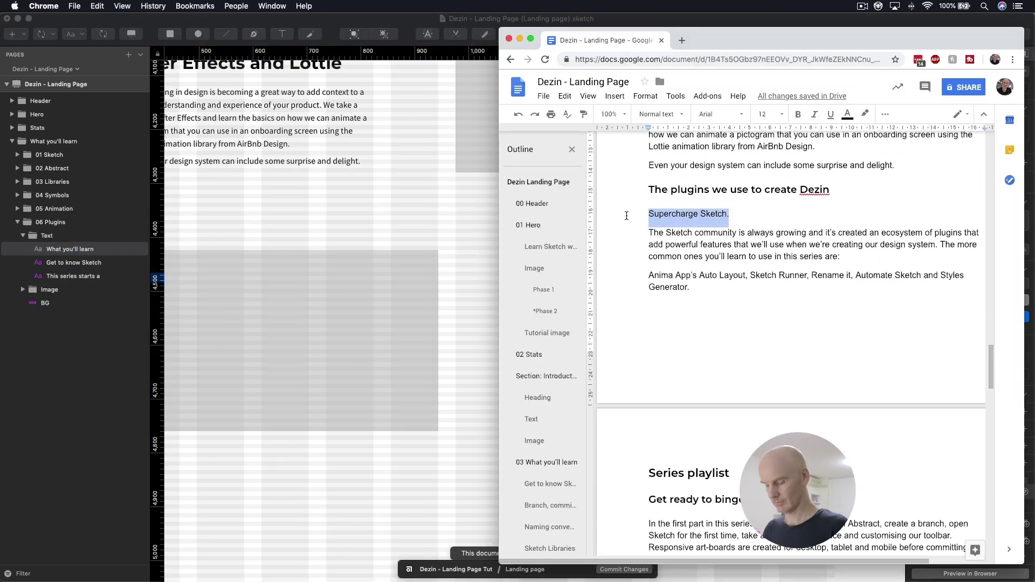
click(466, 181)
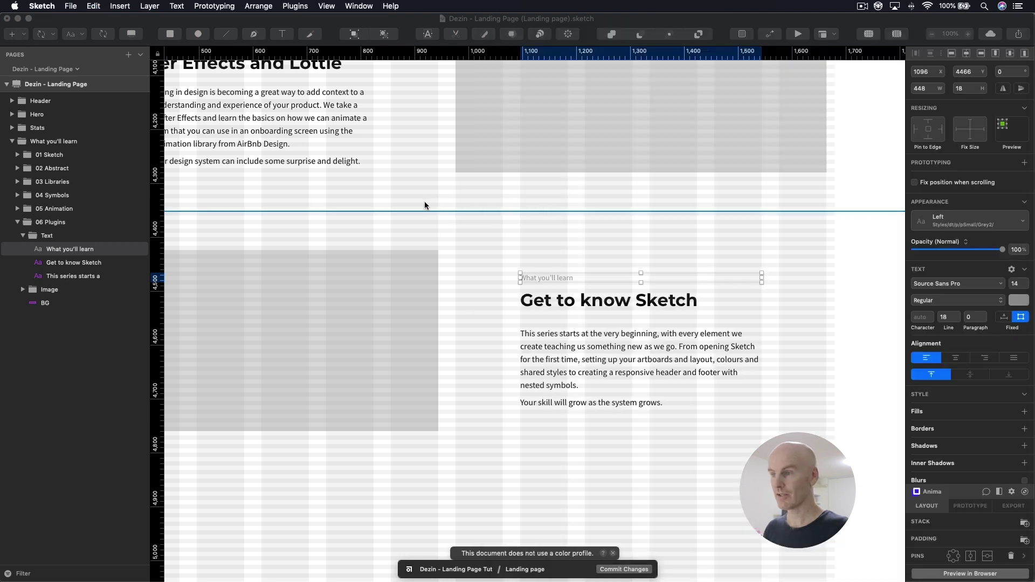
double_click(546, 278)
key(super+v)
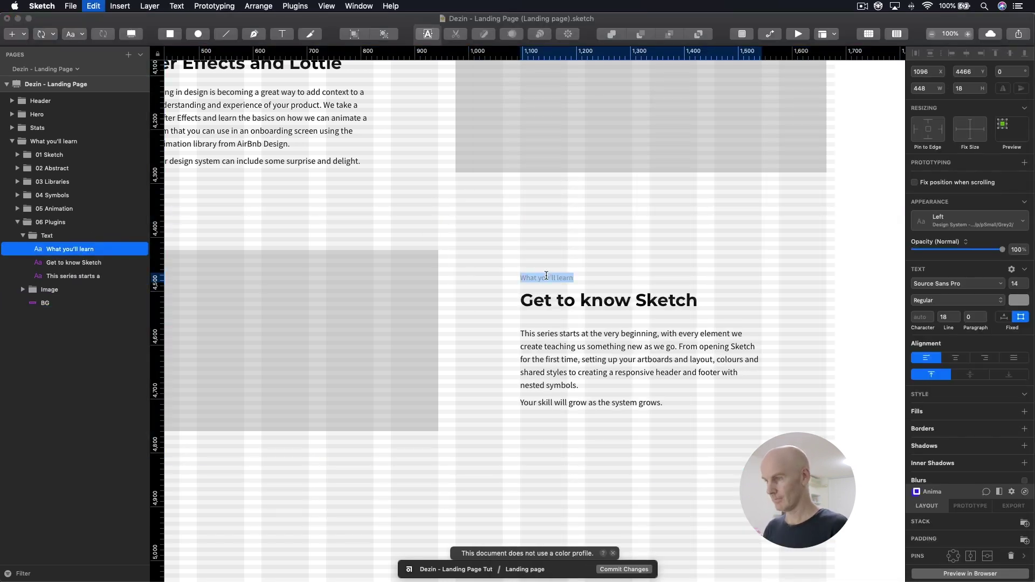
Replace the sixth block's heading with "The plugins we use to create Dezin" from Google Docs and move its body text down 32 px
click(591, 292)
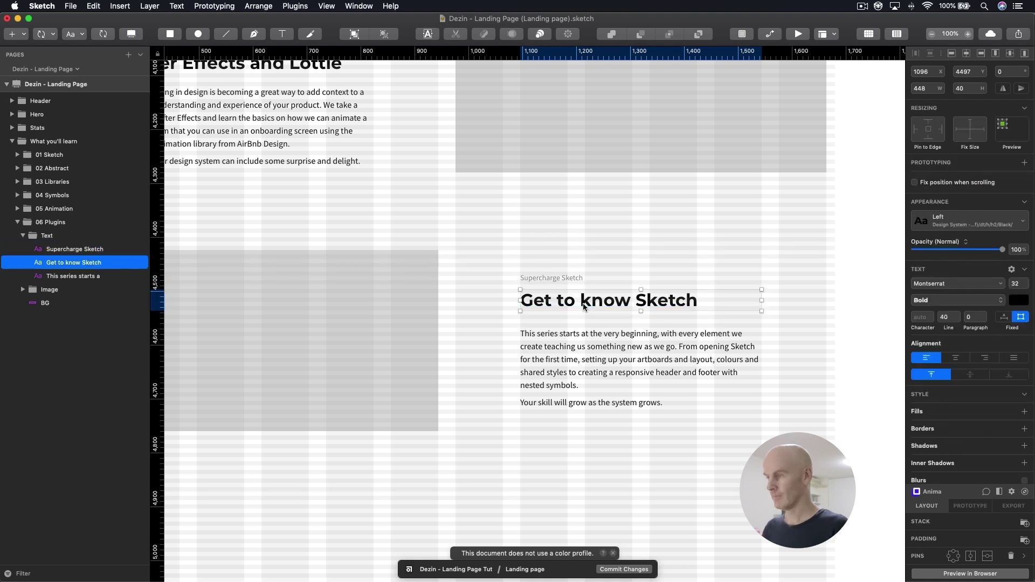
key(super+Tab)
click(792, 225)
drag(842, 189, 637, 191)
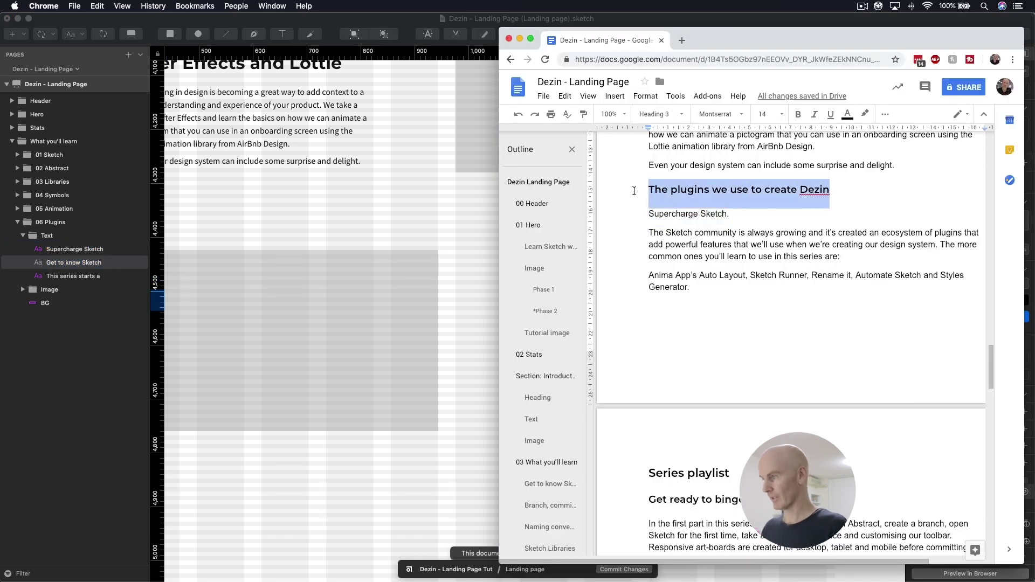
click(414, 207)
click(537, 301)
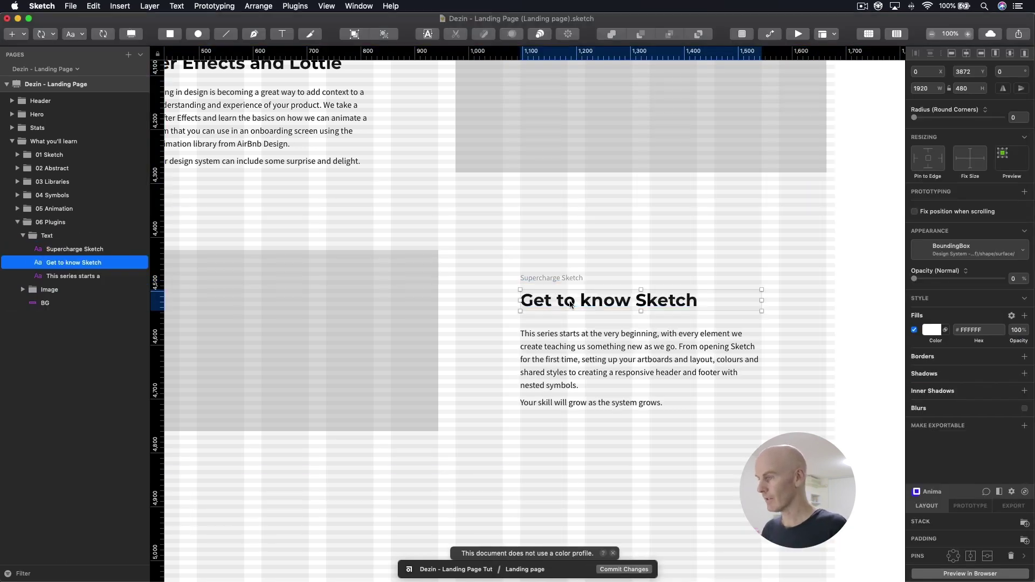
double_click(536, 301)
key(super+v)
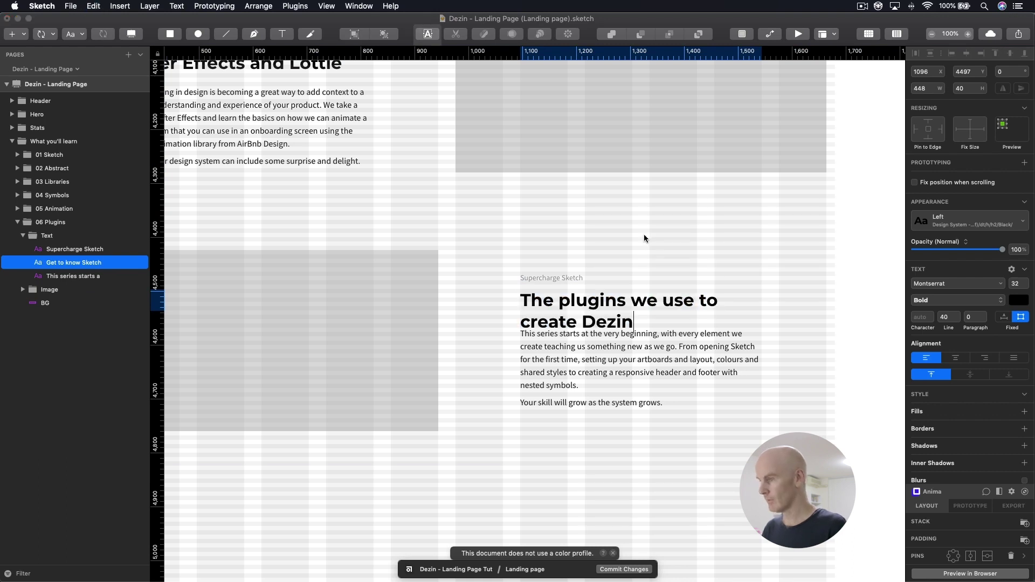
click(631, 353)
click(580, 228)
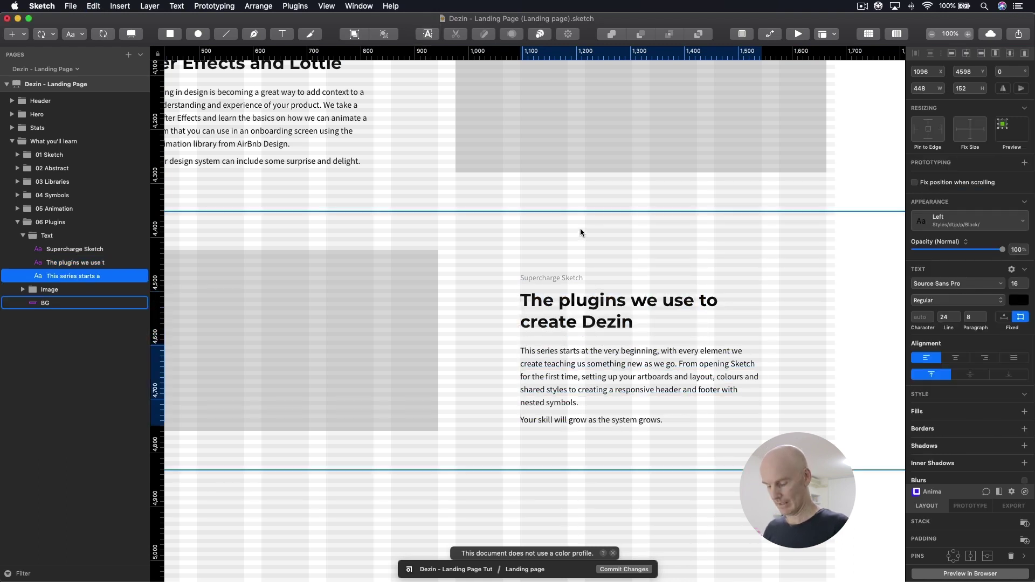
Replace the sixth block's body text with the two paragraphs "The Sketch community…" to "…Styles Generator.", copied from Google Docs
key(super+Tab)
click(735, 244)
mouse_move(706, 287)
mouse_down()
mouse_move(642, 218)
mouse_move(642, 232)
mouse_up()
key(super+c)
key(super+Tab)
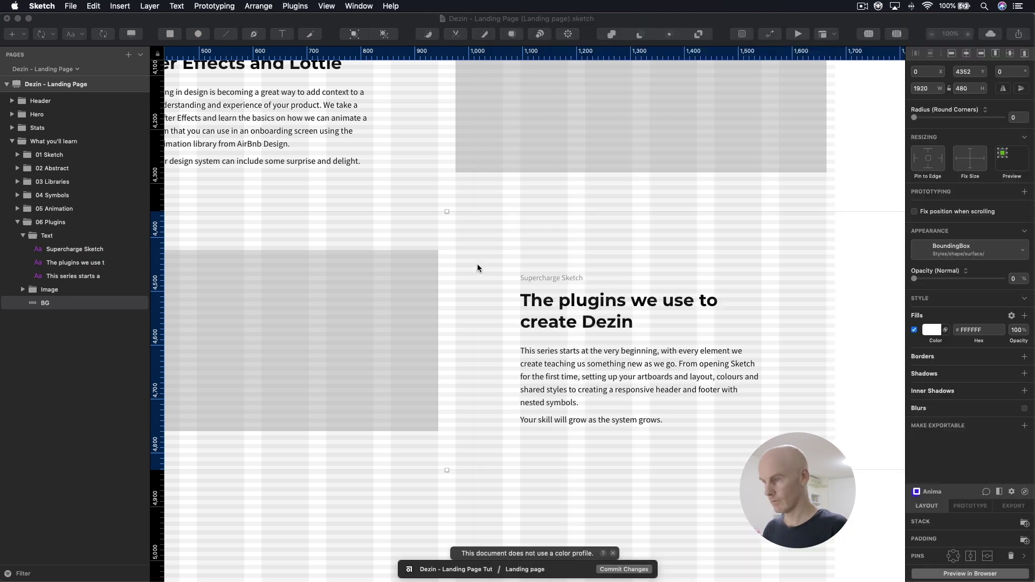
click(570, 380)
double_click(570, 377)
key(super+a)
key(super+v)
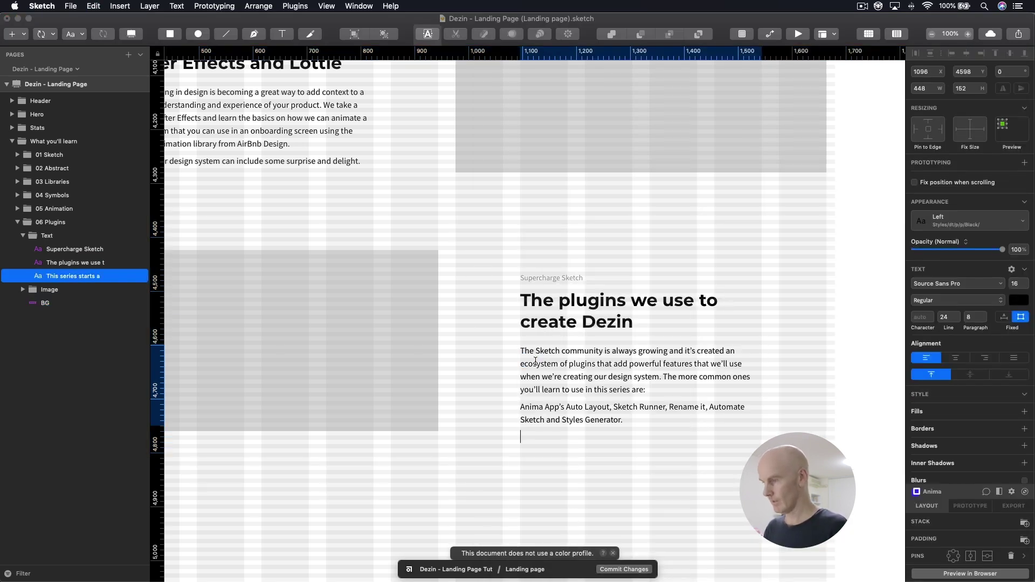
Leave the sixth block's body text, hide the layout grid over the landing page and save the document
key(Escape)
click(656, 267)
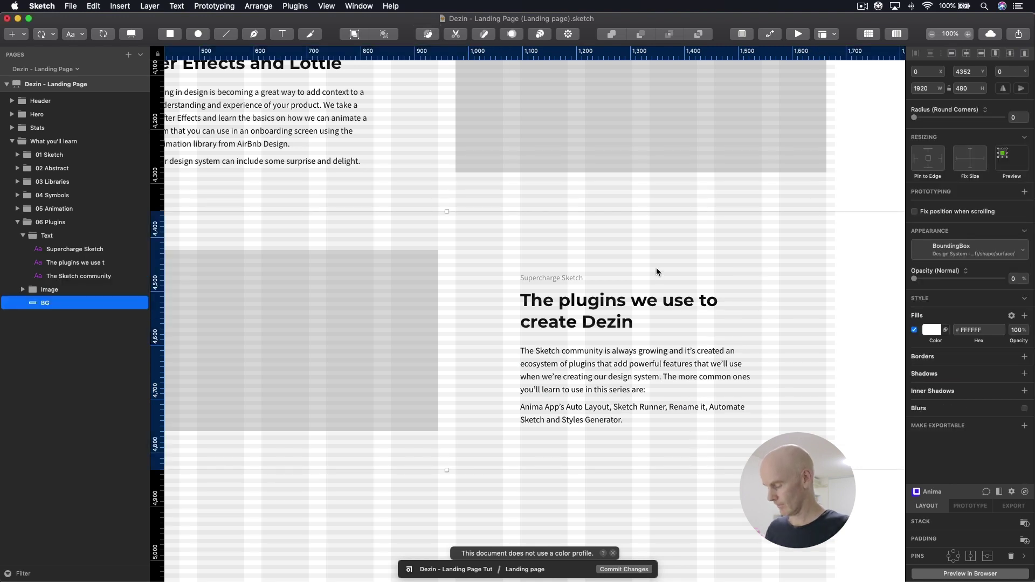
key(super+minus)
scroll(656, 267, up, 1)
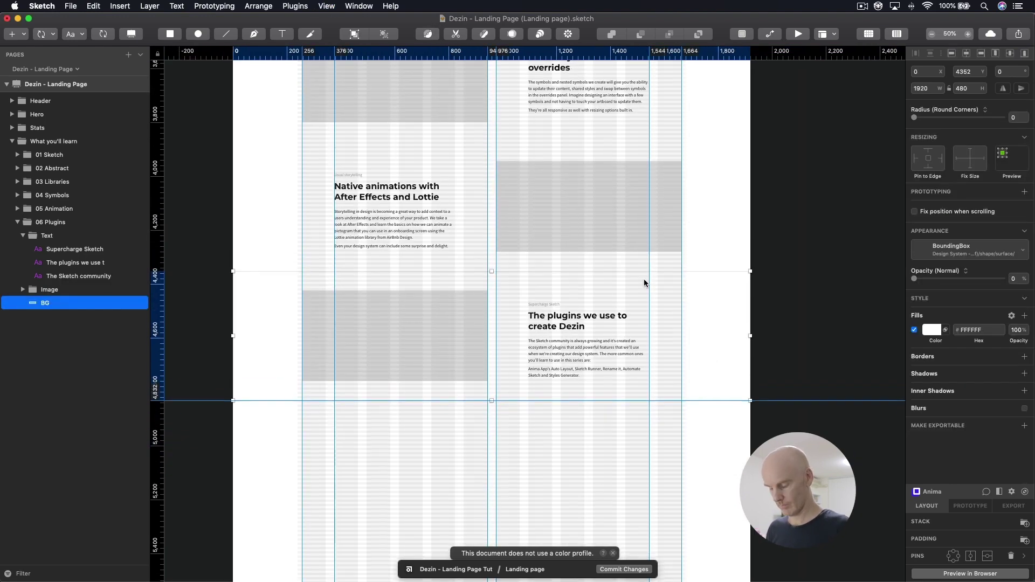
key(ctrl+l)
click(683, 266)
scroll(715, 250, up, 10)
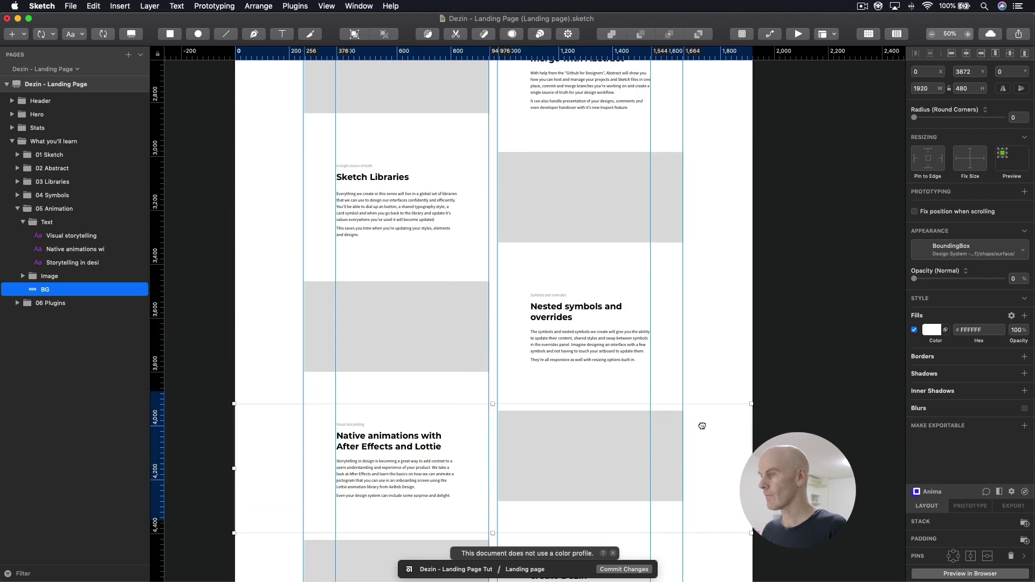
scroll(726, 324, up, 4)
scroll(729, 226, down, 4)
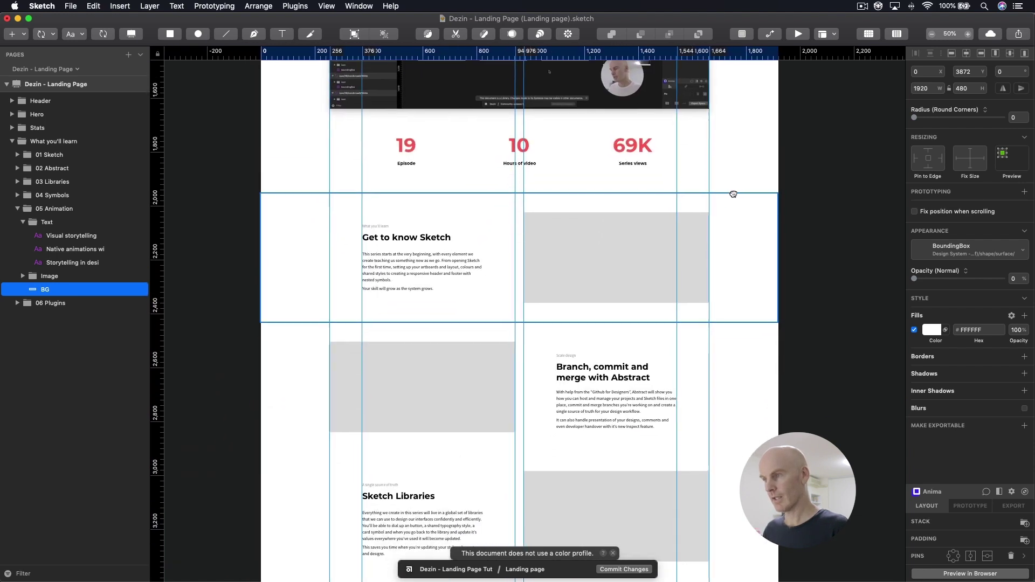
key(super+s)
Toggle Mask on the grey image rectangles of the 01 Sketch, 02 Abstract and 03 Libraries blocks
click(727, 264)
click(604, 245)
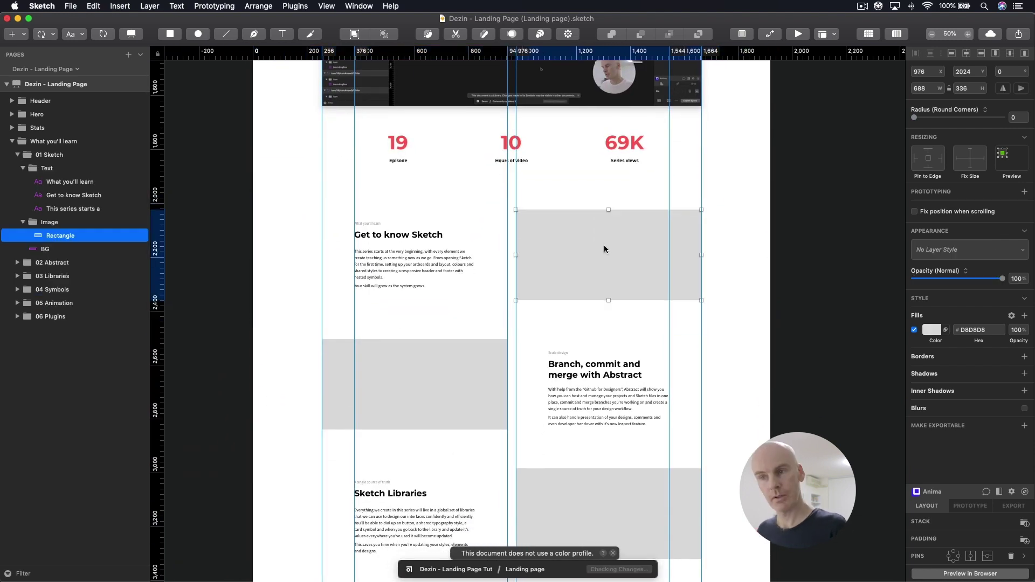
key(super+minus)
right_click(516, 180)
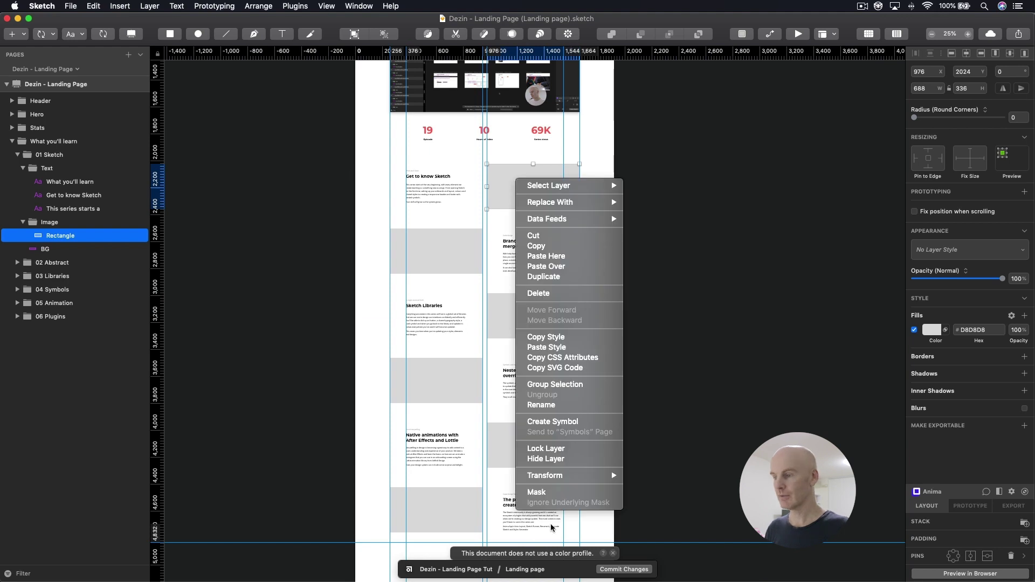
click(474, 144)
click(419, 244)
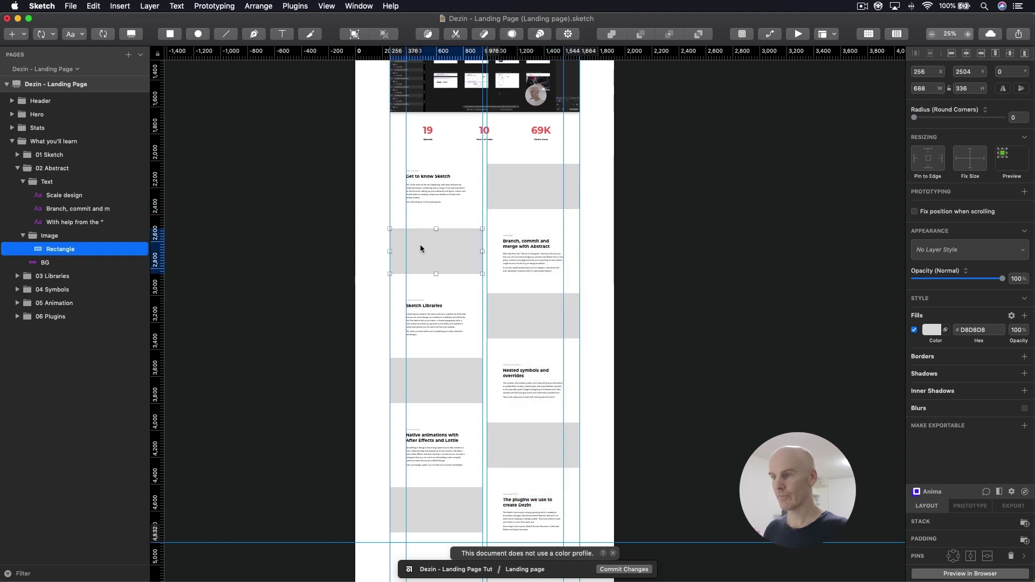
right_click(420, 244)
click(443, 559)
click(516, 311)
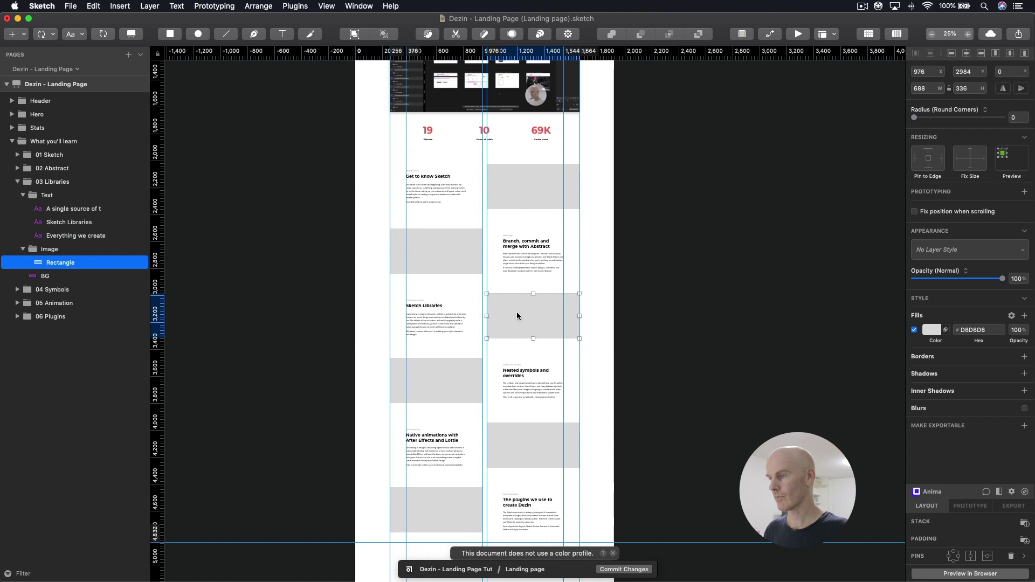
right_click(517, 312)
click(539, 561)
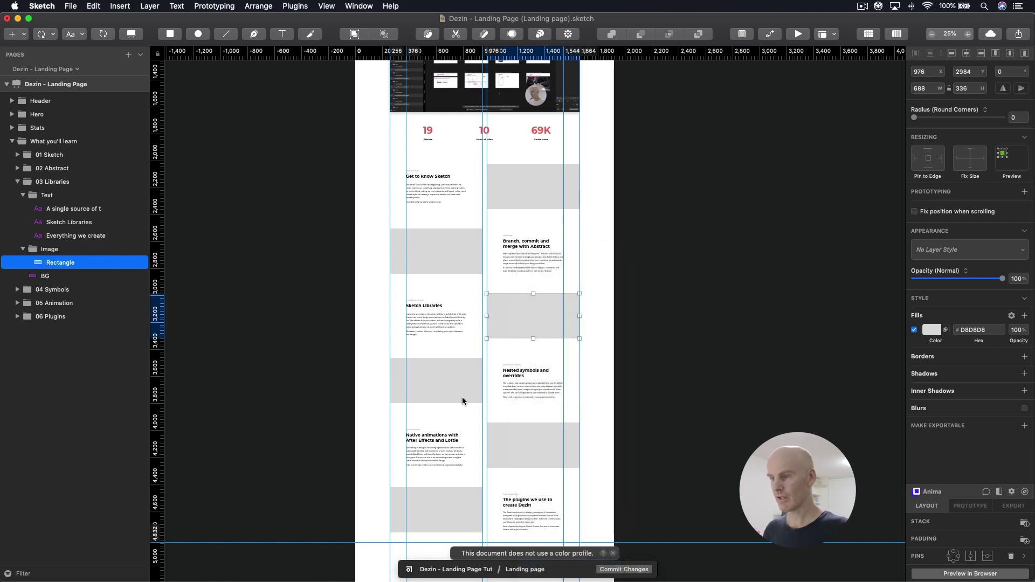
Toggle Mask on the grey image rectangles of the 04 Symbols, 05 Animation and 06 Plugins blocks
click(451, 386)
right_click(438, 383)
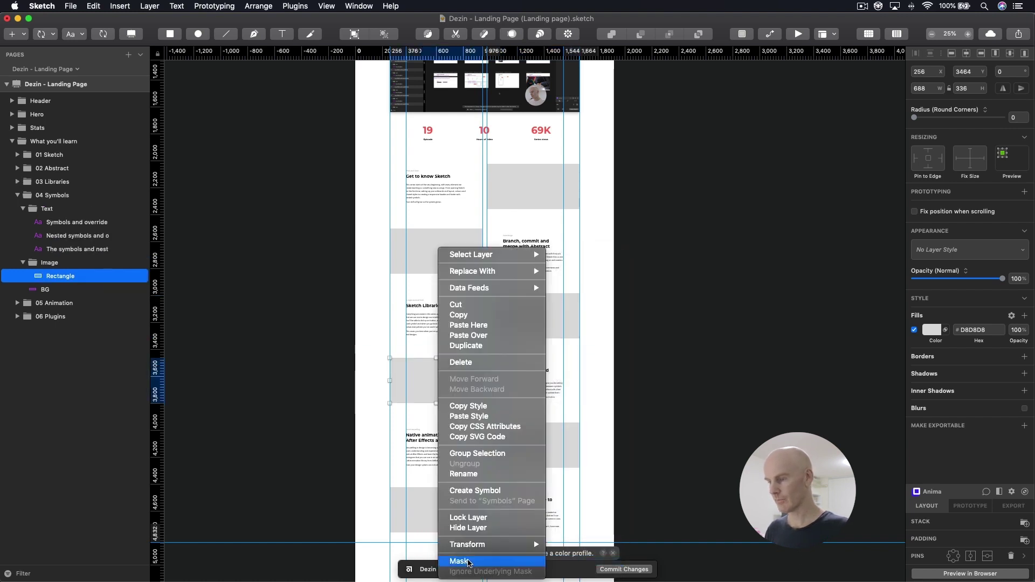
click(456, 562)
click(540, 441)
right_click(540, 438)
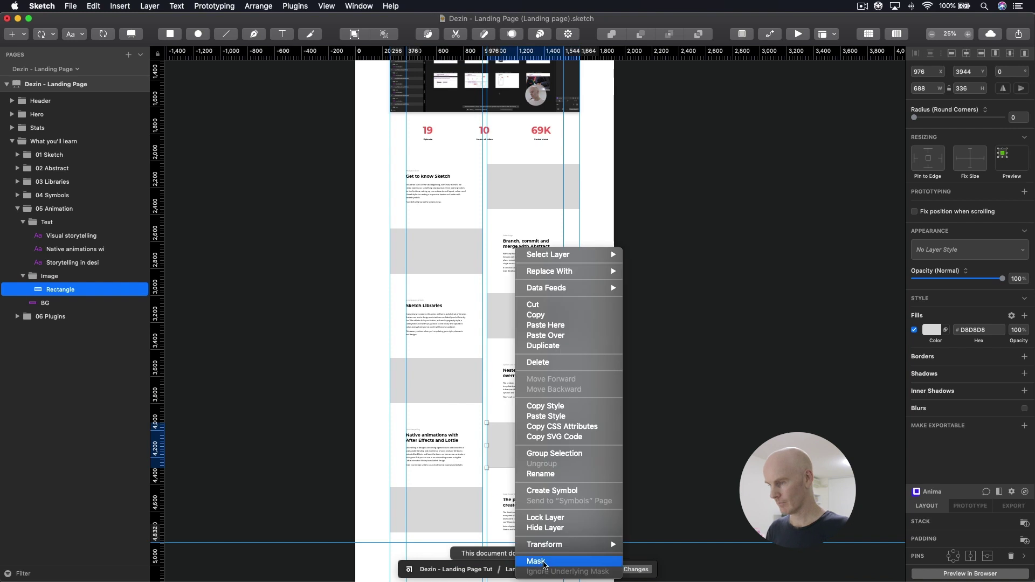
click(534, 561)
click(431, 507)
right_click(431, 509)
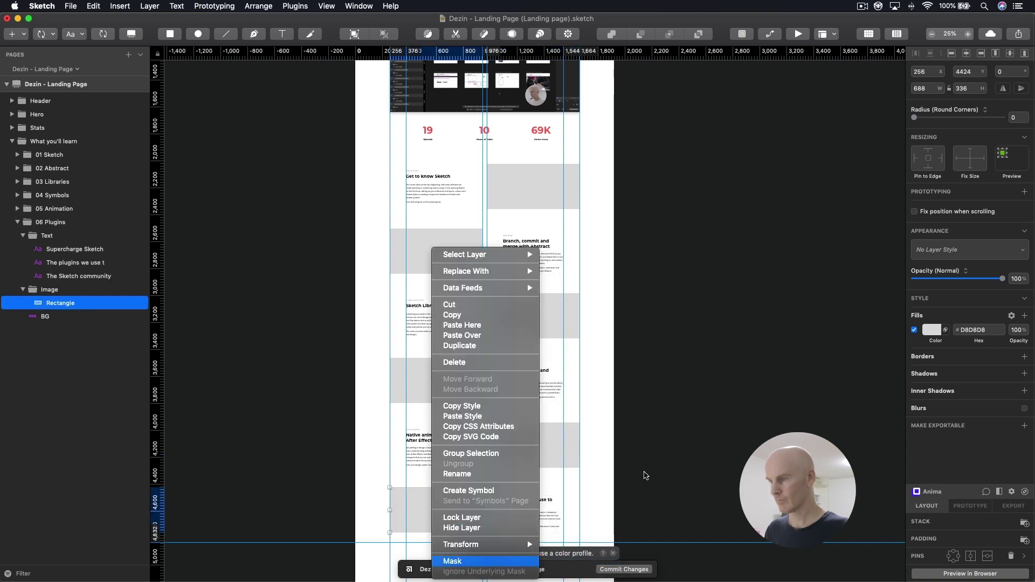
click(445, 561)
Apply the L5 surface shape style from the Design System - Global library to all six grey image rectangles together
click(526, 186)
shift+click(531, 317)
shift+click(469, 372)
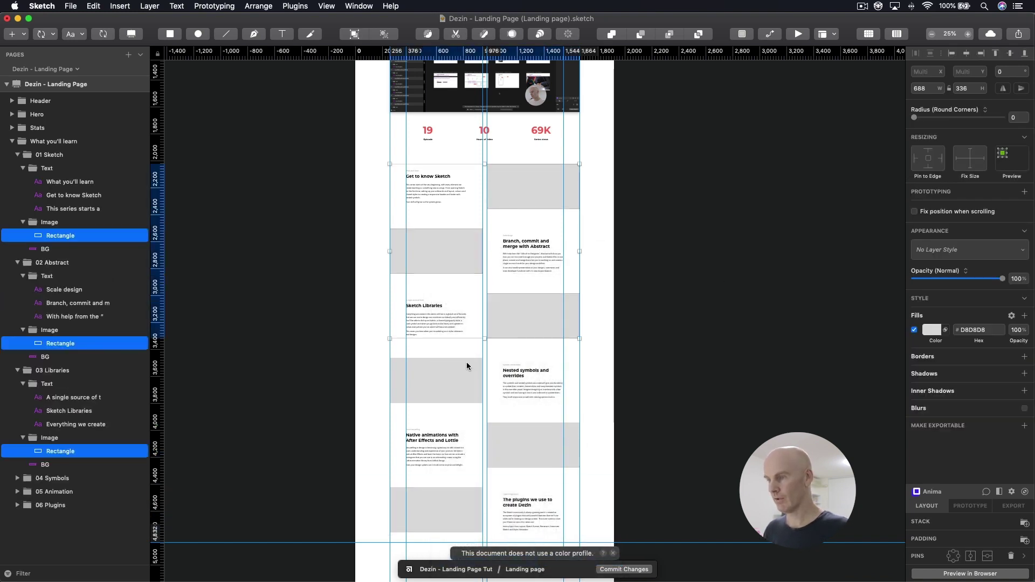
shift+click(522, 441)
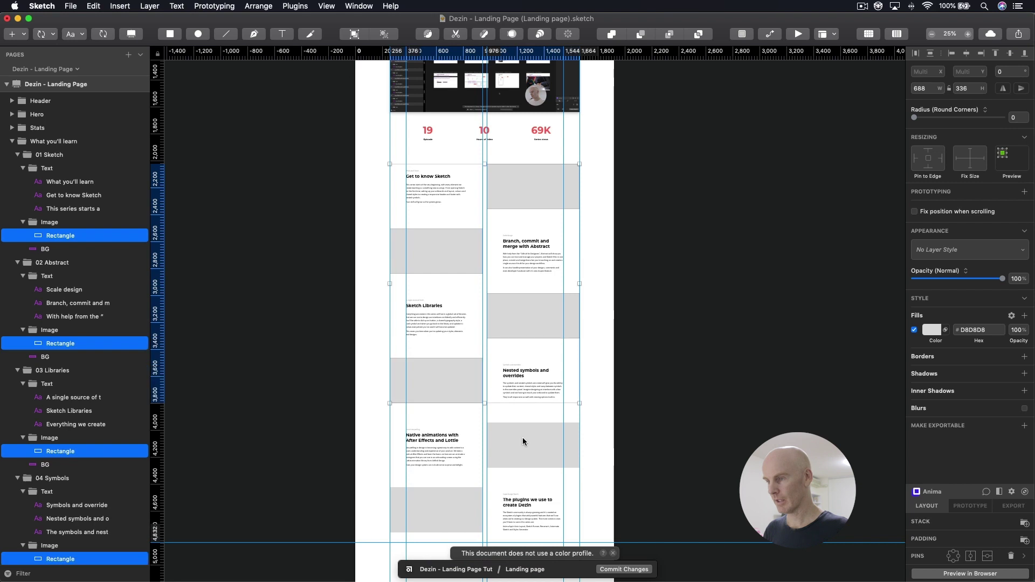
click(924, 256)
mouse_move(909, 281)
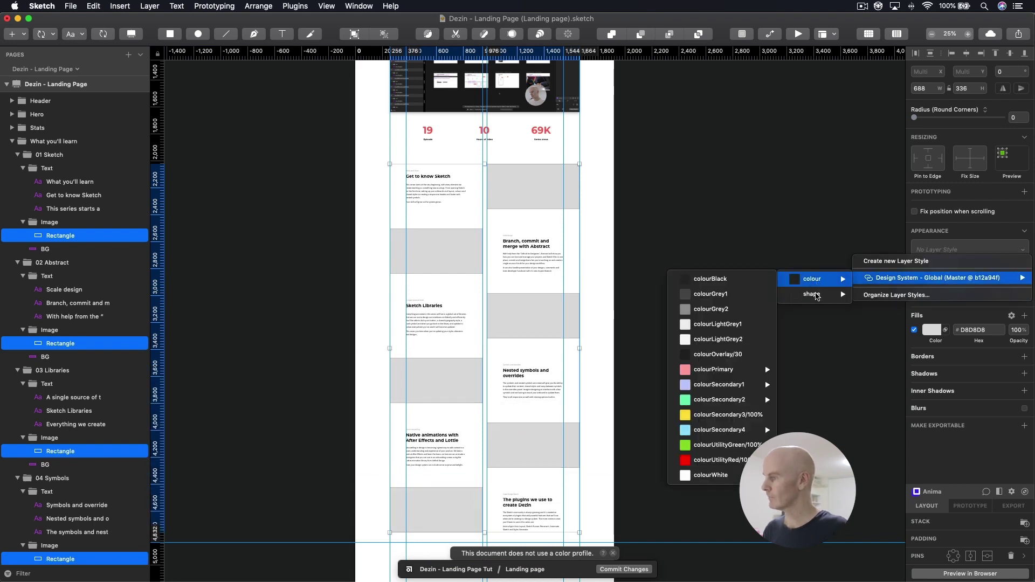
mouse_move(812, 293)
mouse_move(717, 490)
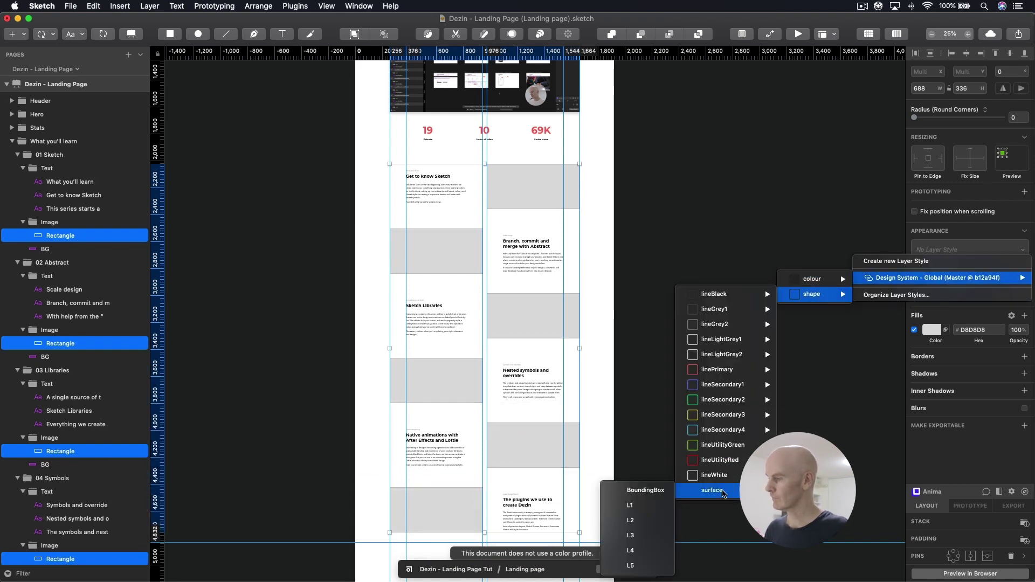
click(630, 565)
click(658, 261)
Batch-rename the six image rectangles to "Shadow" with the Rename It plugin
scroll(620, 227, down, 2)
click(548, 173)
shift+click(460, 215)
shift+click(520, 288)
shift+click(443, 350)
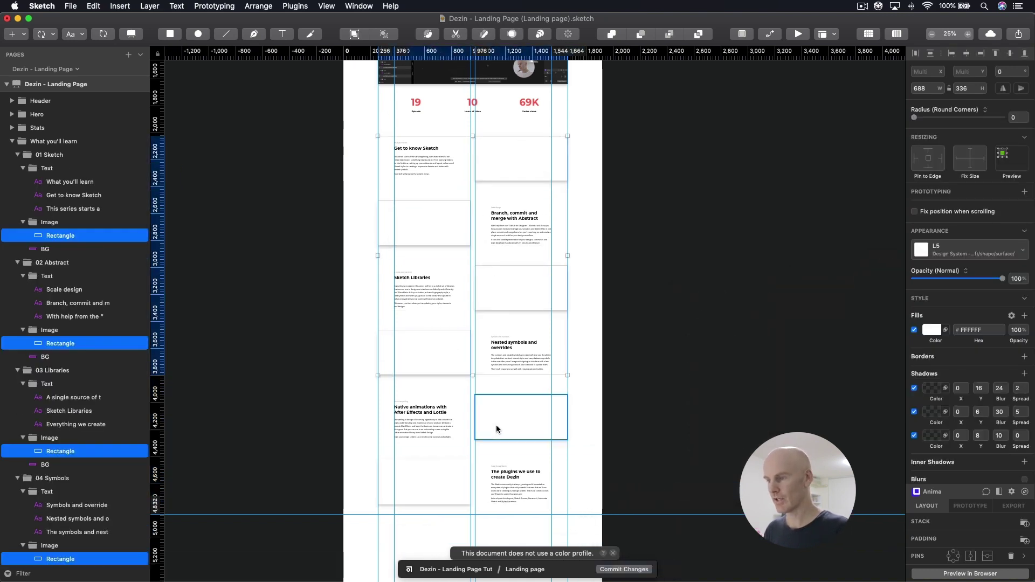
shift+click(493, 418)
shift+click(431, 474)
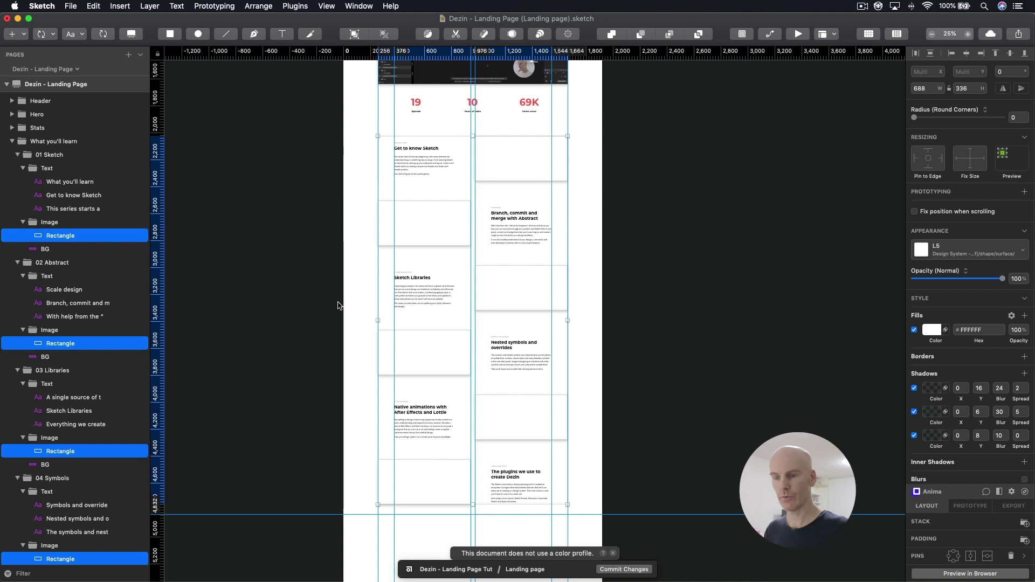
click(258, 9)
mouse_move(295, 6)
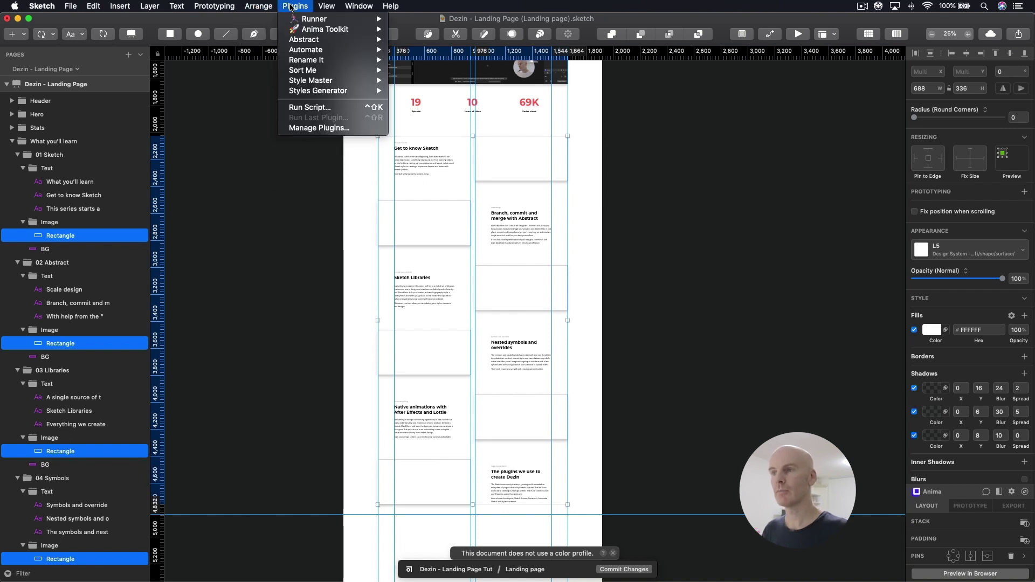
mouse_move(323, 60)
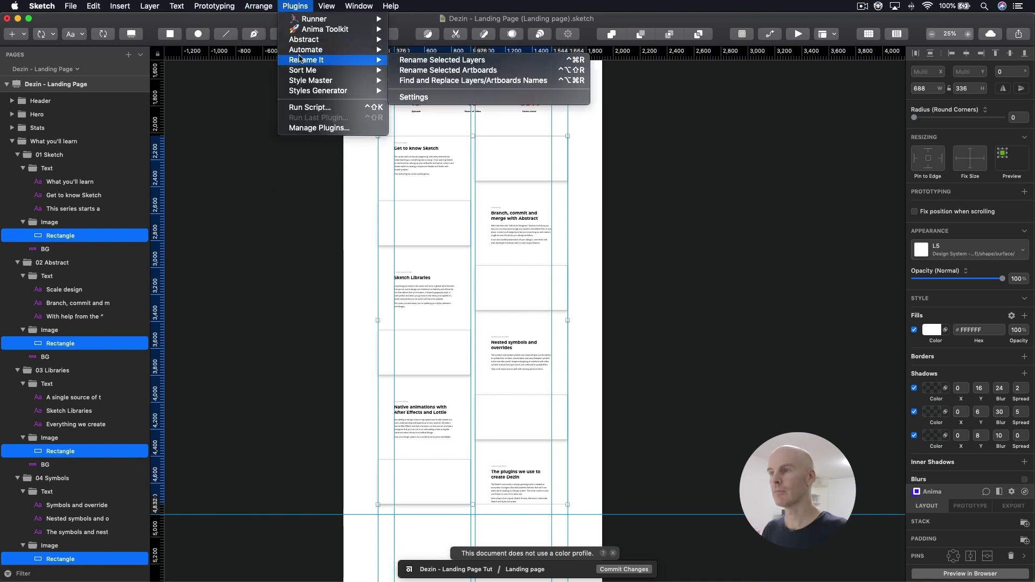
click(457, 60)
text(Shadow)
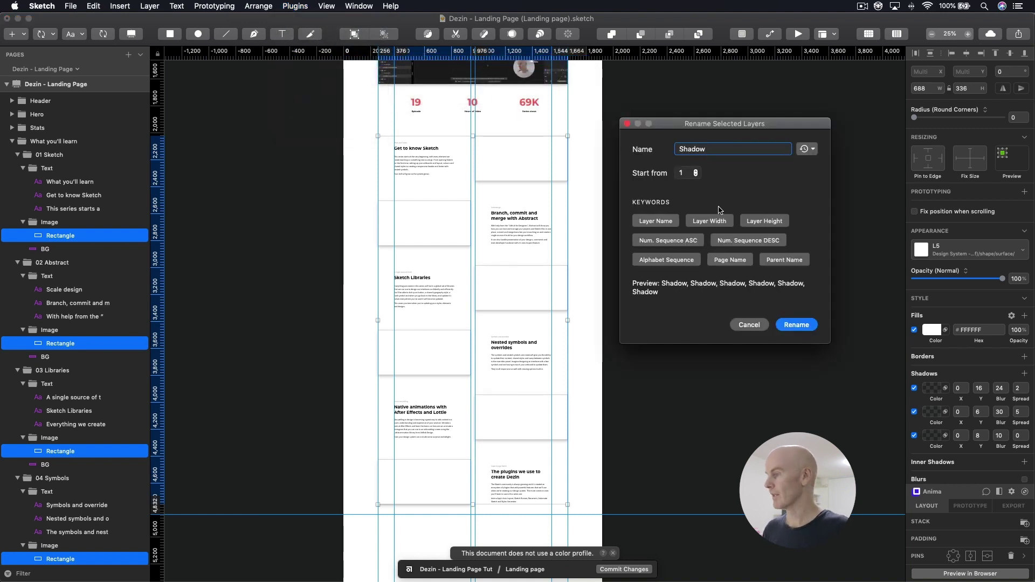
click(797, 325)
key(Escape)
Resize the 01 Sketch block's Shadow rectangle to 616 wide by 384 high
click(531, 163)
key(super+plus)
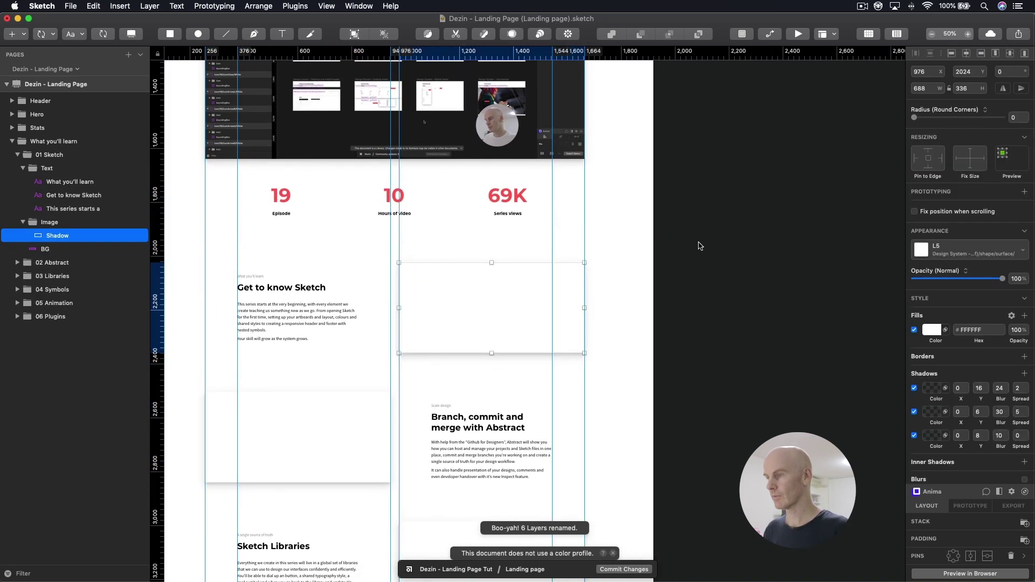
click(699, 246)
click(470, 288)
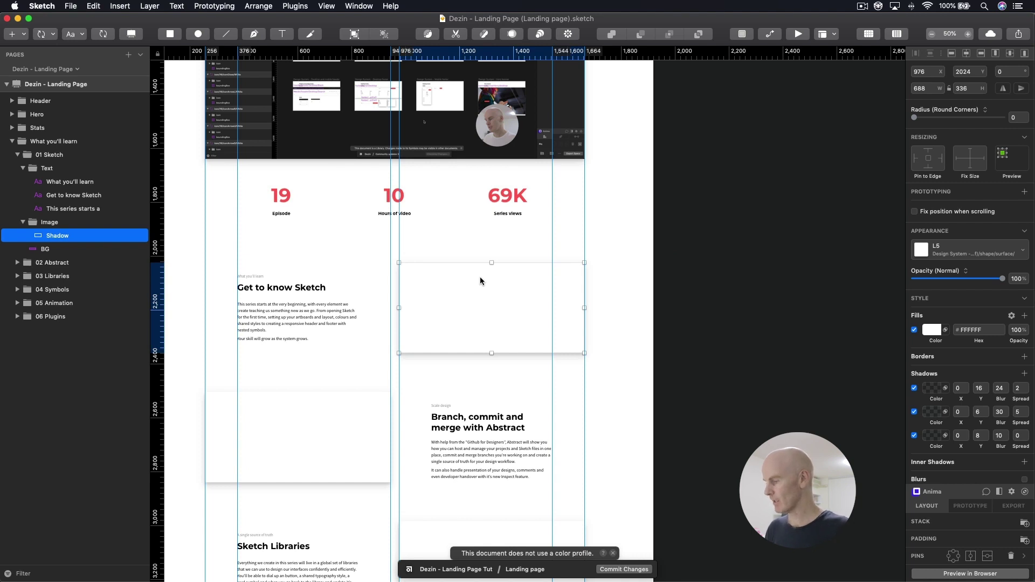
click(927, 89)
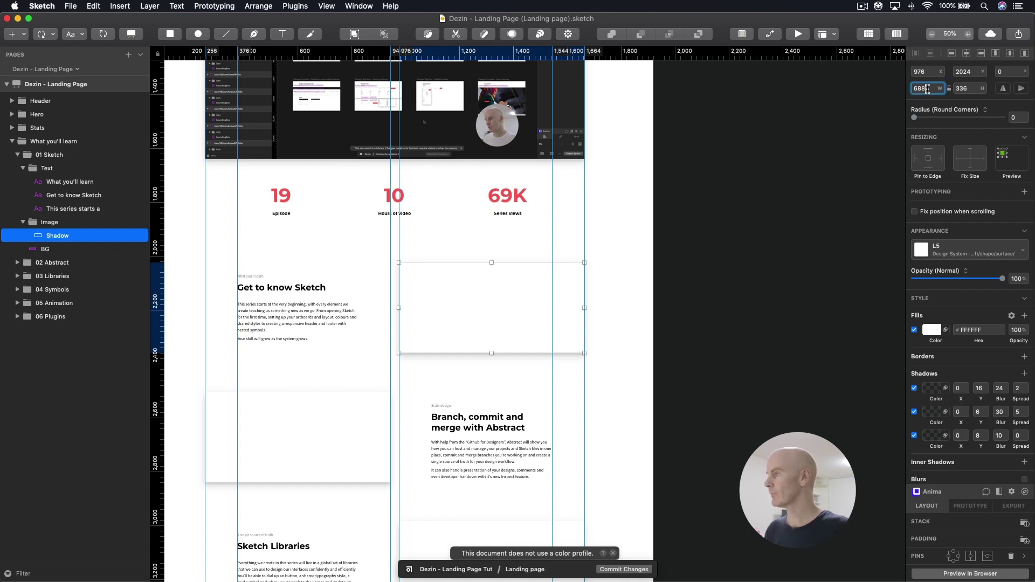
text(616)
key(Tab)
text(384)
key(Return)
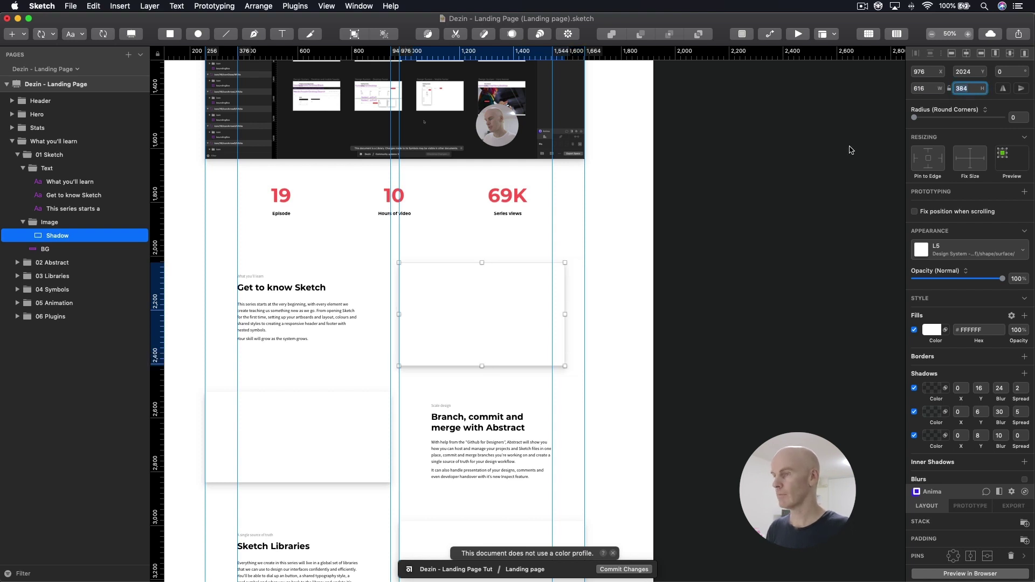
click(720, 285)
Position the 01 Sketch block's Shadow rectangle at X 1024, Y 2000
click(486, 297)
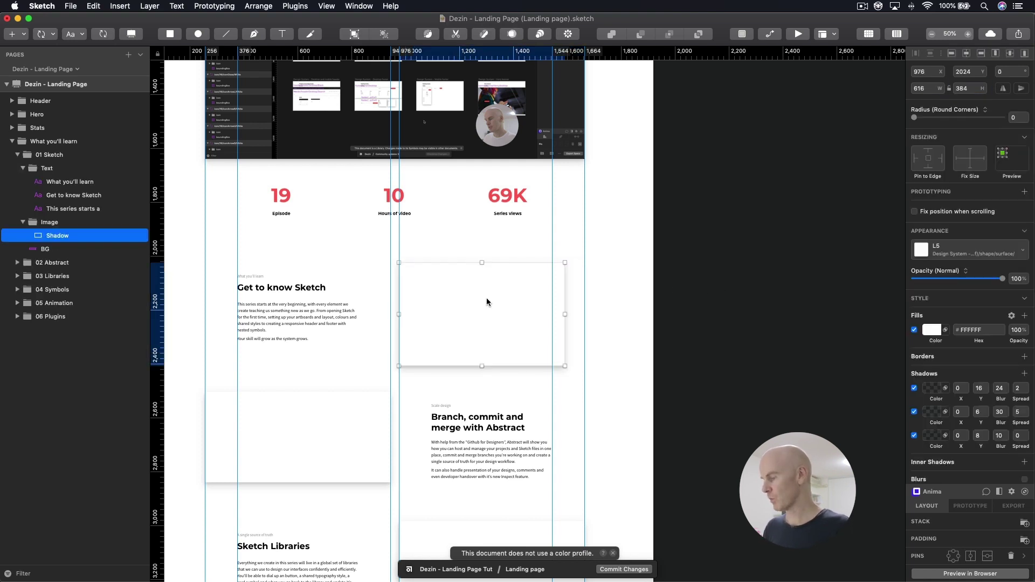
click(927, 71)
text(1024)
key(Tab)
text(2000)
key(Return)
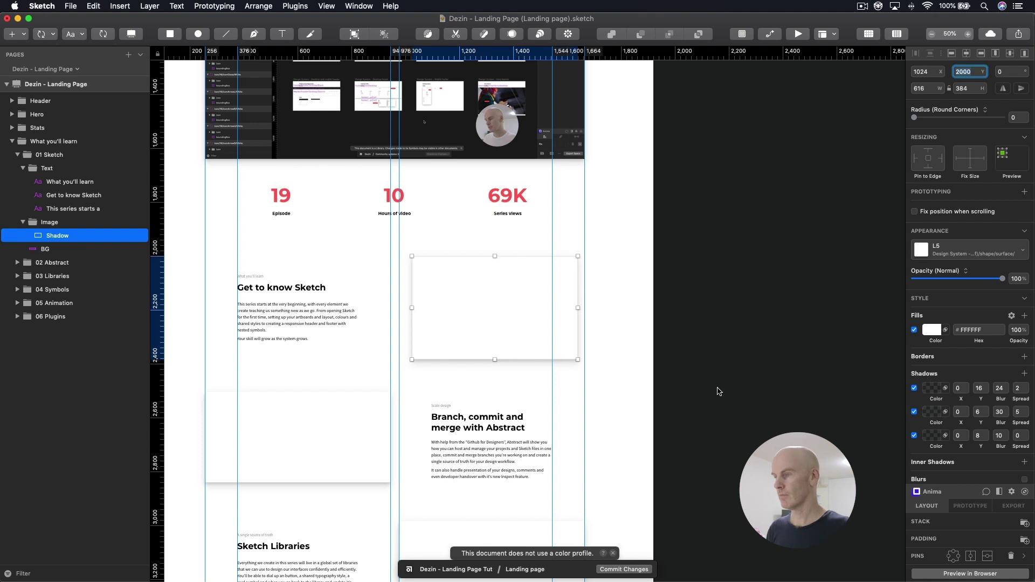
click(701, 383)
Resize the 02 Abstract block's Shadow rectangle to 608 wide by 384 high
drag(701, 383, 778, 231)
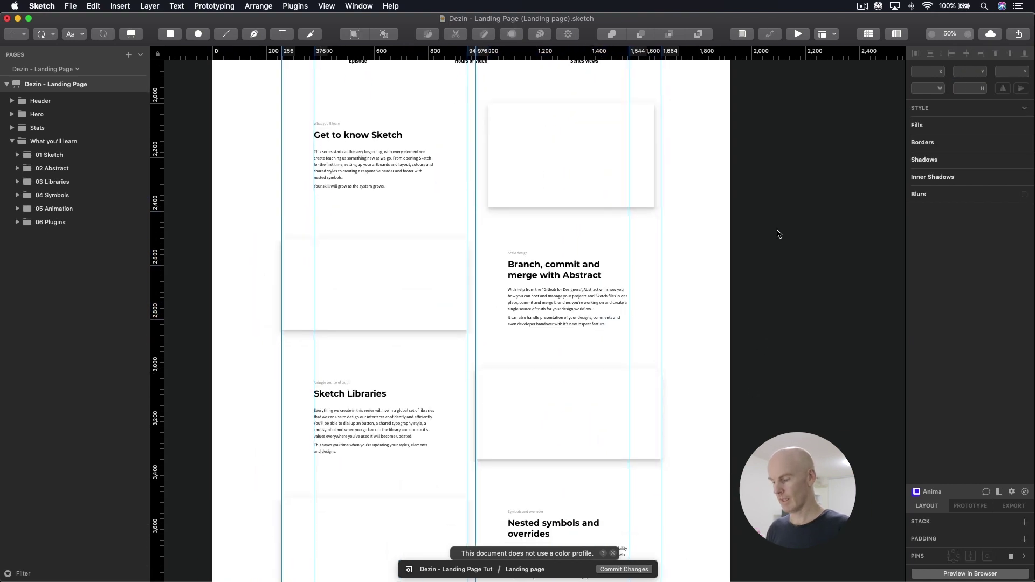
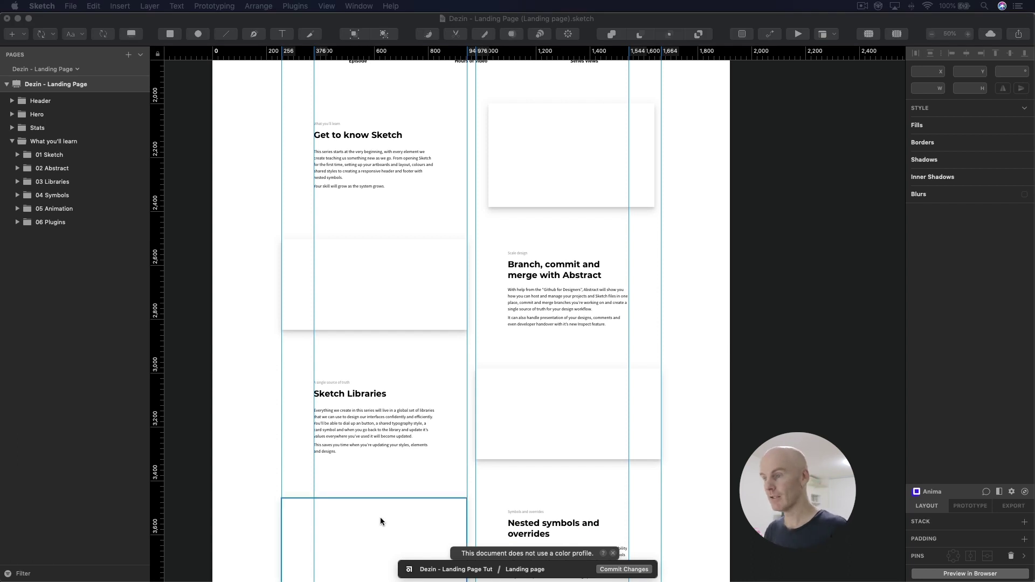
click(364, 266)
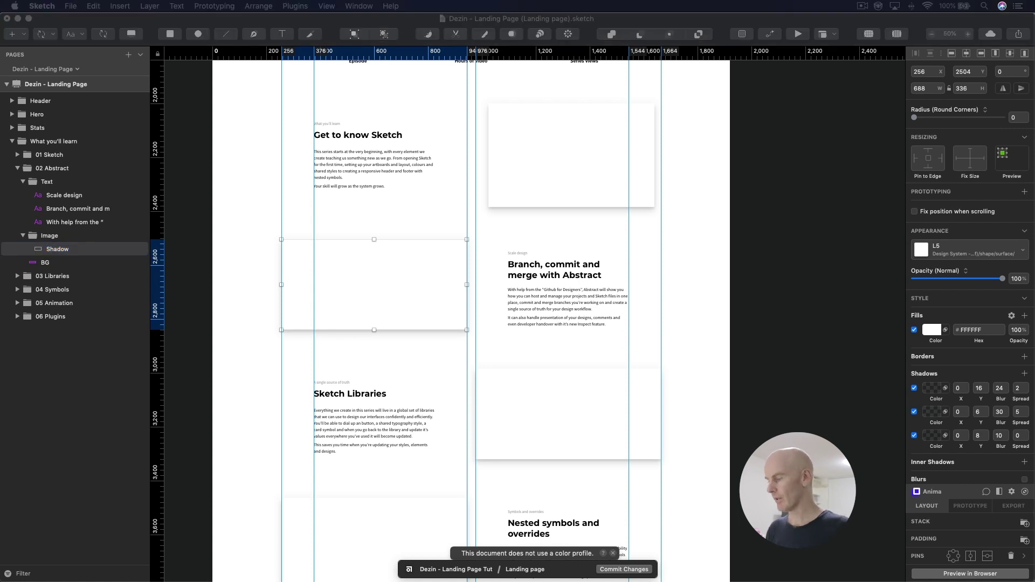
click(926, 88)
text(608)
key(Tab)
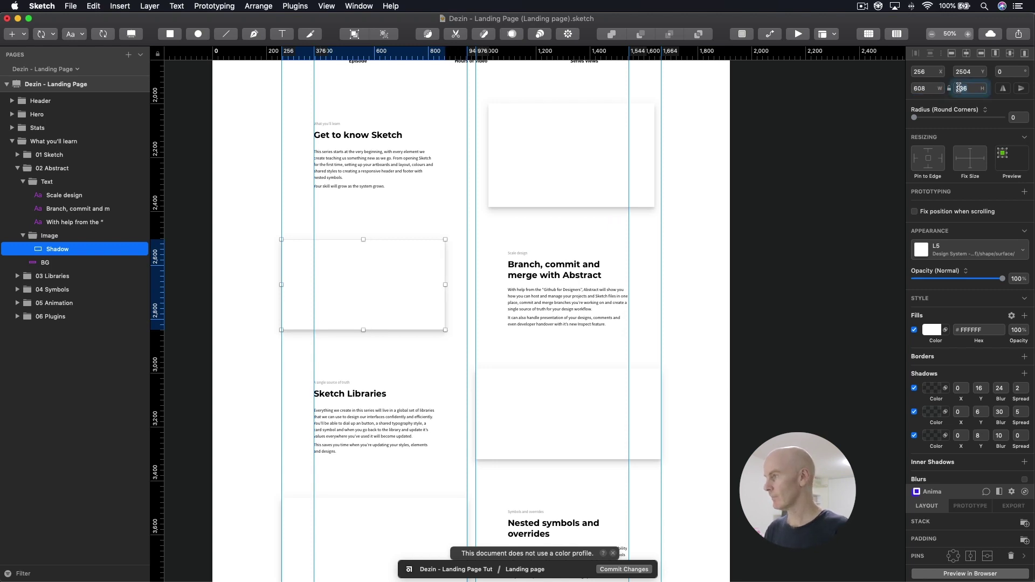
text(3)
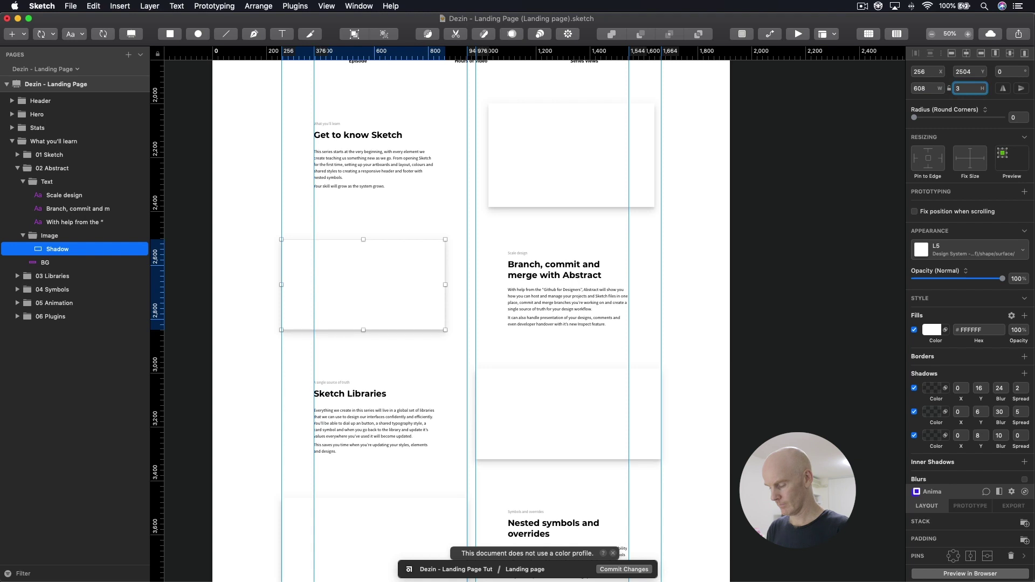
text(84)
click(793, 309)
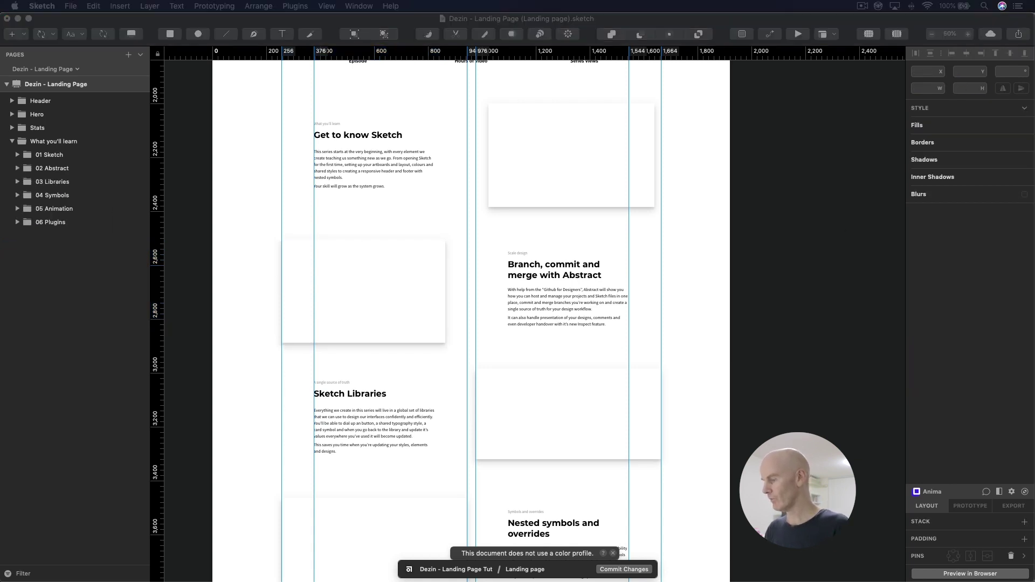
Position the 02 Abstract block's Shadow rectangle at X 288, Y 2484
click(444, 290)
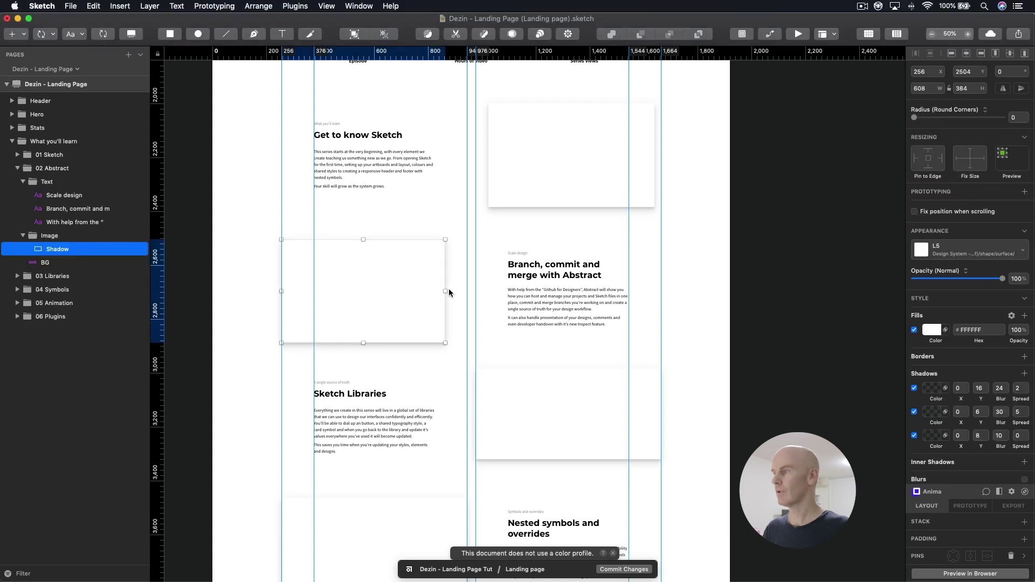
click(924, 72)
text(288)
key(Tab)
text(2)
text(484)
click(749, 135)
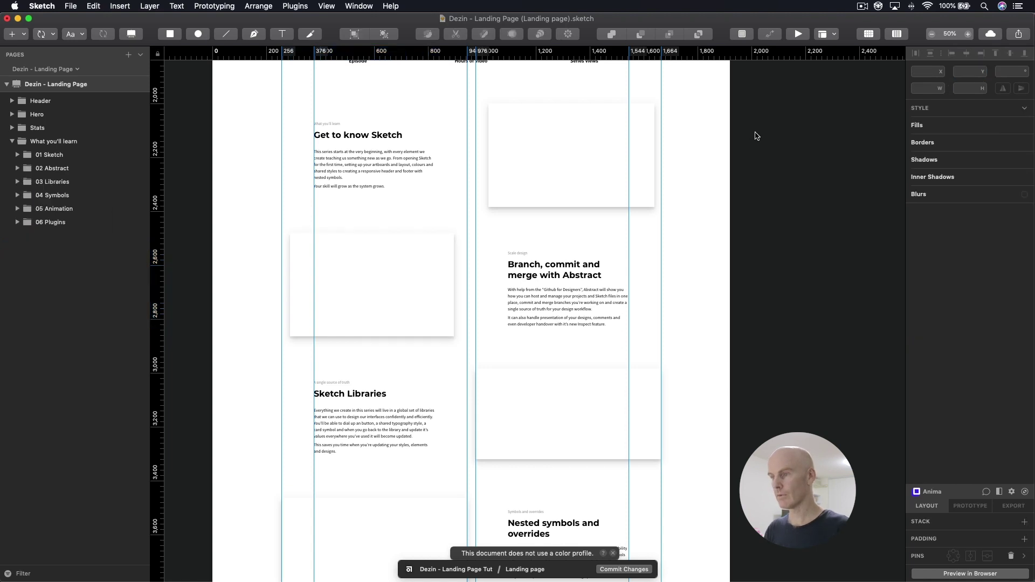
Resize the 03 Libraries block's Shadow rectangle to 212 wide by 400 high
scroll(795, 271, down, 5)
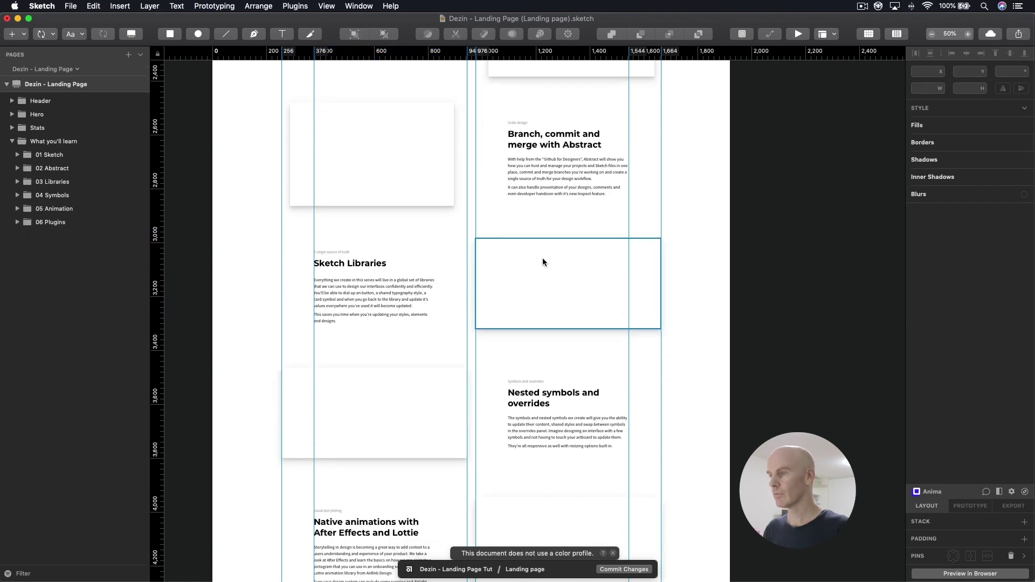
click(543, 258)
click(760, 273)
click(481, 241)
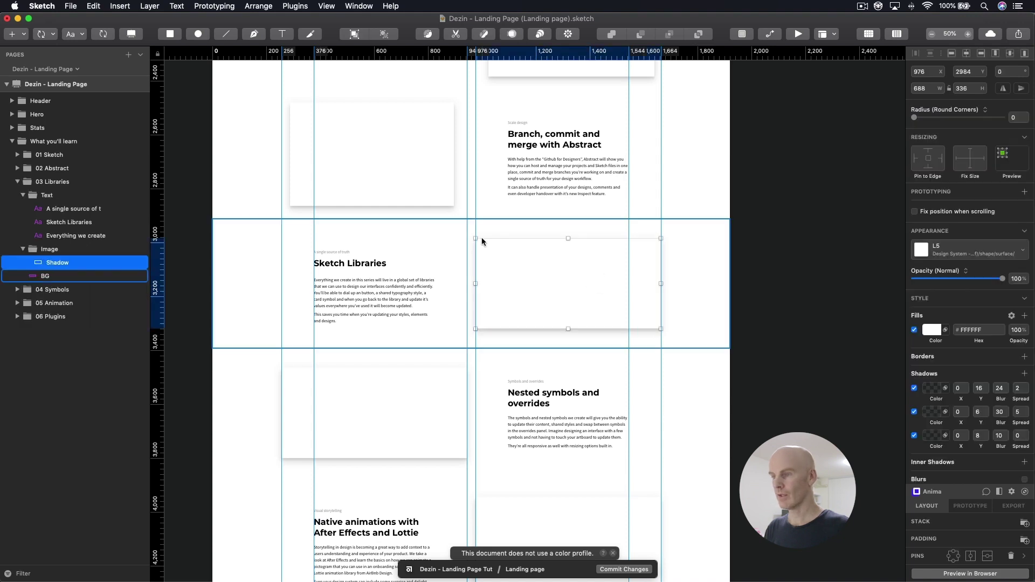
click(926, 88)
text(212)
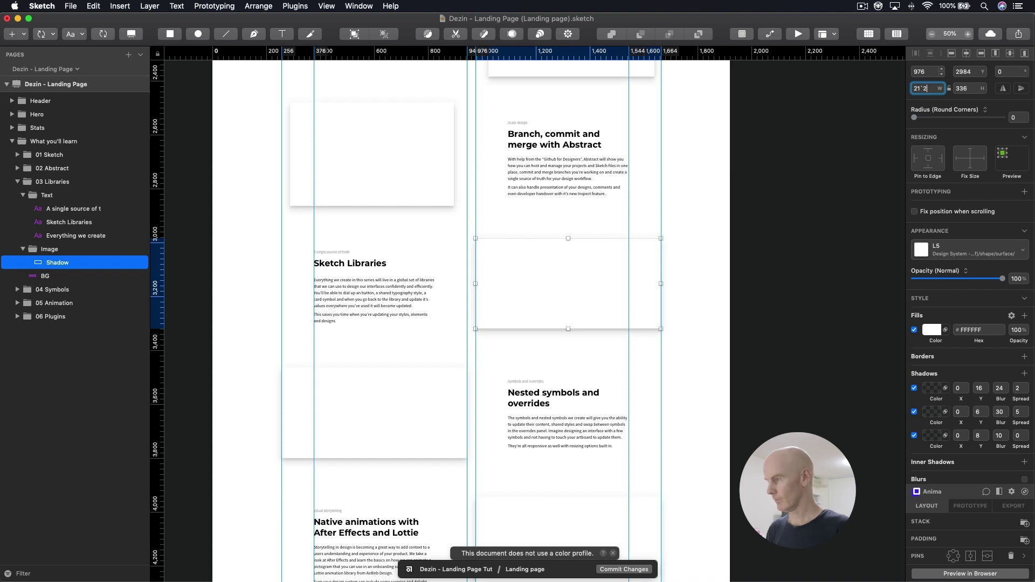
key(BackSpace)
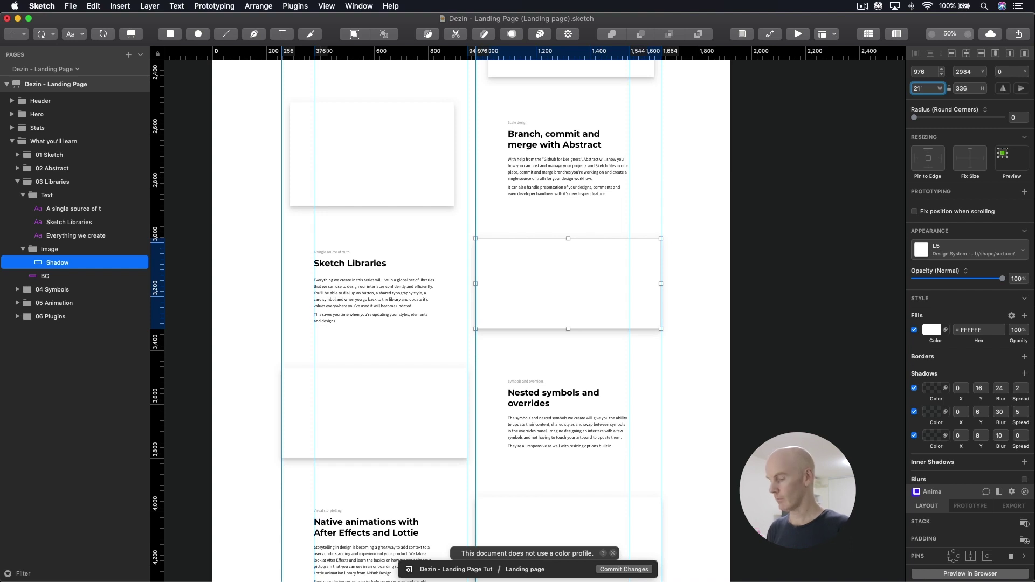
text(2)
key(Tab)
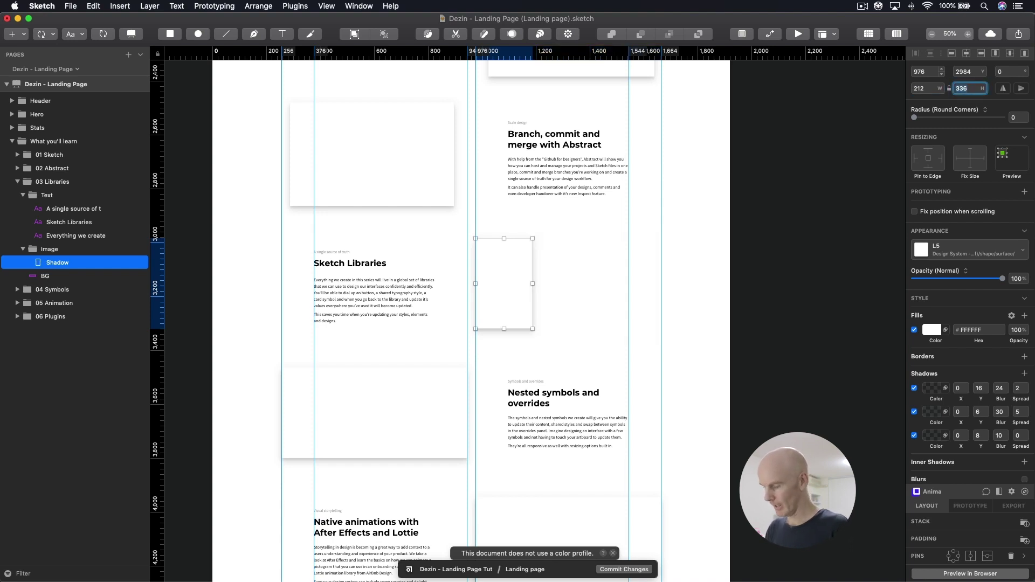
text(400)
key(Return)
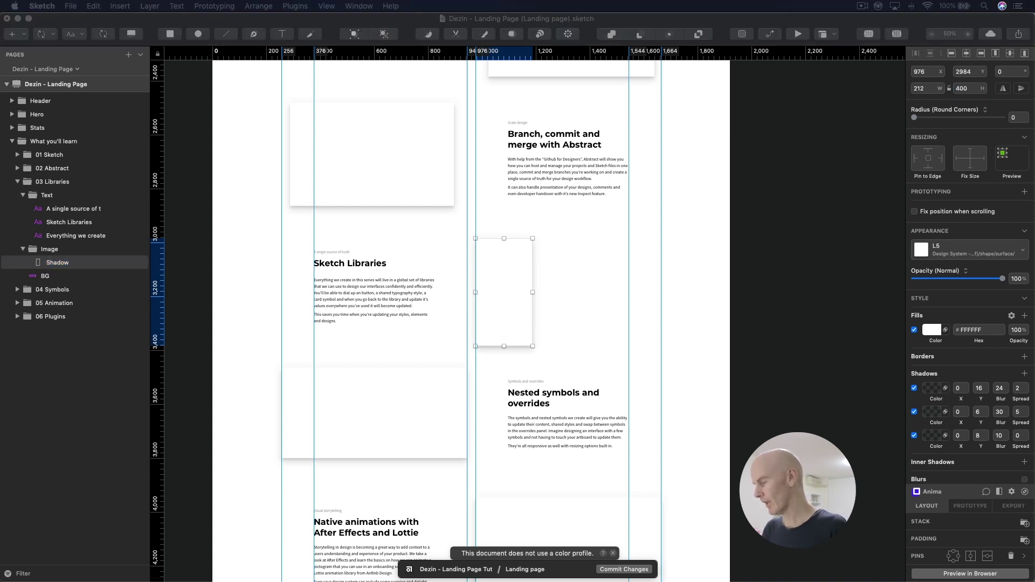
Position the 03 Libraries block's Shadow rectangle at X 1208, Y 2964
click(471, 268)
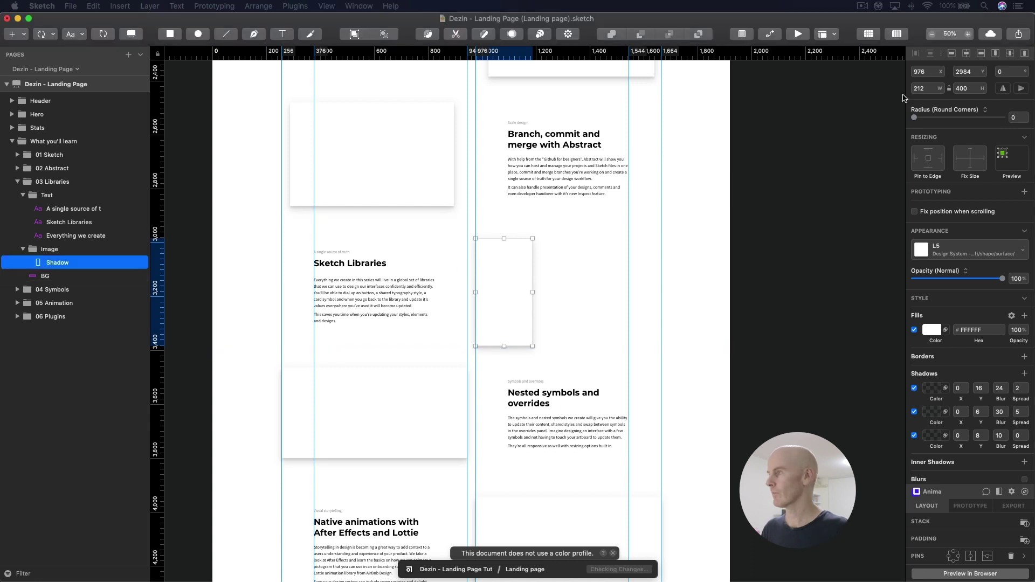
click(929, 68)
text(1208)
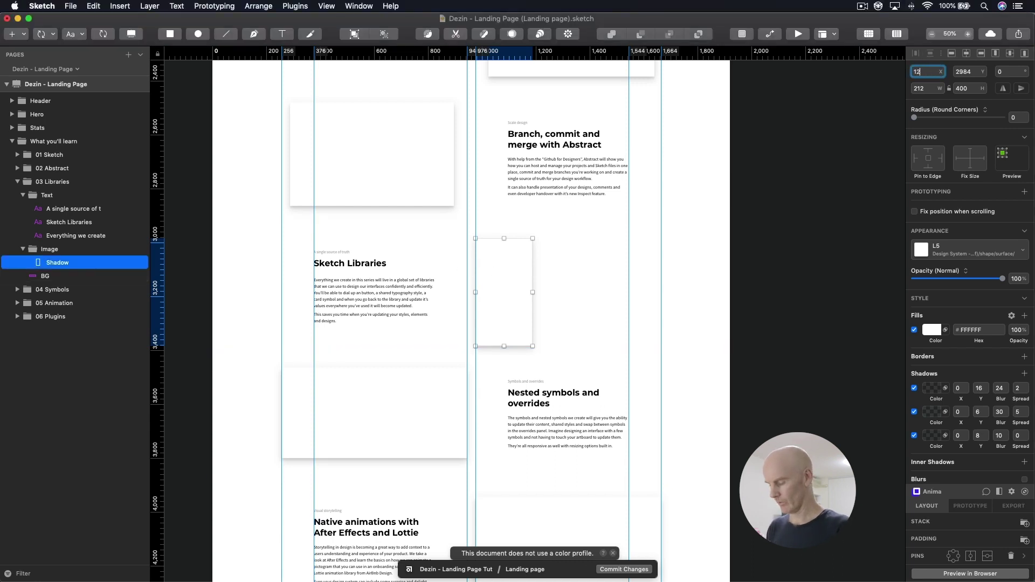
key(Tab)
text(2964)
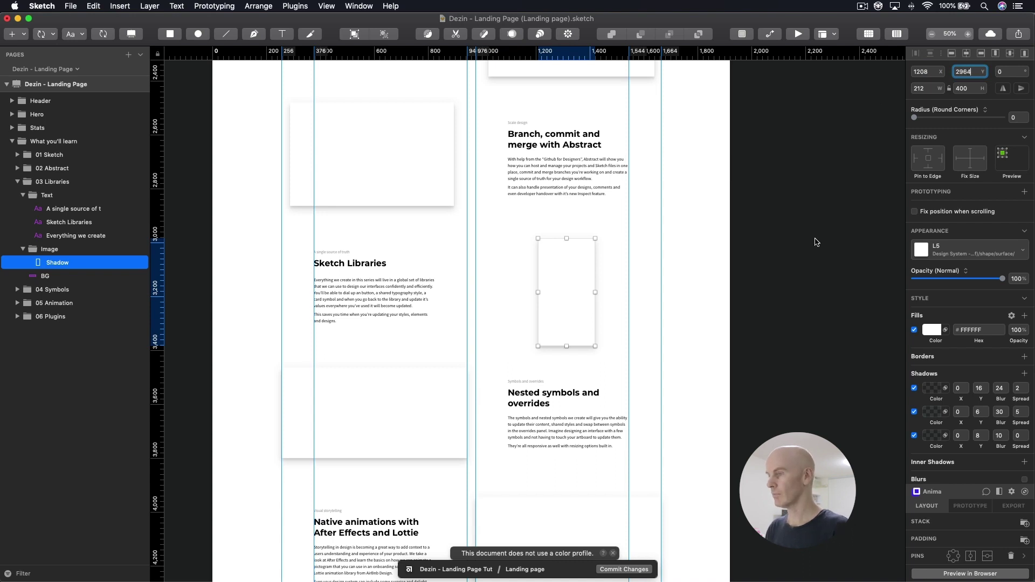
click(817, 242)
Resize the 04 Symbols block's Shadow rectangle to 236 wide by 472 high
scroll(755, 248, down, 5)
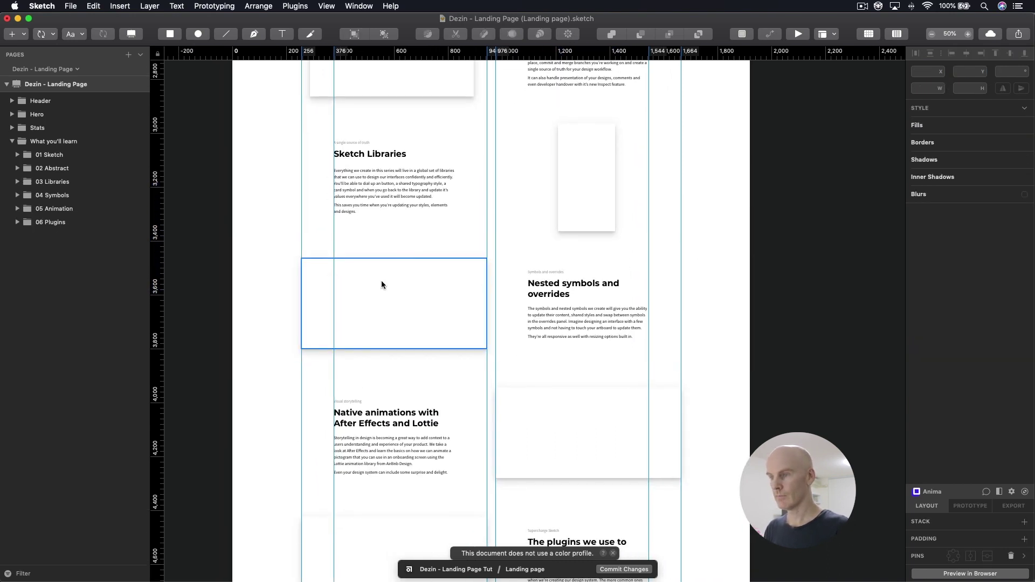
click(381, 280)
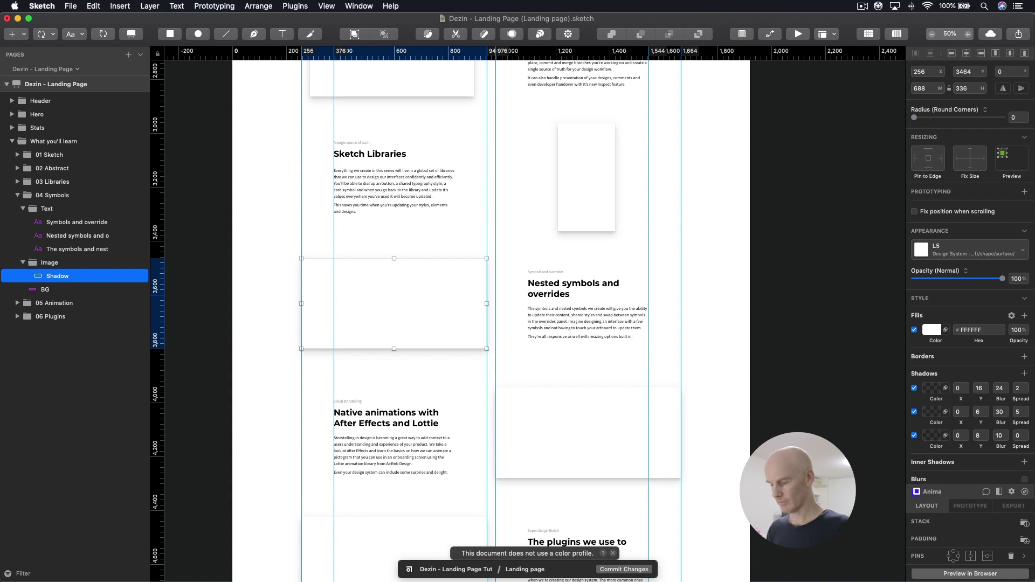
key(super+Tab)
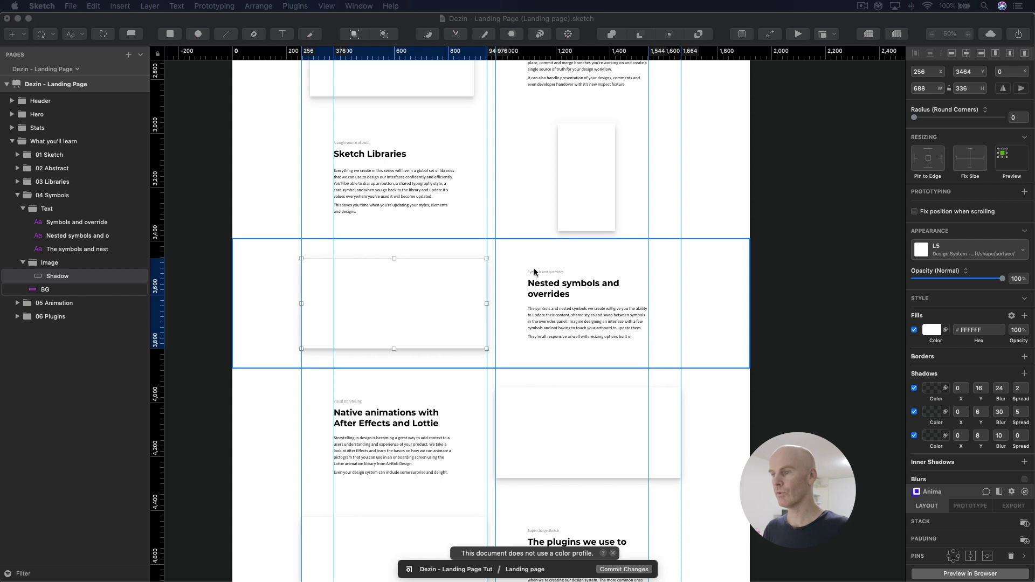
key(super+Tab)
click(930, 89)
text(236)
key(Tab)
text(472)
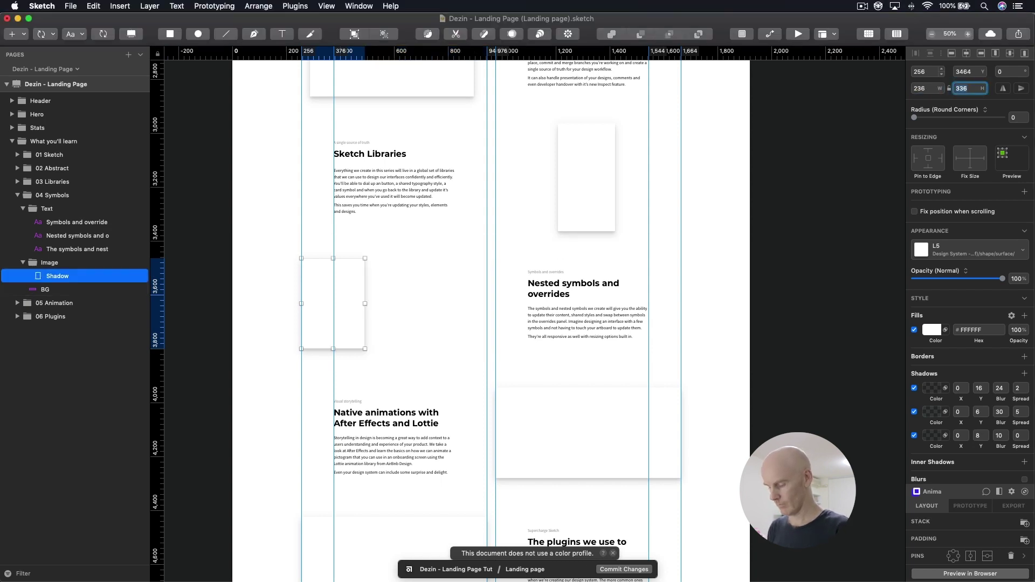
key(Return)
click(831, 168)
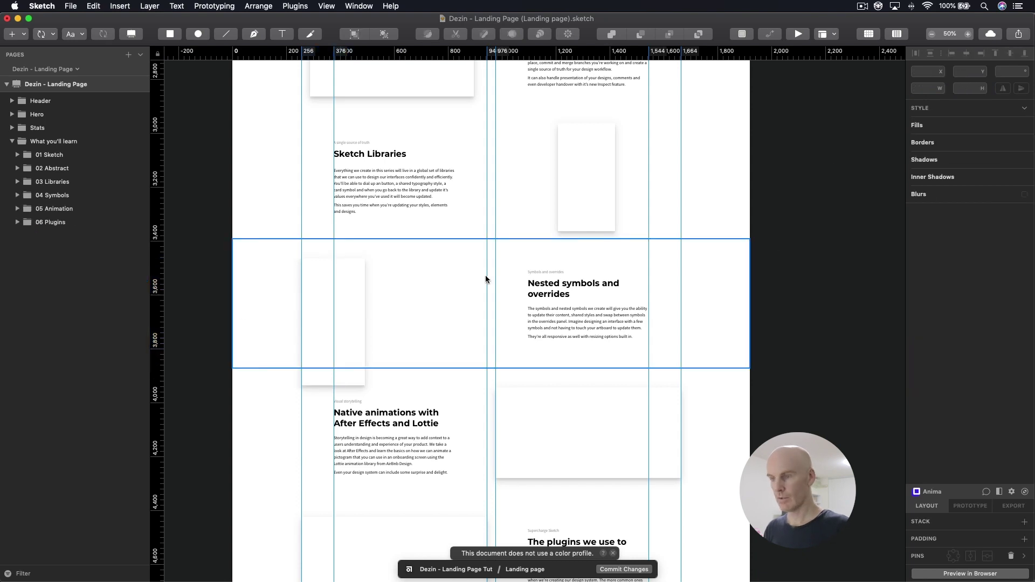
Position the 04 Symbols block's Shadow rectangle at X 656, Y 3408
click(313, 302)
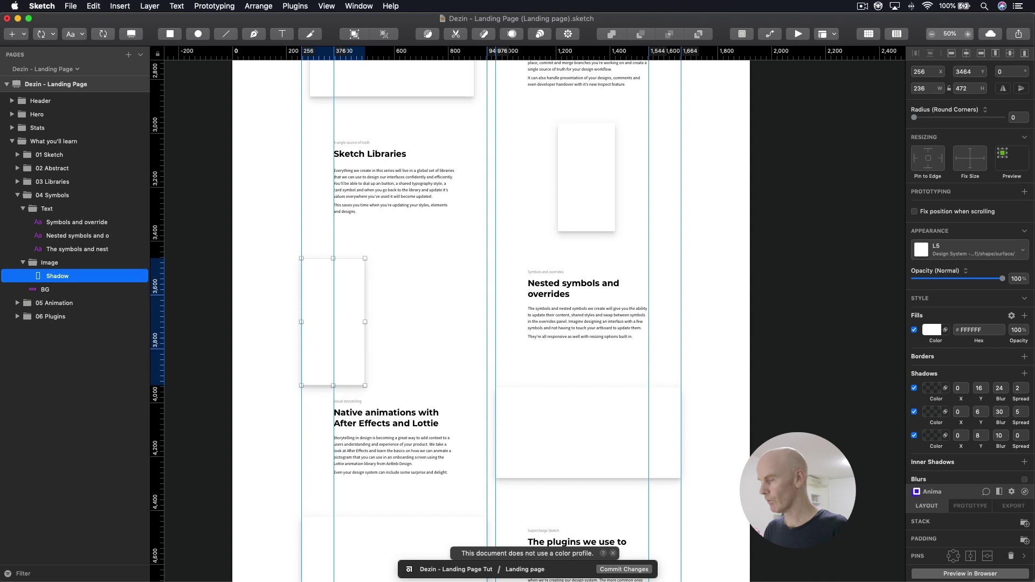
click(925, 73)
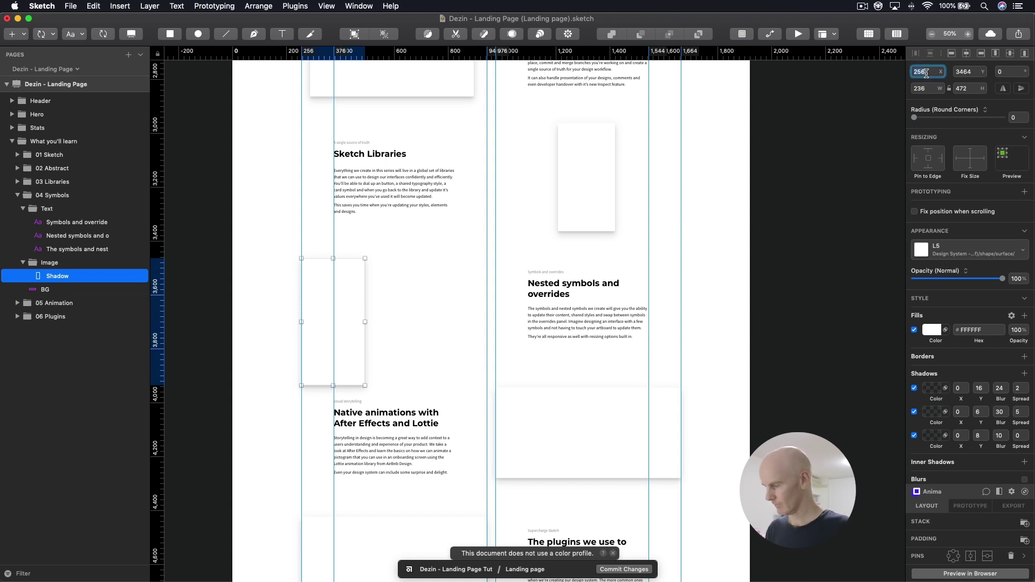
text(656)
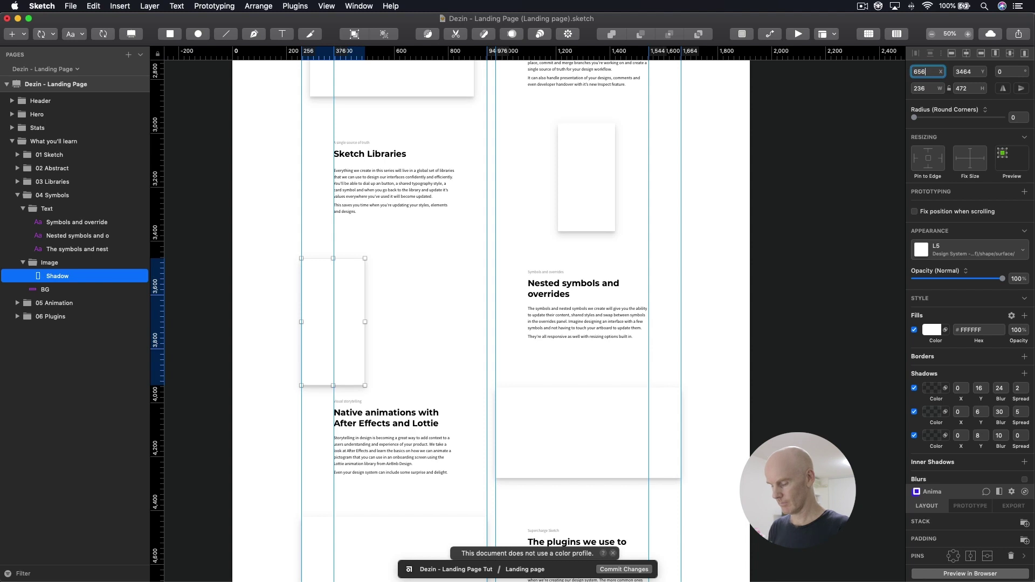
key(Tab)
text(2408)
key(Return)
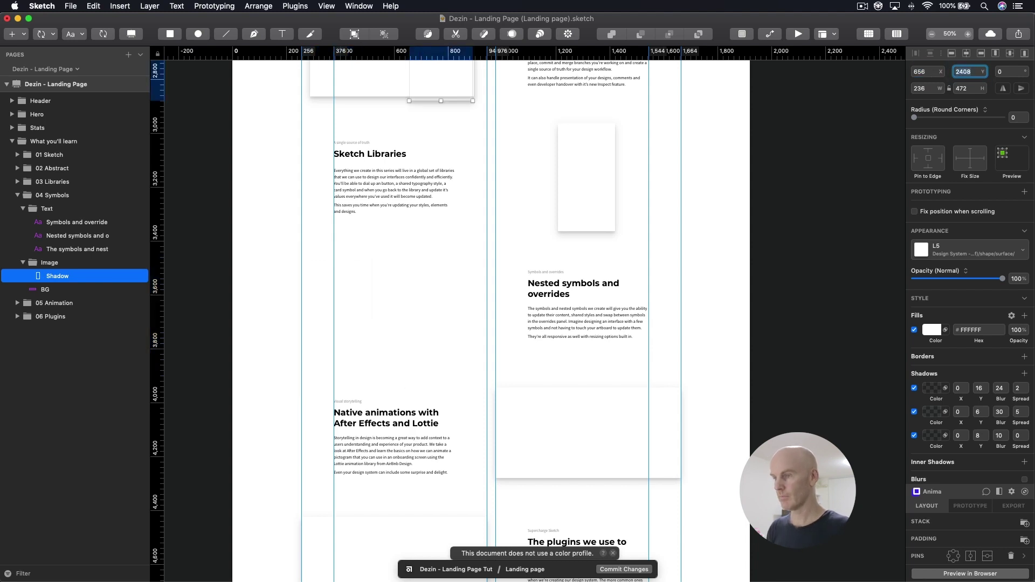
key(BackSpace)
text(0)
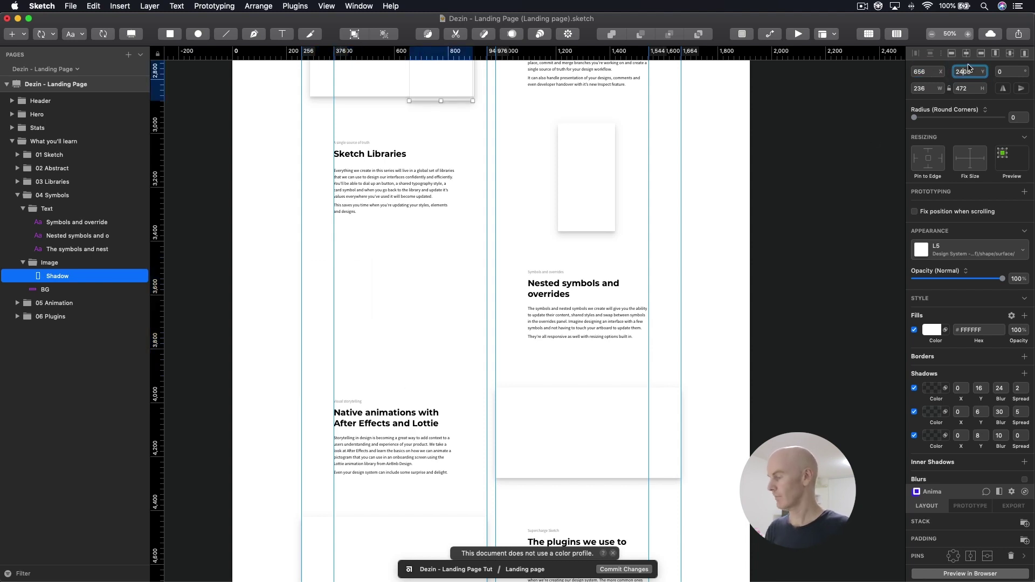
key(BackSpace)
text(3)
key(Return)
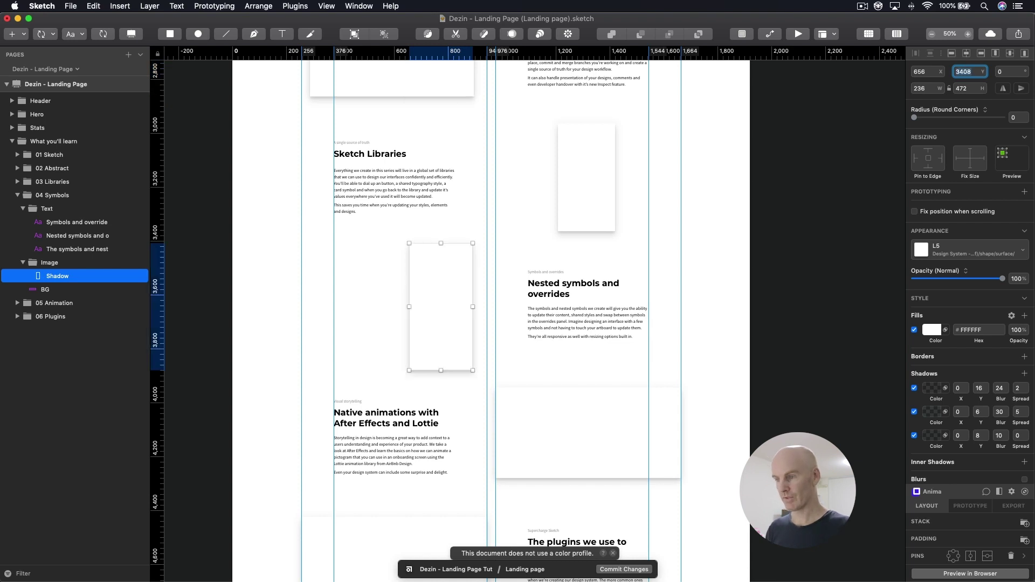
click(809, 300)
Resize the 05 Animation block's Shadow rectangle to 568 wide by 328 high
mouse_move(787, 383)
mouse_down()
mouse_move(760, 251)
mouse_move(769, 219)
mouse_up()
click(538, 259)
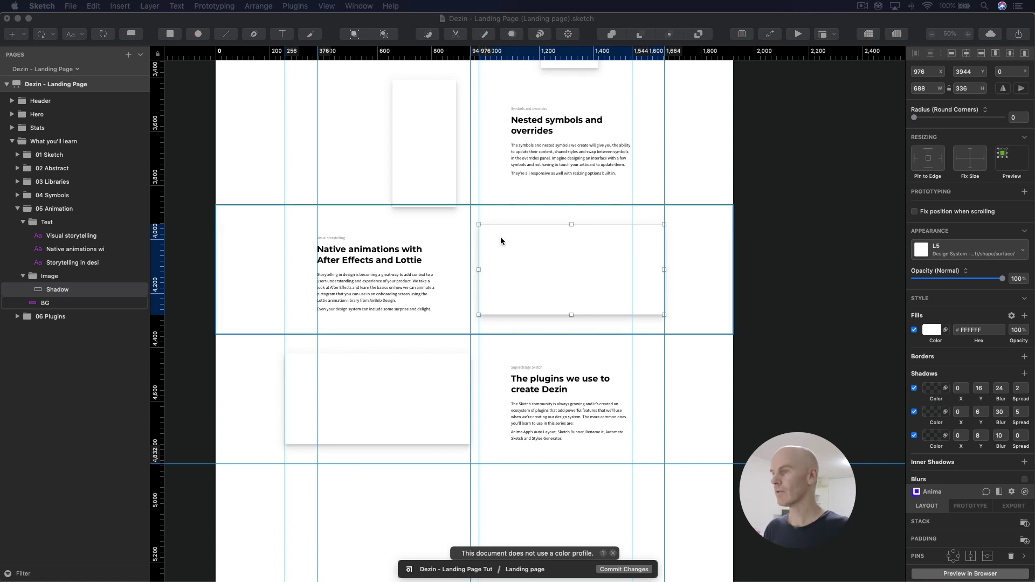
click(533, 237)
click(926, 88)
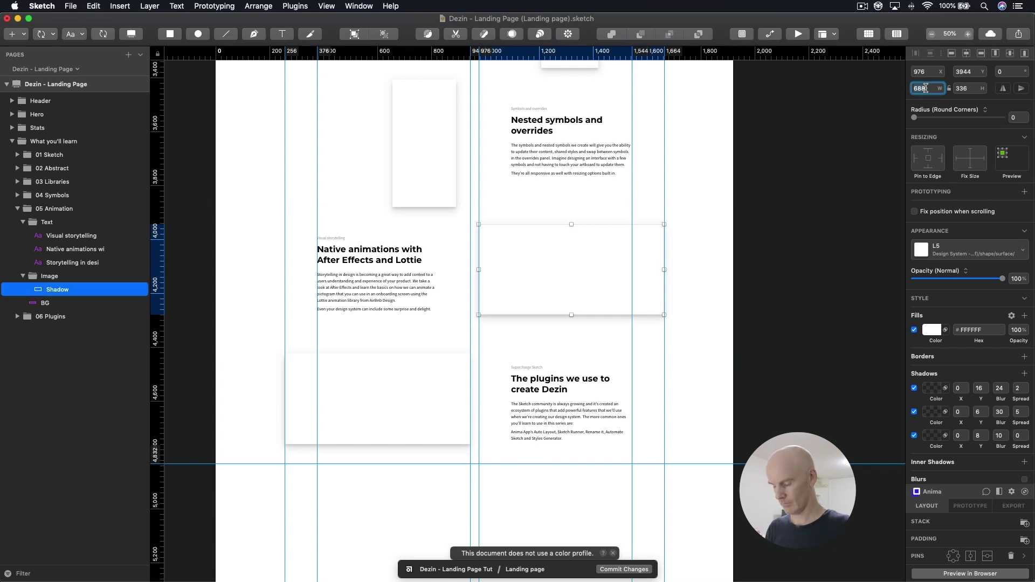
text(568)
key(Tab)
text(32)
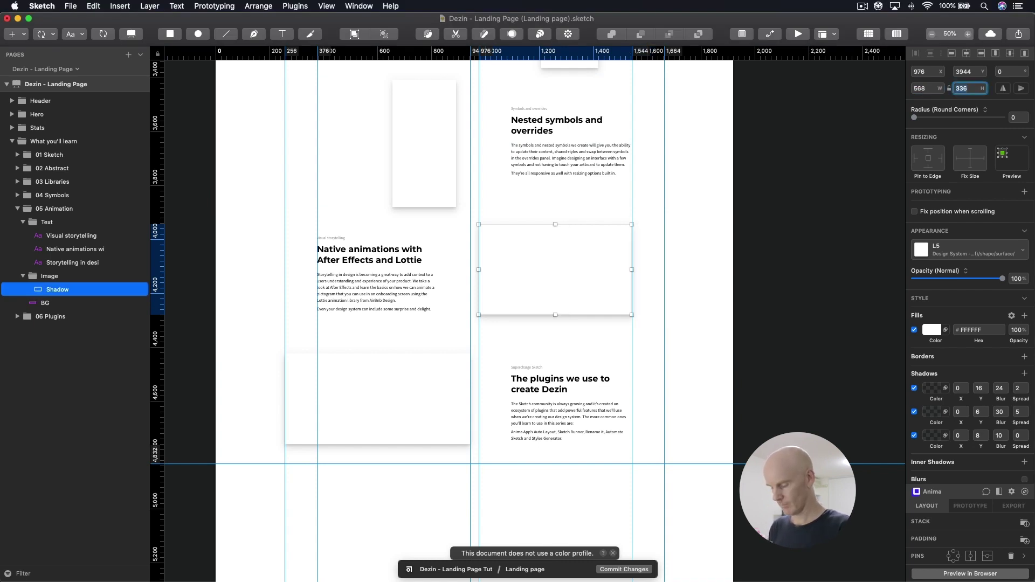
text(8)
key(Return)
key(Escape)
click(581, 264)
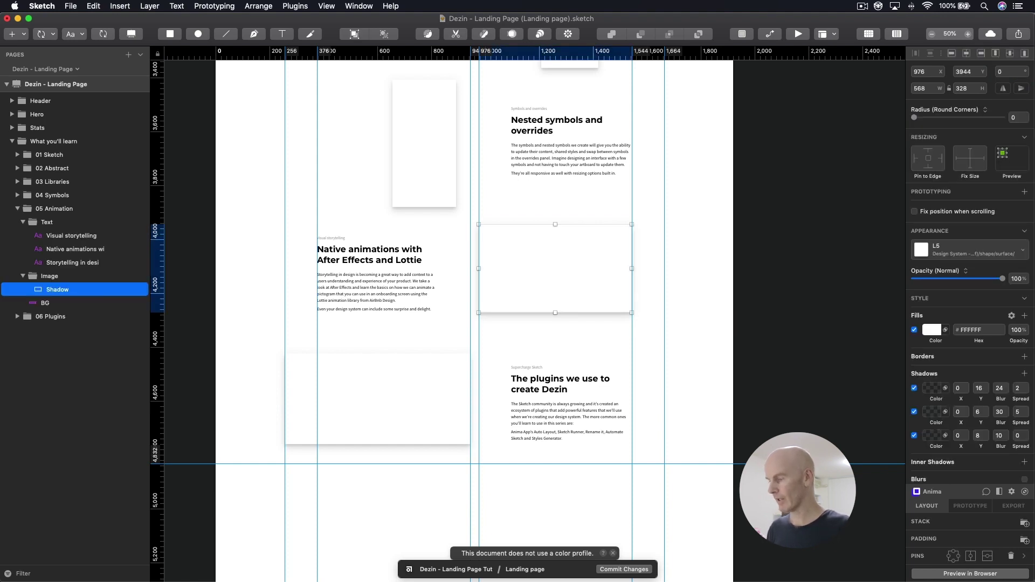
Position the Shadow image placeholder of the 05 Animation section at X 1008, Y 3920
click(930, 71)
text(1008)
key(Tab)
text(3920)
key(Return)
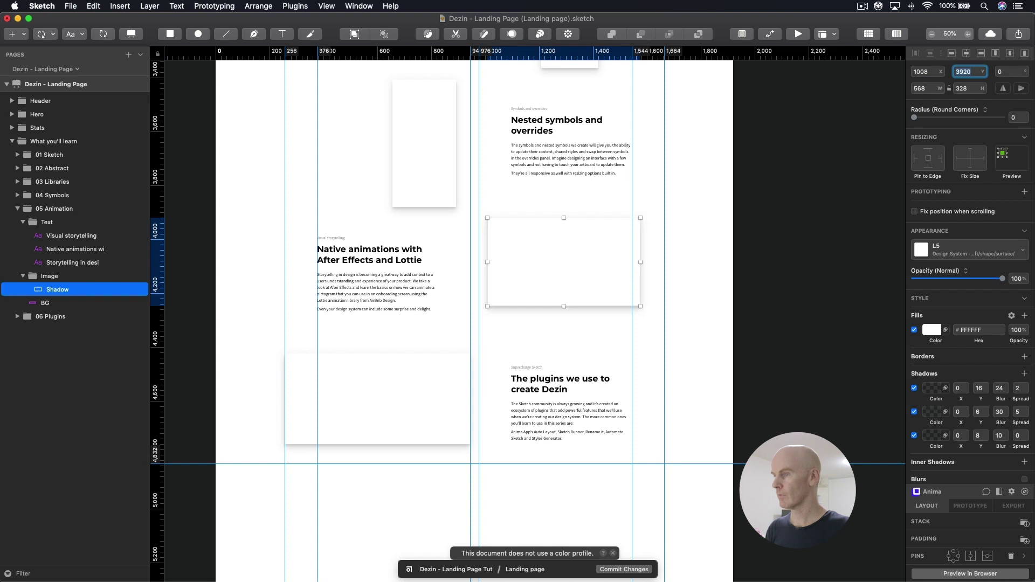
Examine the 06 Plugins placeholder, and at full size the body text and image placeholder of the Get to know Sketch section
click(747, 340)
scroll(438, 325, down, 2)
scroll(437, 325, left, 1)
click(417, 333)
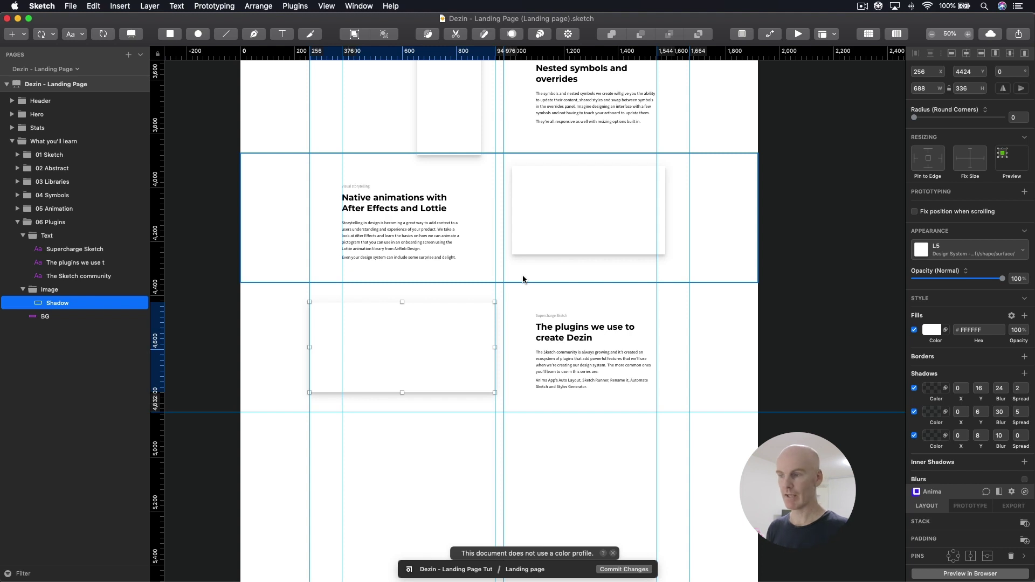
click(788, 335)
scroll(756, 337, up, 10)
scroll(756, 338, right, 1)
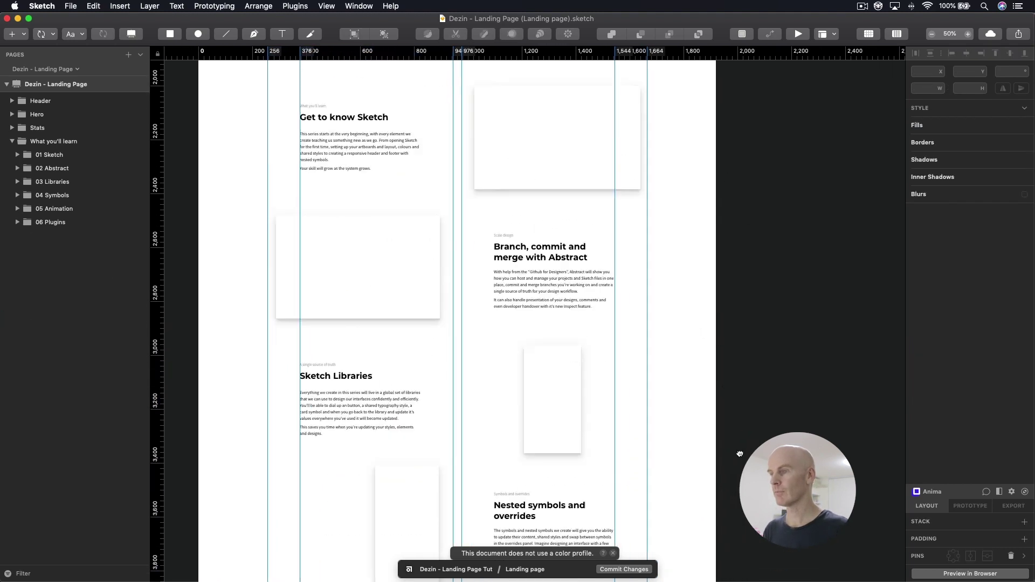
super+click(408, 94)
key(super+0)
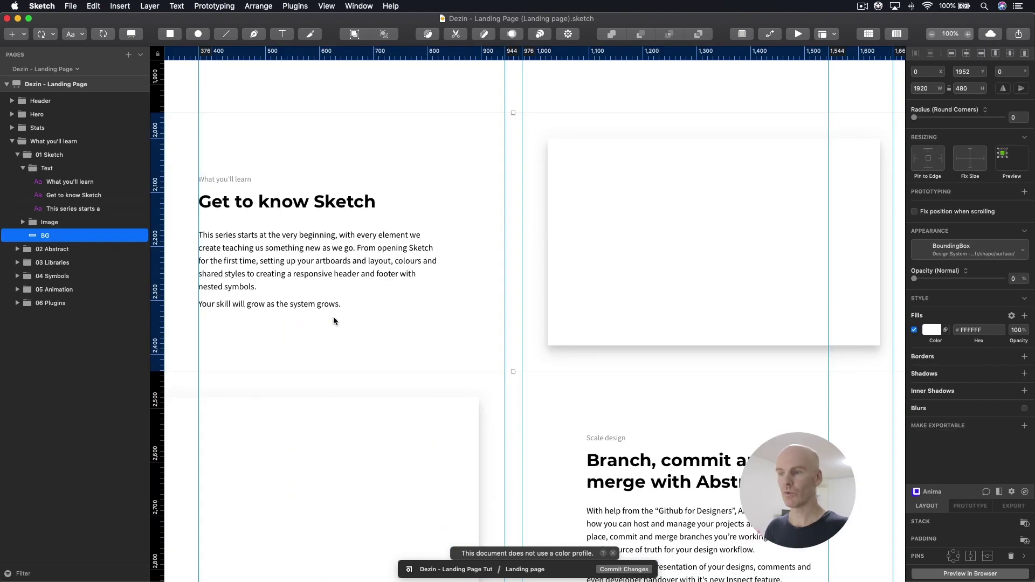
click(339, 266)
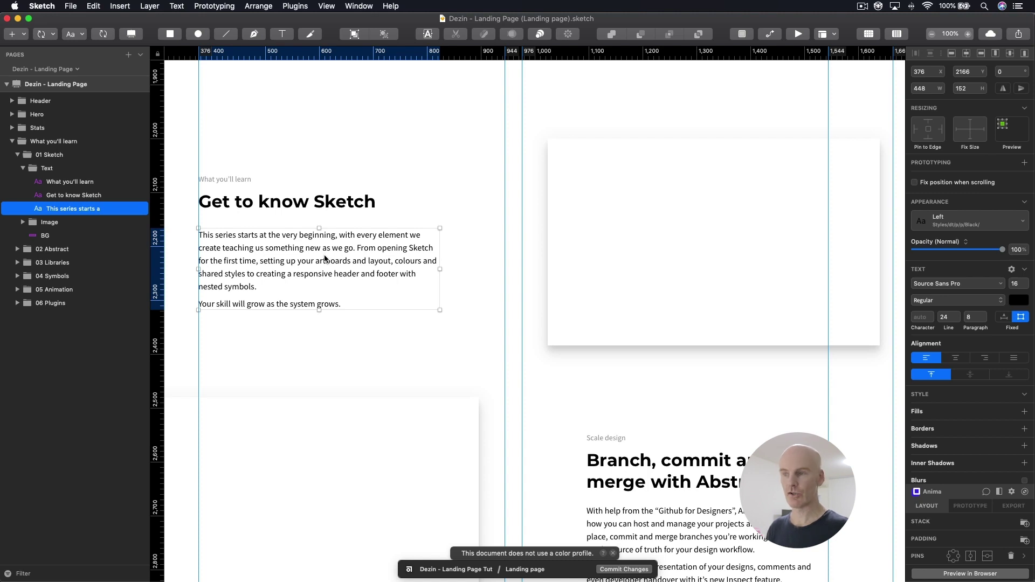
click(552, 199)
scroll(552, 199, right, 1)
scroll(645, 209, right, 4)
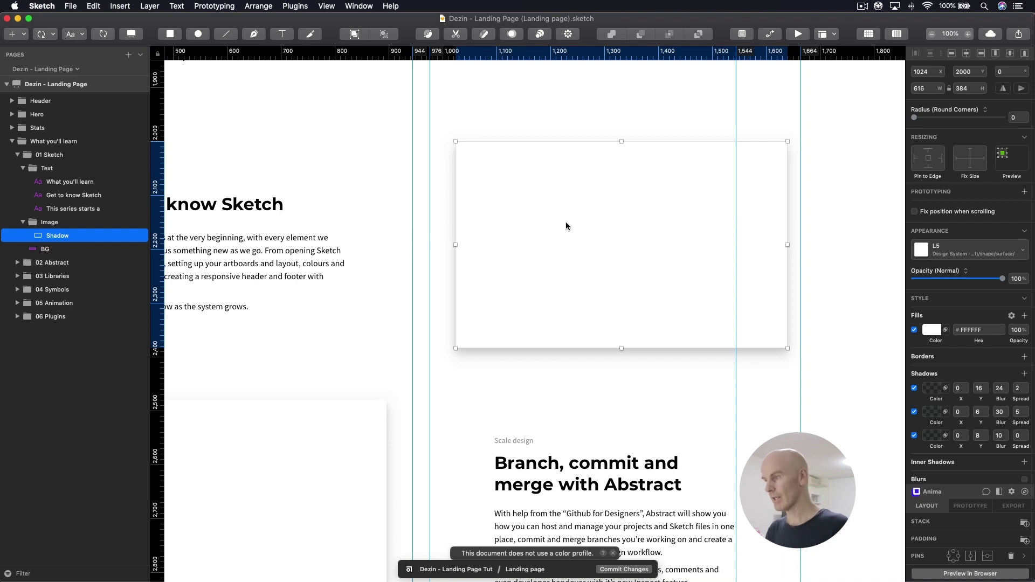
Switch to Finder and look through the section image folders from 02 Abstract to 06 Plugins
key(super+Tab)
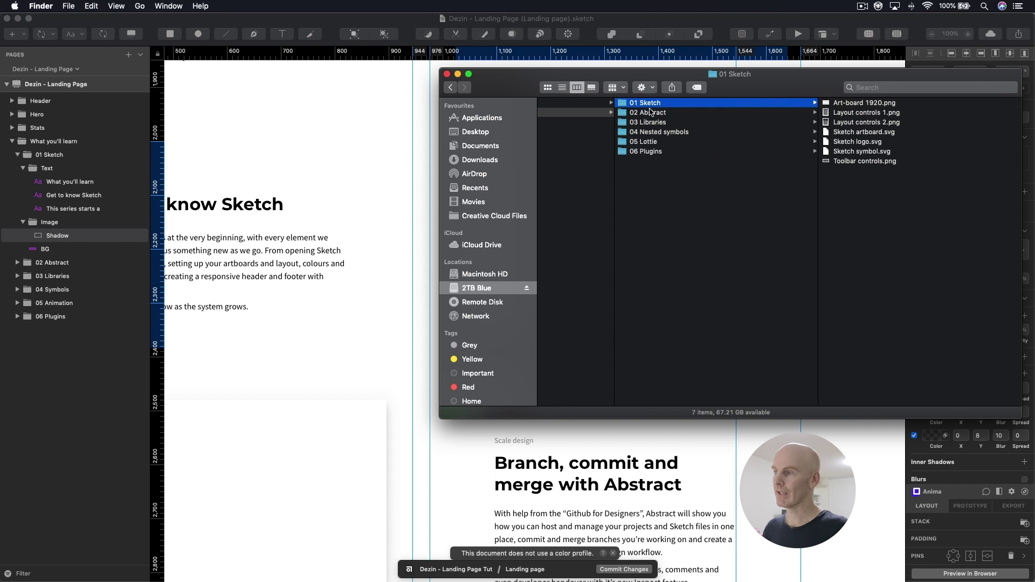
click(651, 114)
click(652, 123)
click(659, 134)
click(653, 143)
click(652, 152)
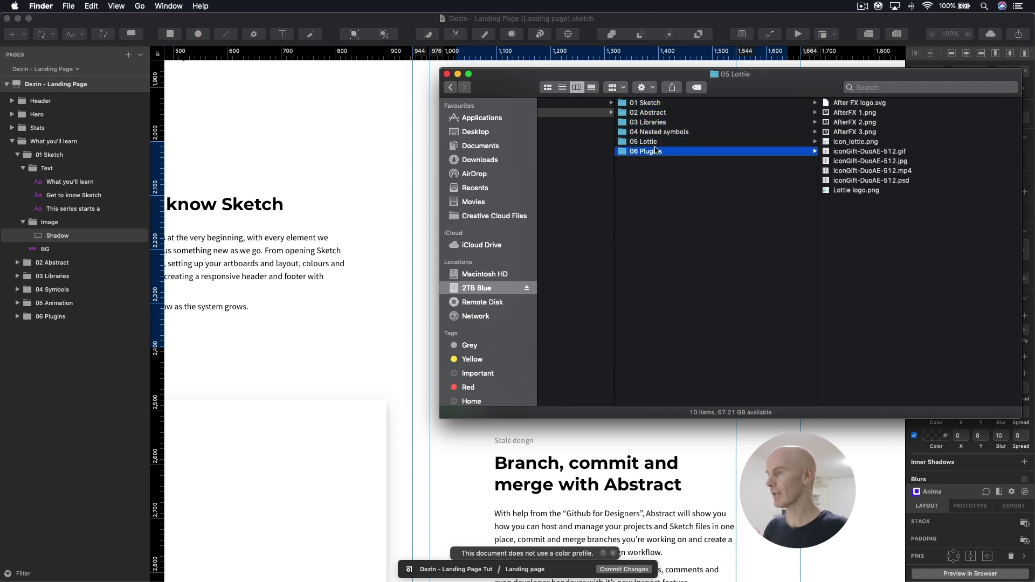
Place Art-board 1920.png from the 01 Sketch folder over the Get to know Sketch placeholder at X 1024, Y 2000, 384 high
click(652, 104)
click(863, 103)
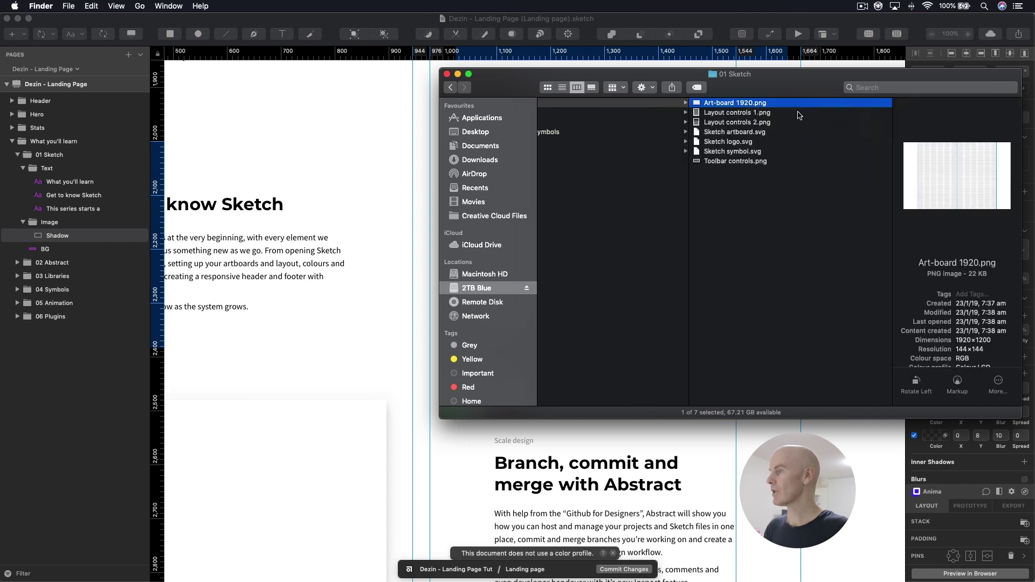
mouse_move(745, 104)
mouse_down()
mouse_move(337, 229)
mouse_move(648, 241)
mouse_move(560, 232)
mouse_up()
drag(657, 219, 654, 217)
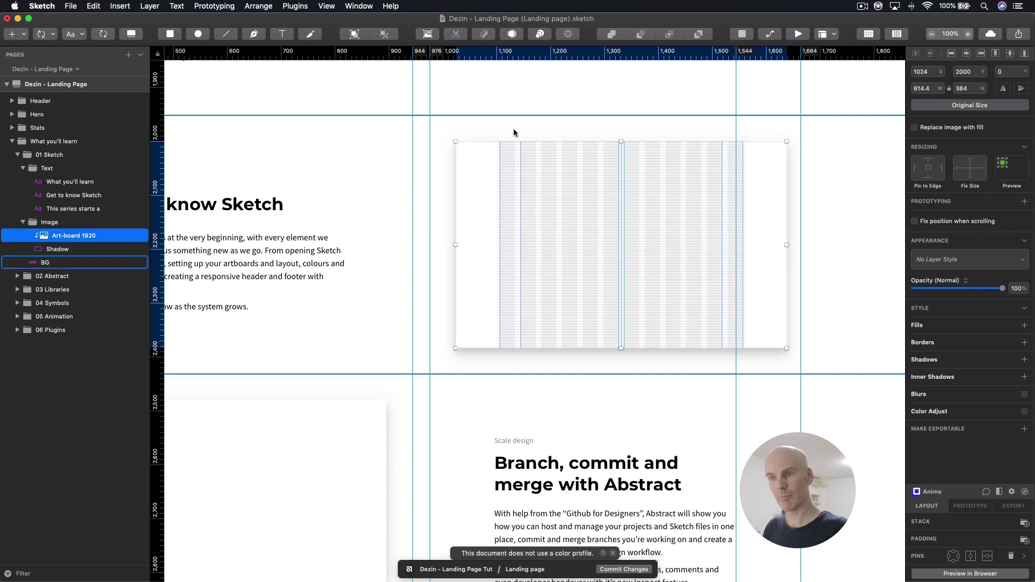
click(615, 115)
click(611, 263)
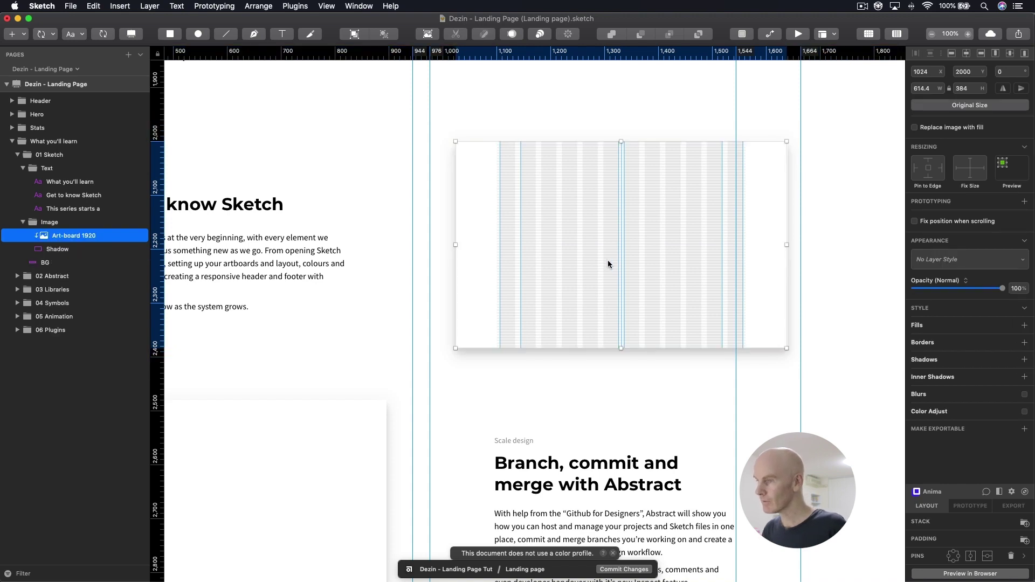
Group the Art-board 1920 image with its Shadow layer and name the group Artboard
shift+click(80, 251)
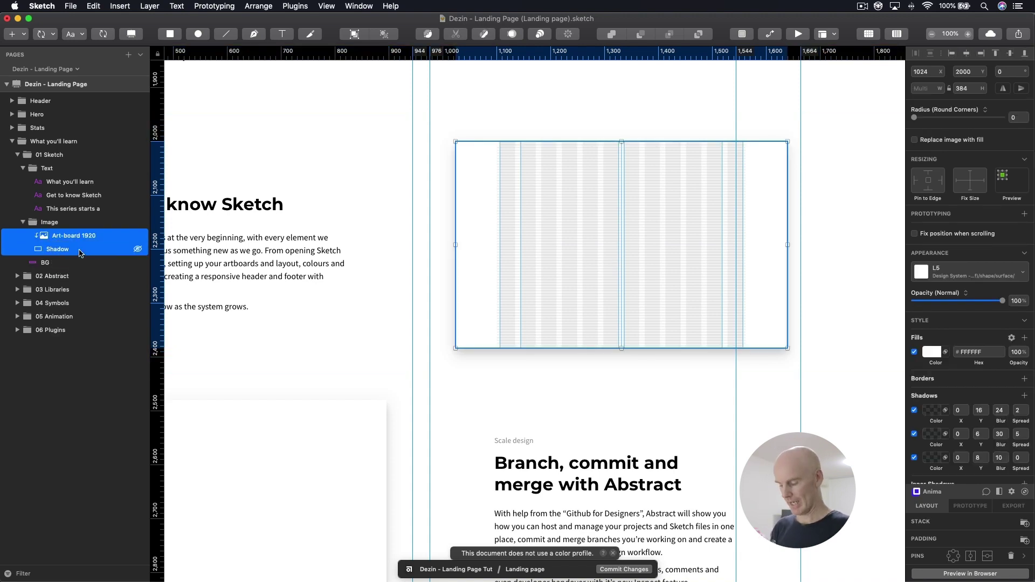
key(cmd+g)
double_click(109, 234)
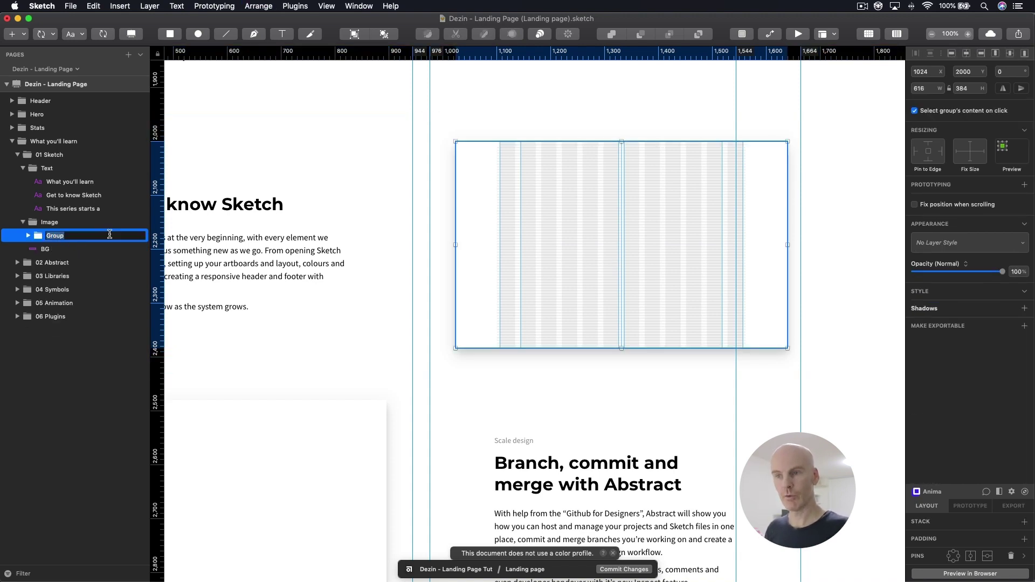
text(Artbo)
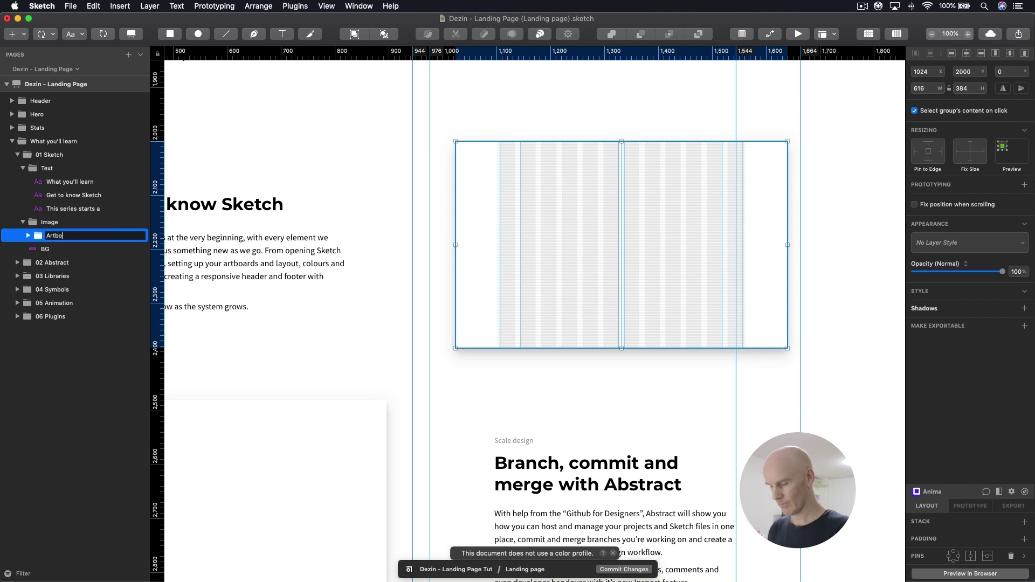
text(ard)
key(Return)
Expand the Artboard group and duplicate it within the 01 Sketch Image group
click(28, 235)
key(super+c)
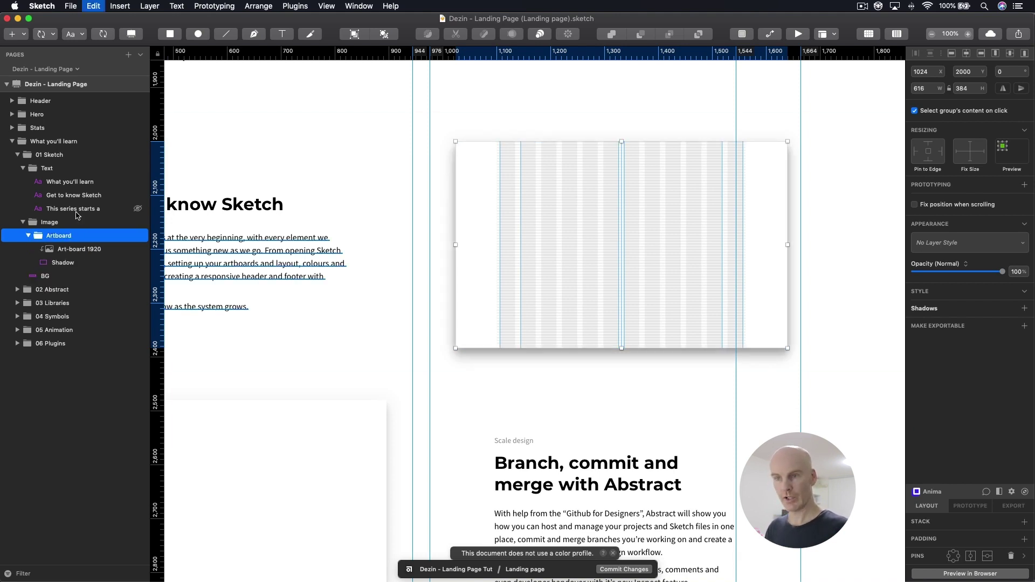
key(super+v)
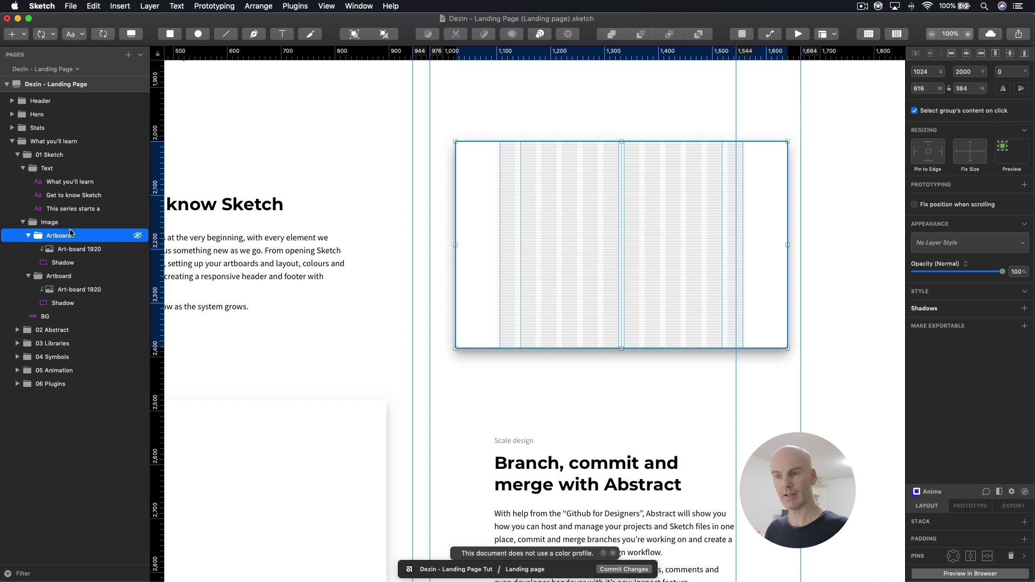
Move the duplicated Artboard group to X 1360, Y 1968, showing the grid for alignment
key(shift+Right)
key(shift+Right)
key(shift+Right)
key(shift+Right)
key(shift+Right)
key(shift+Right)
key(shift+Right)
key(shift+Right)
key(shift+Right)
key(shift+Right)
key(shift+Right)
key(shift+Right)
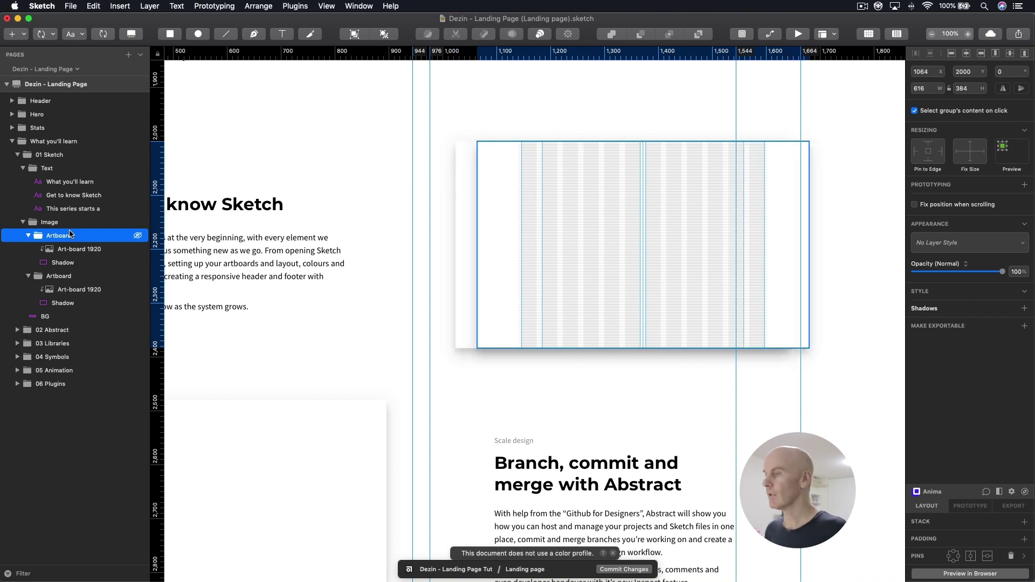
key(shift+Right)
key(shift+Right)
key(shift+Right)
key(shift+Right)
key(shift+Right)
key(shift+Right)
key(shift+Right)
key(shift+Right)
key(shift+Right)
key(shift+Right)
key(shift+Right)
key(shift+Right)
key(shift+Right)
key(shift+Right)
key(shift+Right)
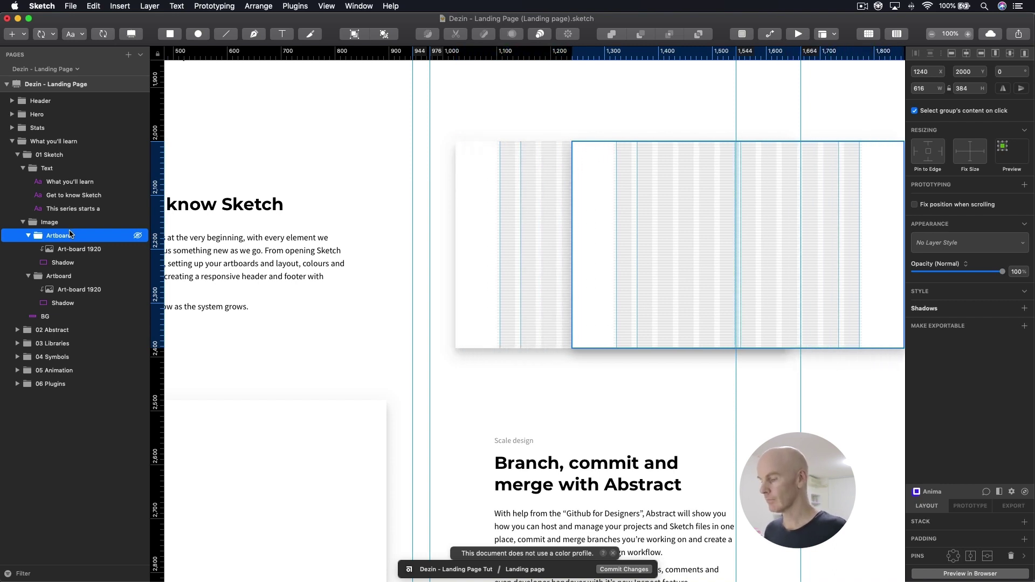
key(shift+Up)
key(shift+Up)
key(ctrl+g)
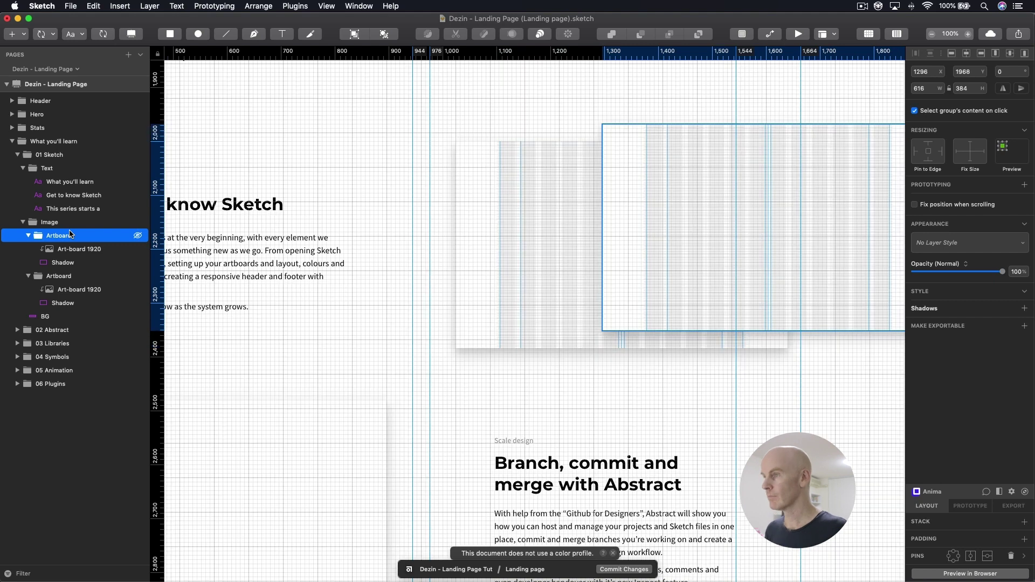
key(shift+Right)
key(shift+Right)
key(shift+Right)
key(shift+Right)
key(shift+Right)
key(shift+Right)
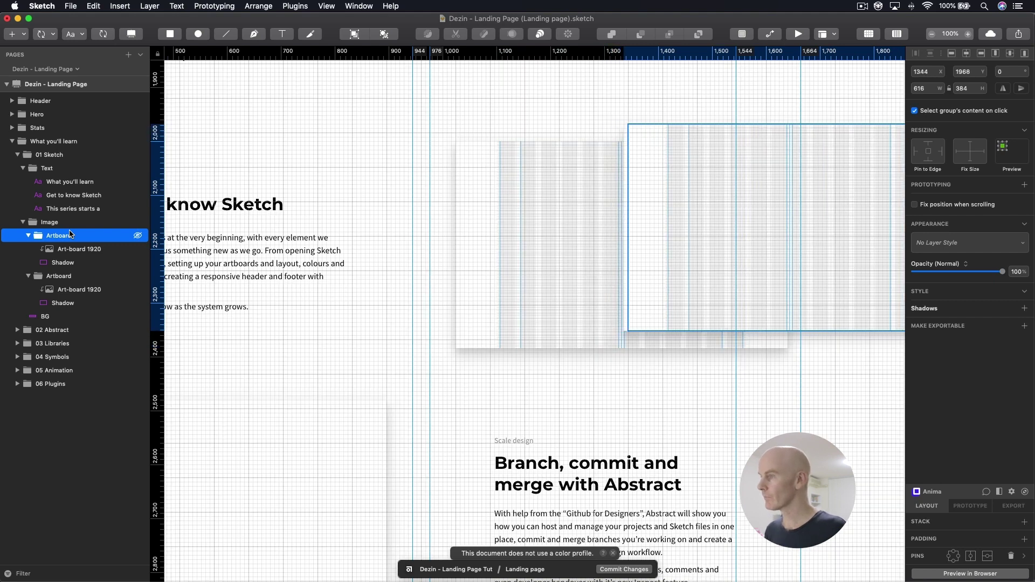
key(shift+Right)
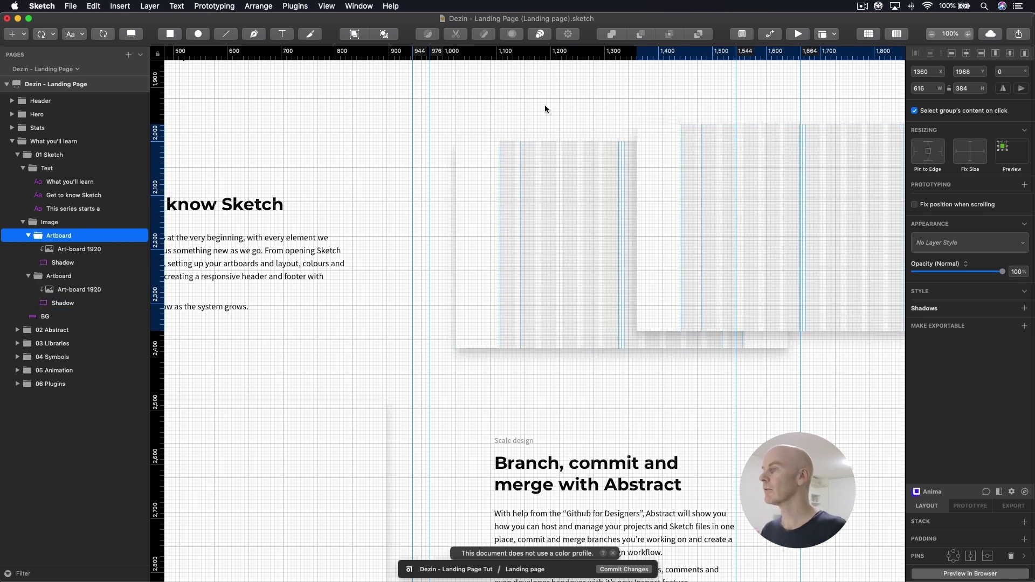
Resize the Shadow layer in the duplicated Artboard group to 232 wide and 277 high
click(662, 160)
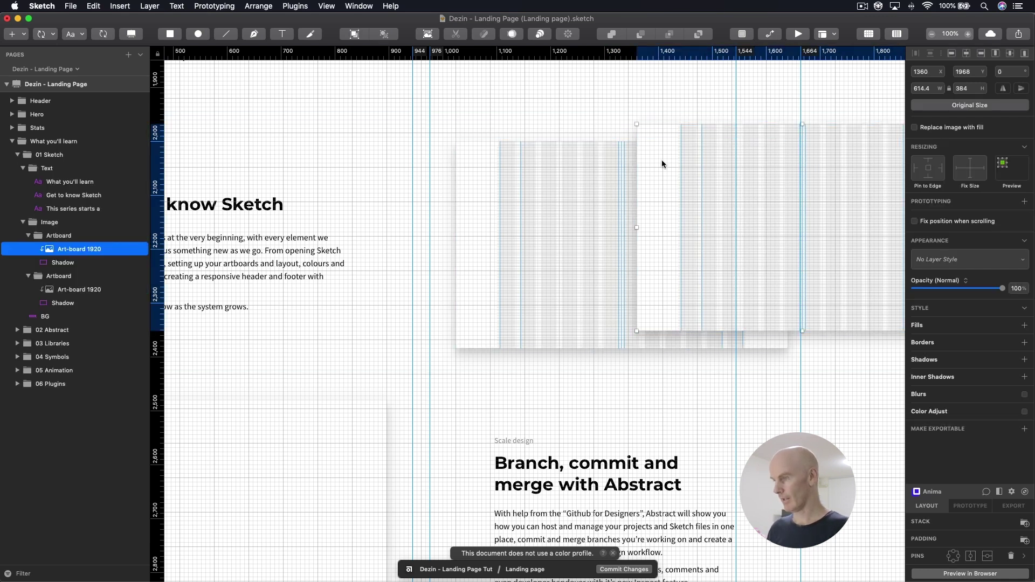
scroll(662, 159, right, 5)
click(69, 264)
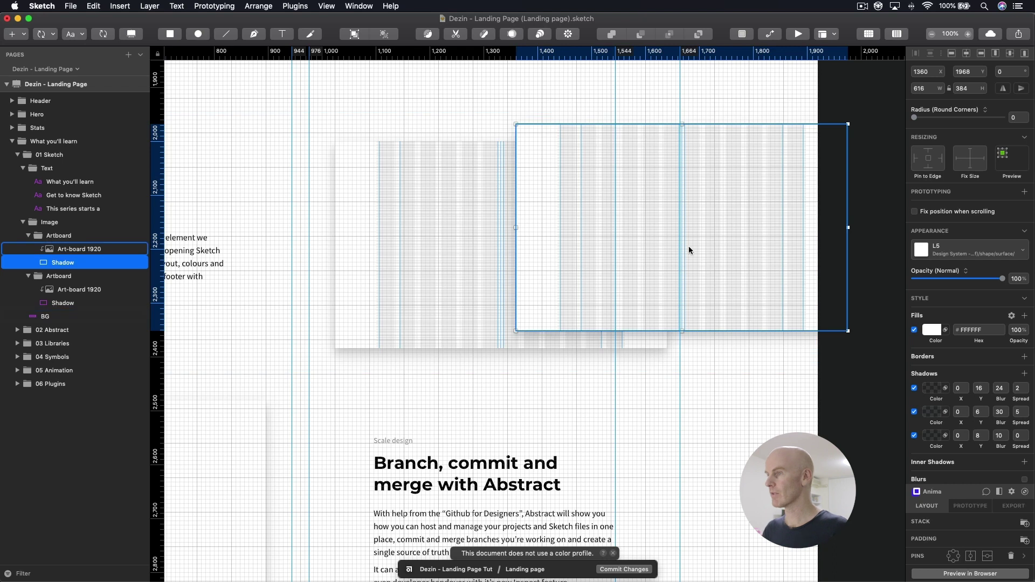
click(928, 89)
text(232)
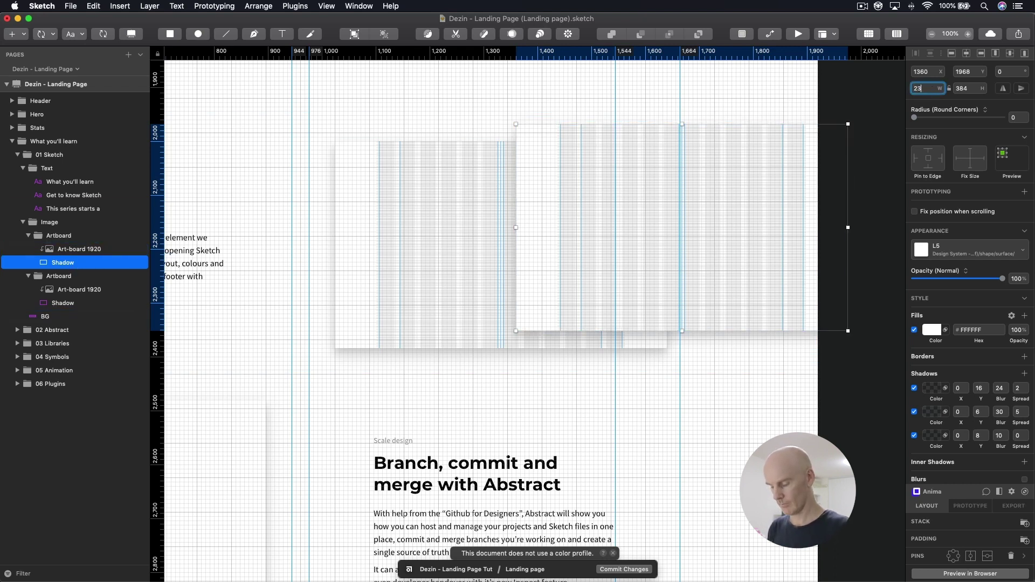
key(Tab)
text(28)
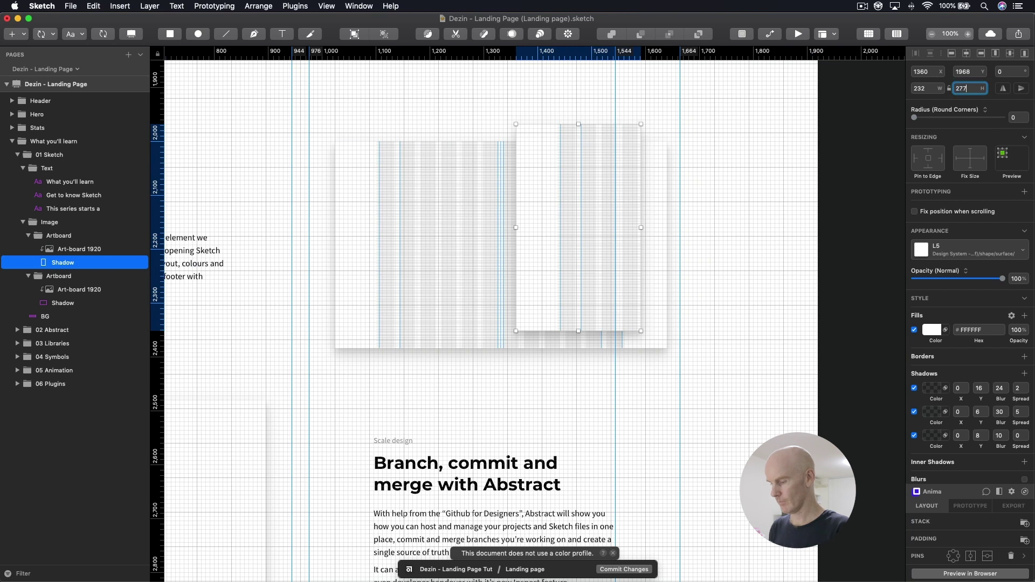
text(7)
key(Return)
Extend the lower edge of the smaller Shadow layer slightly downward to meet the grid
click(589, 241)
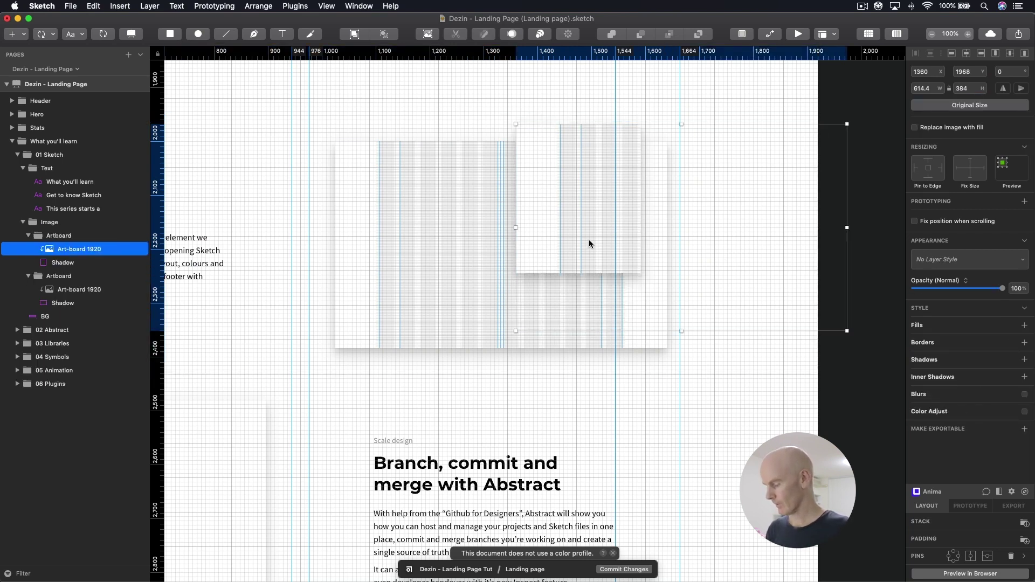
scroll(589, 239, up, 5)
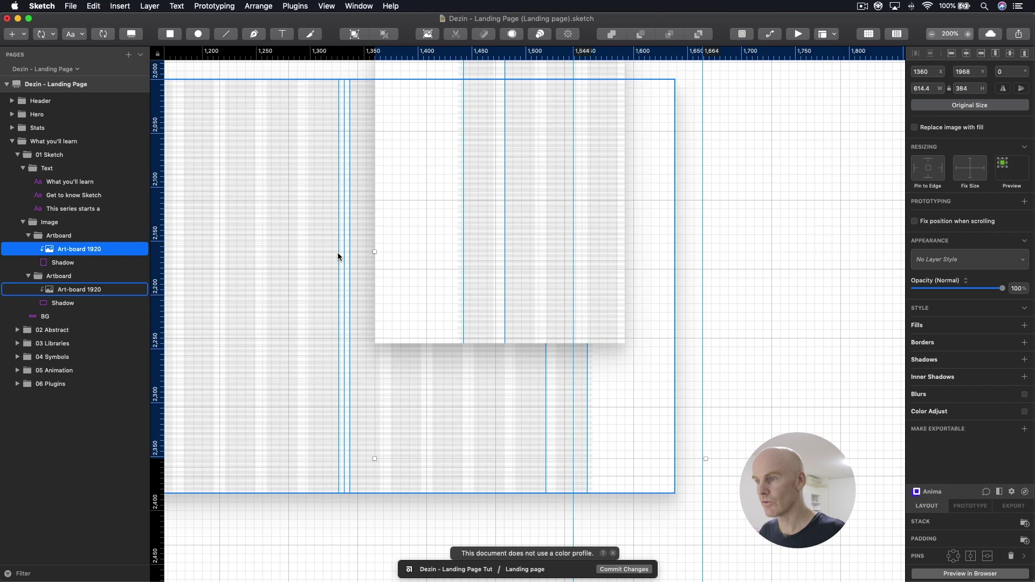
click(96, 264)
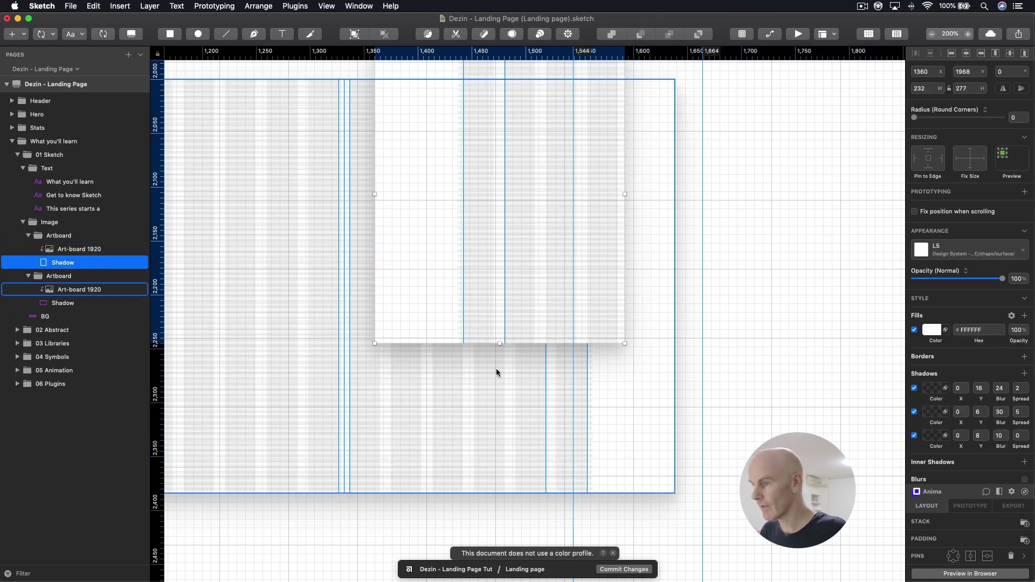
drag(500, 344, 500, 348)
click(526, 300)
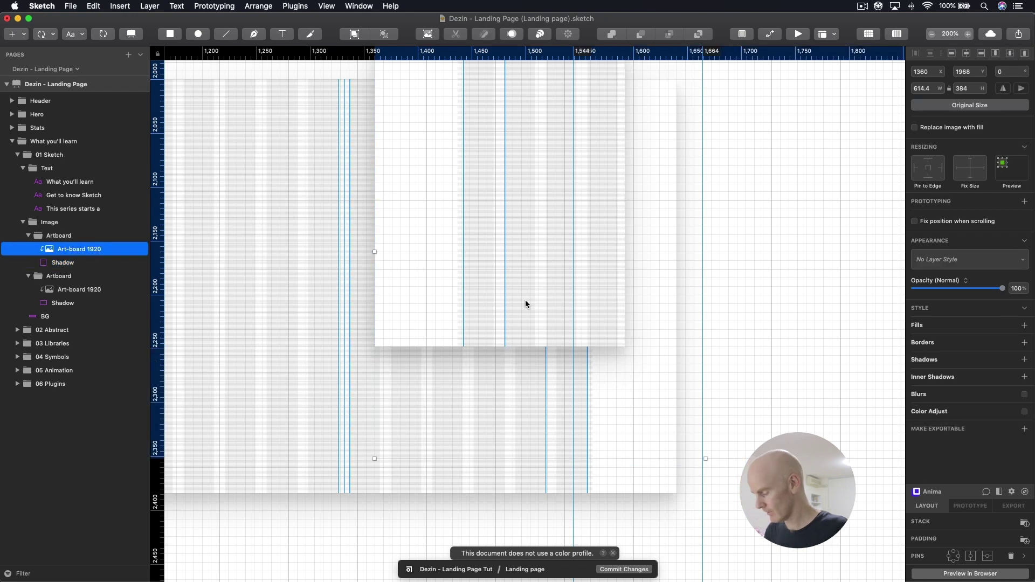
Place Layout controls 1.png from Finder over the Art-board 1920 image in the duplicated group, sized 232 by 277.75
key(super+minus)
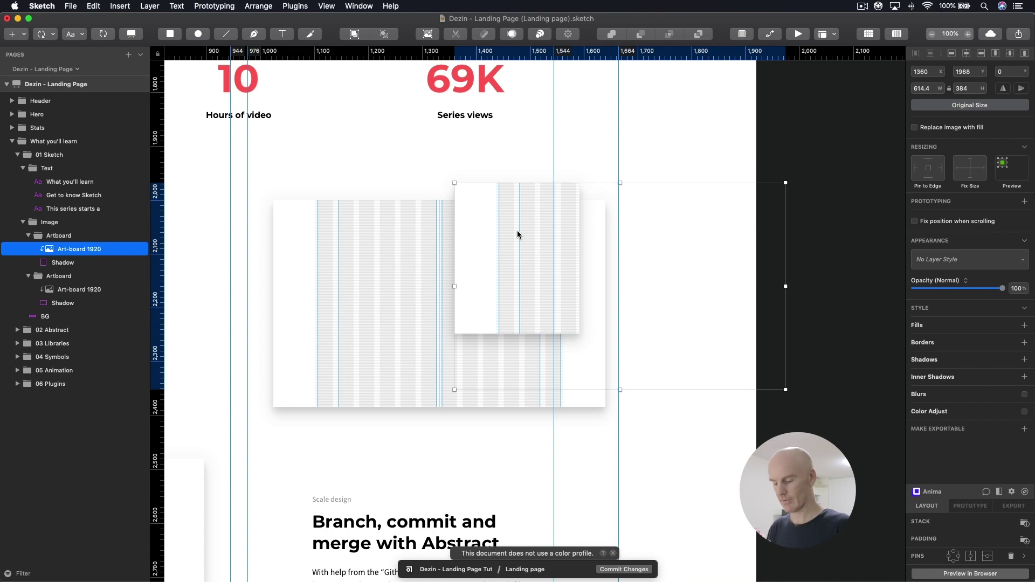
key(super+Tab)
mouse_move(723, 115)
mouse_down()
mouse_move(367, 146)
mouse_move(521, 248)
mouse_move(489, 278)
mouse_up()
key(super+plus)
key(super+plus)
key(Right)
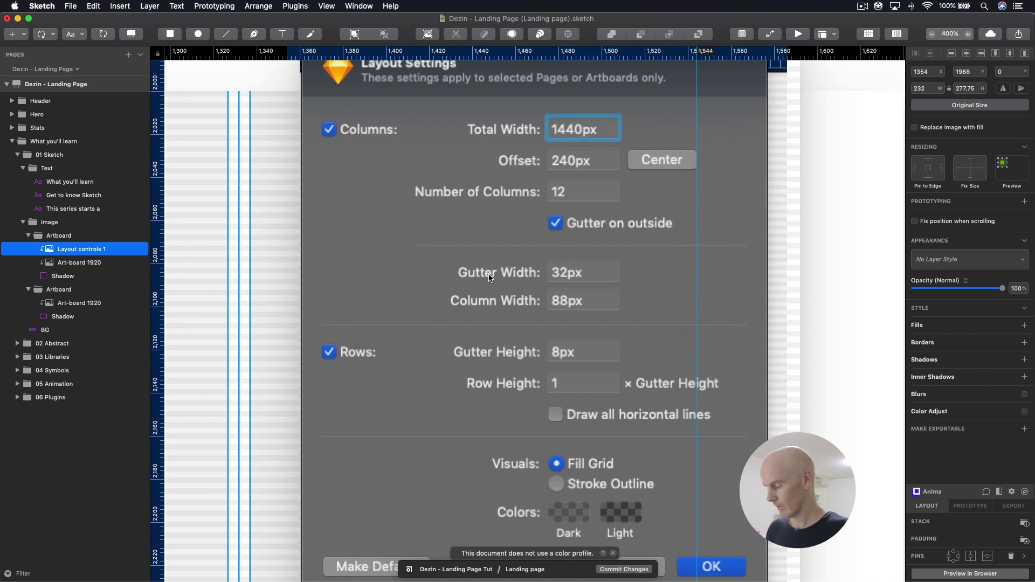
Move the Layout controls 1 image to X 1353, Y 1959 and enlarge it from its upper corner to 250 by 298.75
key(super+minus)
key(super+plus)
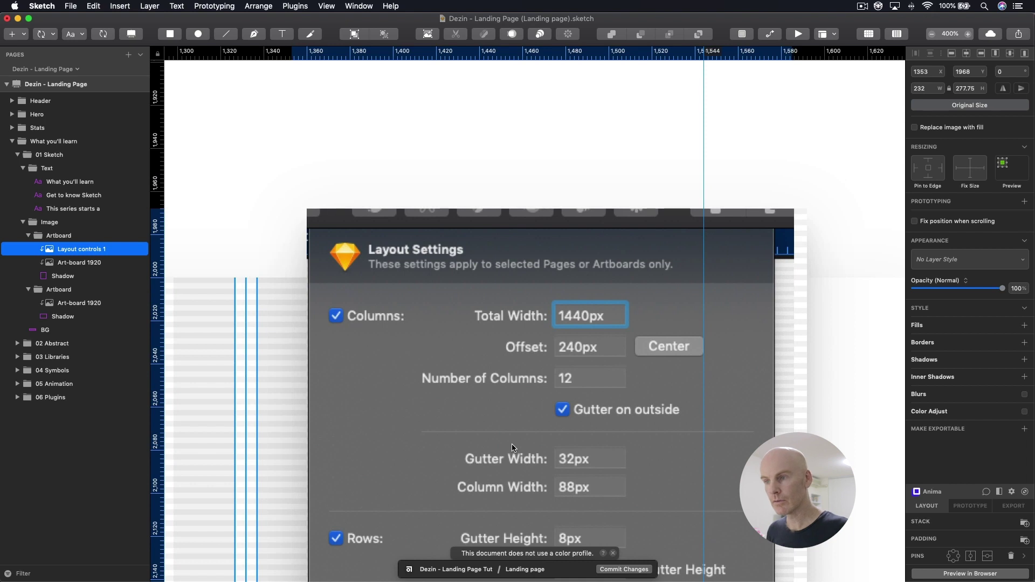
key(shift+Up)
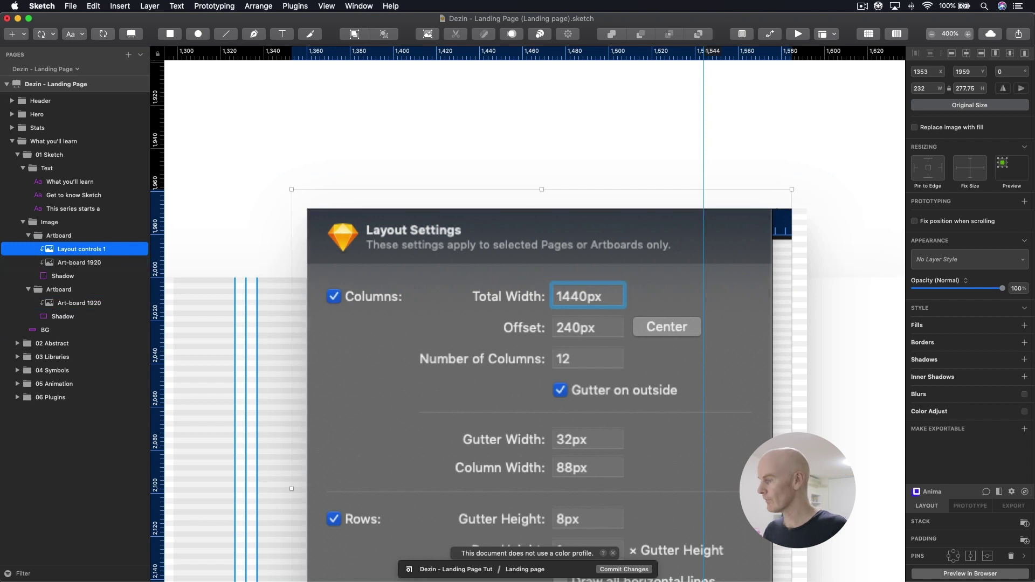
drag(792, 189, 831, 167)
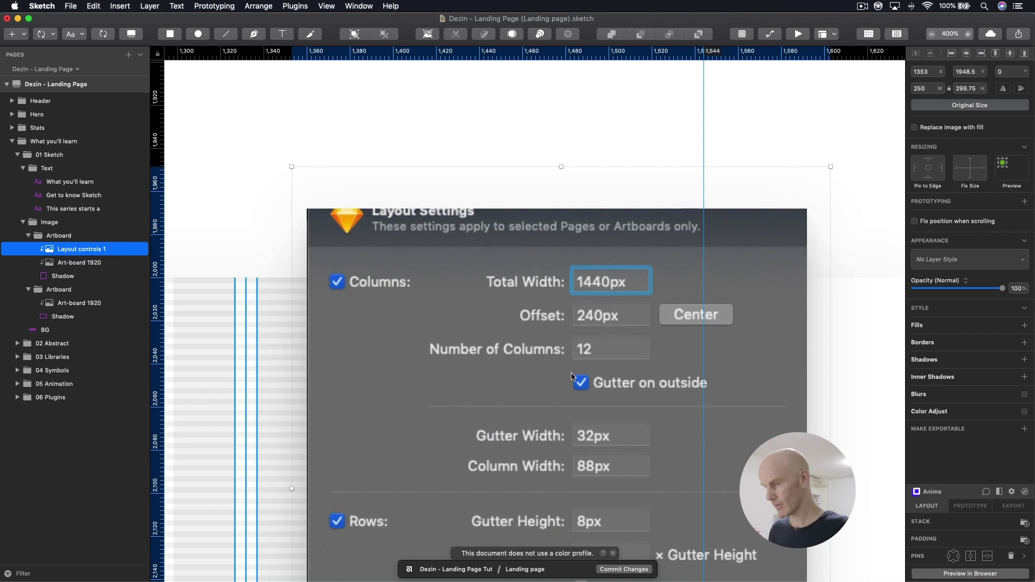
Nudge the Layout controls 1 image to X 1352, Y 1957.5 so the settings dialog fits its mask
key(Down)
key(Down)
key(Down)
key(Down)
key(Down)
key(Down)
key(Down)
key(Left)
key(Down)
key(Down)
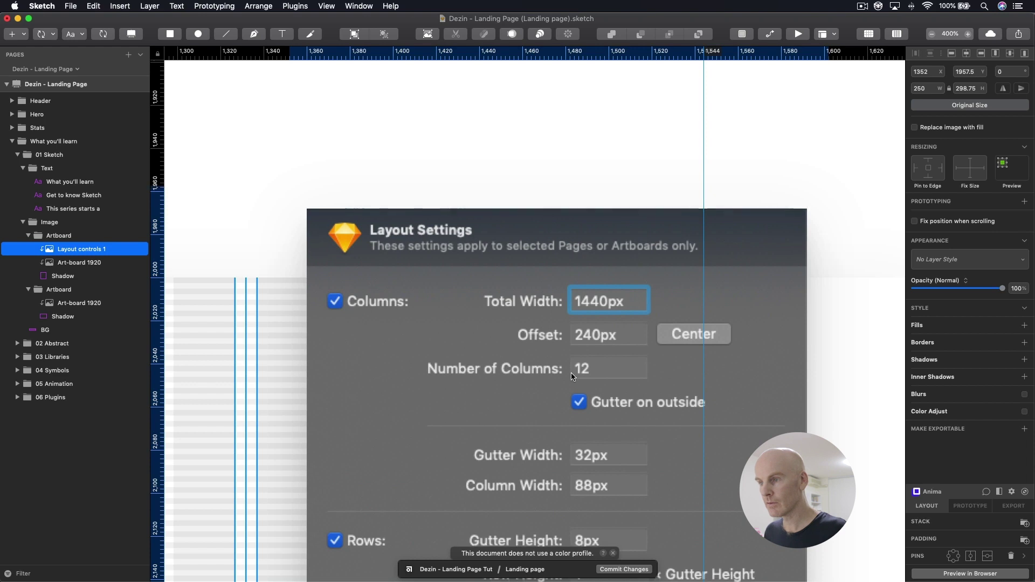
Delete the Art-board 1920 image from the duplicated group that holds Layout controls 1
key(super+minus)
click(756, 293)
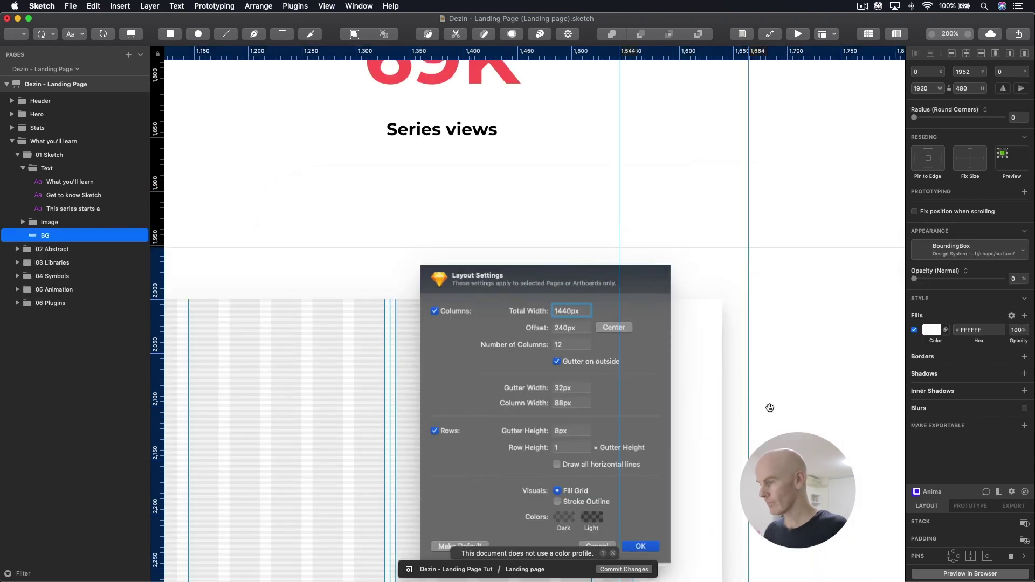
drag(770, 408, 760, 239)
click(555, 279)
key(super+plus)
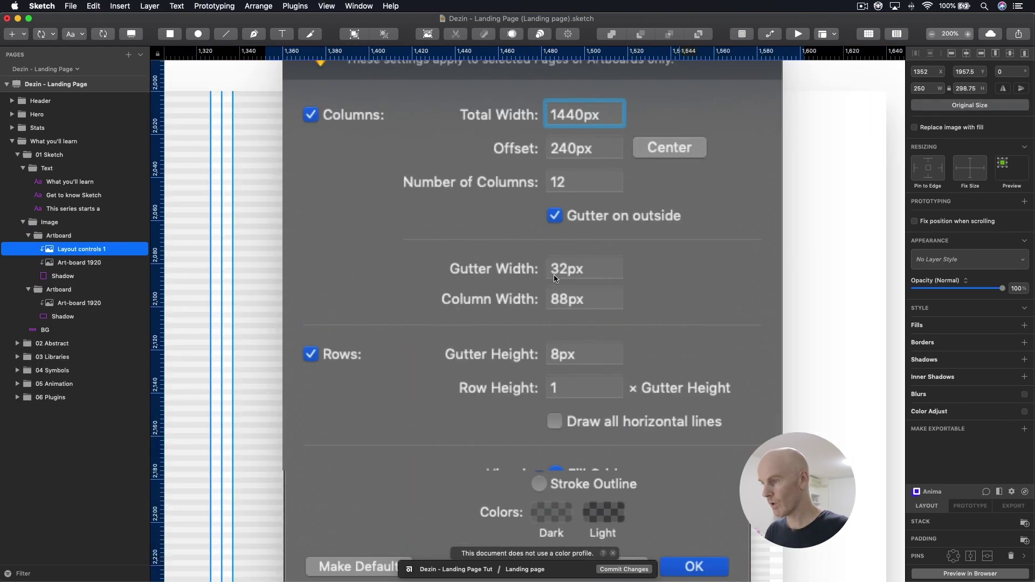
click(95, 264)
key(BackSpace)
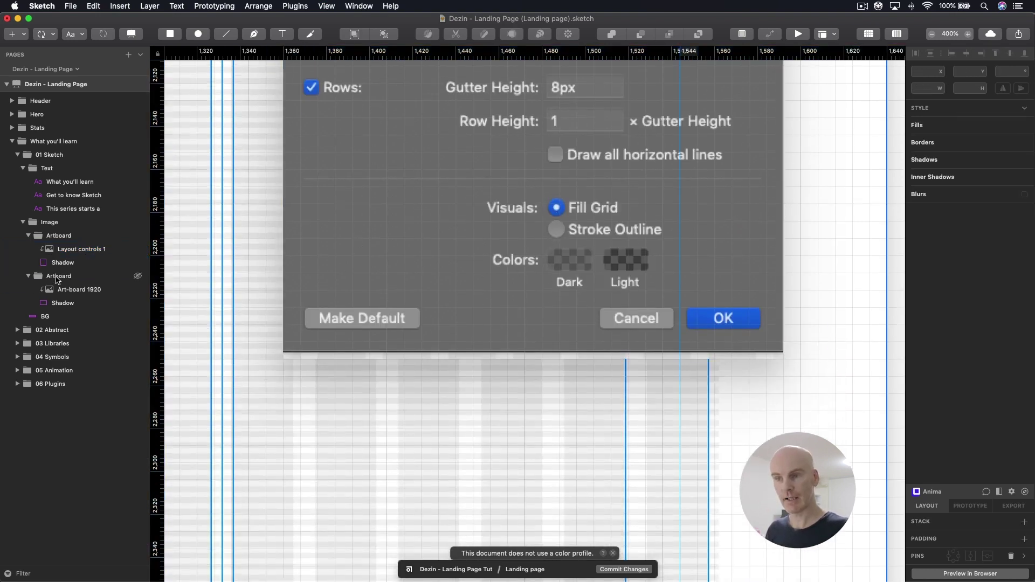
Shorten the Shadow layer beneath Layout controls 1 from its lower edge to 232 by 276
click(97, 262)
drag(535, 359, 535, 350)
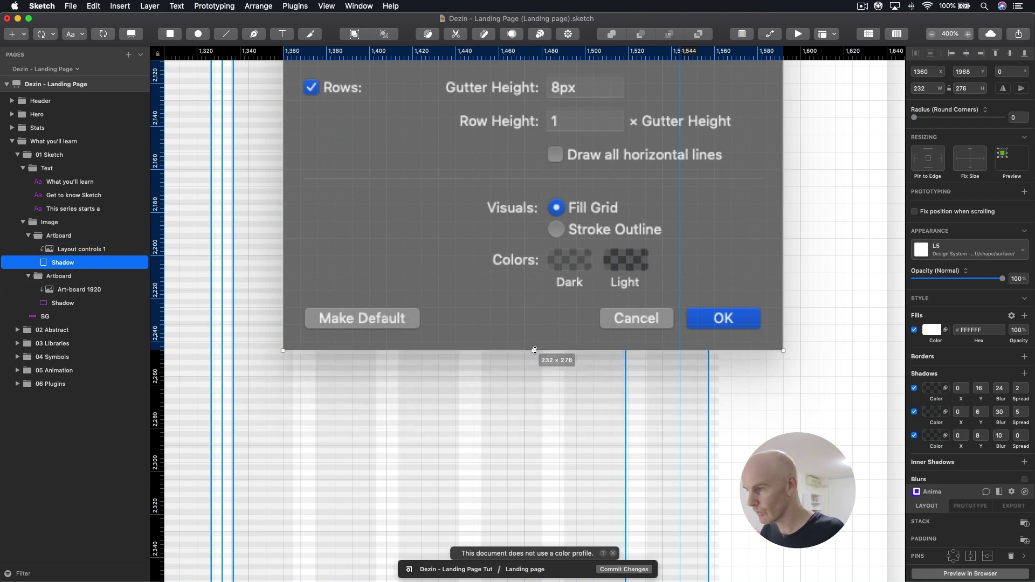
click(584, 378)
key(super+0)
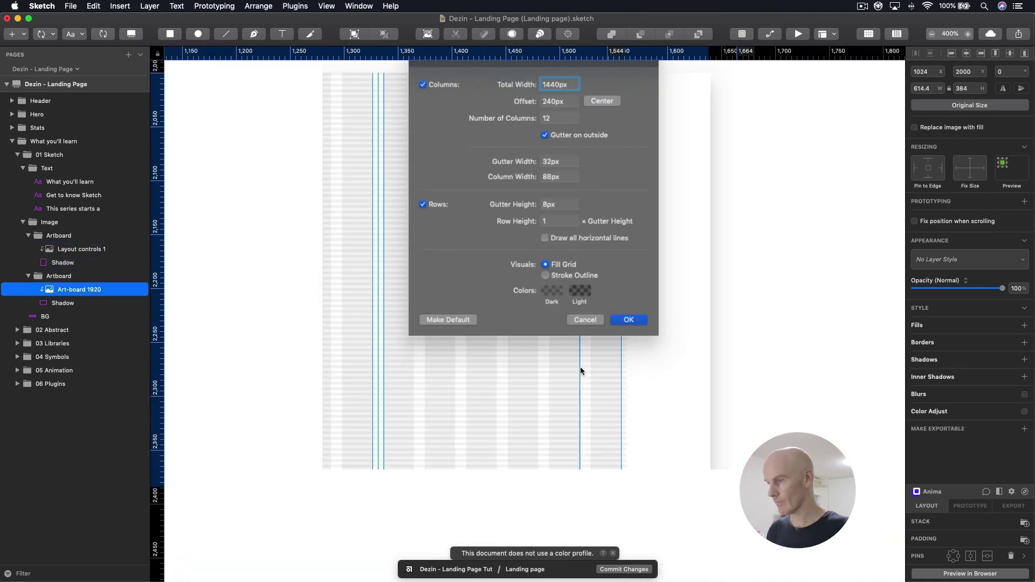
key(ctrl+l)
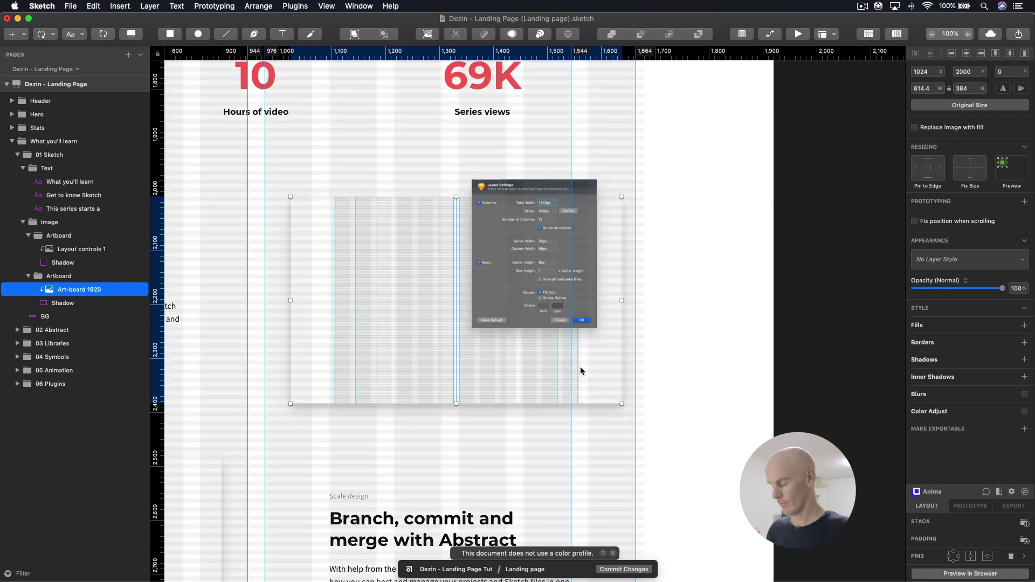
key(ctrl+l)
click(647, 329)
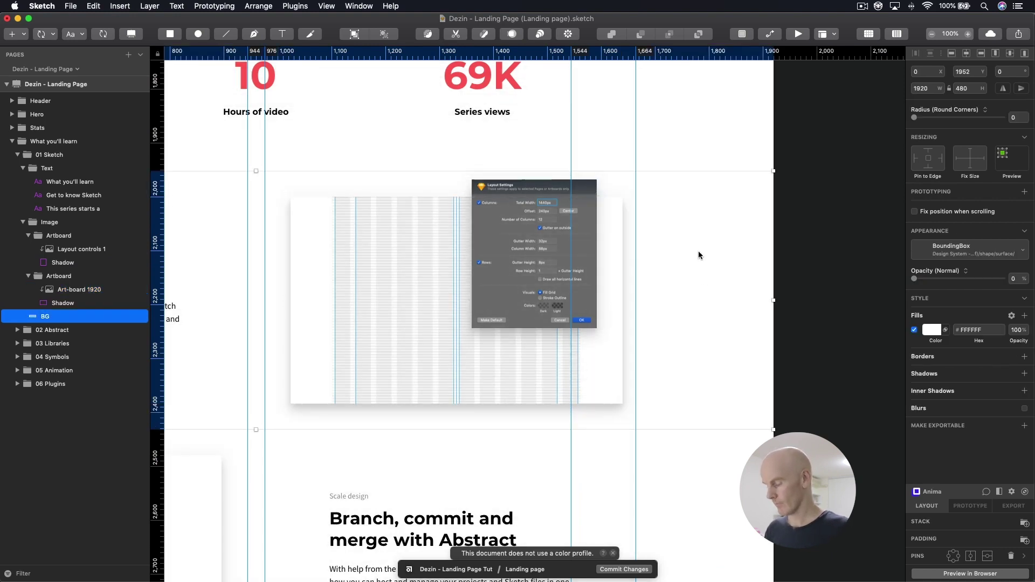
scroll(723, 257, left, 3)
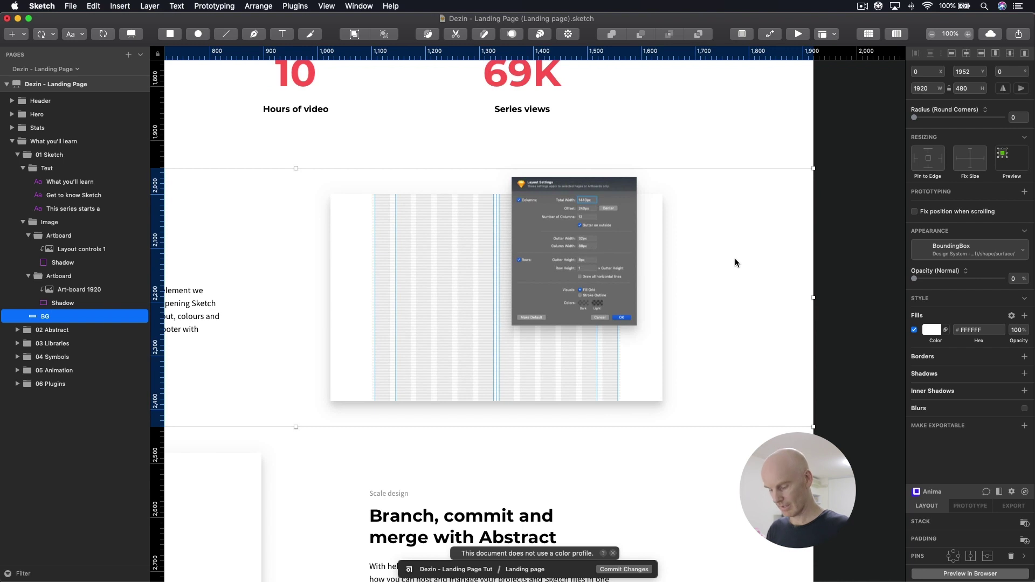
Rename the group containing Layout controls 1 as Layout
click(75, 249)
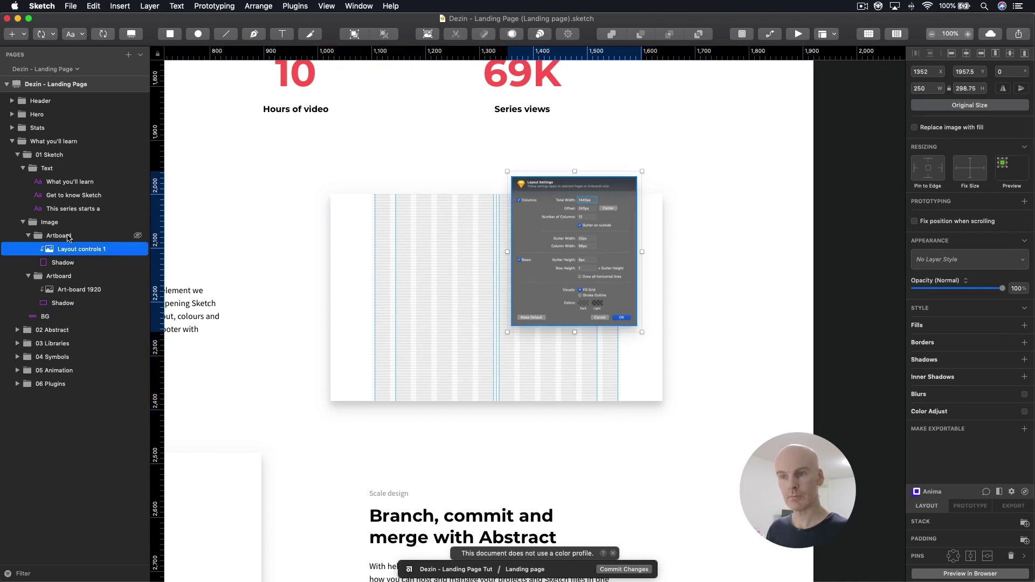
click(56, 236)
click(56, 238)
text(La)
key(Return)
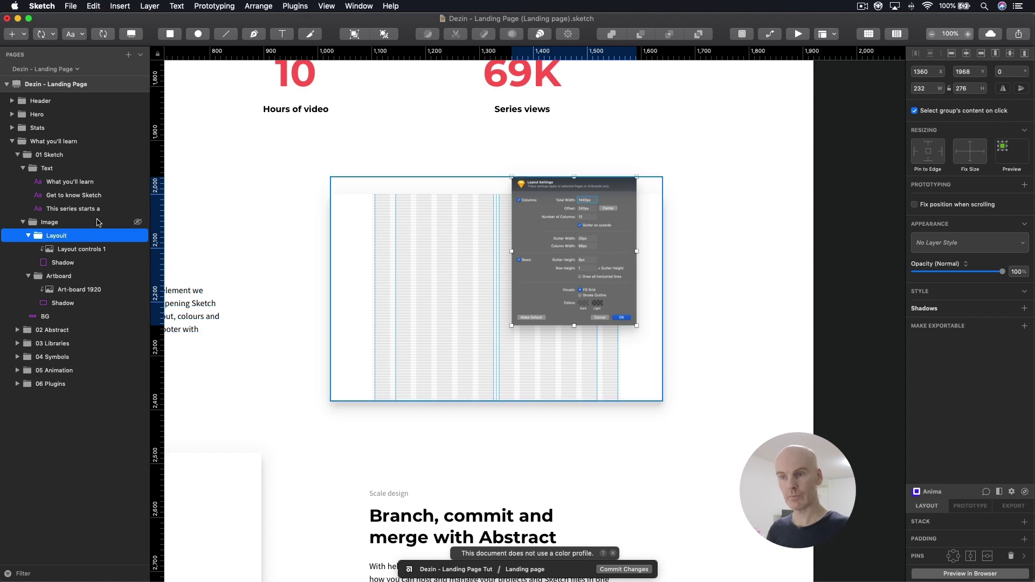
double_click(89, 236)
key(Right)
key(Left)
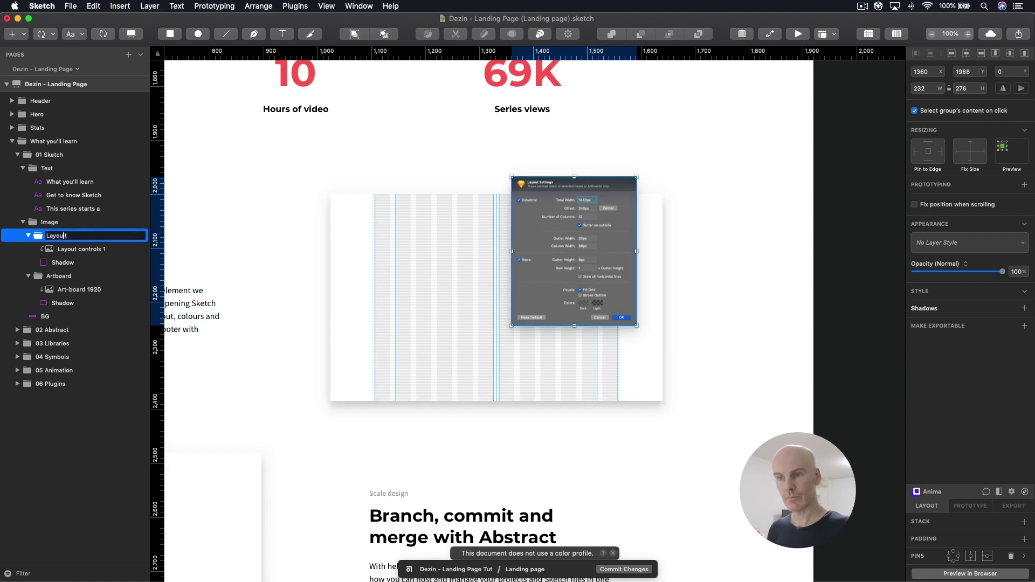
key(Return)
Filter the layer list by the name Shadow, starting from the Layout group's Shadow layer
click(539, 234)
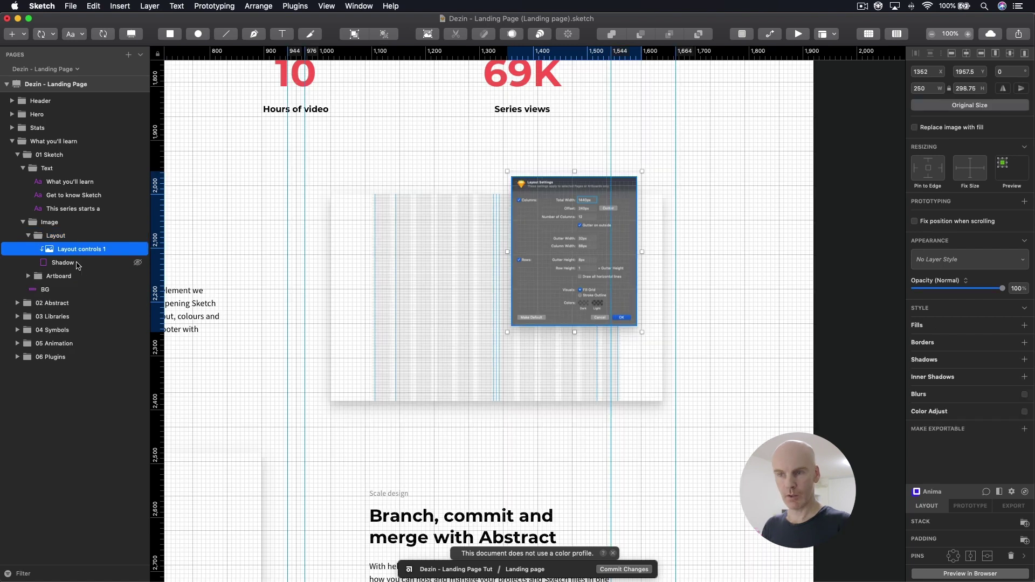
click(75, 263)
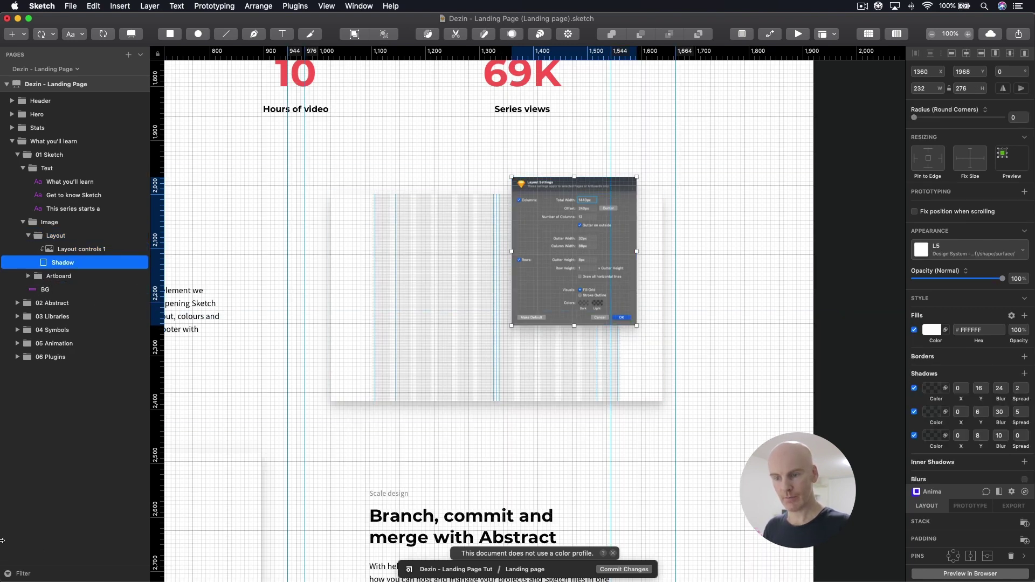
click(48, 575)
text(Shadow)
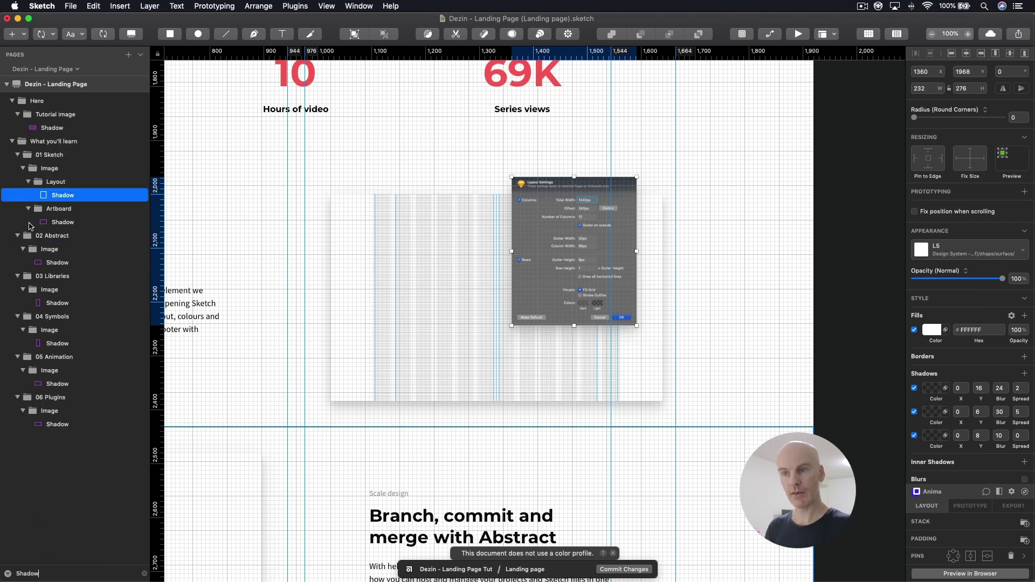
Set a corner radius of 4 on all the Shadow layers in the What you'll learn group
super+click(66, 221)
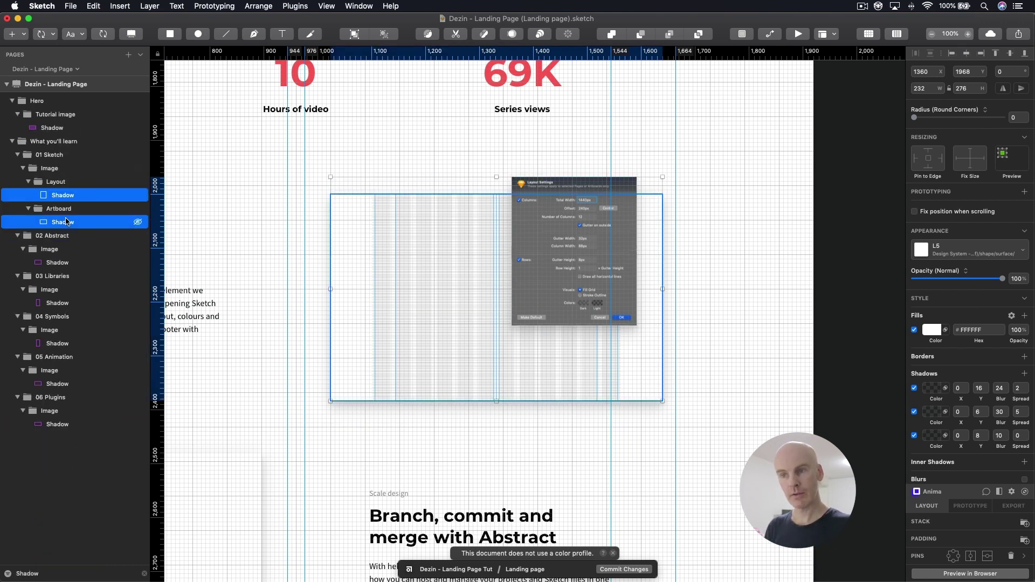
super+click(58, 262)
super+click(58, 303)
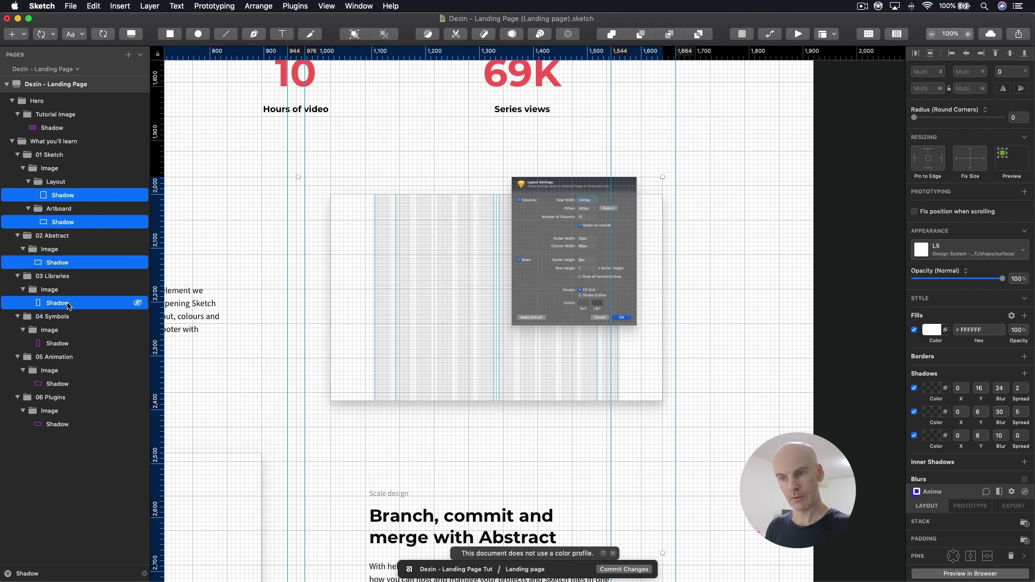
super+click(59, 343)
super+click(58, 384)
super+click(62, 426)
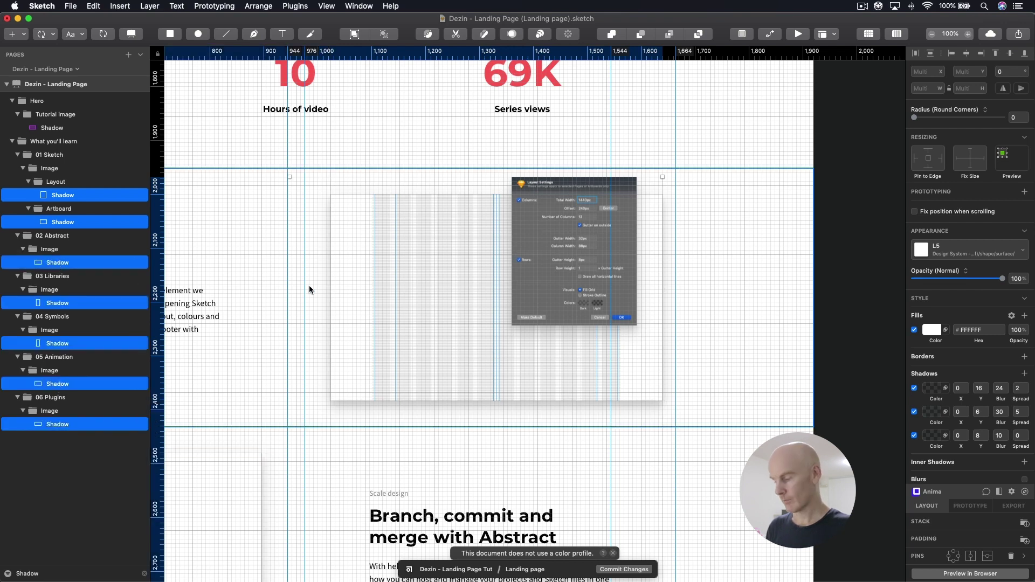
key(super+minus)
scroll(448, 246, down, 1)
scroll(447, 242, down, 5)
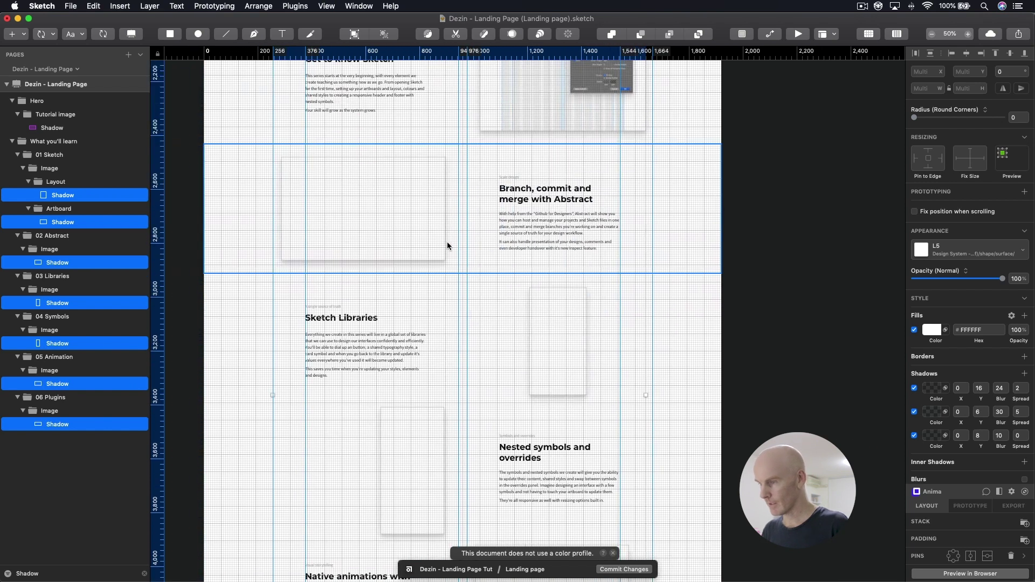
click(1020, 118)
key(Return)
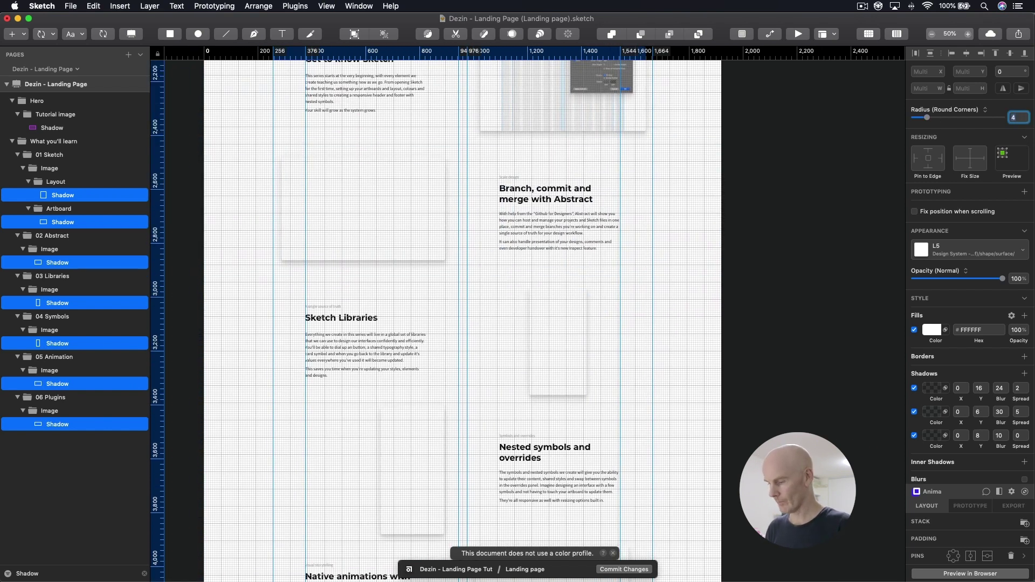
click(629, 210)
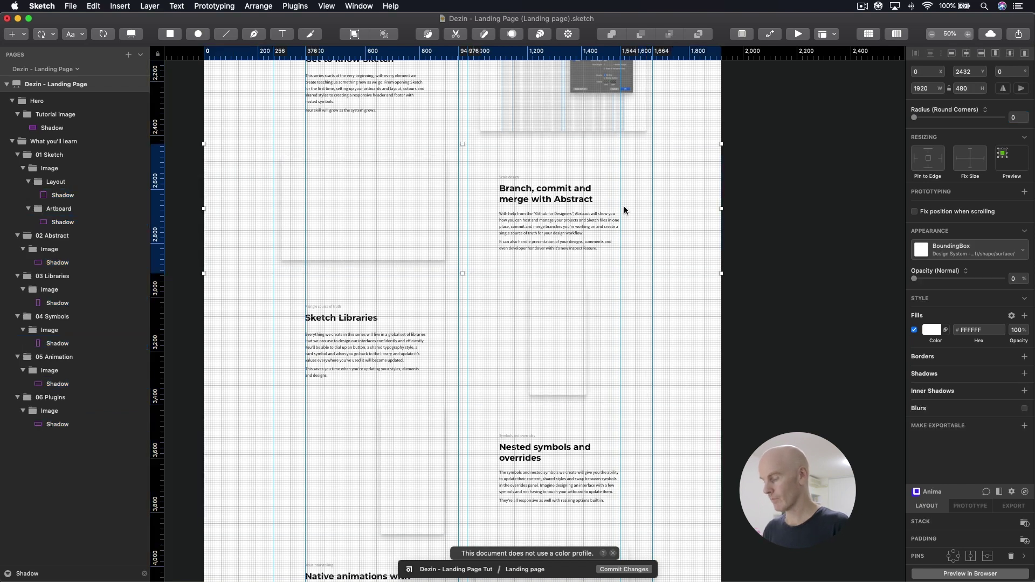
Clear the Shadow layer filter and collapse the Layout group in the layer list
key(super+0)
scroll(629, 219, up, 5)
scroll(629, 219, right, 4)
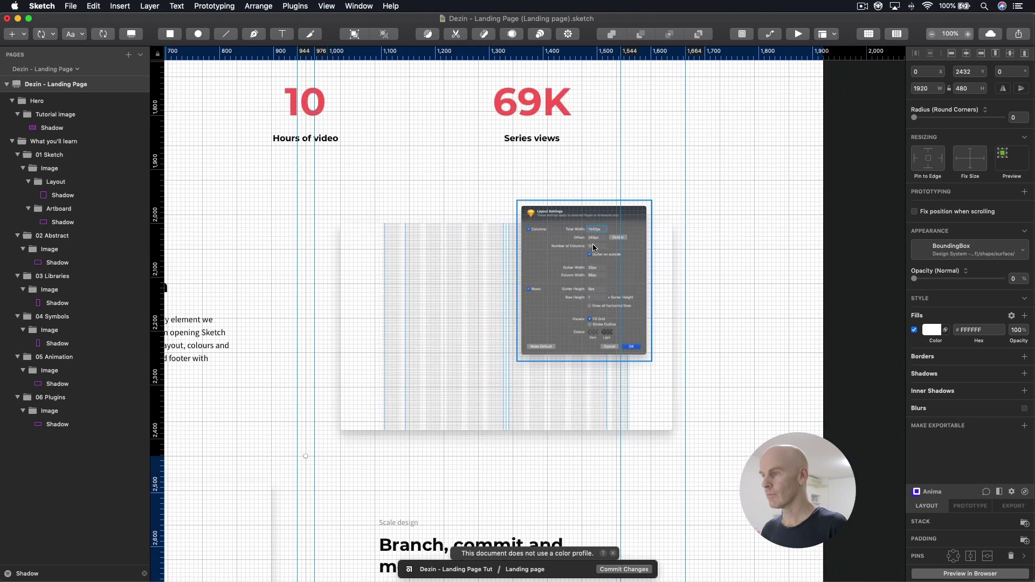
click(594, 246)
scroll(723, 226, down, 2)
scroll(723, 226, right, 1)
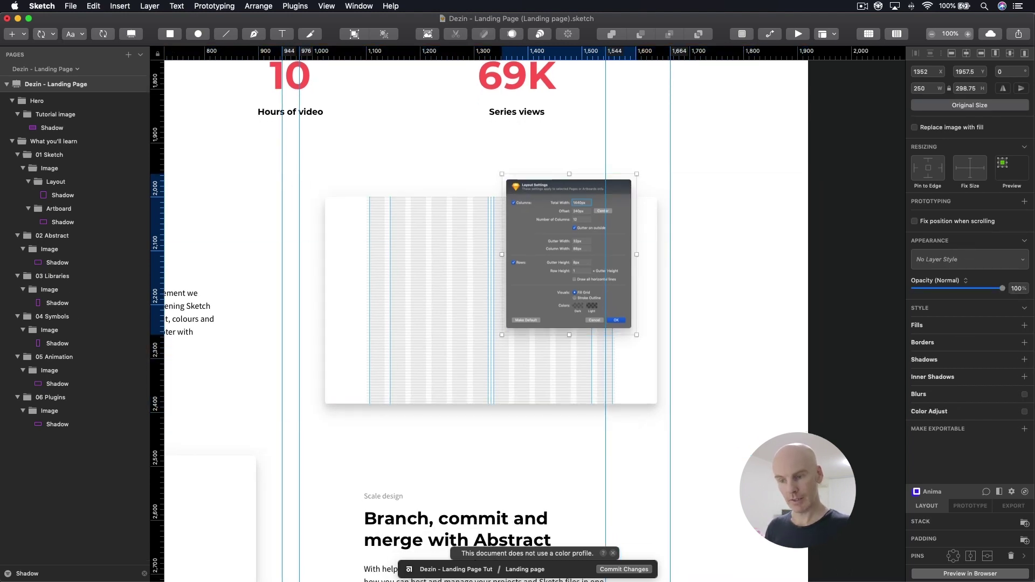
click(144, 576)
click(502, 159)
click(544, 212)
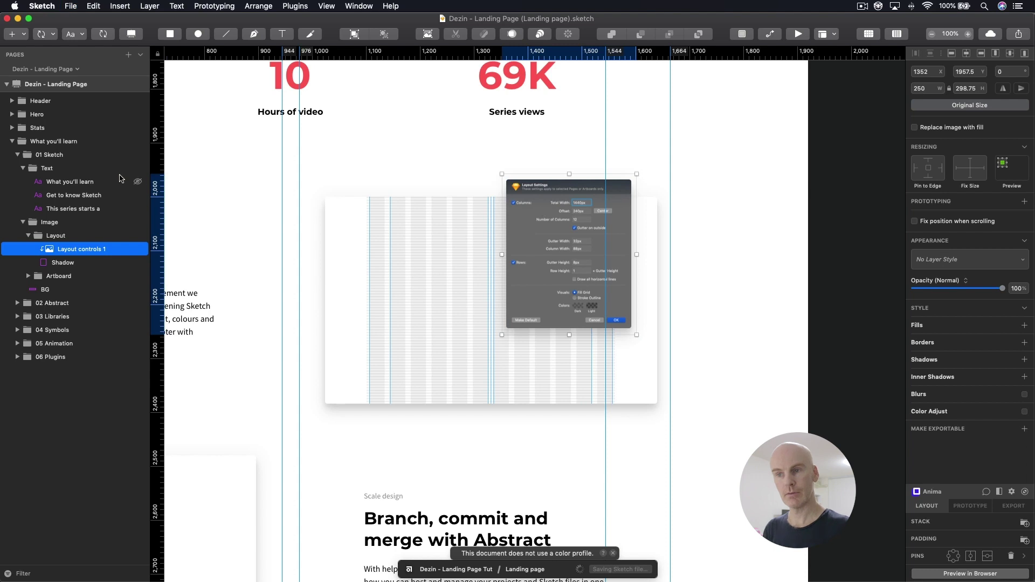
click(25, 236)
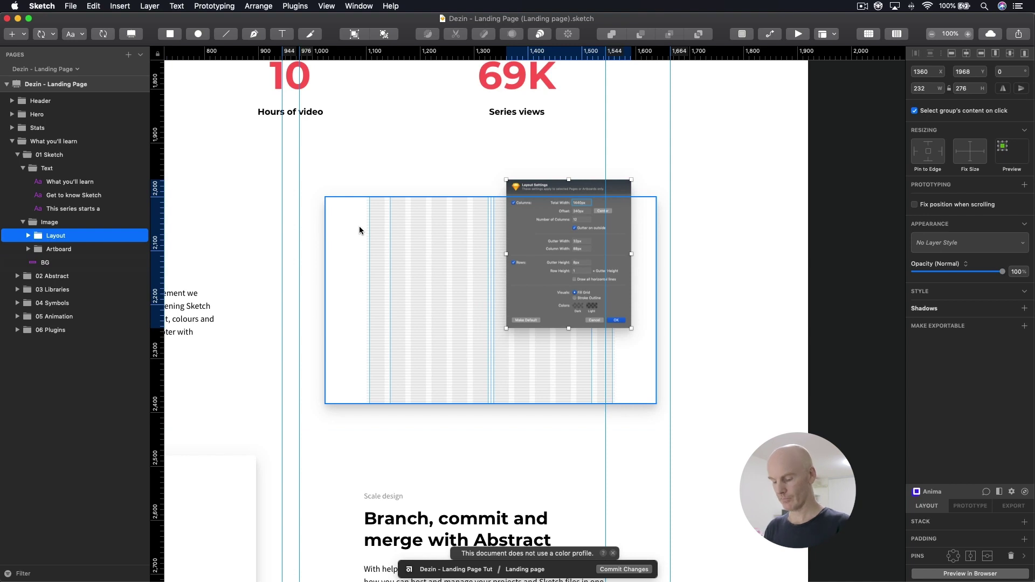
Switch to Finder and place Sketch symbol.svg over the upper-left part of the Art-board 1920 image
key(super+Tab)
click(741, 152)
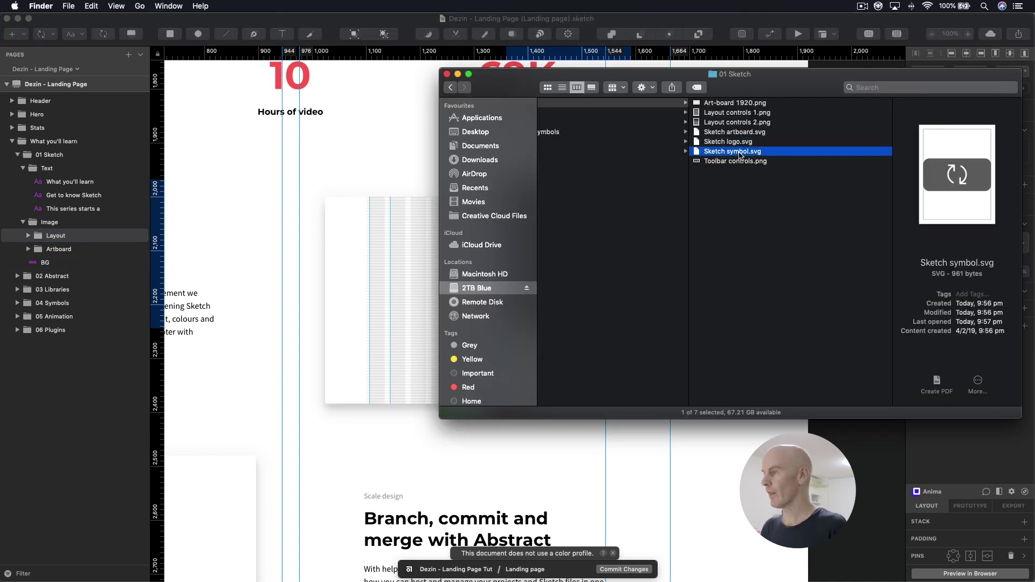
click(749, 132)
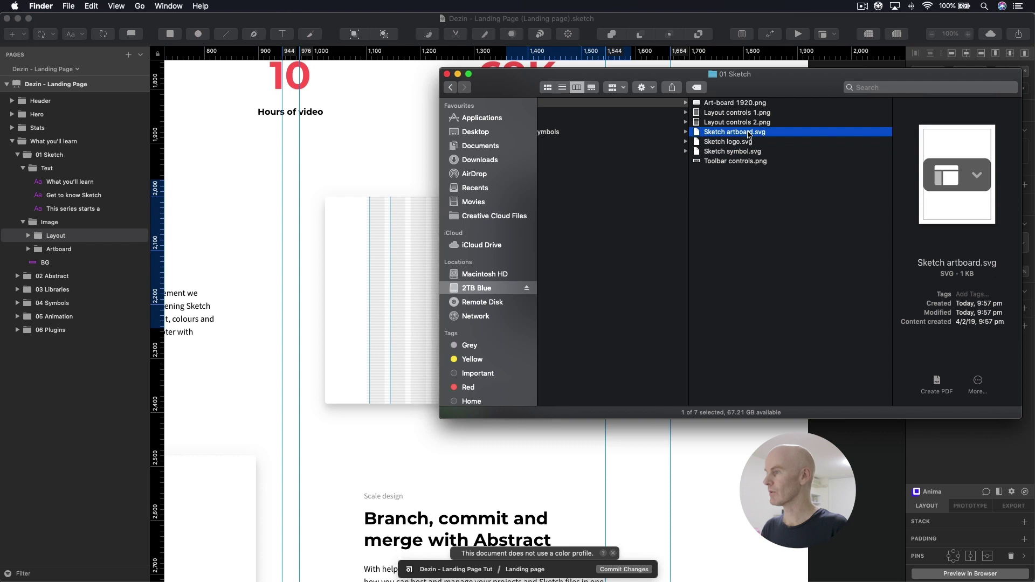
mouse_move(738, 151)
mouse_down()
mouse_move(400, 193)
mouse_move(356, 216)
mouse_up()
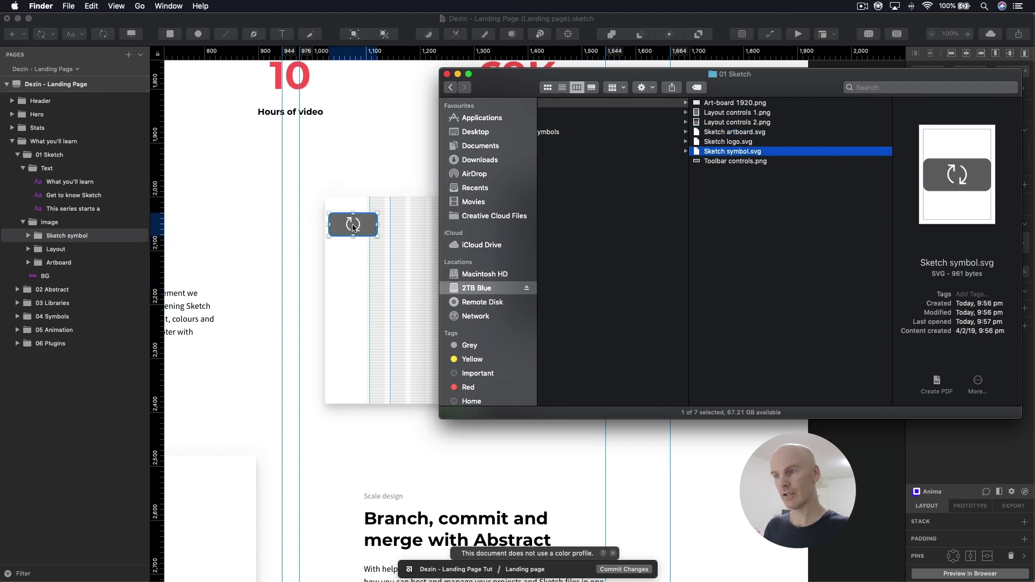
Move the Sketch symbol group to X 1000, Y 2032 so it overlaps the artboard image's left edge
click(85, 238)
key(ctrl+g)
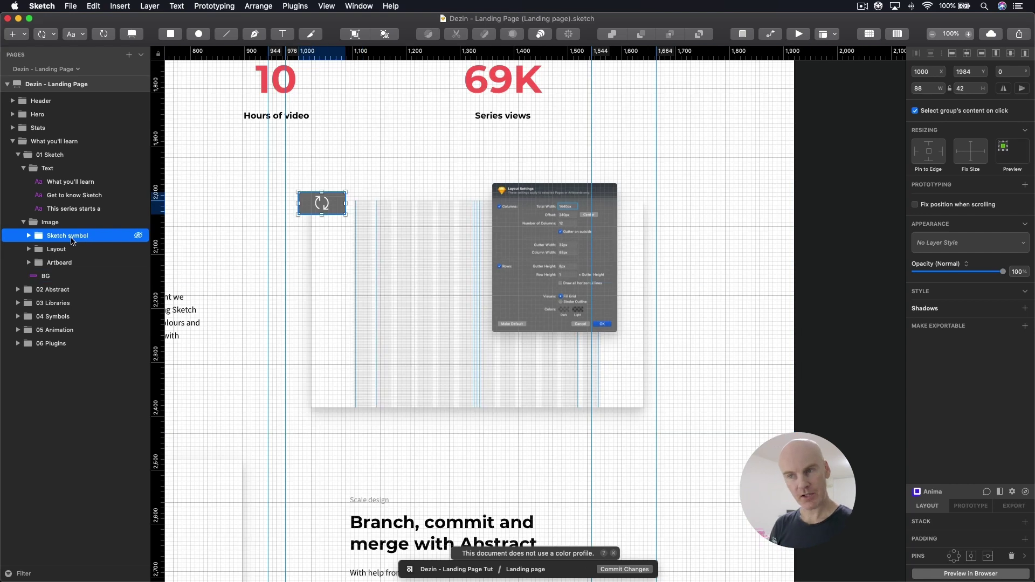
key(shift+Down)
key(shift+Down)
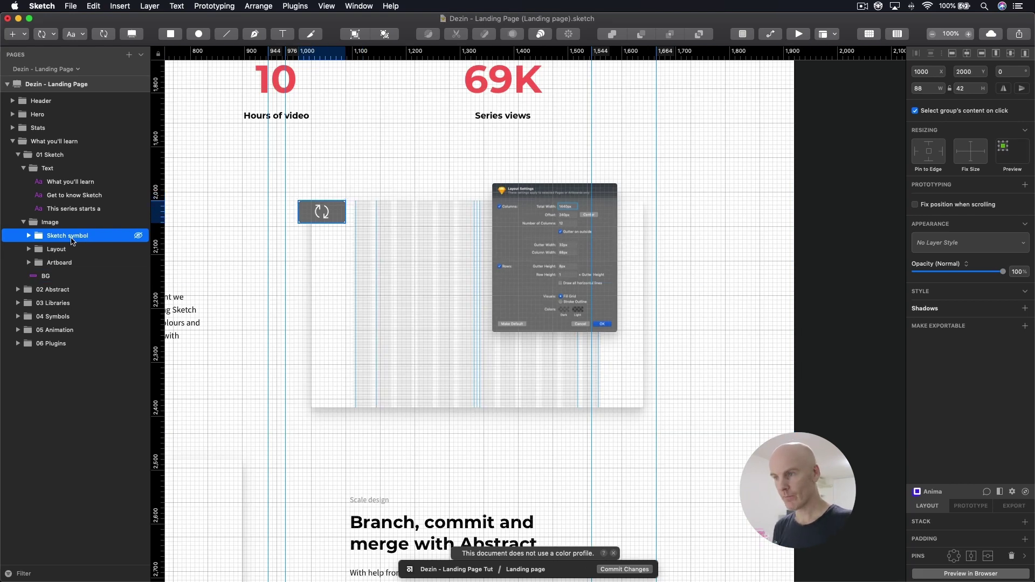
key(shift+Down)
key(shift+Down)
key(shift+Down)
key(shift+Down)
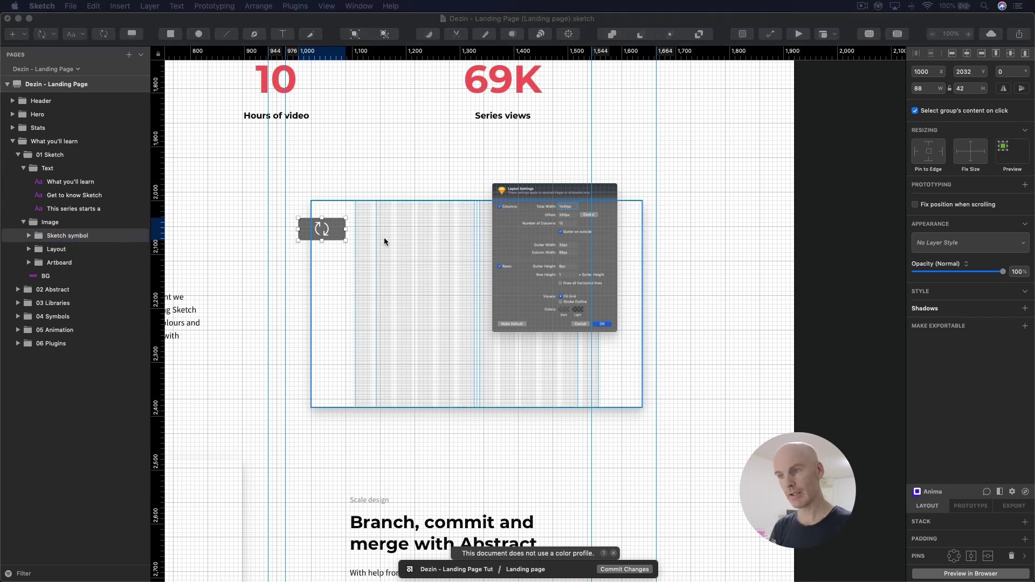
Check the Sketch symbol group's background path and reselect the whole group
click(322, 230)
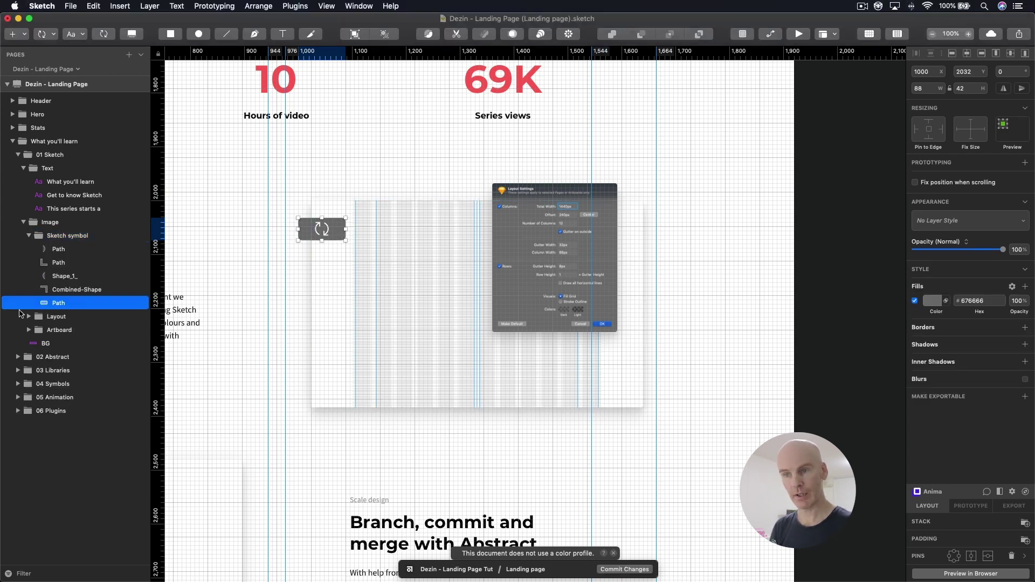
click(60, 235)
click(43, 252)
click(60, 236)
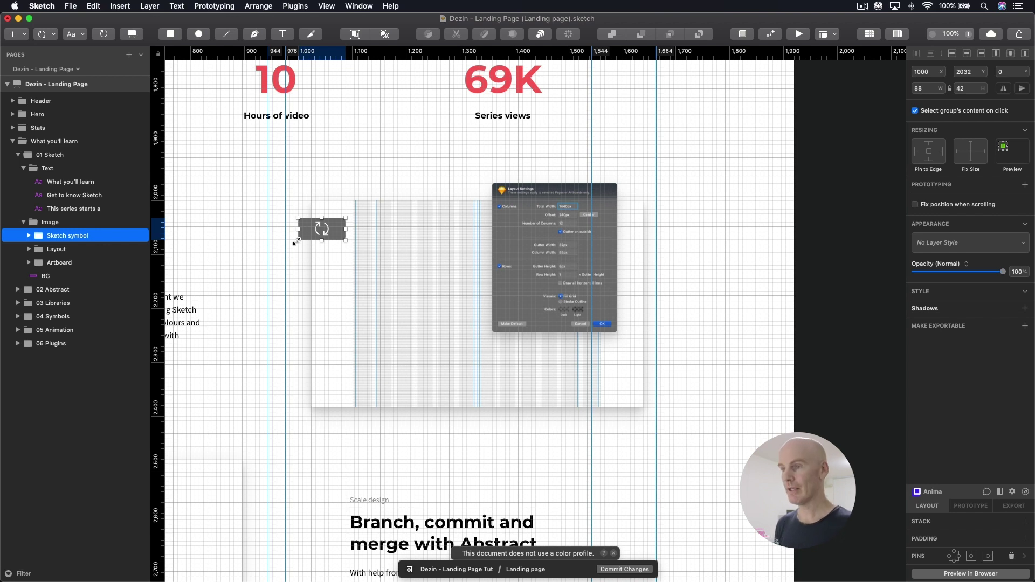
double_click(322, 227)
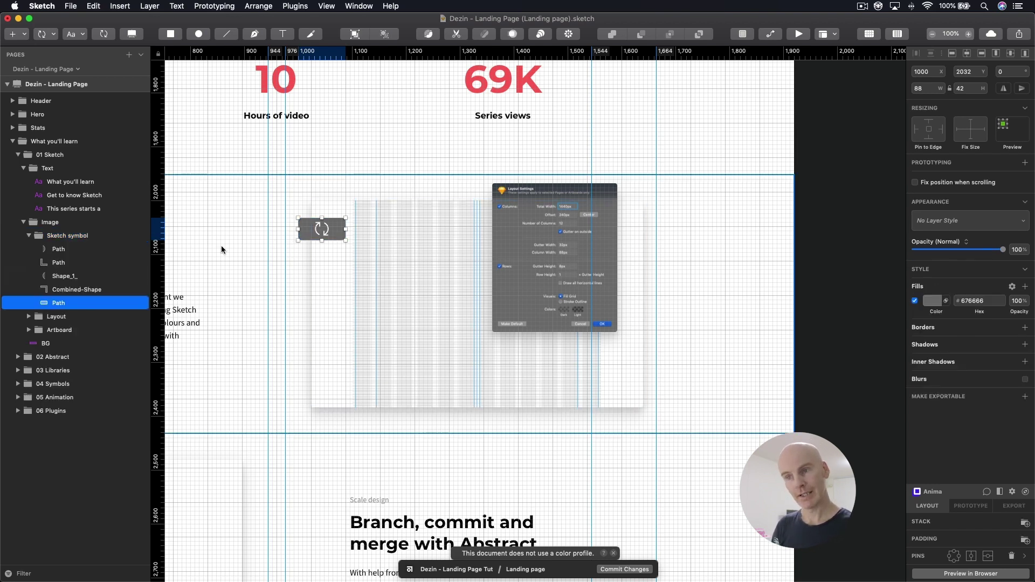
click(68, 236)
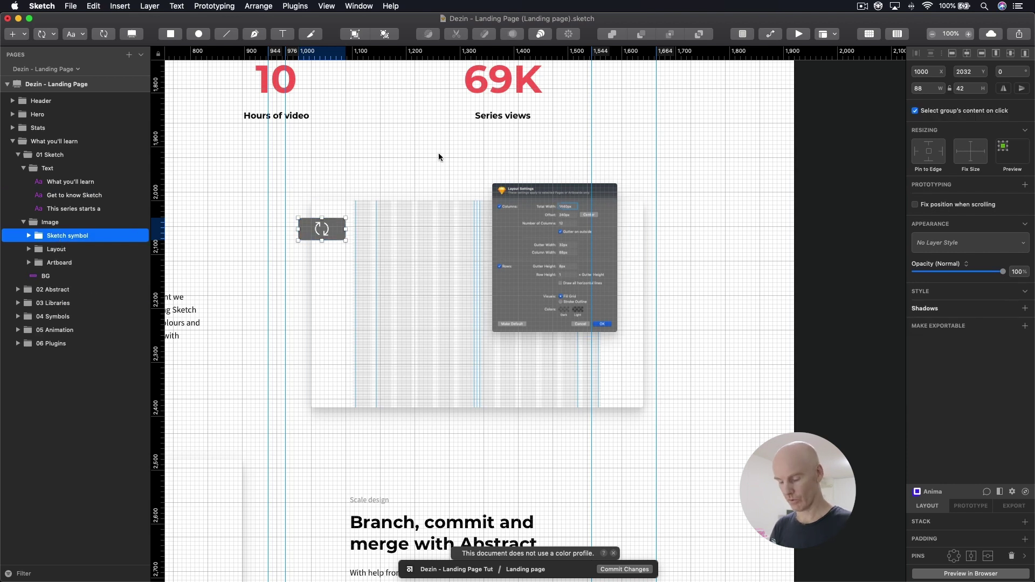
Switch to Finder and place Sketch artboard.svg just below and to the right of the Sketch symbol, at X 1115, Y 2079
key(super+Tab)
mouse_move(717, 135)
mouse_down()
mouse_move(333, 201)
mouse_move(328, 192)
mouse_move(372, 254)
mouse_up()
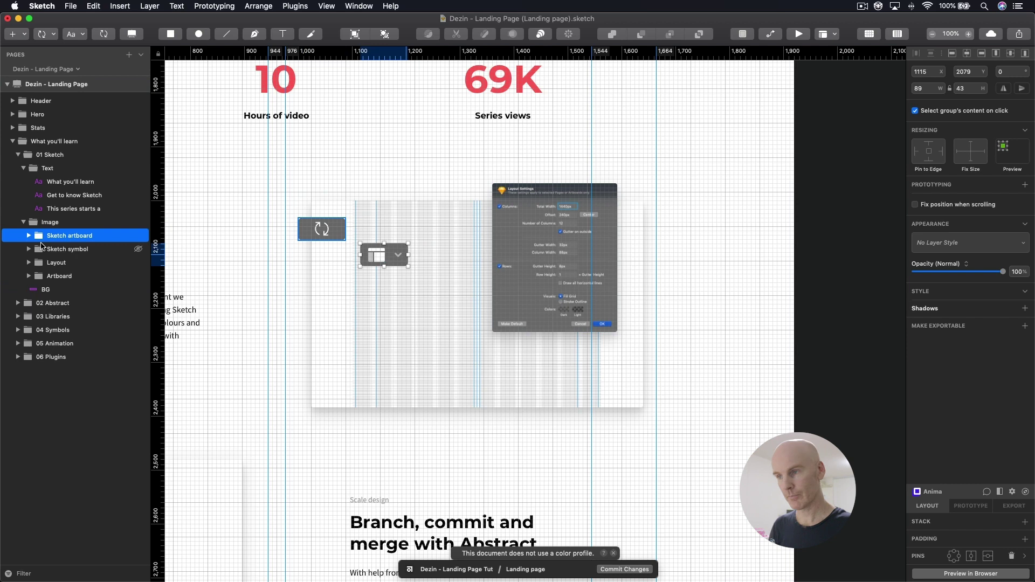
Move the Sketch artboard group up and left to X 1104, Y 2056, nearer the Sketch symbol
key(super+plus)
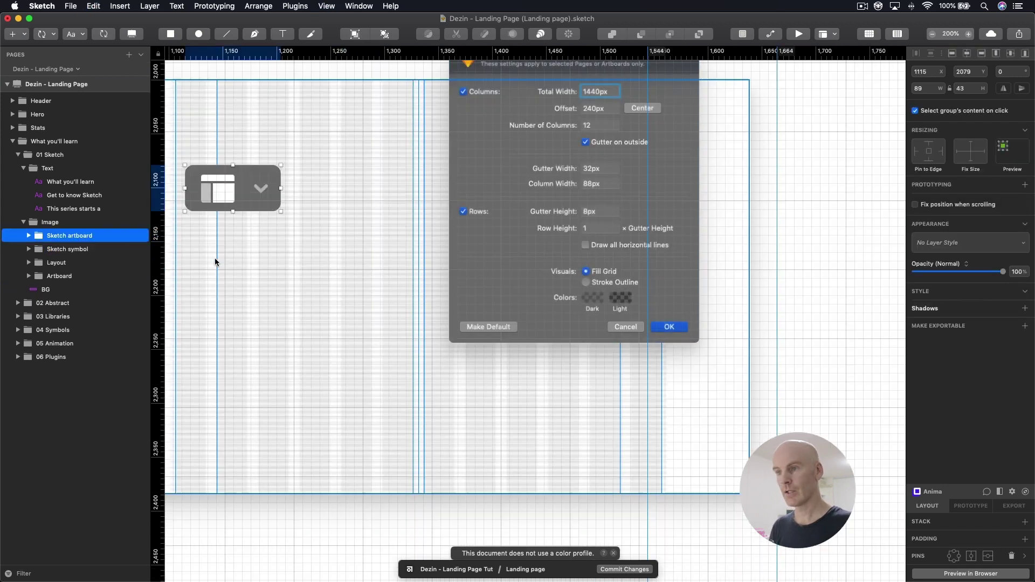
scroll(461, 249, left, 5)
drag(449, 202, 442, 200)
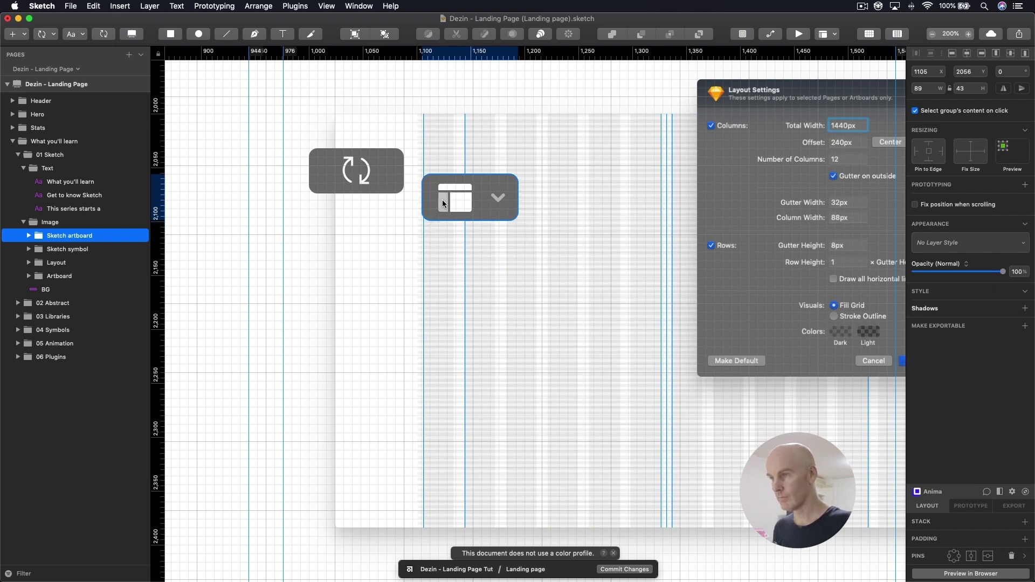
key(super+plus)
key(Left)
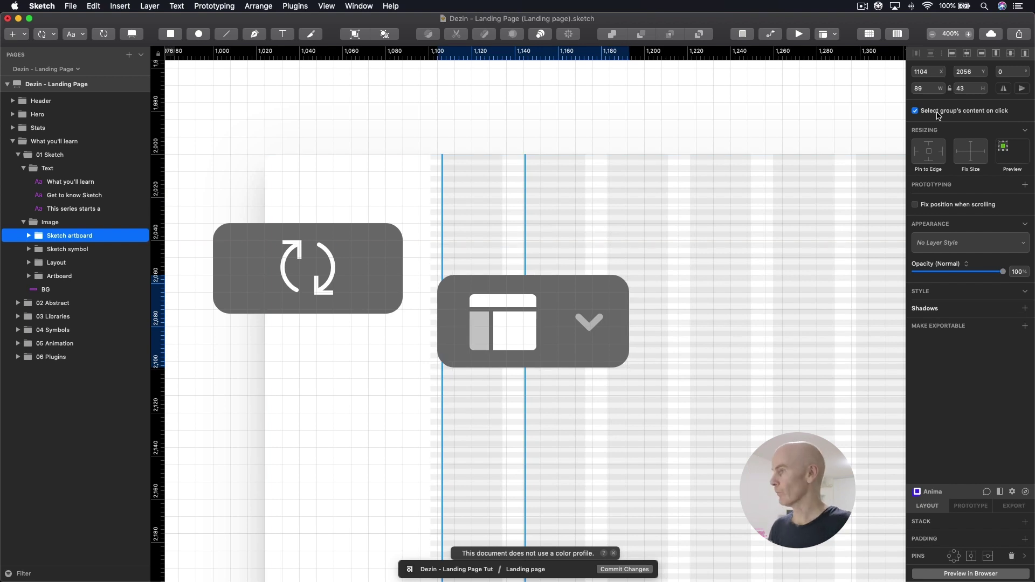
Resize the Sketch artboard group to 88 wide and 42 high, matching the Sketch symbol
click(930, 90)
text(88)
key(Tab)
key(Return)
Duplicate the background path inside the Sketch symbol group and rename the lower copy Shadow
click(415, 262)
click(364, 238)
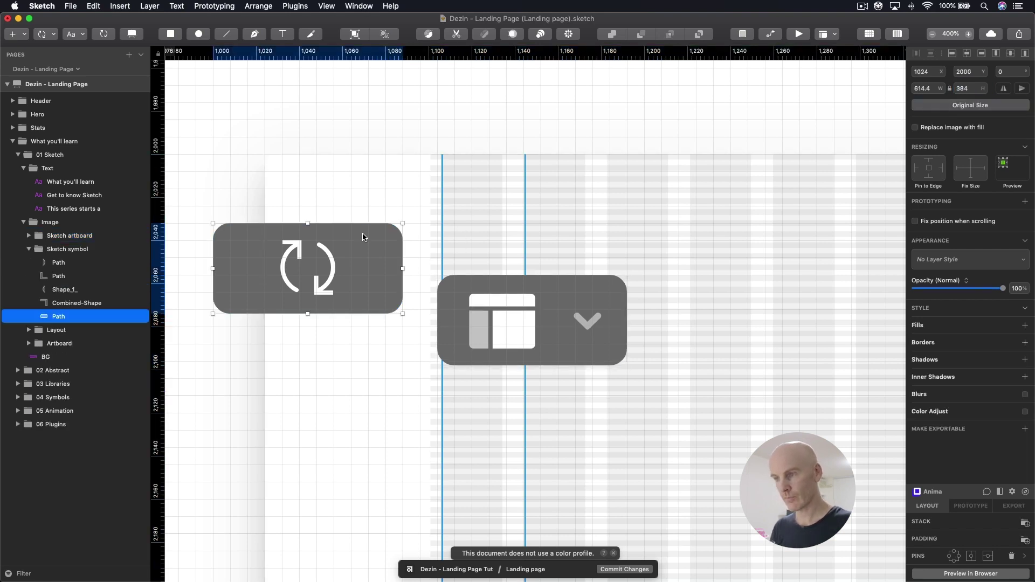
scroll(360, 235, down, 3)
key(ctrl+l)
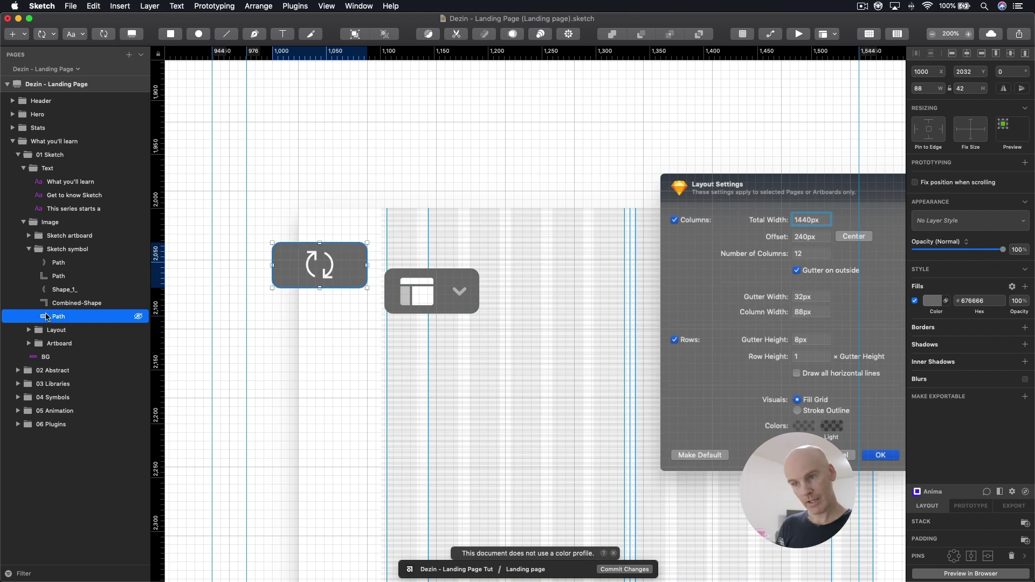
key(super+d)
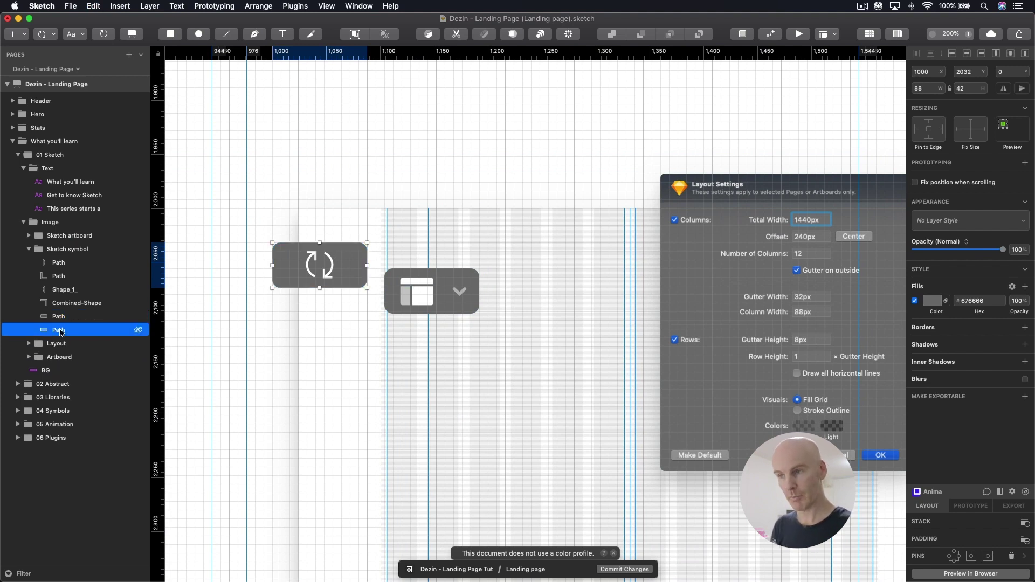
double_click(60, 331)
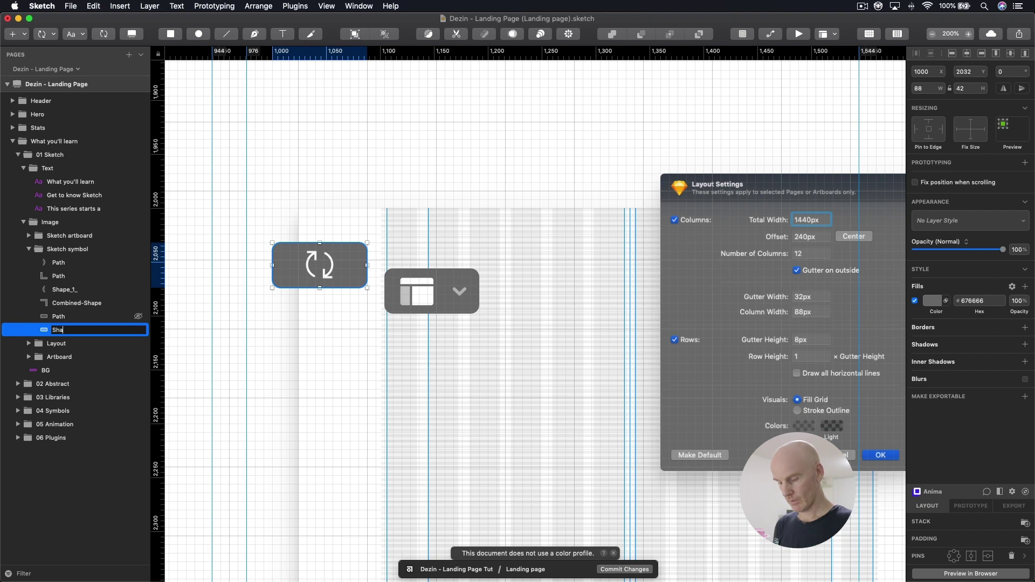
key(Return)
Apply the Design System - Global shape/surface layer style L5 to the Sketch symbol's Shadow path
click(952, 220)
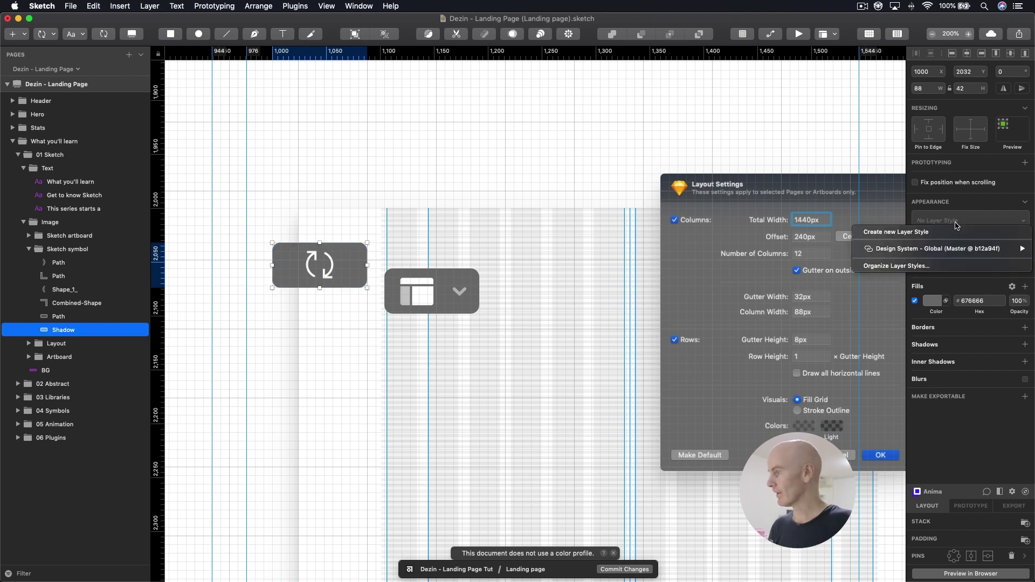
mouse_move(900, 254)
mouse_move(815, 269)
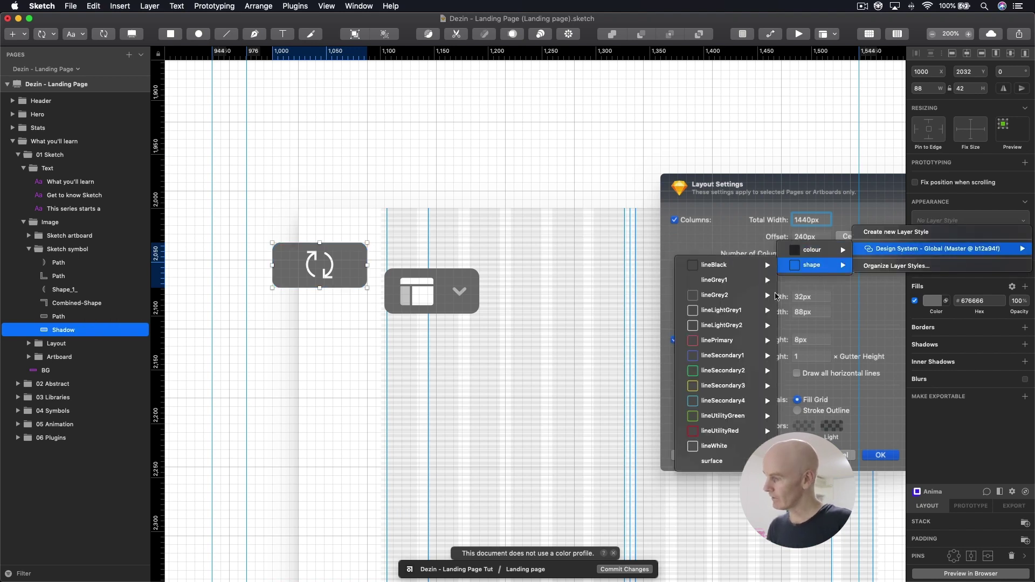
mouse_move(698, 466)
click(635, 537)
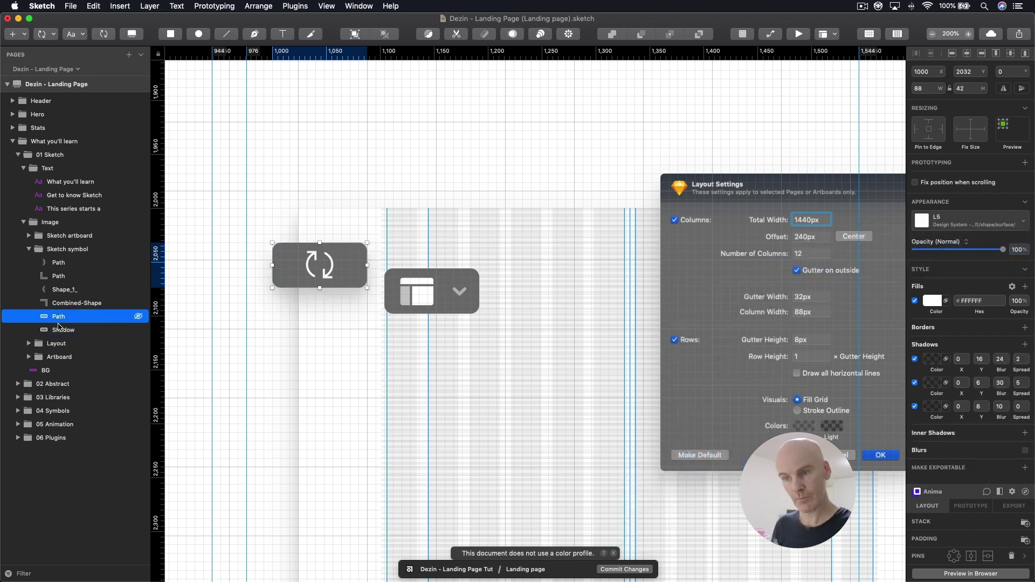
Duplicate the background path inside the Sketch artboard group and rename the lower copy Shadow
super+click(437, 304)
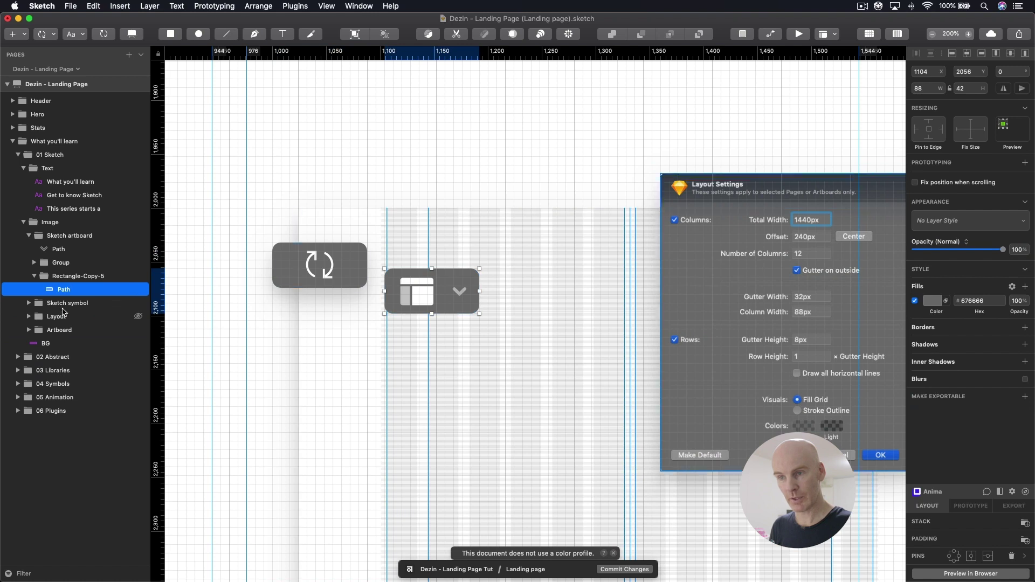
key(super+d)
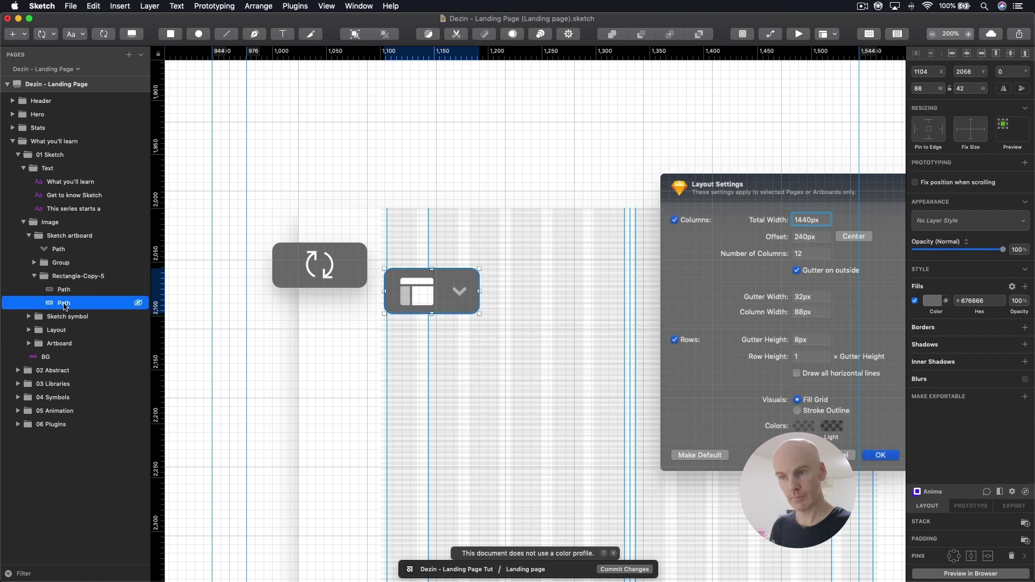
double_click(69, 304)
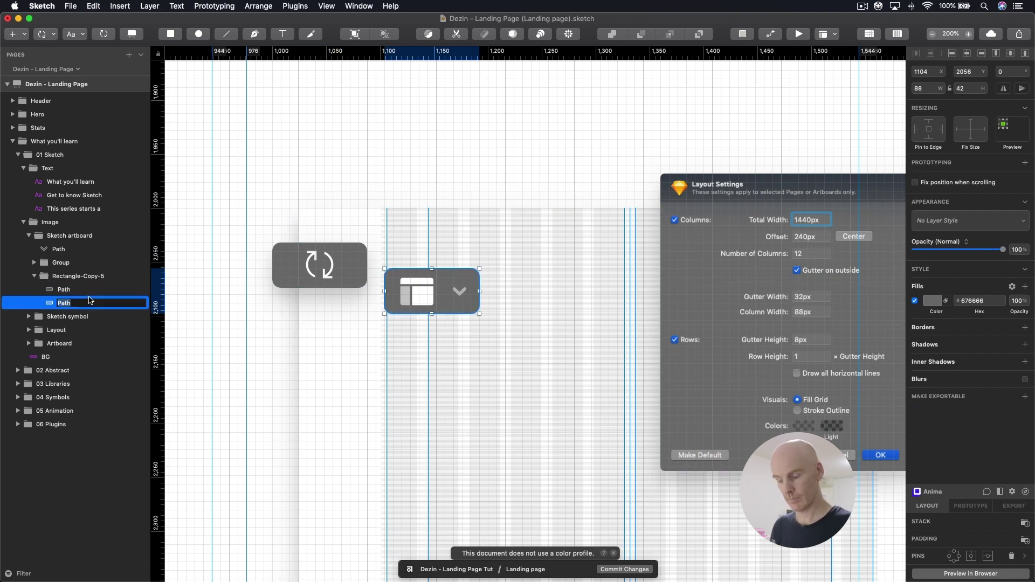
text(Shadow)
key(Return)
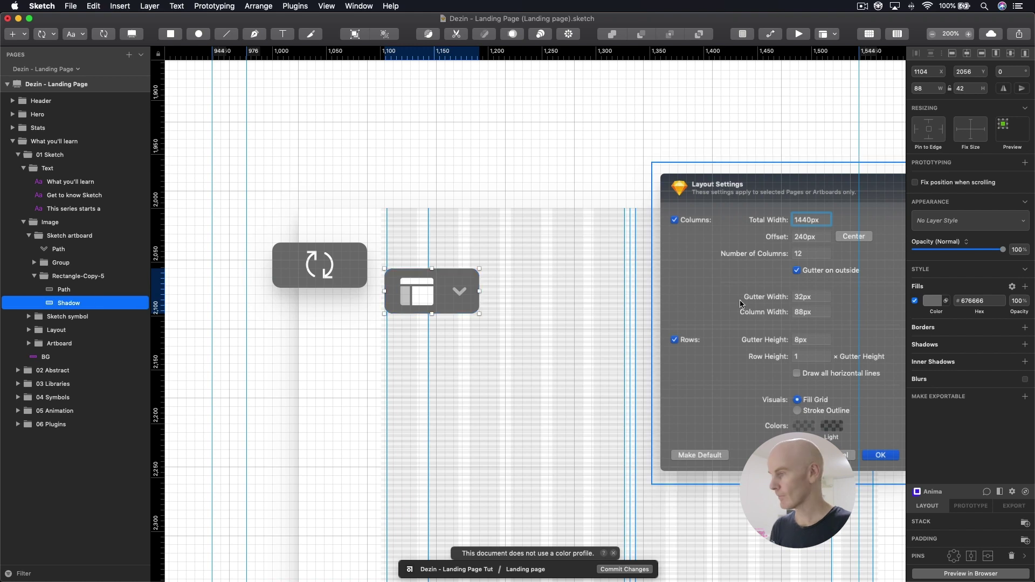
Apply the Design System - Global surface shadow style to the Sketch artboard's Shadow path and check both icons against the artboard image
click(969, 221)
mouse_move(919, 253)
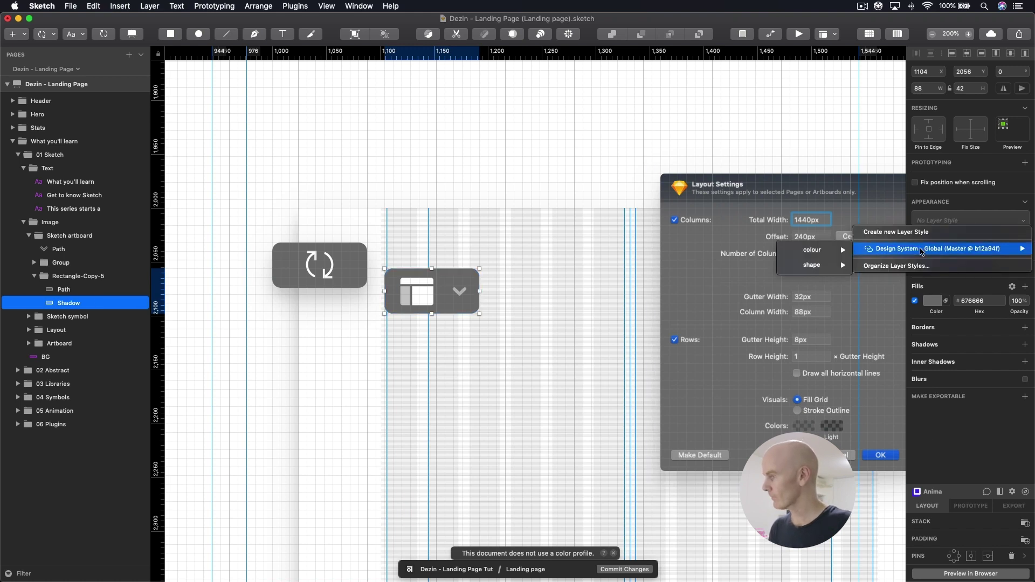
mouse_move(814, 264)
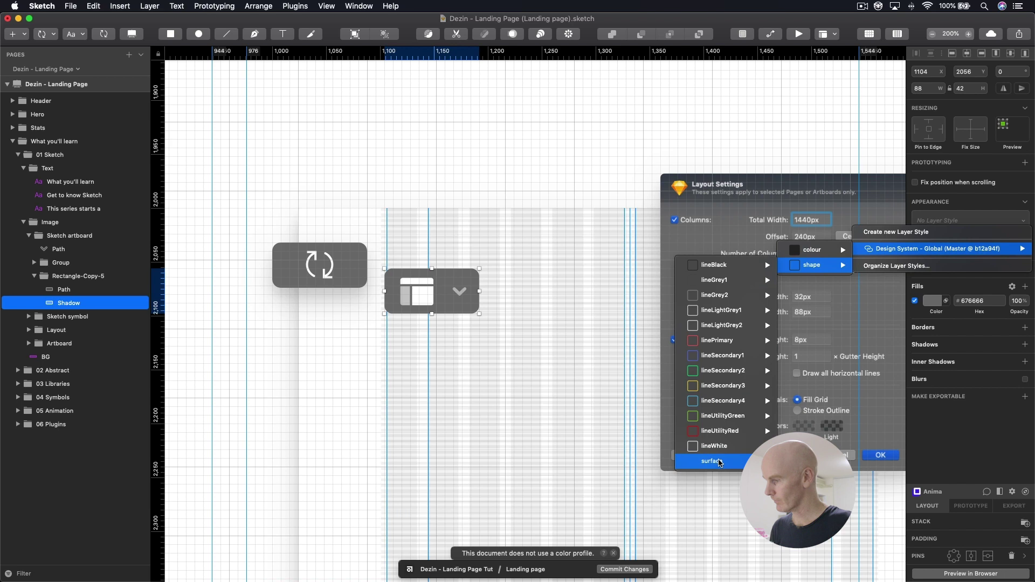
mouse_move(712, 461)
click(629, 536)
click(417, 294)
key(super+minus)
scroll(488, 254, down, 5)
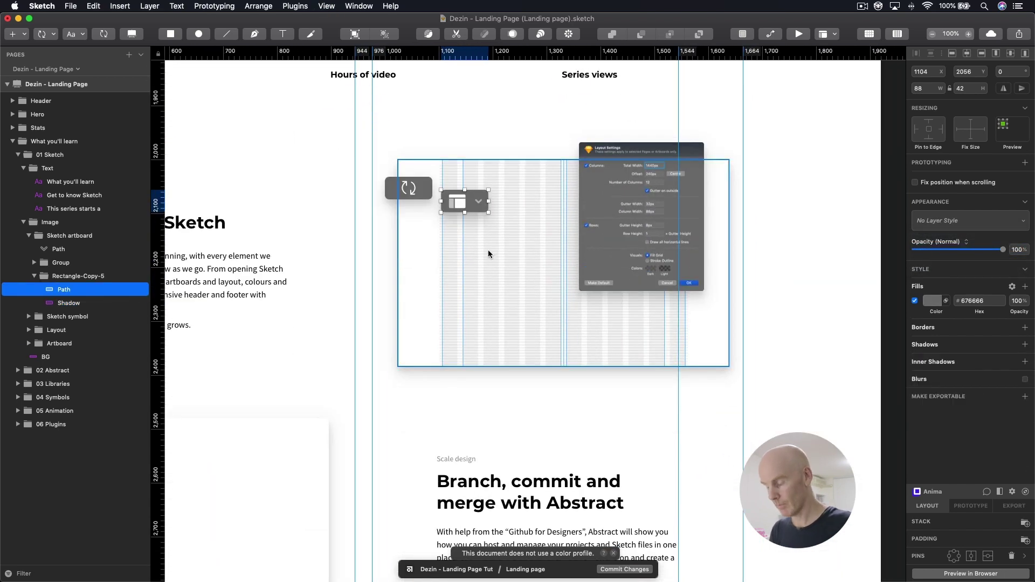
key(ctrl+g)
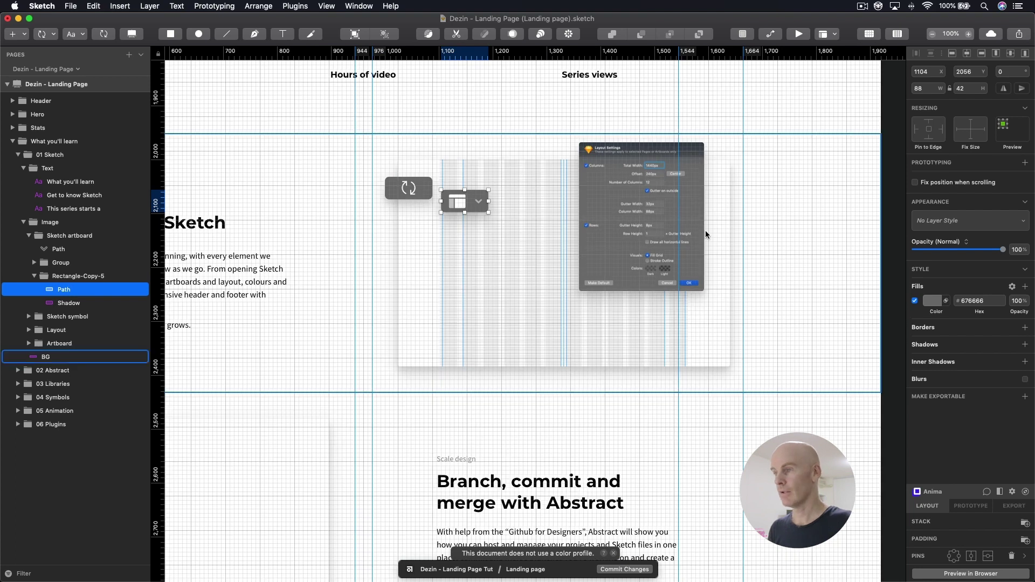
Switch to Finder, place Sketch logo.svg over the artboard image's lower-left edge, and move its group to the top of the Image group
key(super+Tab)
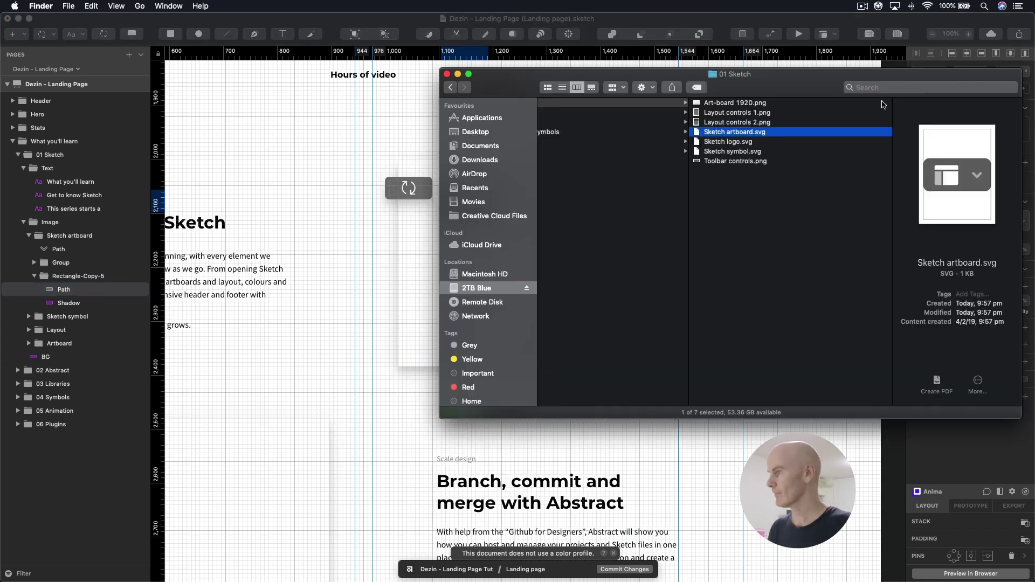
mouse_move(757, 142)
mouse_down()
mouse_move(372, 211)
mouse_move(416, 313)
mouse_up()
key(super+Tab)
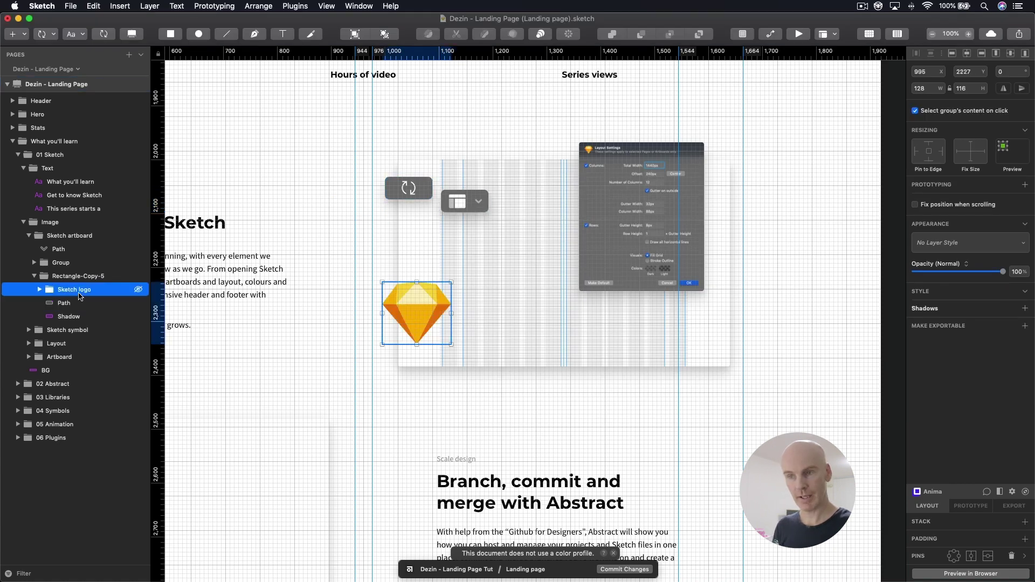
drag(63, 281, 39, 243)
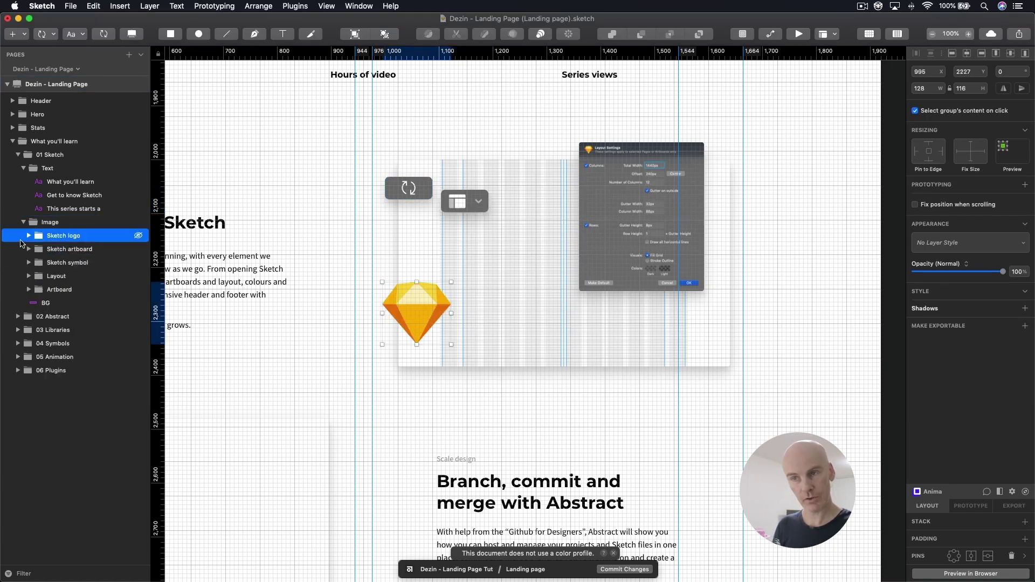
Move the Sketch logo group to X 977, Y 2208 so it overlaps the artboard image's left edge
key(super+plus)
scroll(192, 264, right, 5)
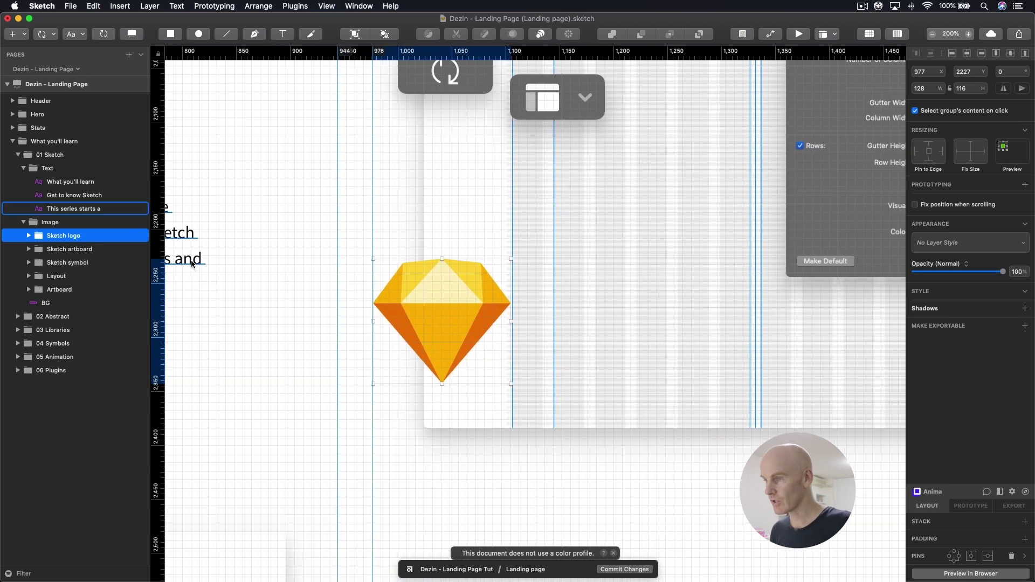
key(Up)
key(Up)
key(Up)
key(Up)
key(Up)
key(Up)
key(Up)
key(Up)
key(Up)
key(Up)
key(Up)
key(Up)
key(Up)
key(Up)
key(Up)
key(Up)
key(Up)
key(Up)
key(Up)
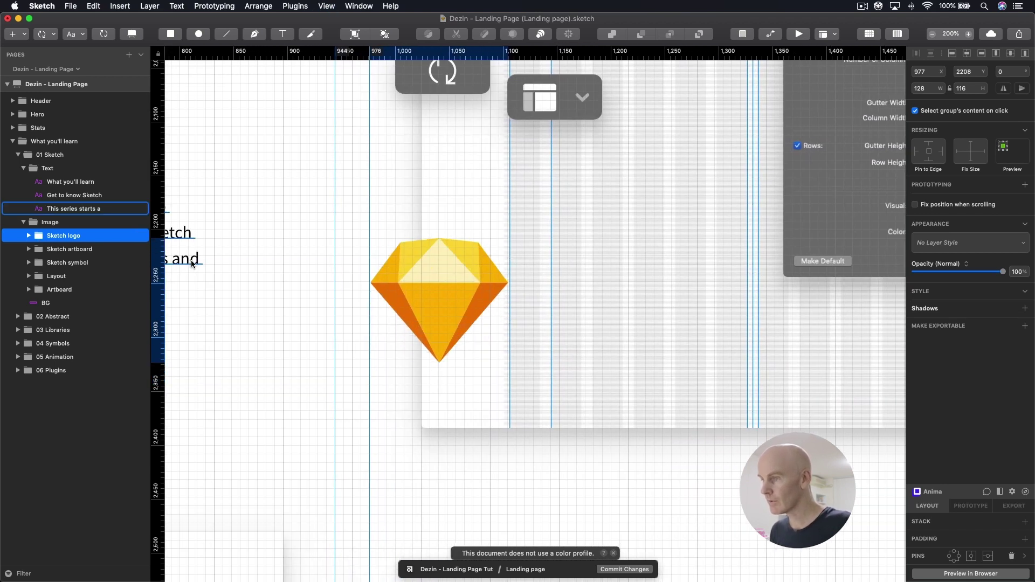
key(super+minus)
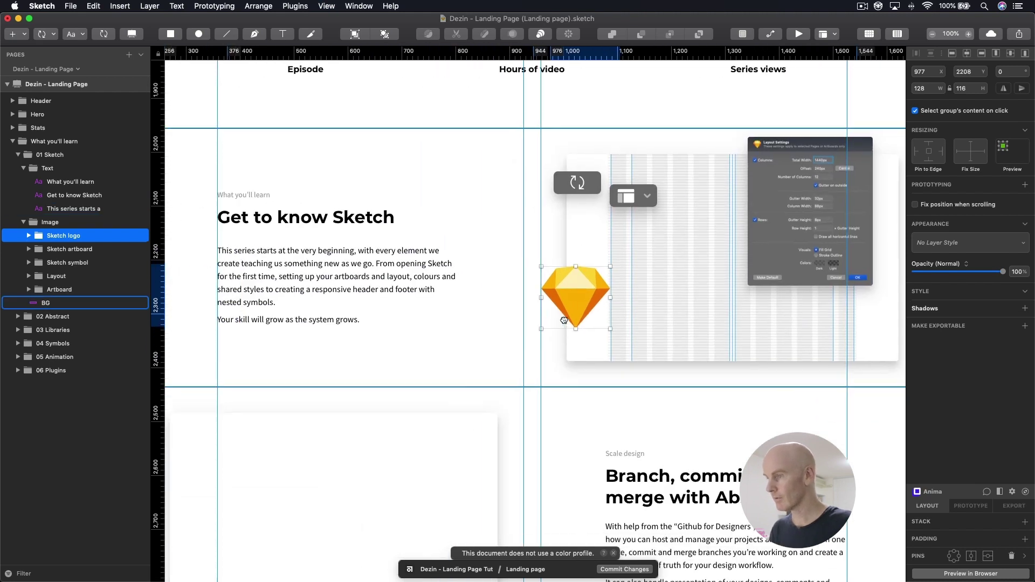
Check the separate paths inside the Sketch logo group and reselect the whole group
key(super+a)
key(super+2)
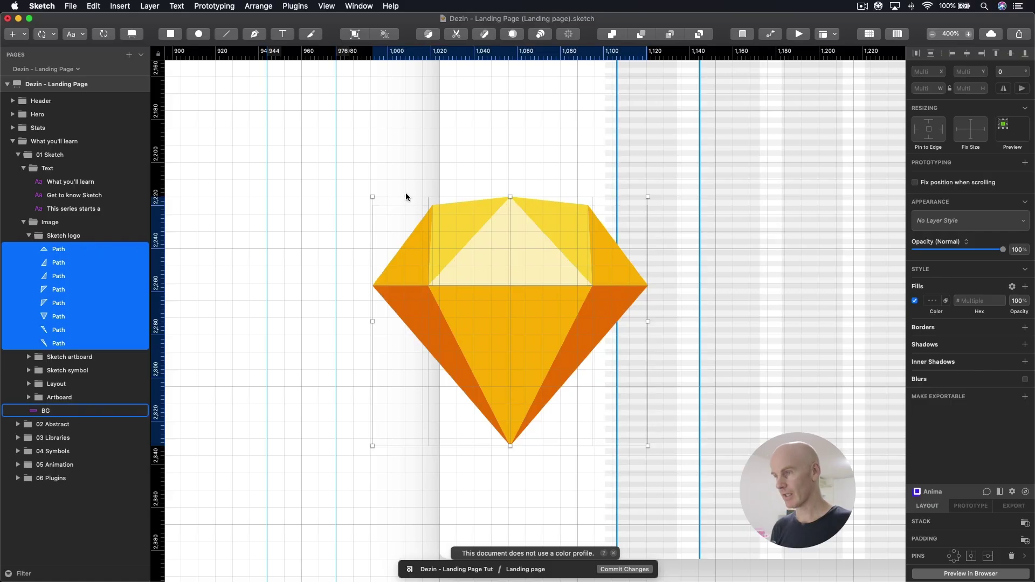
key(super+plus)
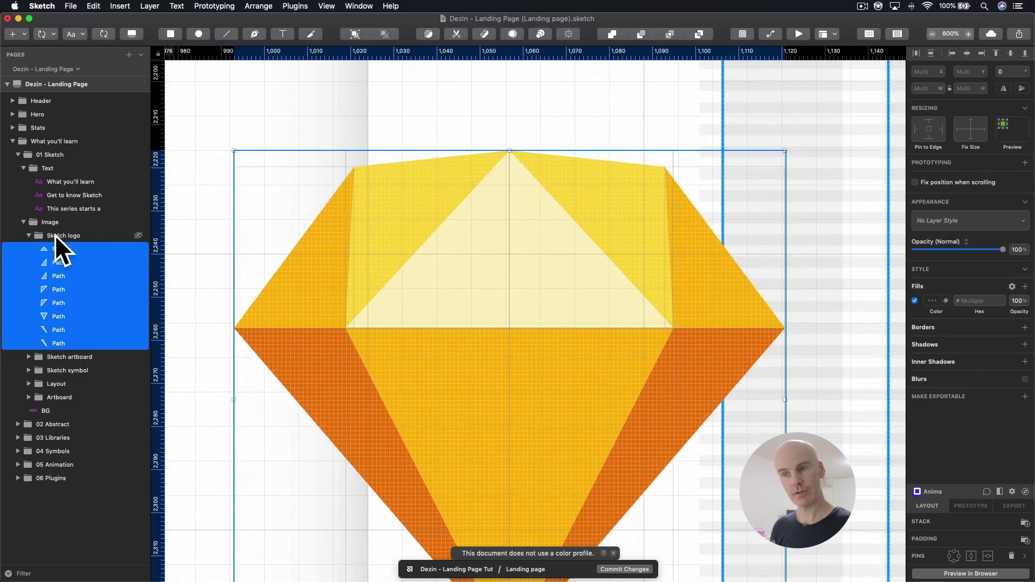
click(55, 236)
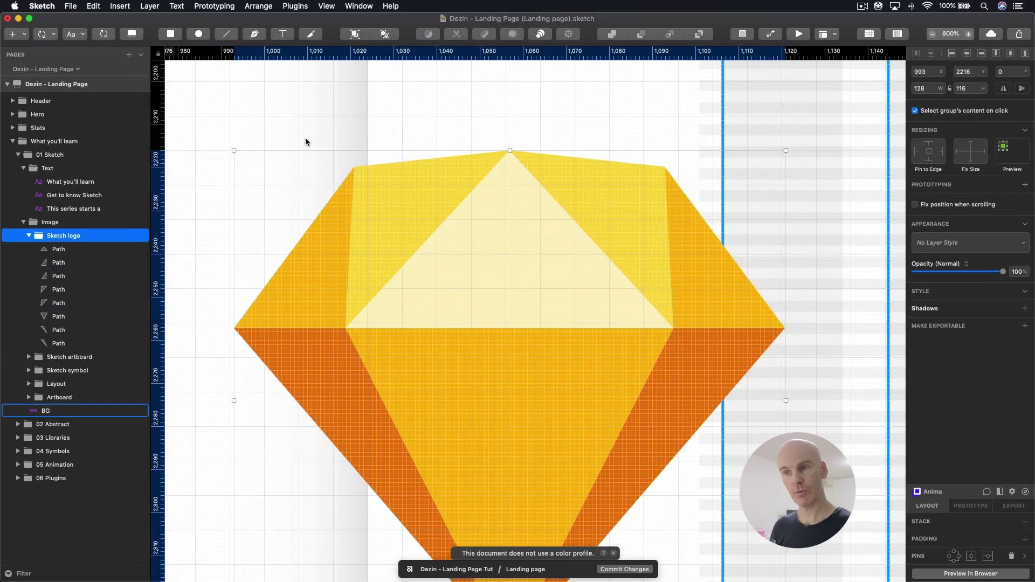
Trace the Sketch logo's outer diamond outline with the Vector tool through its six corner points and close the path
click(253, 35)
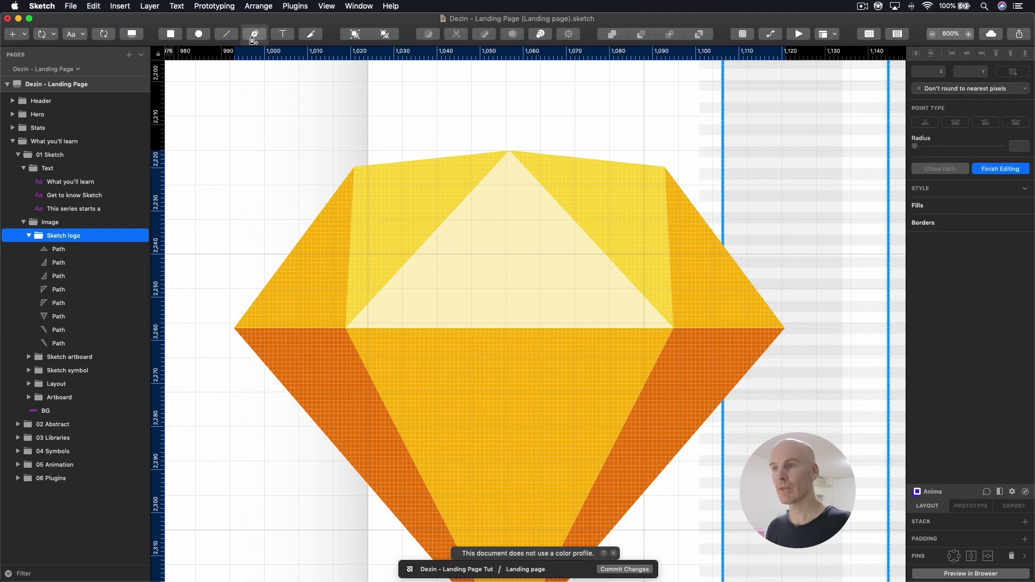
click(235, 328)
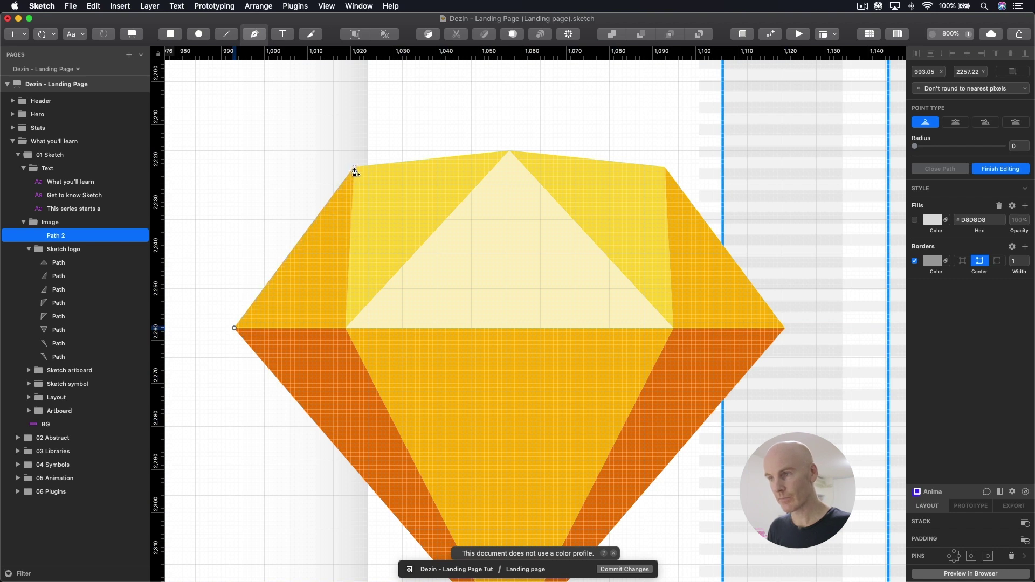
click(354, 167)
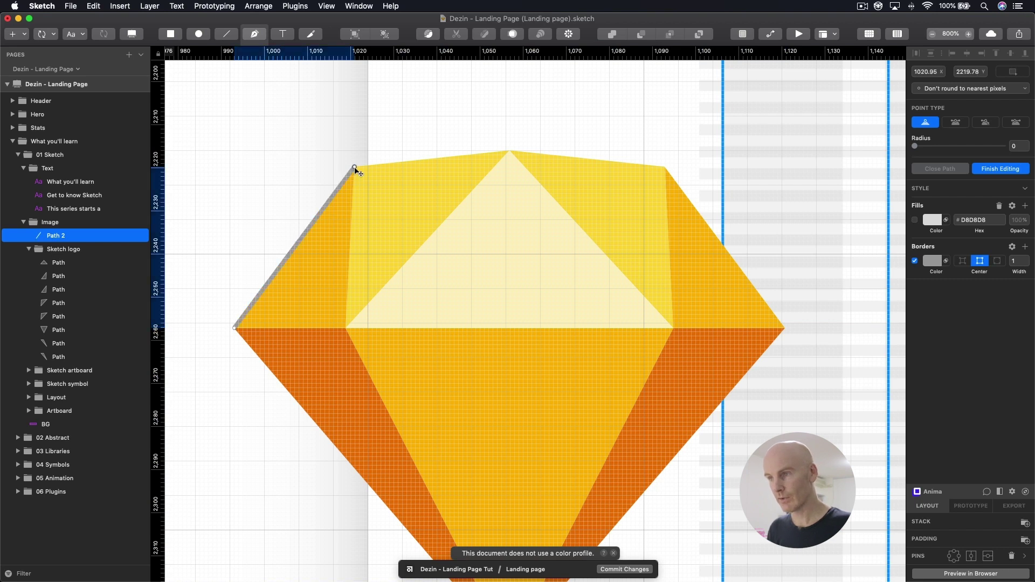
click(510, 151)
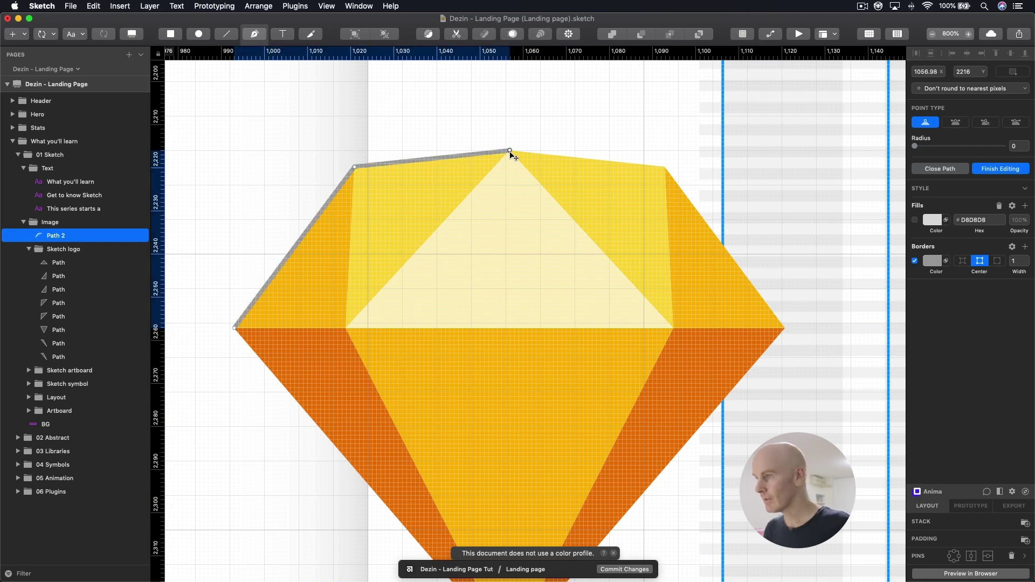
click(665, 168)
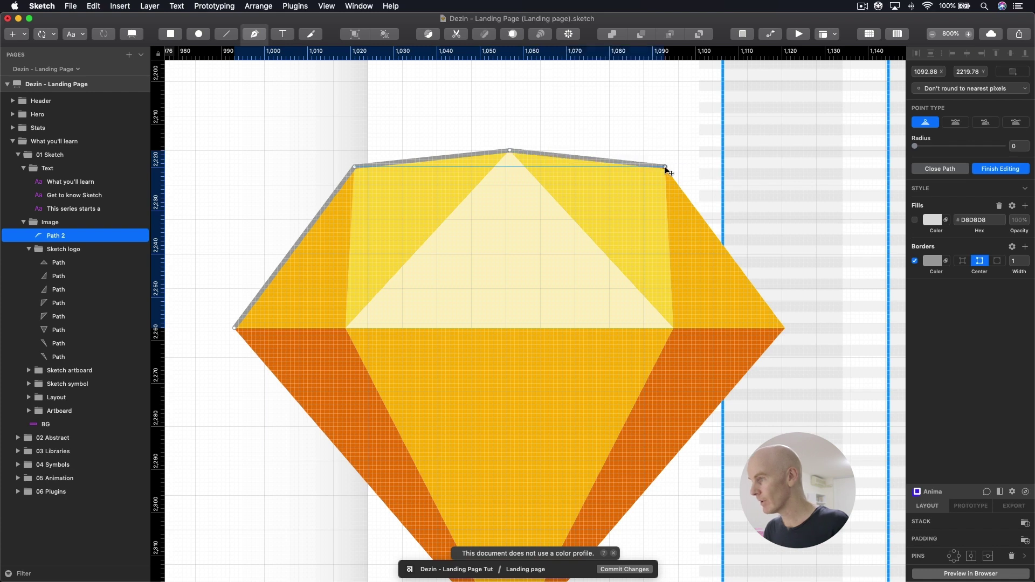
click(785, 329)
scroll(788, 362, down, 5)
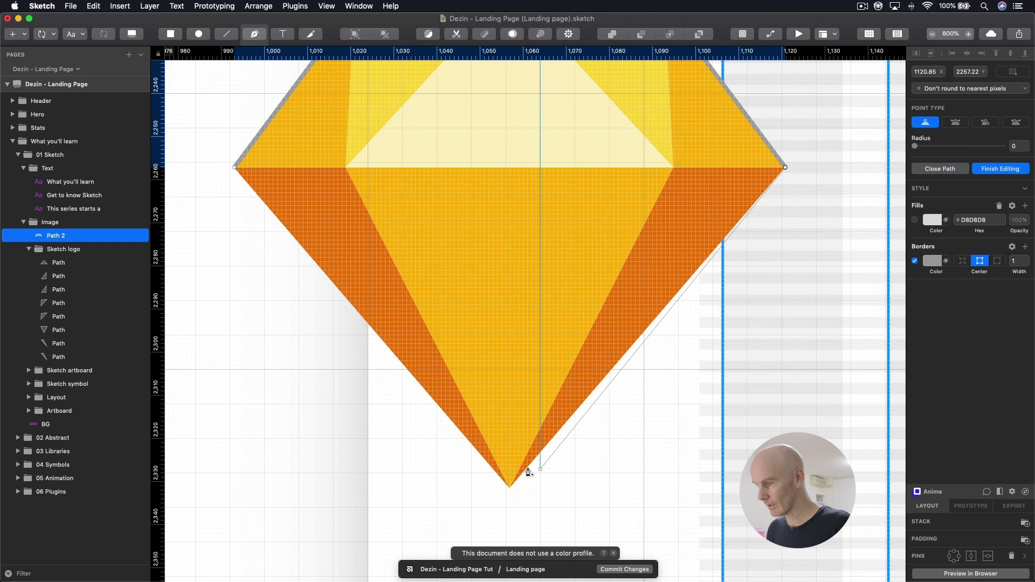
click(511, 492)
scroll(381, 339, up, 4)
scroll(382, 339, left, 5)
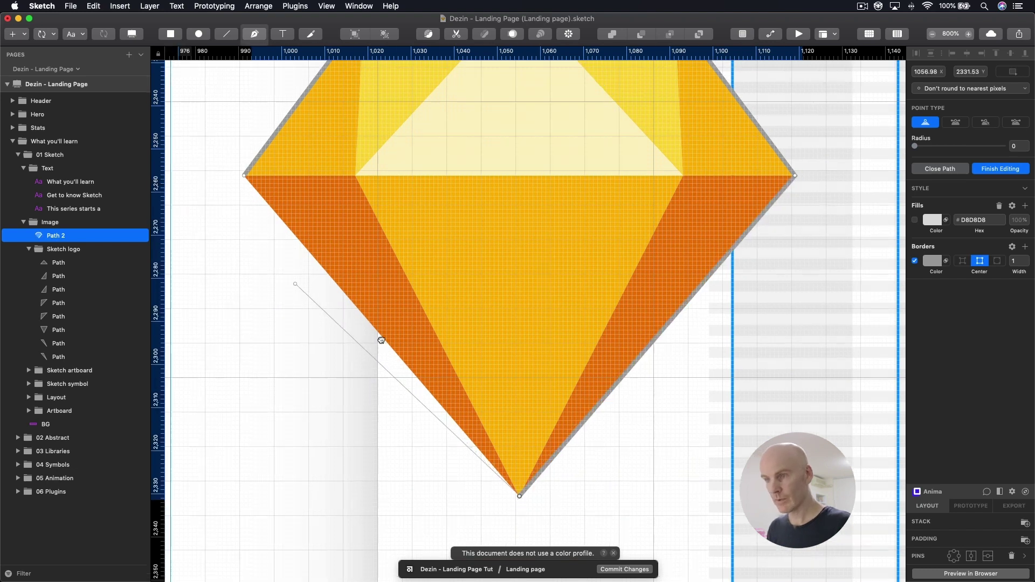
click(397, 281)
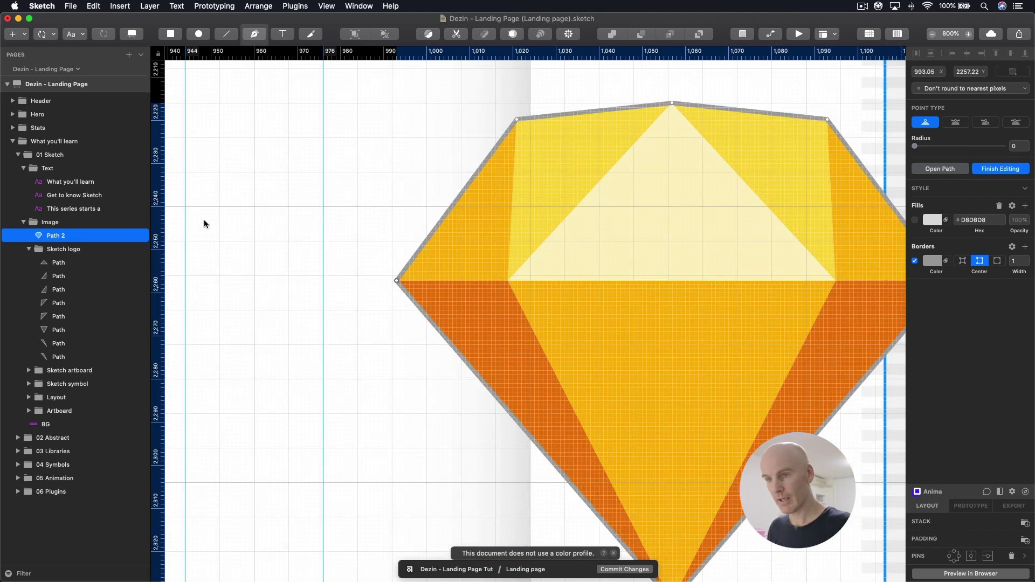
Rename the traced diamond outline as Shadow and move it to the bottom of the Sketch logo group
double_click(92, 235)
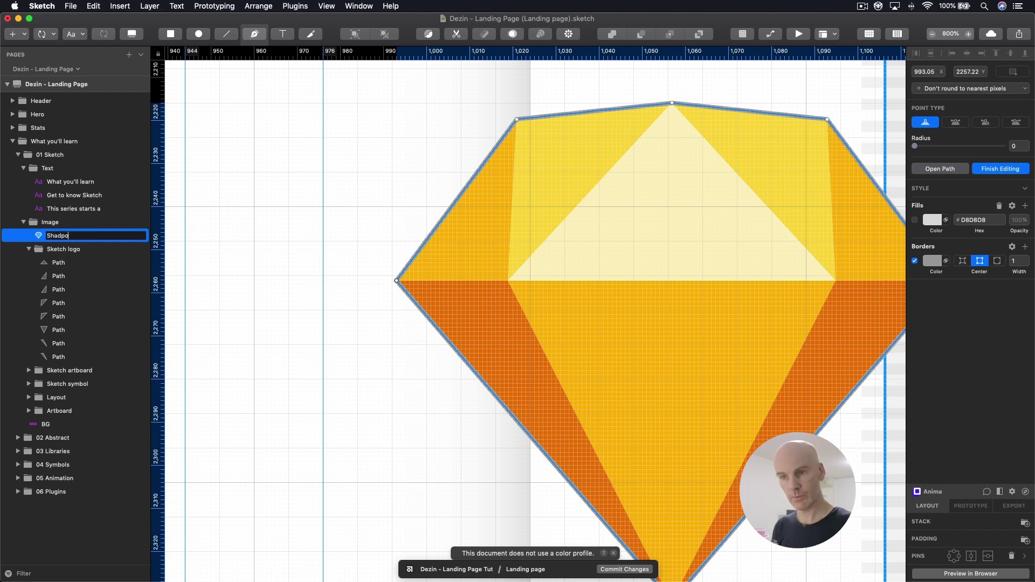
text(Shadow)
key(Return)
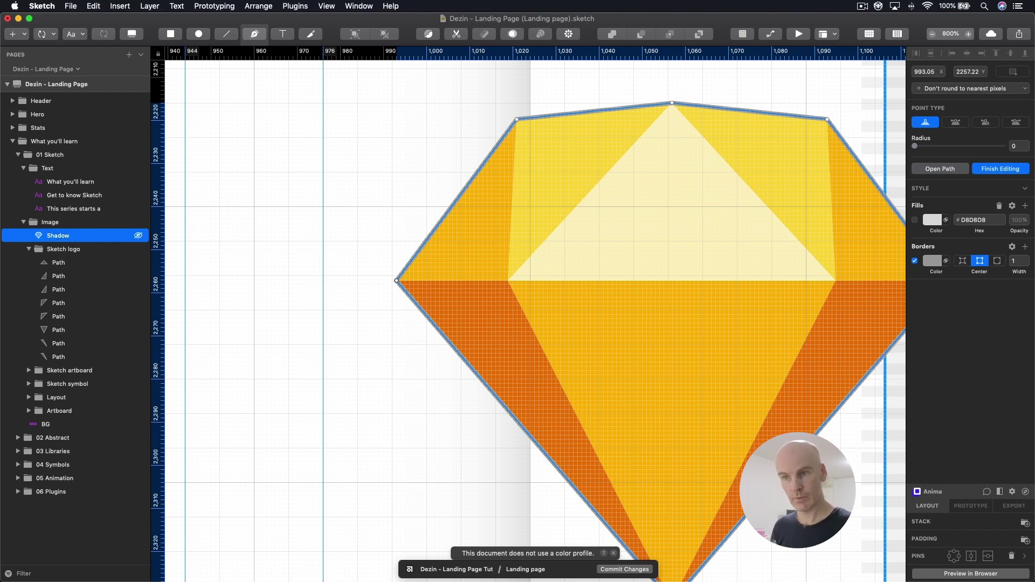
click(29, 250)
mouse_move(49, 240)
mouse_down()
mouse_move(50, 261)
mouse_move(68, 252)
mouse_move(70, 362)
mouse_up()
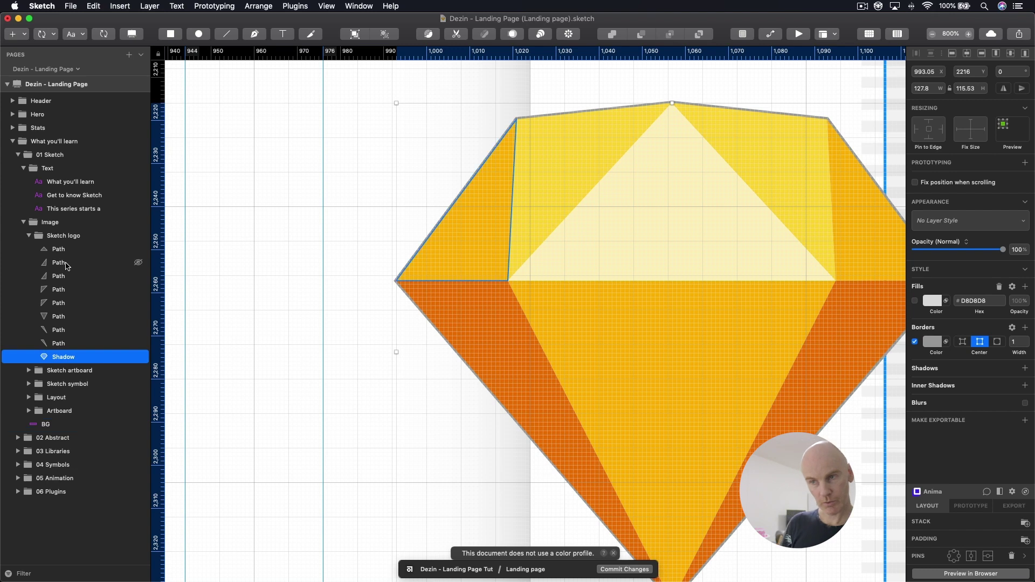
Group all the Path layers inside the Sketch logo group and name the new group Logo
click(60, 249)
shift+click(59, 343)
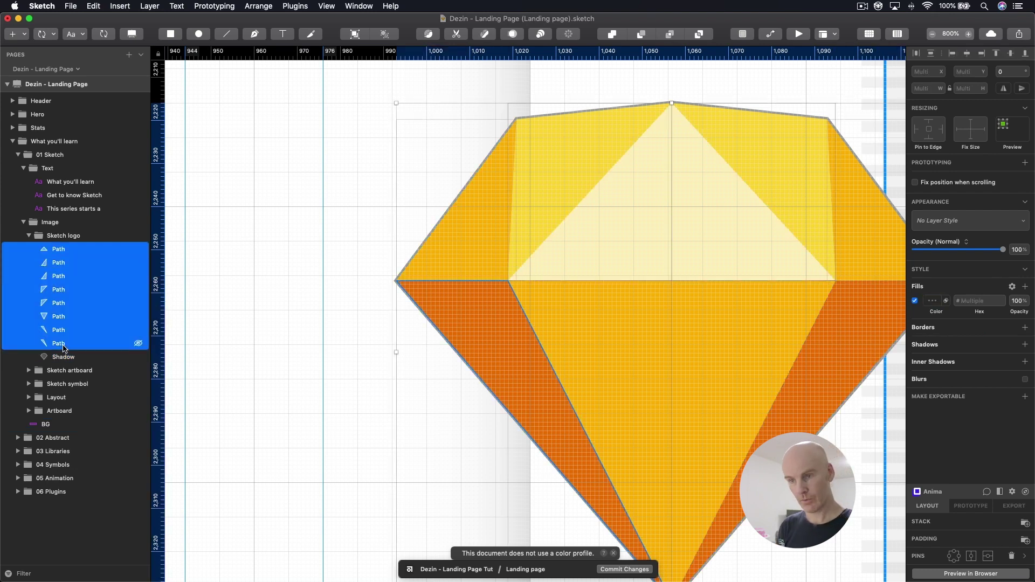
key(super+g)
double_click(78, 249)
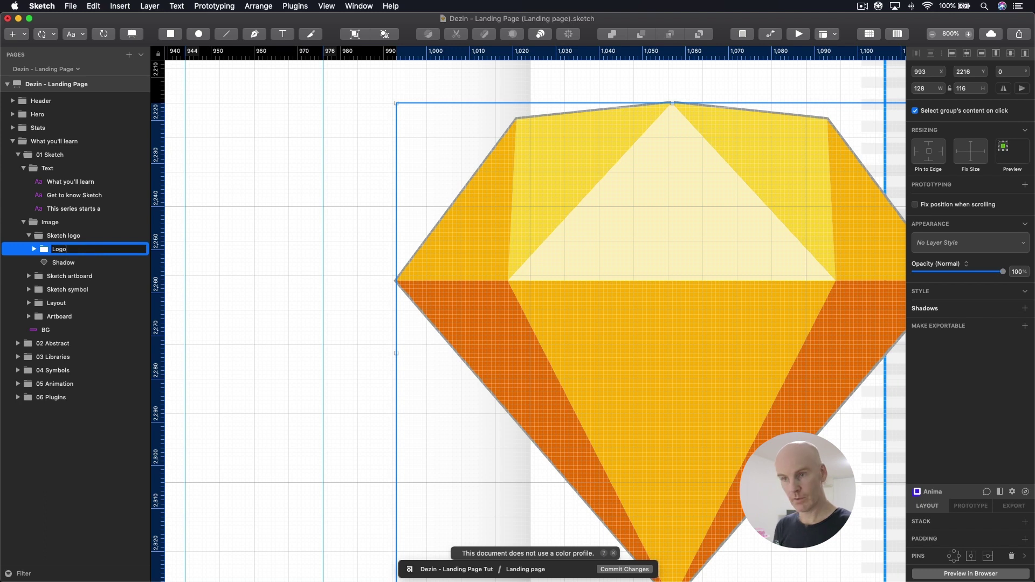
key(Return)
Apply the L5 surface layer style from the Design System - Global library to the diamond Shadow shape
key(Tab)
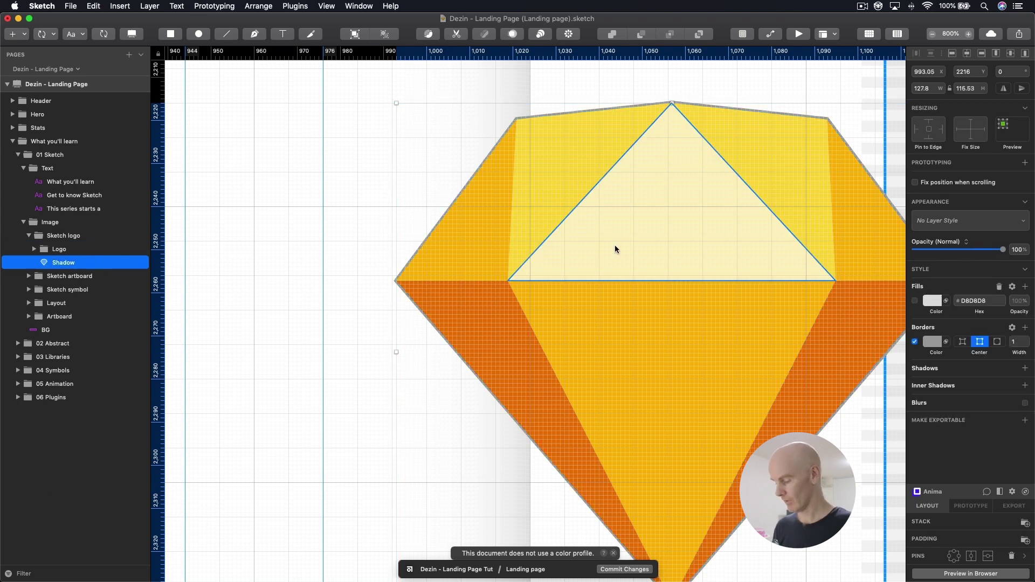
key(super+minus)
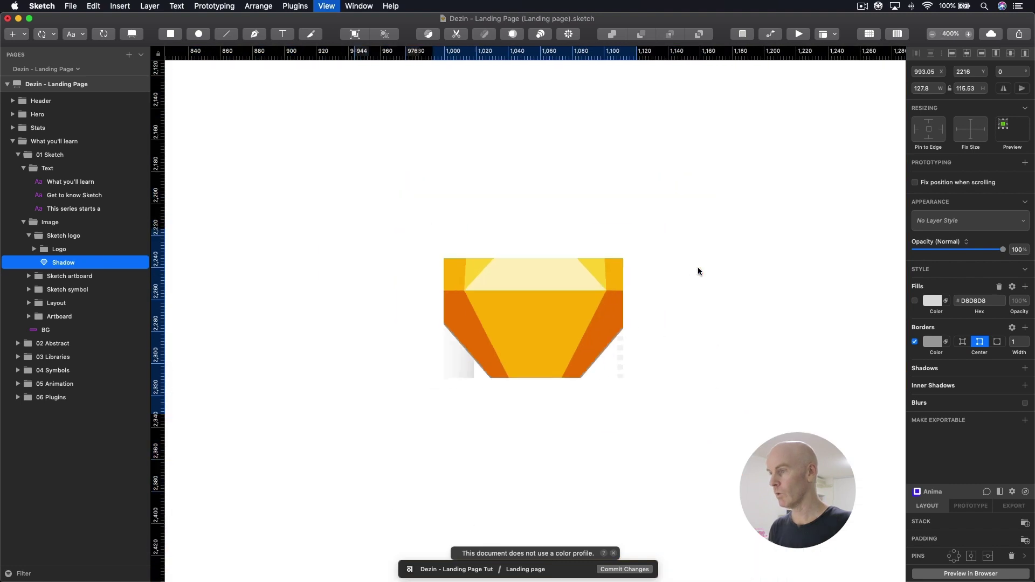
key(super+minus)
click(969, 220)
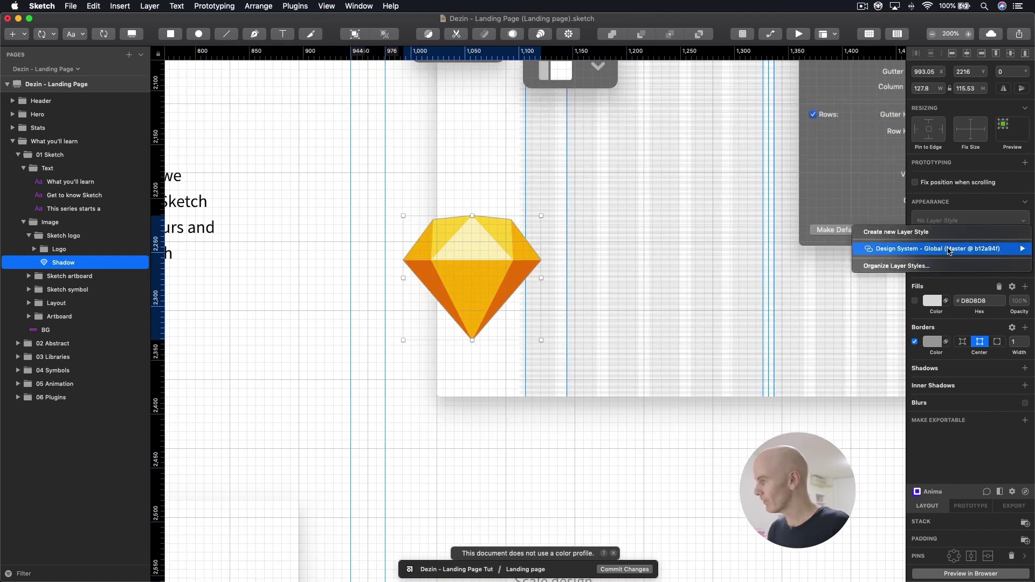
mouse_move(949, 251)
mouse_move(809, 265)
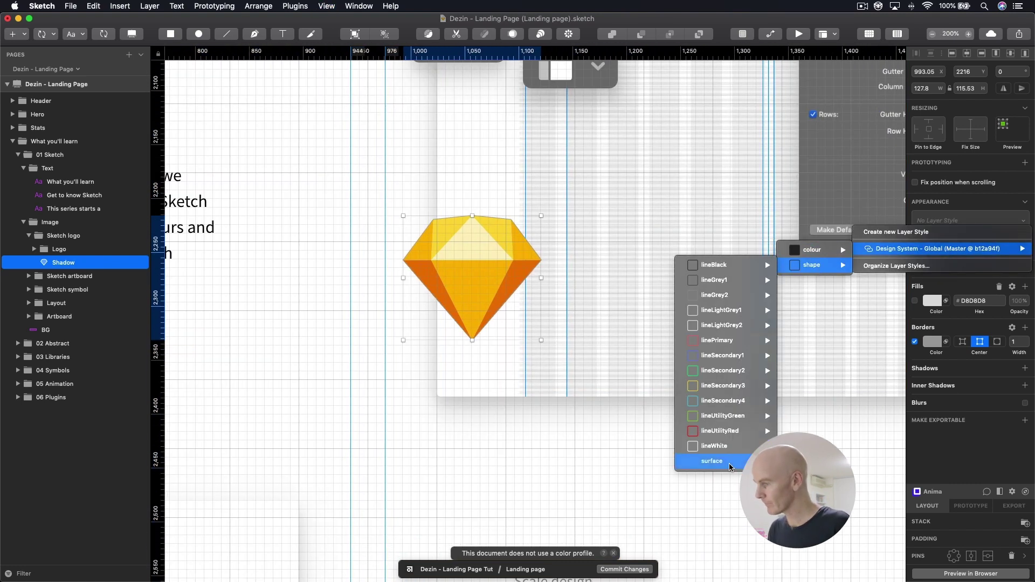
mouse_move(731, 467)
click(653, 538)
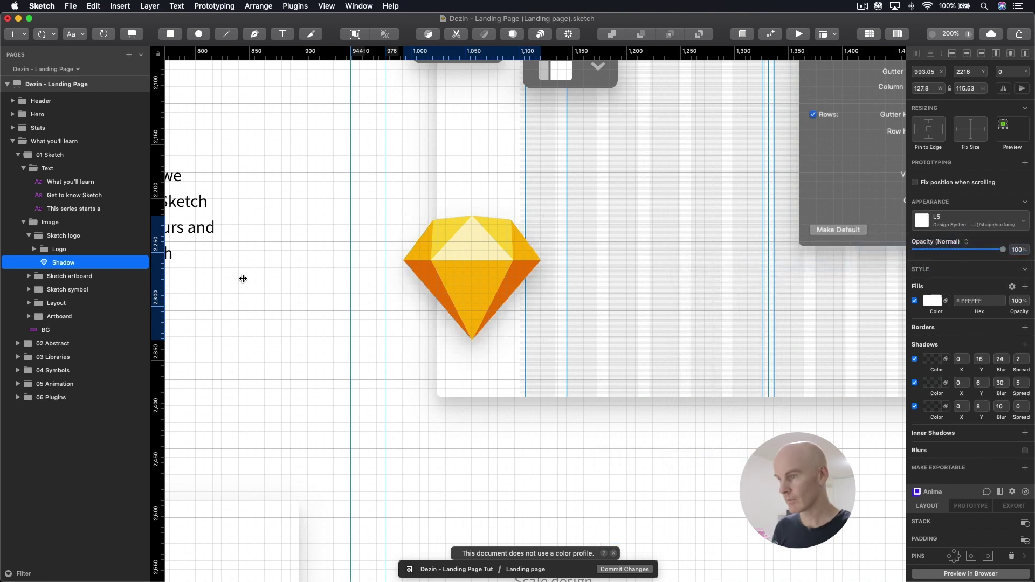
Examine the logo's shadow up close and the whole Get to know Sketch image composition, with and without the grid
key(super+equal)
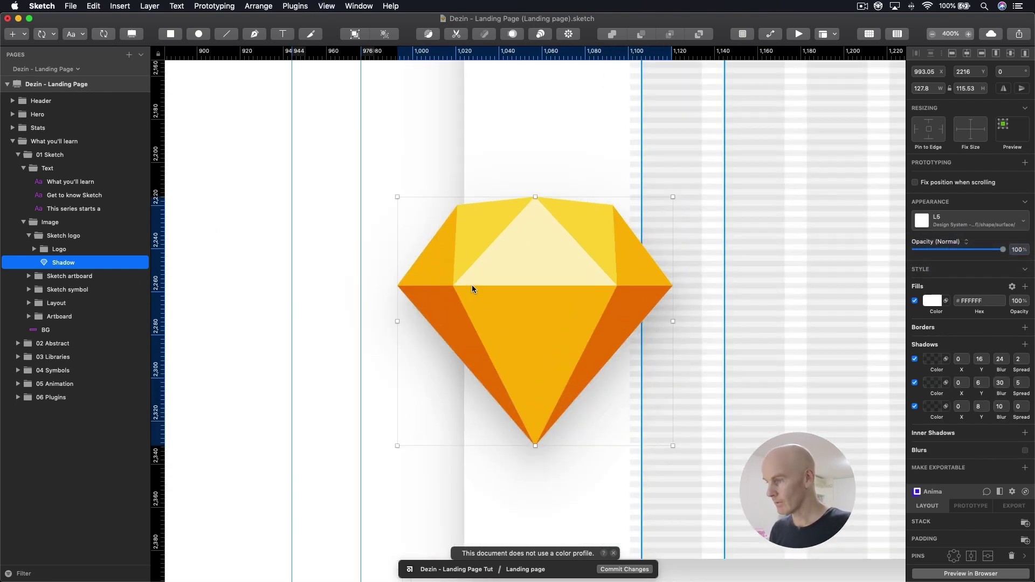
click(59, 254)
click(232, 224)
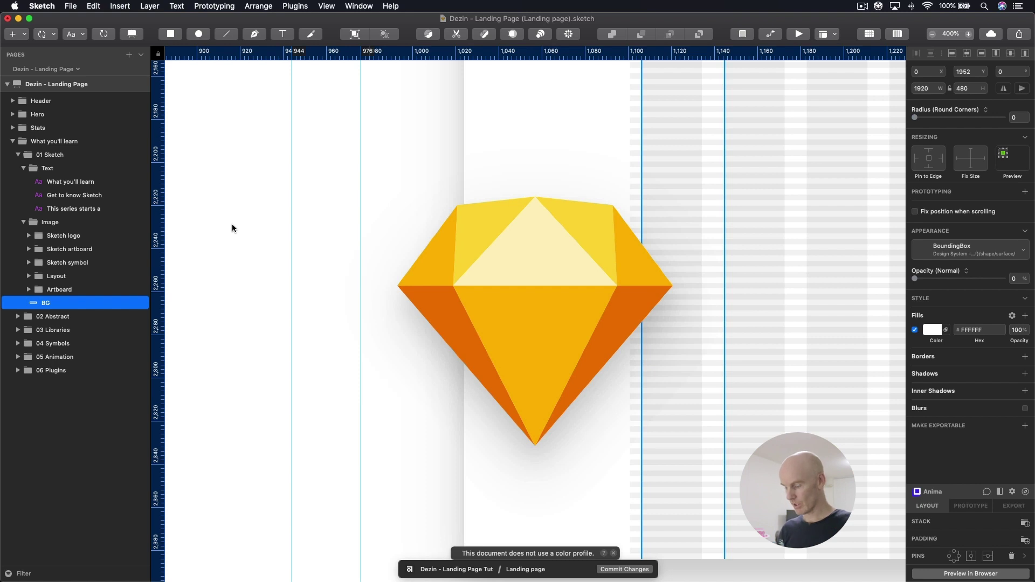
key(super+0)
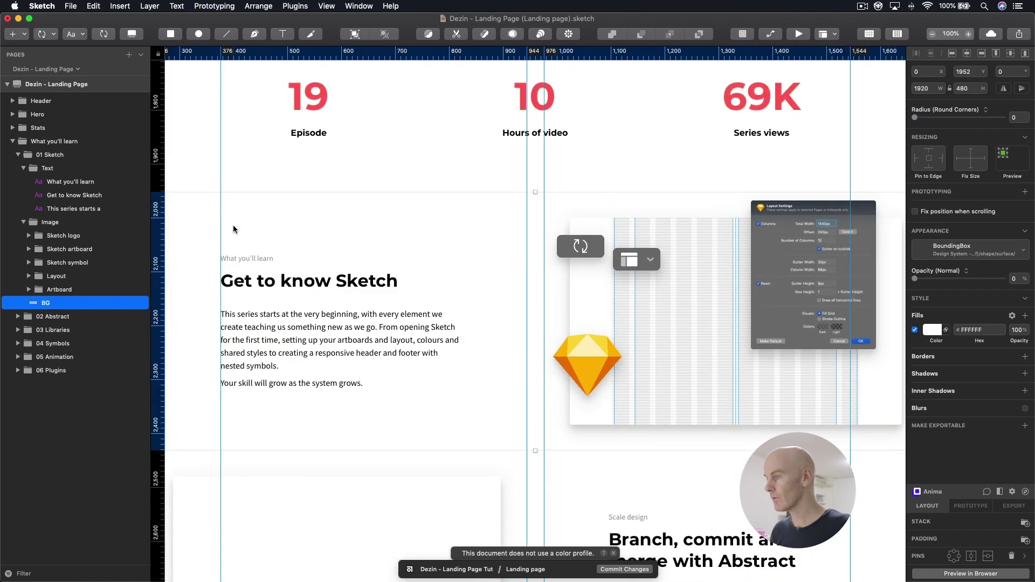
click(631, 289)
scroll(594, 278, right, 5)
scroll(593, 278, down, 2)
key(ctrl+g)
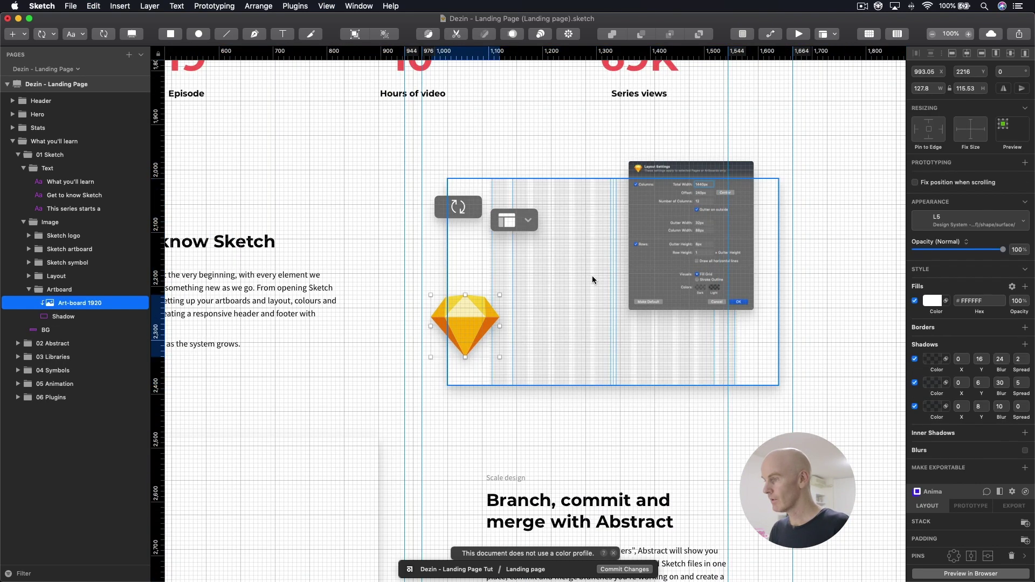
click(824, 308)
key(ctrl+g)
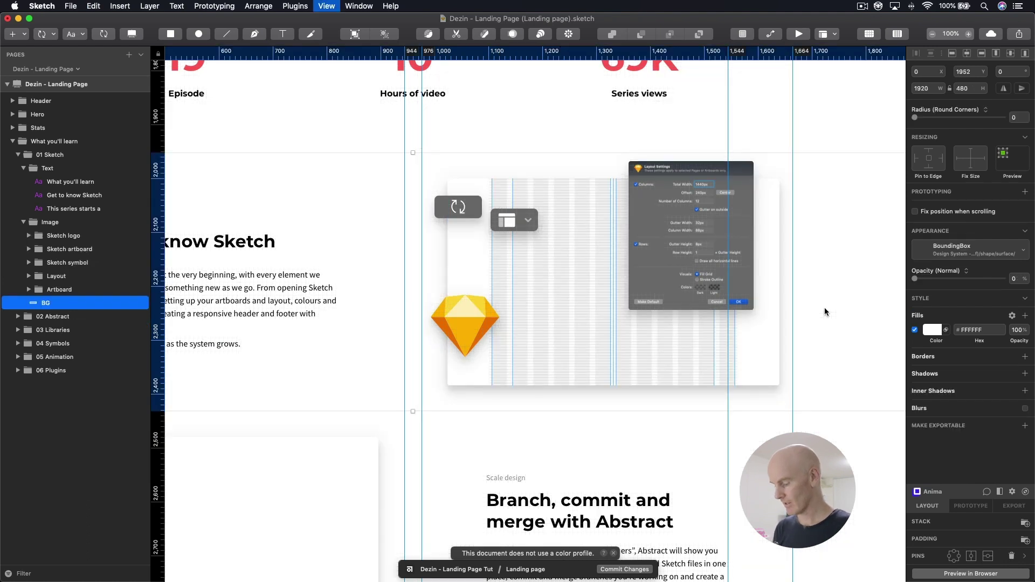
key(super+minus)
scroll(486, 270, down, 3)
Group the placeholder rectangle in the 02 Abstract section's Image group and name the group Abstract
click(400, 327)
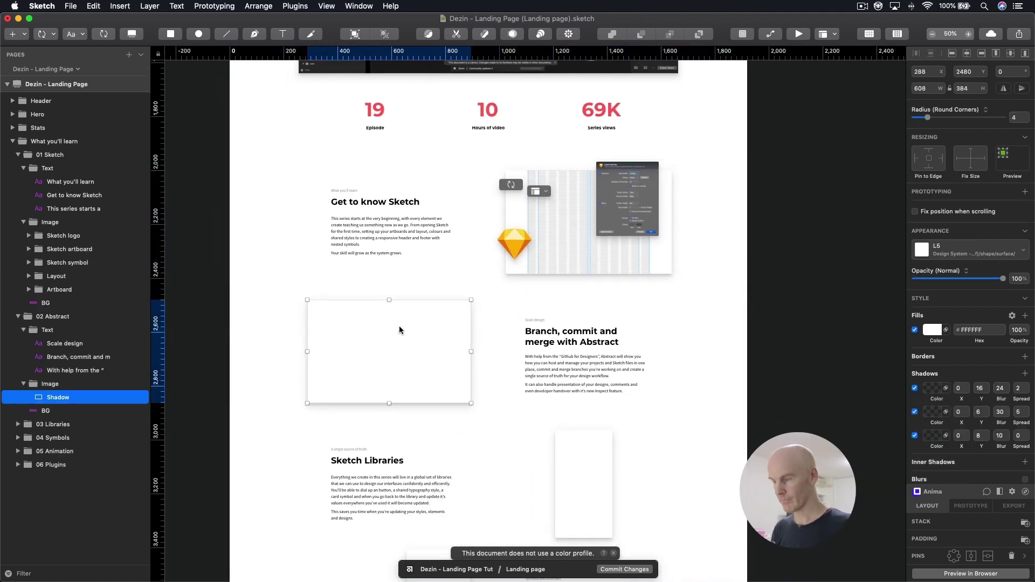
scroll(401, 307, down, 2)
key(super+plus)
scroll(399, 283, right, 3)
scroll(396, 277, right, 1)
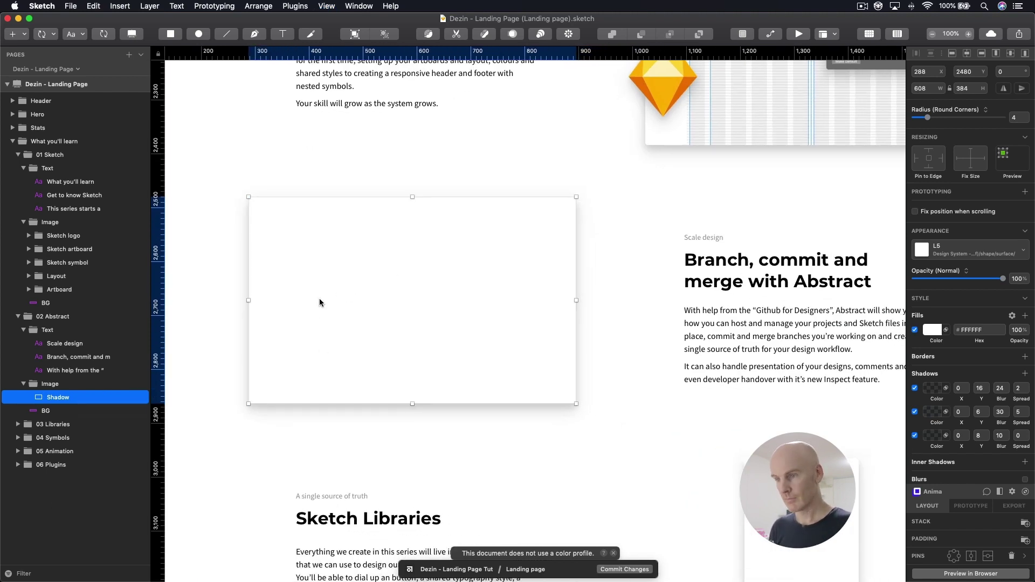
key(super+g)
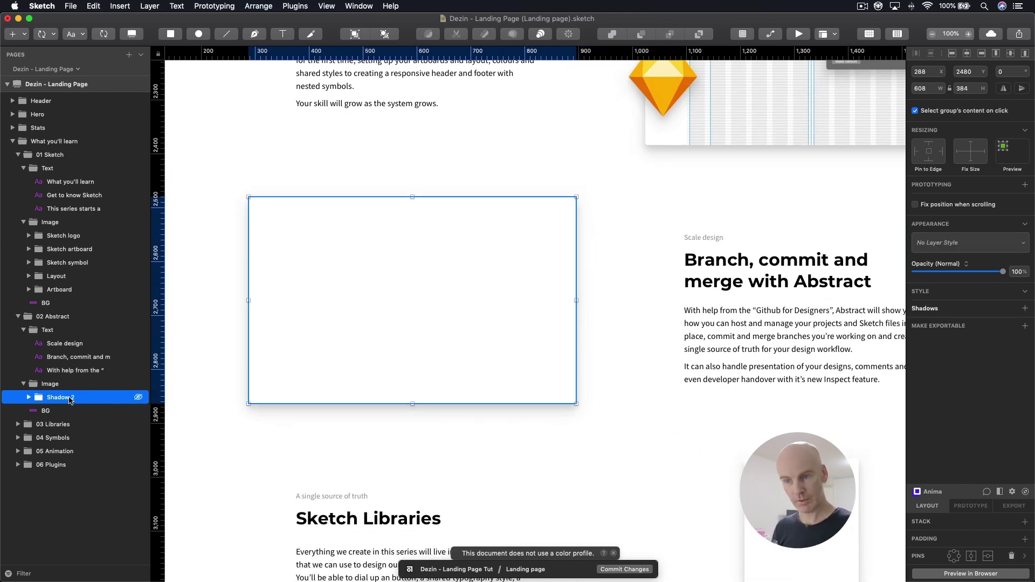
double_click(69, 399)
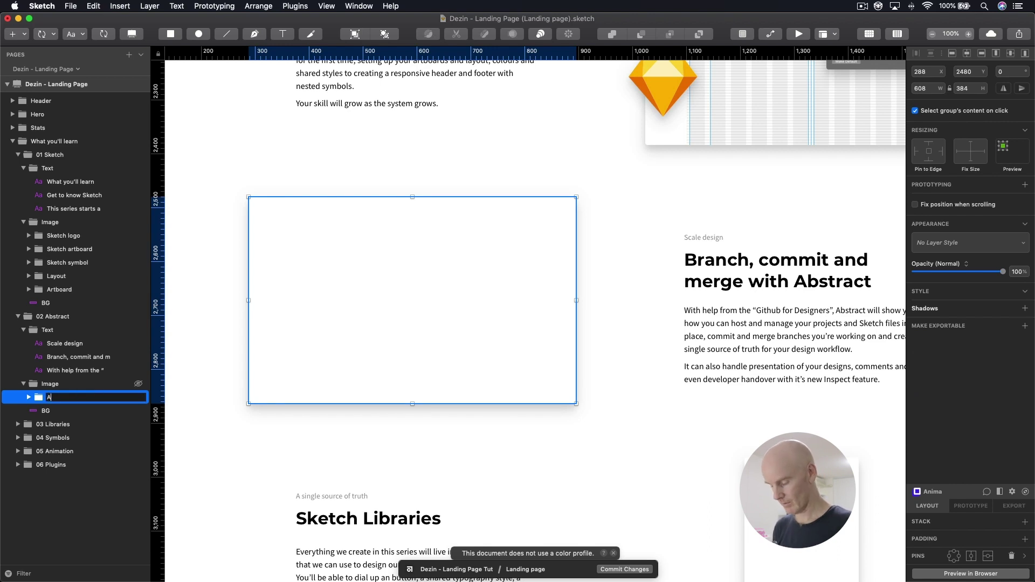
text(Abstract)
key(Return)
Switch to Finder and place Abstract.png from the 02 Abstract folder over the placeholder, above Shadow in the Abstract group
click(29, 397)
click(349, 265)
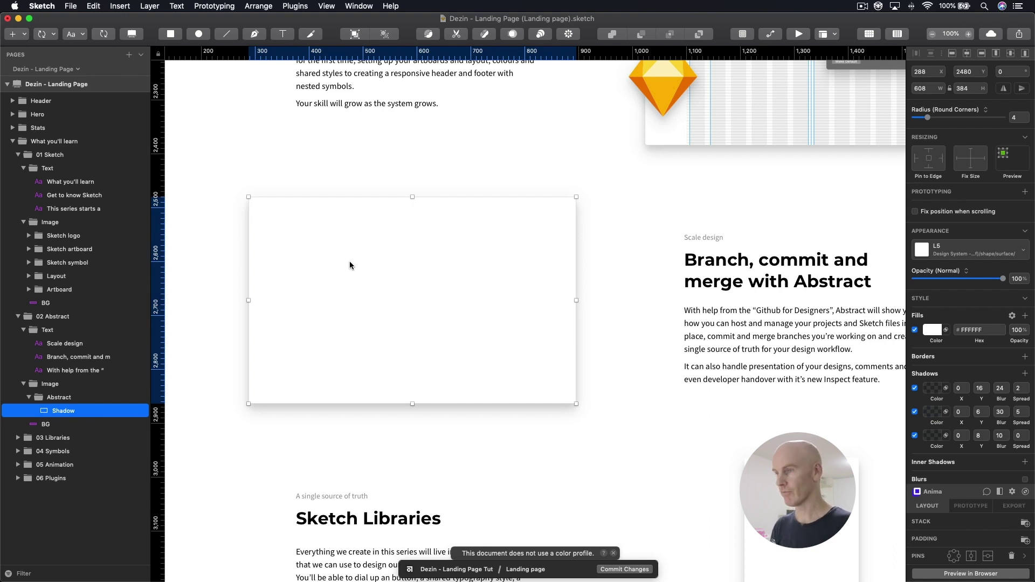
key(super+Tab)
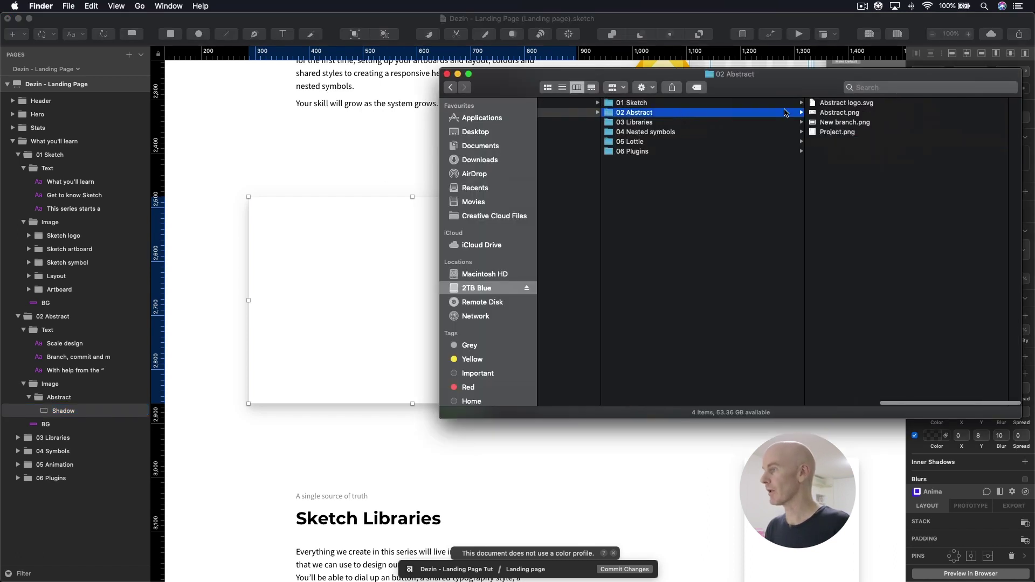
click(842, 114)
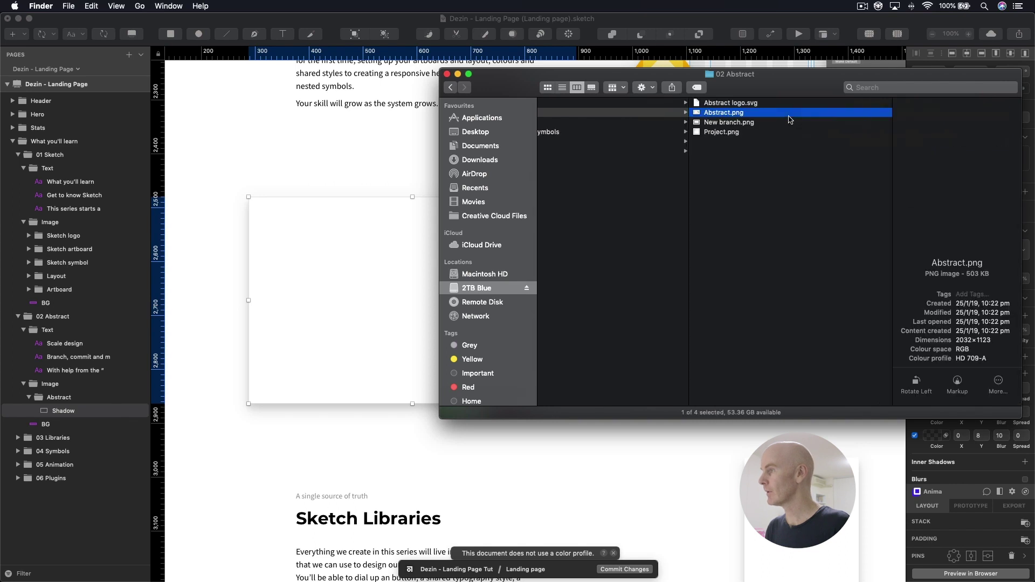
mouse_move(737, 113)
mouse_down()
mouse_move(281, 276)
mouse_move(389, 278)
mouse_up()
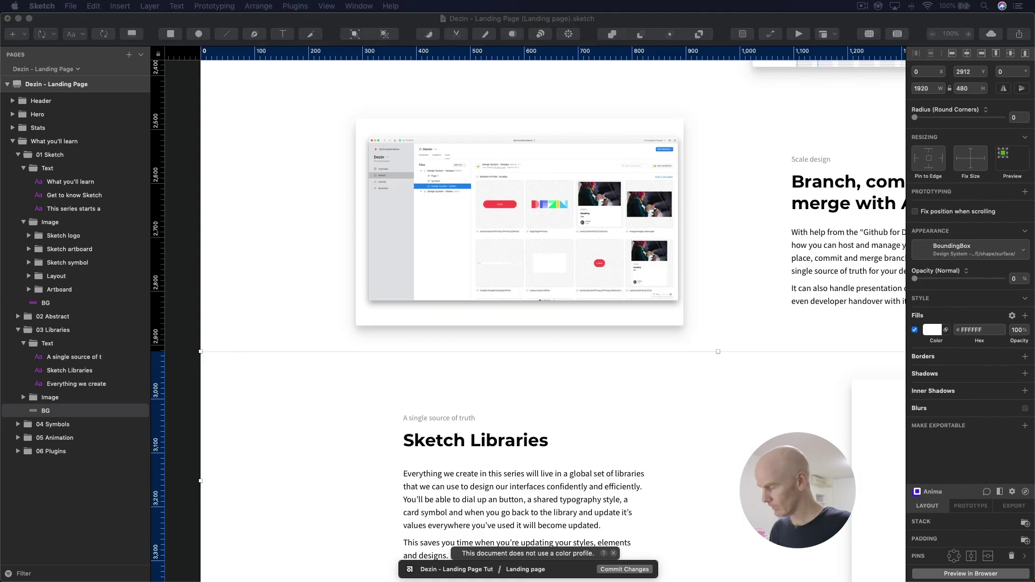
Enlarge the Abstract screenshot to 965 px wide and position it at X 265, Y 2462 over the placeholder
click(476, 181)
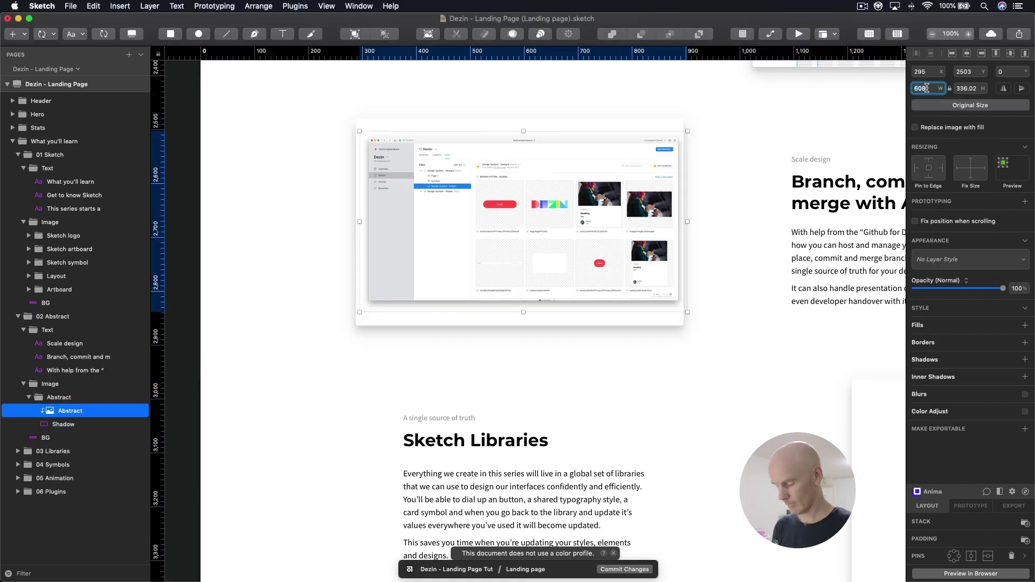
key(Return)
key(super+plus)
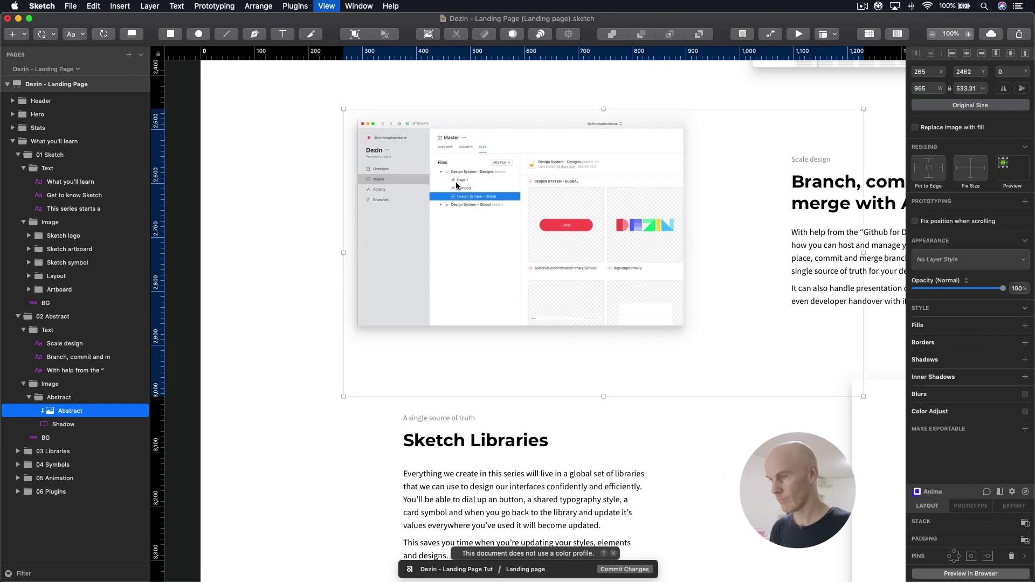
drag(513, 223, 609, 250)
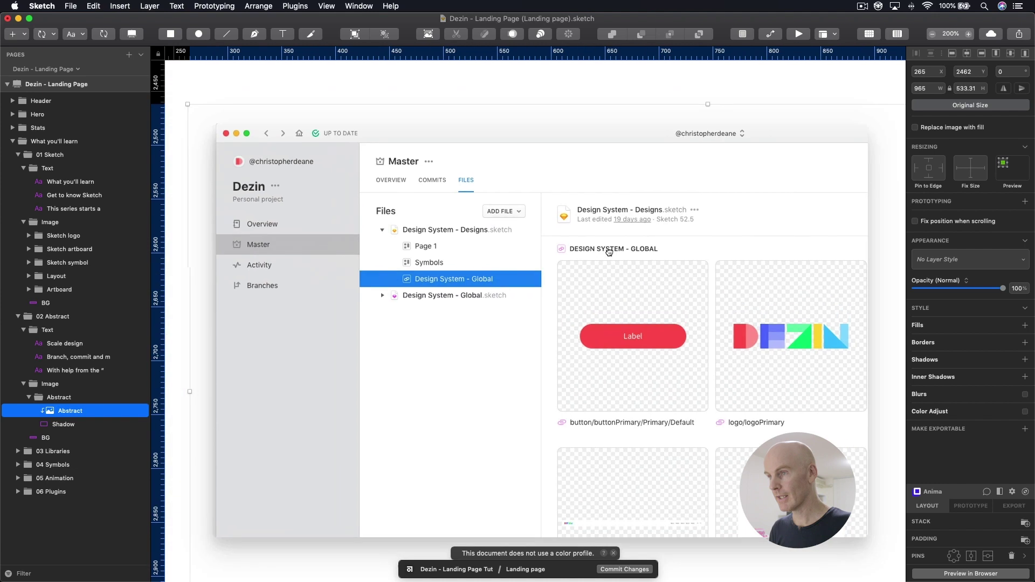
Nudge the Abstract screenshot to X 261, Y 2444 so the placeholder crops out its window title bar
key(shift+Up)
key(shift+Up)
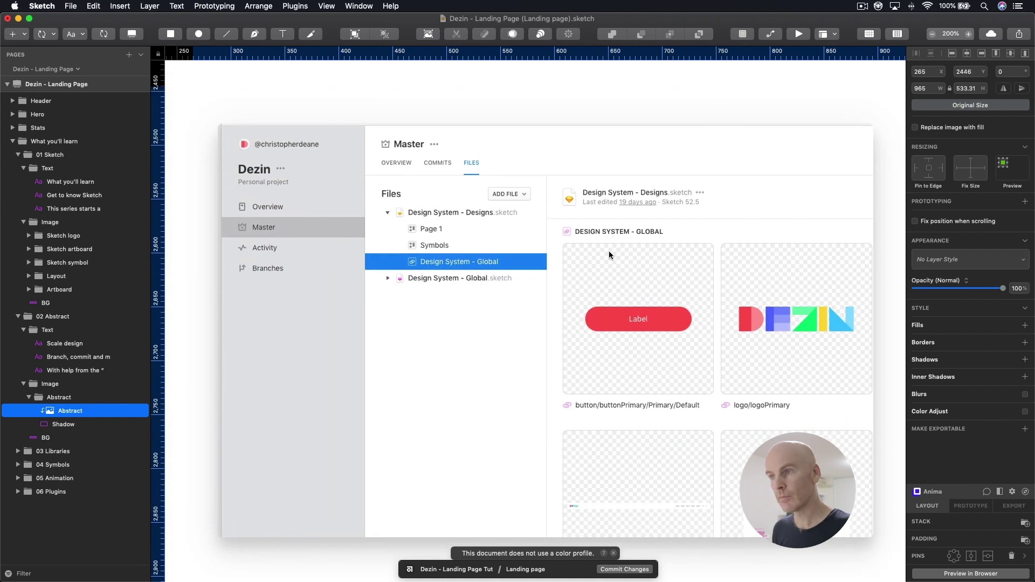
key(shift+Down)
key(shift+Down)
key(Down)
key(Down)
key(Down)
key(Down)
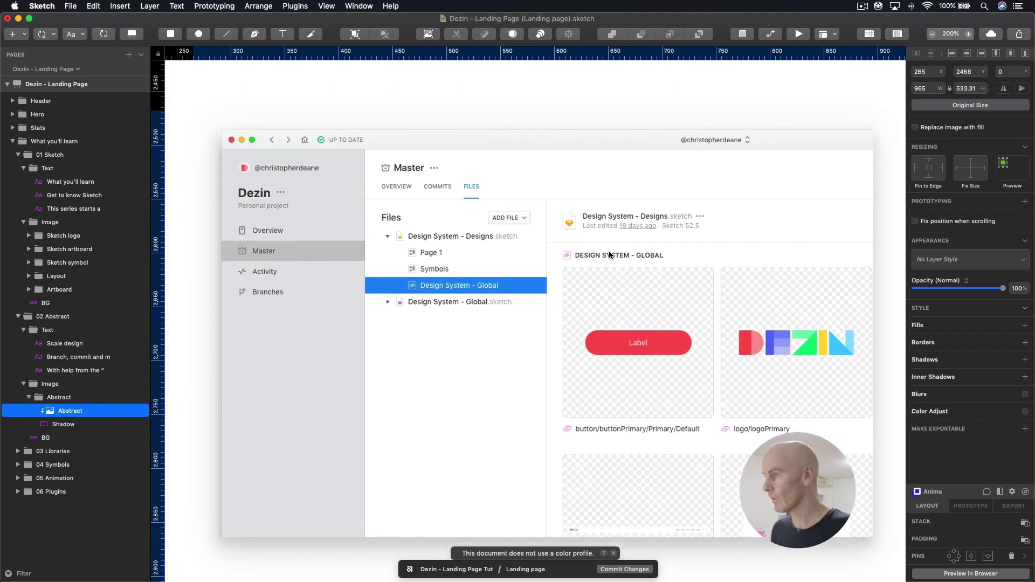
key(shift+Up)
key(shift+Up)
key(Up)
key(Up)
key(Up)
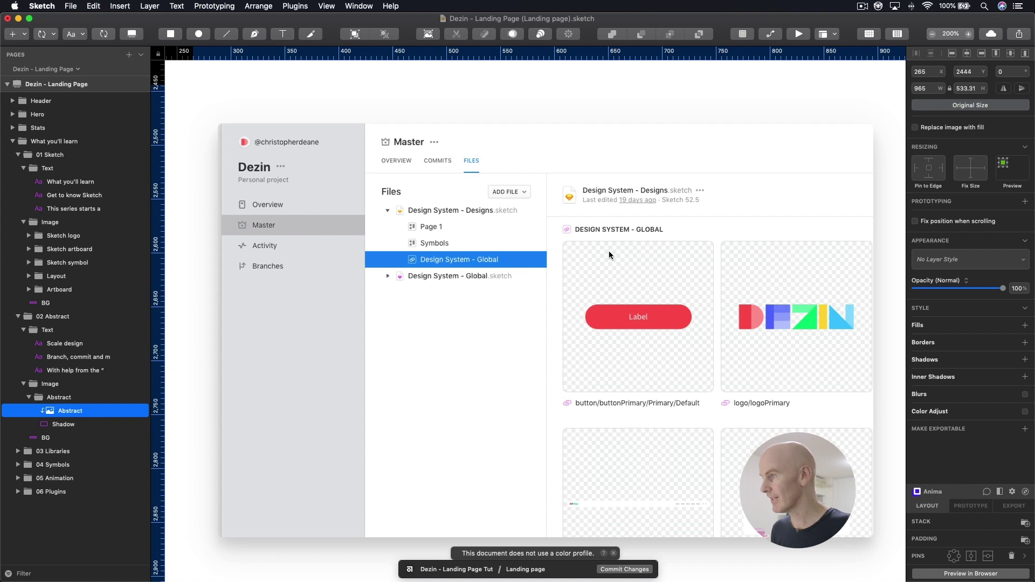
key(Up)
key(Left)
key(Left)
key(Left)
key(Left)
key(Left)
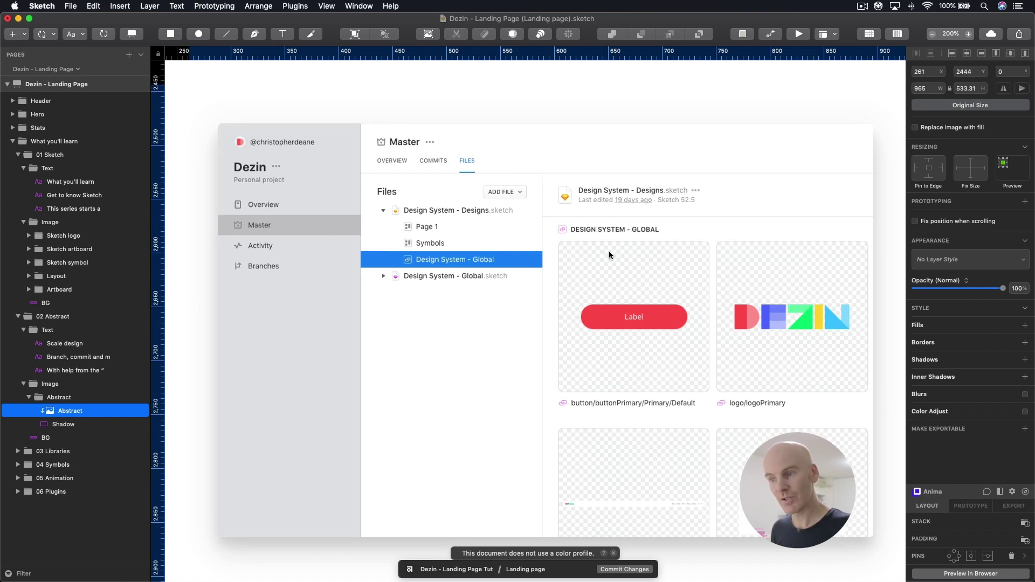
Duplicate the Abstract group within the 02 Abstract Image group and rename the copy as New branch
key(super+minus)
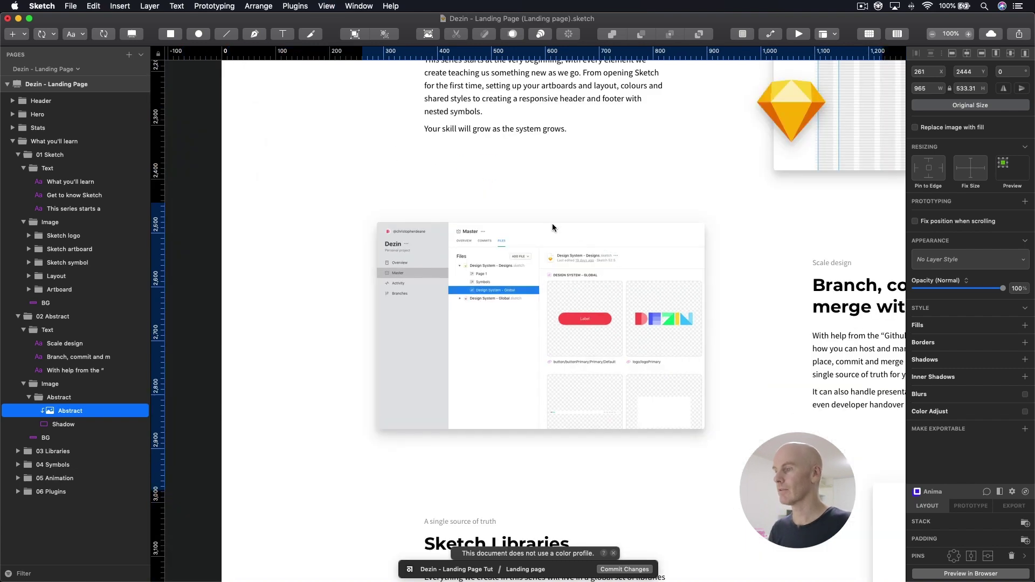
click(529, 199)
scroll(529, 200, right, 3)
scroll(529, 200, down, 1)
click(410, 237)
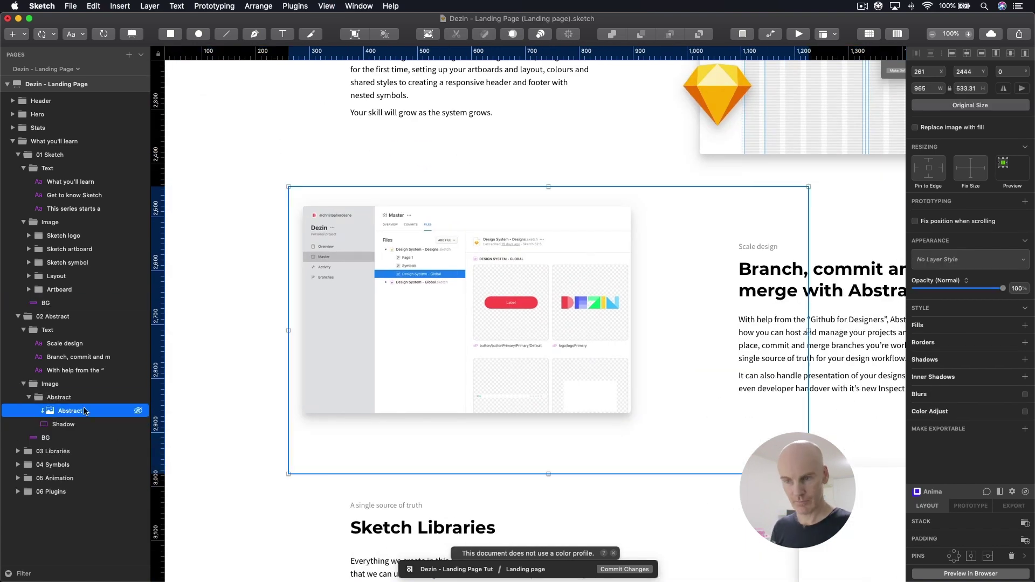
key(super+d)
text(New branch)
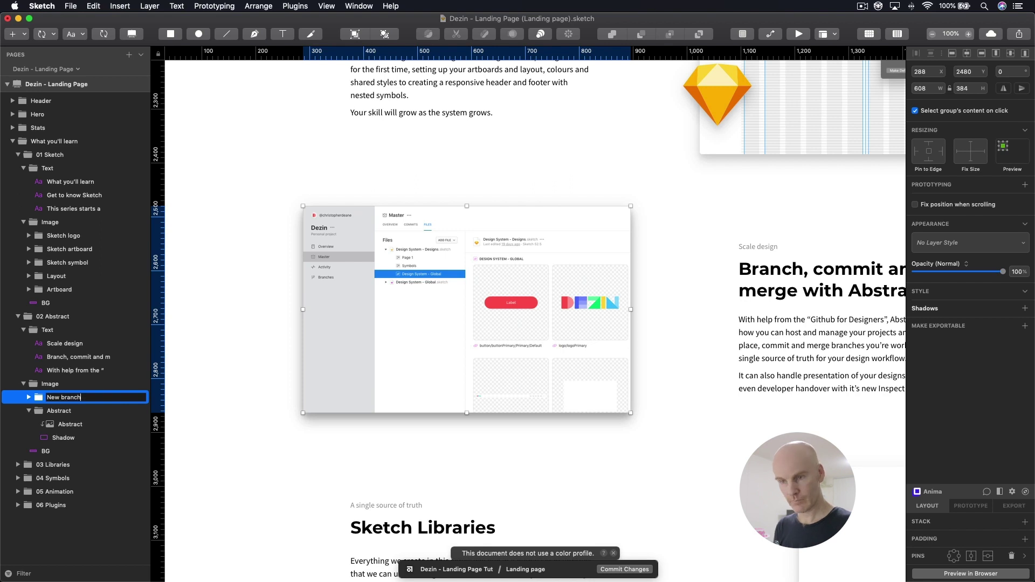
key(Return)
Resize the Shadow rectangle inside the New branch group to 240 px wide and 160 px high
click(29, 398)
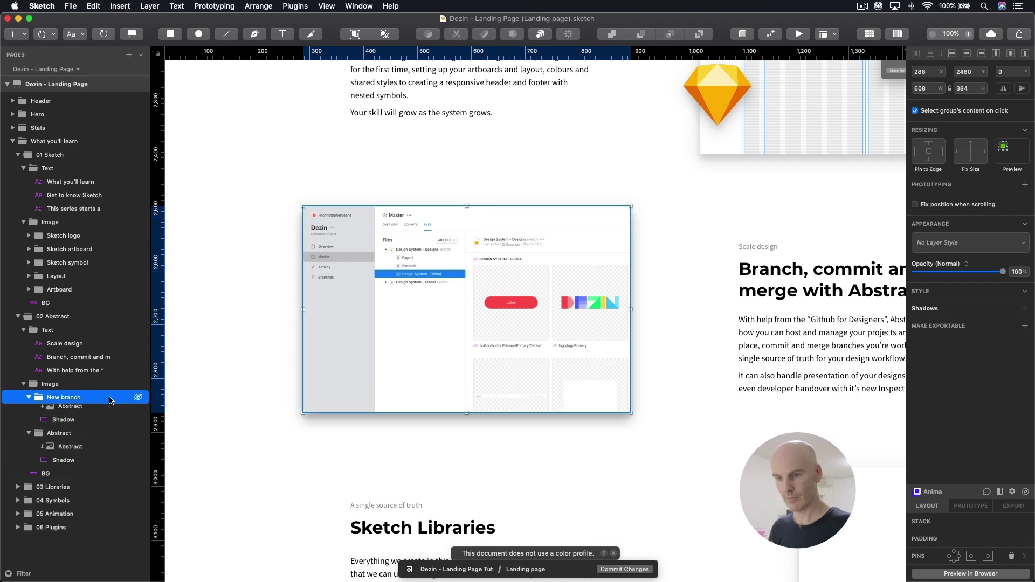
click(82, 426)
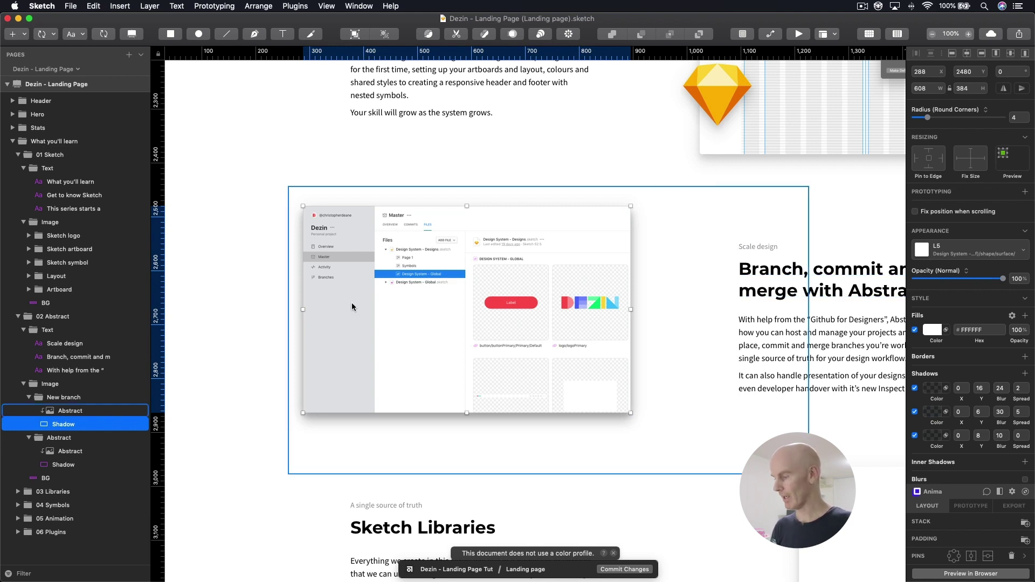
click(930, 84)
text(240)
key(Tab)
text(160)
key(Return)
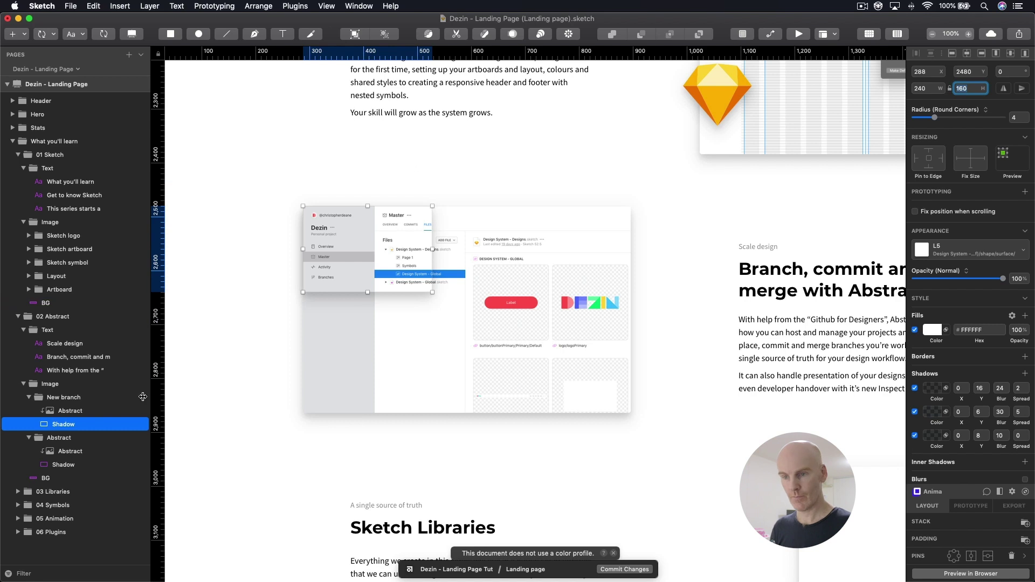
Move the New branch group to X 320, Y 2672 over the Abstract screenshot's lower part, with the canvas grid turned on
click(69, 402)
key(shift+Down)
key(shift+Down)
key(shift+Down)
key(shift+Down)
key(shift+Down)
key(shift+Down)
key(shift+Down)
key(shift+Down)
key(shift+Down)
key(shift+Down)
key(shift+Down)
key(shift+Down)
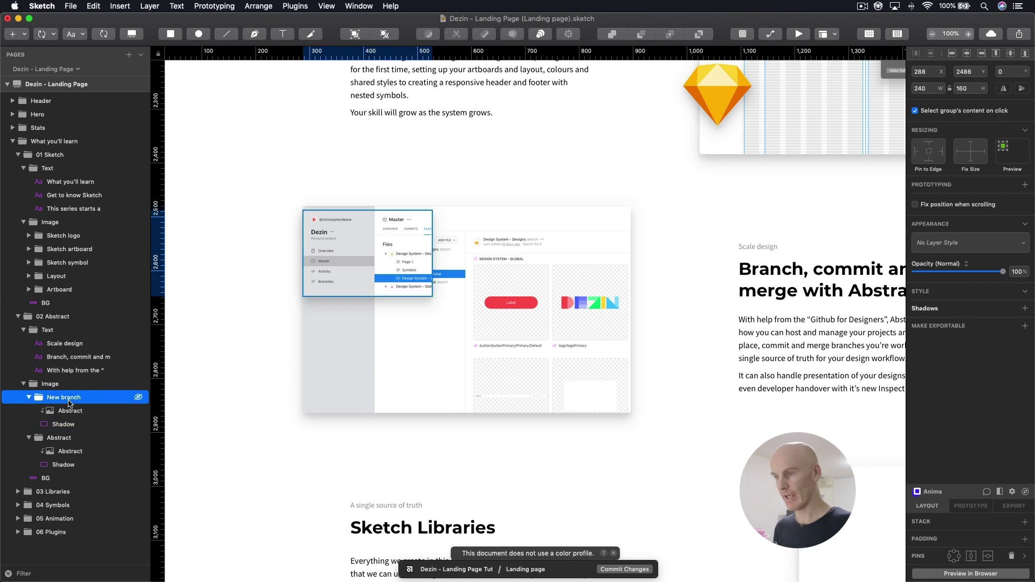
key(shift+Down)
key(shift+Down)
key(shift+Down)
key(shift+Down)
key(shift+Down)
key(shift+Down)
key(shift+Down)
key(shift+Down)
key(shift+Down)
key(shift+Down)
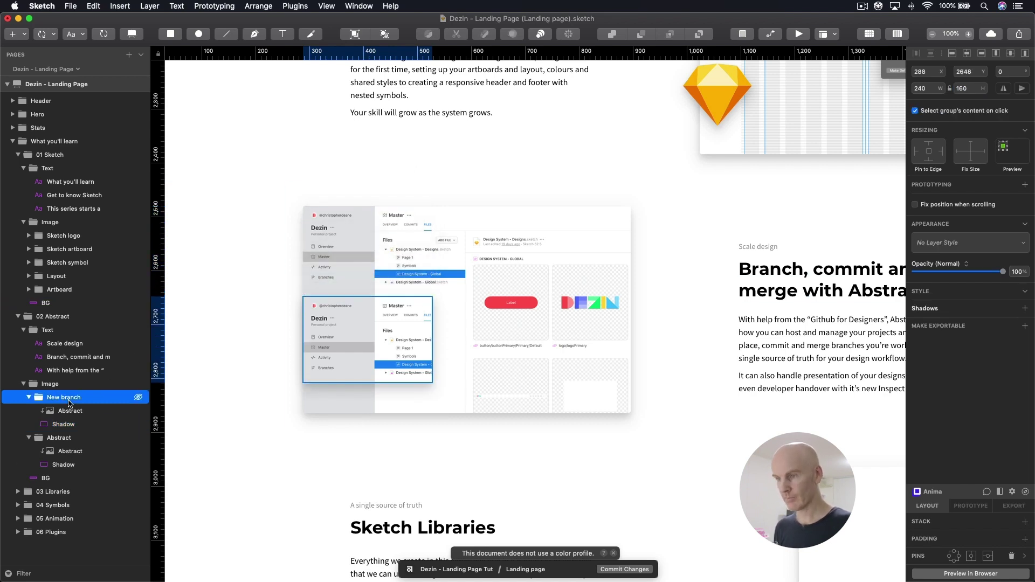
key(ctrl+g)
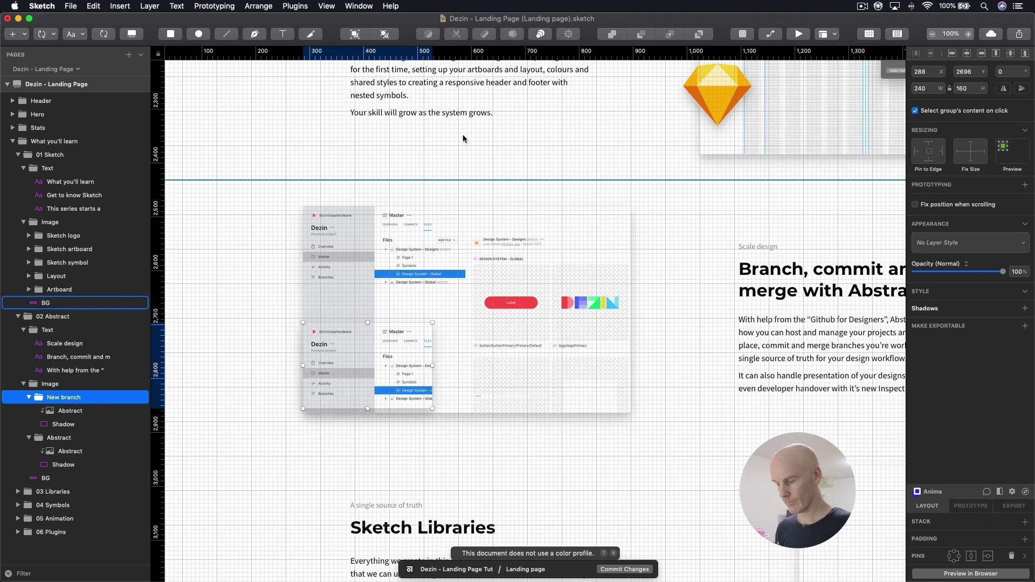
key(shift+Up)
key(shift+Up)
key(Up)
key(Up)
key(Up)
key(Up)
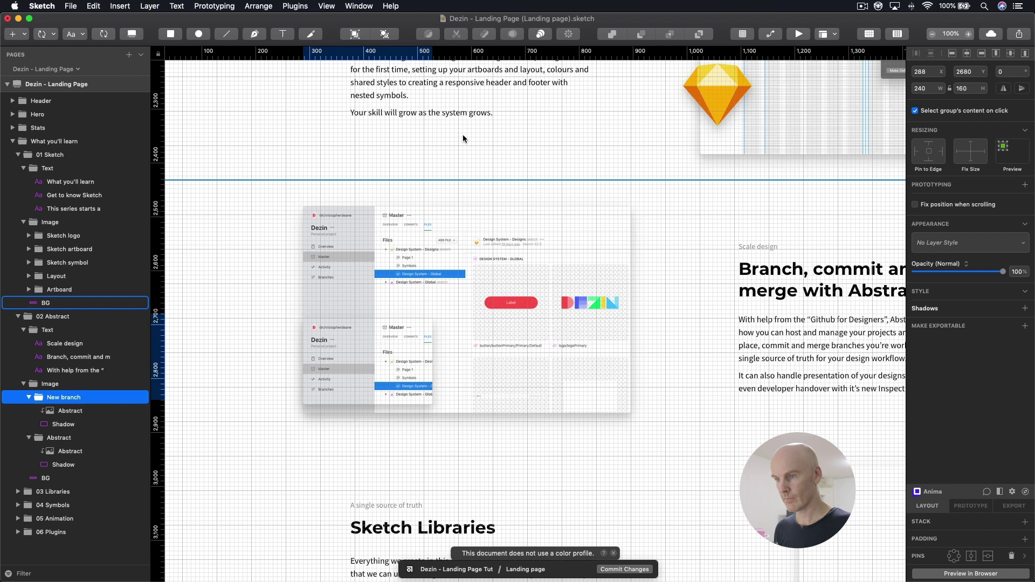
key(shift+Right)
key(shift+Right)
key(shift+Right)
key(Right)
key(Right)
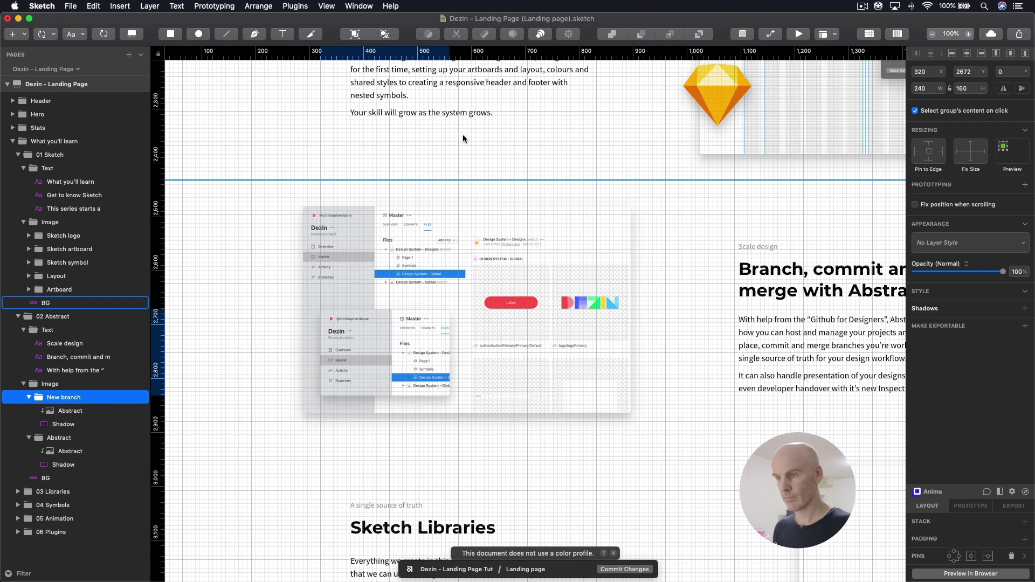
Switch to Finder and place New branch.png from the 02 Abstract folder above the Abstract image in the New branch group
click(396, 341)
click(395, 341)
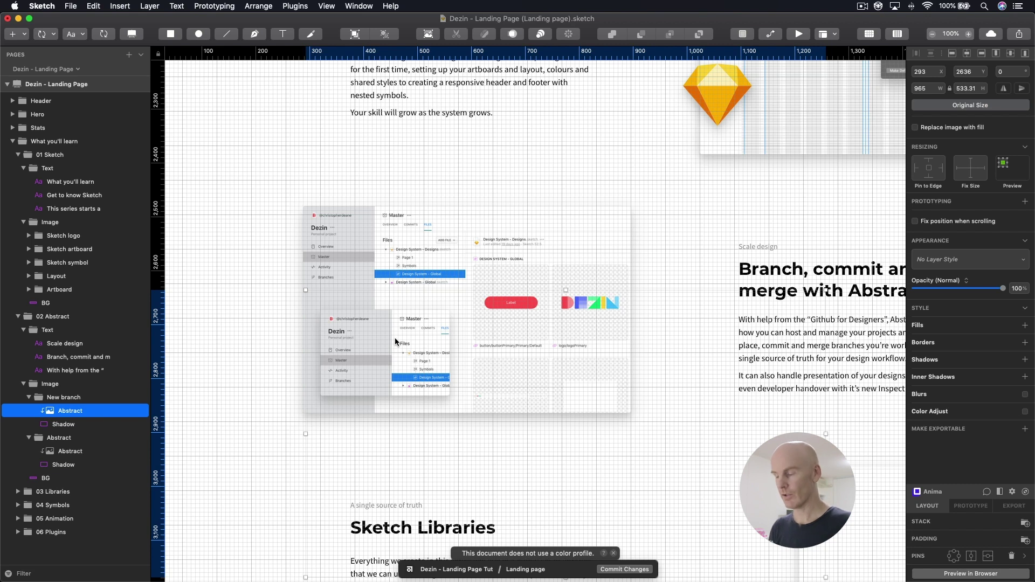
key(super+Tab)
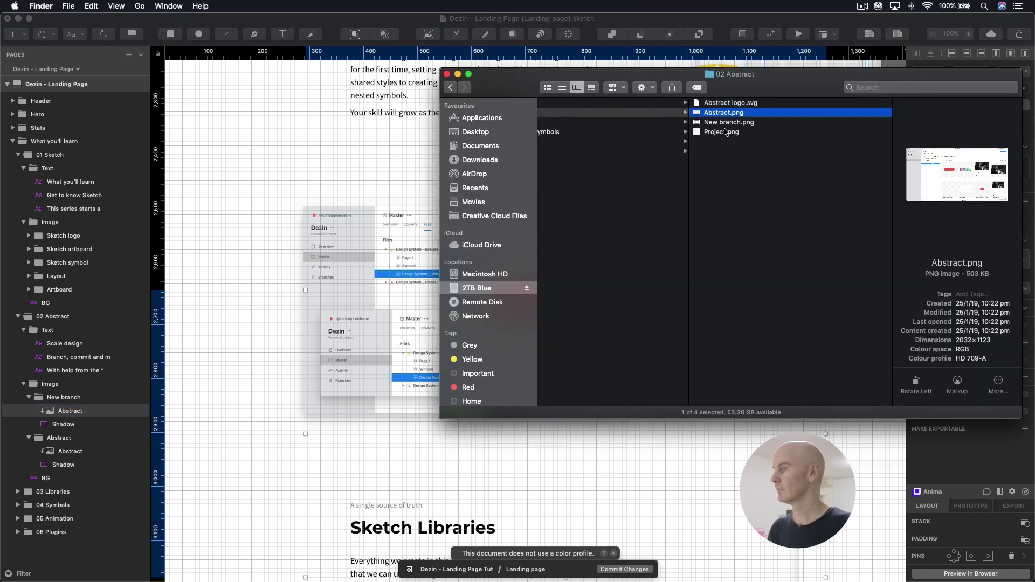
mouse_move(726, 125)
mouse_down()
mouse_move(334, 323)
mouse_move(347, 358)
mouse_move(358, 352)
mouse_up()
click(357, 352)
scroll(345, 356, up, 5)
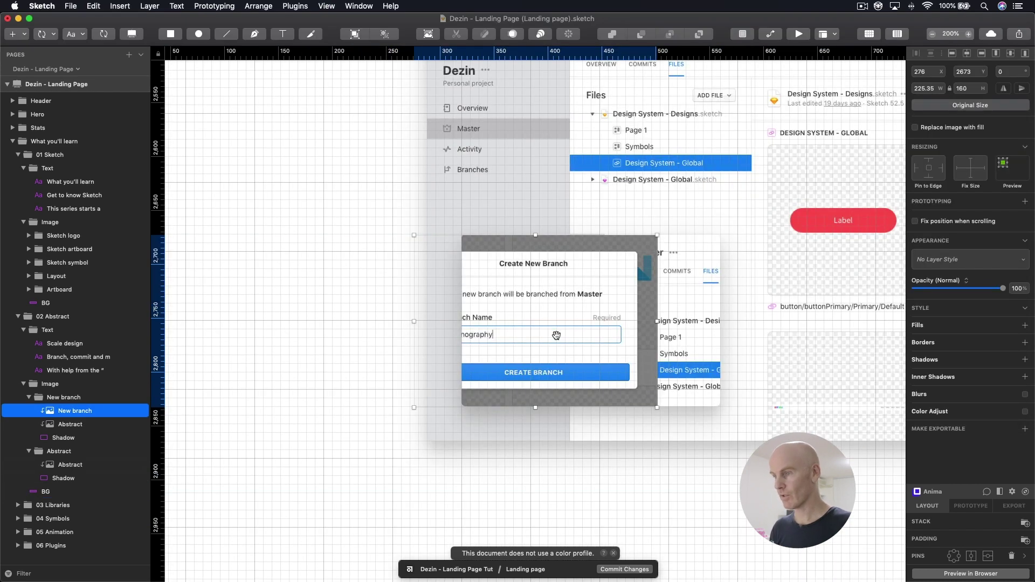
Move the New branch image over its shadow card and enlarge it proportionally to 284.35 × 202 px
drag(407, 308, 440, 289)
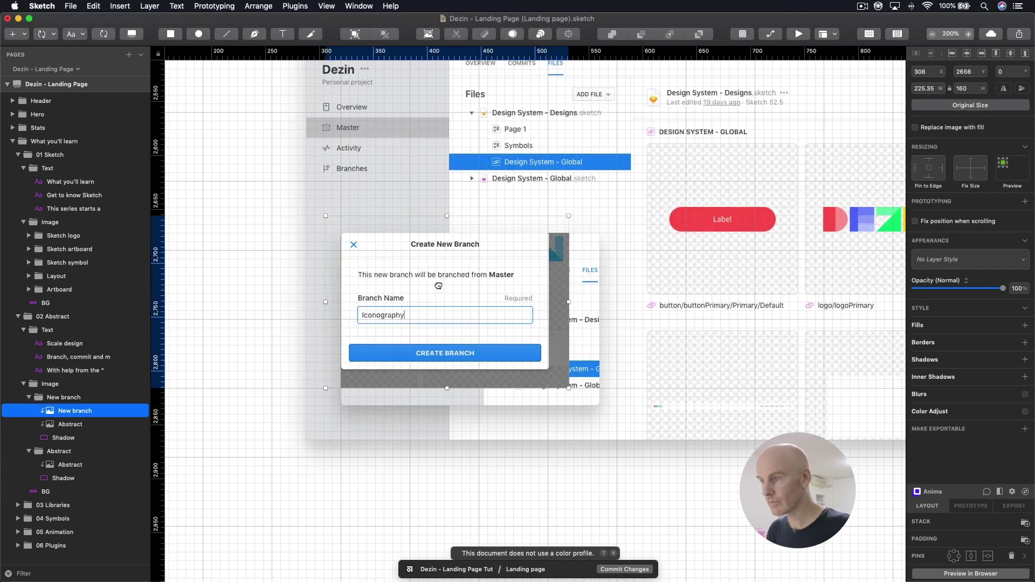
drag(447, 389, 443, 428)
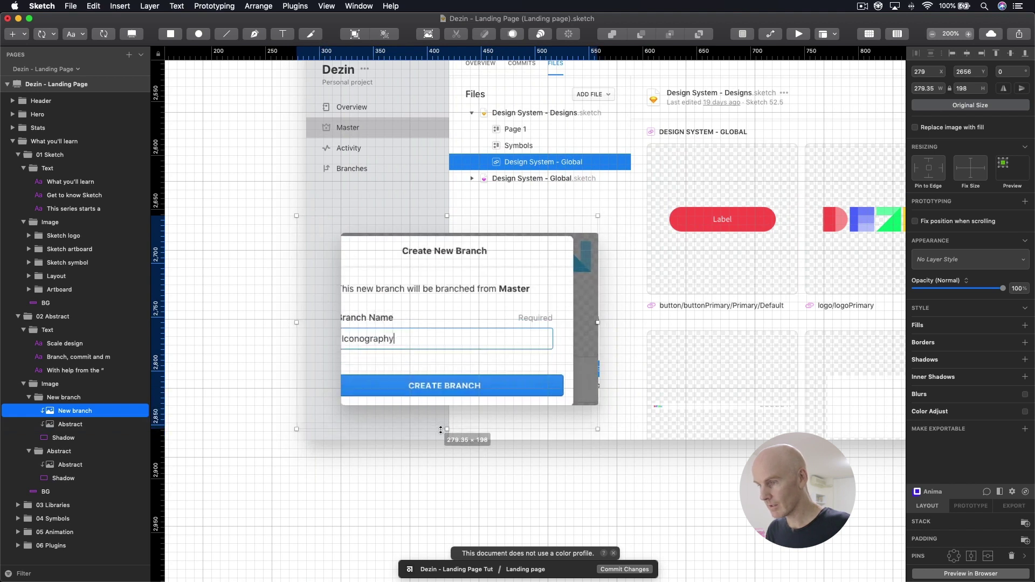
drag(447, 216, 448, 212)
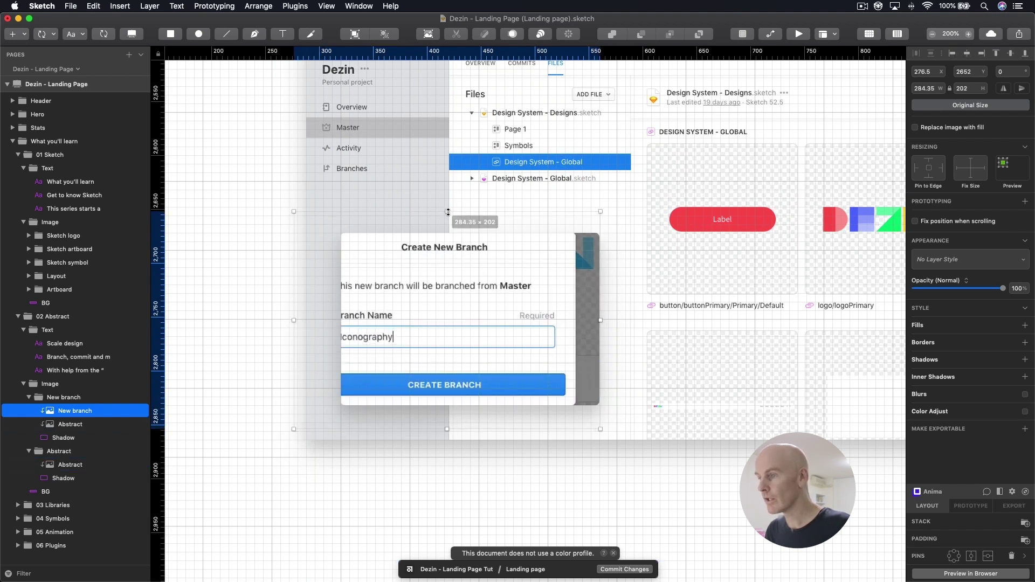
Nudge the New branch image to X 300.5, Y 2652 so only the Create New Branch dialog fills the card, and hide the grid
key(Right)
key(Right)
key(Right)
key(Right)
key(Right)
key(Right)
key(Right)
key(Right)
key(Right)
key(Right)
key(Right)
key(Right)
key(Right)
key(Right)
key(Right)
key(Right)
key(Right)
key(Right)
key(Right)
key(Right)
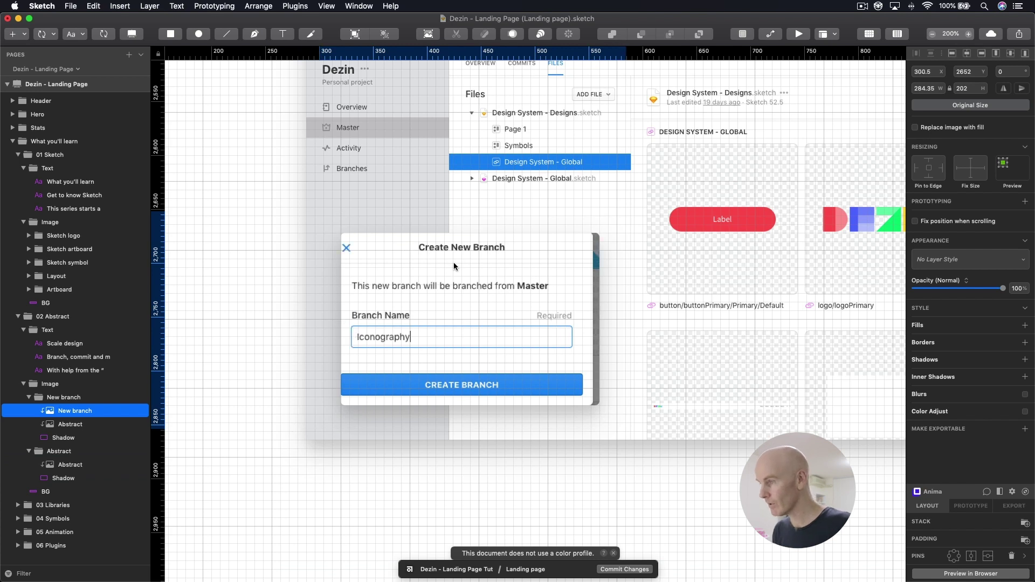
key(Right)
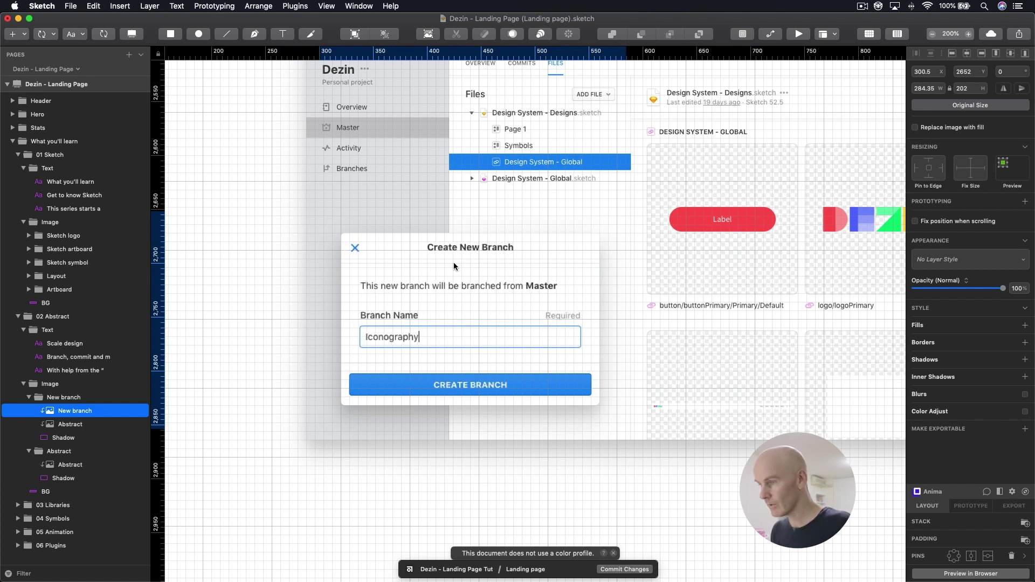
key(Right)
key(Down)
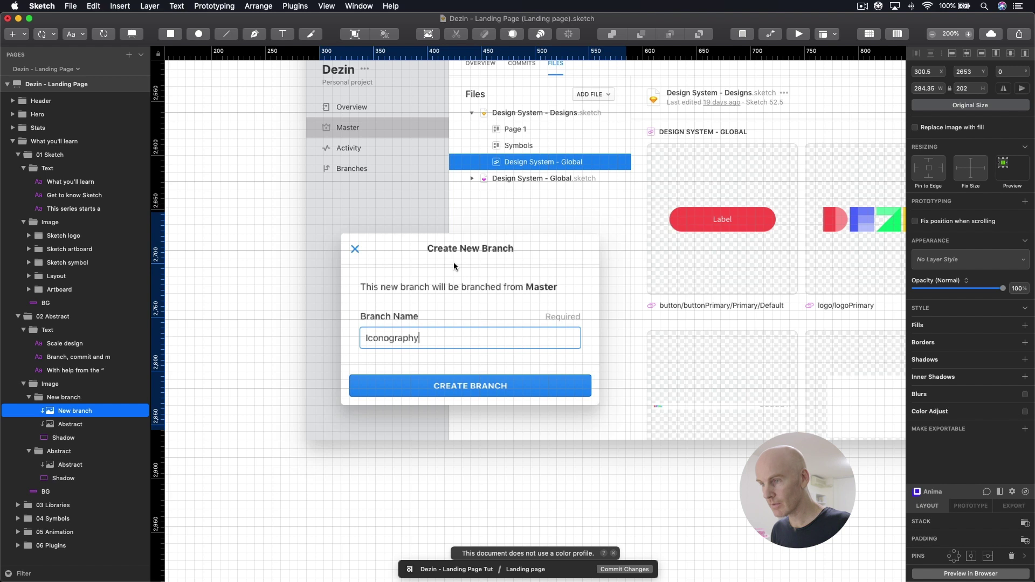
key(Up)
key(super+0)
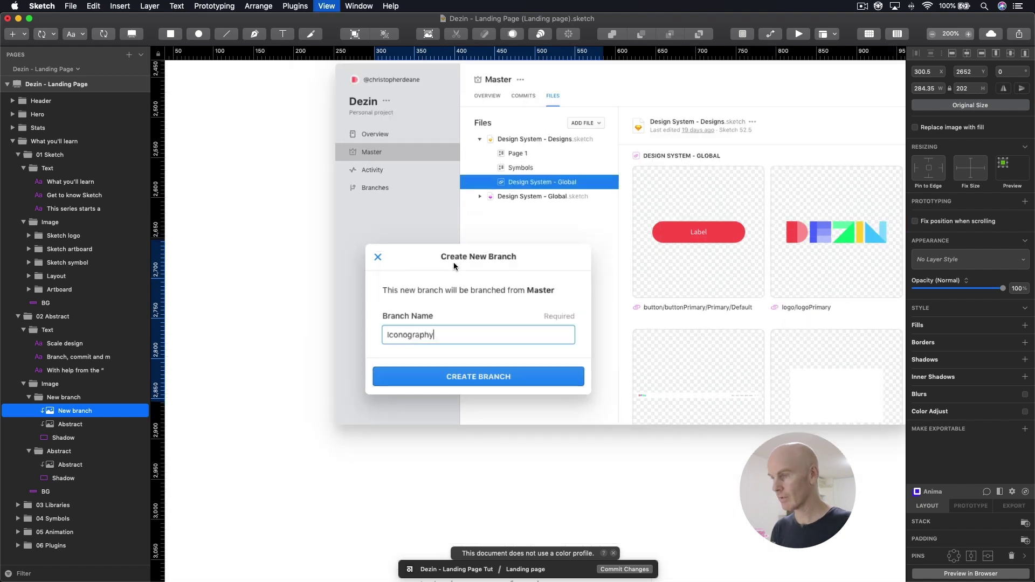
Duplicate the New branch group, move the copy to X 504, Y 2728, and turn the canvas grid back on
click(57, 399)
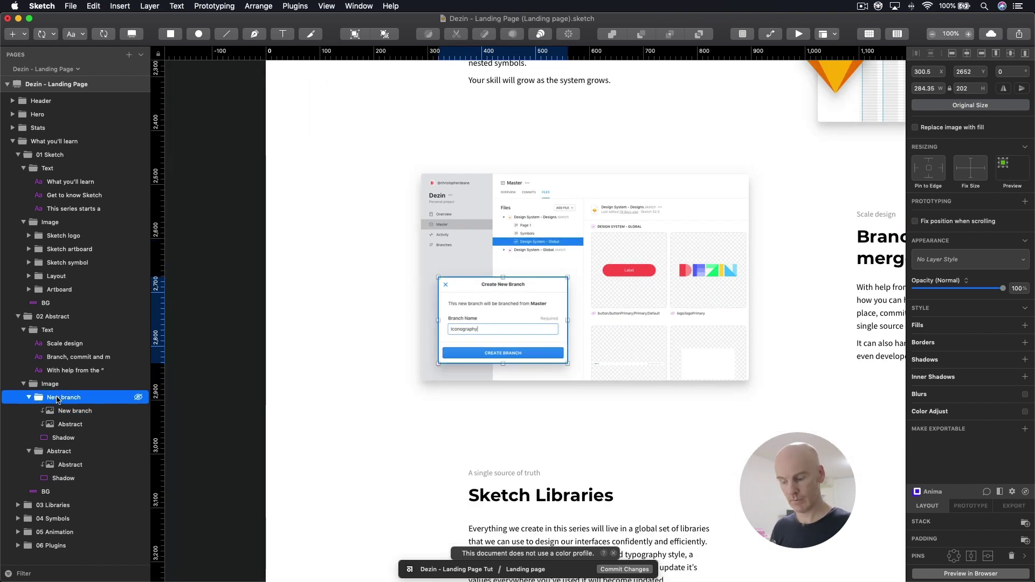
key(super+d)
key(Right)
key(Right)
key(Right)
key(Right)
key(Right)
key(Right)
key(Right)
key(Right)
key(Right)
key(Right)
key(Right)
key(Right)
key(Right)
key(Right)
key(Right)
key(Right)
key(Right)
key(Right)
key(Right)
key(Right)
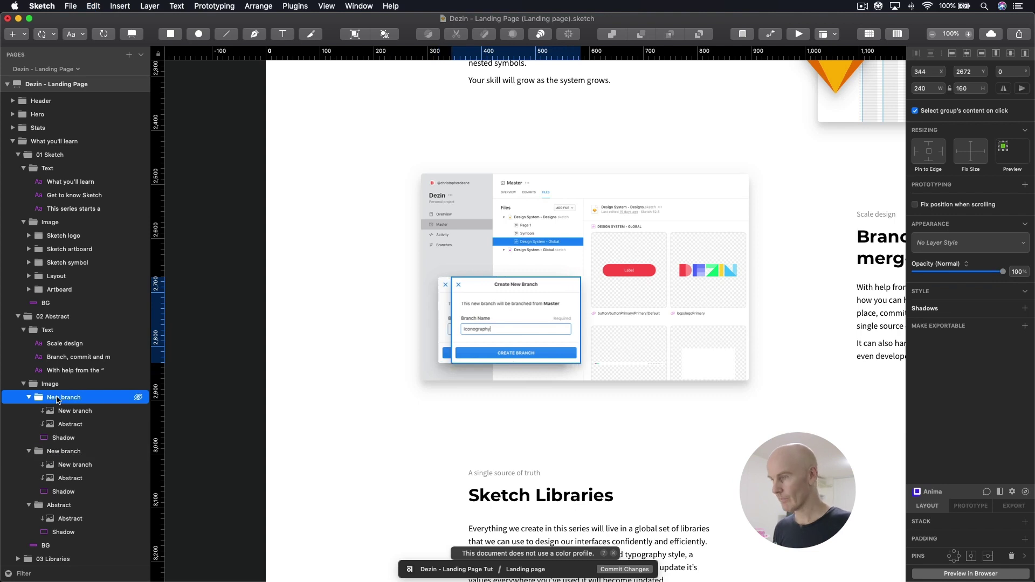
key(Right)
key(Right)
key(Right)
key(Right)
key(Right)
key(Right)
key(Right)
key(Right)
key(Right)
key(Right)
key(Right)
key(Right)
key(Right)
key(Right)
key(Right)
key(Right)
key(Right)
key(Right)
key(Right)
key(Right)
key(Down)
key(Down)
key(Down)
key(Down)
key(Down)
key(Down)
key(Down)
key(Down)
key(Down)
key(Down)
key(Down)
key(Down)
key(Down)
key(Down)
key(Down)
key(Down)
key(Down)
key(Down)
key(Down)
key(Down)
key(ctrl+g)
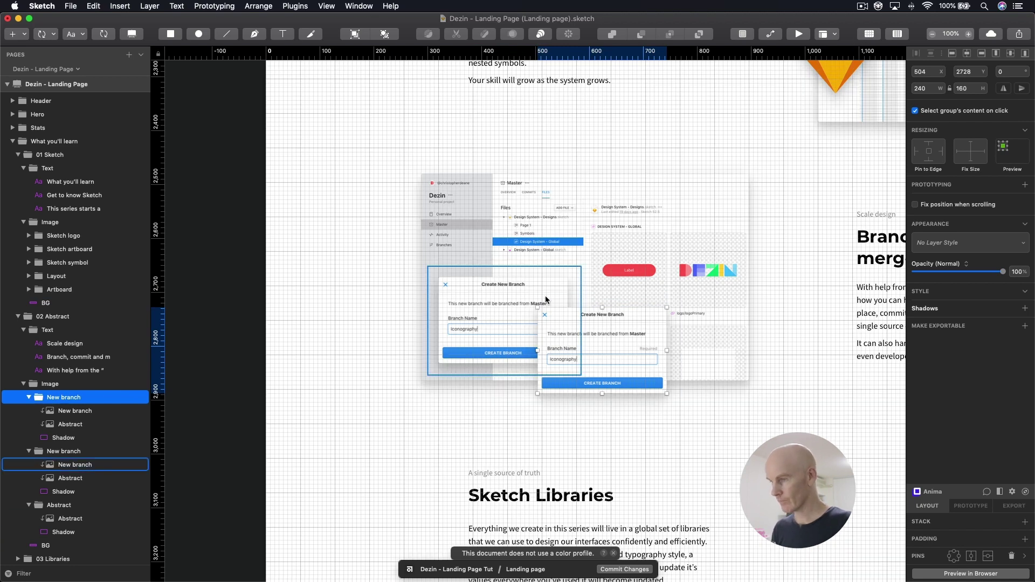
Delete the leftover Abstract image layer from both New branch groups
click(76, 411)
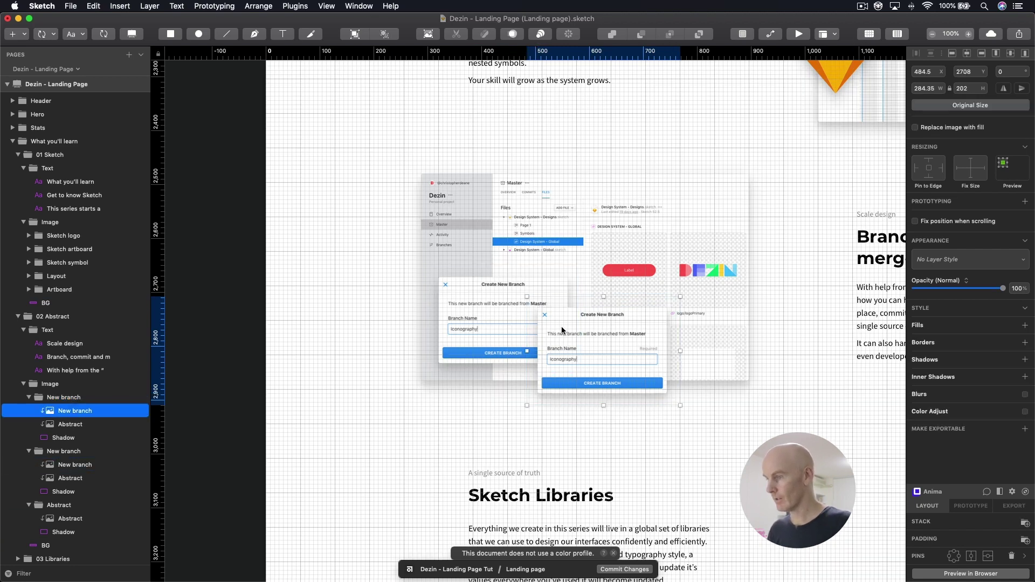
click(77, 425)
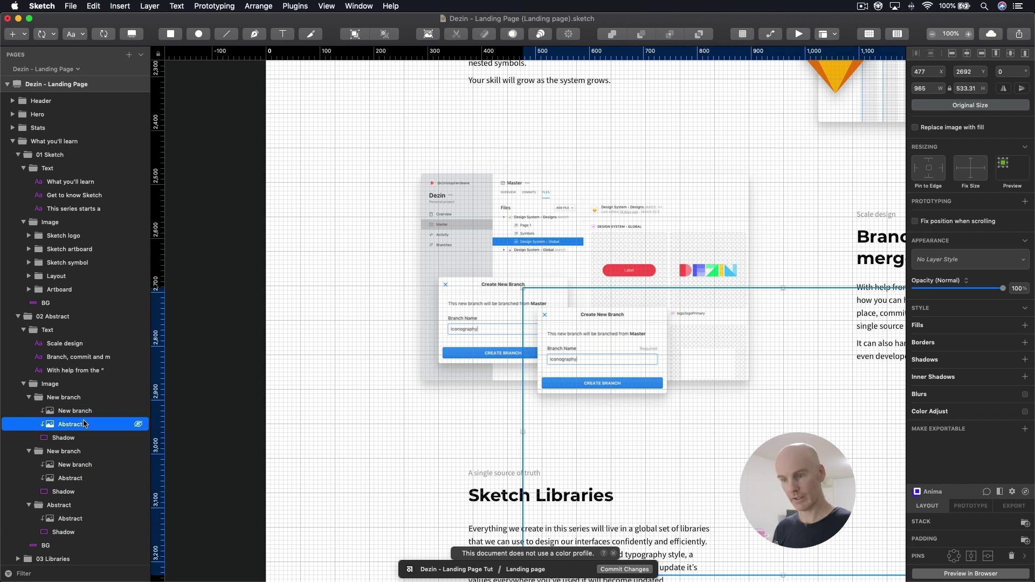
key(Delete)
click(70, 465)
key(Delete)
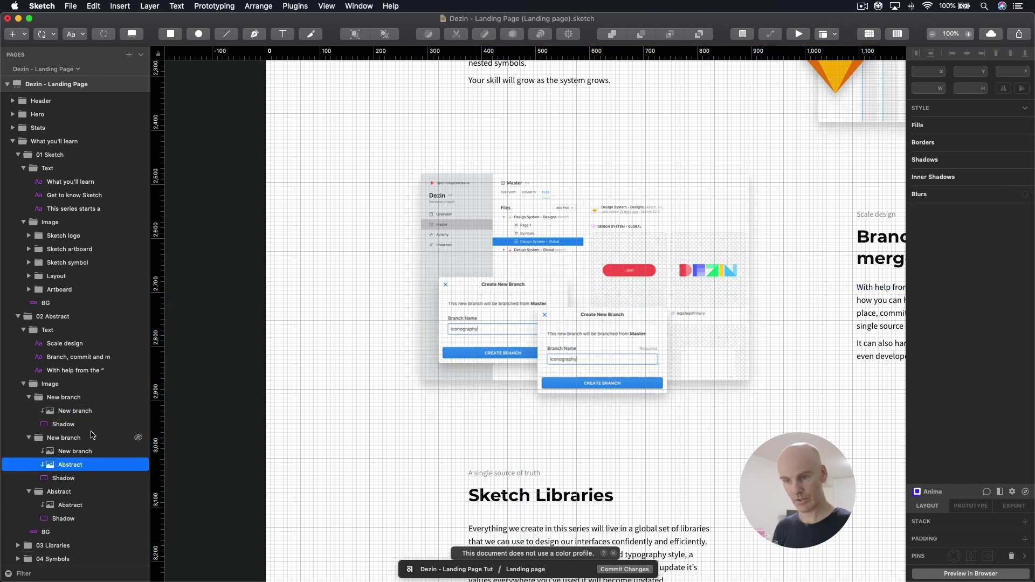
Resize the Shadow rectangle in the duplicated New branch group to 144 × 144 px
click(542, 316)
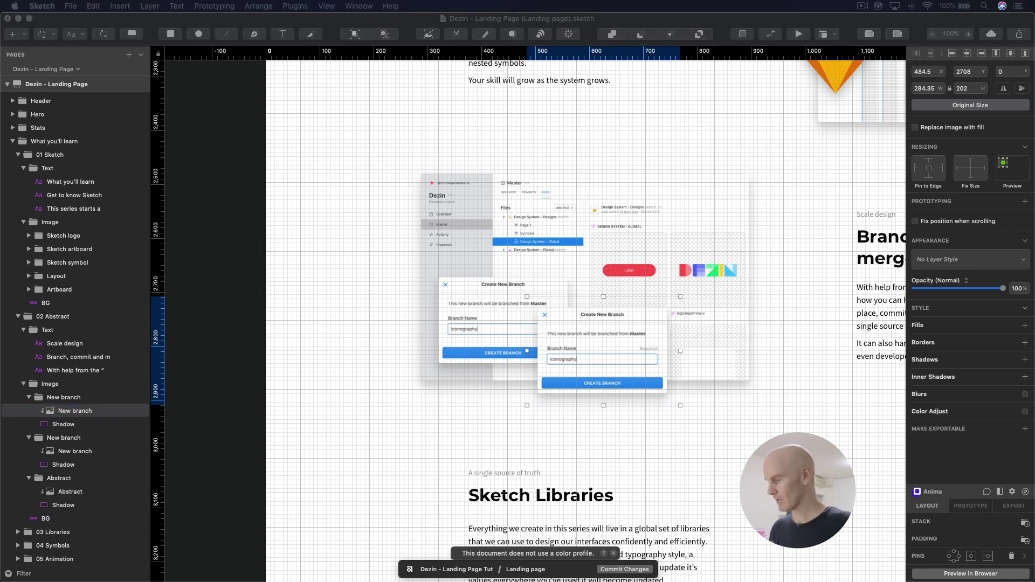
click(564, 336)
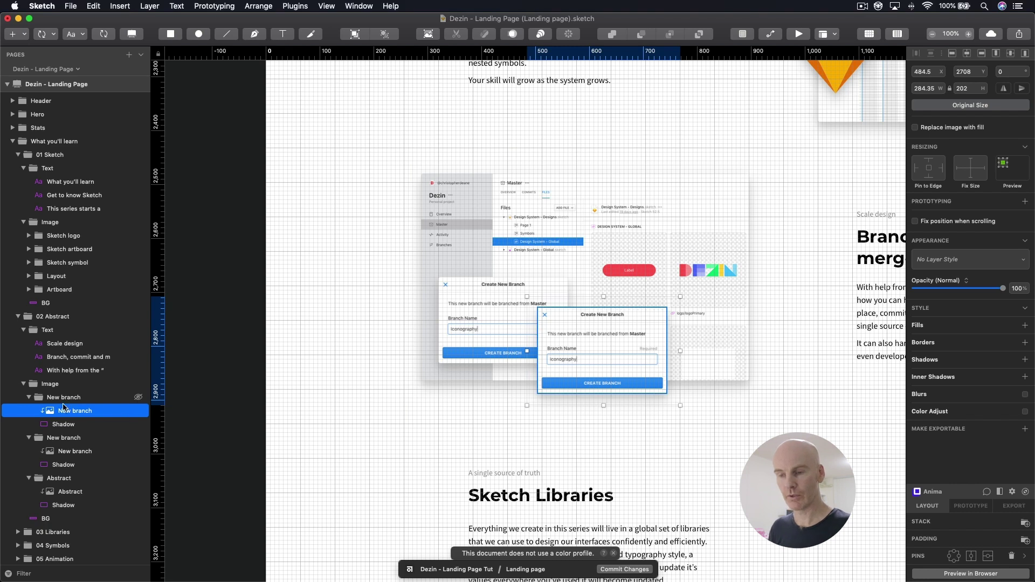
click(63, 425)
click(932, 89)
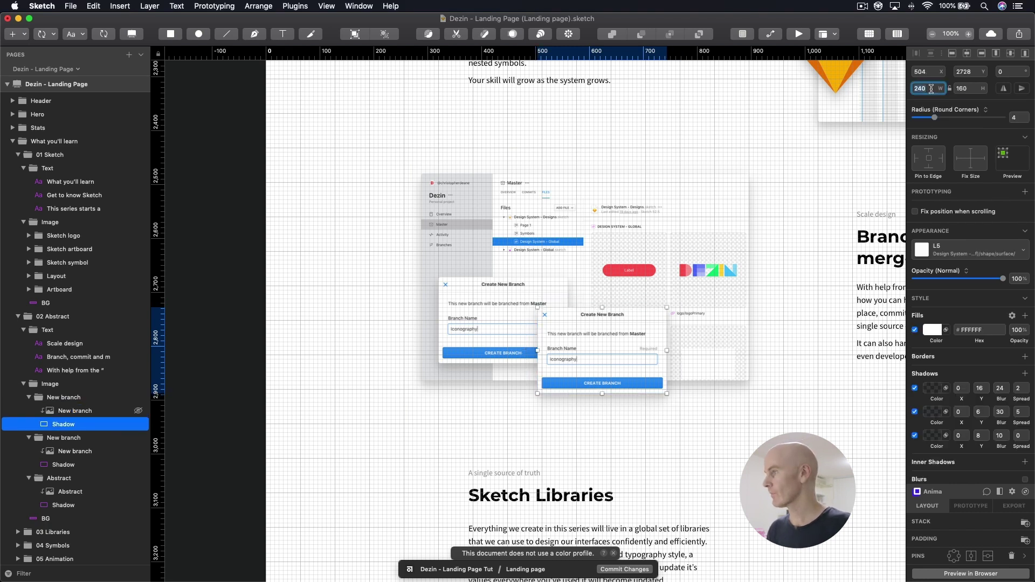
text(144)
key(Tab)
text(144)
key(Tab)
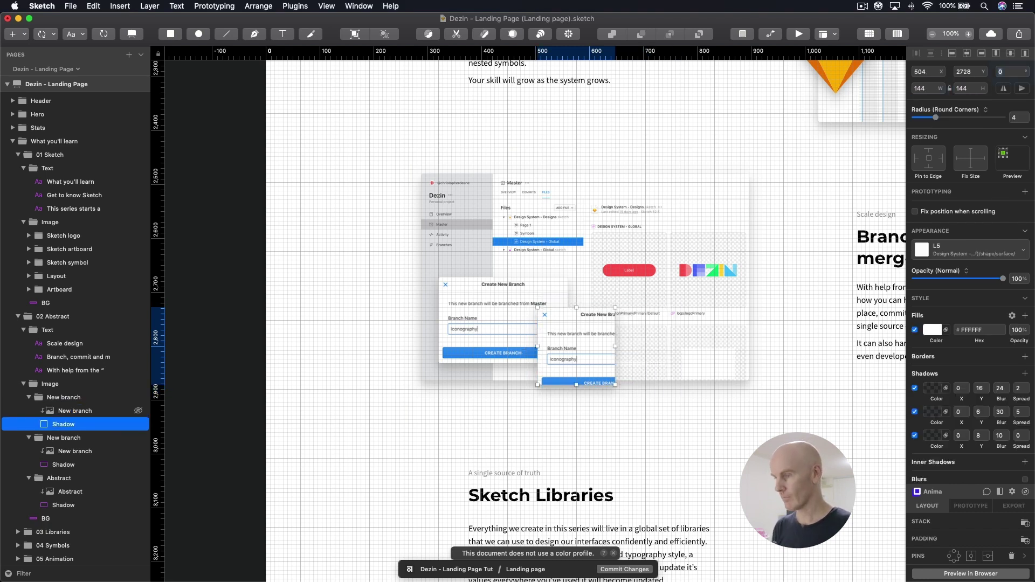
Place Project.png from the 02 Abstract folder into the duplicated New branch group, above its New branch image
click(547, 351)
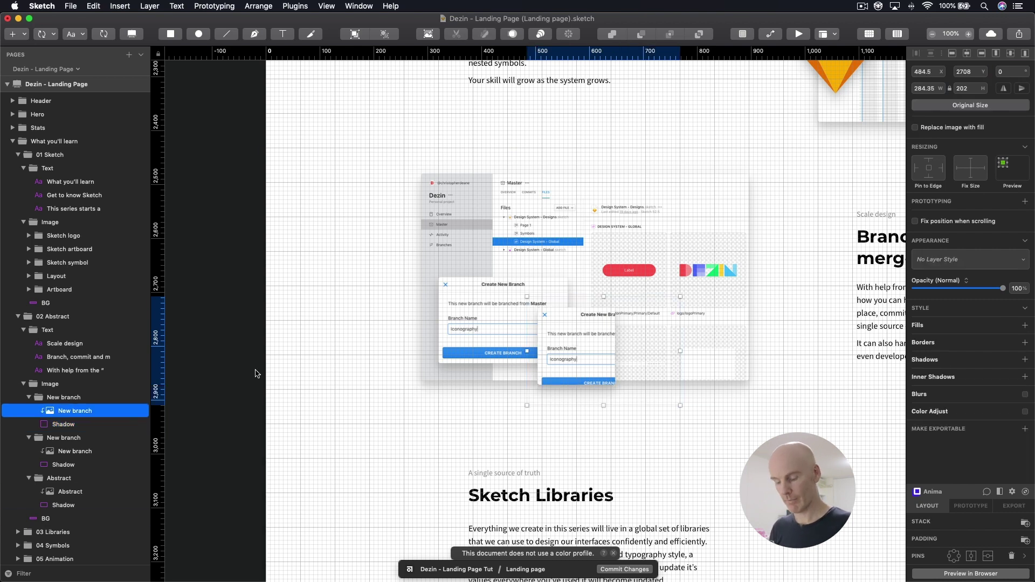
key(super+Tab)
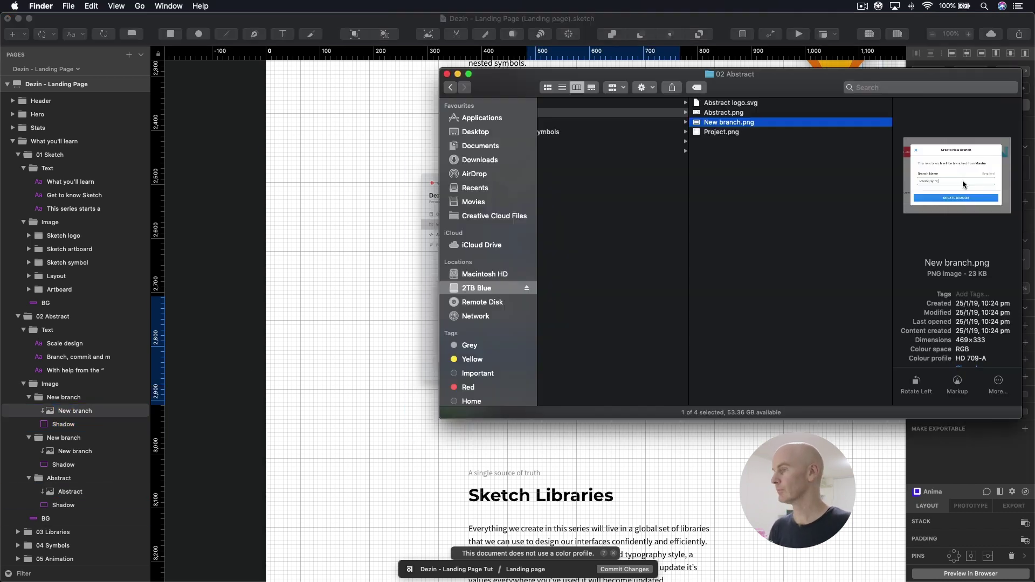
click(731, 113)
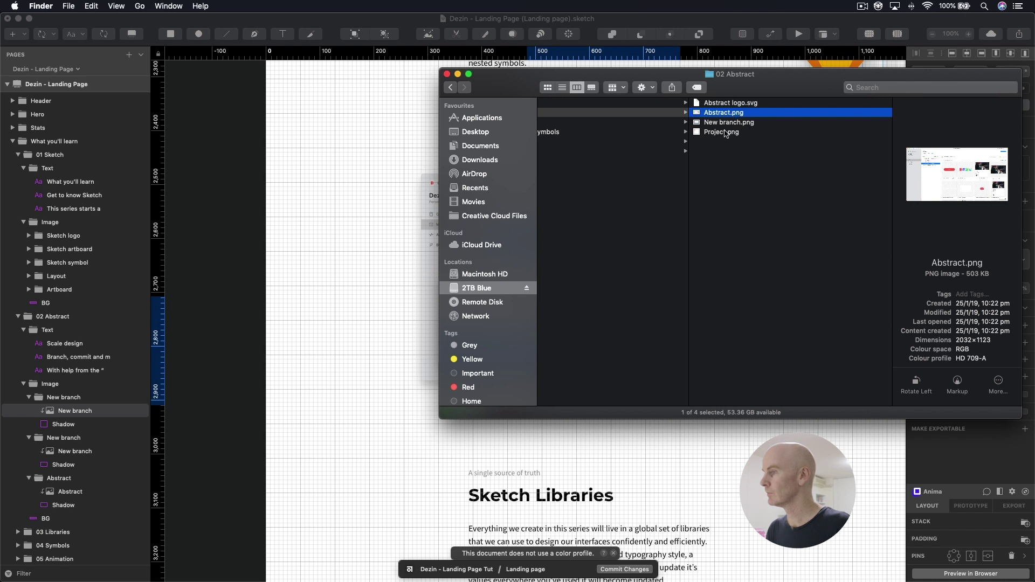
click(726, 132)
mouse_move(726, 133)
mouse_down()
mouse_move(370, 216)
mouse_move(592, 361)
mouse_move(526, 298)
mouse_move(487, 284)
mouse_up()
key(super+Tab)
Nudge the Project image over the small card to X 499, Y 2715
key(super+plus)
key(super+plus)
key(Up)
key(Up)
key(Up)
key(Up)
key(Up)
key(Up)
key(Up)
key(Up)
key(Right)
key(Right)
key(Right)
key(Left)
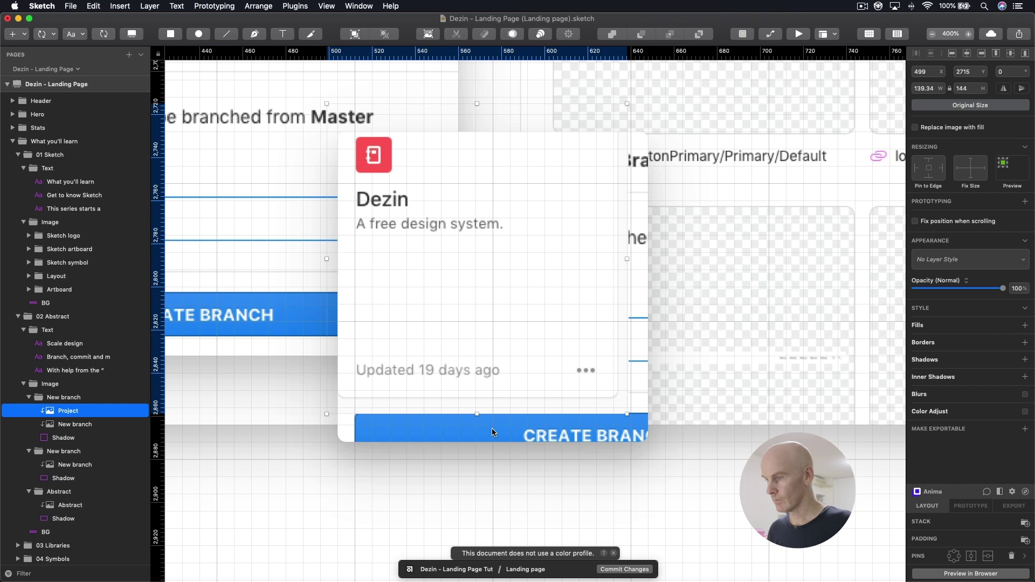
Enlarge the Project image to 156.34 × 162 px and position it at X 498.5, Y 2720 so it fills the card
drag(477, 414, 474, 464)
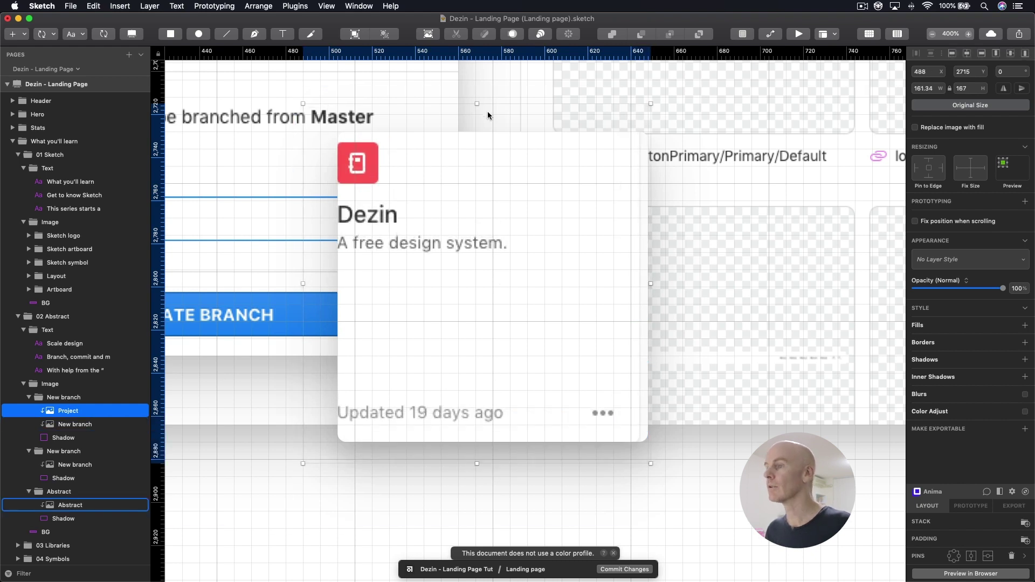
drag(477, 103, 476, 116)
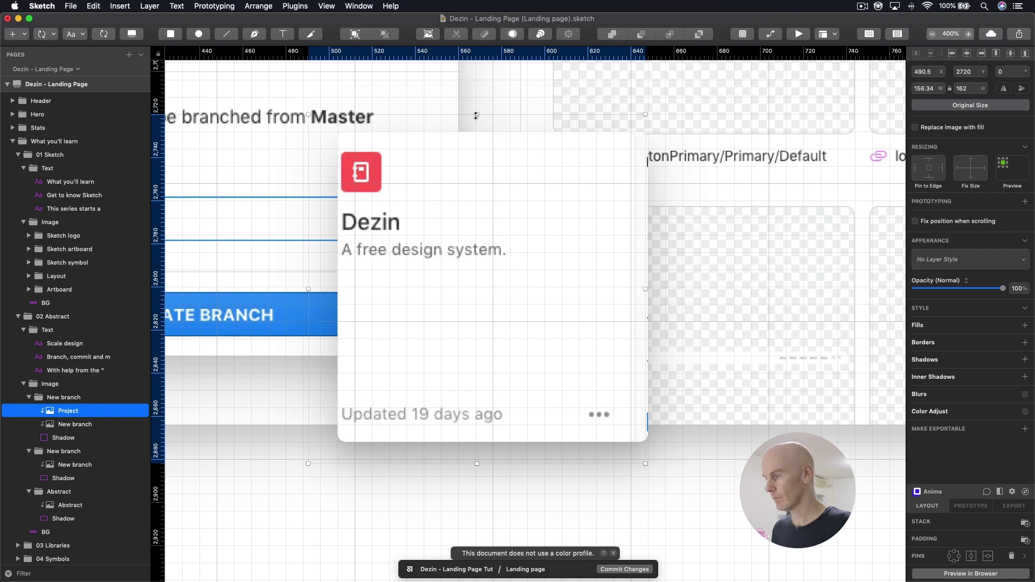
key(shift+Right)
key(Left)
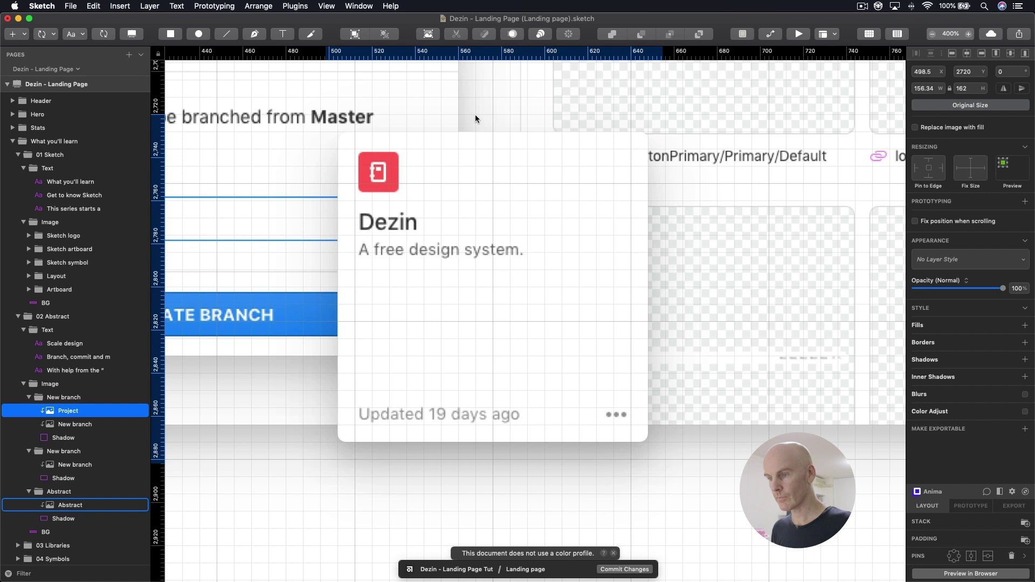
key(super+minus)
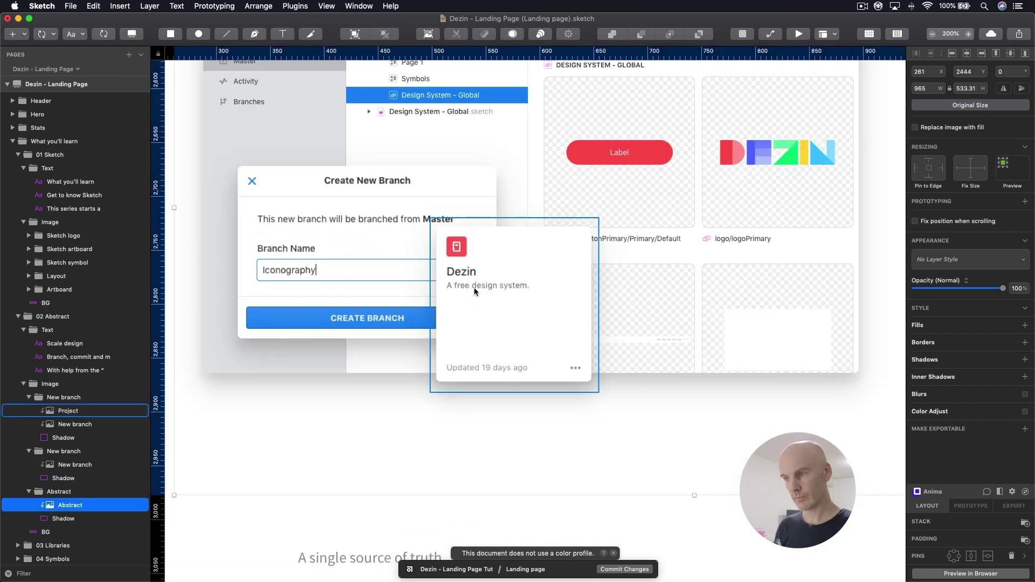
key(super+minus)
Delete the leftover New branch image from the group that holds the Project image
click(574, 378)
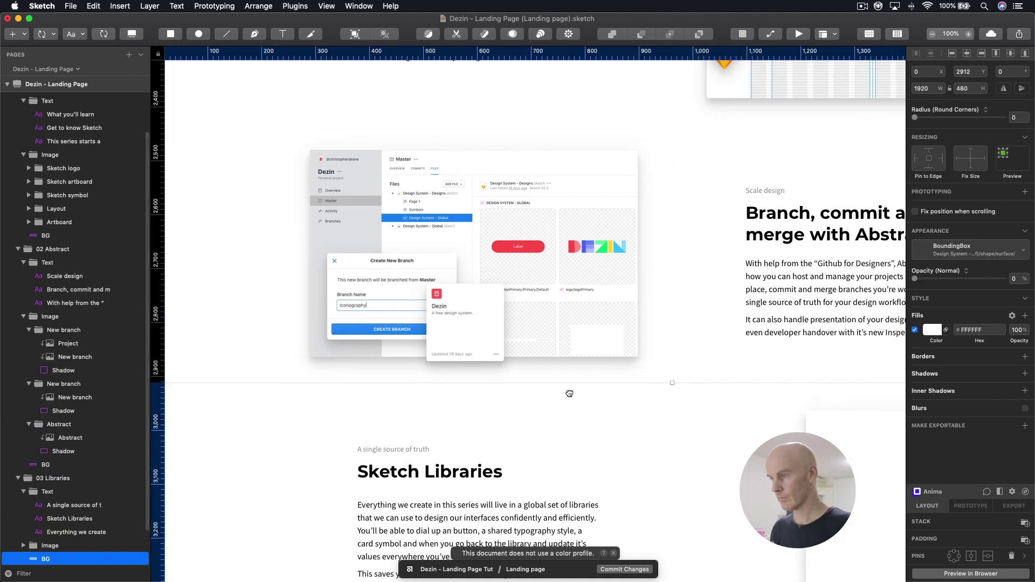
double_click(465, 311)
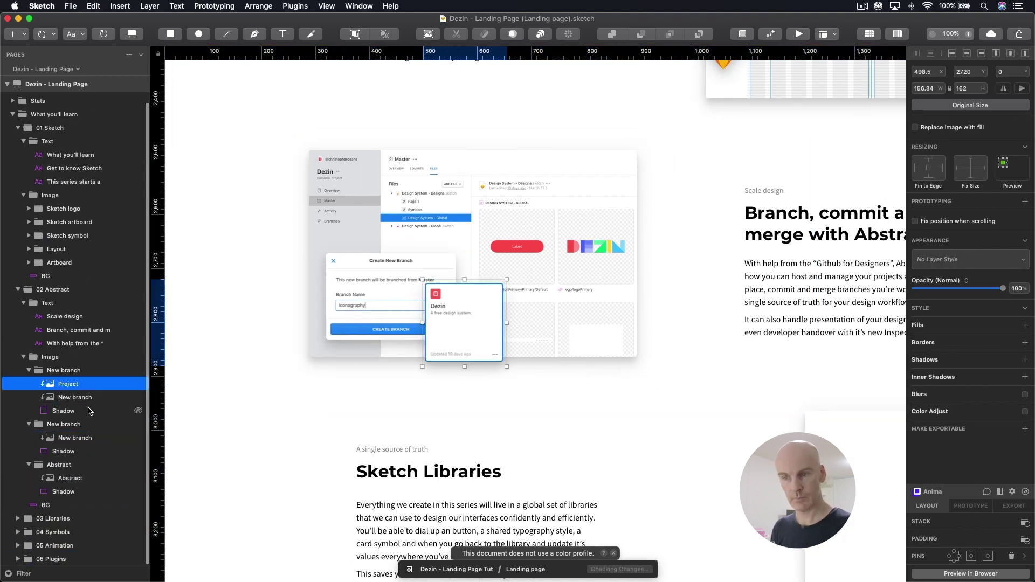
click(70, 371)
click(70, 393)
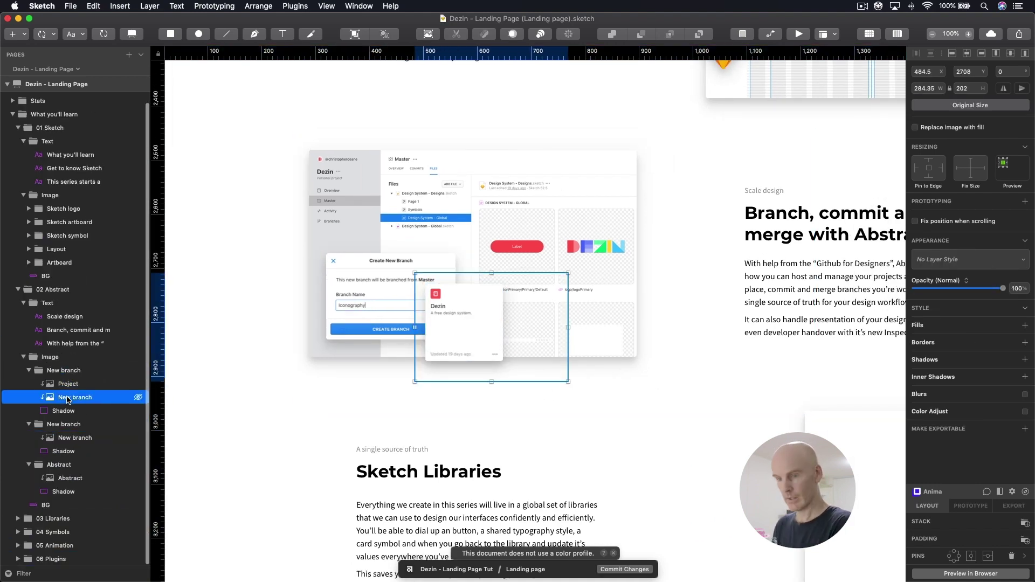
key(Delete)
Rename the duplicated New branch group to Project and save the document
click(70, 384)
double_click(113, 382)
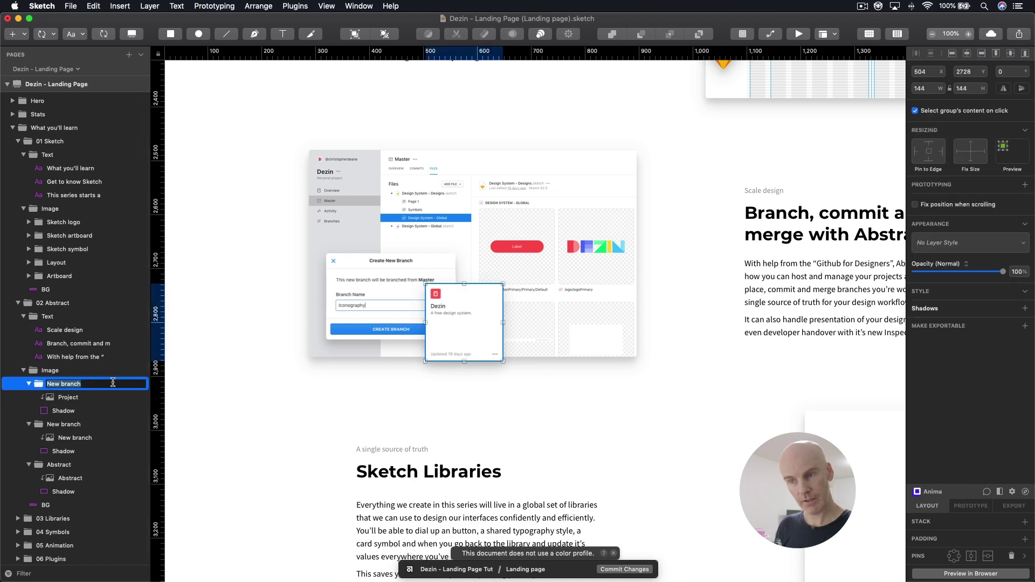
text(Project)
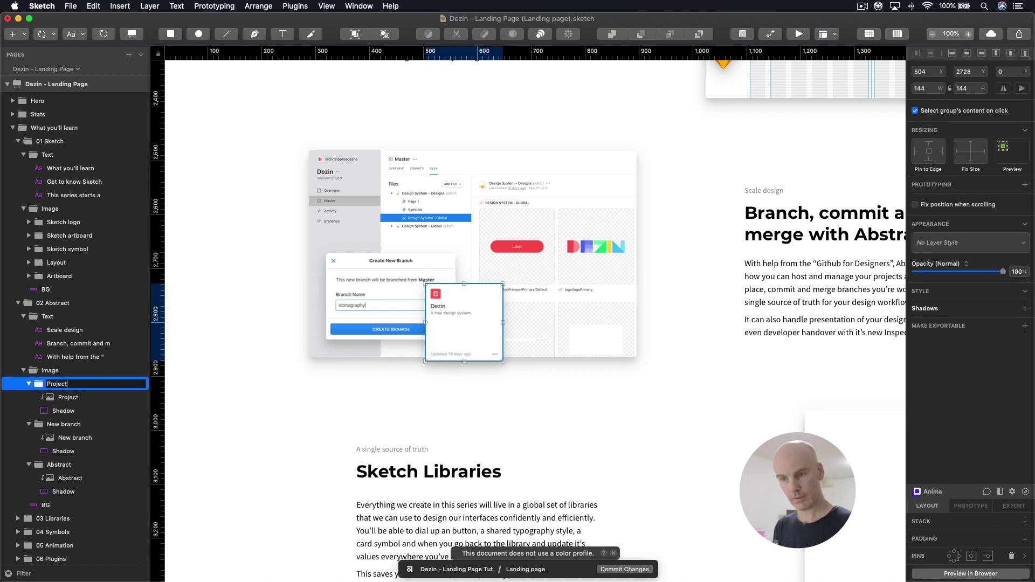
key(Return)
key(super+s)
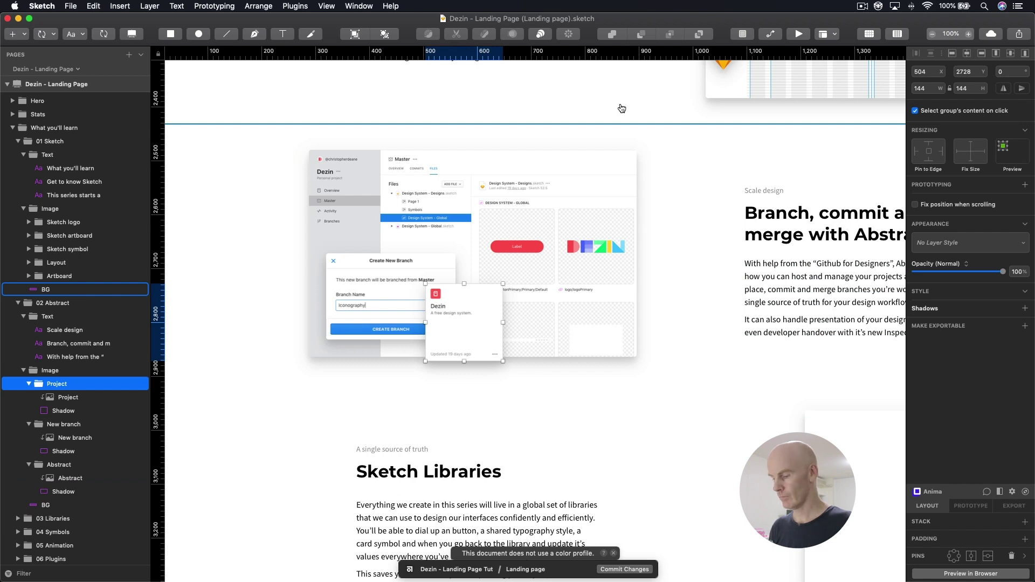
Place Abstract logo.svg from the 02 Abstract folder near the Abstract screenshot's edge and expand its layer group
key(super+Tab)
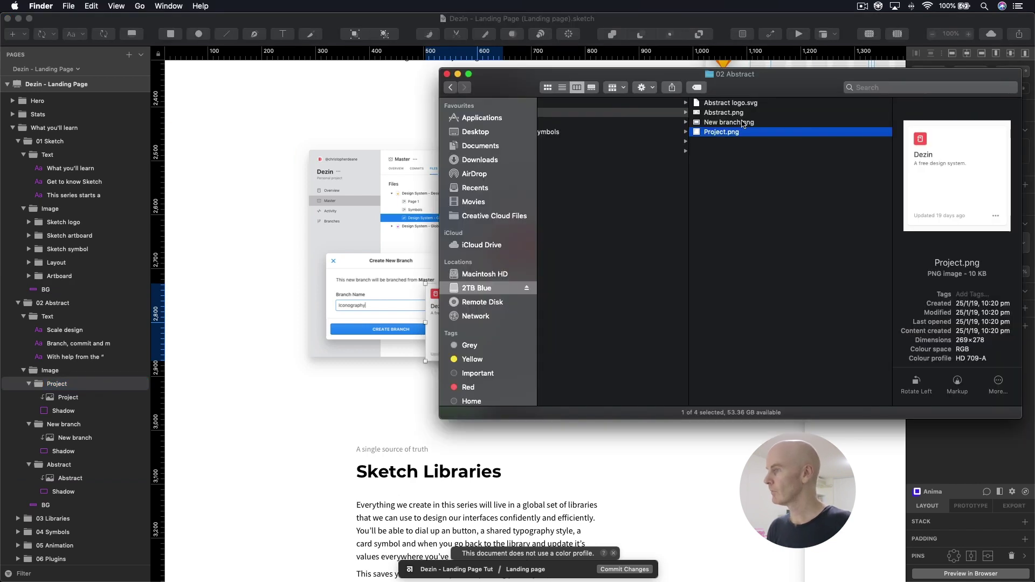
click(728, 113)
click(728, 103)
mouse_move(729, 103)
mouse_down()
mouse_move(311, 198)
mouse_move(648, 302)
mouse_up()
key(super+Tab)
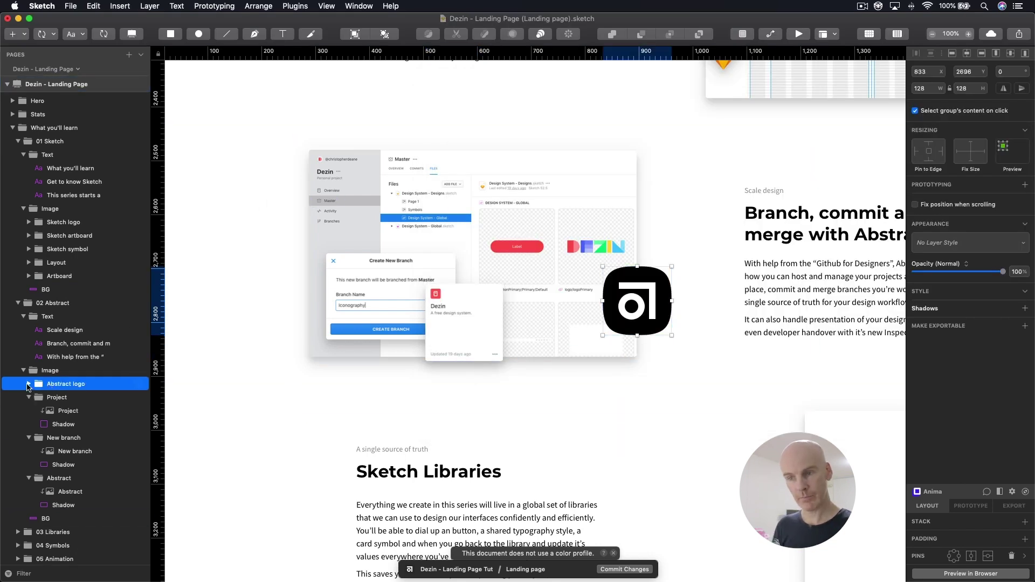
click(28, 384)
Move the Abstract logo group to X 800, Y 2688 so it overlaps the screenshot's edge
key(super+plus)
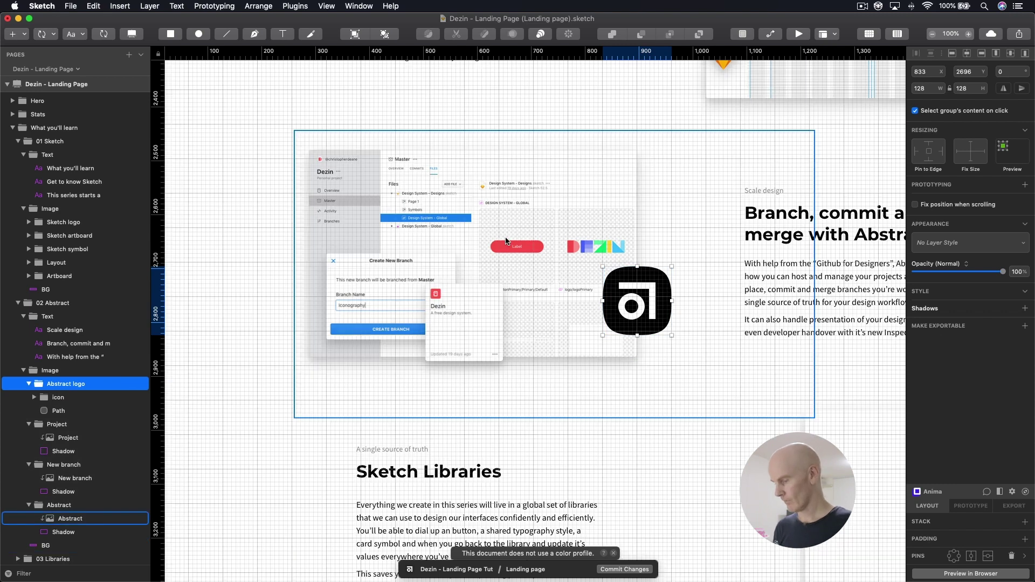
scroll(513, 262, down, 2)
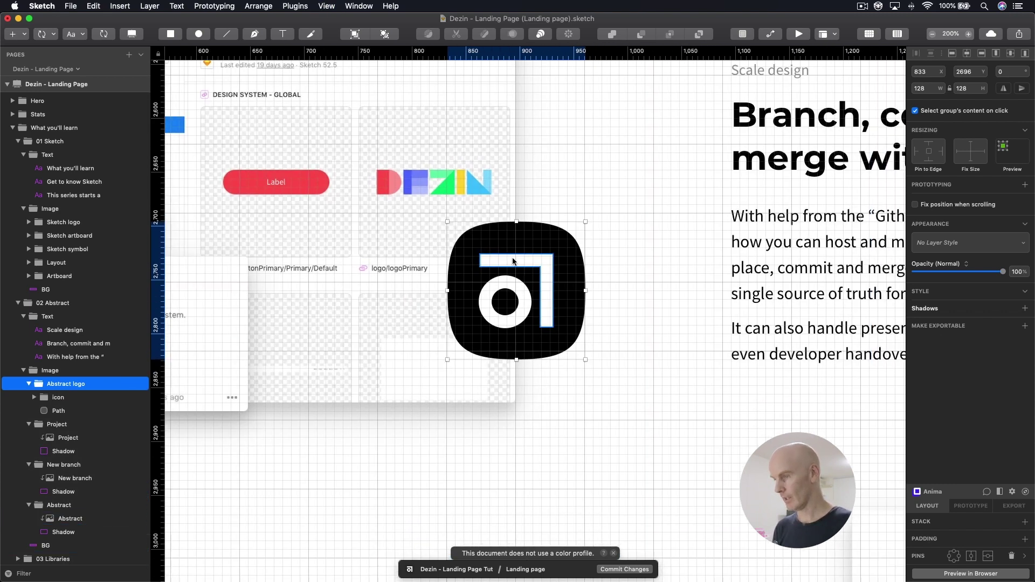
key(super+minus)
key(Up)
key(Up)
key(Up)
key(Up)
key(Up)
key(Up)
key(Up)
key(Up)
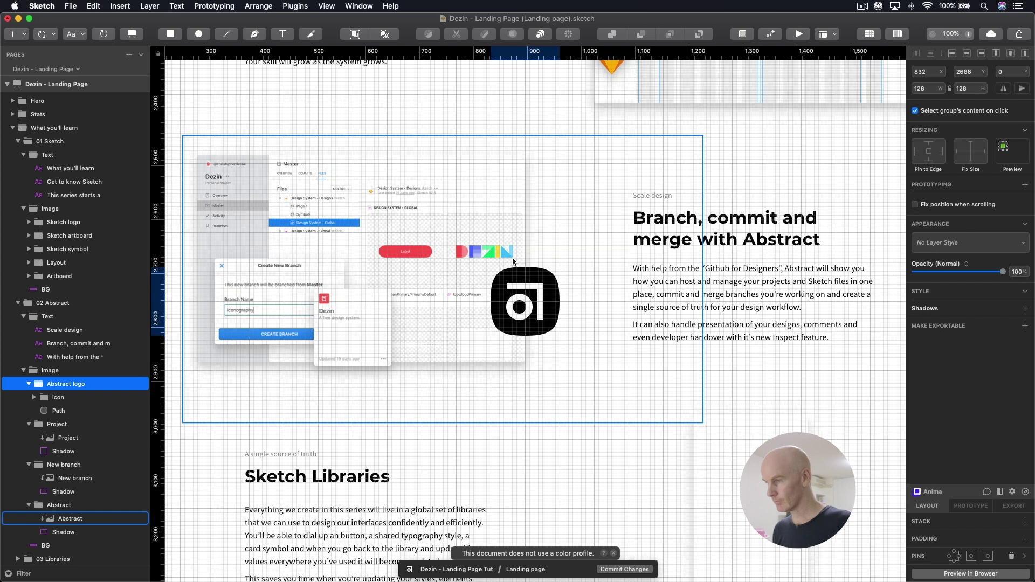
key(Left)
key(Left)
key(Left)
key(Left)
key(Left)
key(Left)
key(Left)
key(Left)
key(Left)
key(Left)
key(Left)
key(Left)
key(Left)
key(Left)
key(Left)
key(Left)
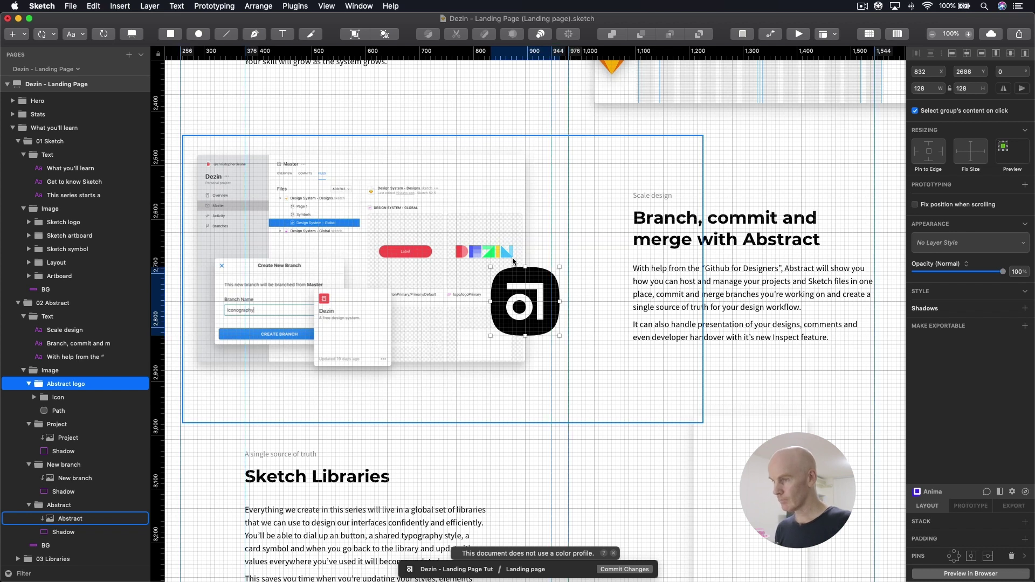
key(Left)
key(Left)
key(Left)
key(Left)
key(Left)
key(Left)
key(Left)
key(Left)
key(Left)
key(Left)
key(Left)
key(Left)
key(Left)
key(Left)
key(Left)
key(Left)
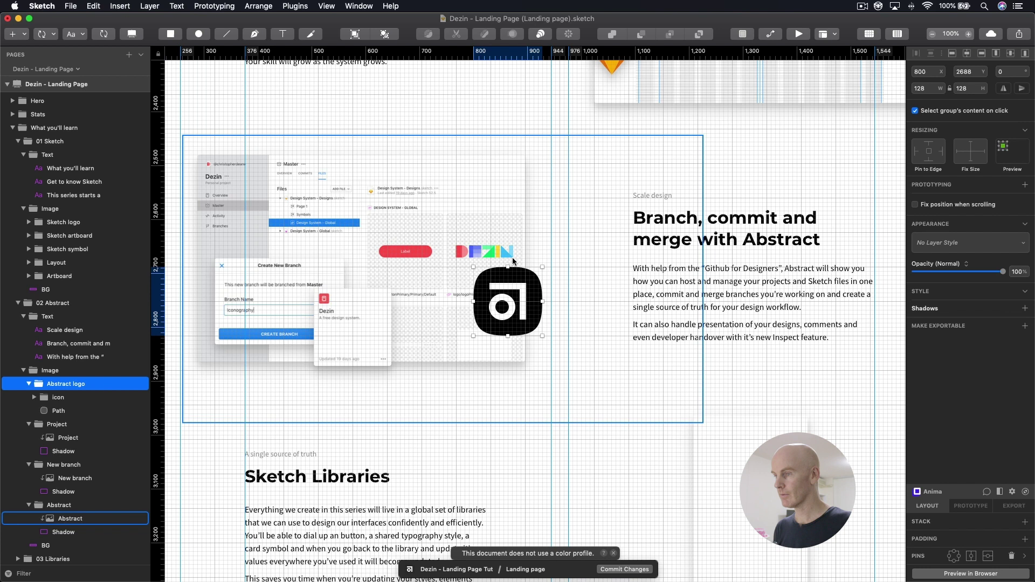
Hide the canvas grid
key(ctrl+g)
key(ctrl+g)
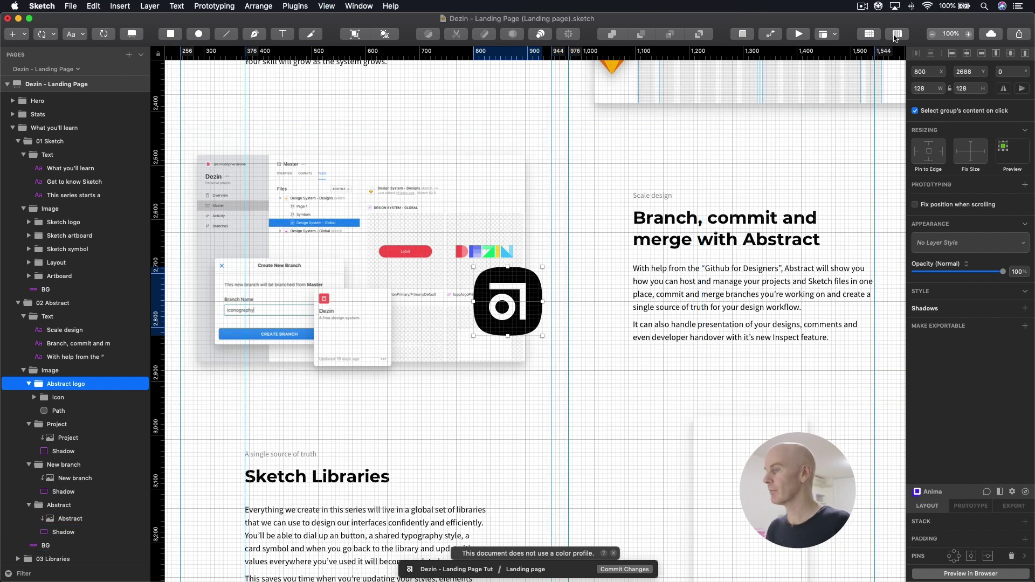
click(873, 34)
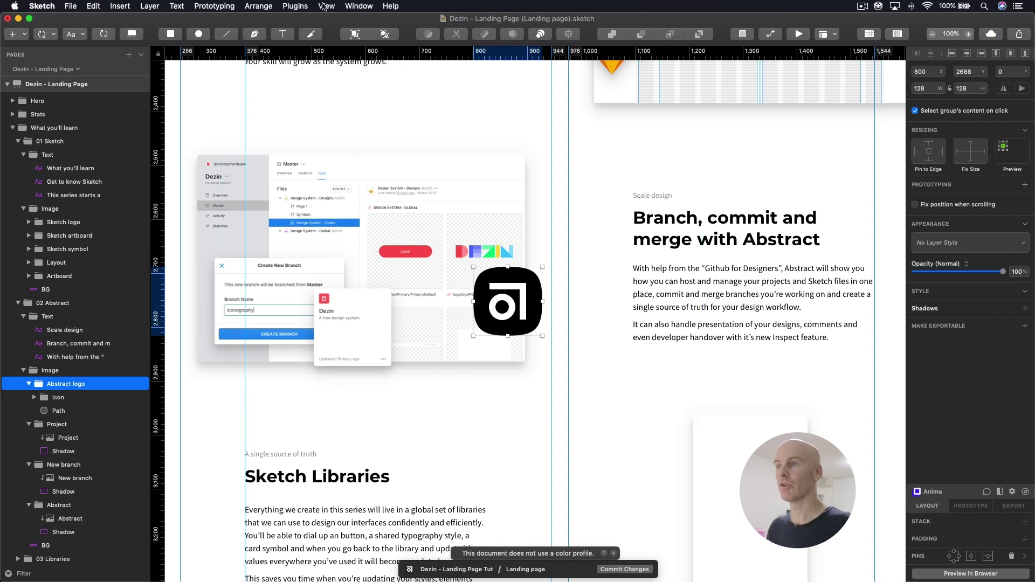
click(324, 6)
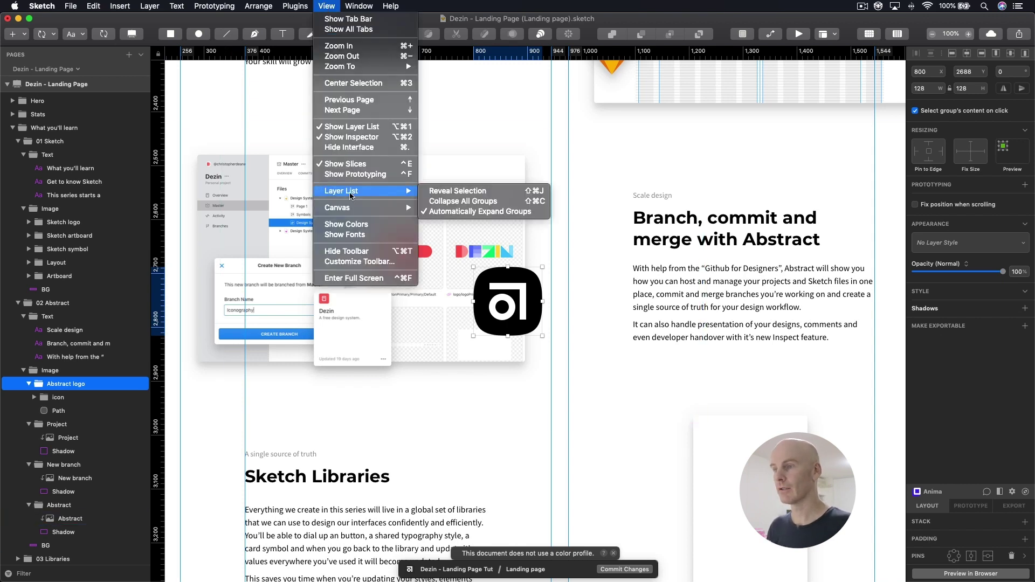
mouse_move(345, 208)
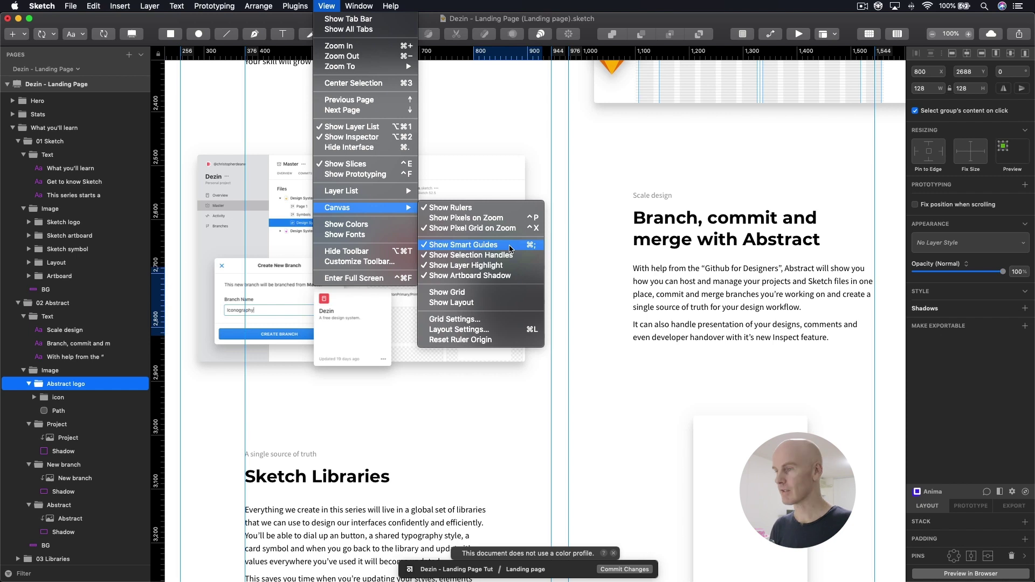
click(528, 245)
key(ctrl+l)
click(596, 185)
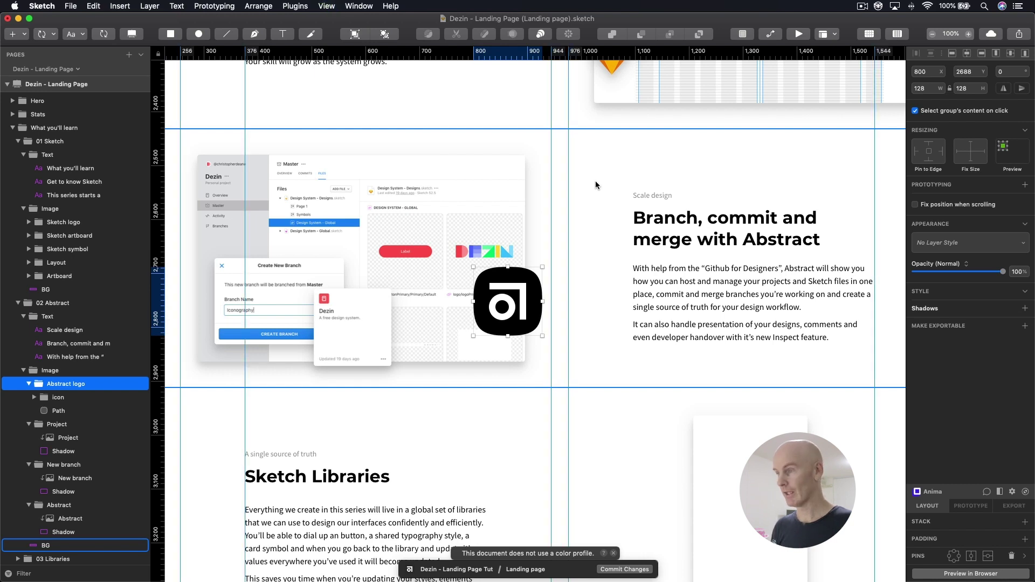
Duplicate the black Path shape in the Abstract logo group and rename the lower copy Shadow
scroll(593, 205, down, 3)
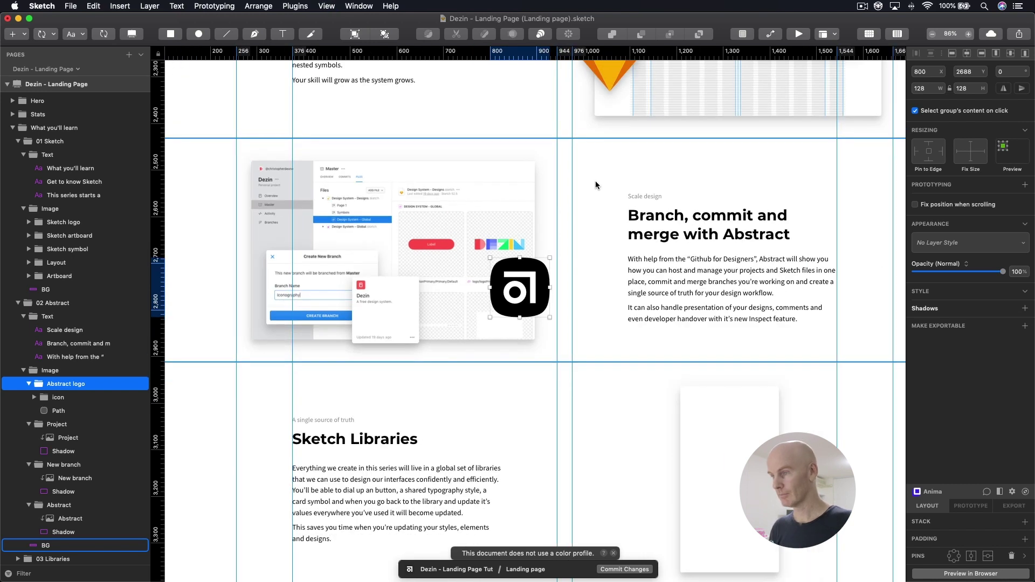
click(546, 265)
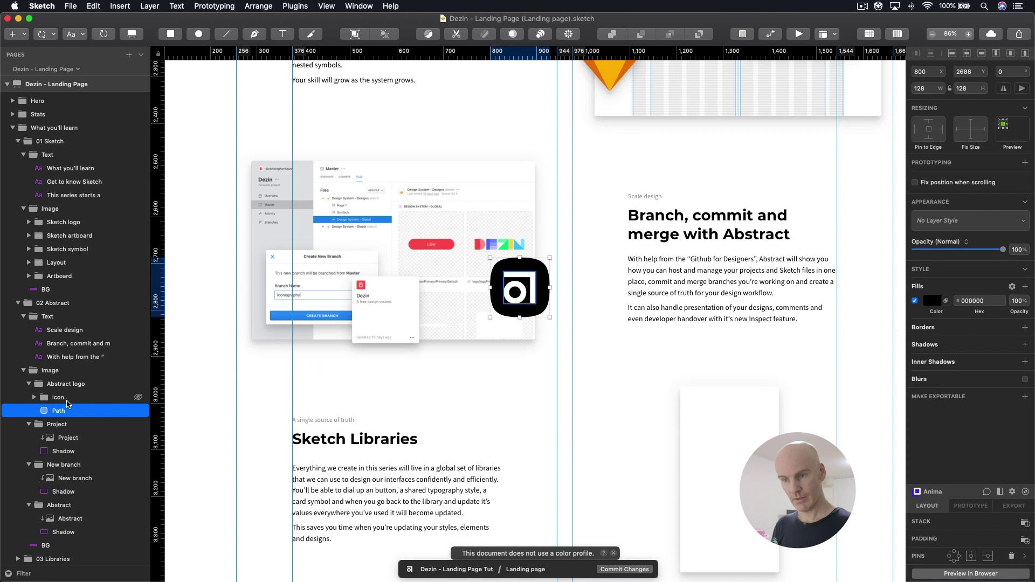
key(super+d)
double_click(72, 418)
text(Shadow)
key(Return)
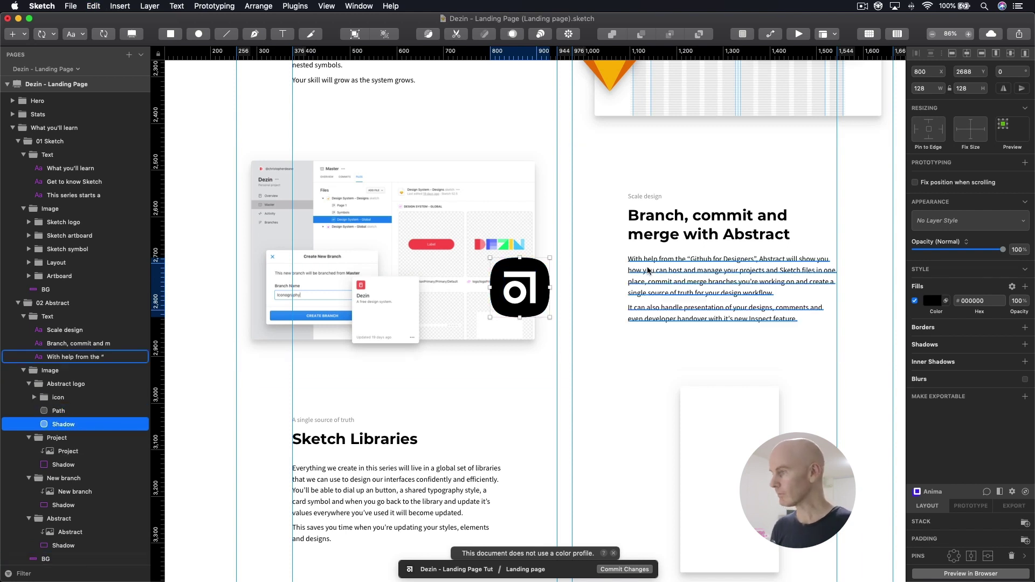
Apply the Design System - Global layer style shape/surface/L5 to the logo's Shadow shape and deselect it
click(956, 226)
mouse_move(949, 249)
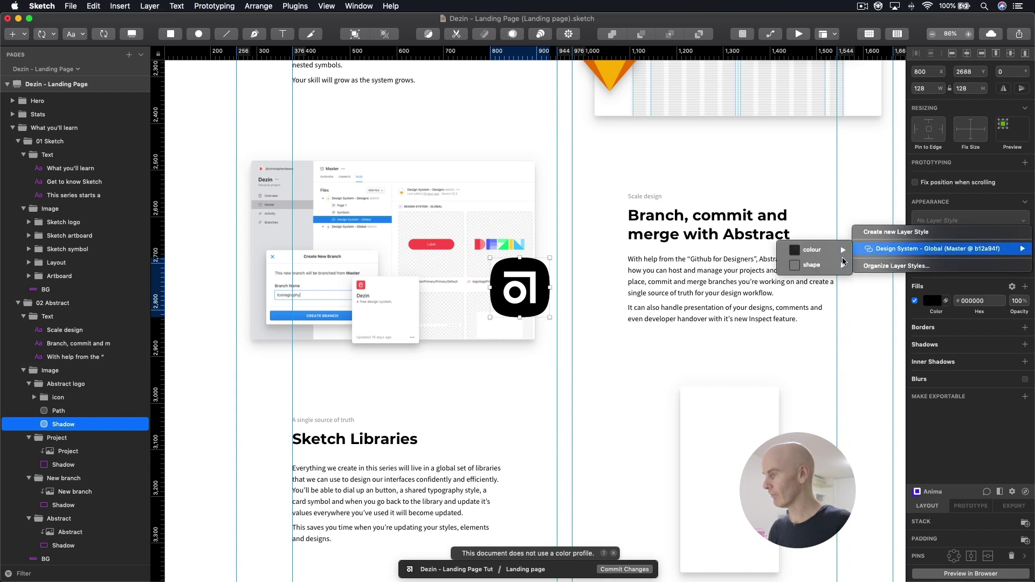
mouse_move(814, 265)
mouse_move(727, 465)
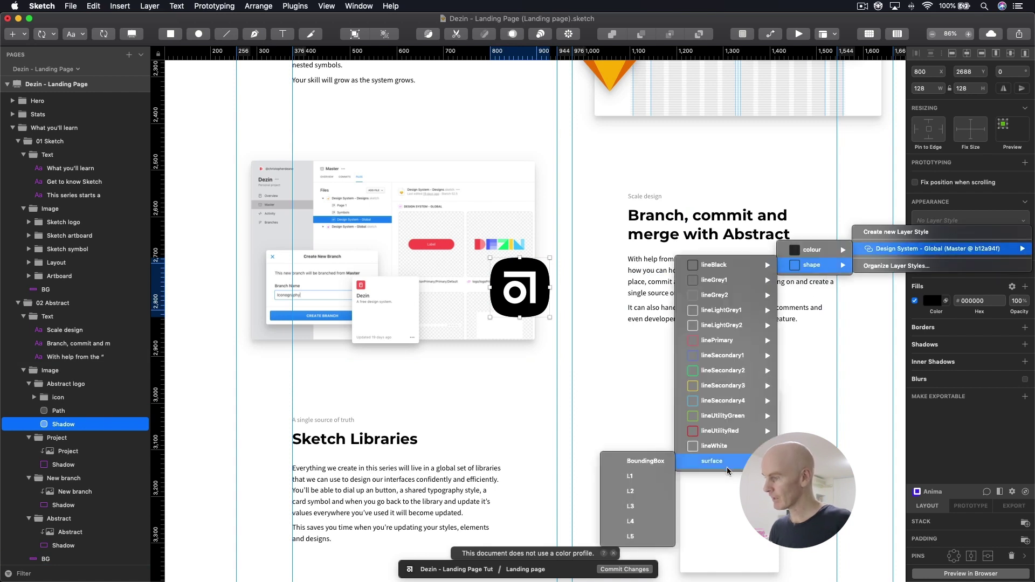
click(625, 536)
key(Escape)
Review the Sketch and Abstract sections on the page and select the BG layer of the 03 Libraries section
key(super+minus)
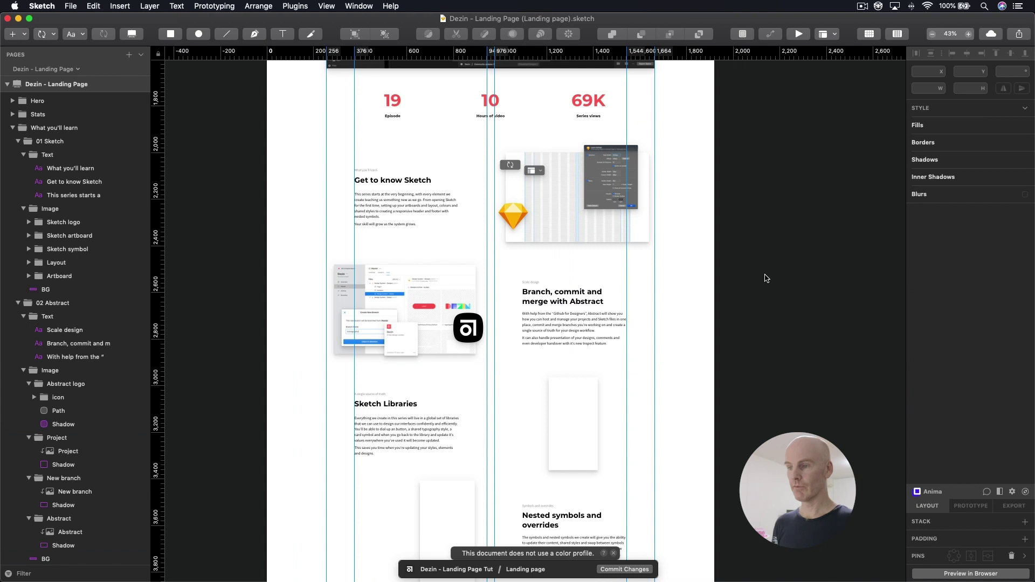
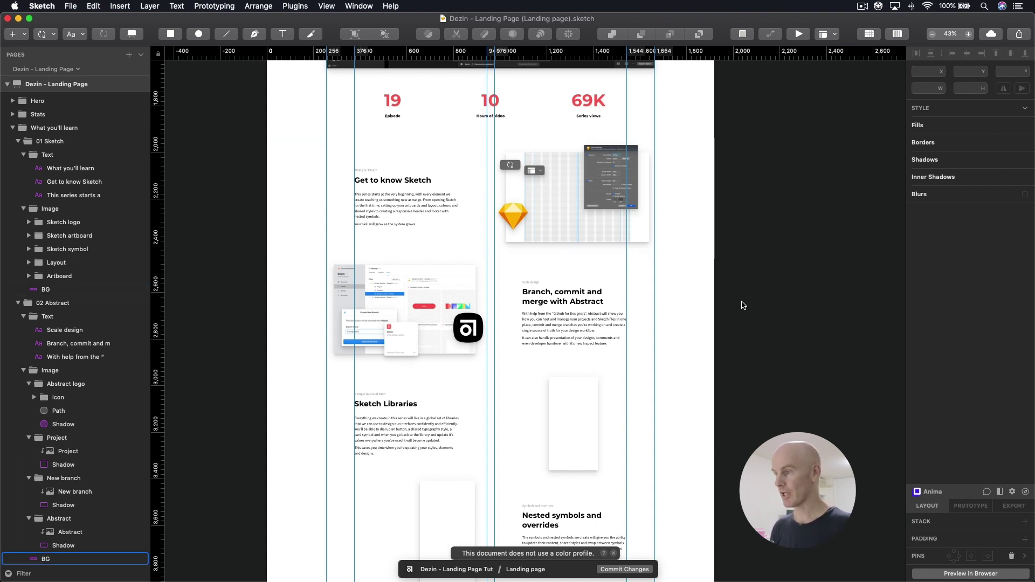
scroll(755, 160, up, 2)
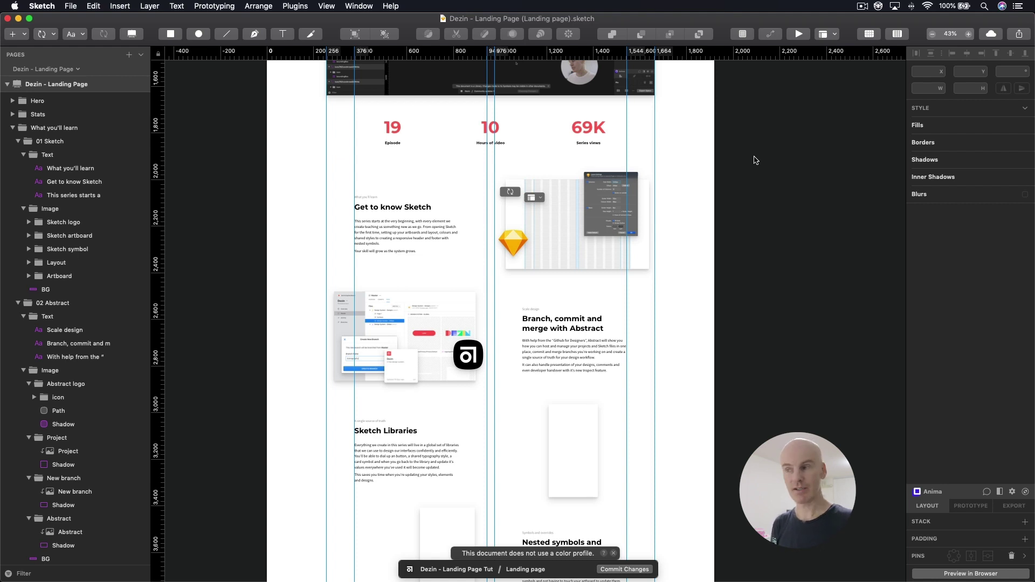
click(603, 462)
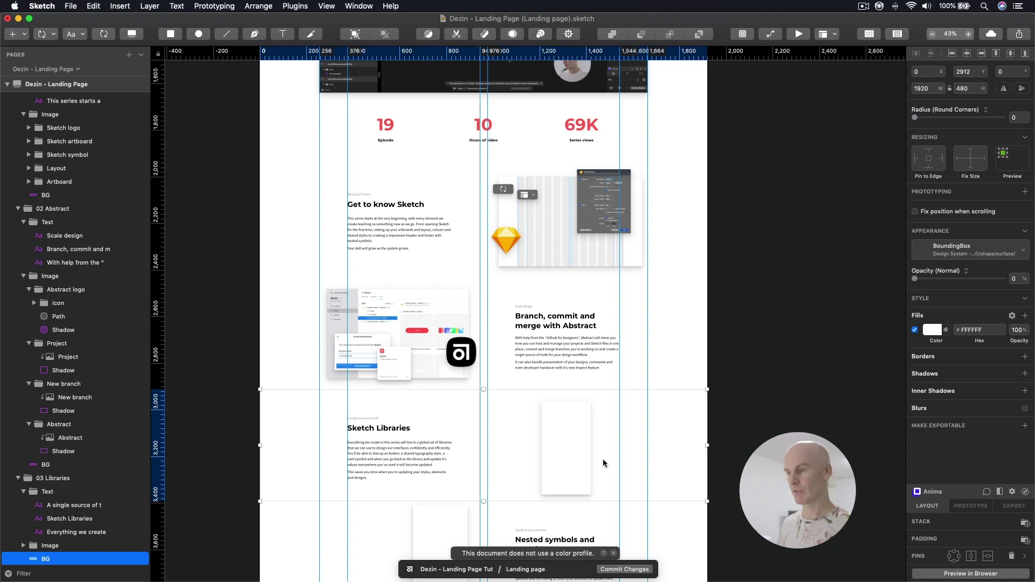
Add horizontal ruler guides at the upper and lower edges of the 03 Libraries background, at 2912 and 3392
click(561, 452)
key(super+plus)
mouse_move(559, 453)
mouse_down()
mouse_move(686, 459)
mouse_move(700, 448)
mouse_up()
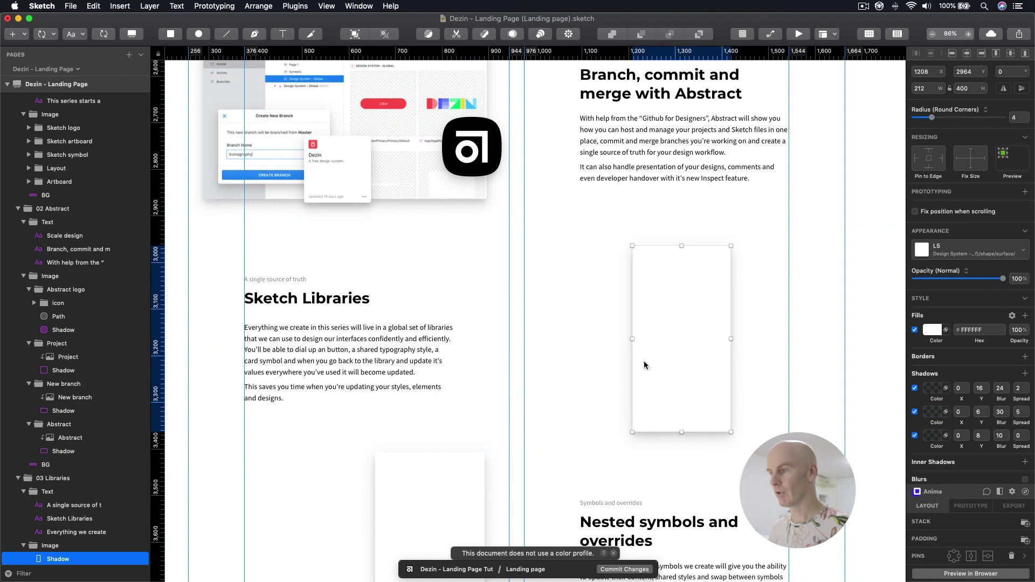
scroll(637, 318, right, 2)
scroll(636, 318, down, 1)
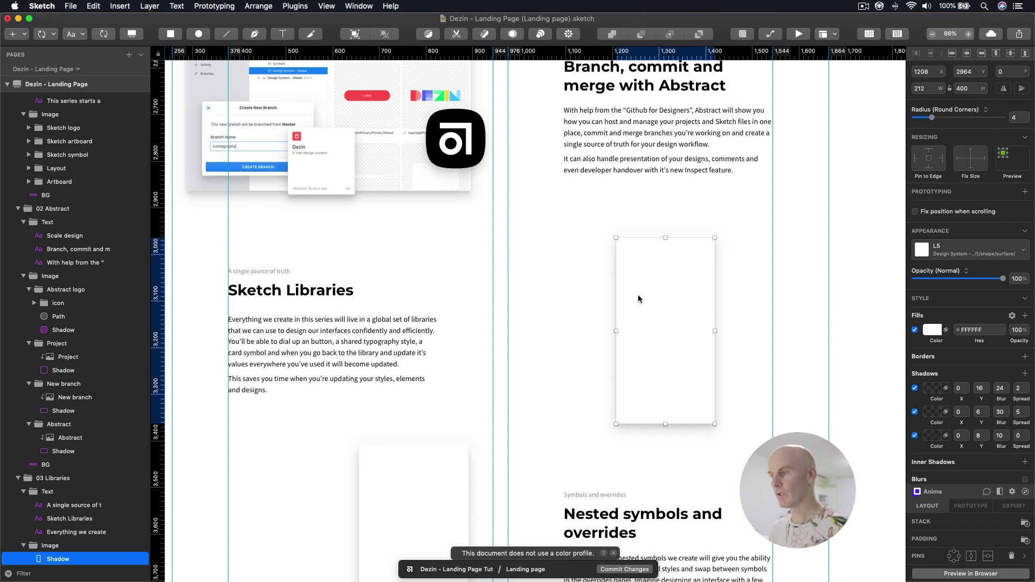
key(ctrl+l)
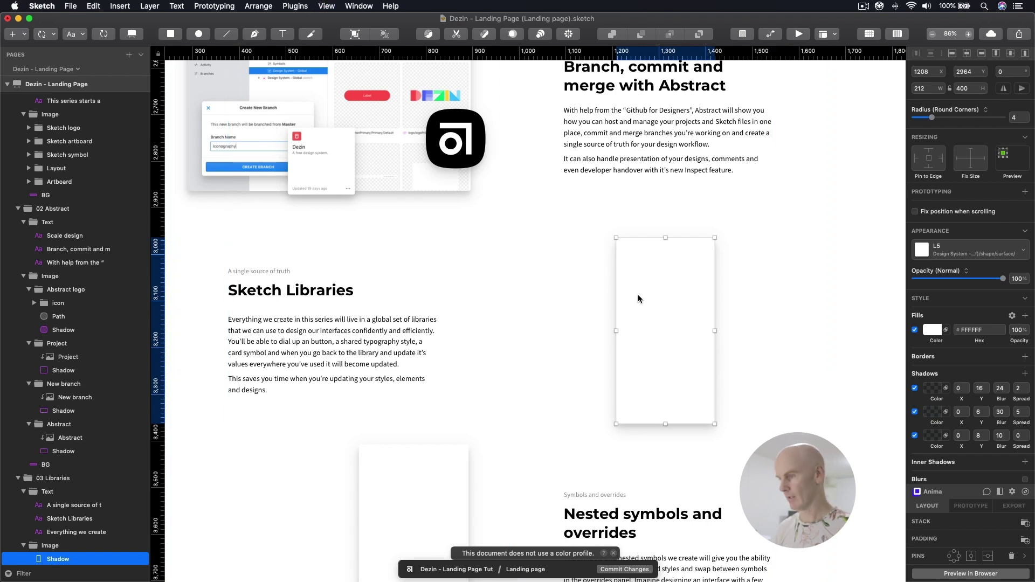
click(358, 237)
drag(154, 214, 155, 438)
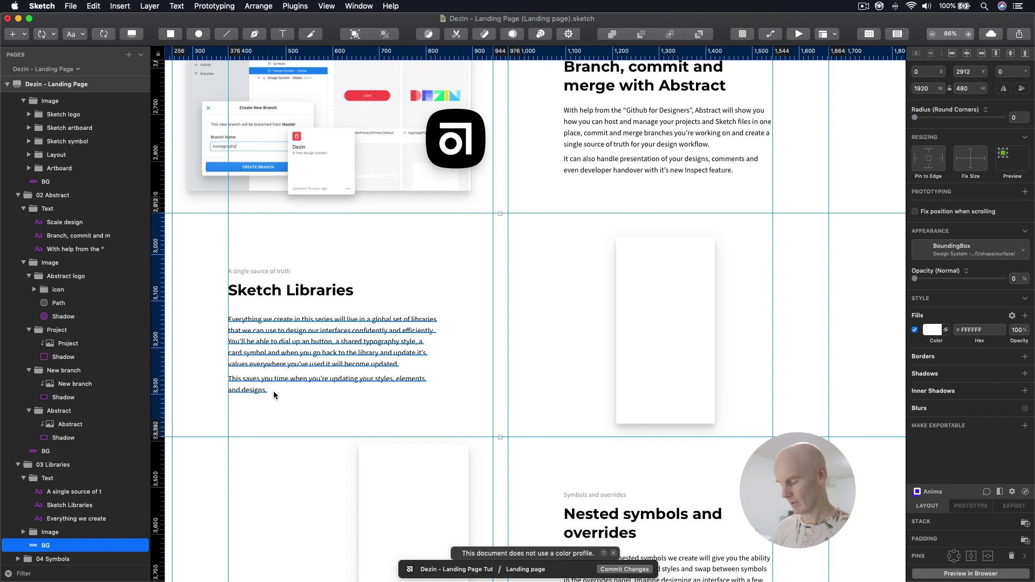
Add horizontal guides at the upper edges of the Abstract and Sketch section backgrounds, at 2432 and 1952
key(super+minus)
click(323, 236)
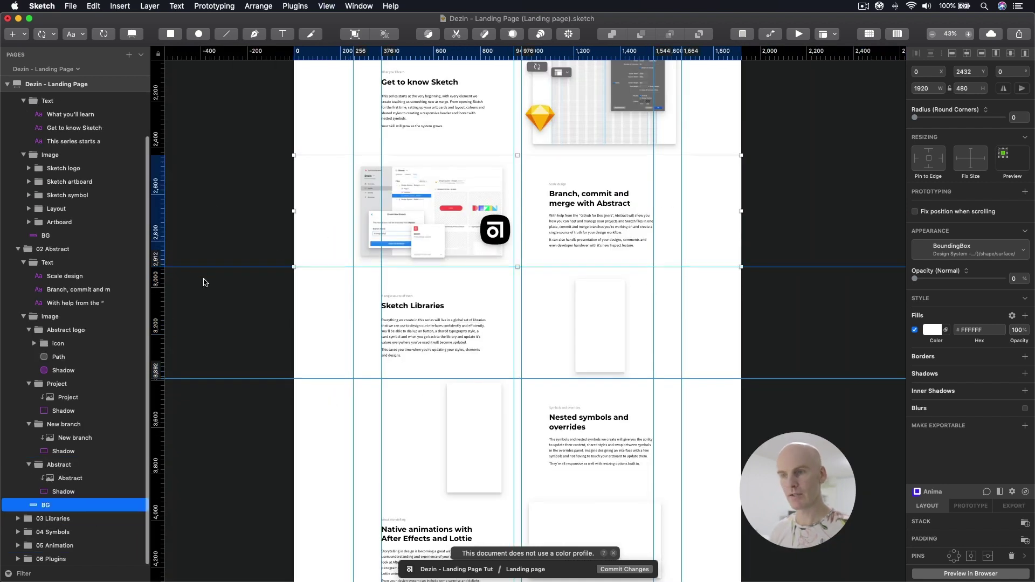
click(156, 155)
scroll(235, 226, up, 2)
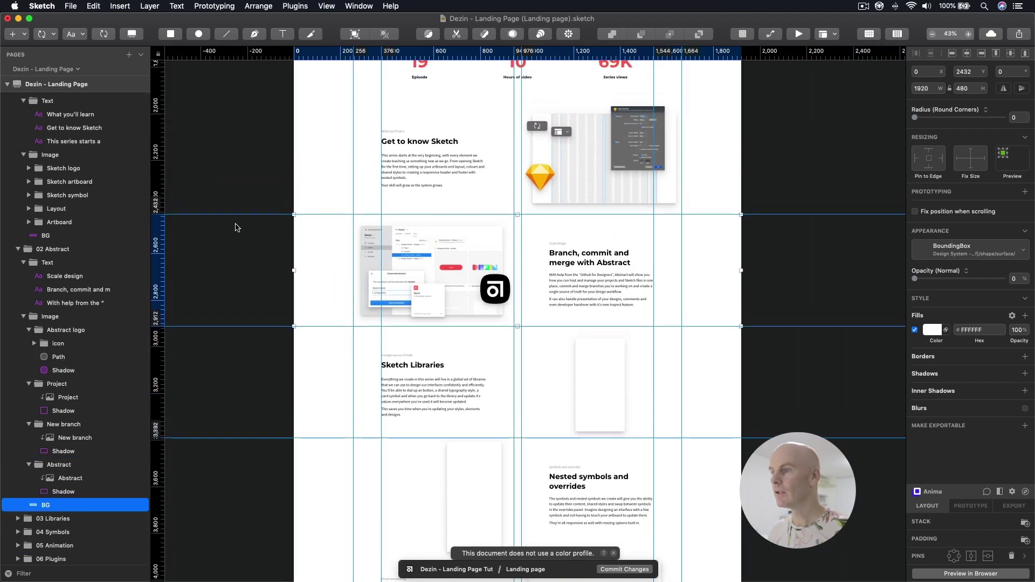
scroll(235, 227, up, 2)
click(302, 221)
click(160, 165)
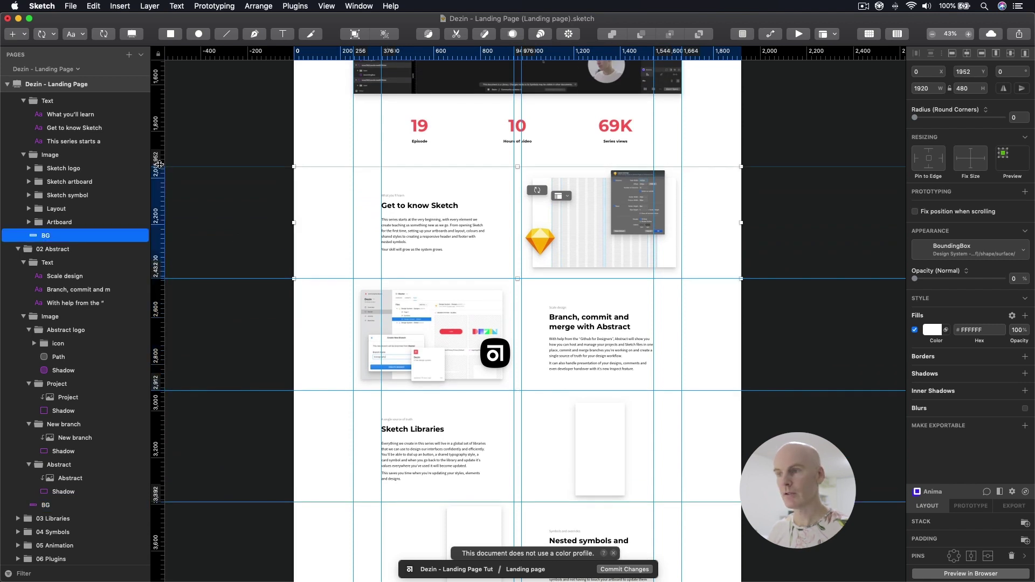
Add horizontal guides at the lower edge of the 04 Symbols background, at 3872, and the upper edge of the 06 Plugins background, at 4352
scroll(232, 226, down, 10)
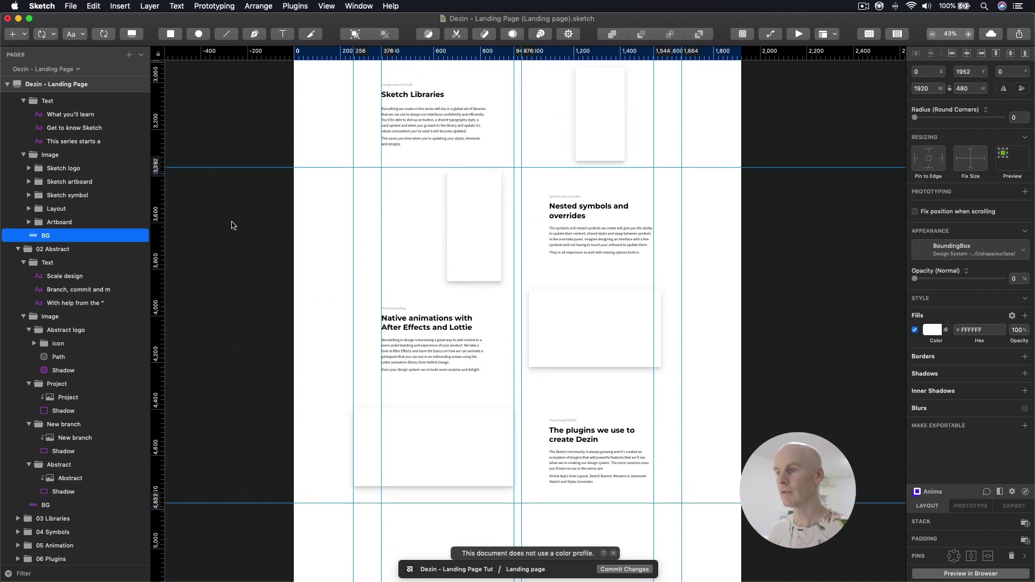
scroll(232, 225, up, 1)
click(308, 235)
click(158, 316)
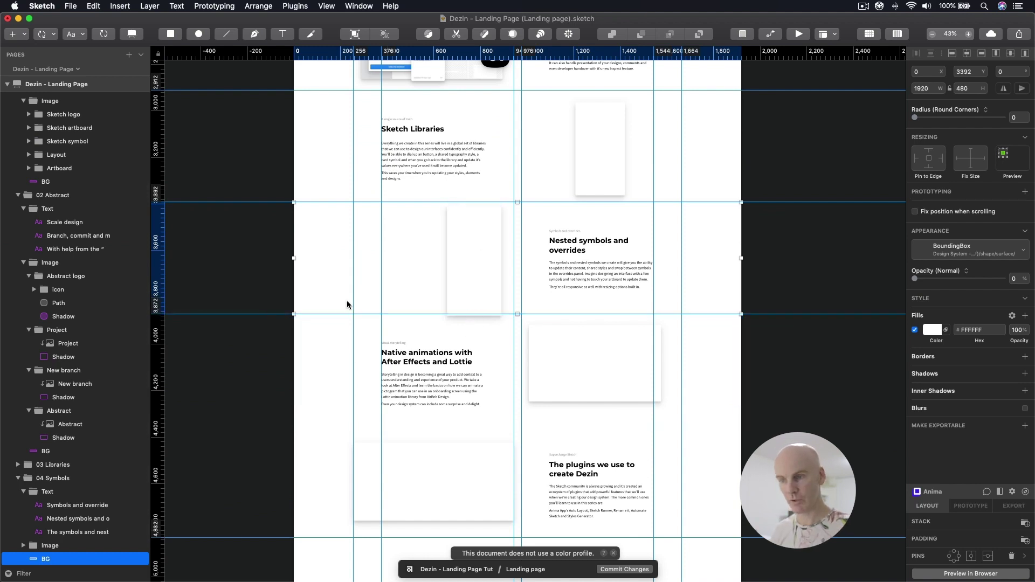
click(311, 465)
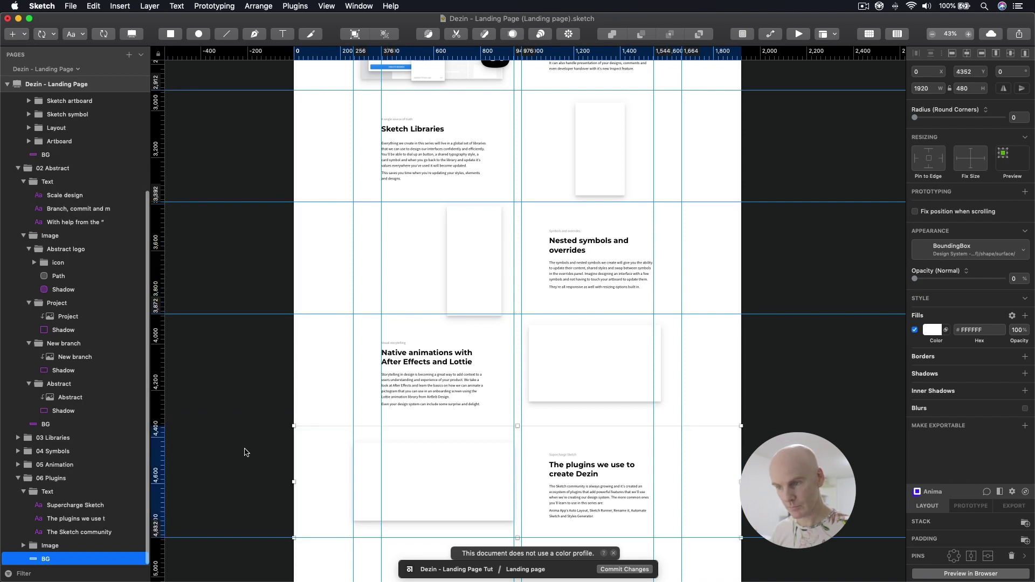
scroll(331, 301, up, 10)
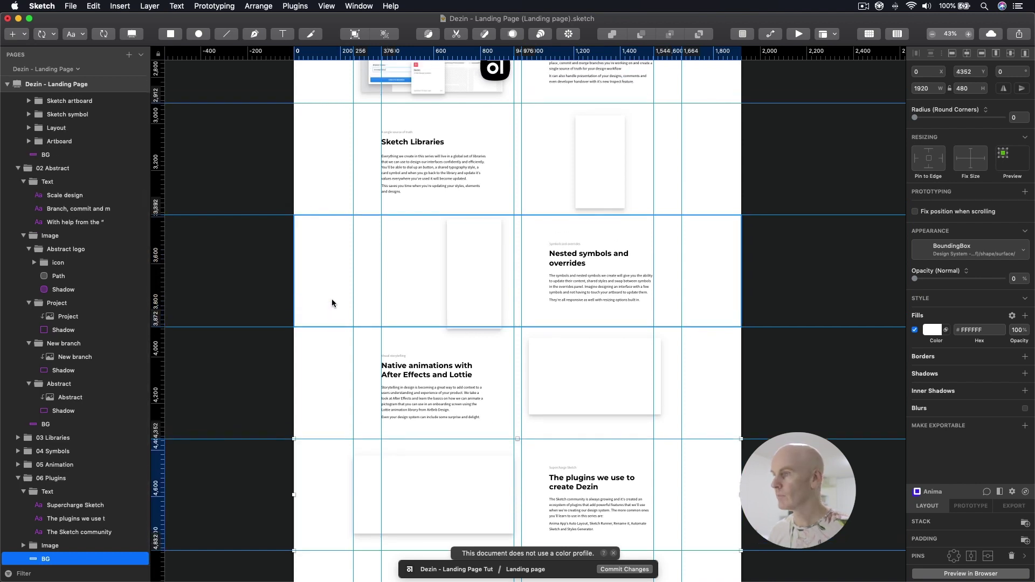
Move the whole Image group of the 02 Abstract section up 8 px to Y 2472
click(431, 267)
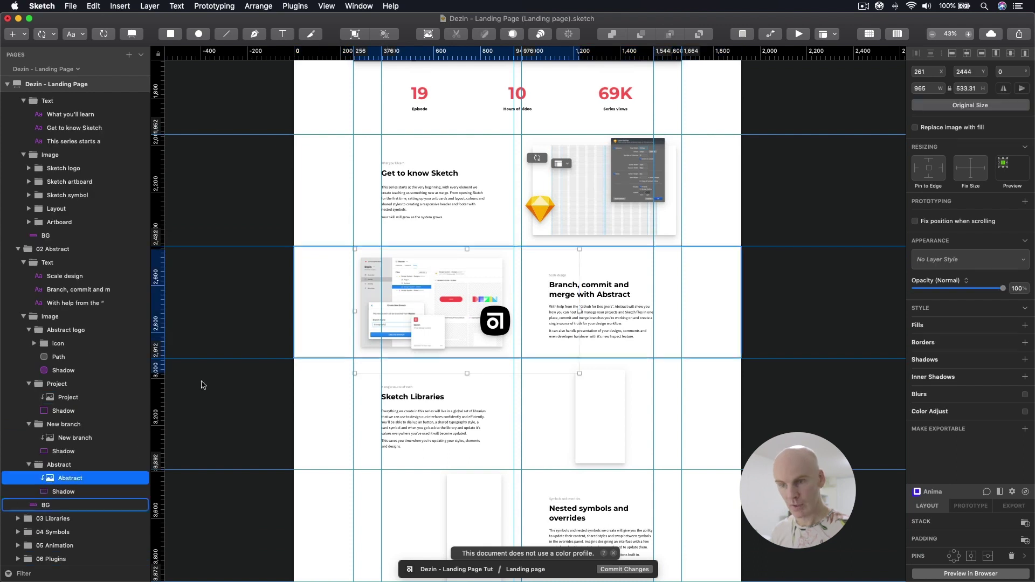
click(64, 467)
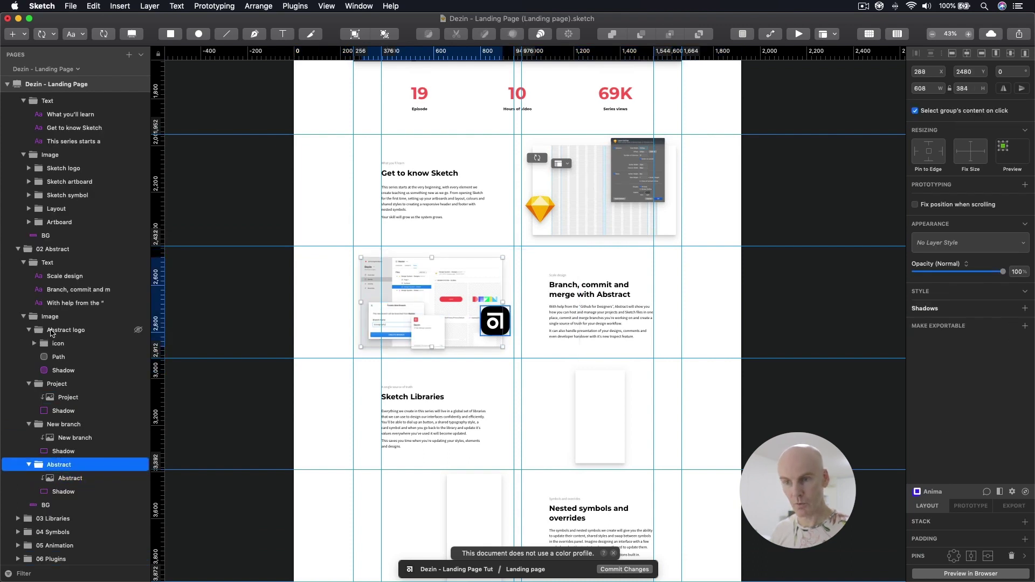
click(52, 322)
key(Up)
key(Up)
key(Up)
key(Up)
key(Up)
key(Up)
key(Up)
key(Up)
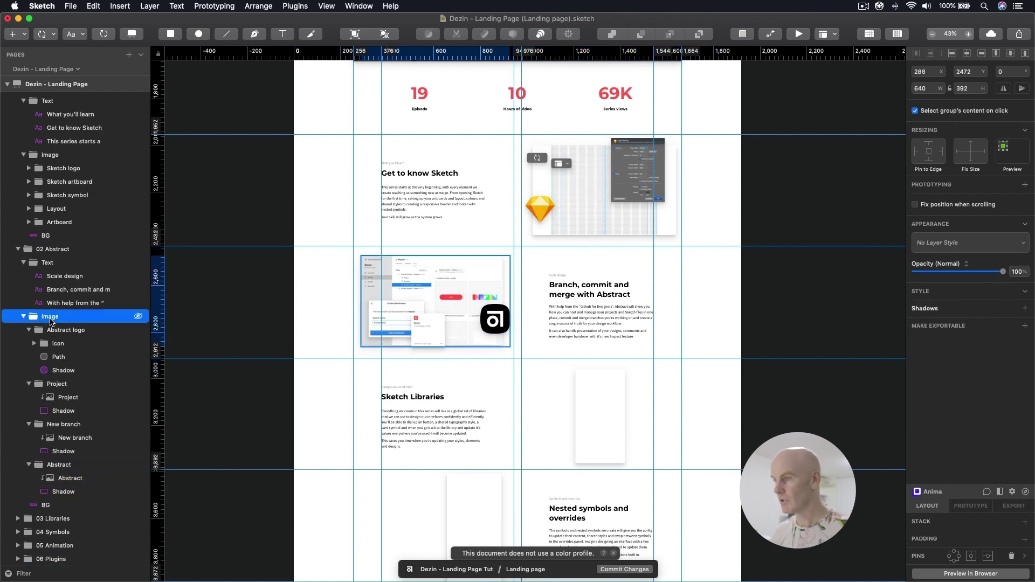
Duplicate the 03 Libraries Image group holding the white placeholder card and move the copy to X 1000, Y 2932
scroll(575, 280, down, 3)
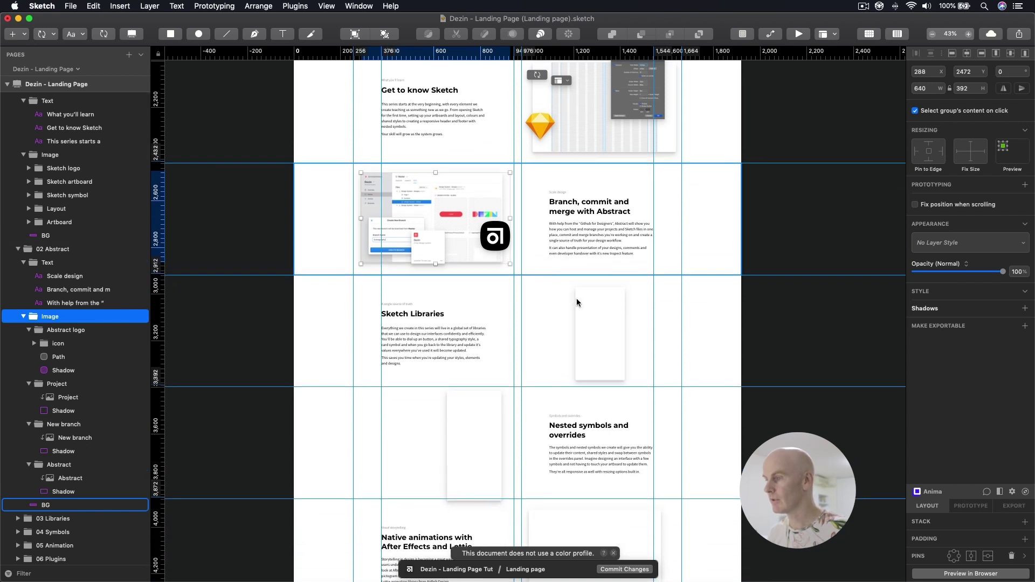
click(587, 331)
key(super+equal)
drag(586, 331, 729, 324)
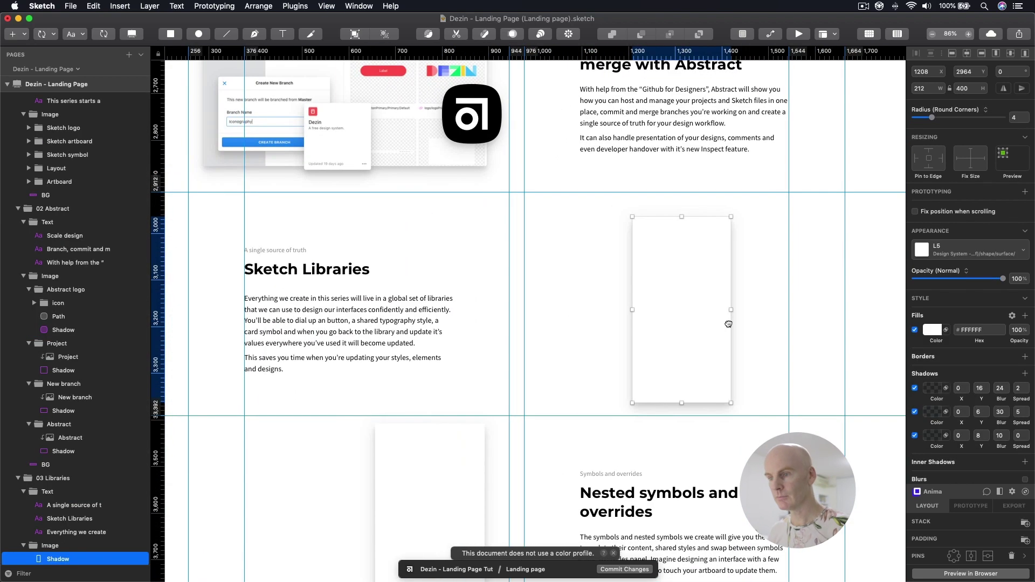
click(67, 546)
key(Up)
key(Up)
key(Up)
key(Up)
key(Up)
key(Up)
key(Up)
key(Up)
key(Up)
key(Up)
key(Up)
key(Up)
key(Up)
key(Up)
key(Up)
key(Up)
key(Up)
key(Up)
key(Up)
key(Up)
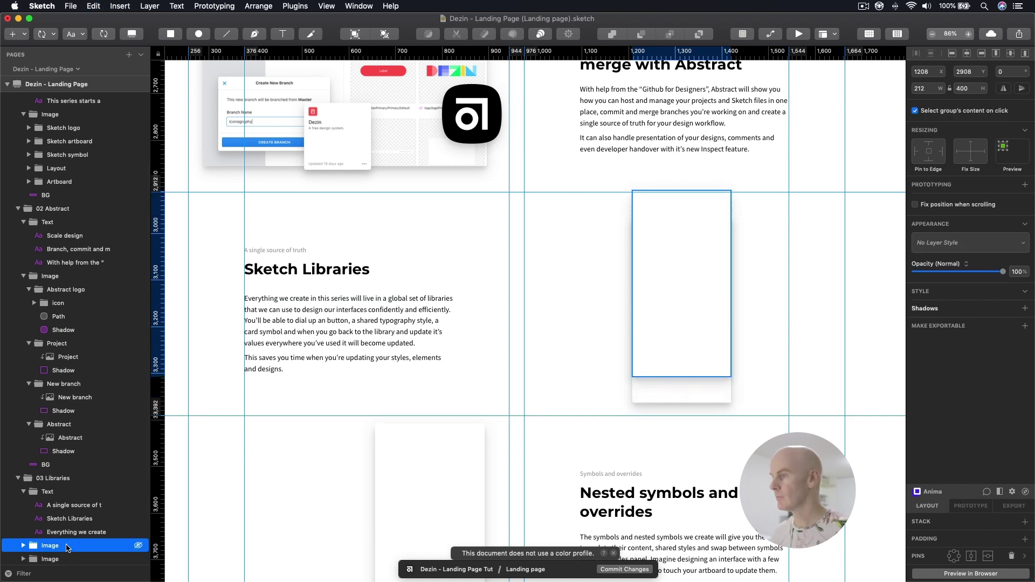
key(Down)
key(Down)
key(Down)
key(Down)
key(Down)
key(Down)
key(Down)
key(Down)
key(Down)
key(Down)
key(Down)
key(Down)
key(Down)
key(Down)
key(Down)
key(Down)
key(Down)
key(Down)
key(Down)
key(Down)
key(Left)
key(Left)
key(Left)
key(Left)
key(Left)
key(Left)
key(Left)
key(Left)
key(Left)
key(Left)
key(Left)
key(Left)
key(Left)
key(Left)
key(Left)
key(Left)
key(Left)
key(Left)
key(Left)
key(Left)
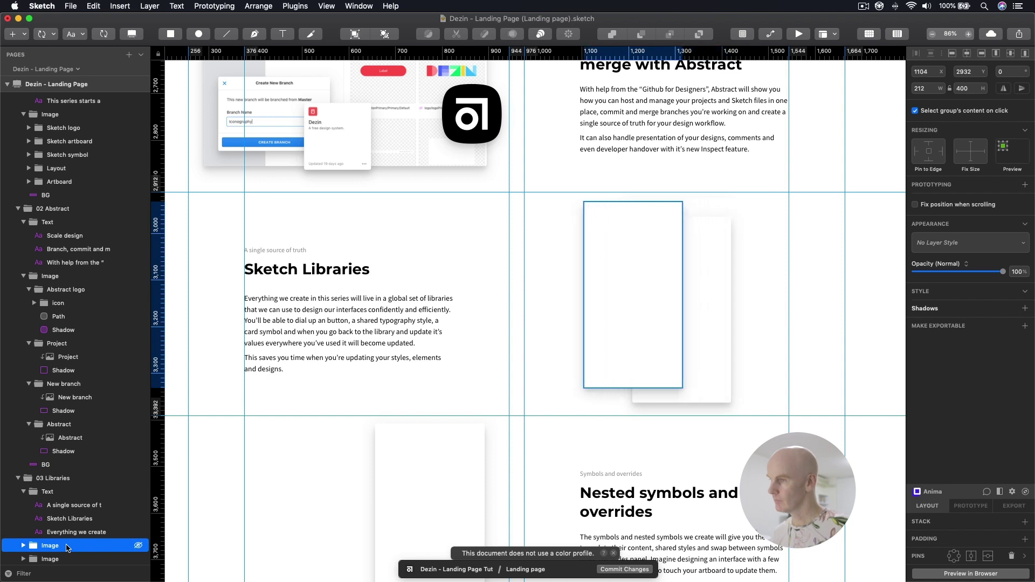
key(Left)
key(Left)
key(Left)
key(Left)
key(Left)
key(Left)
key(Left)
key(Left)
key(Left)
key(Left)
key(Left)
key(Left)
key(Left)
key(Left)
key(Left)
key(Left)
key(Left)
key(Left)
key(Left)
key(Left)
Insert the Symbol button screenshot above the Shadow card in the duplicated Image group so the card masks it
click(576, 254)
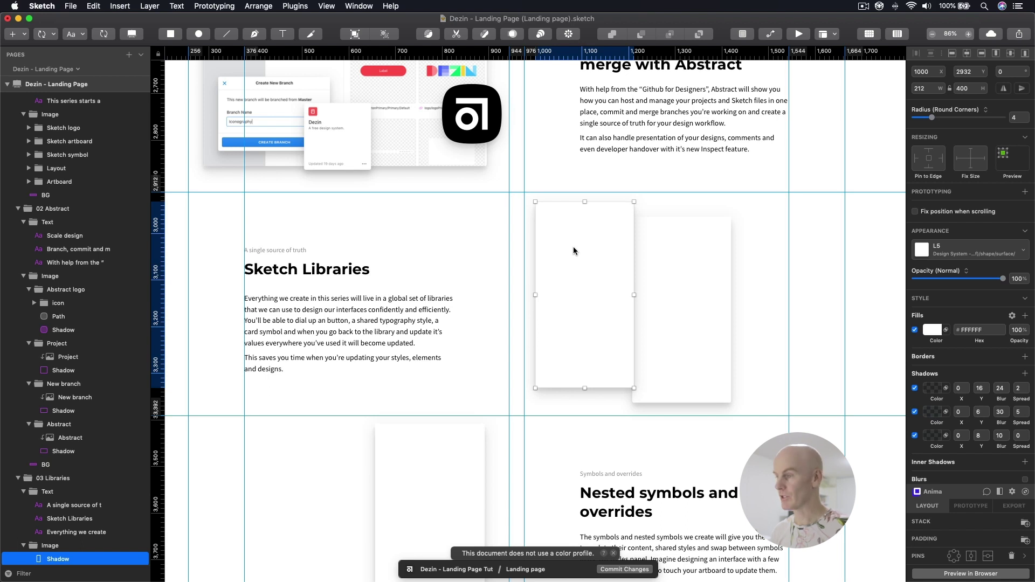
key(super+Tab)
mouse_move(710, 162)
mouse_down()
mouse_move(353, 248)
mouse_move(580, 264)
mouse_move(557, 210)
mouse_up()
key(super+Tab)
Show the canvas grid and move the Symbol button image to X 994, Y 2925, aligning the button with the card's upper corner
key(ctrl+g)
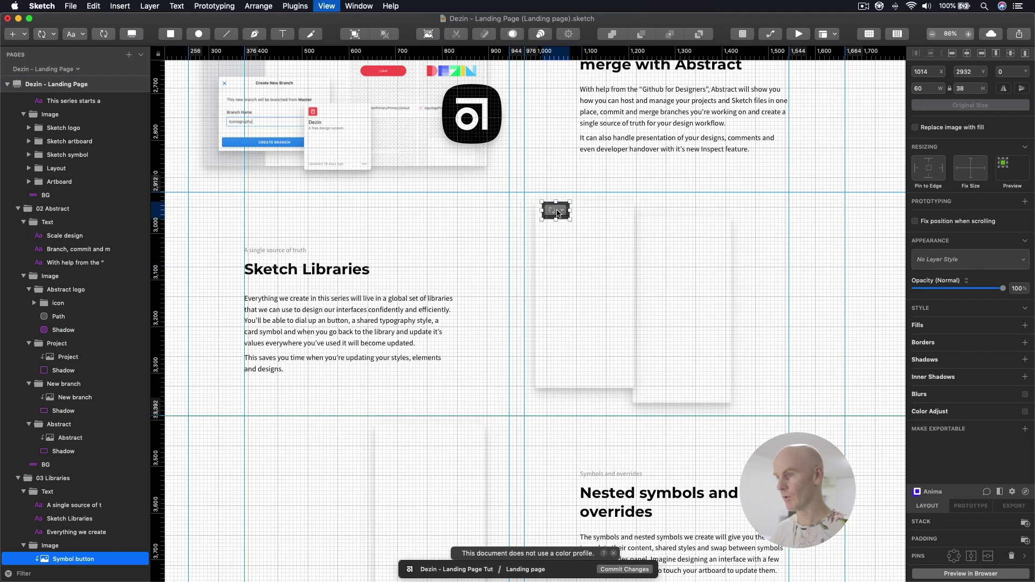
key(super+2)
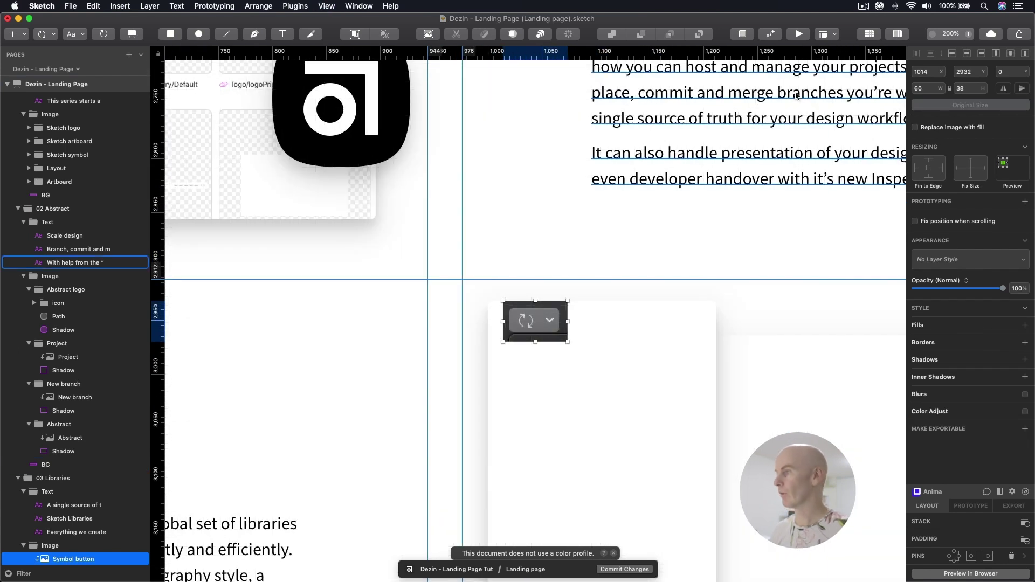
click(869, 34)
drag(535, 320, 516, 312)
key(super+plus)
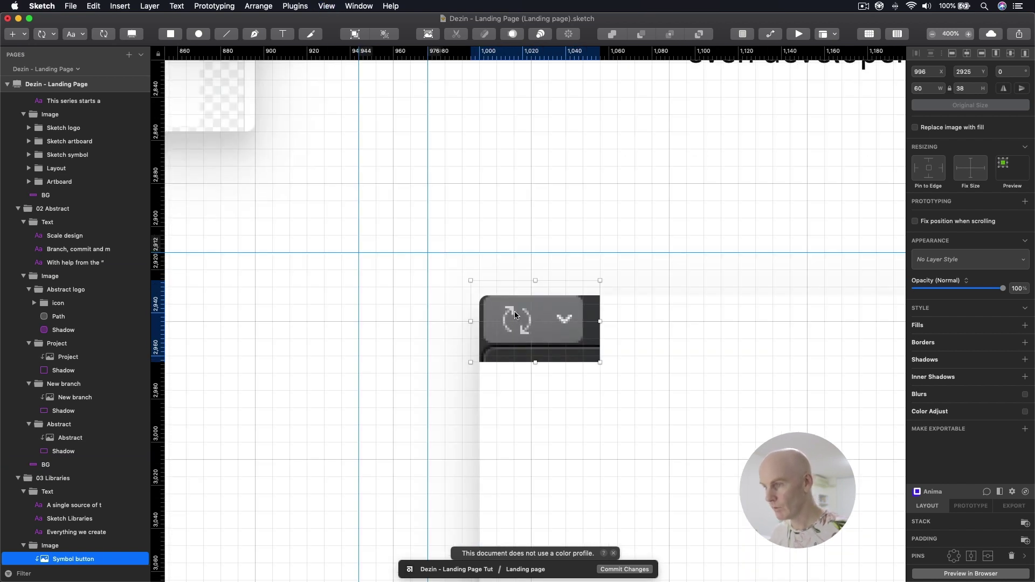
key(Left)
key(Left)
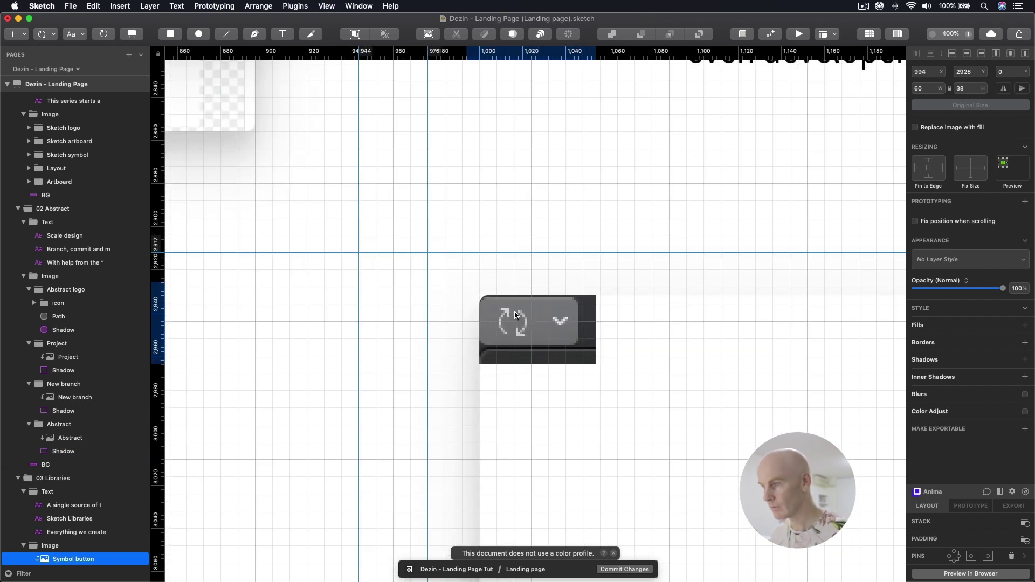
Resize the Shadow card behind the Symbol button image to 46 × 22 px so it frames only the button
click(617, 336)
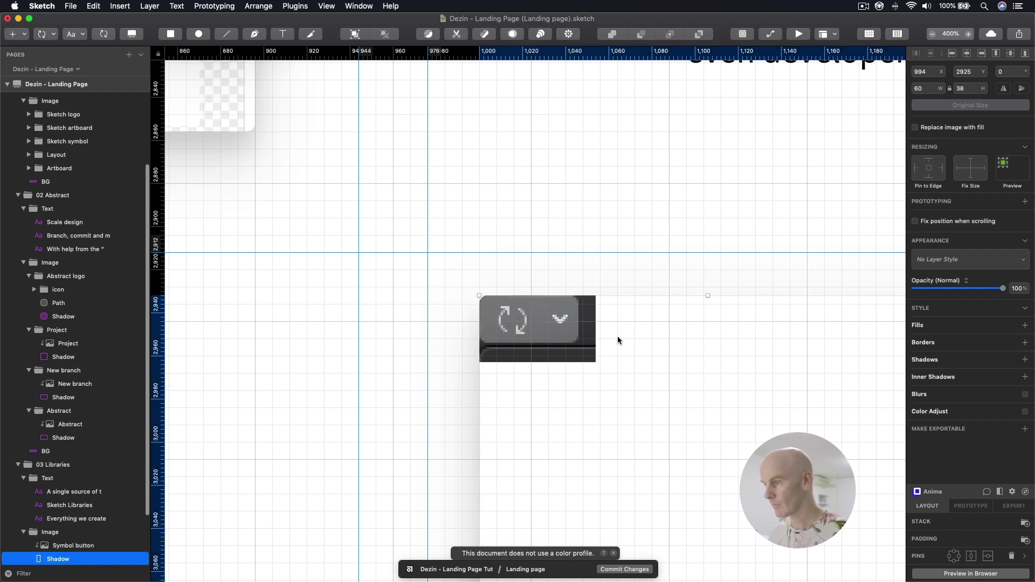
key(super+minus)
scroll(651, 363, down, 10)
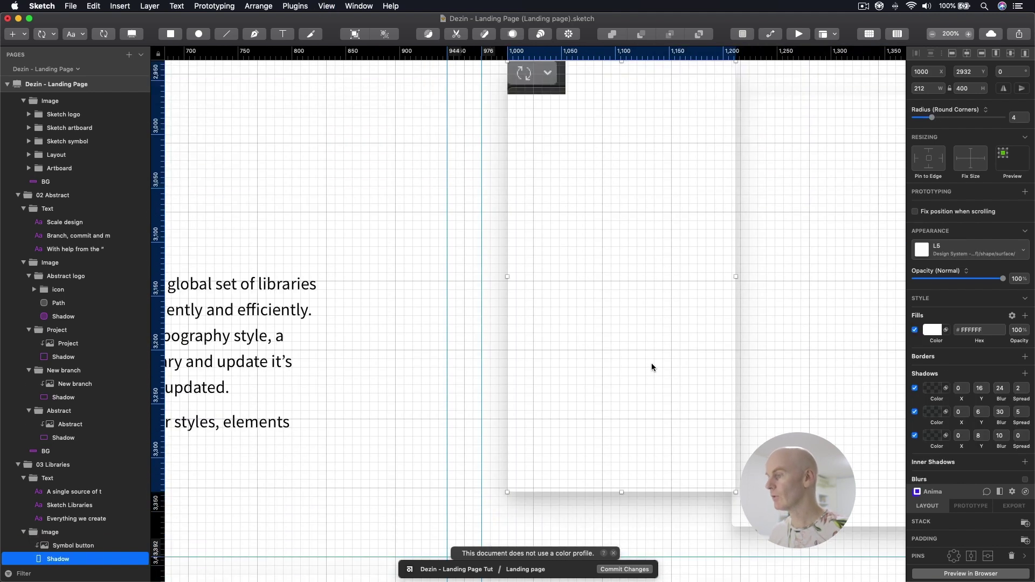
drag(735, 399, 571, 131)
scroll(580, 209, up, 4)
scroll(580, 209, up, 2)
drag(571, 303, 560, 154)
key(super+2)
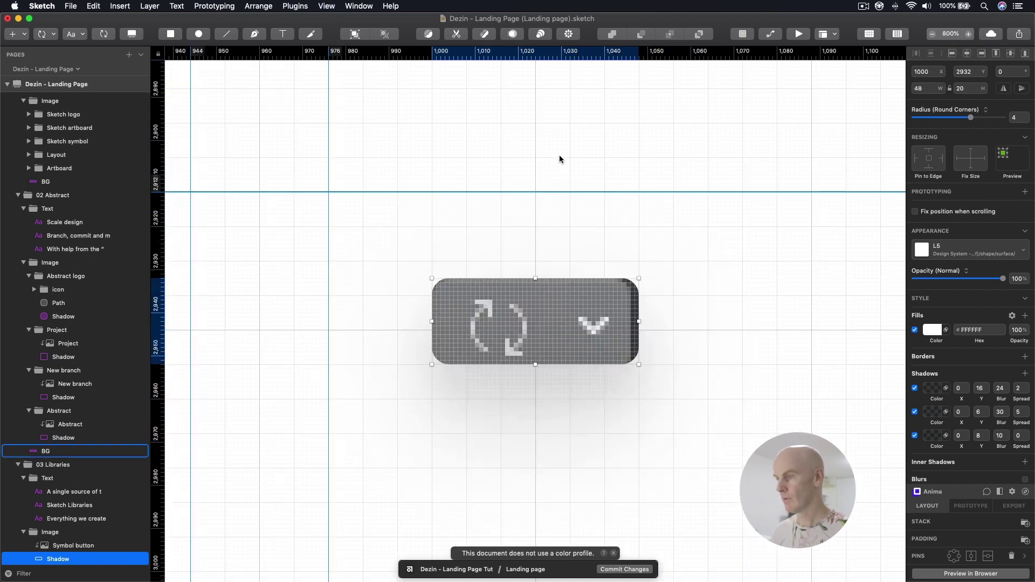
drag(536, 365, 536, 373)
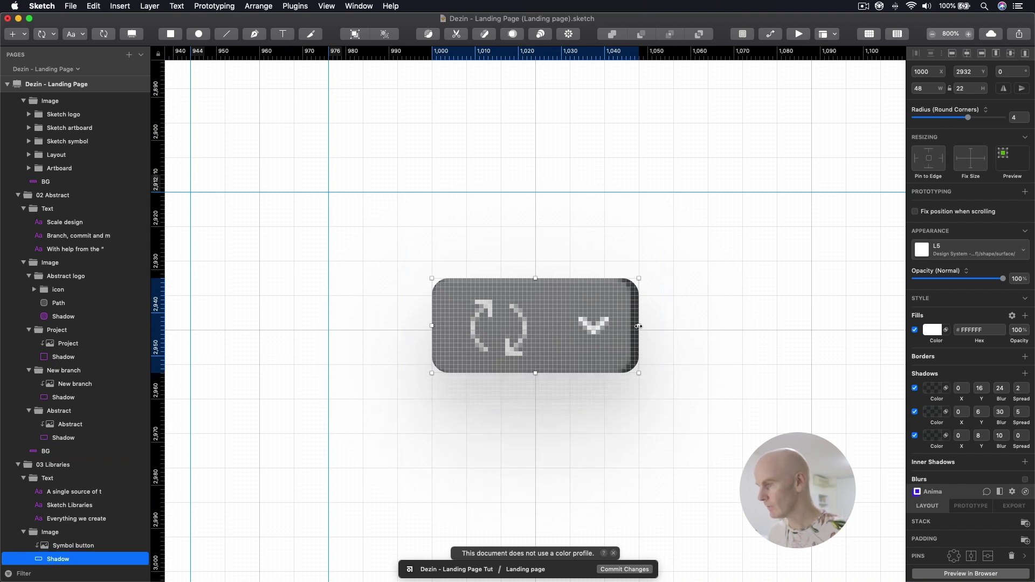
drag(638, 326, 630, 326)
Collapse the duplicated Image group in 03 Libraries and rename it Symbol
scroll(80, 453, down, 3)
click(23, 462)
click(52, 493)
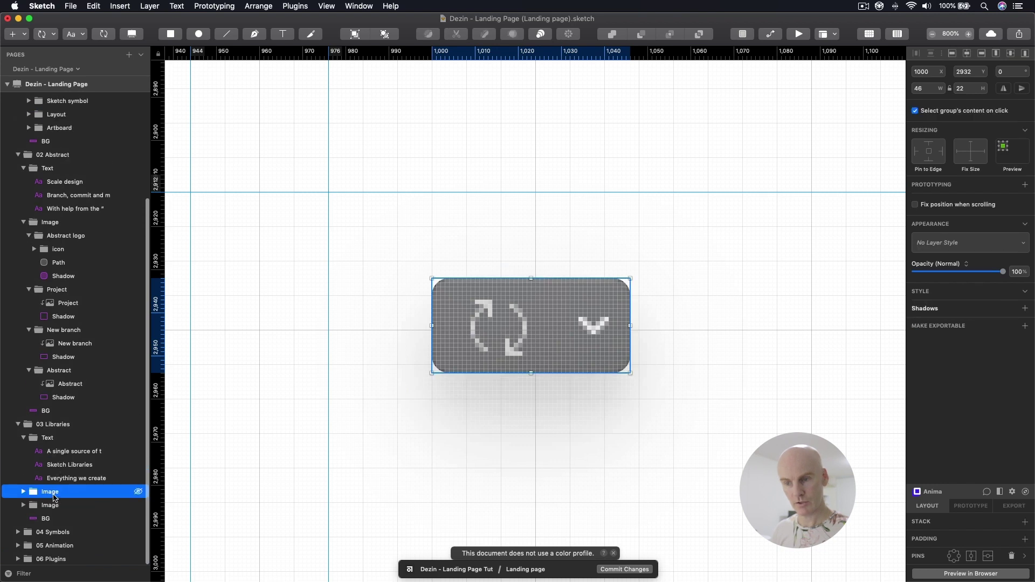
double_click(53, 493)
text(Sym)
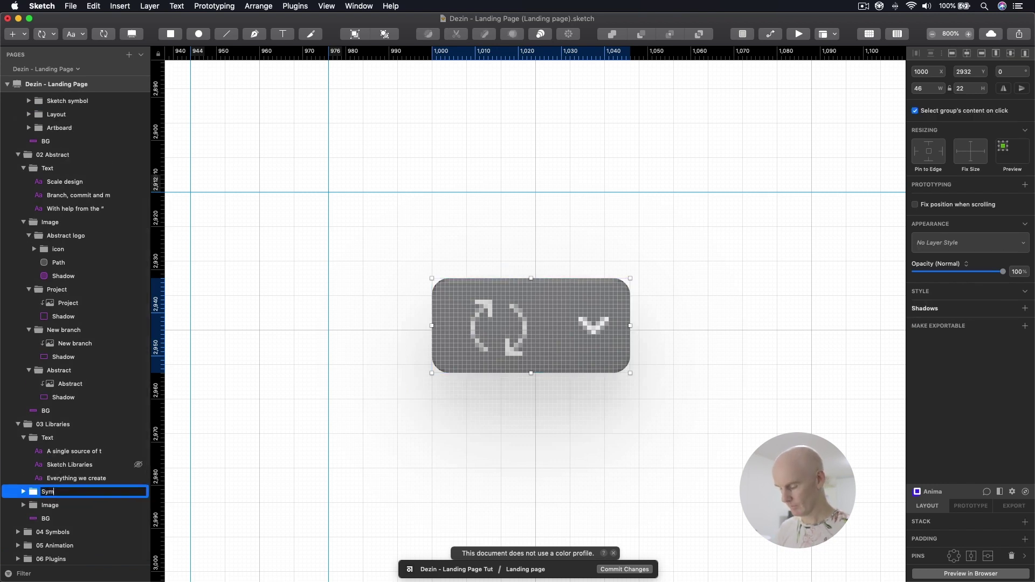
text(bol)
key(Return)
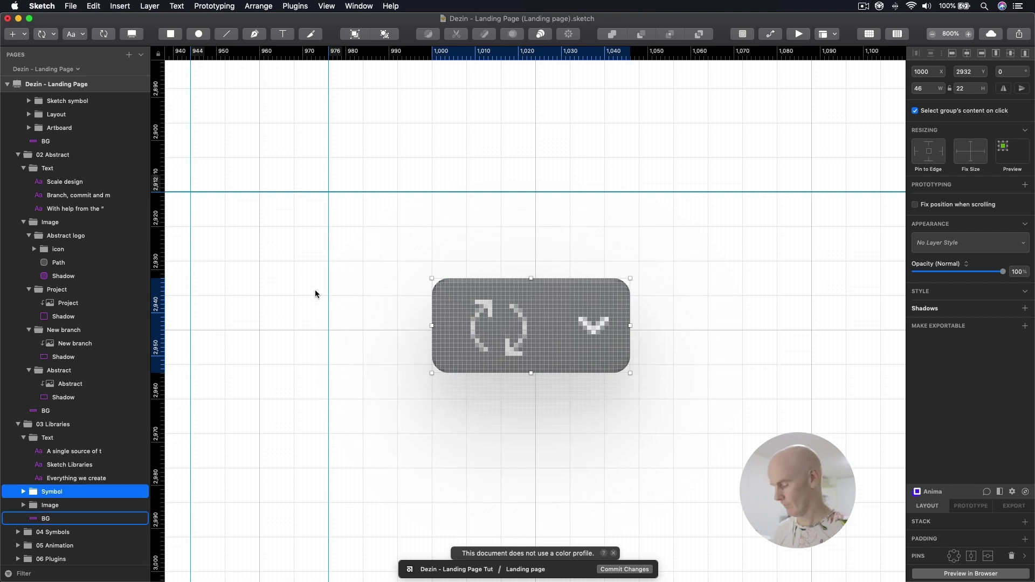
Move the Symbol group up 12 px to Y 2920
key(Up)
key(Up)
key(Up)
key(Up)
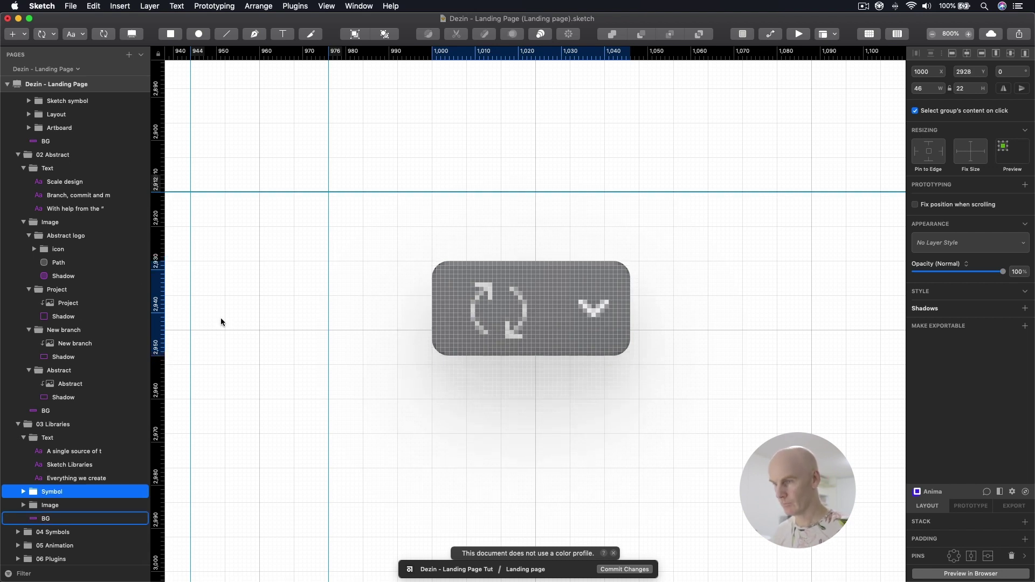
key(Up)
key(Up)
key(Up)
key(Up)
key(Up)
key(Up)
key(Up)
key(Up)
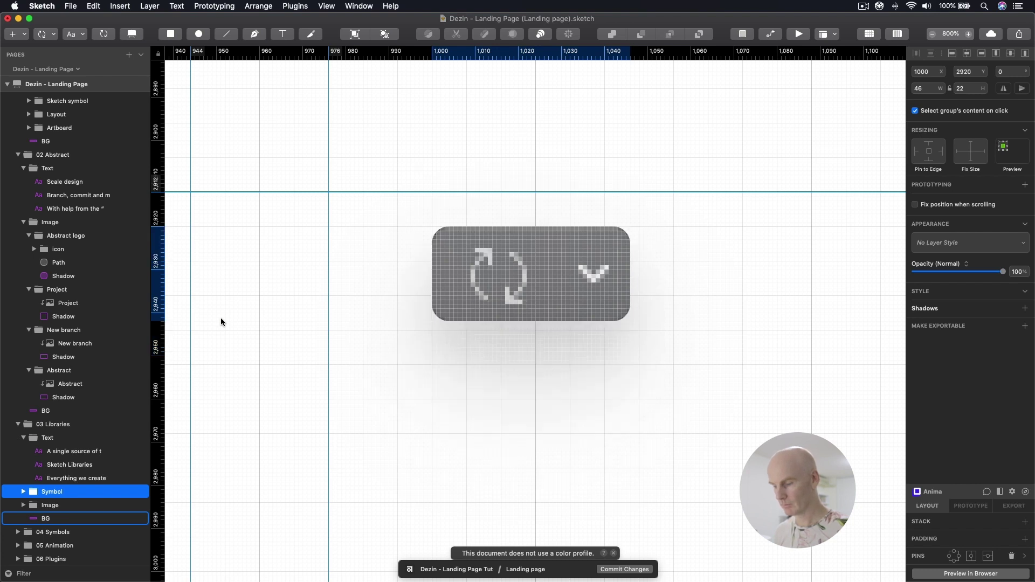
Move the Symbol group horizontally to X 1008, keeping it at Y 2920
key(Left)
key(Left)
key(Left)
key(Left)
key(Left)
key(Left)
key(Left)
key(Left)
key(Left)
key(Left)
key(Left)
key(Left)
key(Left)
key(Left)
key(Left)
key(Left)
key(Left)
key(Left)
key(Left)
key(Left)
key(Right)
key(Right)
key(Right)
key(Right)
key(Right)
key(Right)
key(Right)
key(Right)
key(Right)
key(Right)
key(Right)
key(Right)
key(Right)
key(Right)
key(Right)
key(Right)
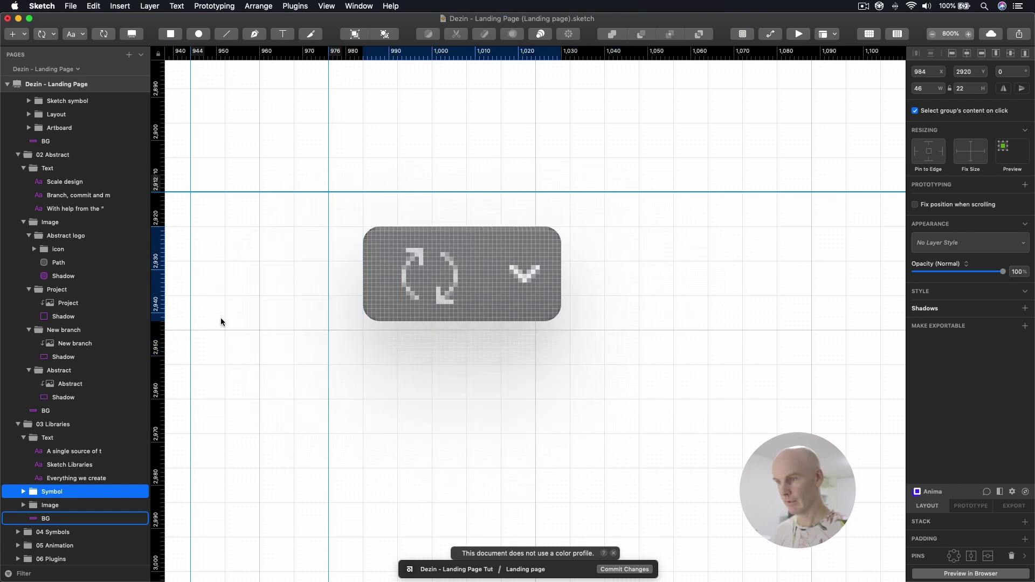
key(Right)
key(Right)
key(Right)
key(Right)
key(Right)
key(Right)
key(Right)
key(Right)
key(Right)
key(Right)
key(Right)
key(Right)
key(Right)
key(Right)
key(Right)
key(Right)
key(Right)
key(Right)
key(Right)
key(Right)
Duplicate the Symbol group and move the copy down to Y 2944, directly below the first button
key(super+minus)
key(super+minus)
key(ctrl+g)
key(super+minus)
scroll(221, 322, right, 2)
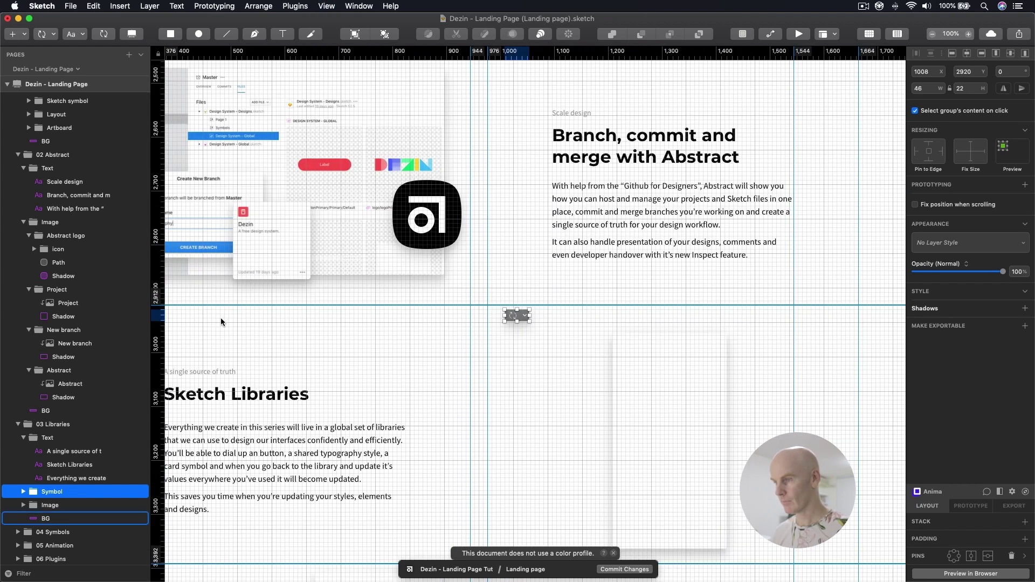
scroll(103, 478, down, 1)
key(super+d)
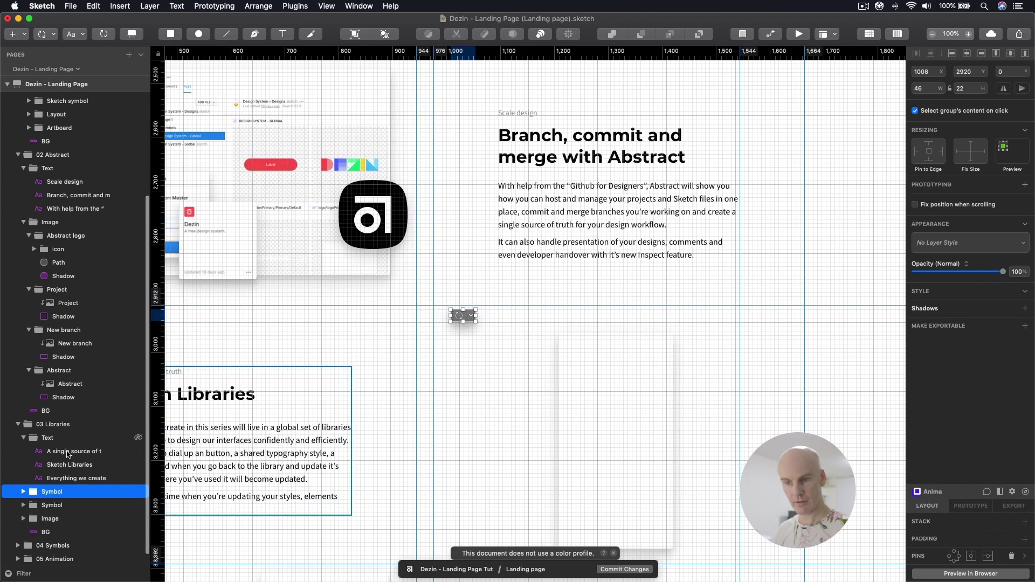
key(Down)
key(Down)
key(Down)
key(Down)
key(Down)
key(Down)
key(Down)
key(Down)
key(Down)
key(Down)
key(Down)
key(Down)
key(Down)
key(Down)
key(Down)
key(Down)
key(Down)
key(Down)
key(Down)
key(Down)
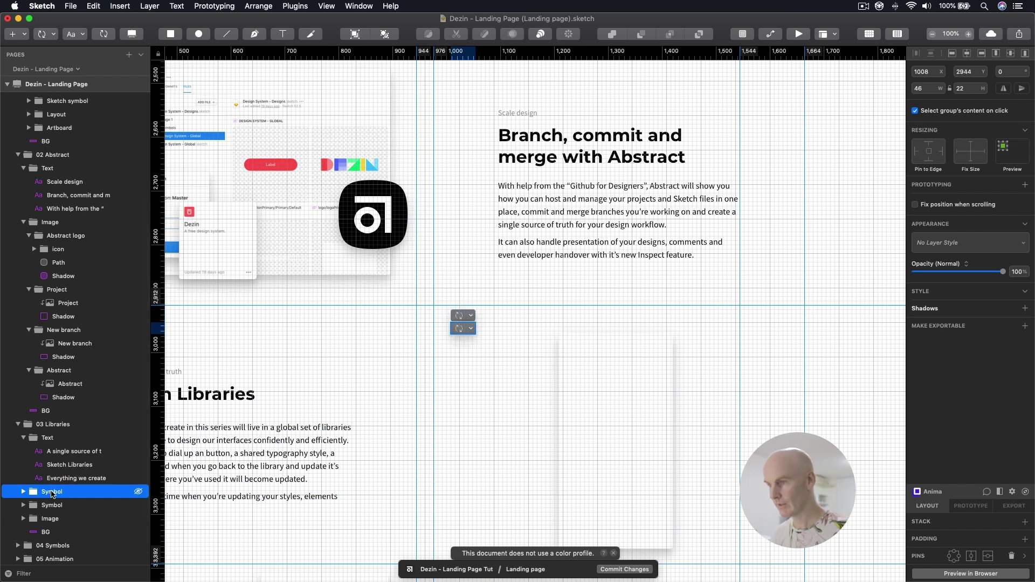
Move the upper Symbol group down 2 px to Y 2922, closing up the gap to its copy
key(super+plus)
key(super+plus)
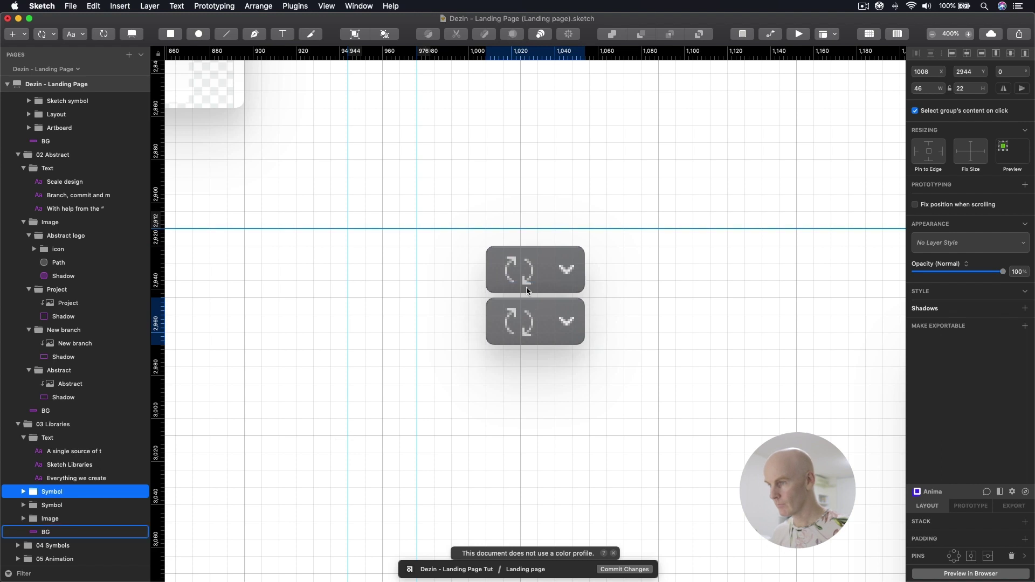
key(Tab)
click(57, 506)
key(Down)
key(Down)
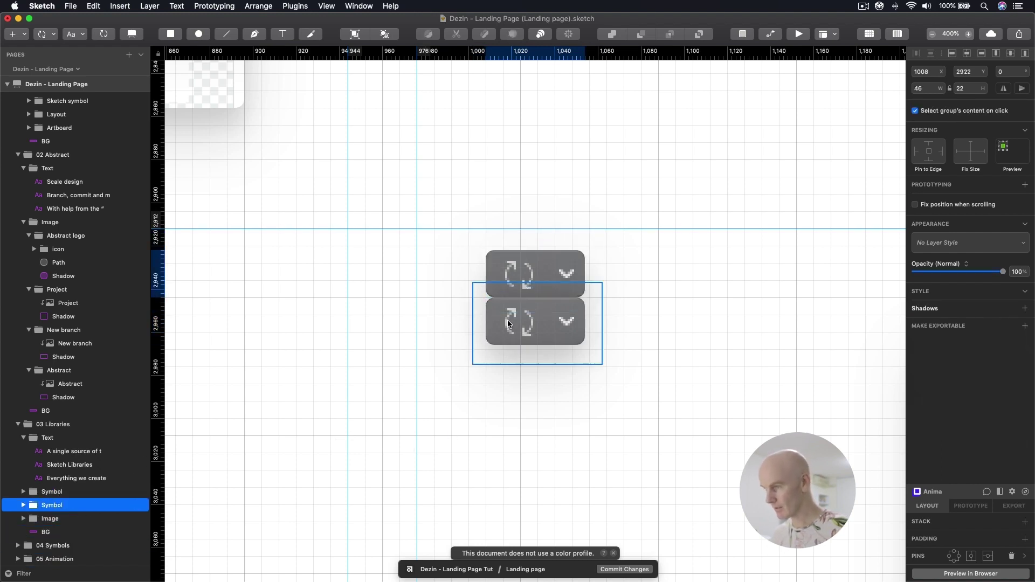
Add Symbols L1.png from the 03 Libraries folder in Finder to the duplicated Symbol group, above its Symbol button image
click(526, 323)
scroll(534, 324, down, 3)
scroll(468, 320, right, 5)
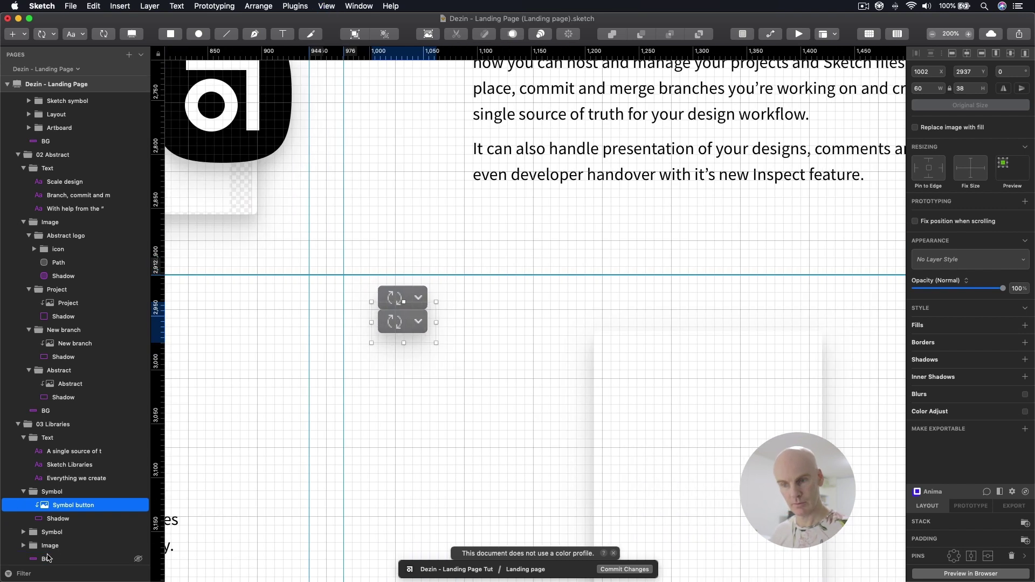
key(Tab)
click(61, 505)
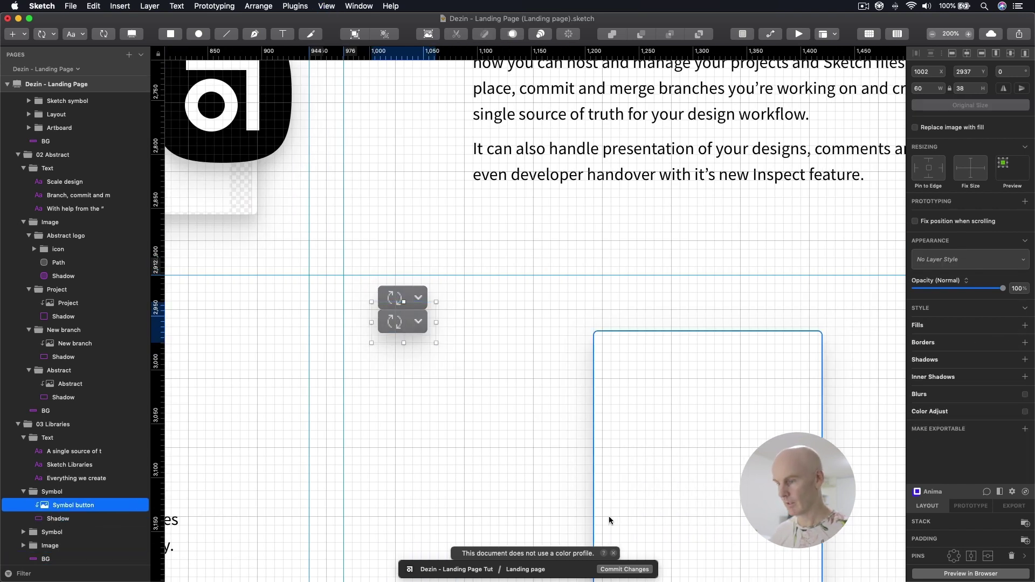
key(super+Tab)
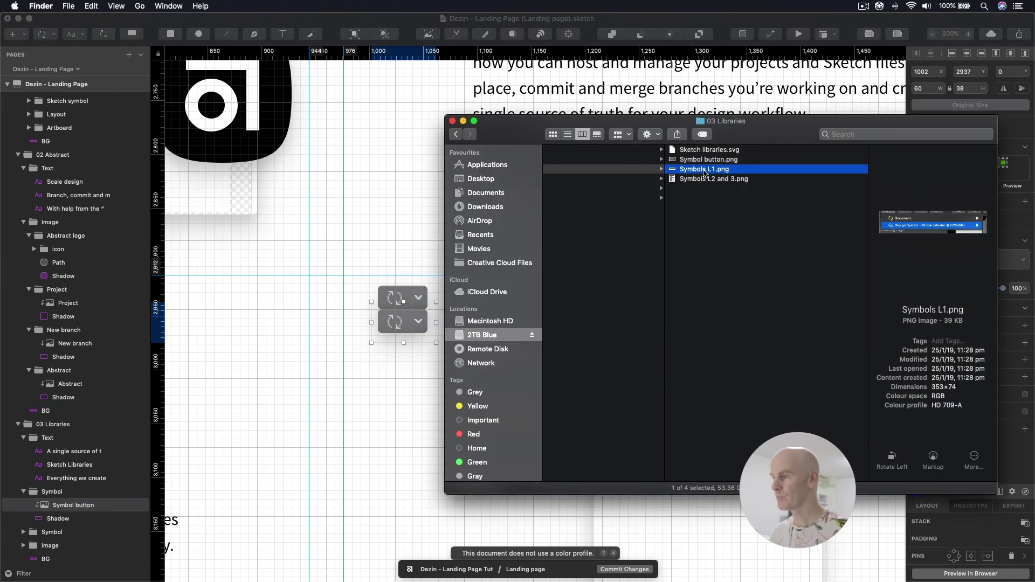
drag(706, 172, 414, 218)
Set the Symbols L1 image to its original dimensions and position it at X 1000, Y 2939 over the copied button
key(shift+Down)
key(shift+Down)
key(shift+Down)
key(shift+Down)
key(shift+Down)
key(shift+Down)
key(shift+Down)
key(shift+Down)
key(shift+Down)
key(shift+Down)
key(Left)
key(Left)
key(Left)
key(Left)
key(Left)
key(Left)
key(Left)
key(Left)
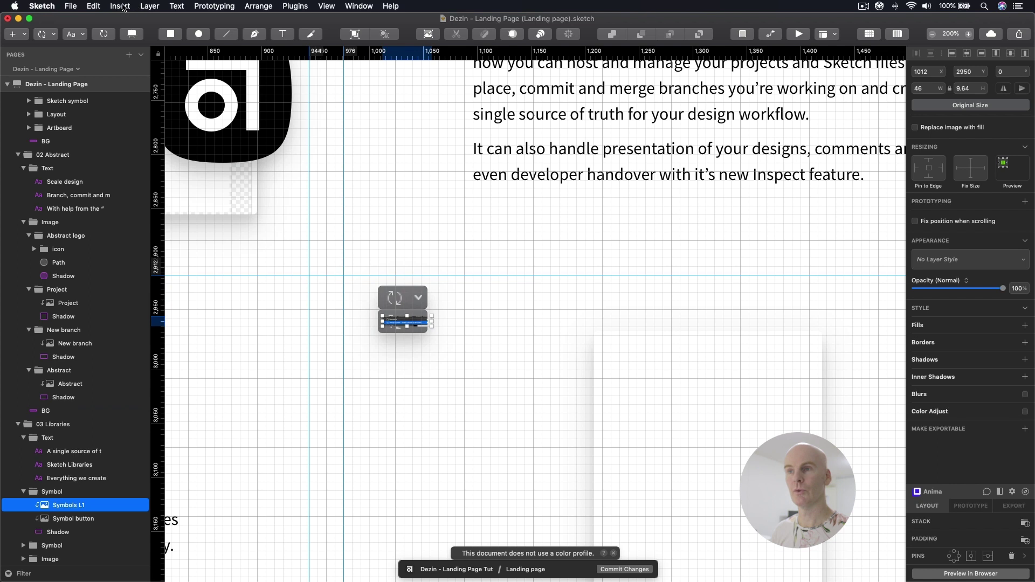
click(148, 6)
mouse_move(222, 156)
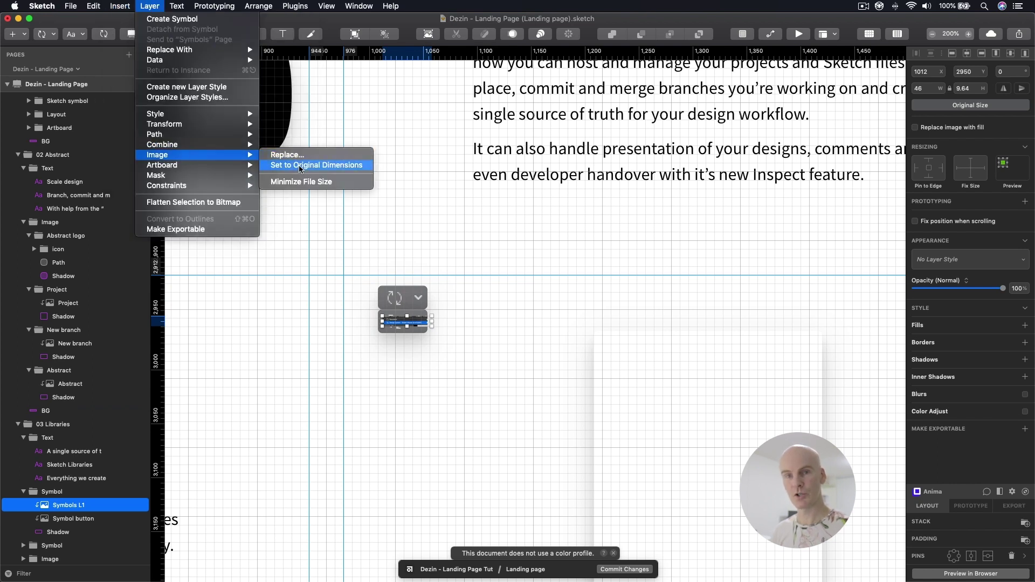
click(300, 167)
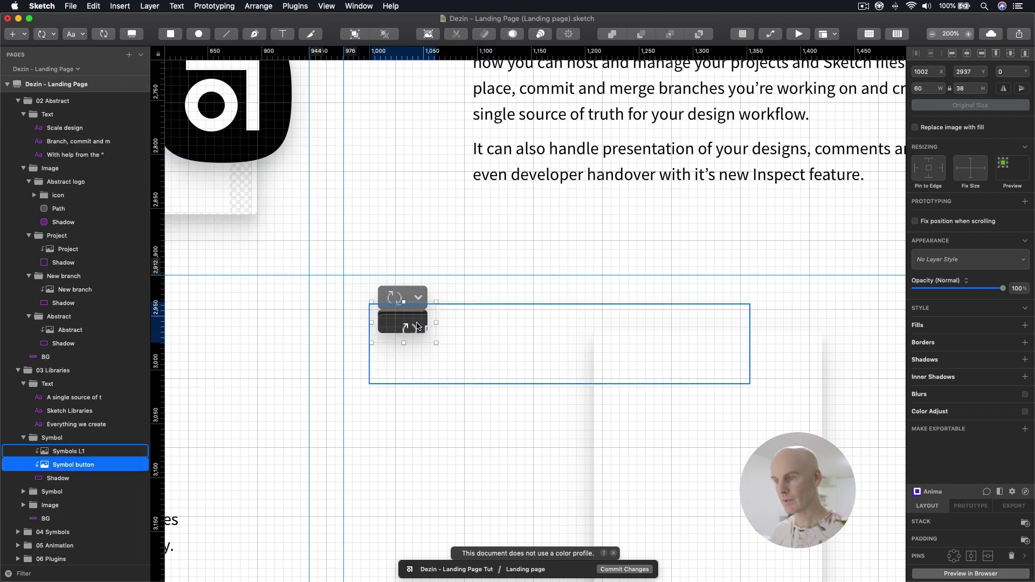
Delete the leftover Symbol button image from the duplicated Symbol group
click(73, 465)
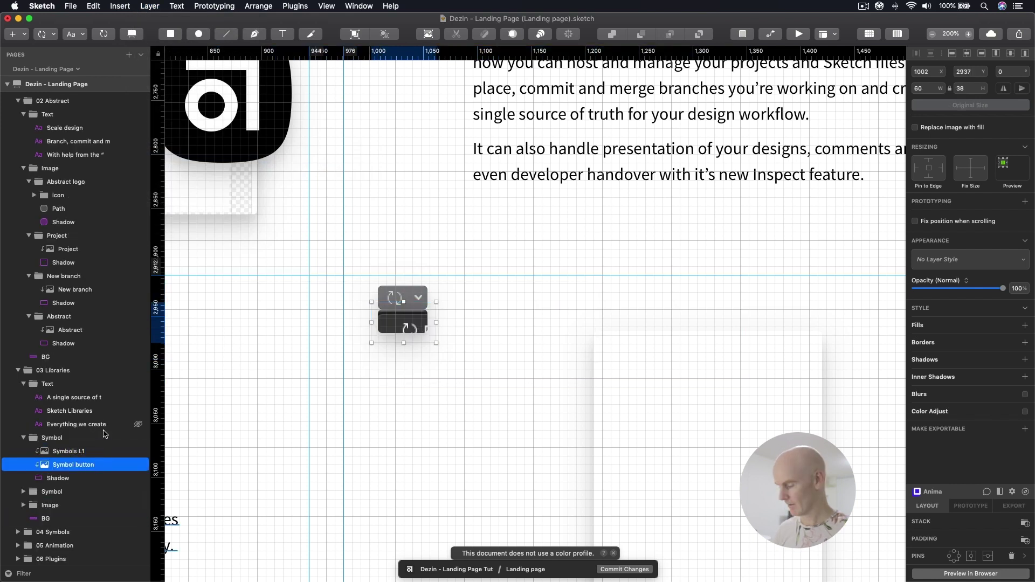
key(BackSpace)
click(415, 323)
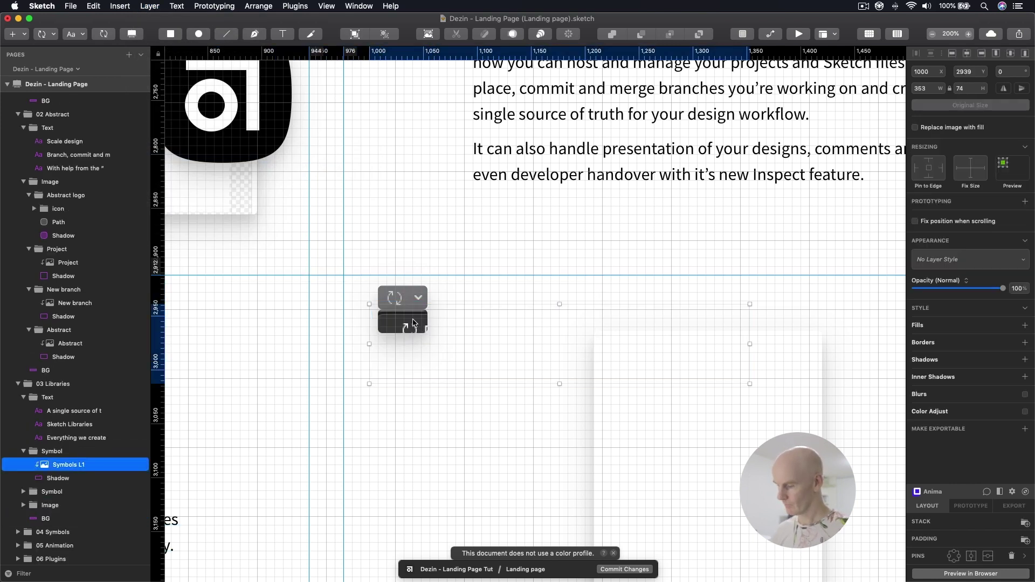
Resize the Shadow card behind the Symbols L1 image to 200 × 53 px
click(414, 322)
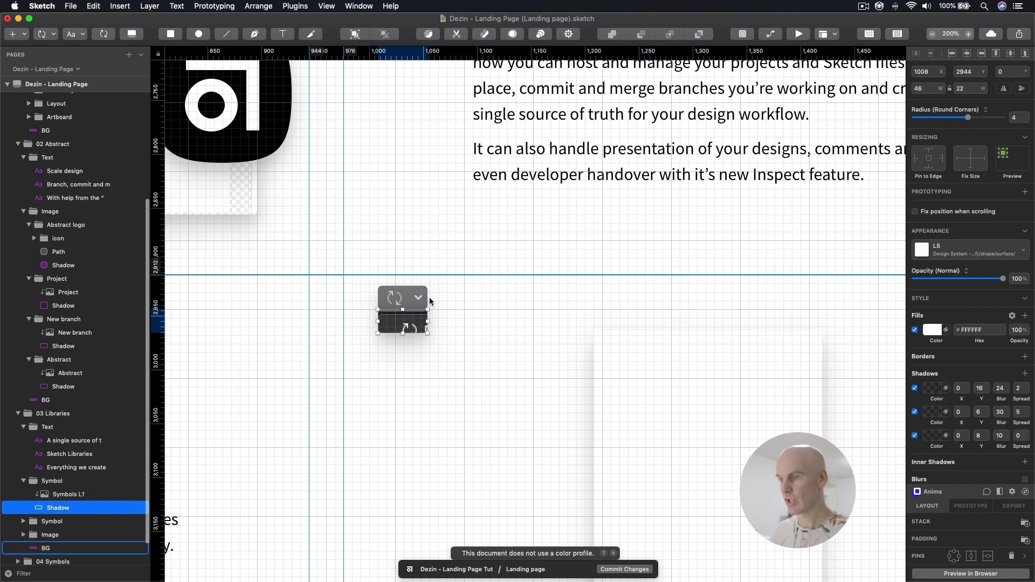
click(922, 88)
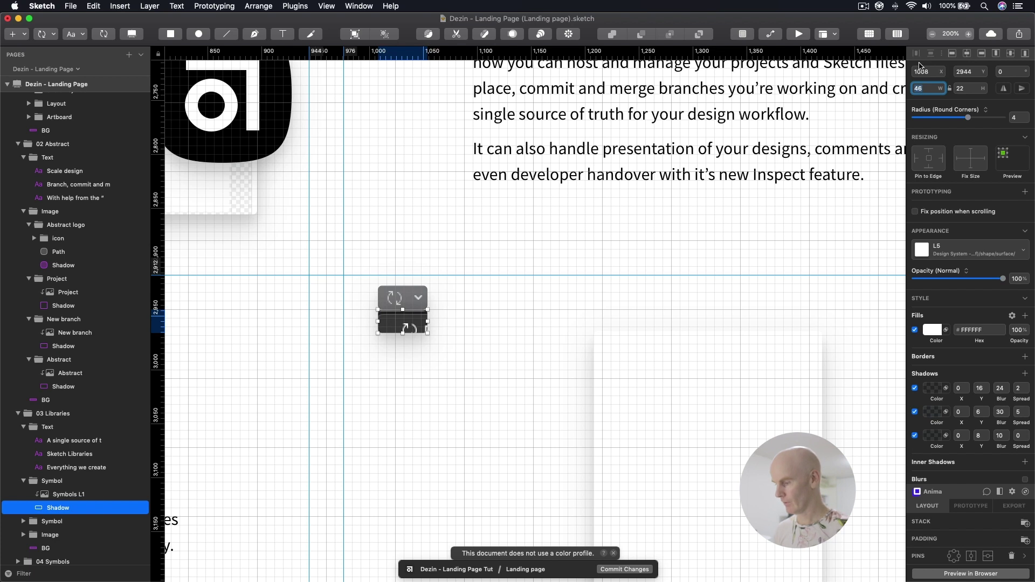
key(Tab)
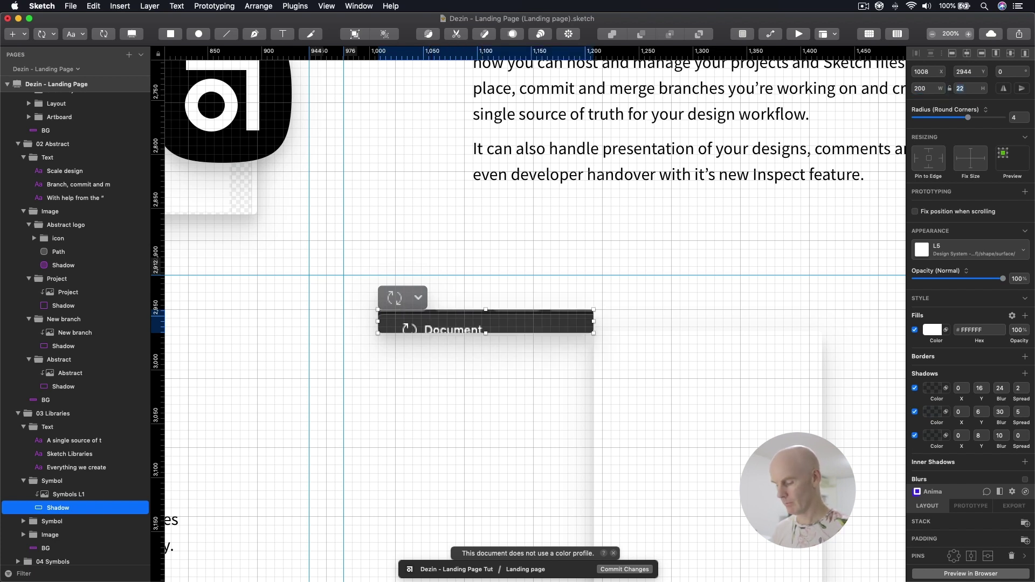
text(54)
key(Return)
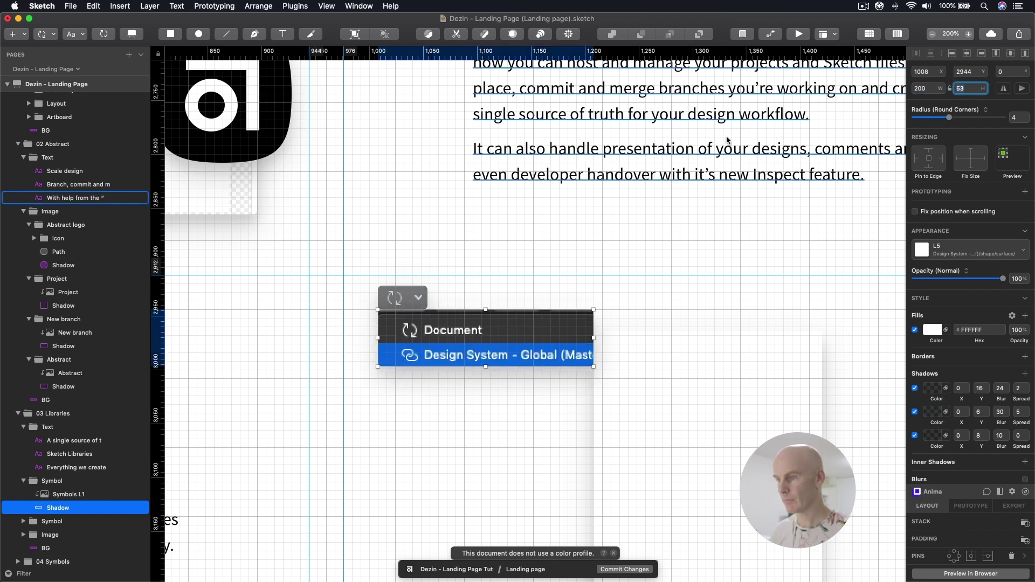
click(492, 326)
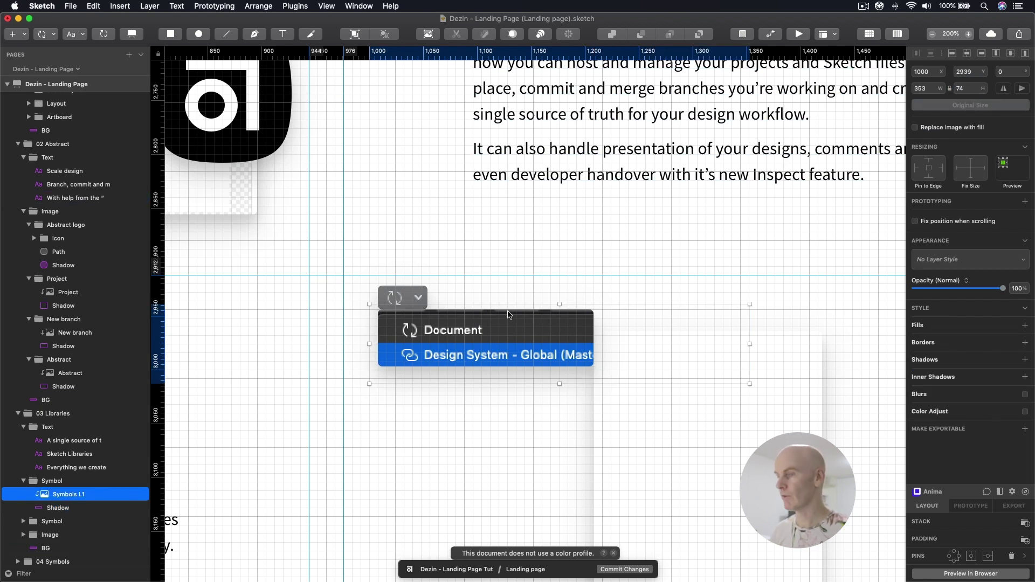
click(110, 507)
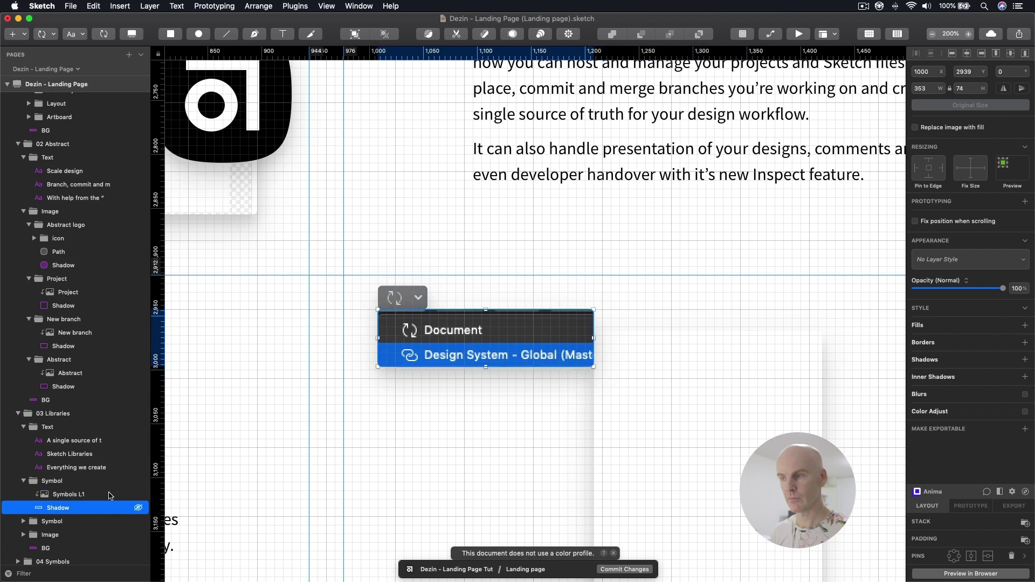
click(972, 88)
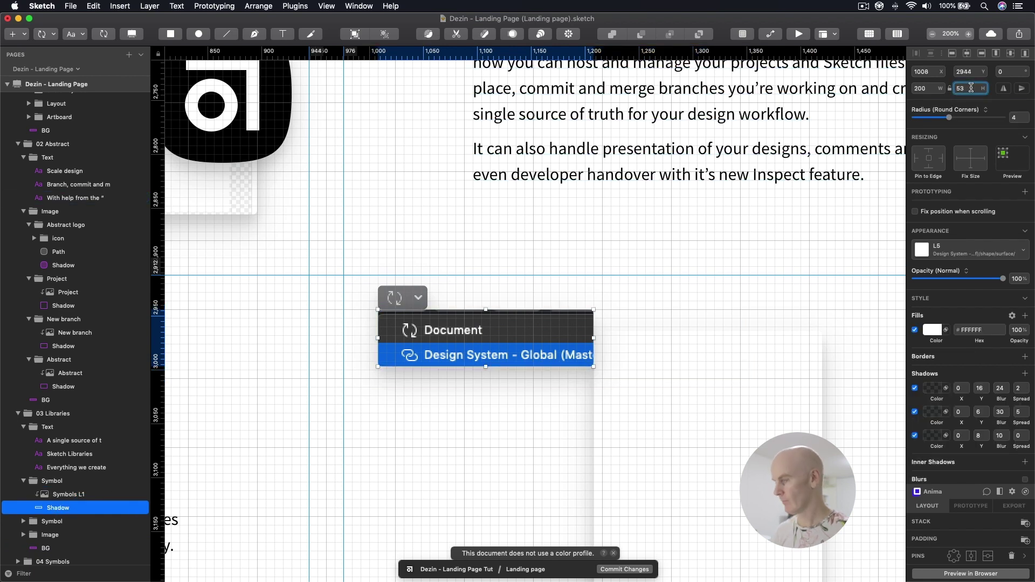
Move the Symbols L1 image to Y 2934 and shift a duplicate of it to X 873, bringing its arrows inside the card
click(478, 330)
drag(478, 331, 469, 326)
key(Down)
key(Down)
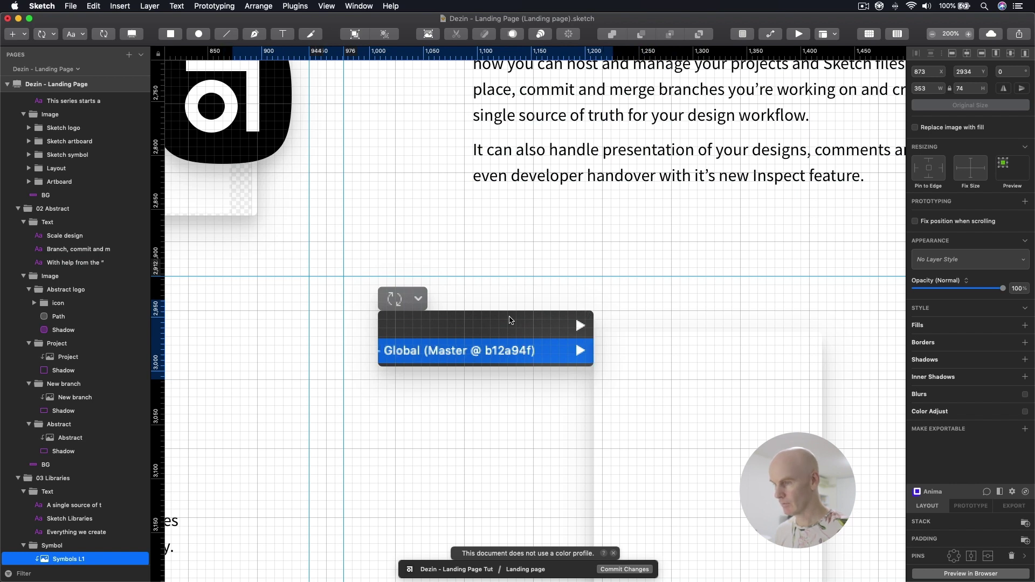
Lower the duplicate Symbols L1 image's opacity to 70% and crop it to a strip of about 39 × 70 px around the arrows
drag(994, 291, 977, 290)
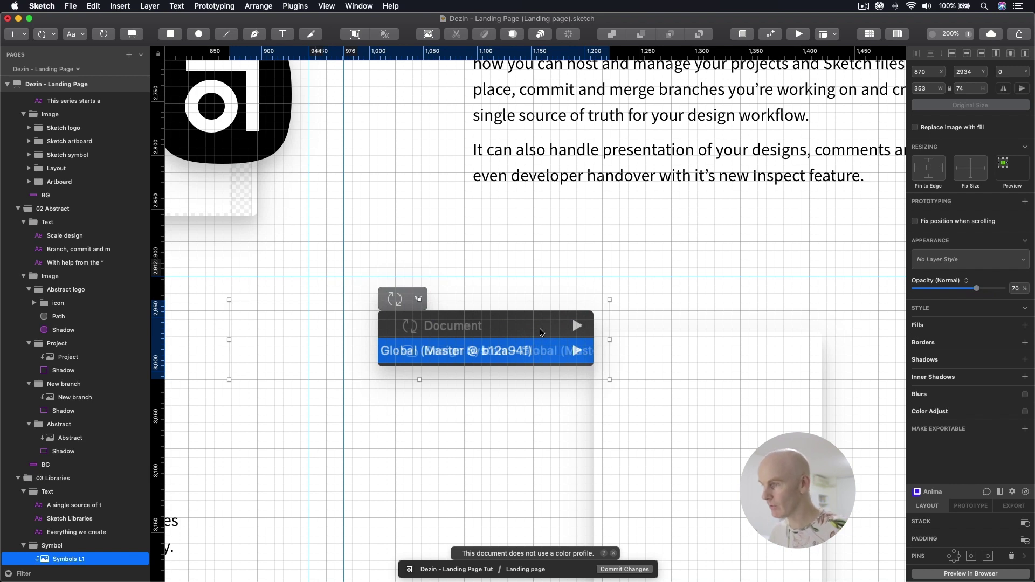
key(Return)
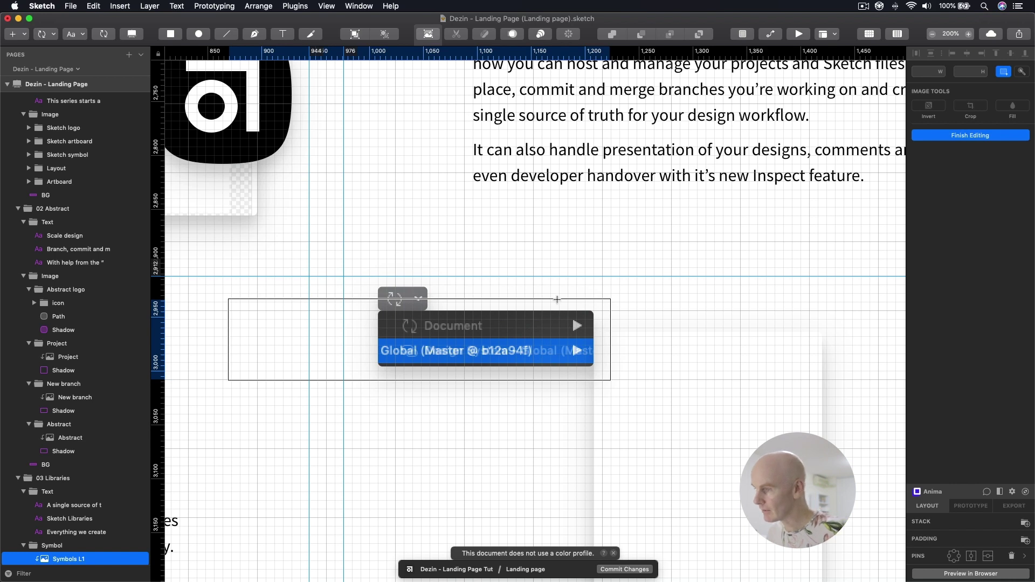
drag(560, 299, 602, 376)
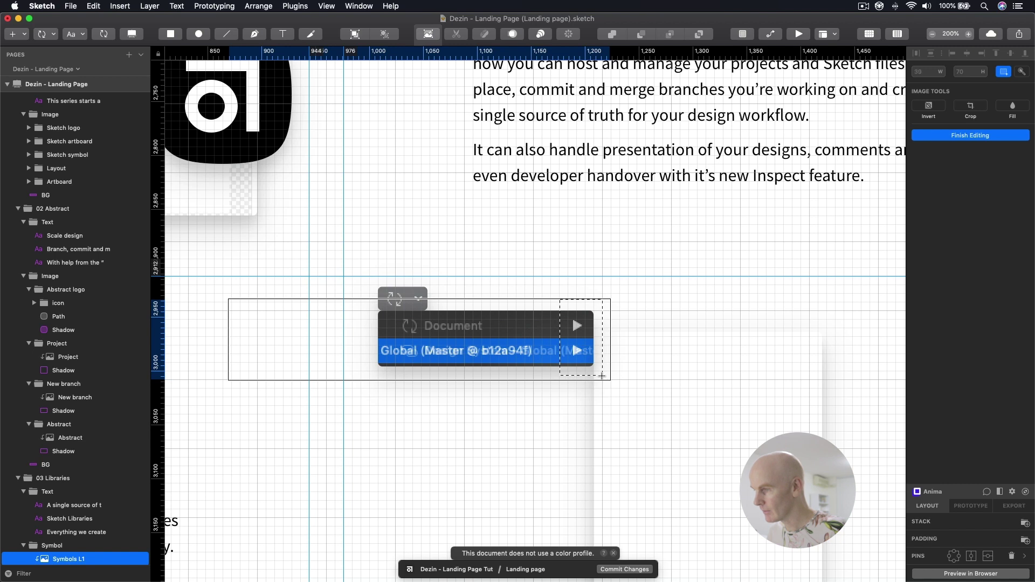
click(972, 109)
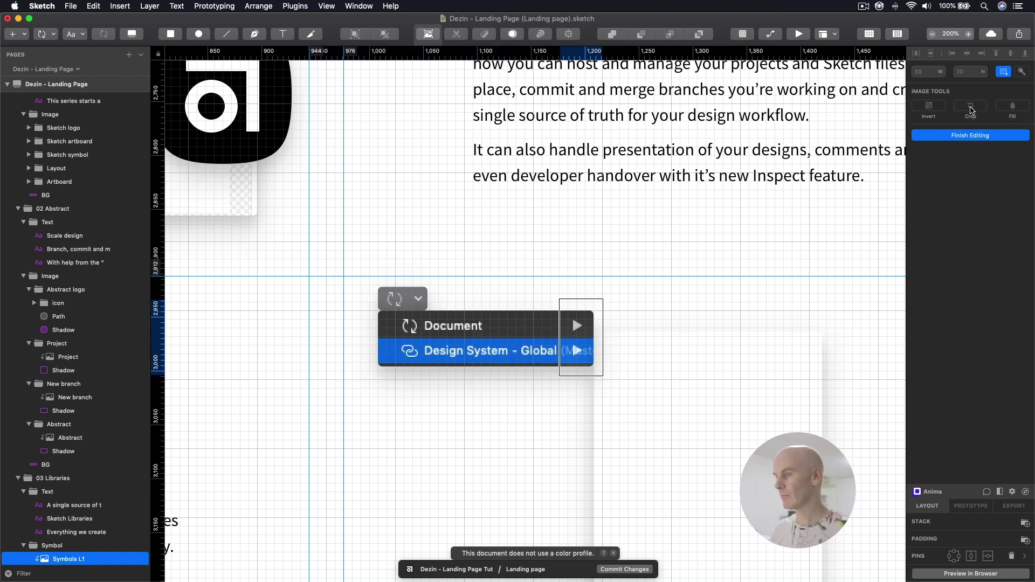
key(Escape)
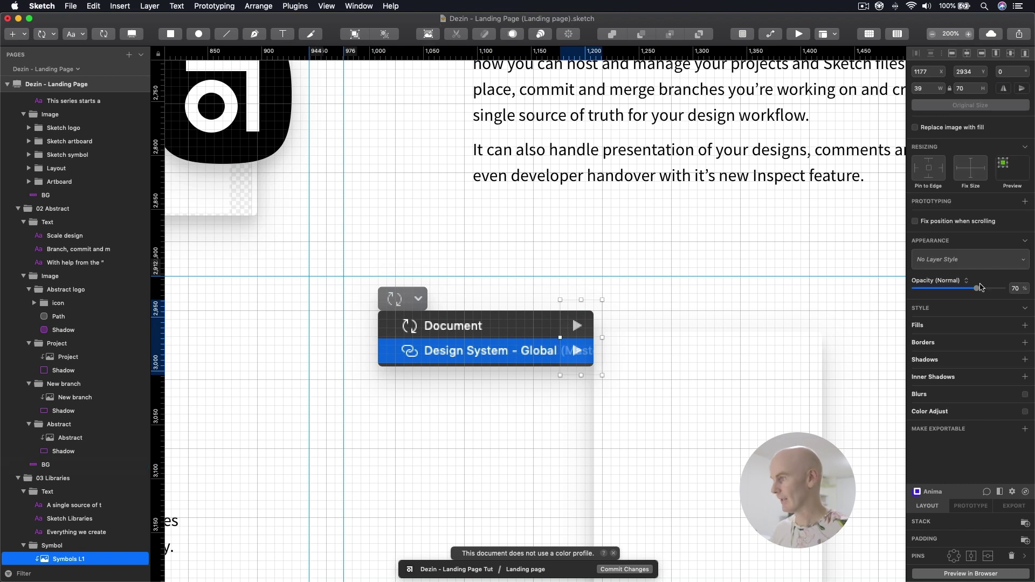
Restore the arrow strip's opacity to 100% and use Color Adjust to set its brightness to -3%
drag(980, 290, 1004, 289)
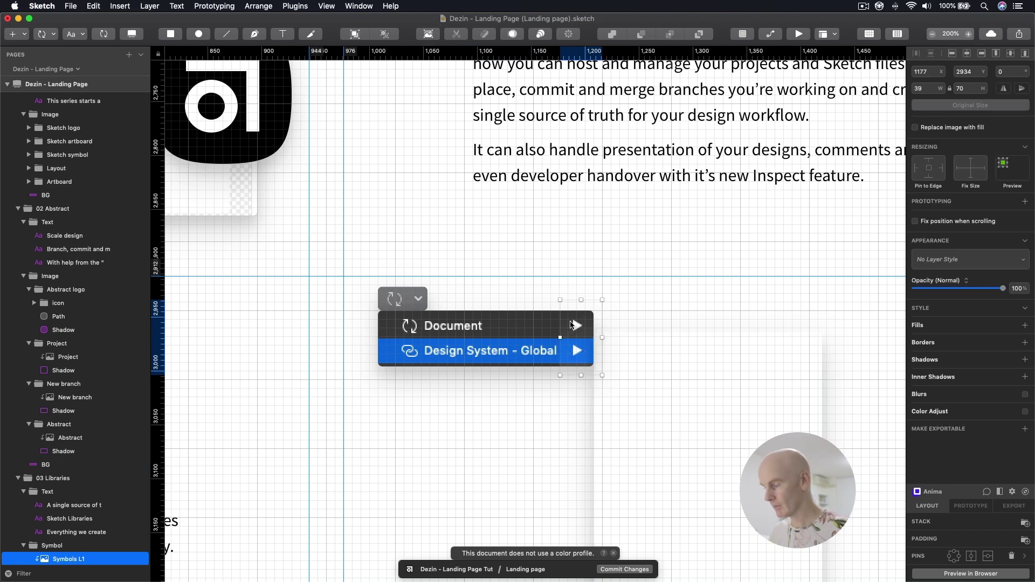
key(super+plus)
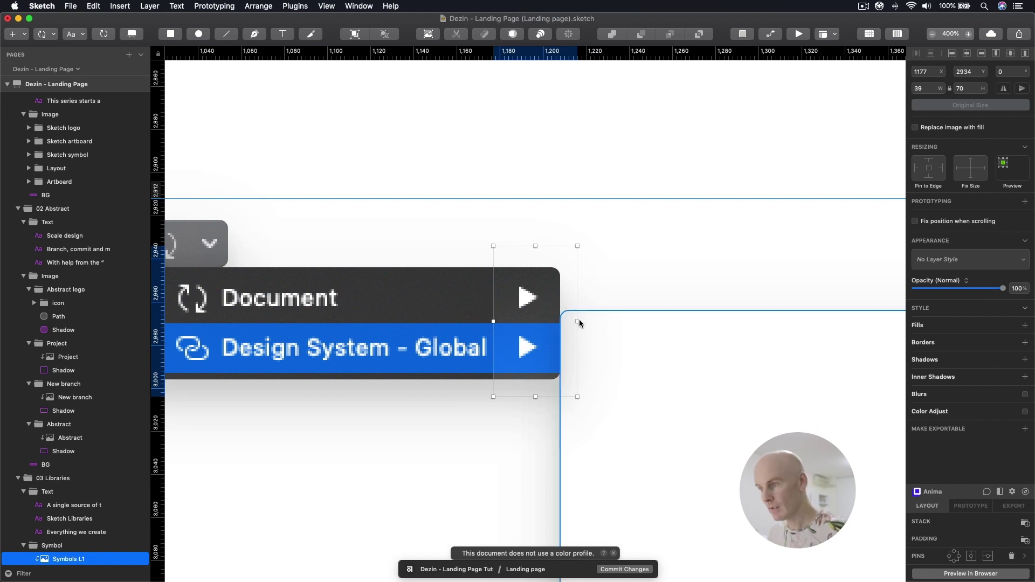
click(598, 291)
click(528, 297)
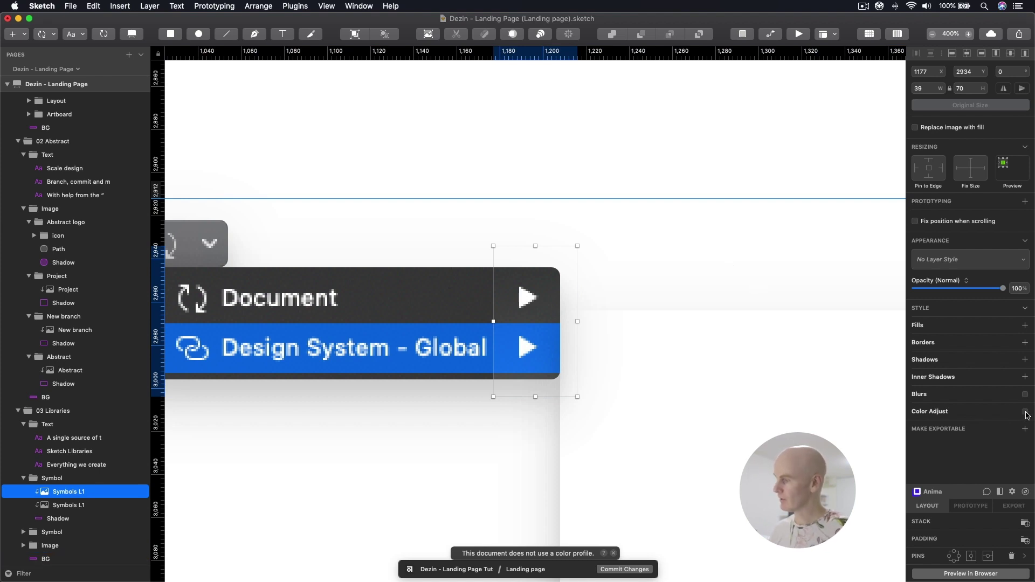
click(1025, 412)
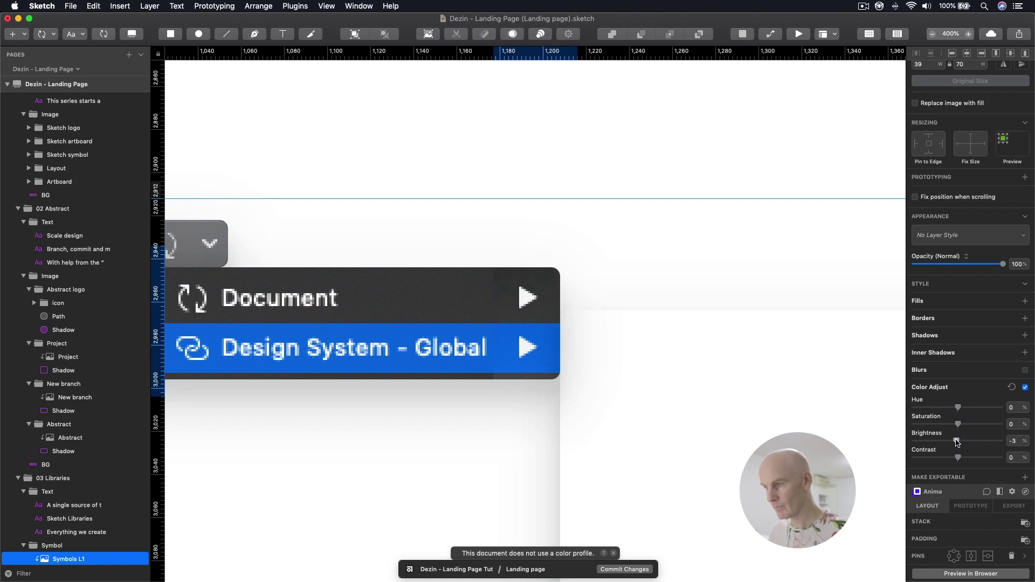
click(525, 218)
Place Symbols L2 and 3.png from Finder's 03 Libraries folder into the tall Shadow card, aligning its long menu with the card
key(super+0)
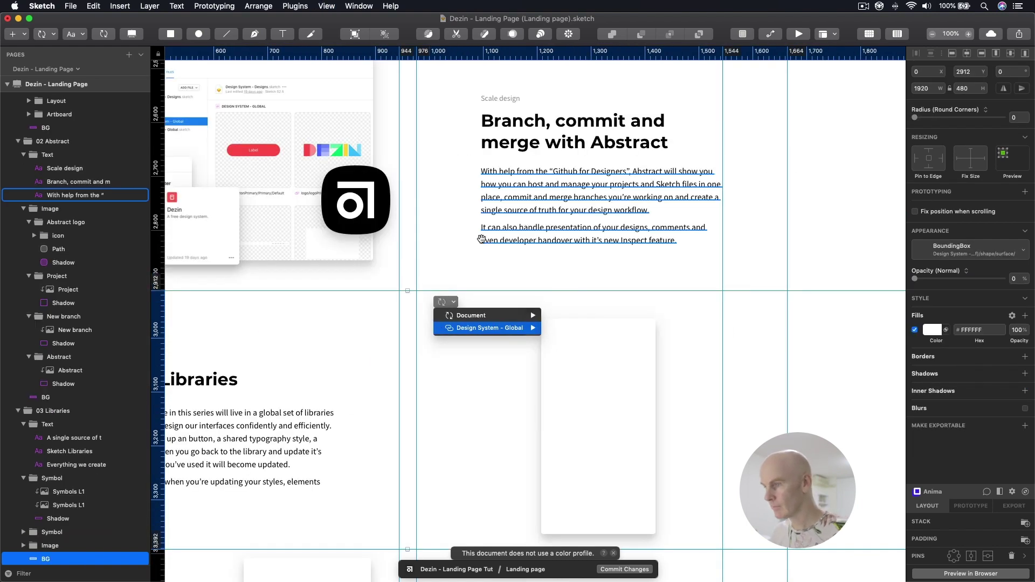
scroll(482, 239, down, 1)
scroll(481, 239, right, 1)
click(442, 302)
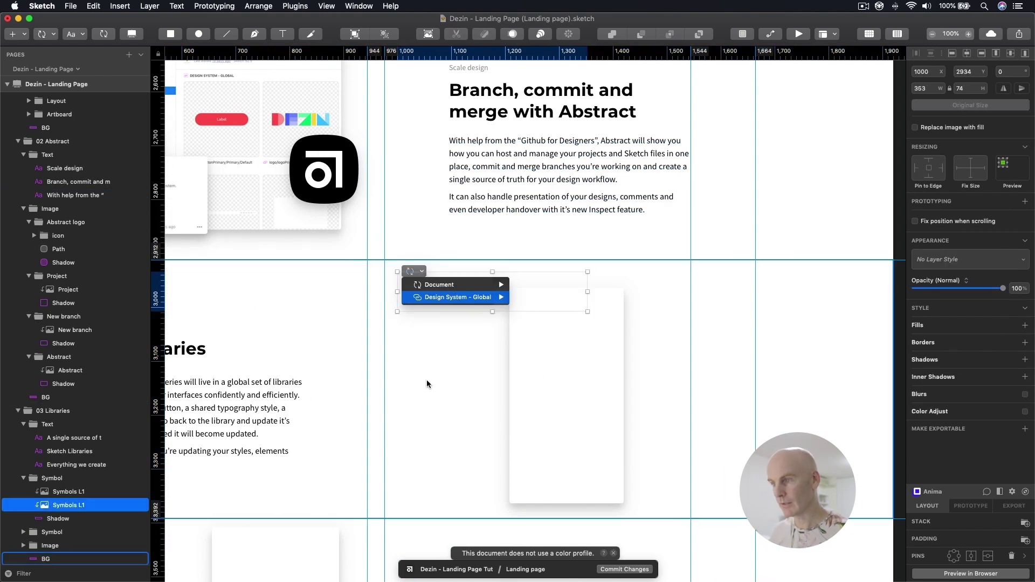
click(544, 345)
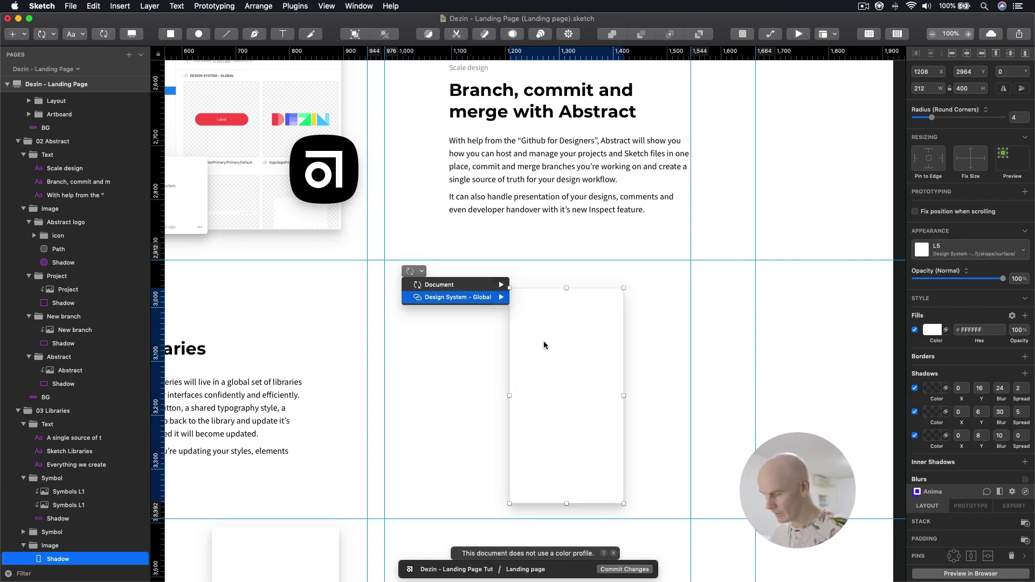
key(ctrl+g)
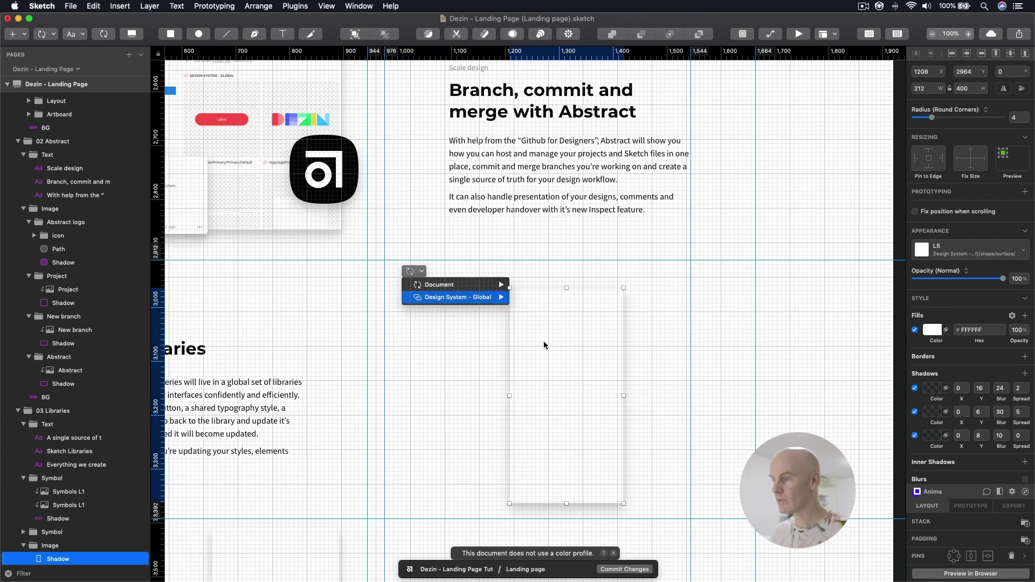
key(ctrl+g)
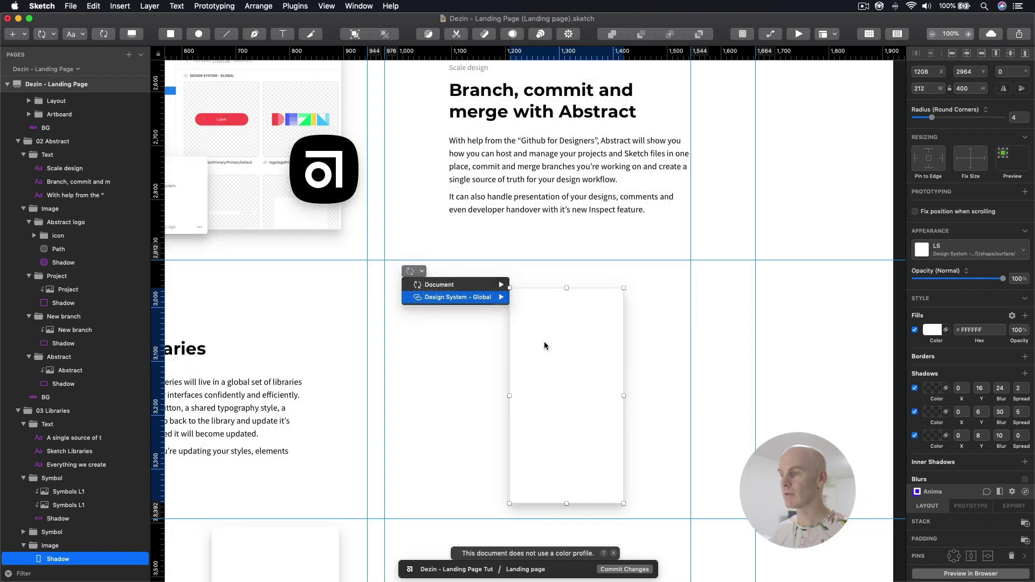
key(super+Tab)
click(699, 179)
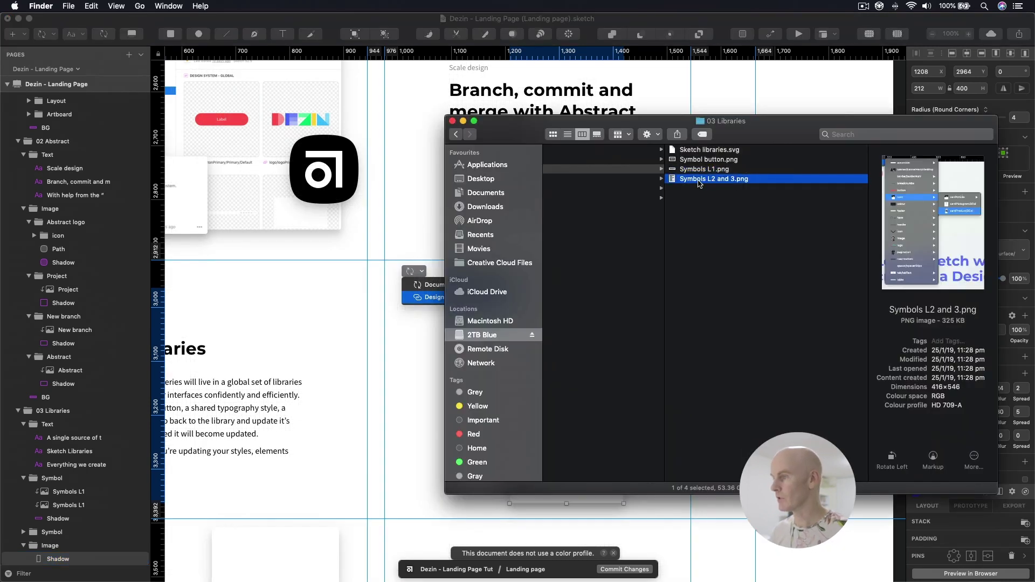
mouse_move(693, 183)
mouse_down()
mouse_move(416, 294)
mouse_move(429, 271)
mouse_move(674, 460)
mouse_move(688, 490)
mouse_move(701, 495)
mouse_up()
scroll(546, 361, down, 3)
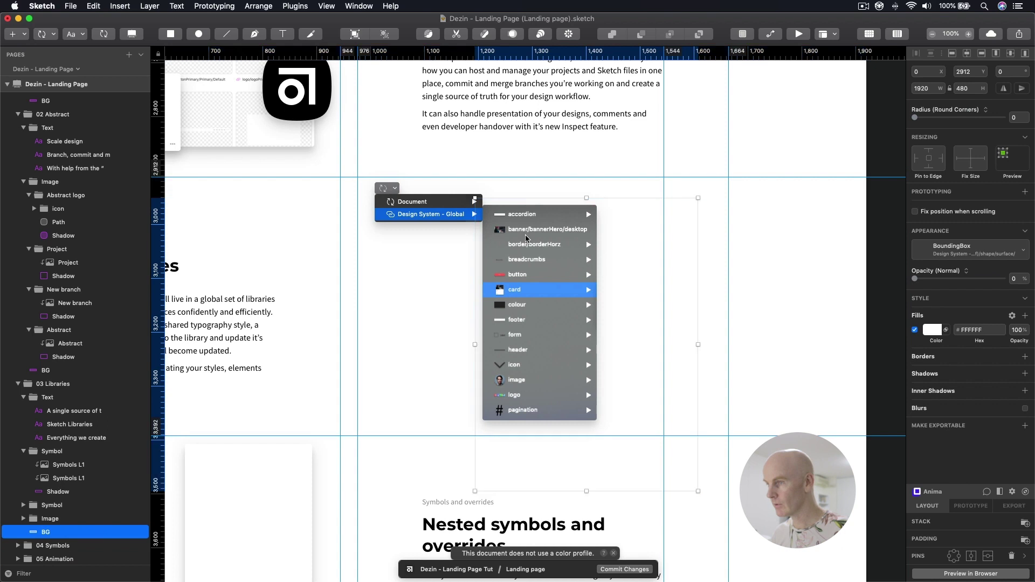
Move the Image group above both Symbol groups in 03 Libraries and collapse the open Symbol group
click(24, 519)
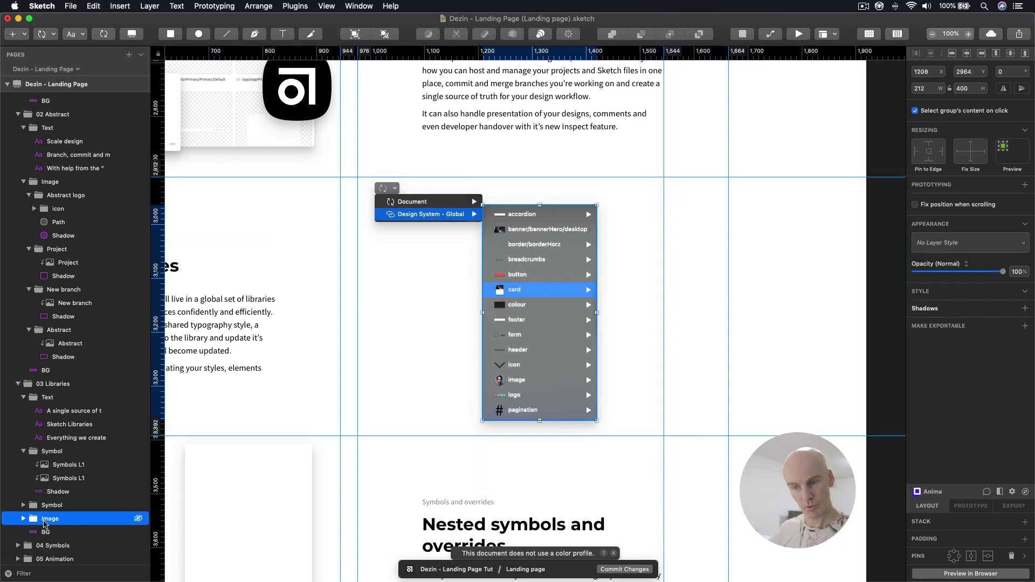
drag(31, 516, 24, 448)
click(24, 465)
Rename the Symbol group holding the Document and Design System - Global menu as Symbols L1
click(49, 493)
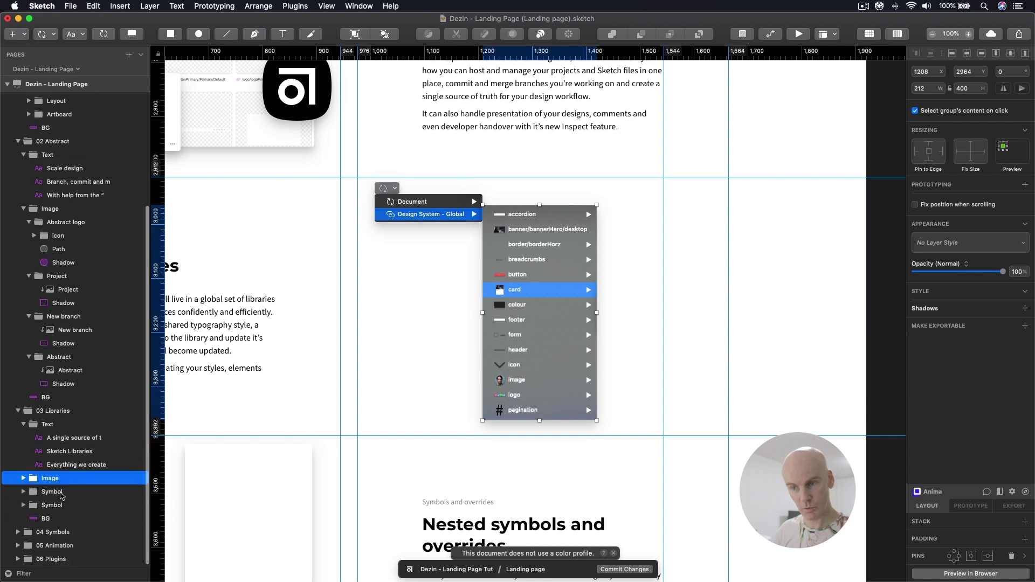
click(50, 493)
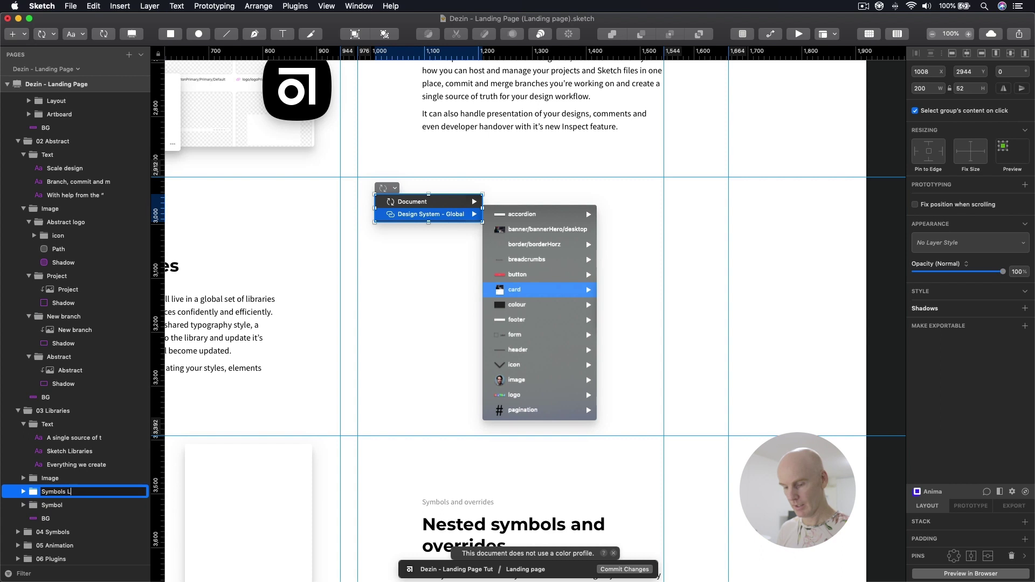
text(Symbols L1)
key(Return)
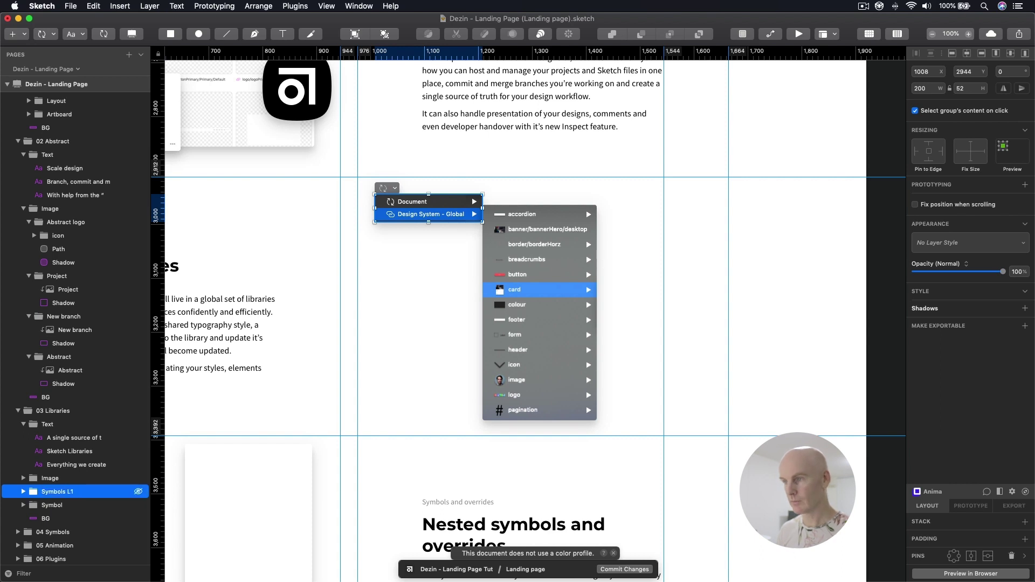
Rename the Image group holding the long component menu as Symbols L2
click(47, 480)
click(58, 492)
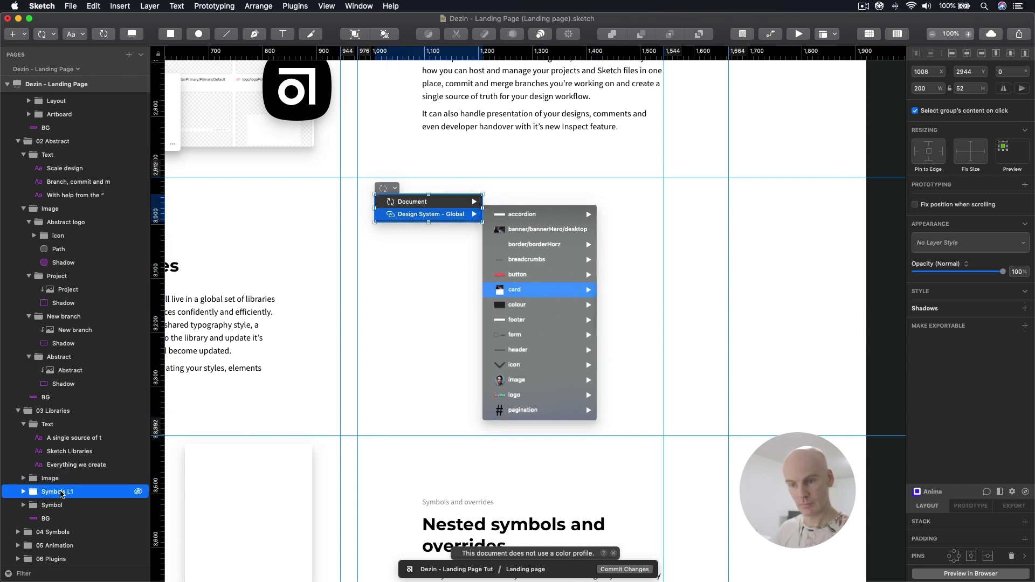
click(51, 480)
double_click(50, 479)
text(Symbols L1)
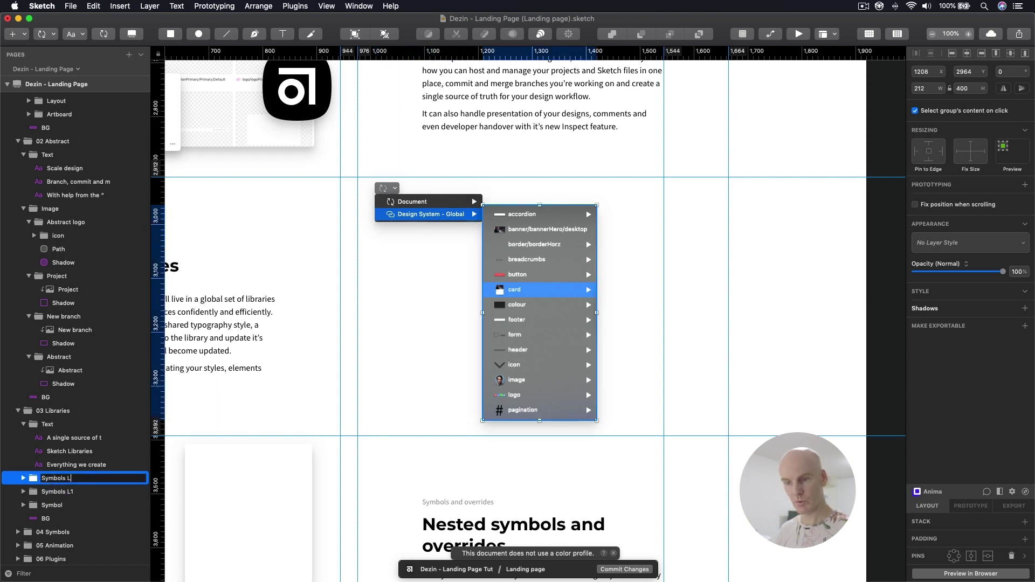
key(Return)
Duplicate the Symbols L2 group and shift the copy horizontally to X 1416, beside the original menu
key(cmd+d)
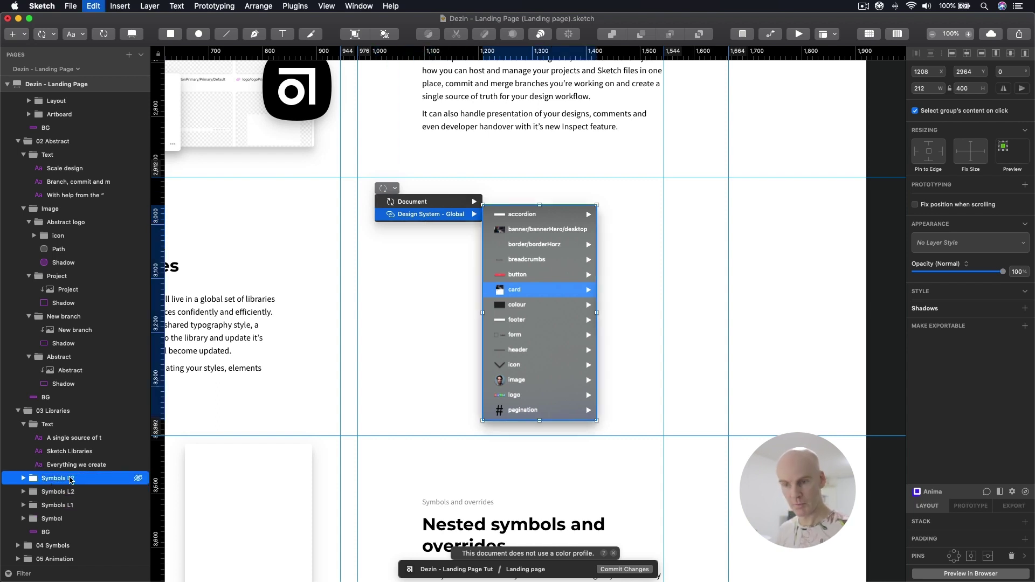
key(shift+Right)
key(shift+Right)
key(shift+Right)
key(shift+Right)
key(shift+Right)
key(shift+Right)
key(shift+Right)
key(shift+Right)
key(shift+Right)
key(shift+Right)
key(shift+Right)
key(shift+Right)
key(shift+Right)
key(shift+Right)
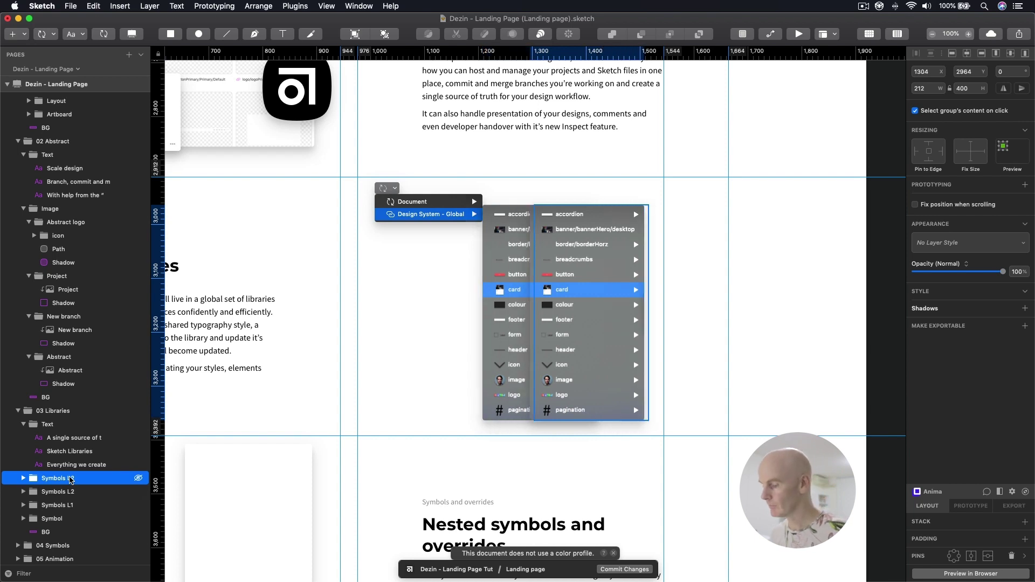
key(shift+Right)
key(shift+Right)
key(shift+Right)
key(shift+Right)
key(shift+Right)
key(shift+Right)
scroll(414, 265, right, 5)
Resize the Shadow card inside the duplicated Symbols L2 group to 170 × 90 px
key(ctrl+g)
key(Return)
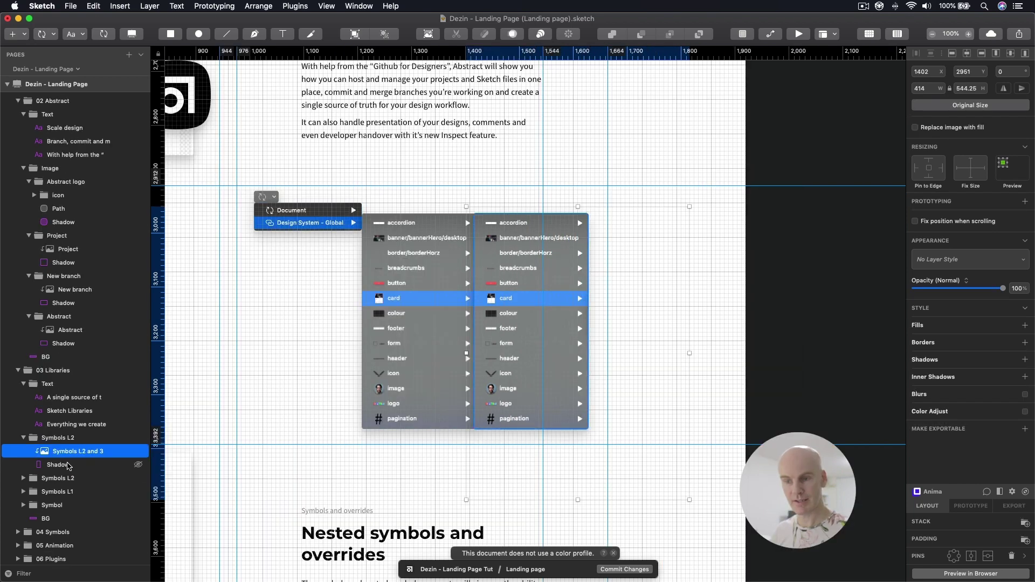
click(927, 89)
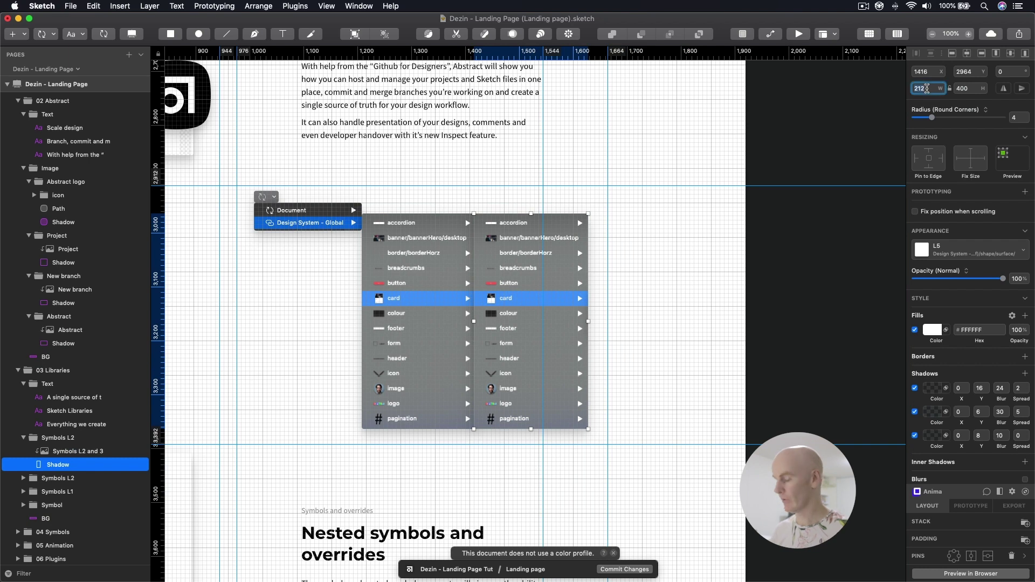
text(170)
key(Tab)
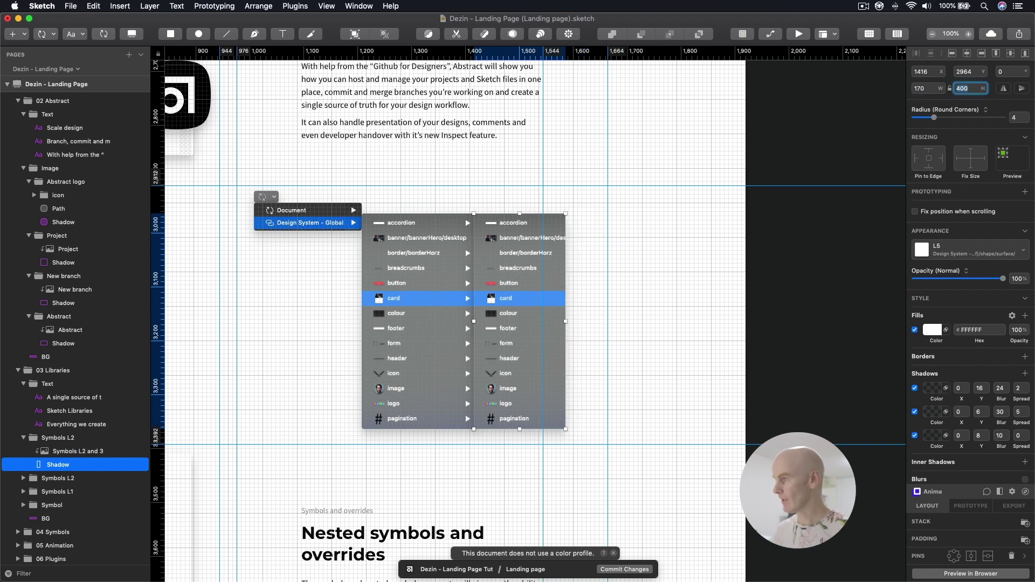
text(5)
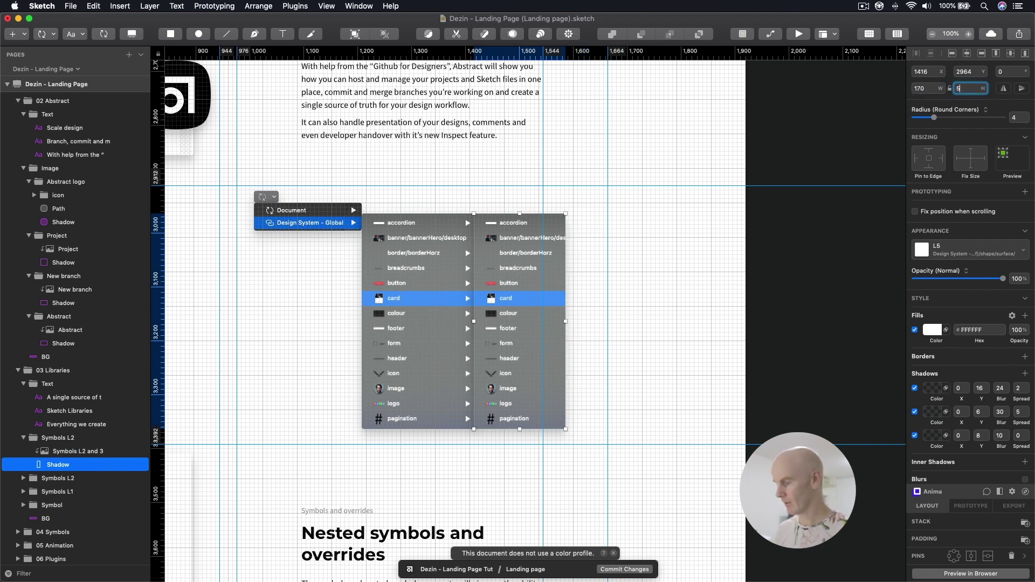
text(90)
key(Return)
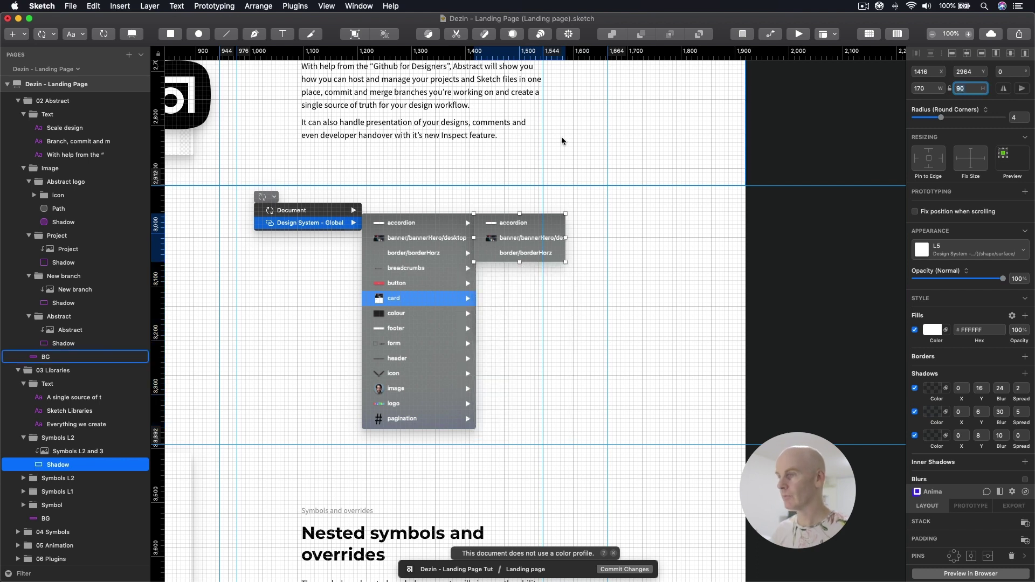
Move the duplicate's menu image to X 1188, Y 2810 to reveal the card submenu, and rename the group Symbols L3
click(507, 247)
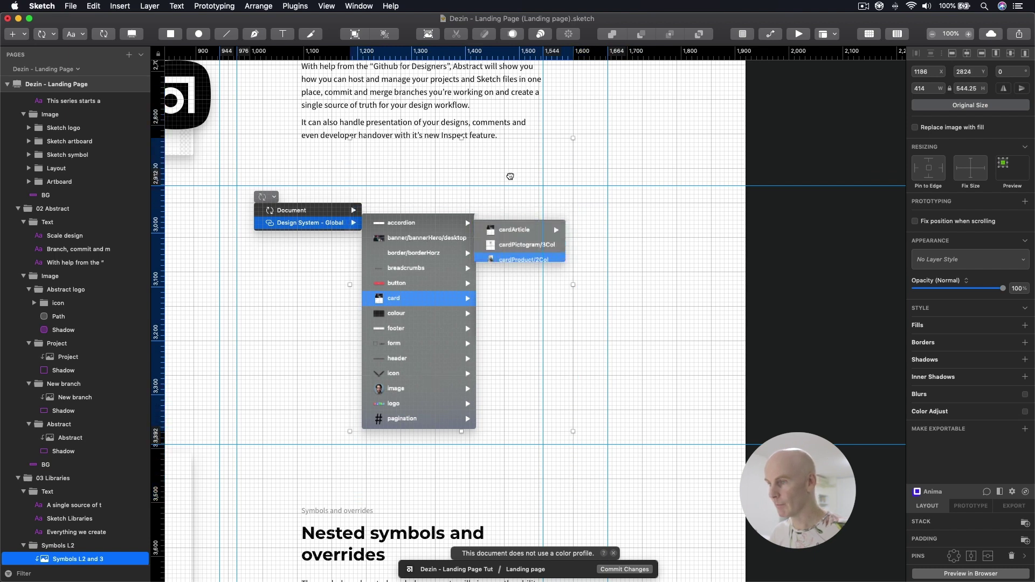
key(super+equal)
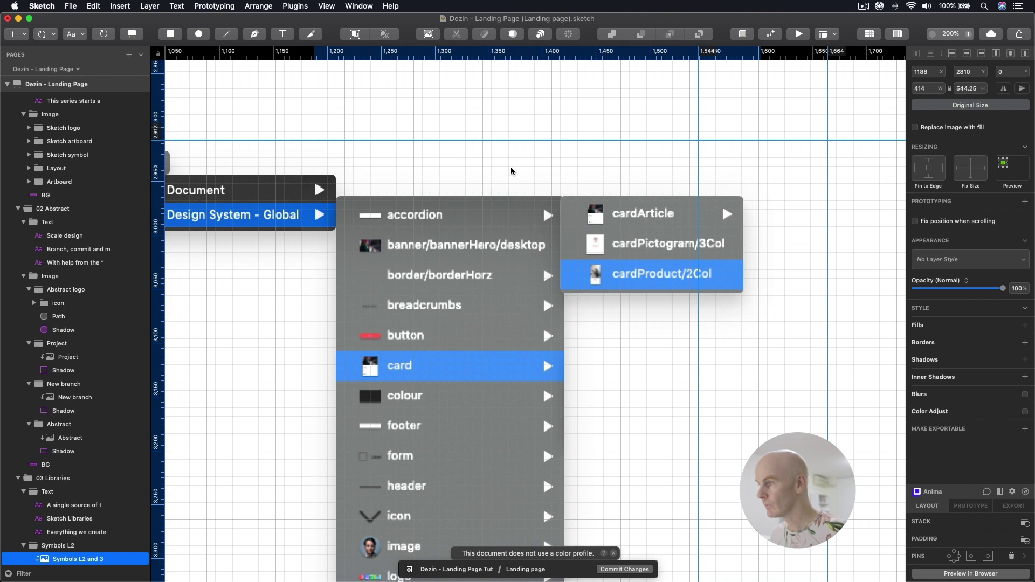
scroll(59, 485, down, 3)
click(59, 483)
double_click(59, 480)
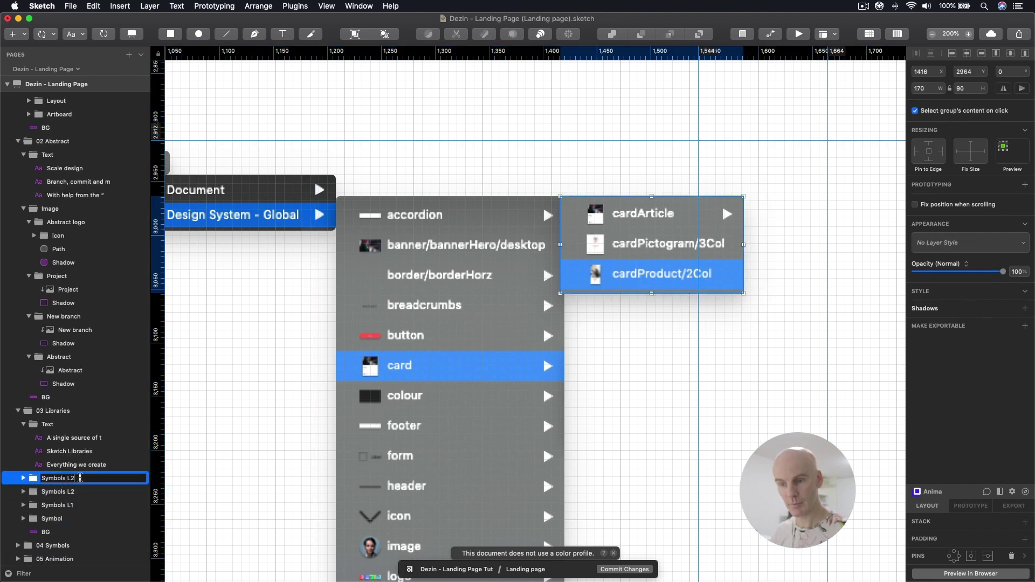
text(3)
key(Return)
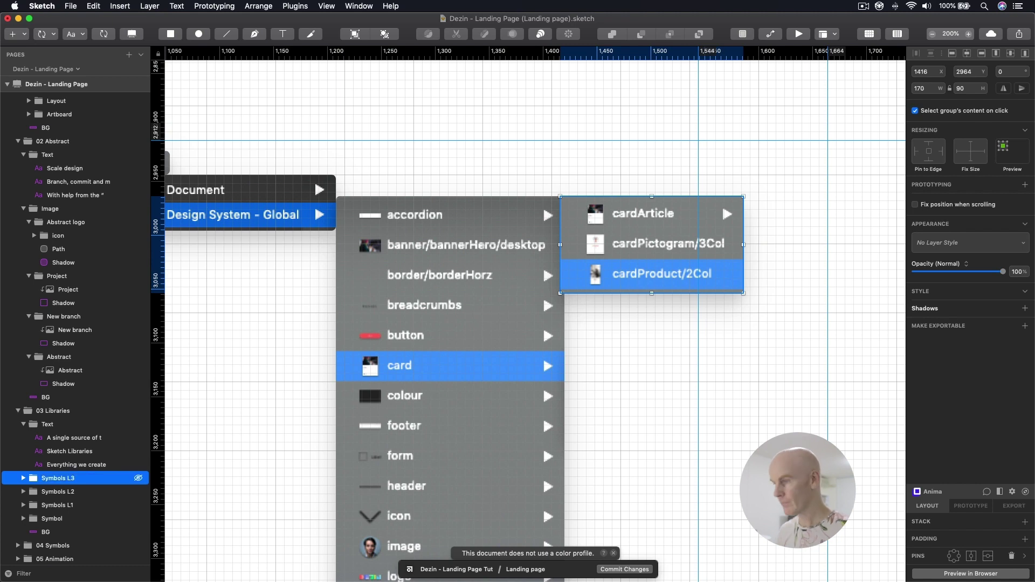
Move the Symbols L3 group down to Y 3107, aligning the submenu with the highlighted card row
key(super+minus)
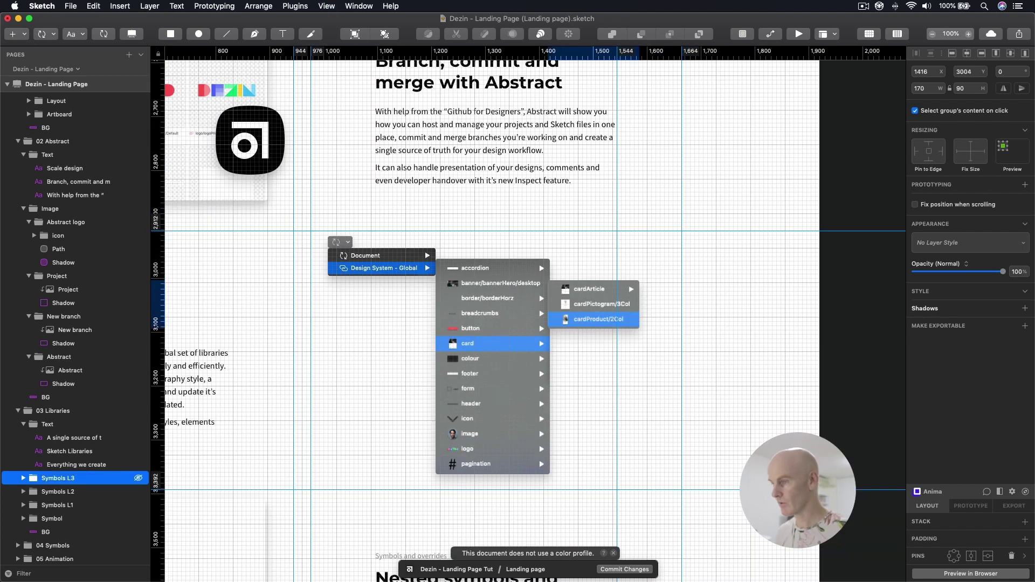
key(shift+Down)
key(shift+Down)
key(shift+Down)
key(shift+Down)
key(shift+Down)
key(shift+Down)
key(shift+Down)
key(shift+Down)
key(shift+Down)
key(shift+Down)
key(shift+Down)
key(shift+Down)
key(Down)
key(Down)
key(Down)
key(Down)
key(Down)
key(Down)
key(Down)
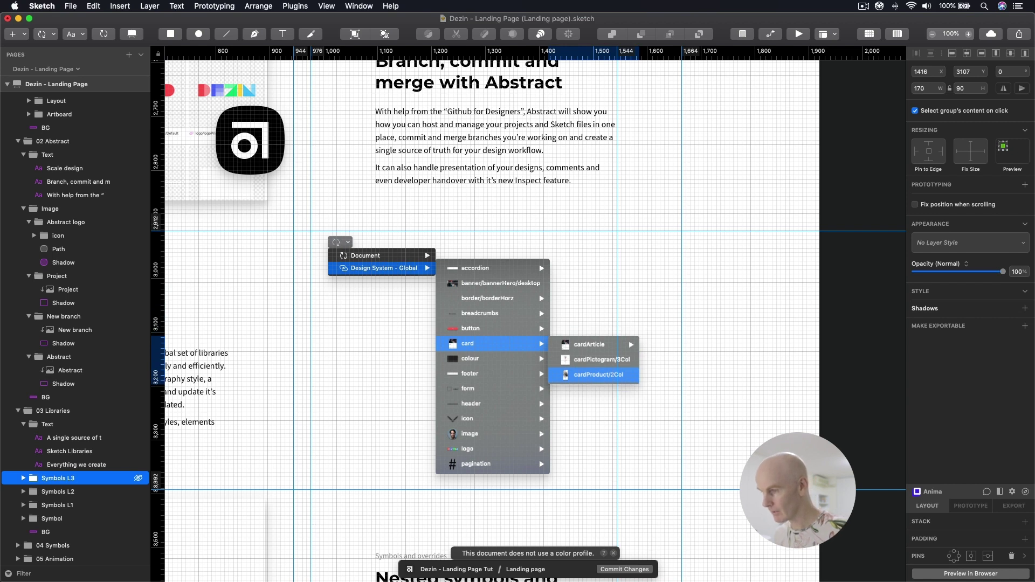
key(super+plus)
key(ctrl+g)
key(Down)
key(Up)
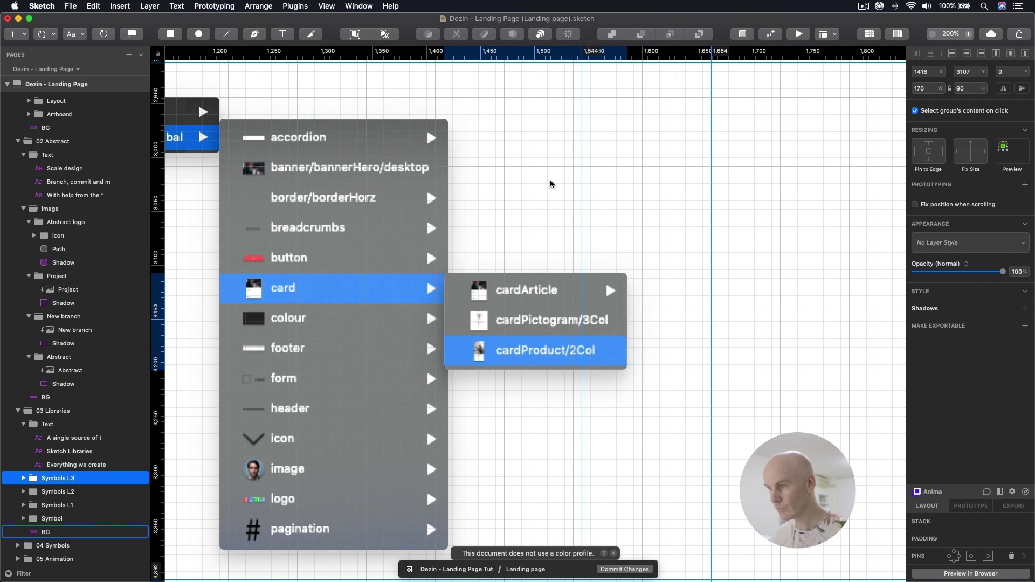
Duplicate the Symbols L3 group and rename the copy Library
key(super+0)
key(super+d)
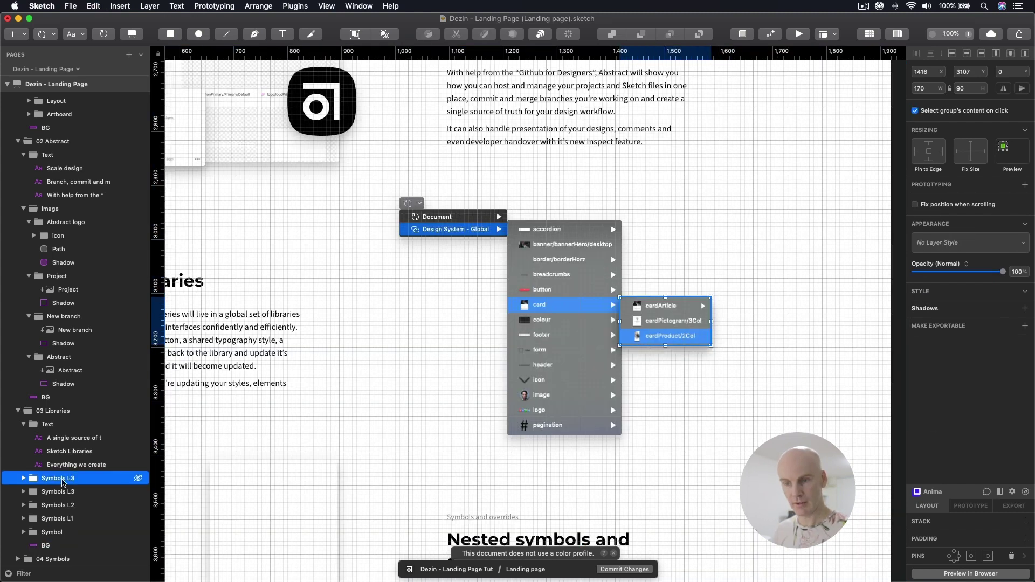
click(62, 466)
click(60, 482)
double_click(59, 479)
text(Li)
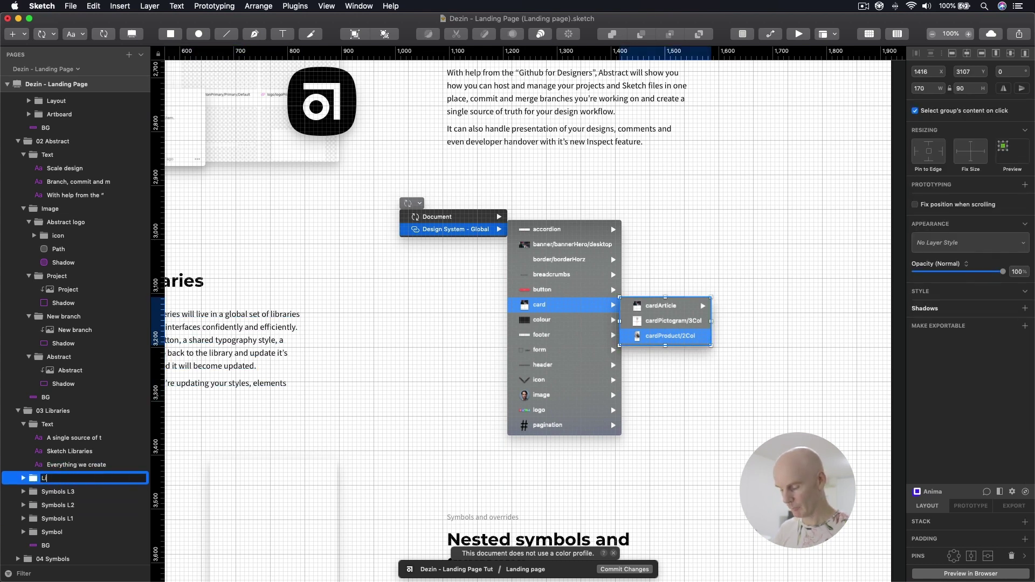
text(brary)
key(Return)
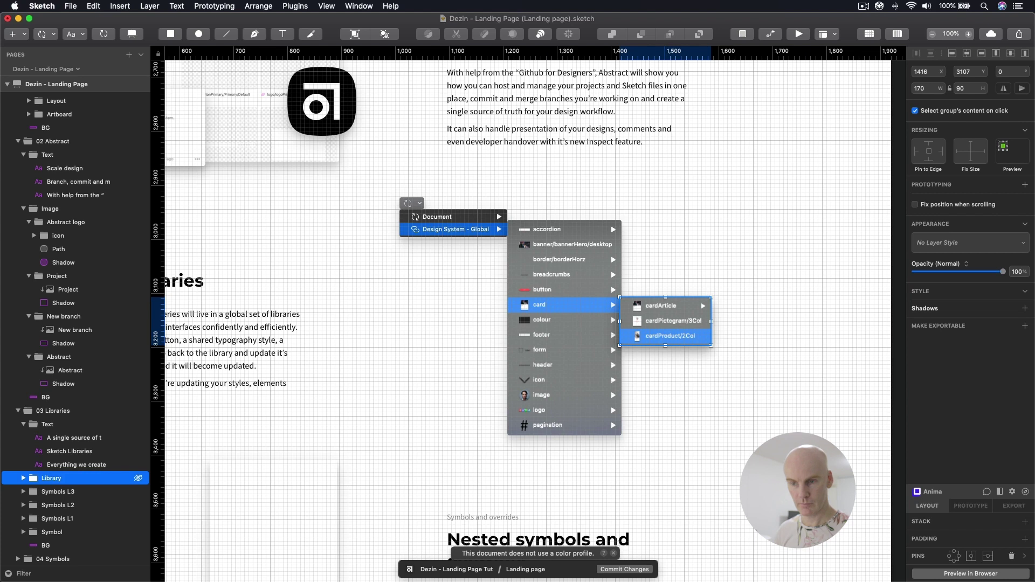
Delete the Symbols L2 and 3 image from the Library group, keeping only its Shadow card
click(23, 479)
click(69, 492)
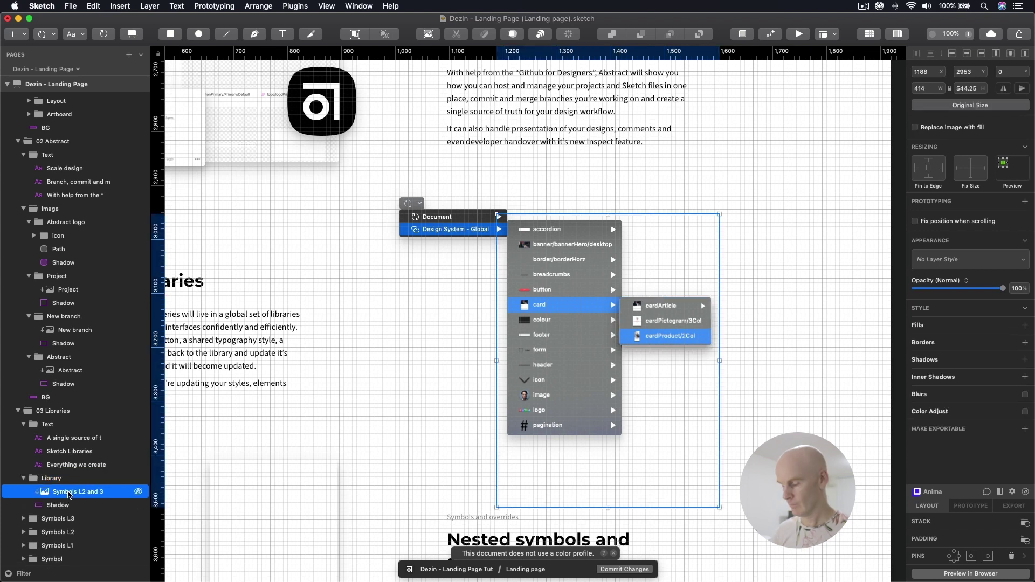
Move the Library group to X 1096, Y 3187, overlapping the lower left side of the long component menu
click(63, 480)
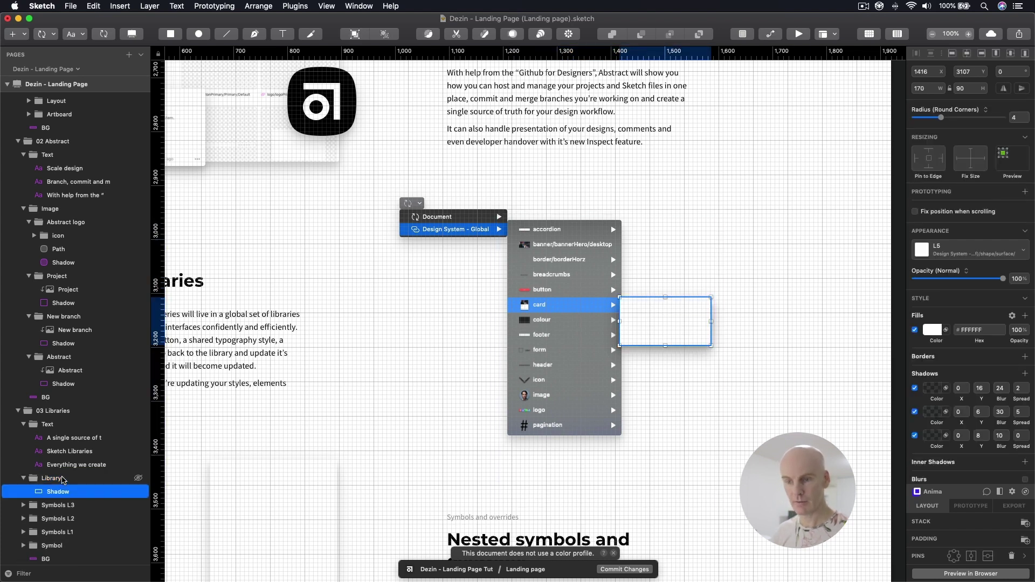
key(shift+Left)
key(shift+Left)
key(shift+Left)
key(shift+Left)
key(shift+Left)
key(shift+Left)
key(shift+Left)
key(shift+Left)
key(shift+Left)
key(shift+Left)
key(shift+Left)
key(shift+Left)
key(shift+Left)
key(shift+Left)
key(shift+Left)
key(shift+Left)
key(shift+Left)
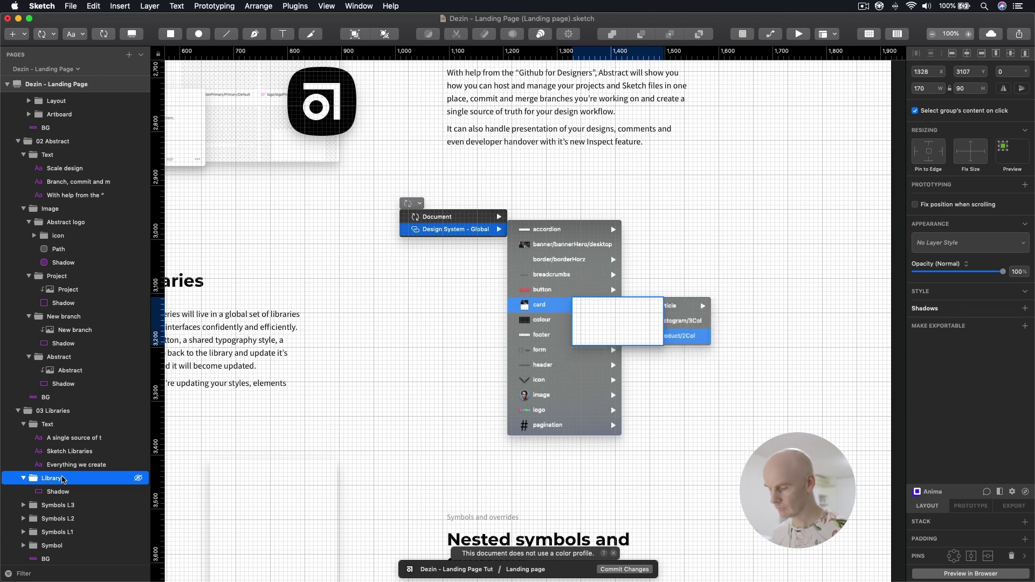
key(shift+Left)
key(shift+Left)
key(shift+Left)
key(shift+Left)
key(shift+Left)
key(shift+Left)
key(shift+Left)
key(shift+Left)
key(shift+Left)
key(shift+Left)
key(shift+Left)
key(shift+Left)
key(shift+Left)
key(shift+Left)
key(shift+Left)
key(shift+Left)
key(shift+Left)
key(shift+Left)
key(shift+Left)
key(shift+Left)
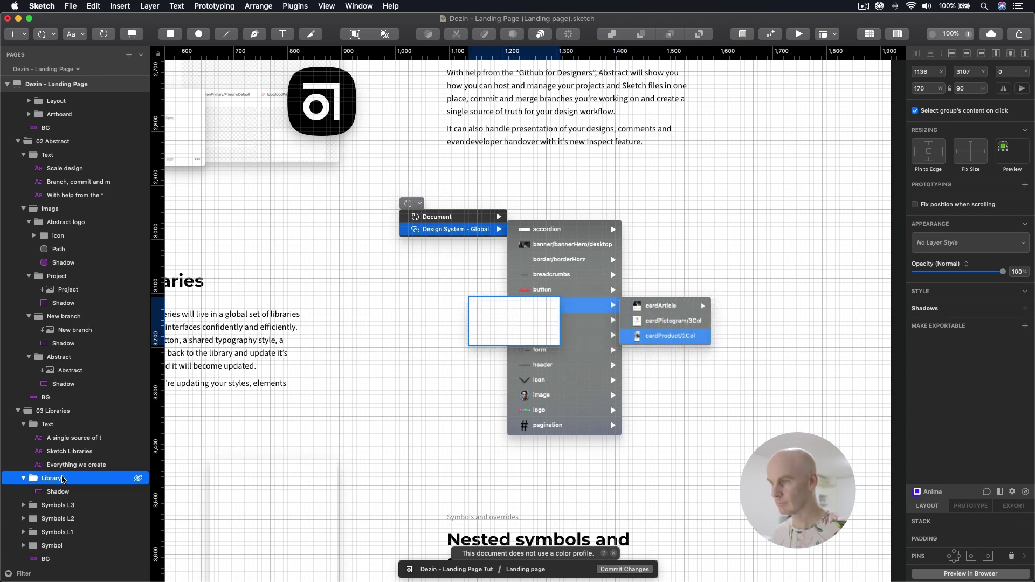
key(Left)
key(Left)
key(Left)
key(Left)
key(Left)
key(Left)
key(Left)
key(Left)
key(Down)
key(Down)
key(Down)
key(Down)
key(Down)
key(Down)
key(Down)
key(Down)
key(shift+Down)
key(shift+Down)
key(shift+Down)
key(shift+Down)
key(shift+Down)
key(shift+Down)
key(shift+Down)
key(Down)
key(Down)
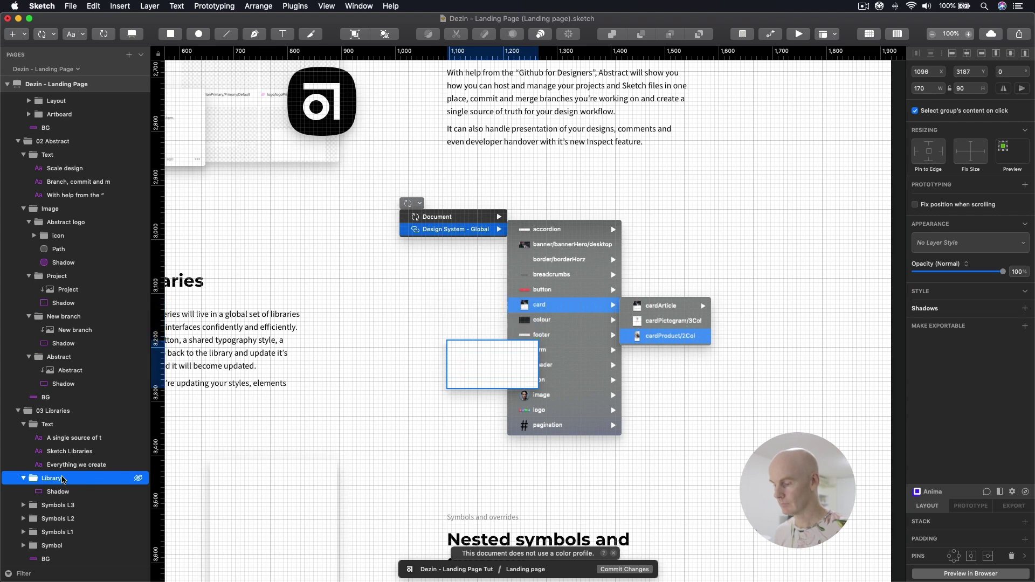
Move the Library group down to Y 3219, beside the lower rows of the long component menu
key(shift+Down)
key(shift+Down)
key(shift+Down)
key(shift+Up)
key(shift+Down)
key(shift+Down)
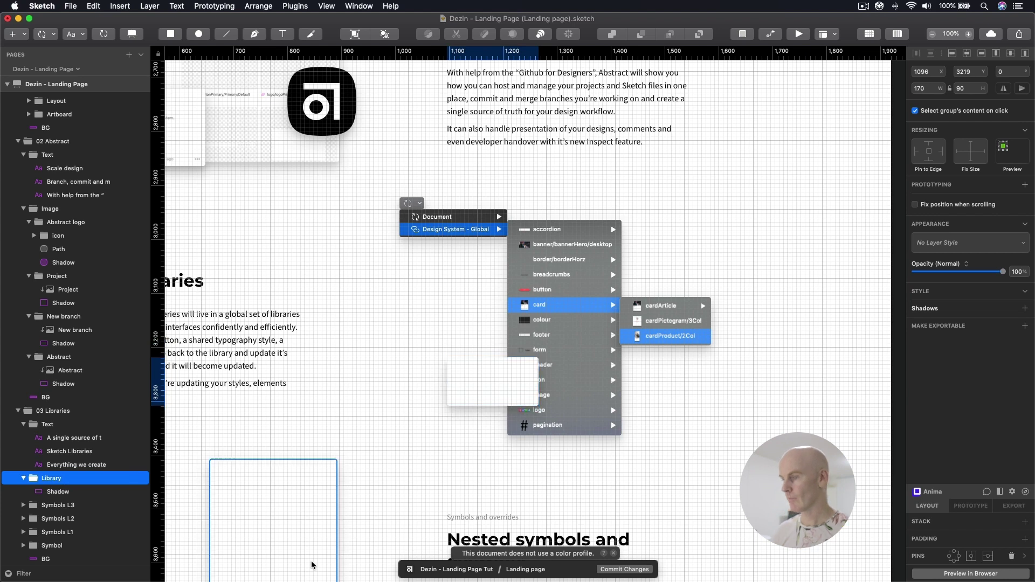
Resize the Library group's Shadow card to 128 wide by 104 high
click(497, 393)
click(497, 392)
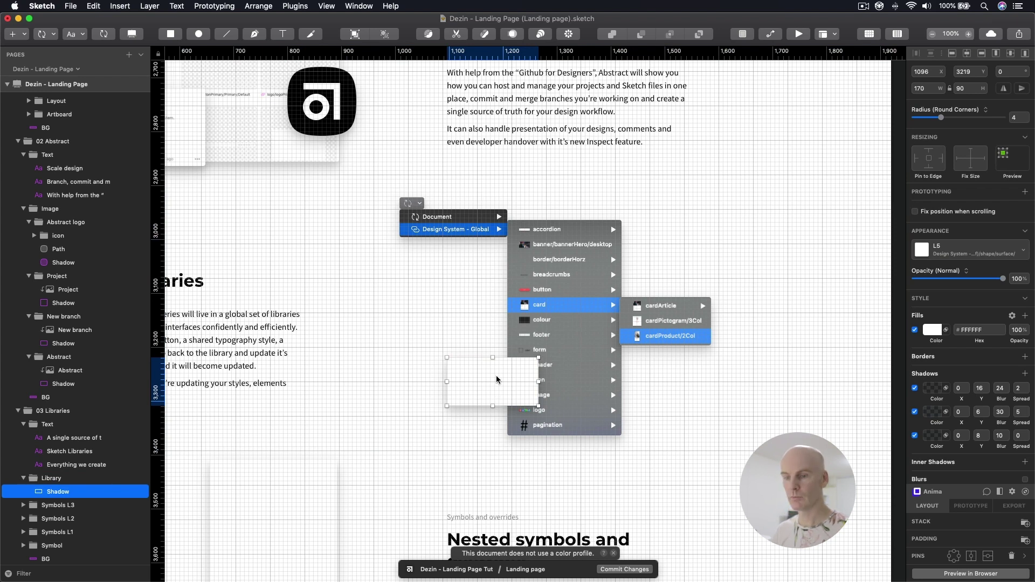
click(929, 89)
text(1)
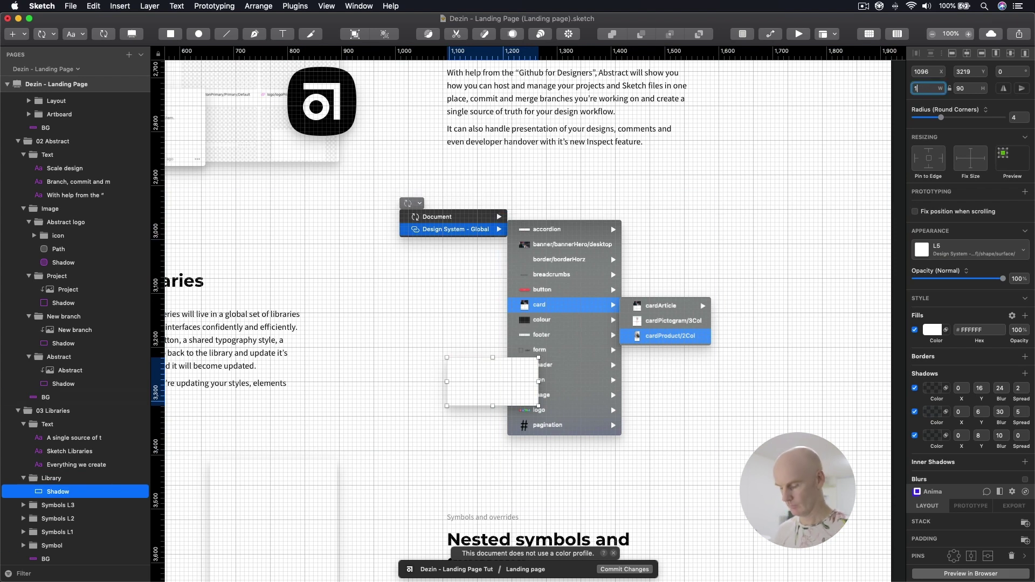
text(28)
key(Tab)
text(105)
key(Return)
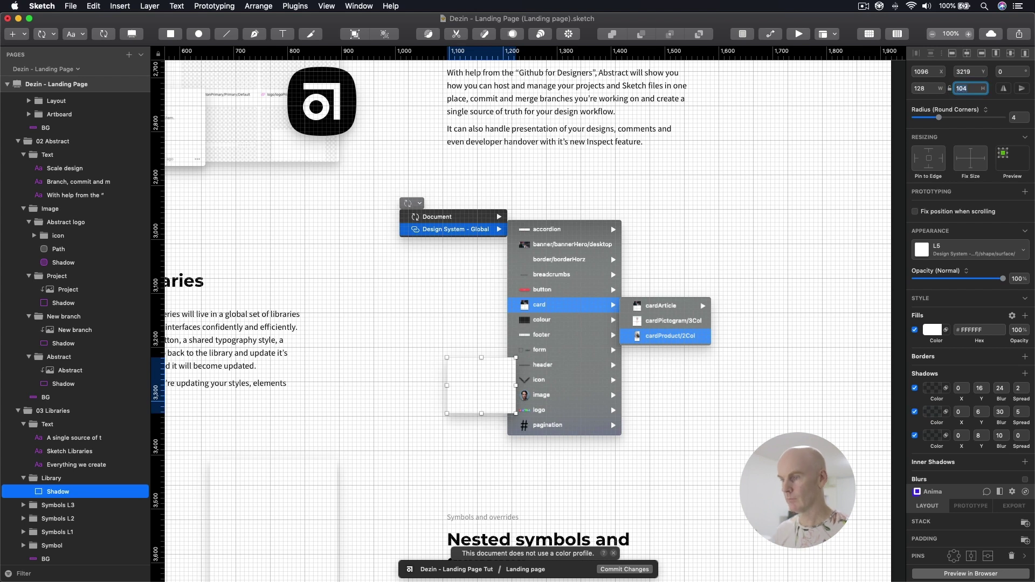
Nudge the whole Library group up to Y 3216
click(201, 407)
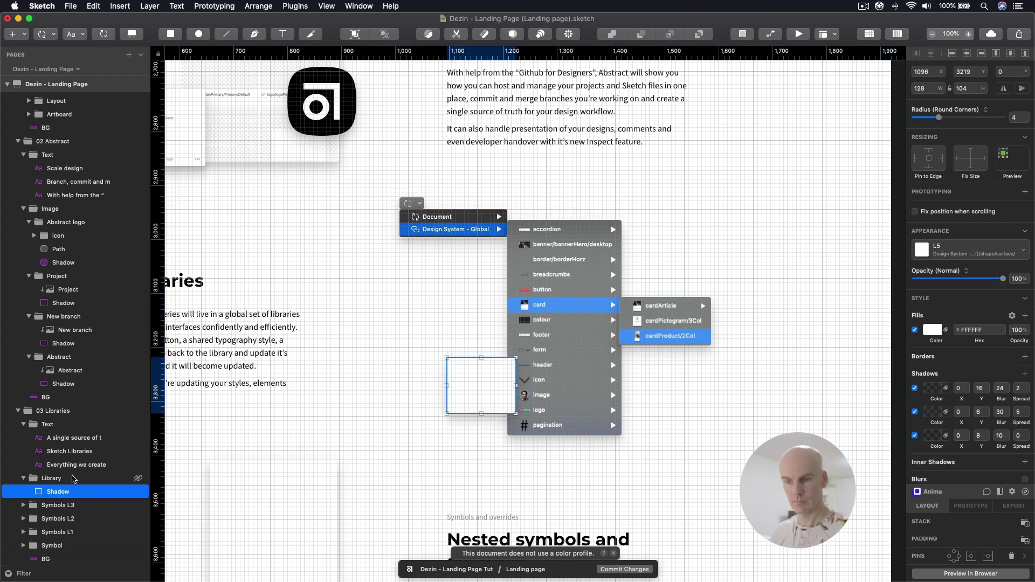
click(132, 474)
key(super+equal)
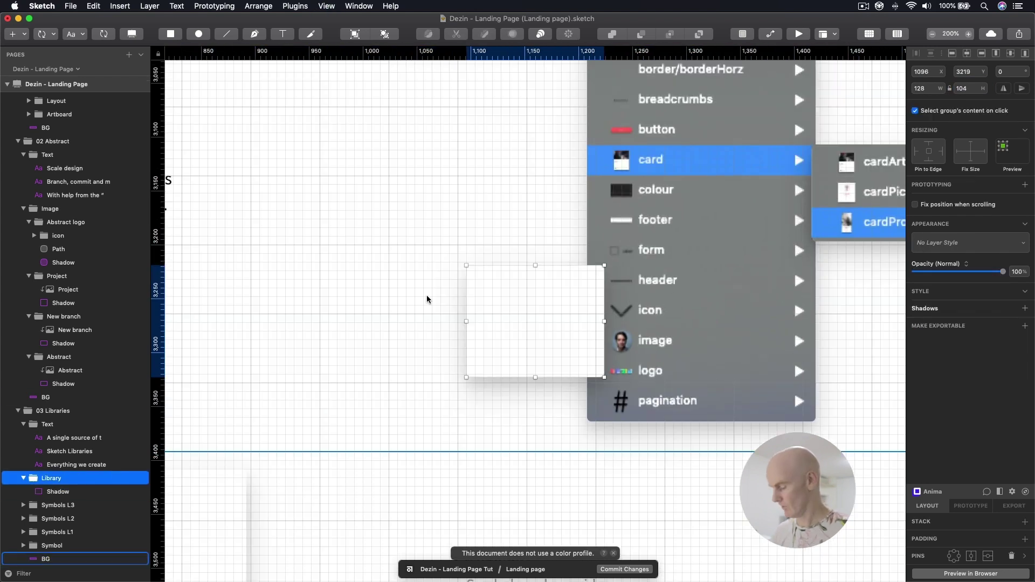
key(Up)
key(Up)
key(Up)
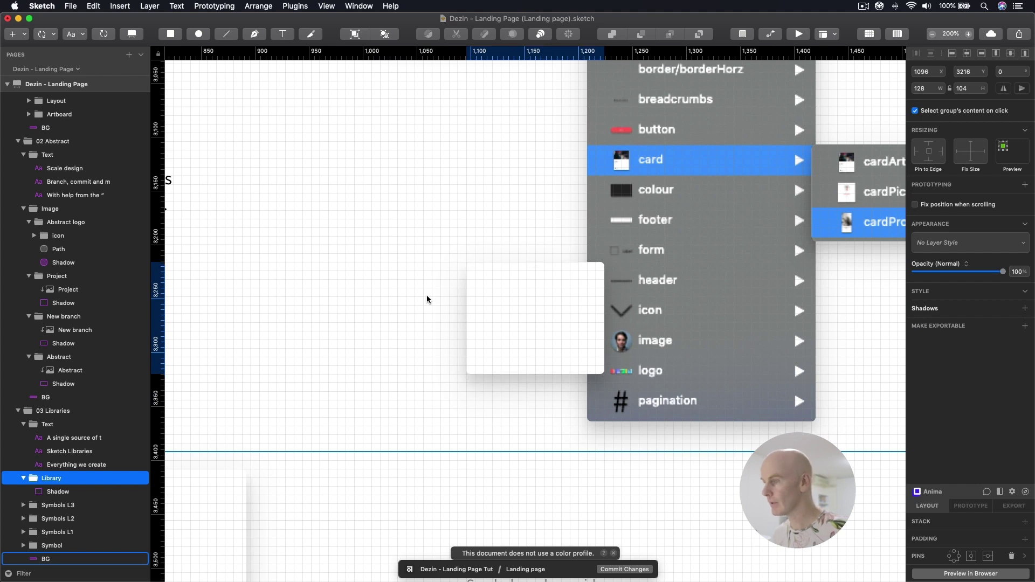
Bring Sketch libraries.svg from the 03 Libraries folder in Finder onto the Library group's white Shadow card
key(super+minus)
key(super+minus)
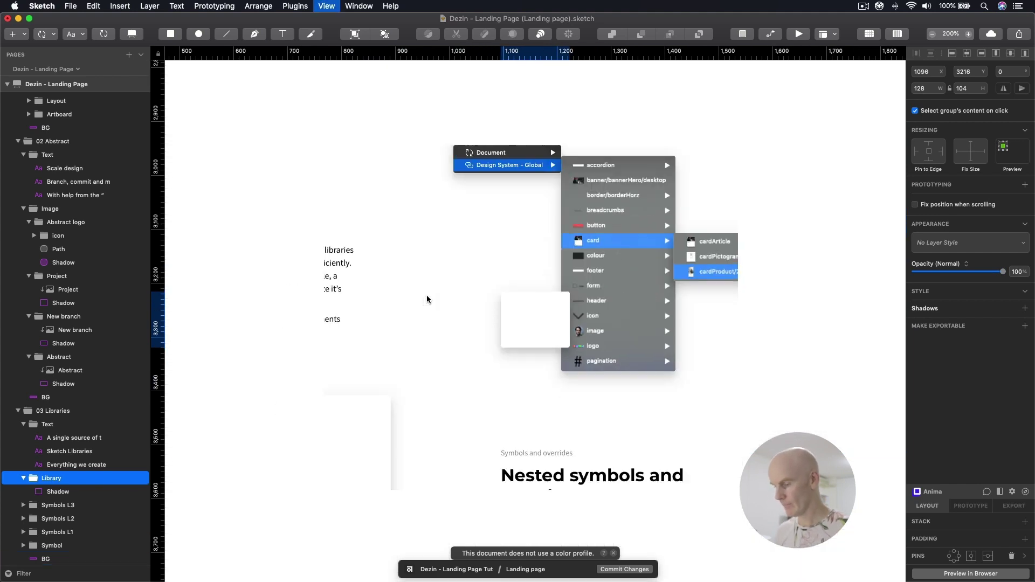
key(super+plus)
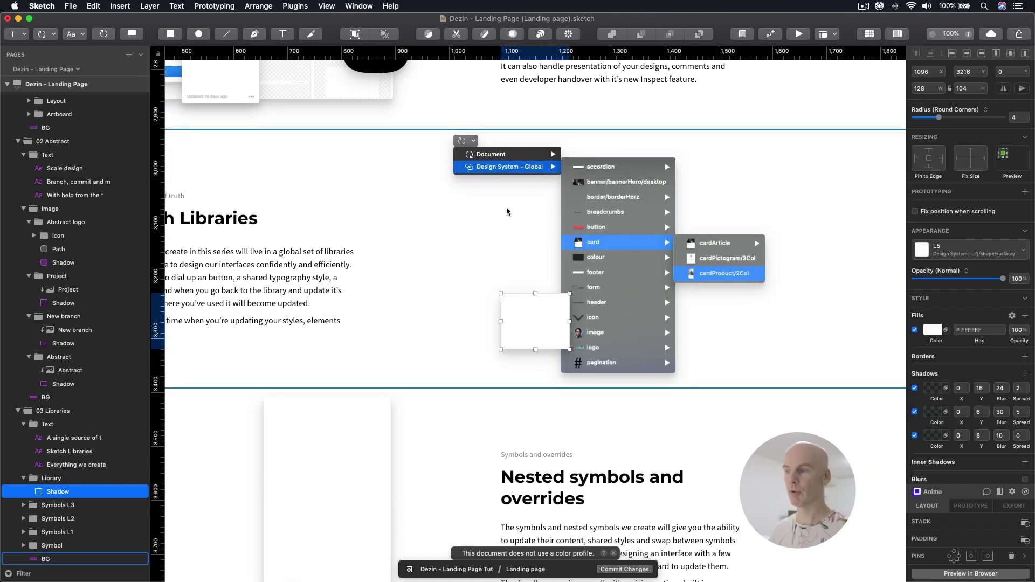
key(super+Tab)
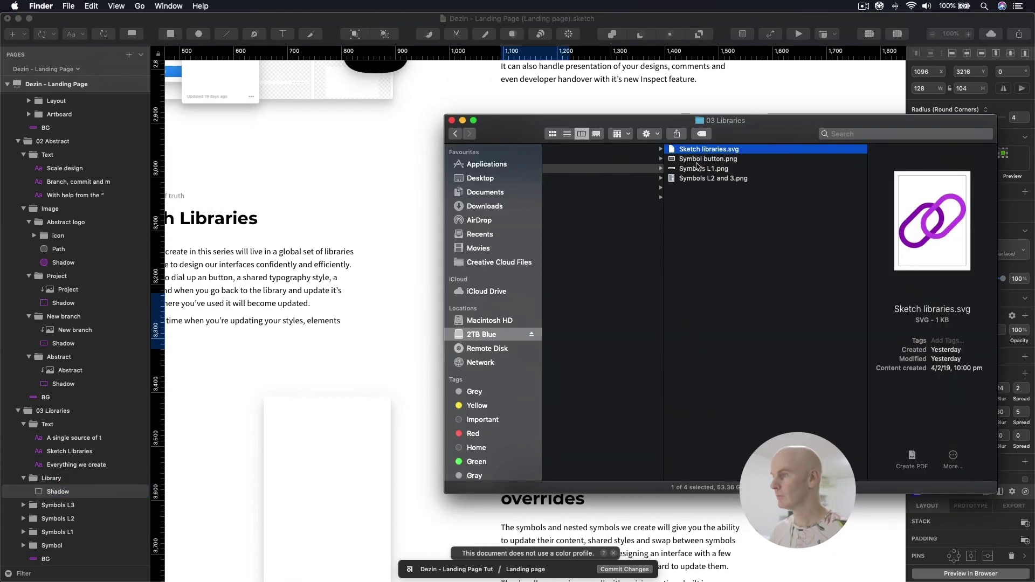
mouse_move(709, 149)
mouse_down()
mouse_move(381, 185)
mouse_move(536, 295)
mouse_up()
drag(531, 331, 532, 330)
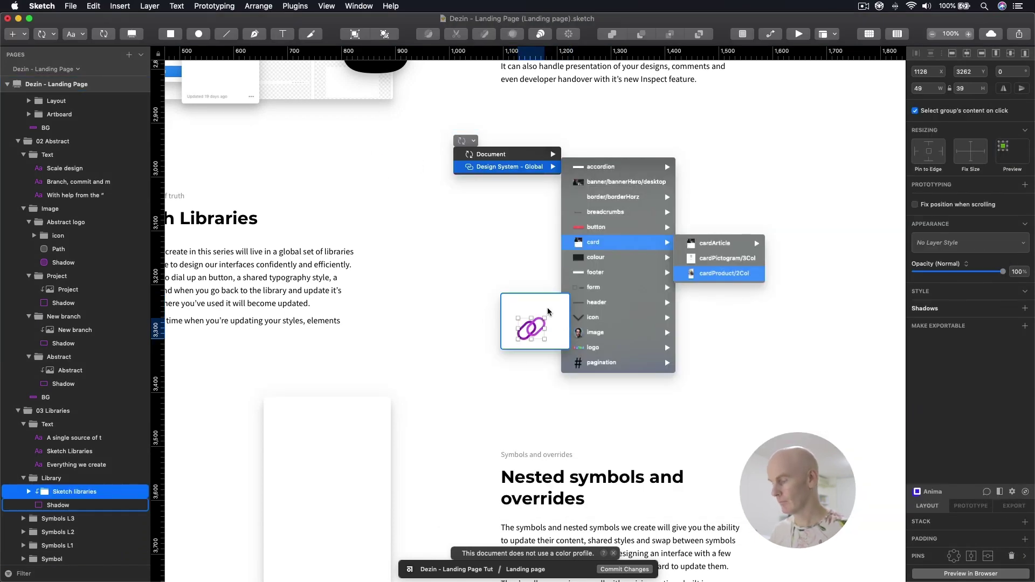
Centre the Sketch libraries icon horizontally and vertically on its Shadow card
key(super+equal)
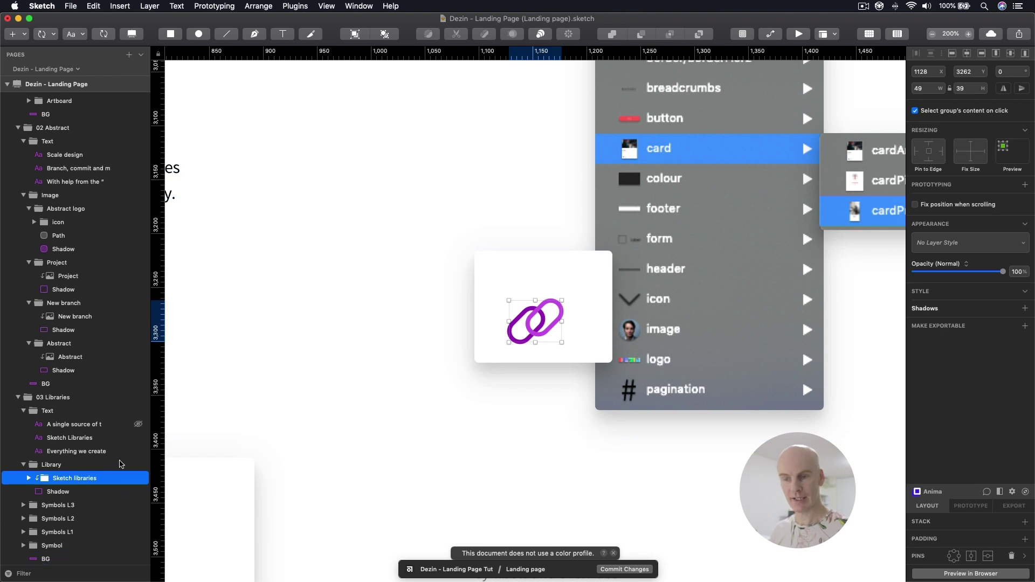
shift+click(483, 264)
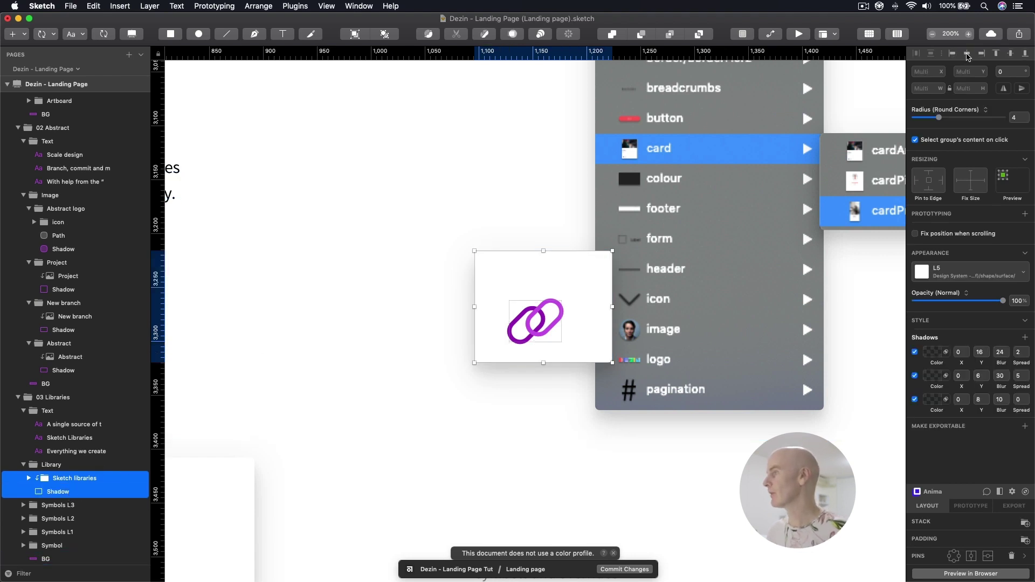
click(967, 55)
click(1011, 55)
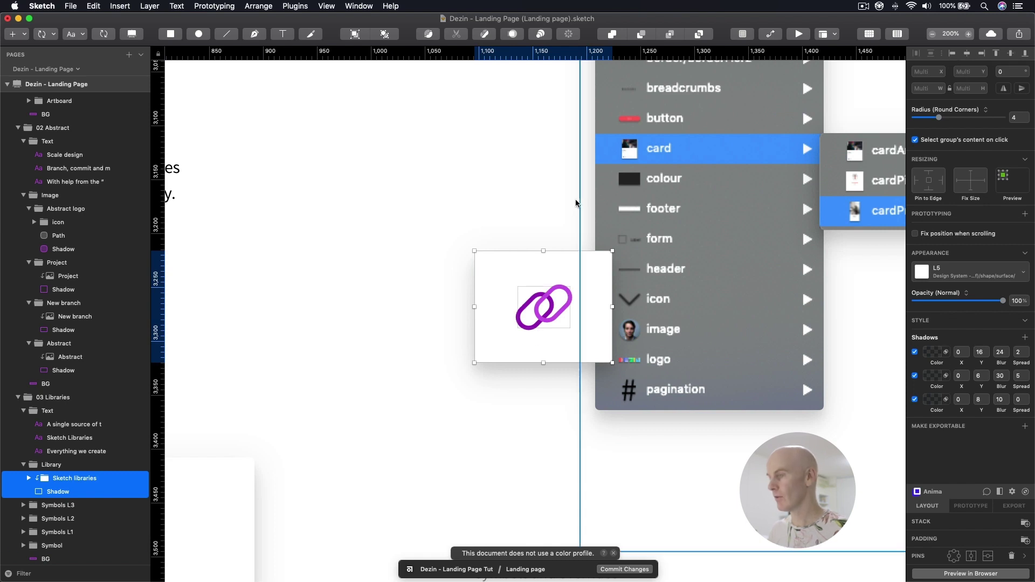
click(500, 206)
key(super+0)
drag(500, 202, 583, 233)
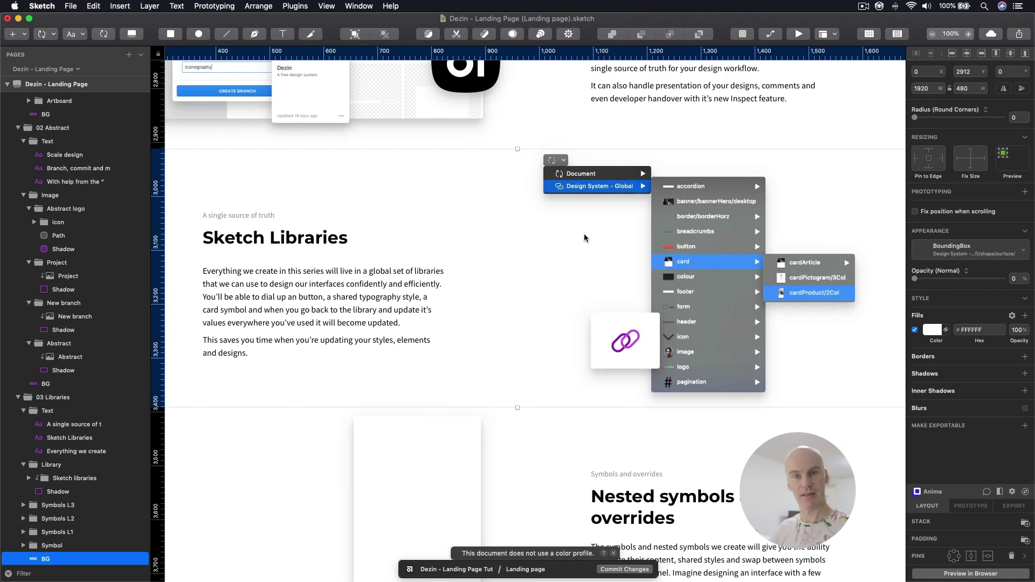
Show the layout grid and move the tall Shadow card in the 04 Symbols section up to Y 3400
key(super+minus)
scroll(584, 234, down, 3)
click(487, 312)
key(super+plus)
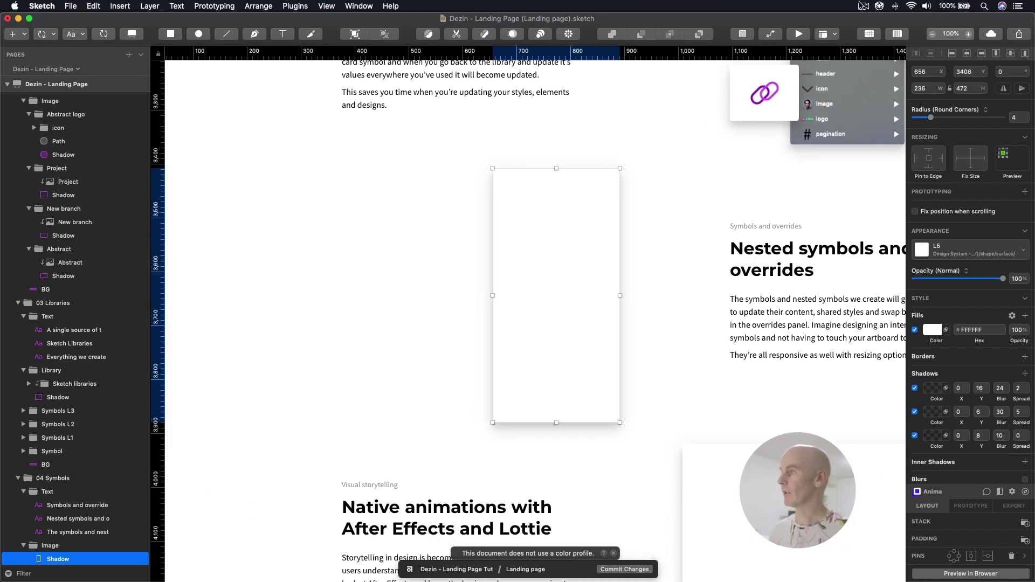
key(ctrl+g)
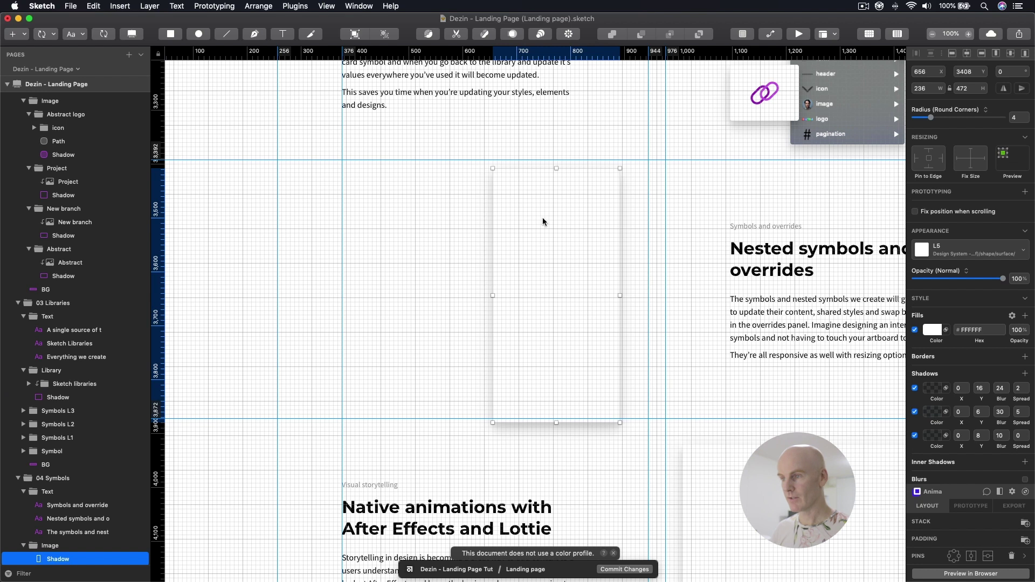
key(Up)
key(Up)
key(Up)
key(Up)
key(Up)
key(Up)
key(Up)
key(Up)
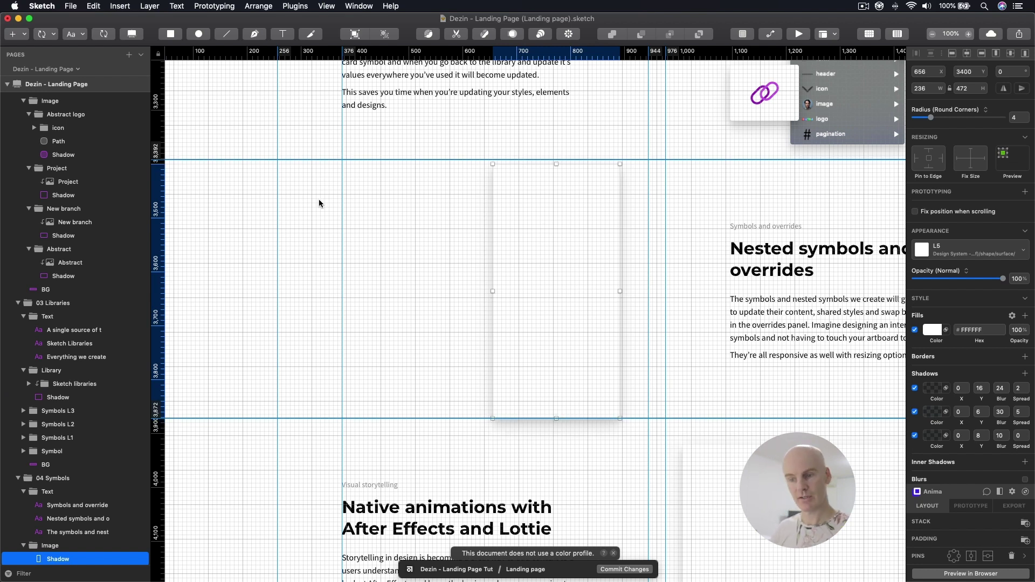
Insert the card/cardProduct/2Col symbol from the Design System - Global library beside the empty white panel shape
click(45, 35)
mouse_move(118, 61)
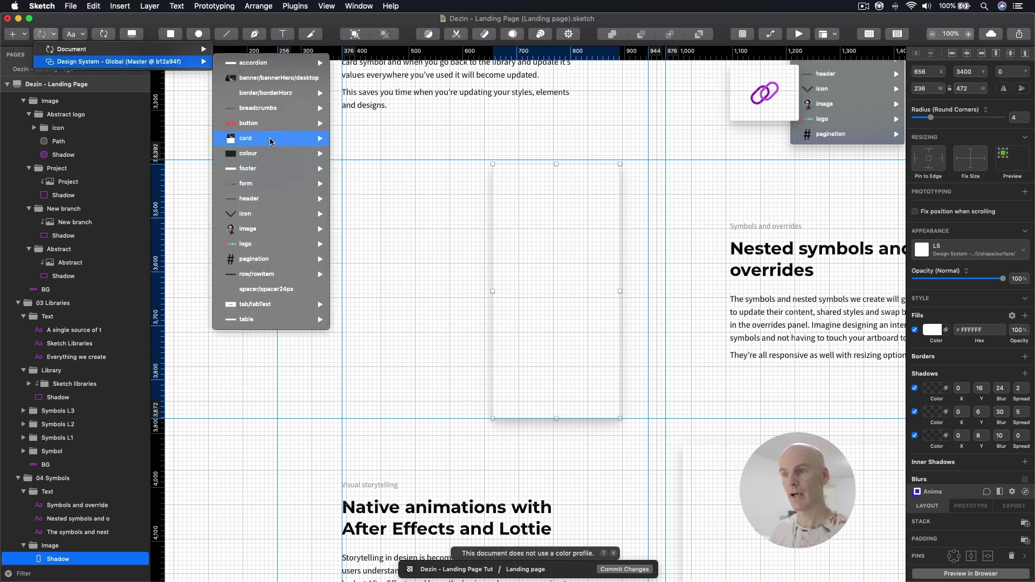
mouse_move(271, 141)
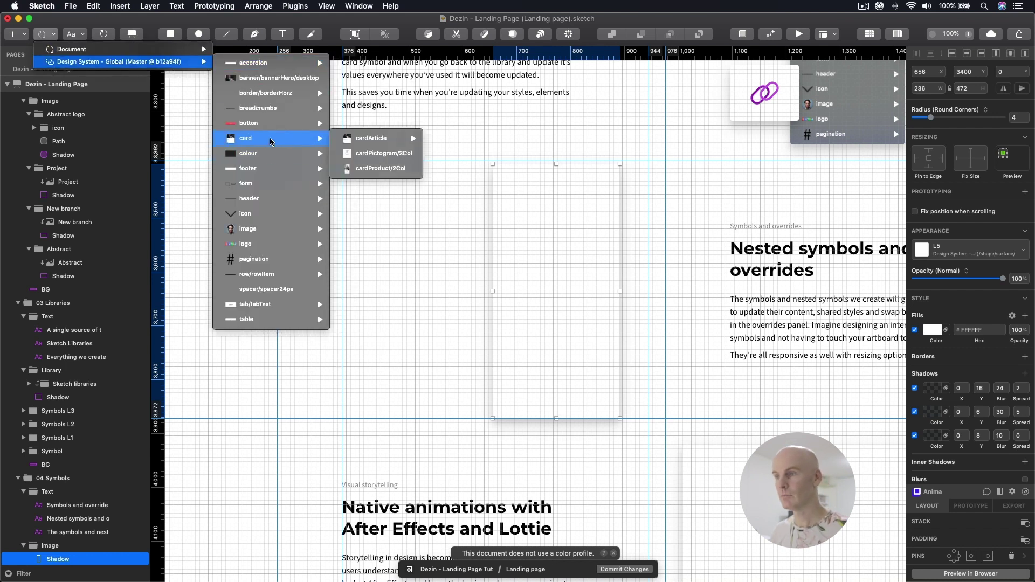
click(373, 171)
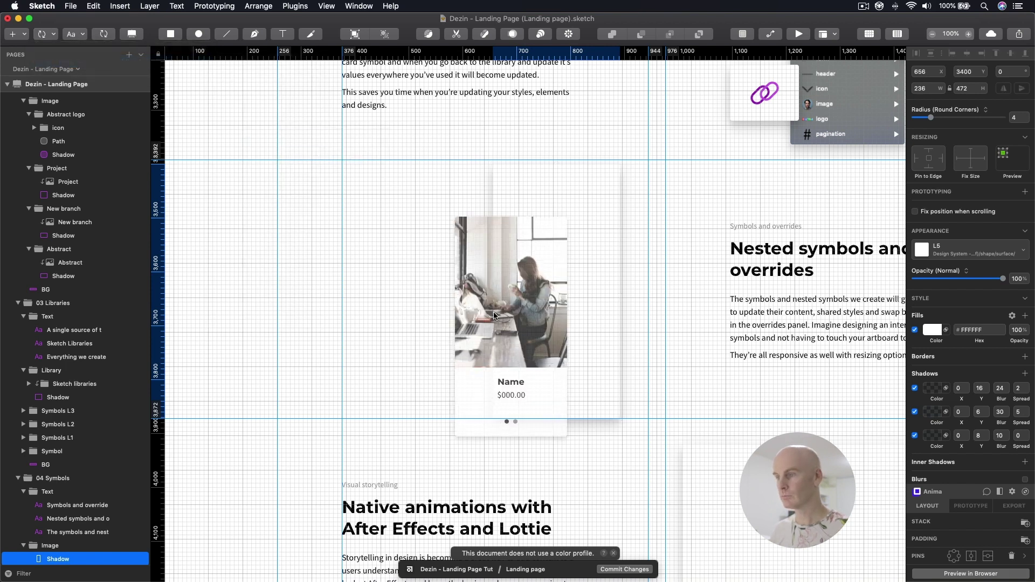
click(424, 297)
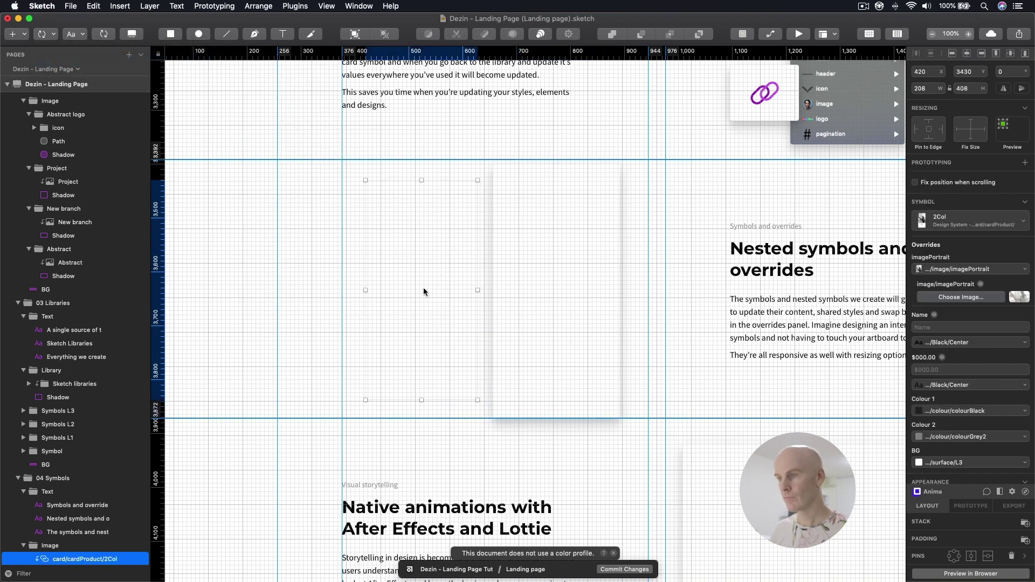
Take the product card out of the masked Image group, widen it to 328 and position it at X 344, Y 3436
scroll(69, 526, down, 3)
drag(70, 502, 65, 482)
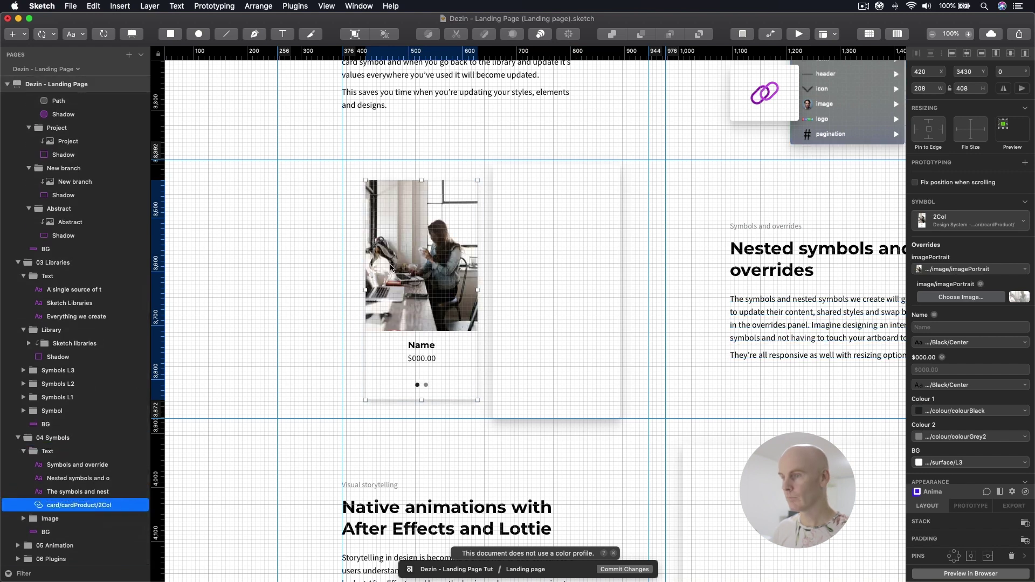
drag(394, 280, 342, 285)
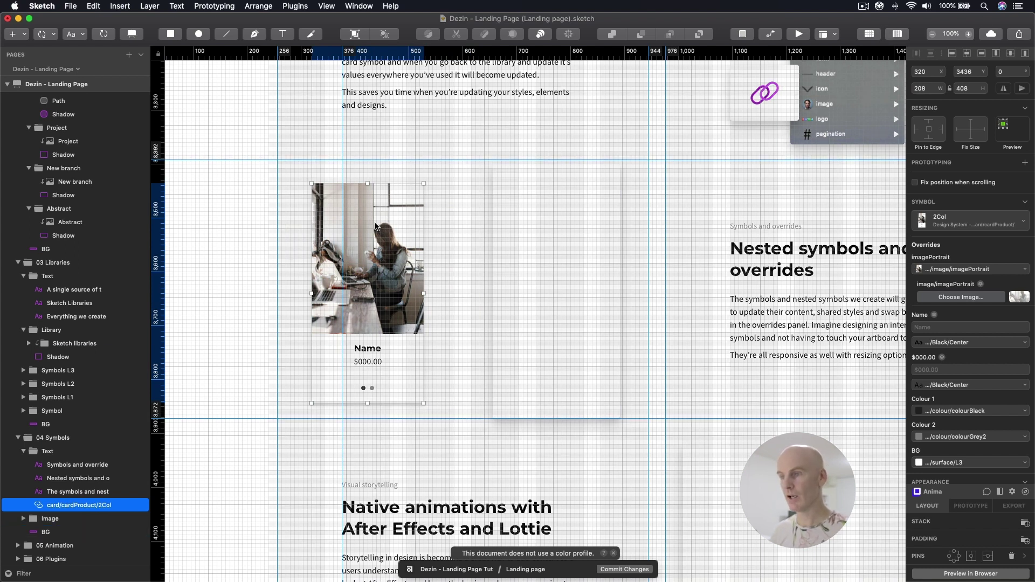
drag(372, 230, 341, 230)
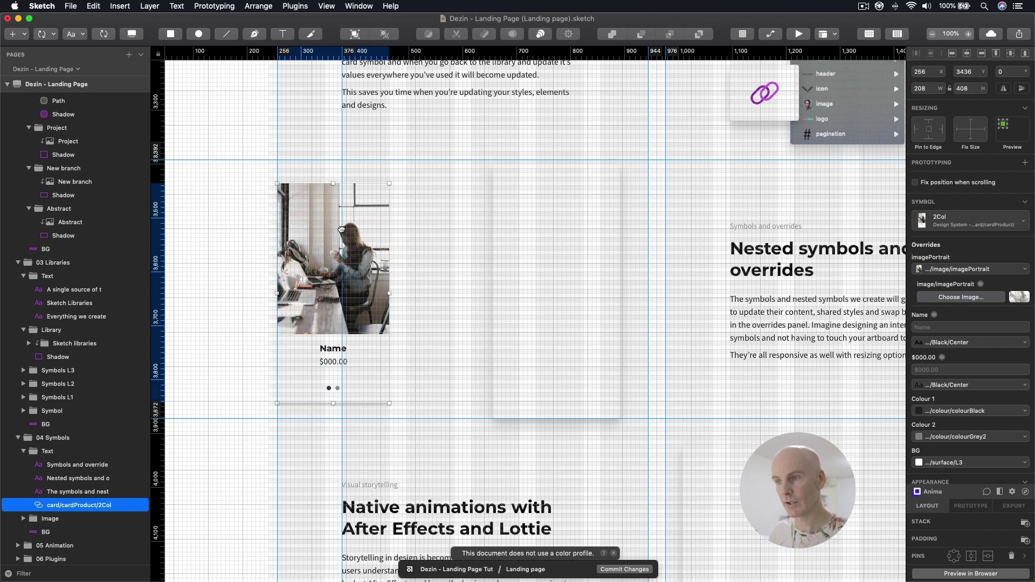
drag(389, 293, 411, 279)
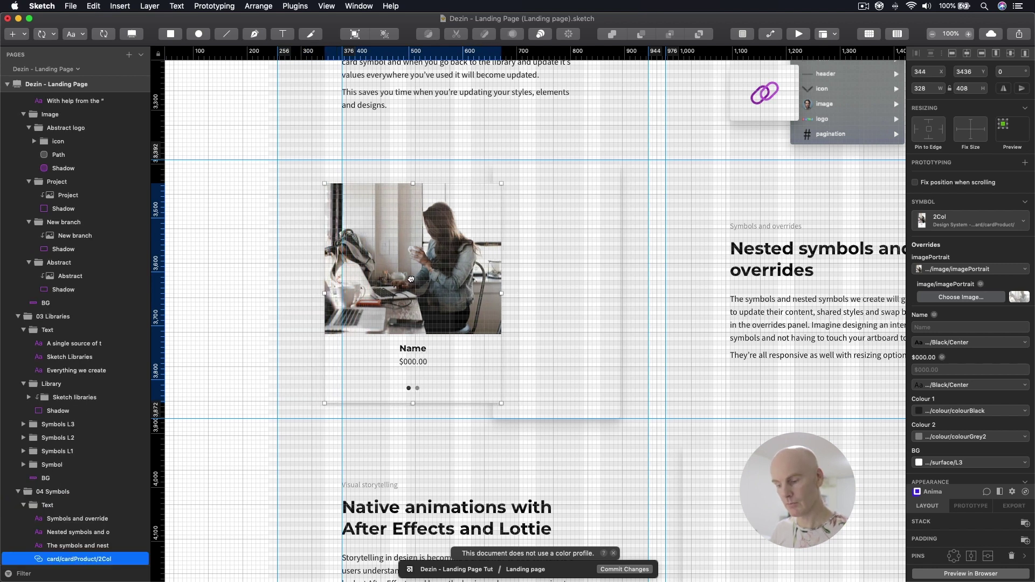
Place the product card layer directly below the Image group in 04 Symbols and nudge the card down to Y 3440
scroll(64, 506, down, 2)
drag(65, 507, 42, 524)
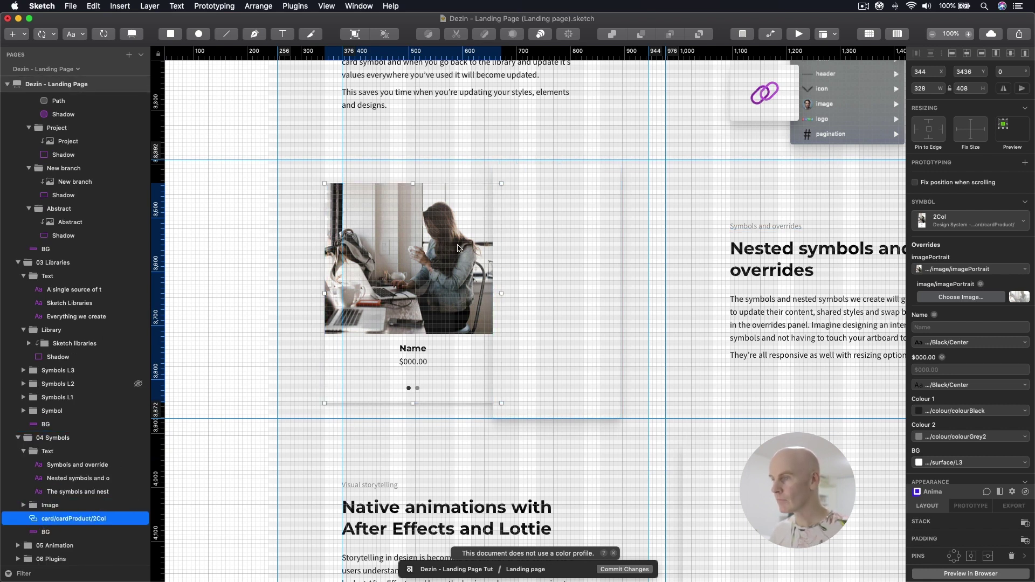
key(Down)
key(Down)
key(Down)
key(Down)
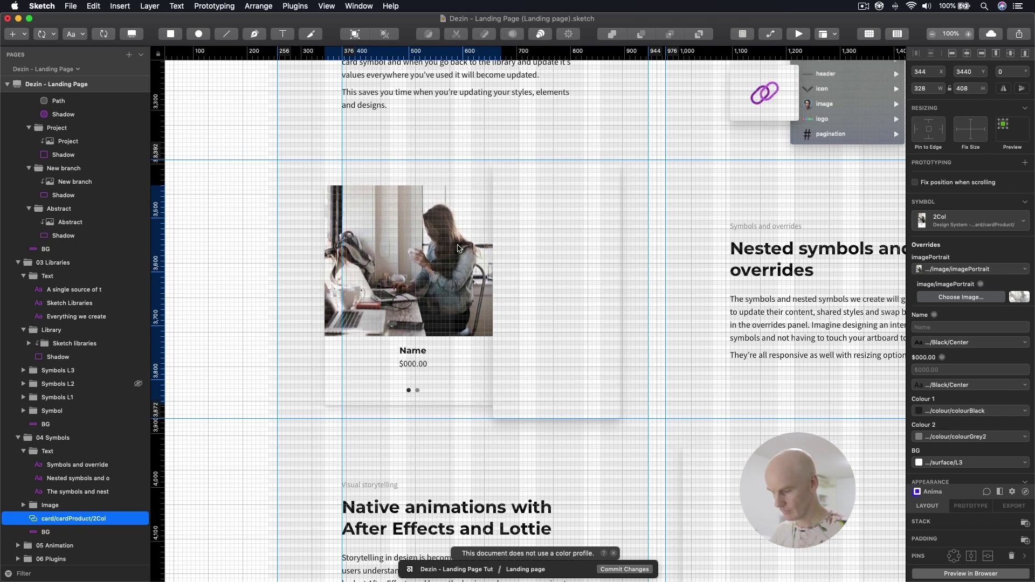
Add Overides panel.png from Finder's 04 Nested symbols folder onto the white panel shape in the 04 Symbols Image group
click(532, 258)
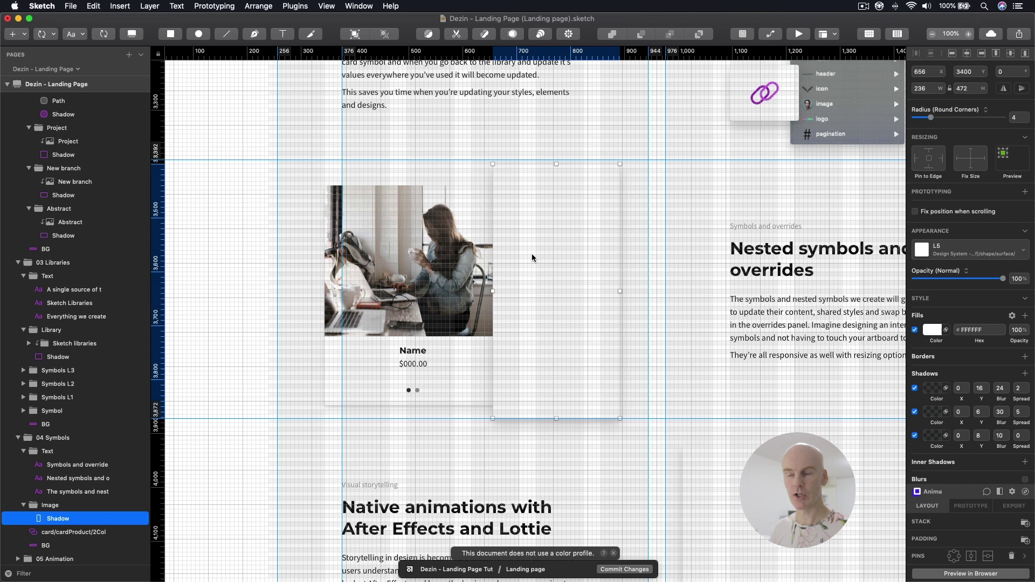
key(super+Tab)
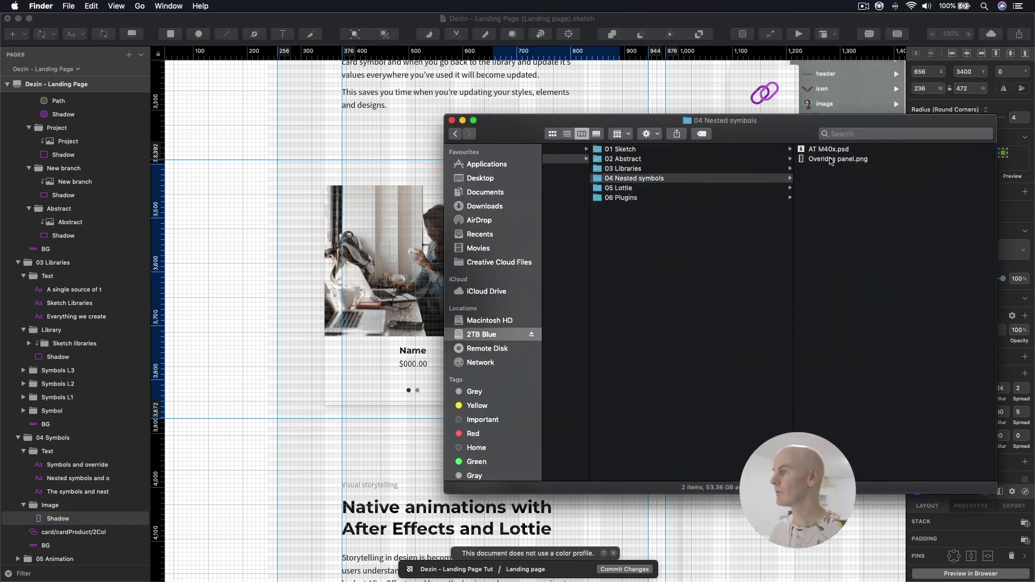
click(835, 159)
mouse_move(716, 162)
mouse_down()
mouse_move(485, 194)
mouse_move(386, 234)
mouse_move(561, 296)
mouse_up()
key(super+Tab)
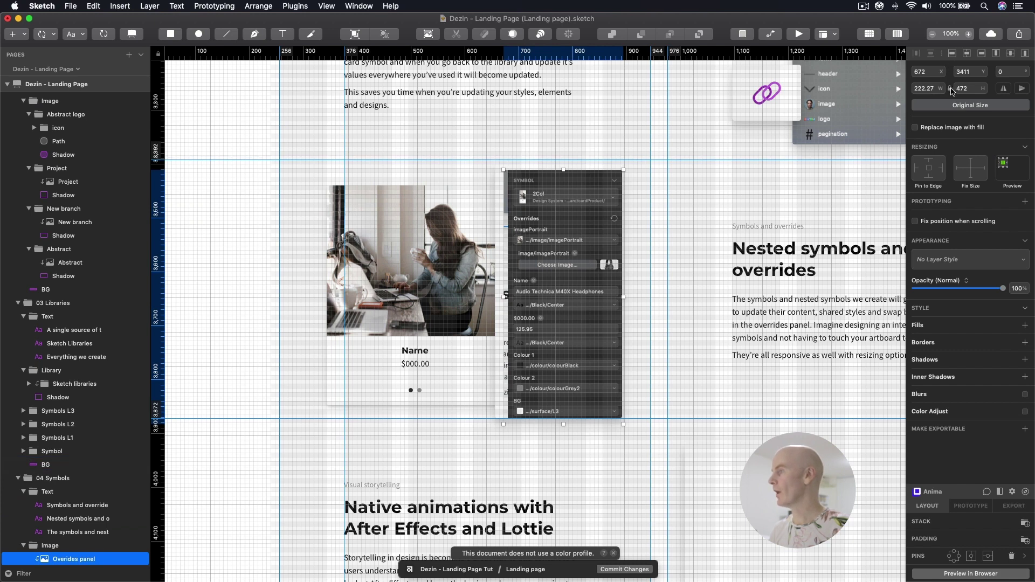
Scale the Overides panel image proportionally to a width of 251
click(923, 89)
text(2)
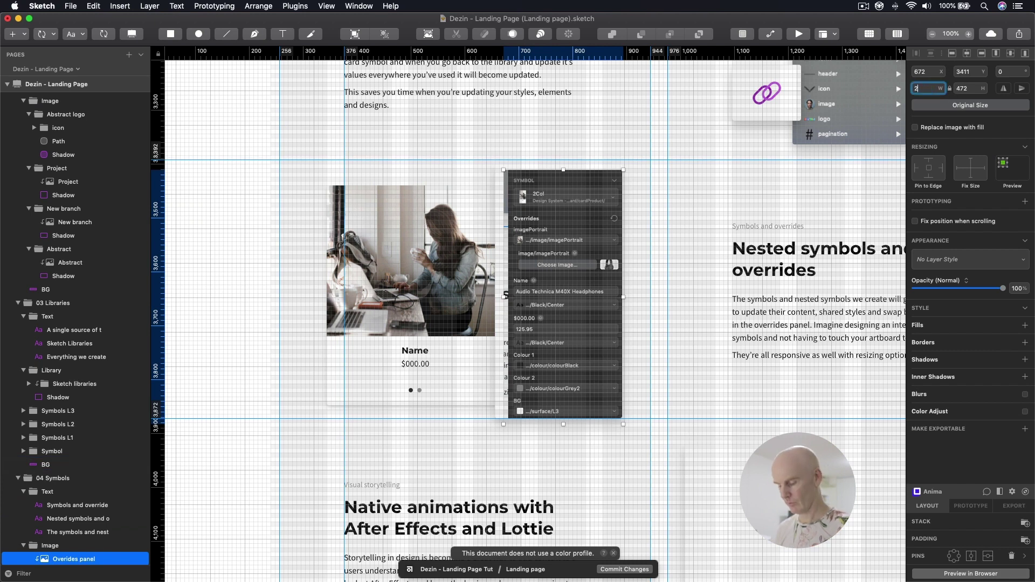
text(51)
key(Return)
Nudge the Overides panel image to X 645, Y 3395 so it fills the white panel shape
key(Left)
key(Left)
key(Left)
key(Left)
key(Left)
key(Left)
key(Left)
key(Left)
key(Left)
key(Left)
key(Left)
key(Left)
key(Left)
key(Left)
key(Left)
key(Left)
key(Left)
key(Left)
key(Left)
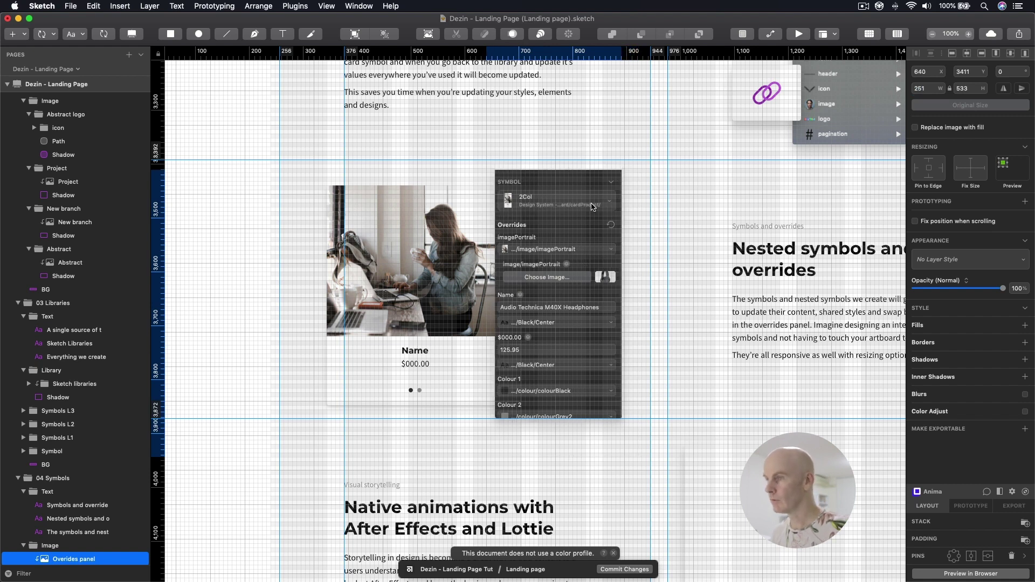
key(Up)
key(Up)
key(Up)
key(Up)
key(Up)
key(Up)
key(Up)
key(Up)
key(Up)
key(Up)
key(Up)
key(Up)
key(Up)
key(Up)
key(Up)
key(Up)
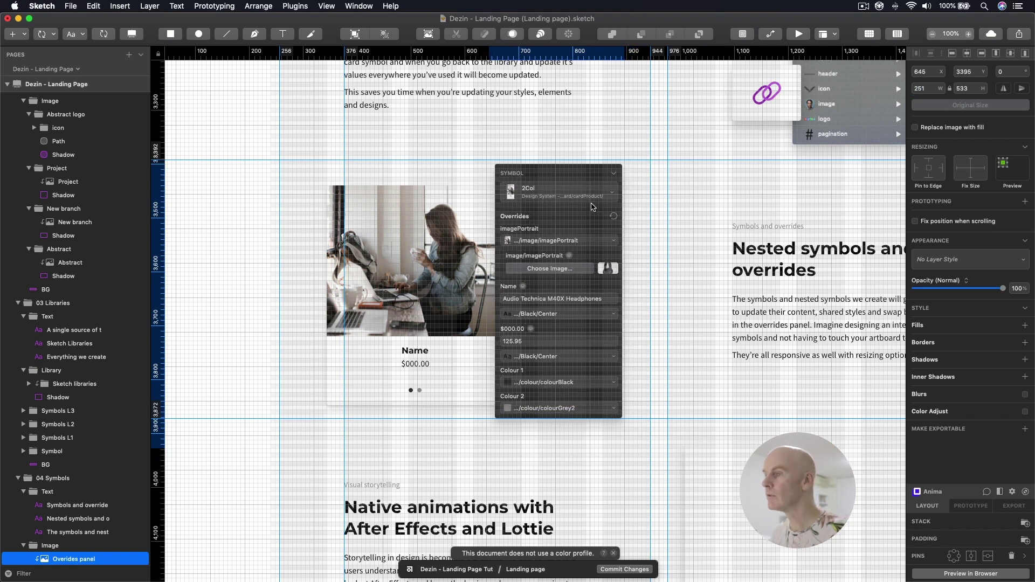
key(Down)
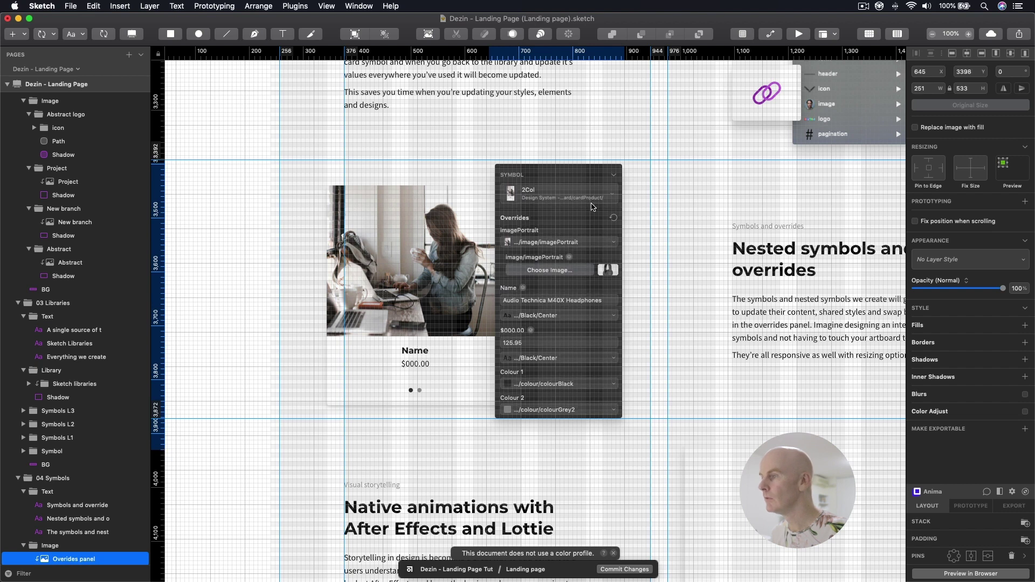
key(Up)
key(Up)
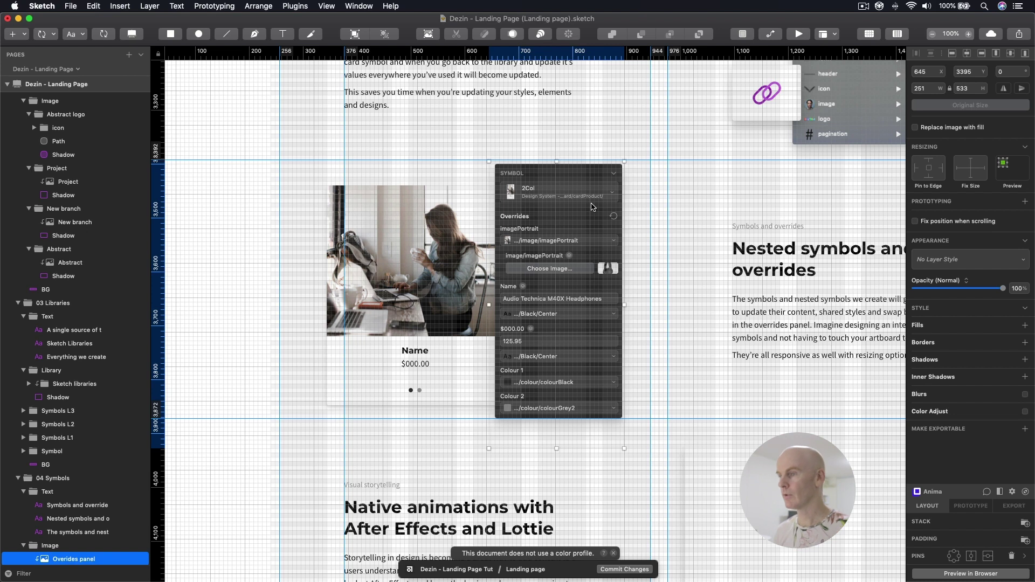
Hide the grid and column layout overlays on the artboard
click(875, 36)
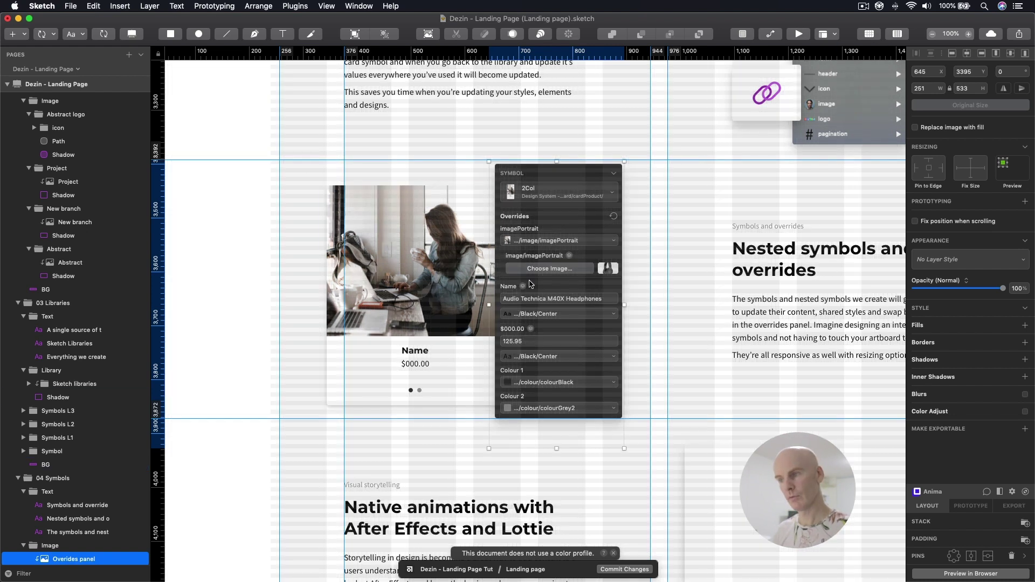
click(898, 35)
Replace the product card's image override with AT M40x.psd from Finder's 04 Nested symbols folder
click(427, 261)
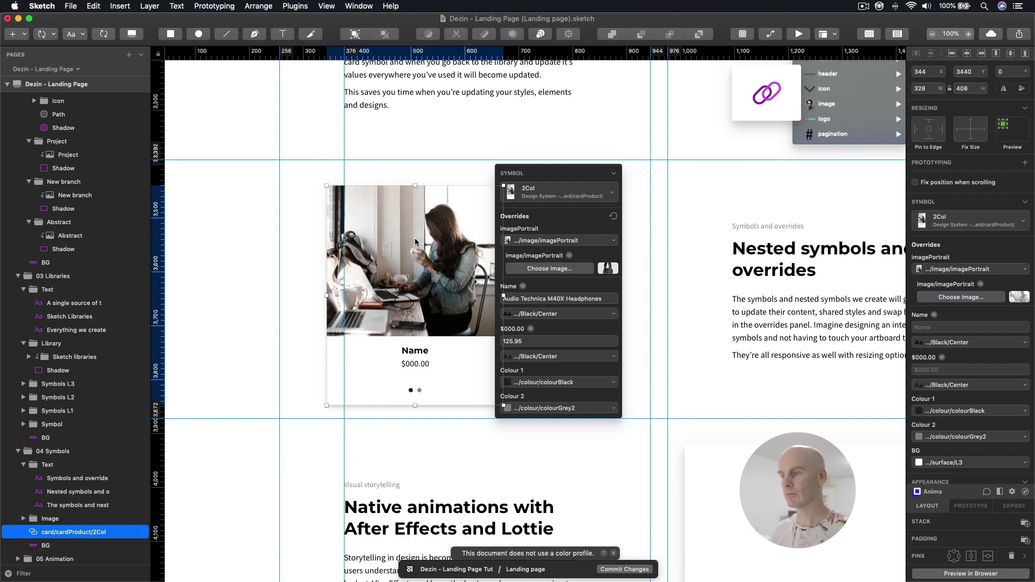
key(super+Tab)
click(696, 149)
mouse_move(695, 152)
mouse_down()
mouse_move(409, 249)
mouse_move(952, 343)
mouse_move(955, 298)
mouse_move(1019, 300)
mouse_up()
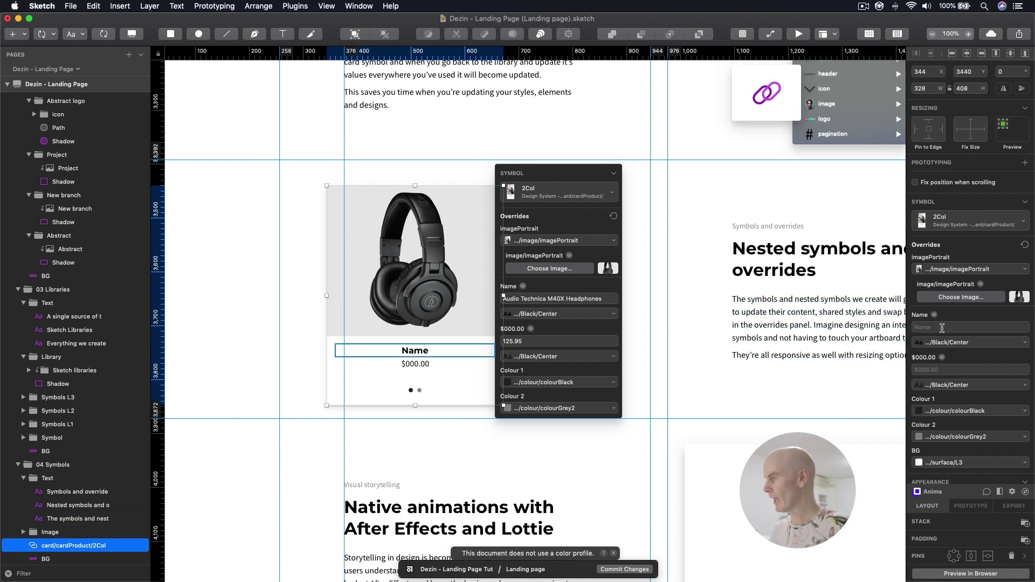
Set the product card's Name override to "Audio Technica M40X Headphones"
click(944, 327)
text(Audio Technica M40X H)
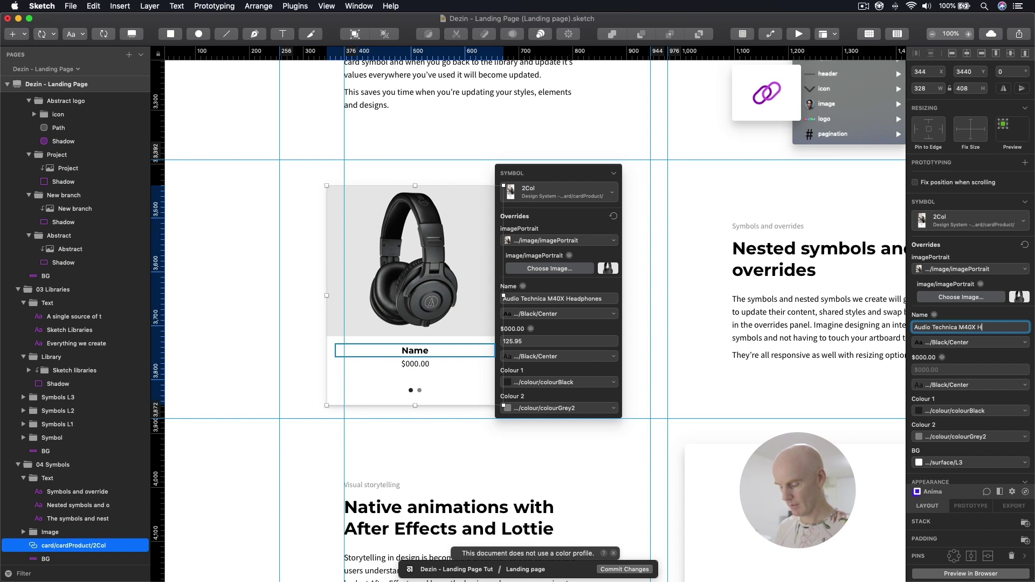
text(s)
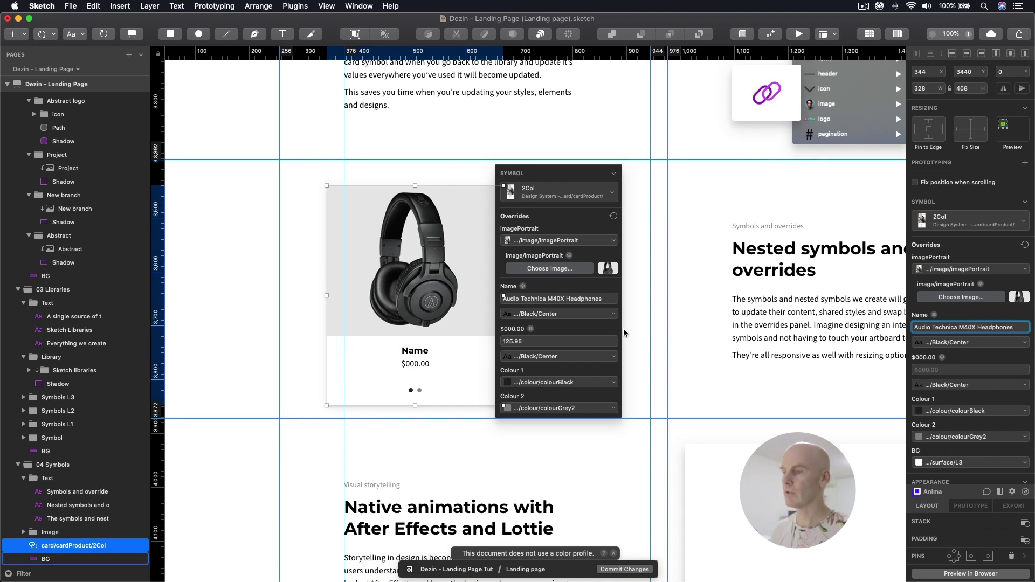
key(Return)
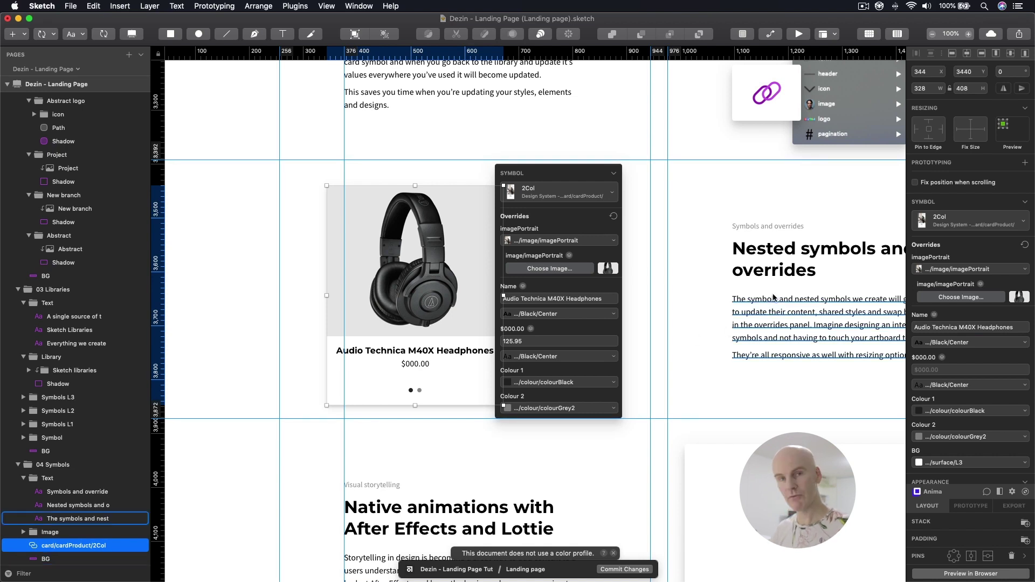
Set the product card's price override to $125.95
click(929, 370)
text($125)
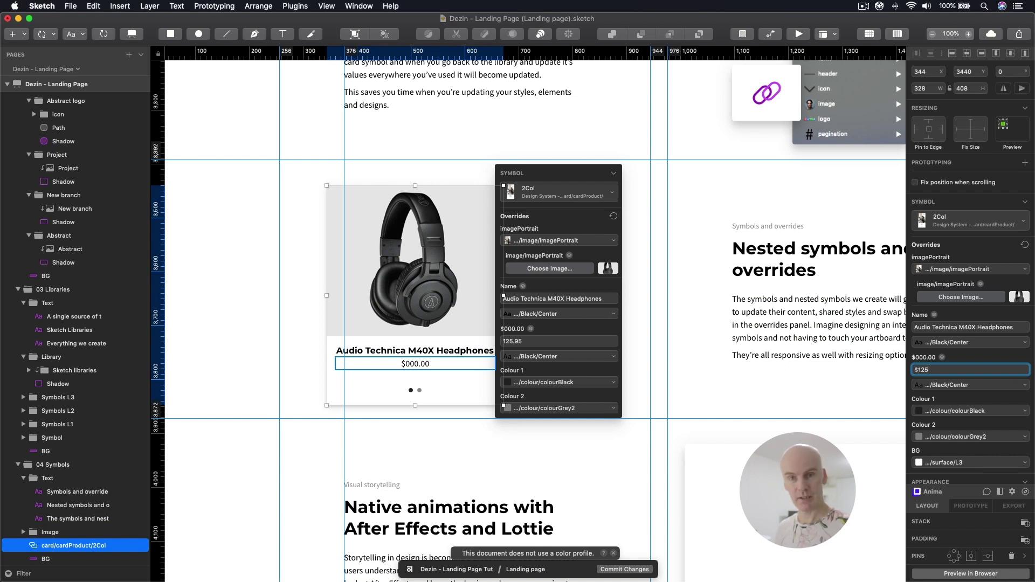
text(.95)
key(Return)
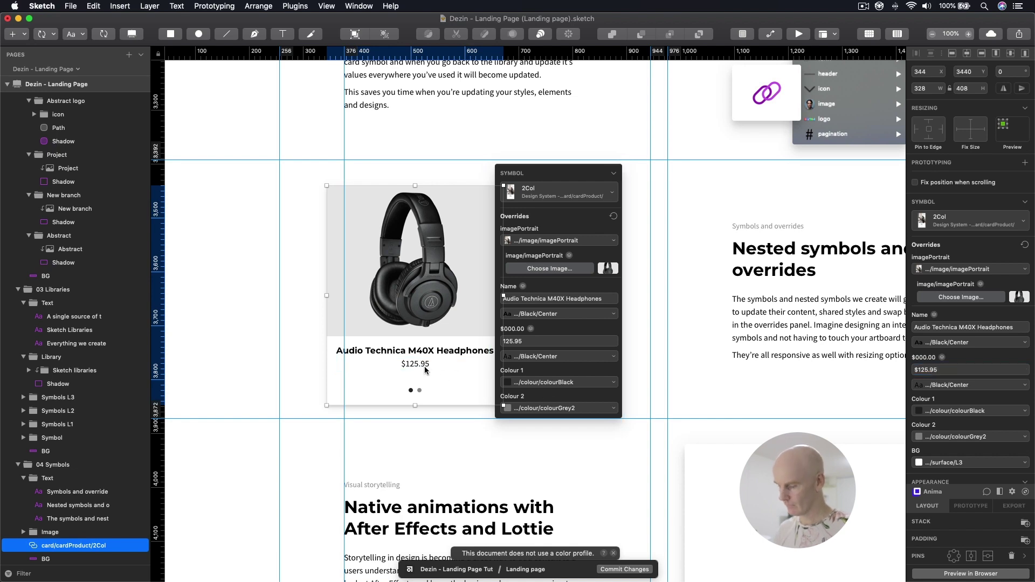
Move the Image group containing the overrides panel up to Y 3396
click(505, 324)
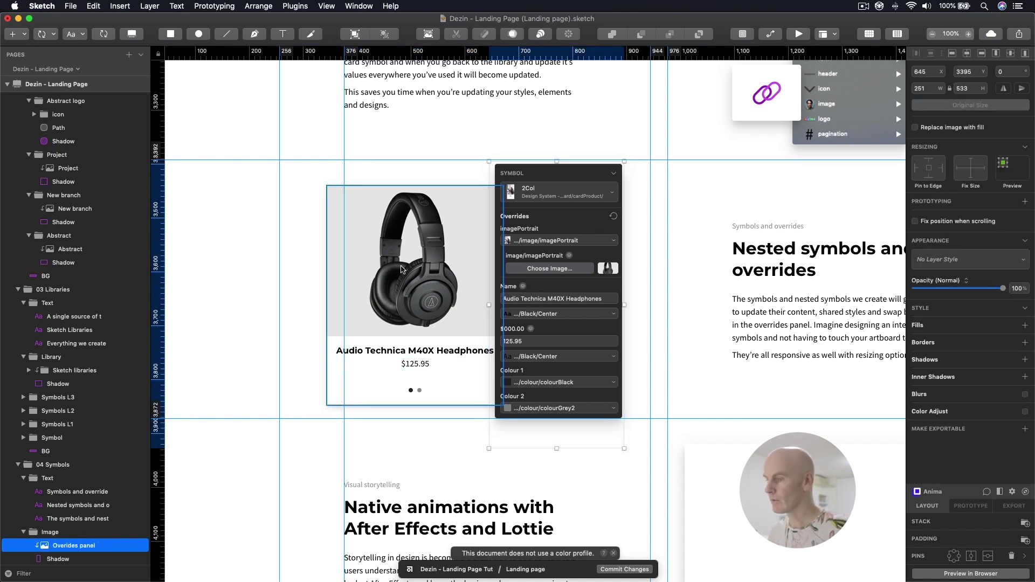
click(61, 531)
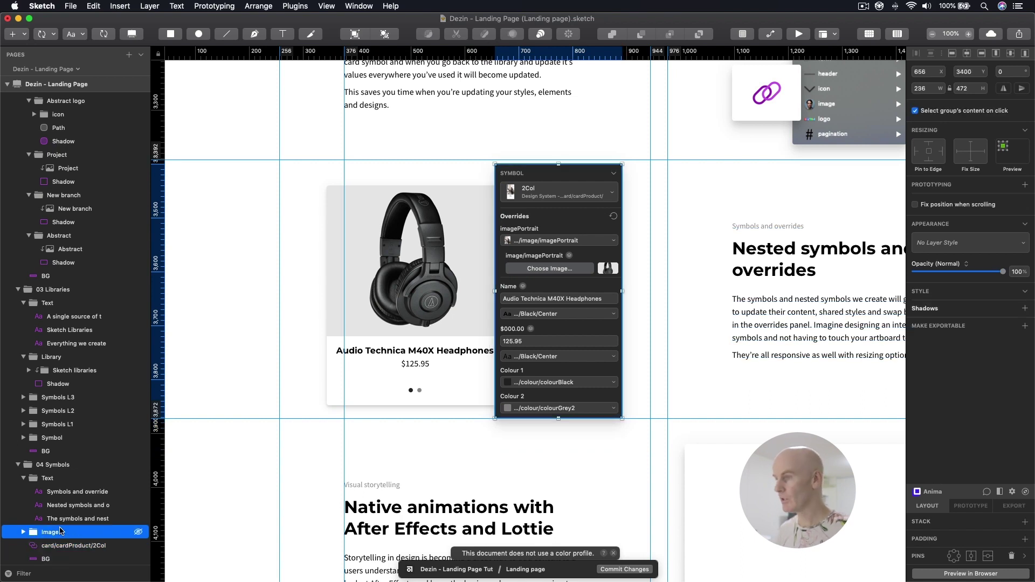
key(Up)
key(Up)
key(Up)
key(Up)
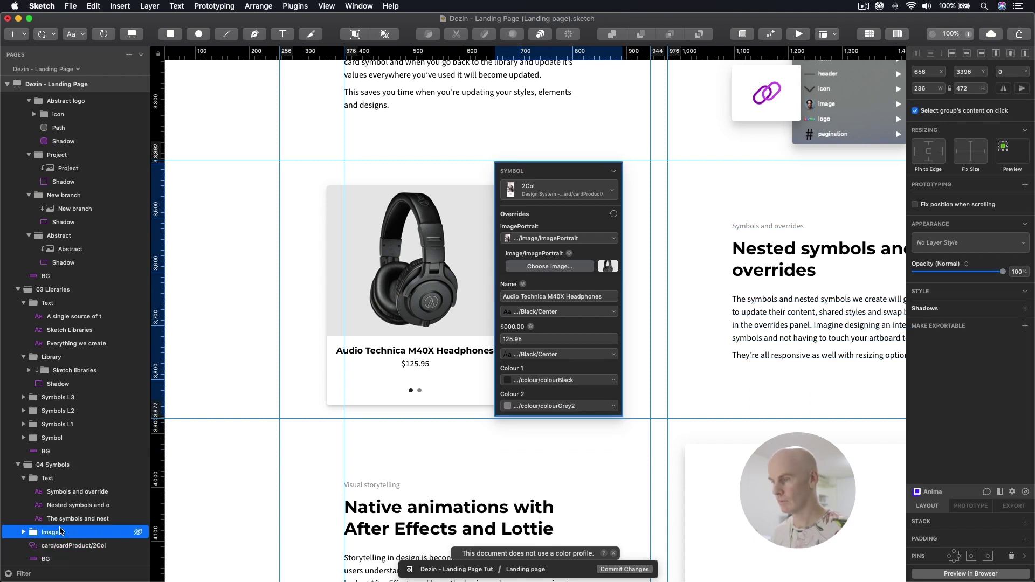
Check how the headphones card and overrides panel composition sits on the page at 50% zoom
click(461, 294)
key(cmd+minus)
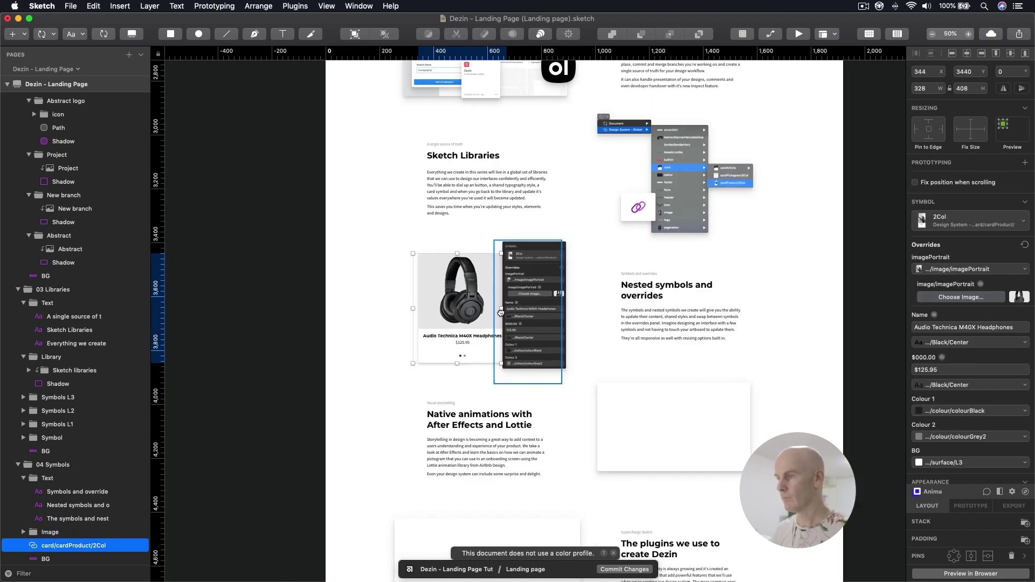
scroll(504, 303, right, 2)
key(Tab)
click(484, 291)
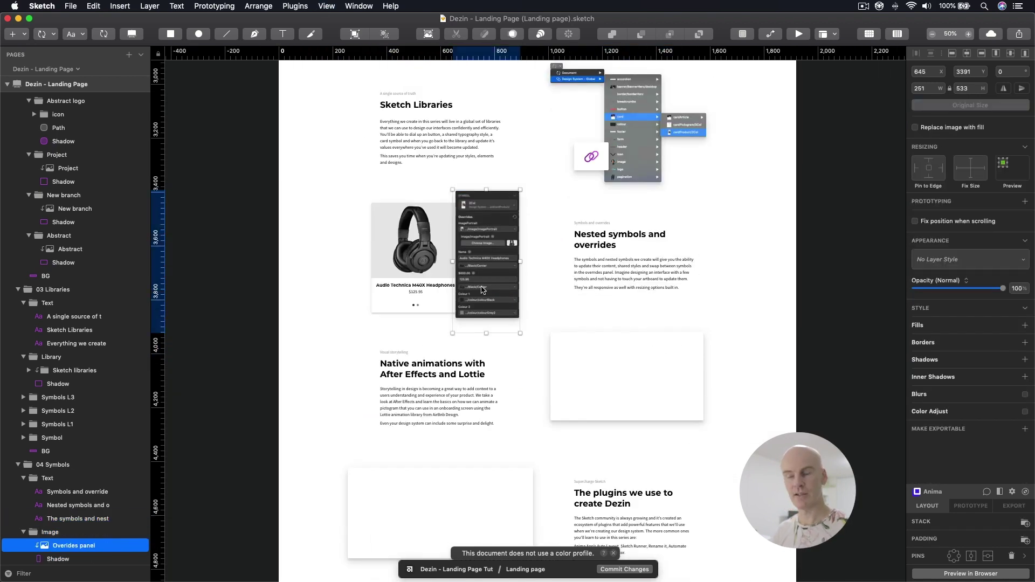
scroll(481, 290, down, 5)
scroll(482, 290, up, 3)
Place AfterFX 1.png from the 05 Lottie folder into the Animation section's Image group, above its Shadow rectangle
click(571, 266)
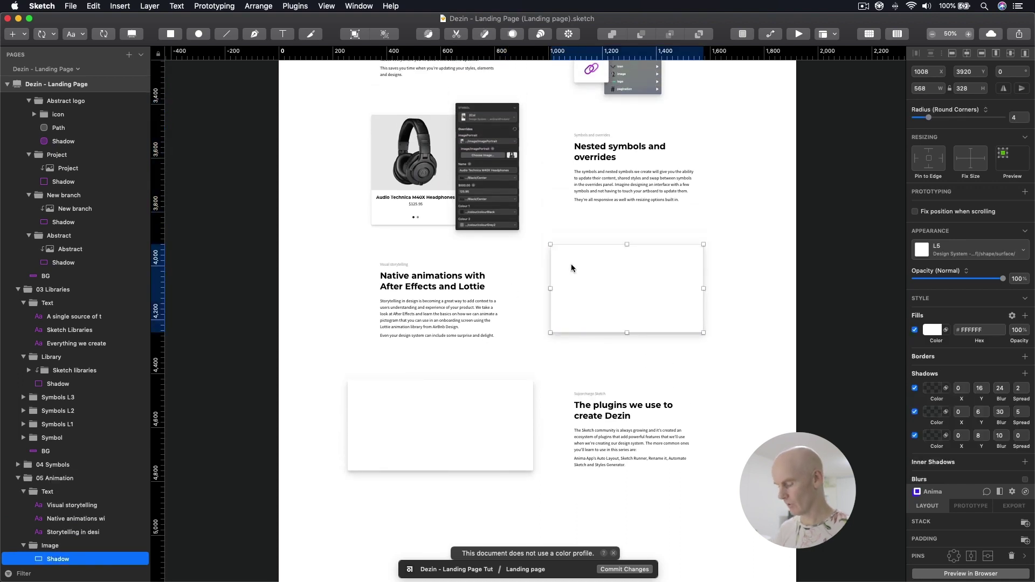
key(ctrl+l)
key(super+plus)
drag(571, 264, 659, 257)
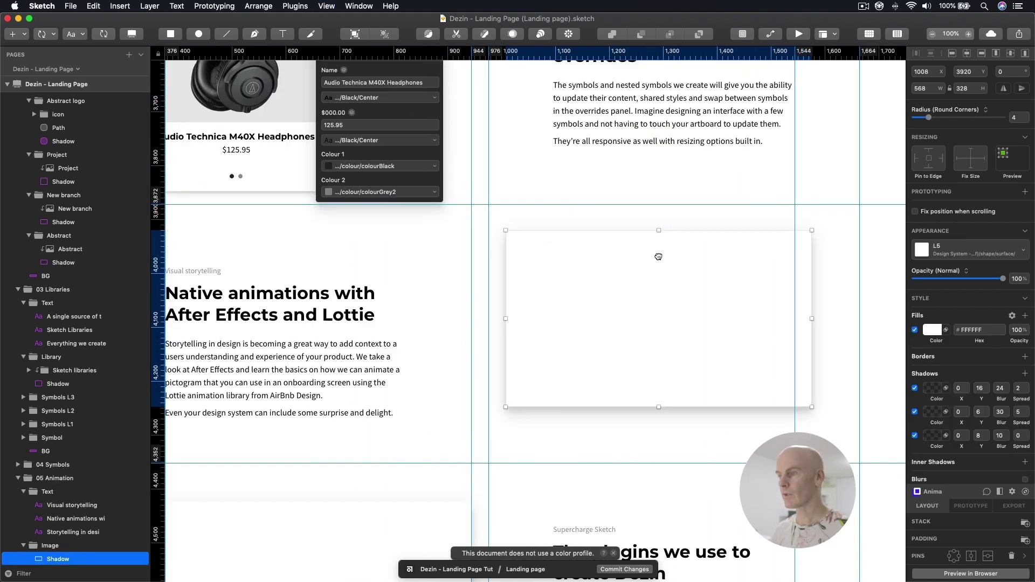
scroll(659, 257, left, 3)
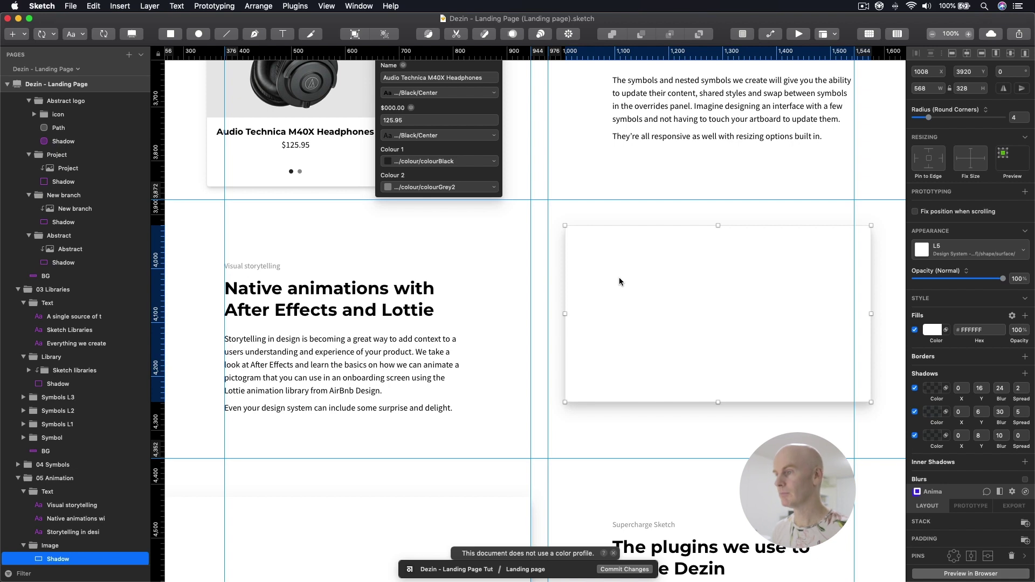
key(super+Tab)
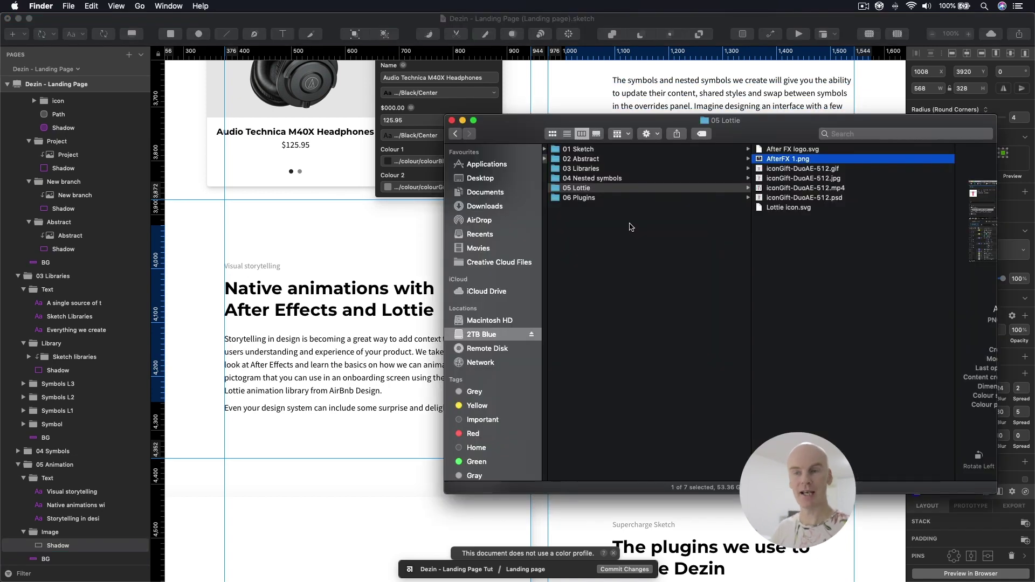
mouse_move(785, 159)
mouse_down()
mouse_move(415, 276)
mouse_move(606, 334)
mouse_move(668, 307)
mouse_up()
key(super+Tab)
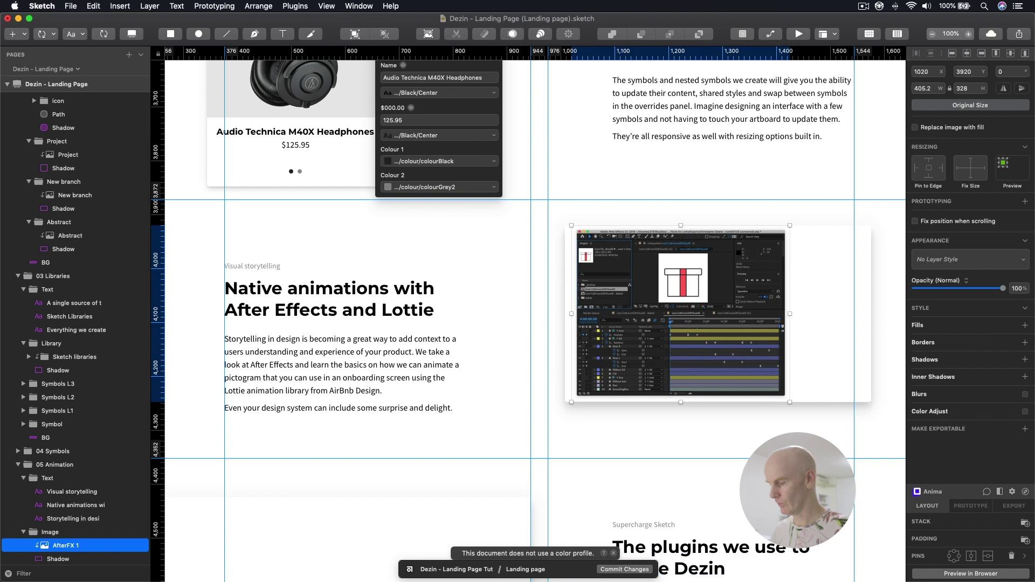
key(super+Tab)
key(super+Tab)
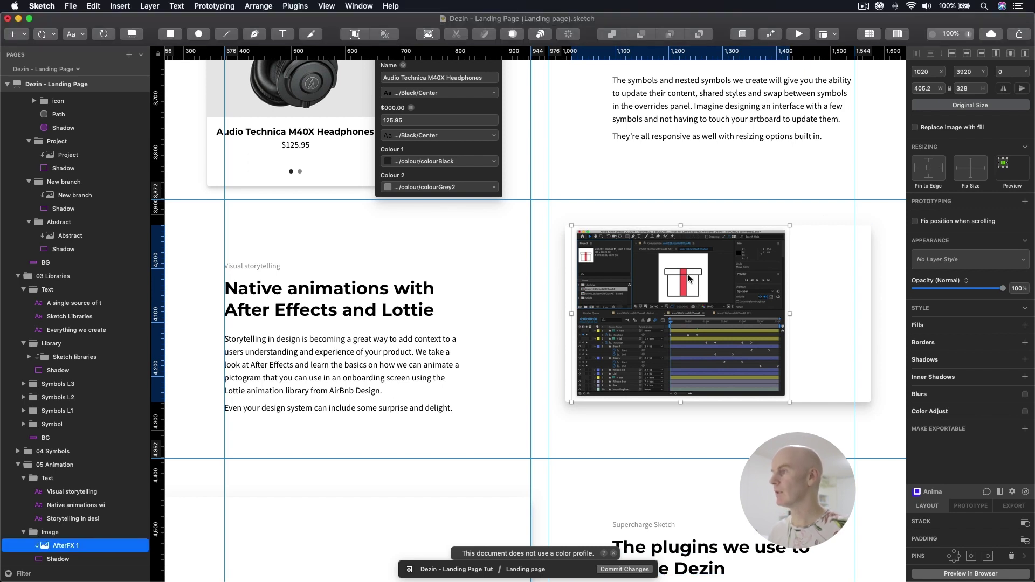
Scale the AfterFX 1 image to 950 wide and position it at X 721, Y 3525 to frame the timeline
click(929, 87)
text(950)
key(Return)
drag(701, 291, 621, 243)
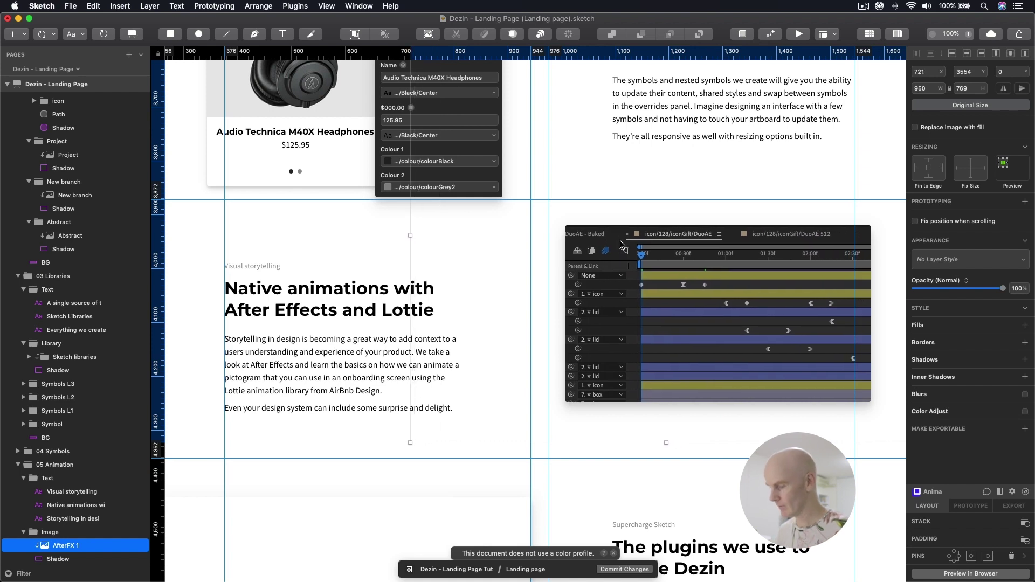
key(shift+Up)
key(shift+Up)
key(shift+Up)
key(Up)
key(Up)
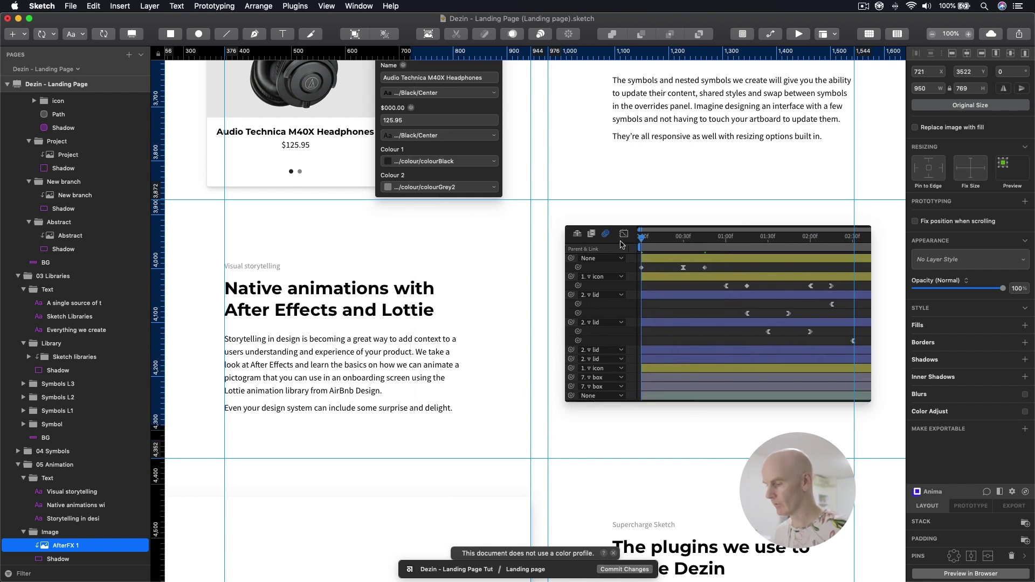
key(Down)
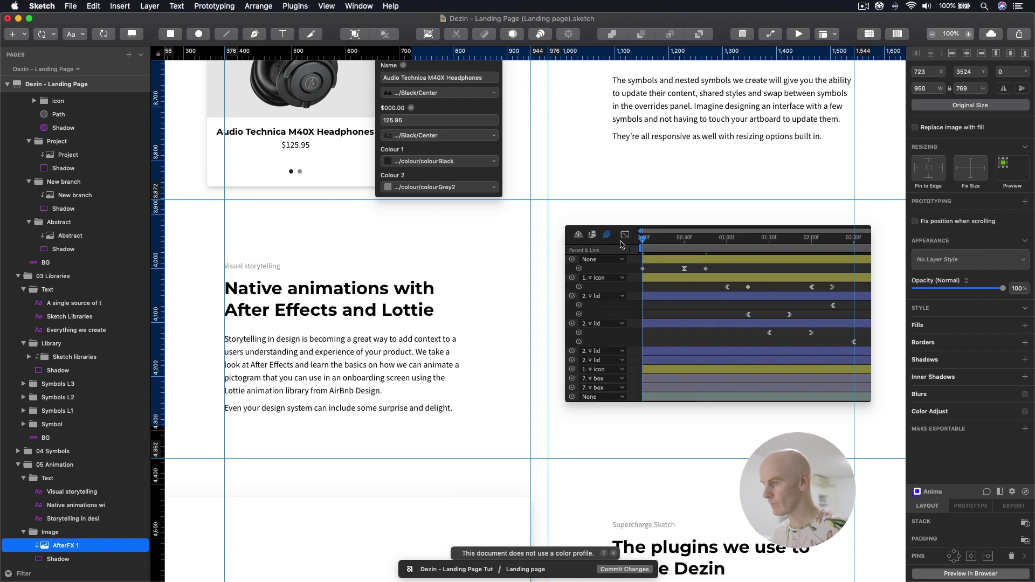
key(Down)
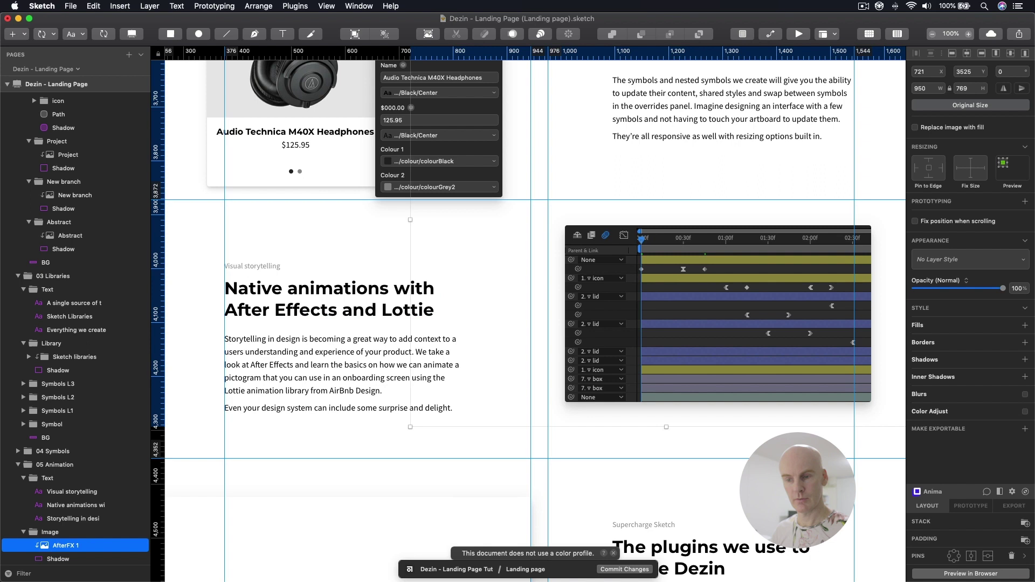
Rename the Animation section's Image group to "AfterFX"
click(64, 532)
double_click(83, 531)
text(AfterFX)
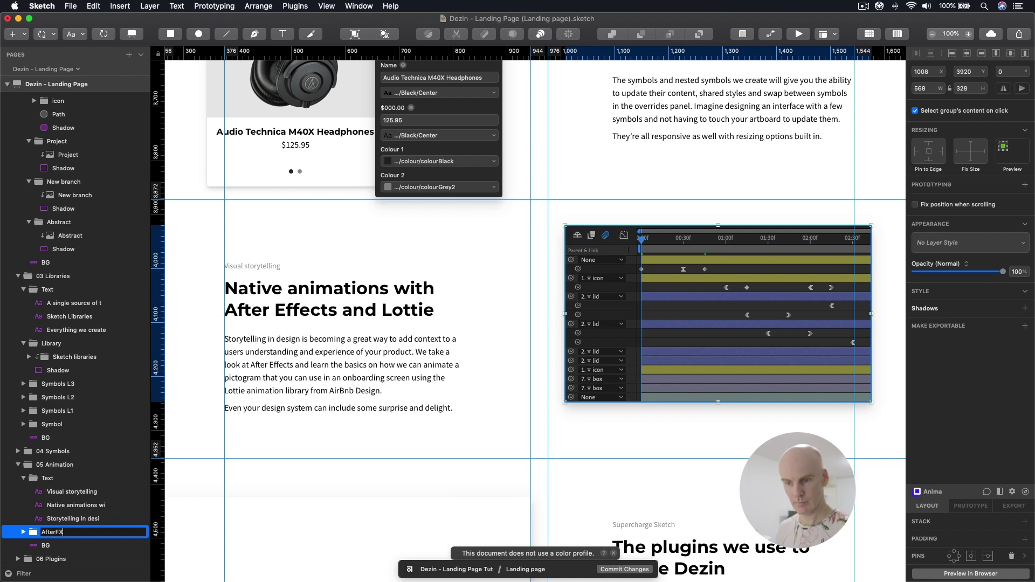
key(Return)
Duplicate the AfterFX group and name the upper copy "Lottie"
key(super+v)
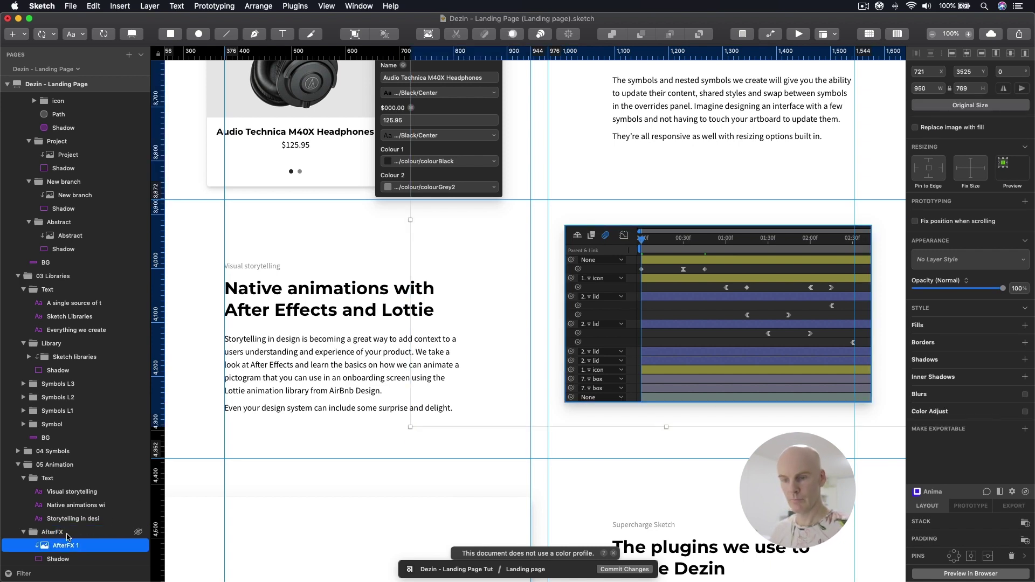
click(66, 533)
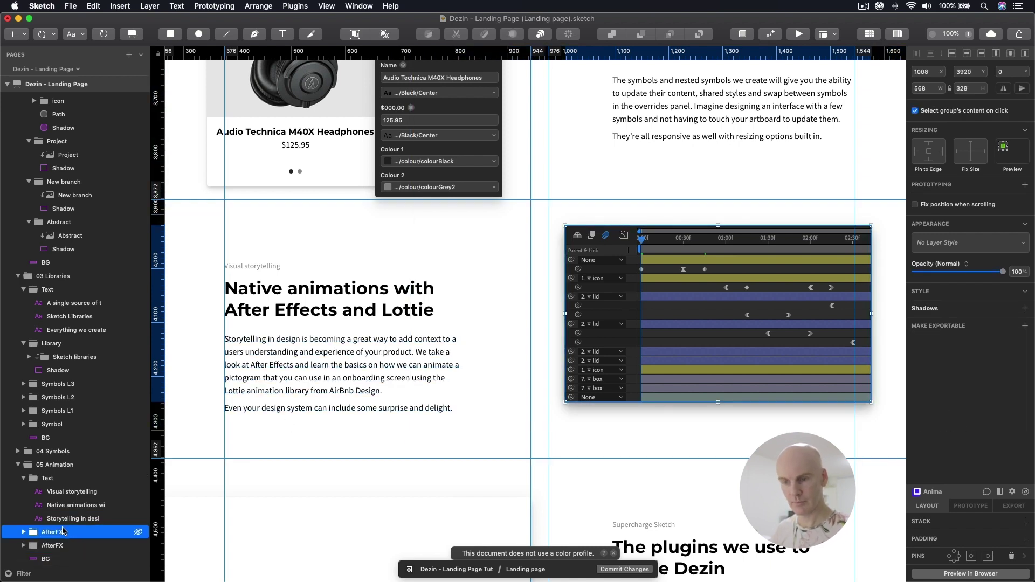
double_click(95, 533)
text(Lotti)
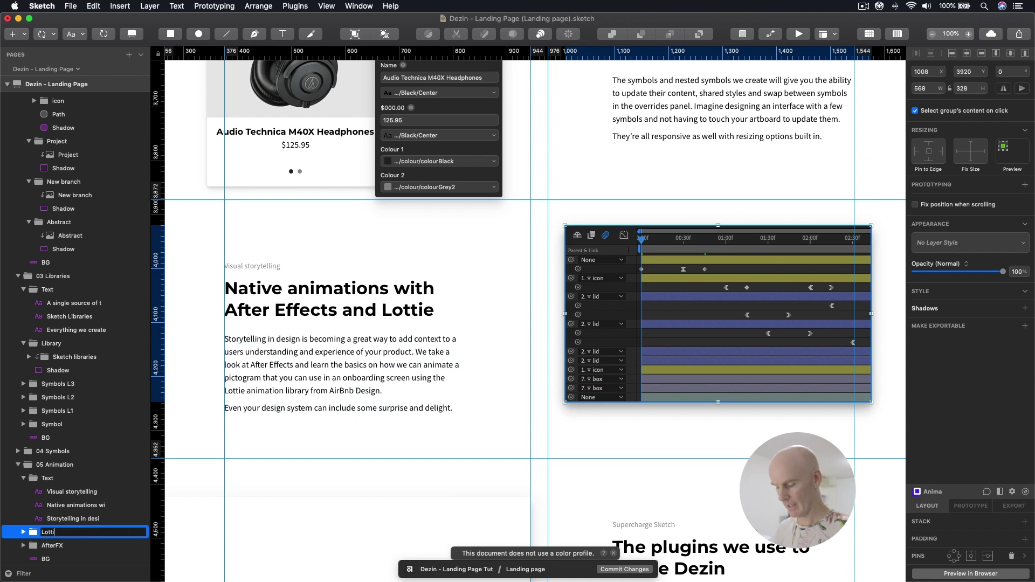
text(e)
key(Return)
Delete the AfterFX 1 image from the Lottie group, leaving only its Shadow rectangle
click(21, 534)
click(54, 546)
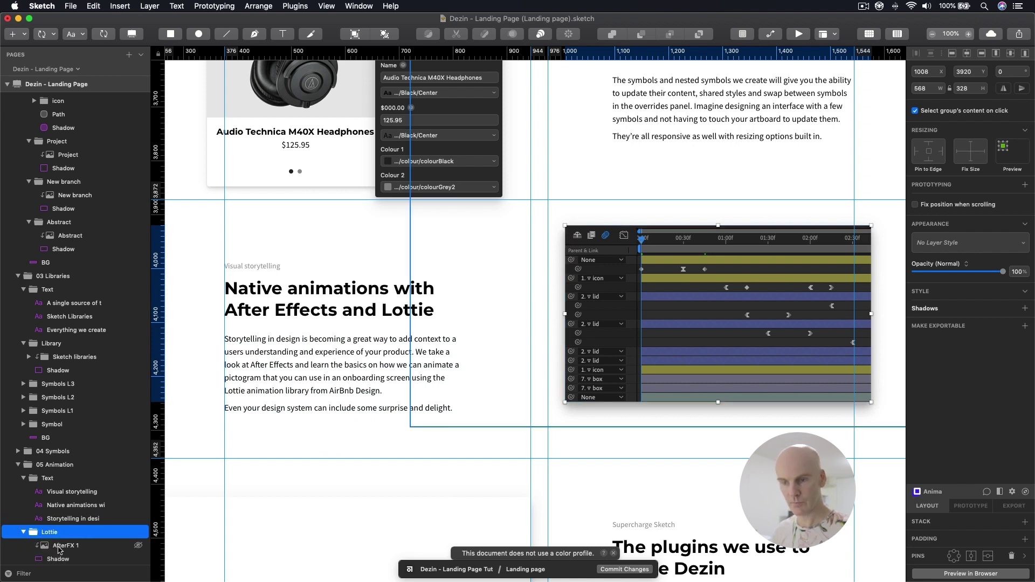
scroll(65, 539, down, 1)
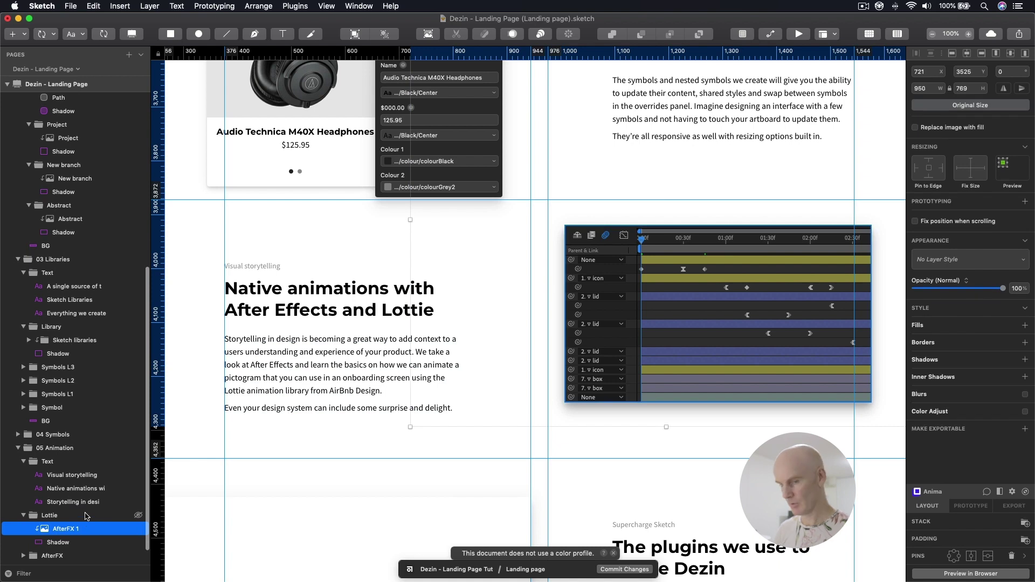
key(BackSpace)
Move the Lottie group right to X 1088
click(78, 518)
key(shift+Right)
key(shift+Right)
key(shift+Right)
key(shift+Right)
key(shift+Right)
key(shift+Right)
key(shift+Right)
key(shift+Right)
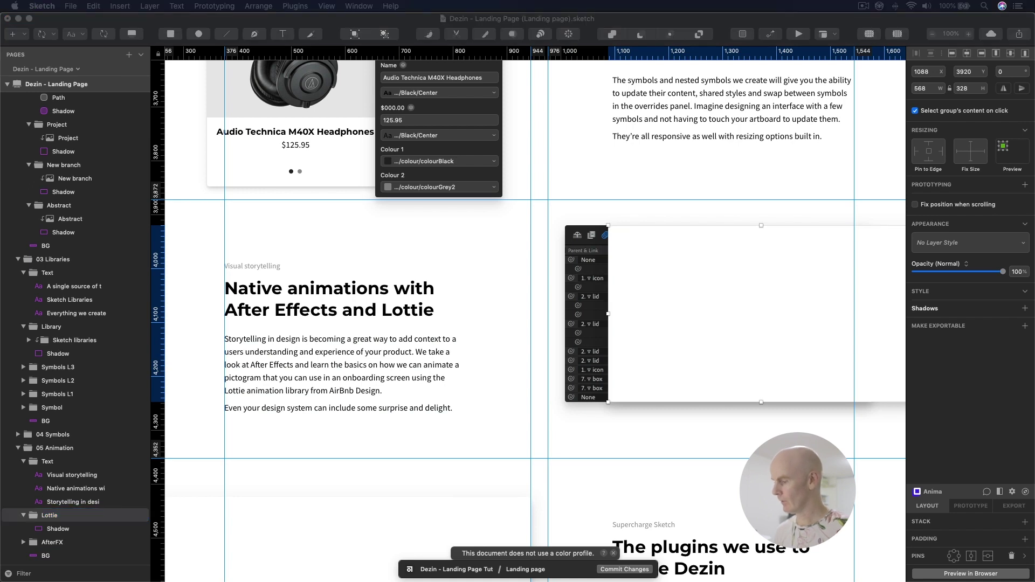
Resize the Shadow rectangle in the Lottie group to 256 by 256
click(717, 294)
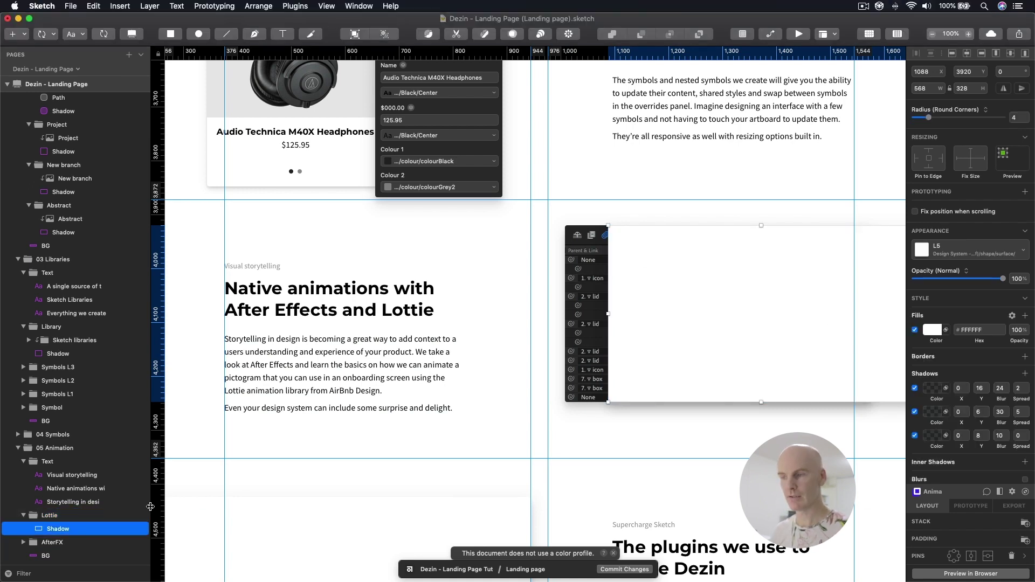
click(931, 89)
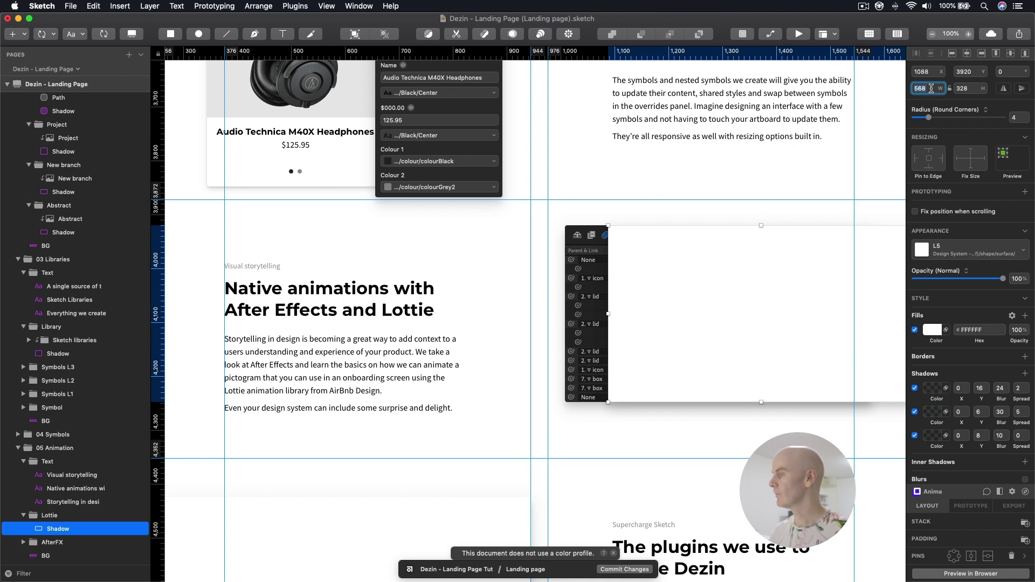
text(256)
key(Tab)
text(256)
key(Return)
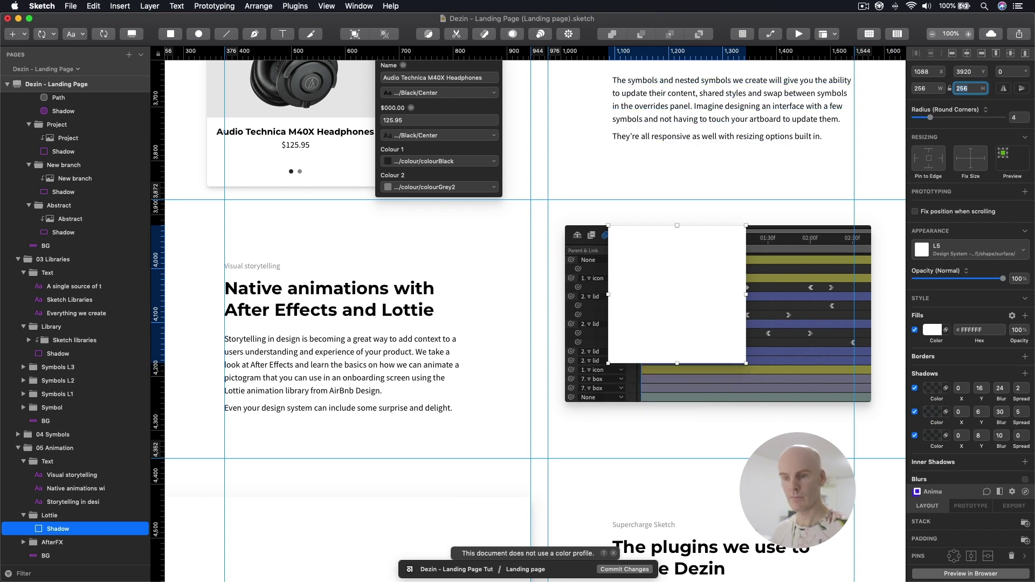
Show the grid over the landing page artboard
click(736, 241)
double_click(736, 241)
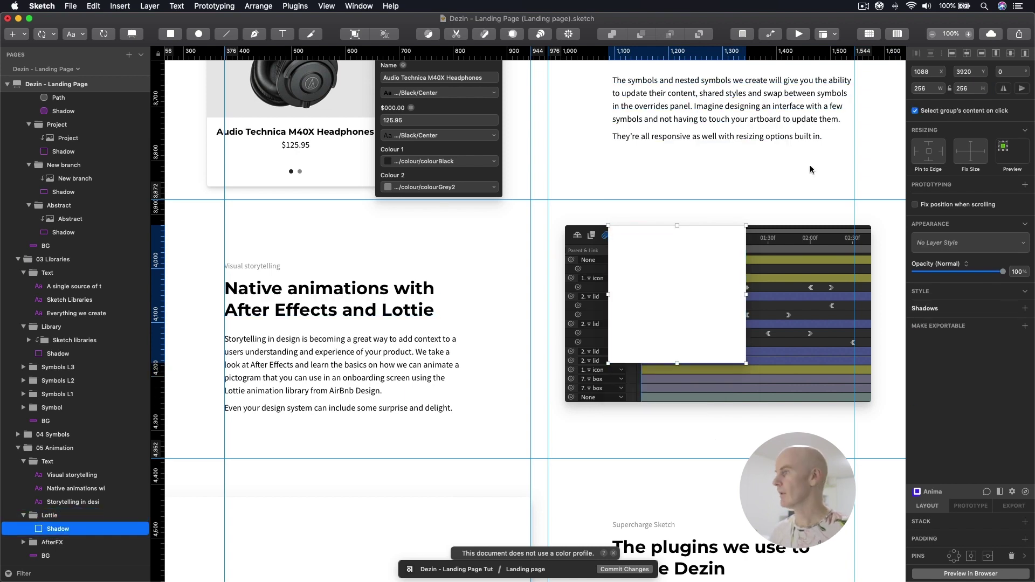
key(ctrl+g)
scroll(651, 233, right, 2)
scroll(652, 232, right, 5)
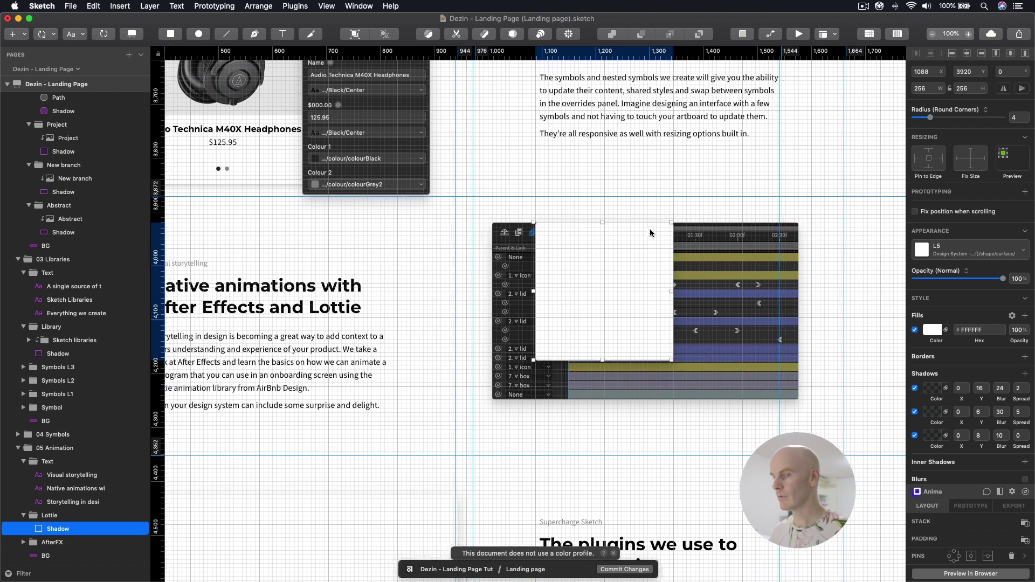
Move the Lottie group to X 1376, Y 3960 so it overlaps the right edge of the timeline image
click(68, 516)
key(shift+Right)
key(shift+Right)
key(shift+Right)
key(shift+Right)
key(shift+Right)
key(shift+Right)
key(shift+Right)
key(shift+Right)
key(shift+Right)
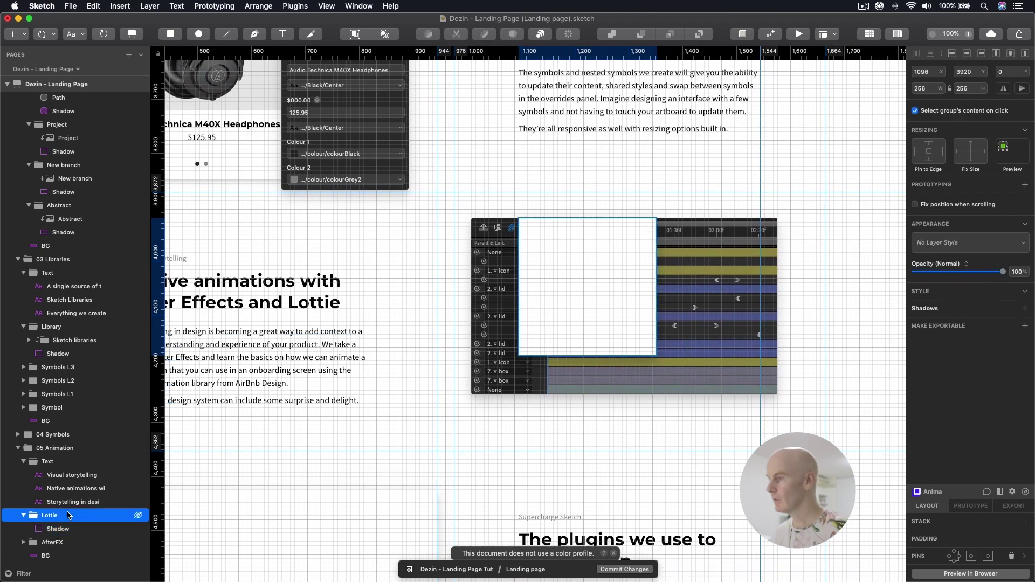
key(shift+Right)
key(shift+Right)
key(shift+Right)
key(shift+Right)
key(shift+Right)
key(shift+Right)
key(shift+Right)
key(shift+Right)
key(shift+Right)
key(shift+Right)
key(shift+Right)
key(shift+Right)
key(shift+Right)
key(shift+Right)
key(shift+Right)
key(shift+Right)
key(shift+Right)
key(shift+Right)
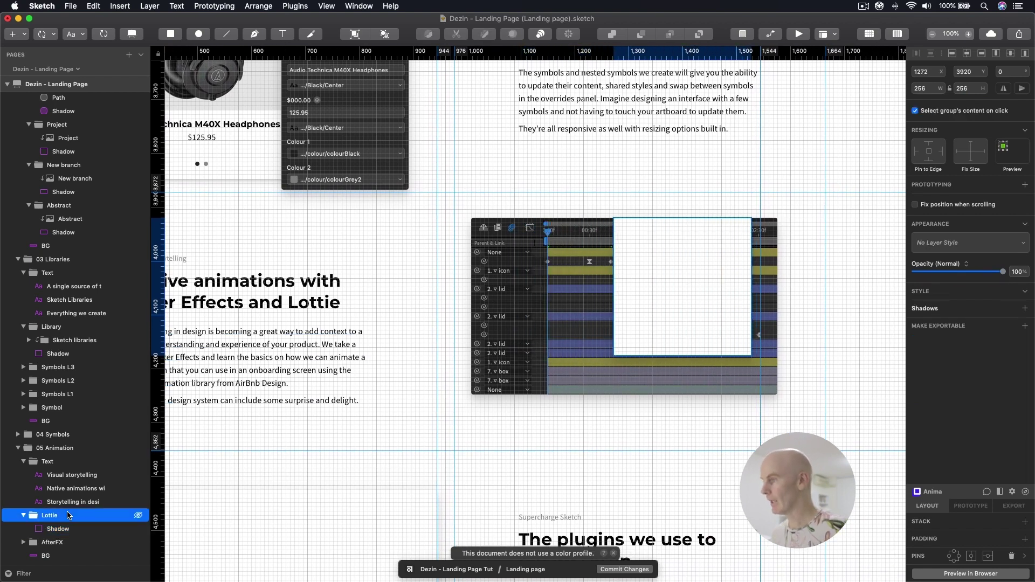
key(shift+Right)
key(shift+Down)
key(shift+Down)
key(shift+Down)
key(shift+Down)
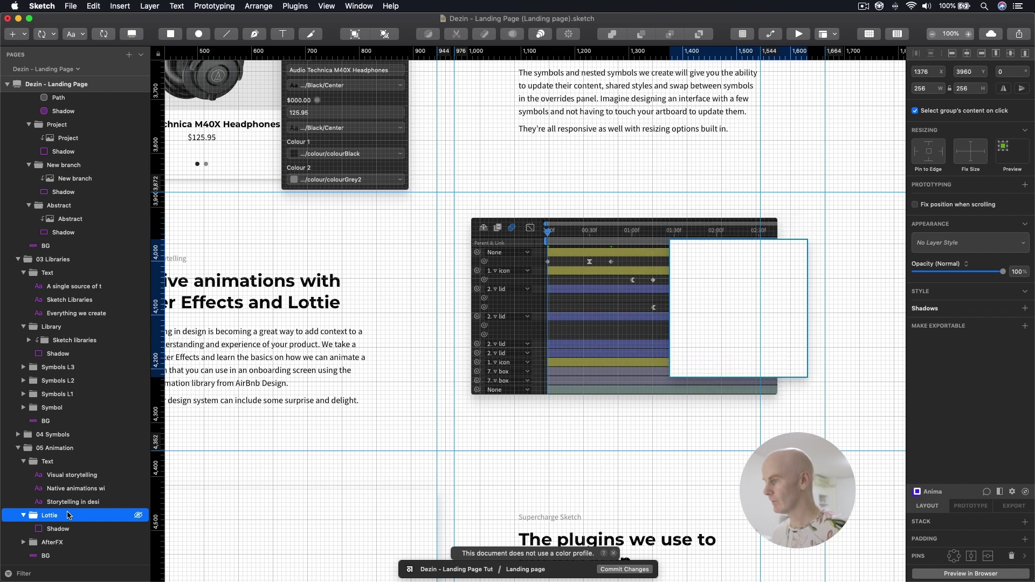
key(shift+Up)
key(shift+Down)
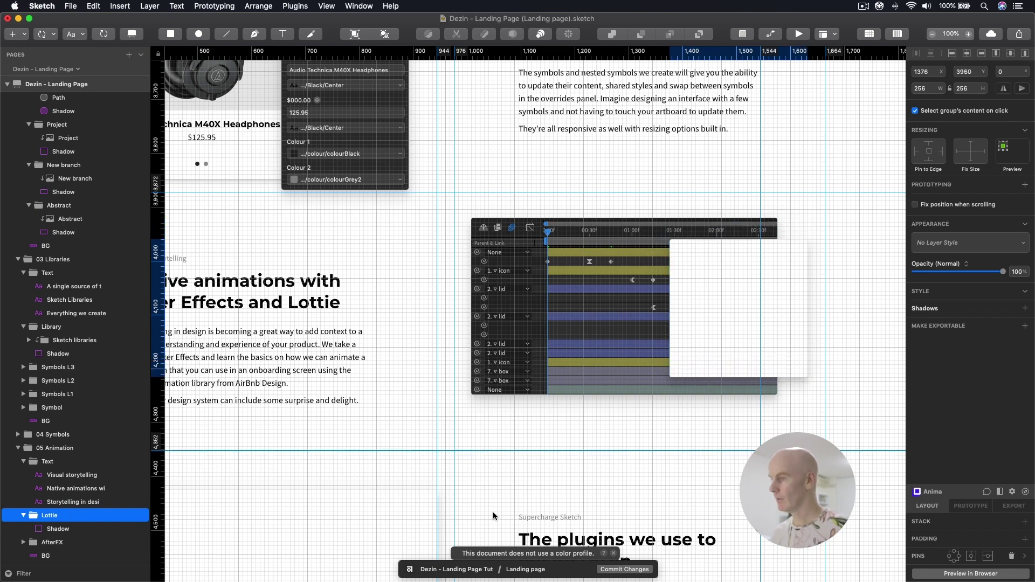
Duplicate the Lottie group and move the copy left to X 1064
click(714, 274)
scroll(77, 499, down, 1)
click(77, 500)
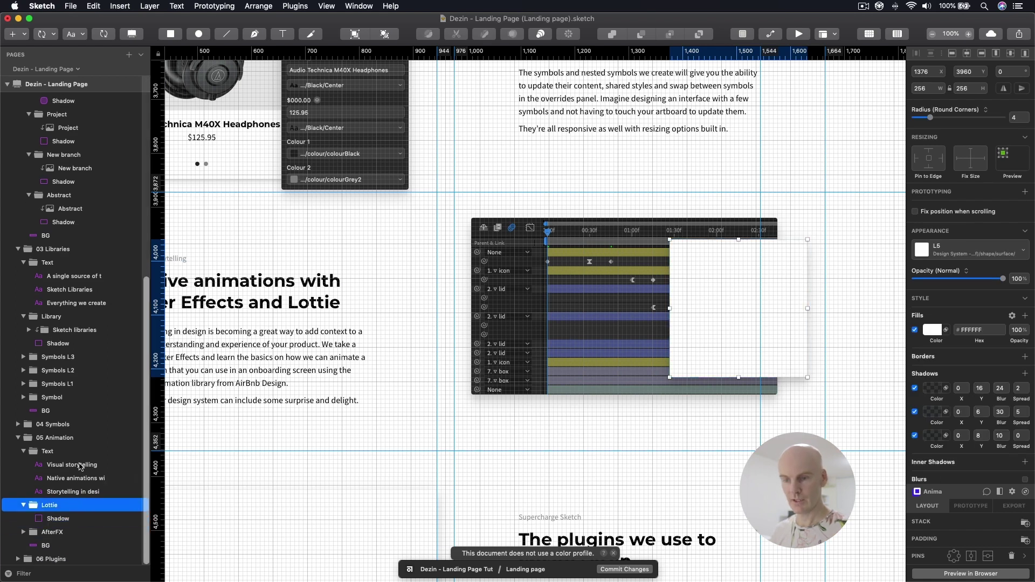
key(cmd+d)
key(shift+Left)
key(shift+Left)
key(shift+Left)
key(shift+Left)
key(shift+Left)
key(shift+Left)
key(shift+Left)
key(shift+Left)
key(shift+Left)
key(shift+Left)
key(shift+Left)
key(shift+Left)
key(shift+Left)
key(shift+Left)
key(shift+Left)
key(shift+Left)
key(shift+Left)
key(shift+Left)
key(shift+Left)
key(shift+Left)
key(shift+Left)
key(shift+Left)
key(shift+Left)
key(shift+Left)
key(shift+Left)
key(shift+Left)
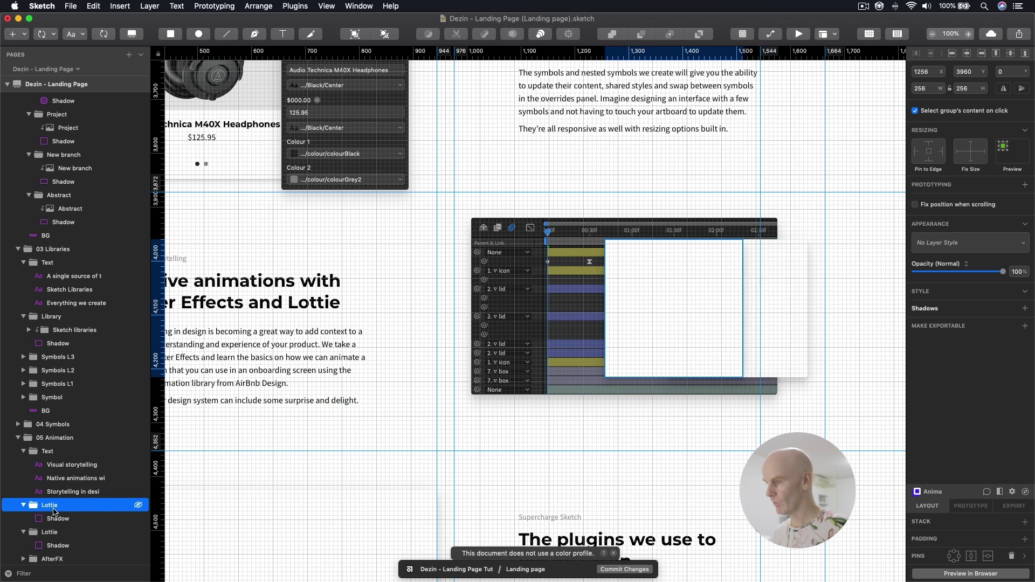
key(shift+Left)
key(shift+Left)
key(shift+Left)
key(shift+Left)
key(shift+Left)
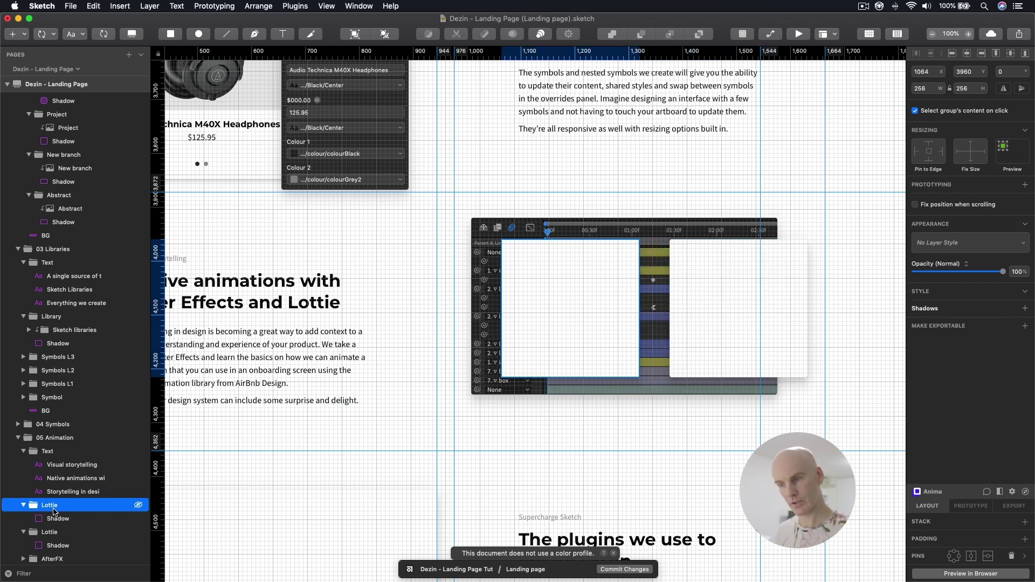
Move the duplicated Lottie group down to Y 4072
key(shift+Down)
key(shift+Down)
key(shift+Down)
key(shift+Down)
key(shift+Down)
key(shift+Down)
key(shift+Down)
key(shift+Down)
key(shift+Down)
key(shift+Down)
key(shift+Down)
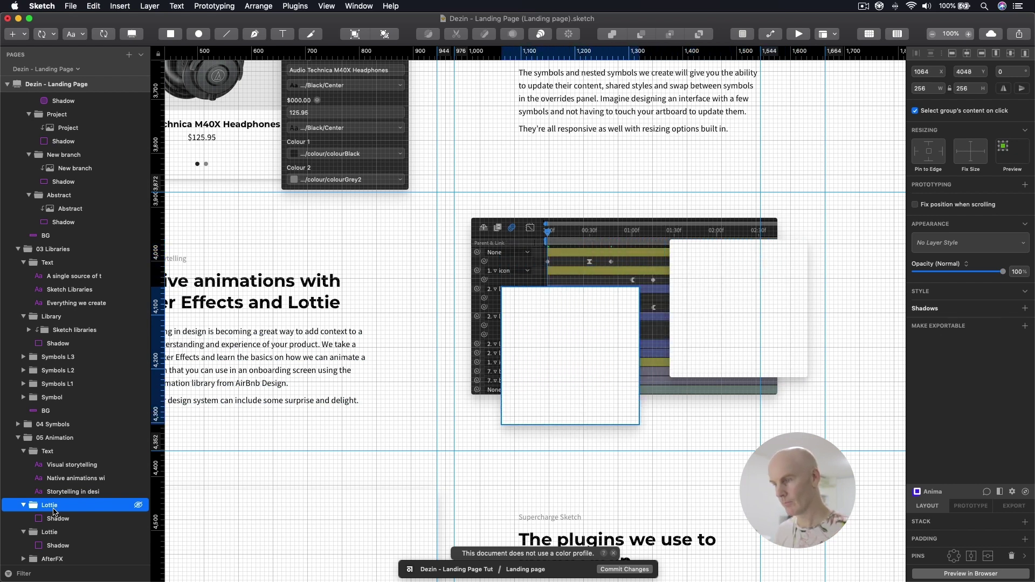
key(Down)
key(Down)
Resize the Shadow rectangle in the duplicated Lottie group to 128 by 128
key(Return)
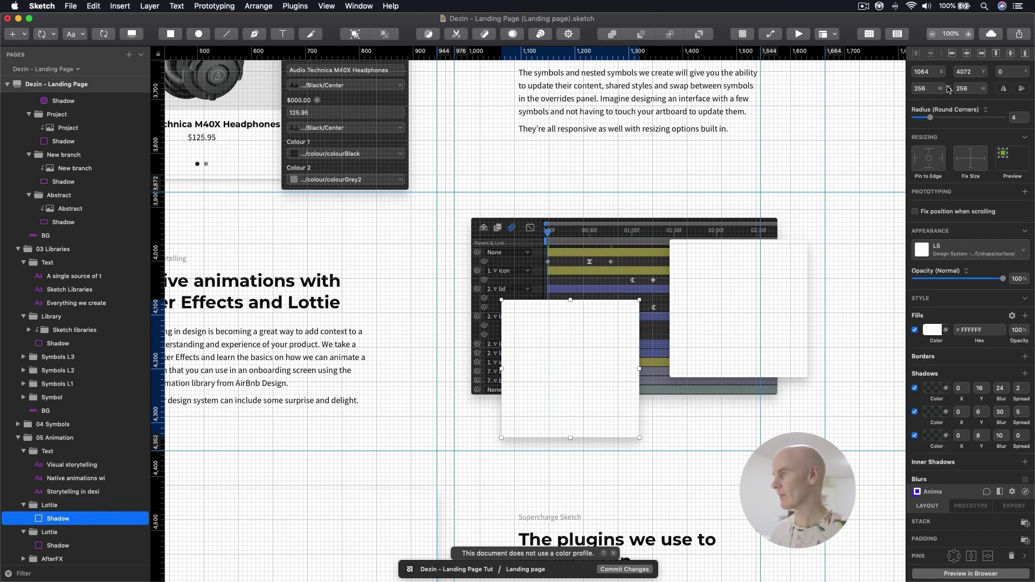
click(929, 88)
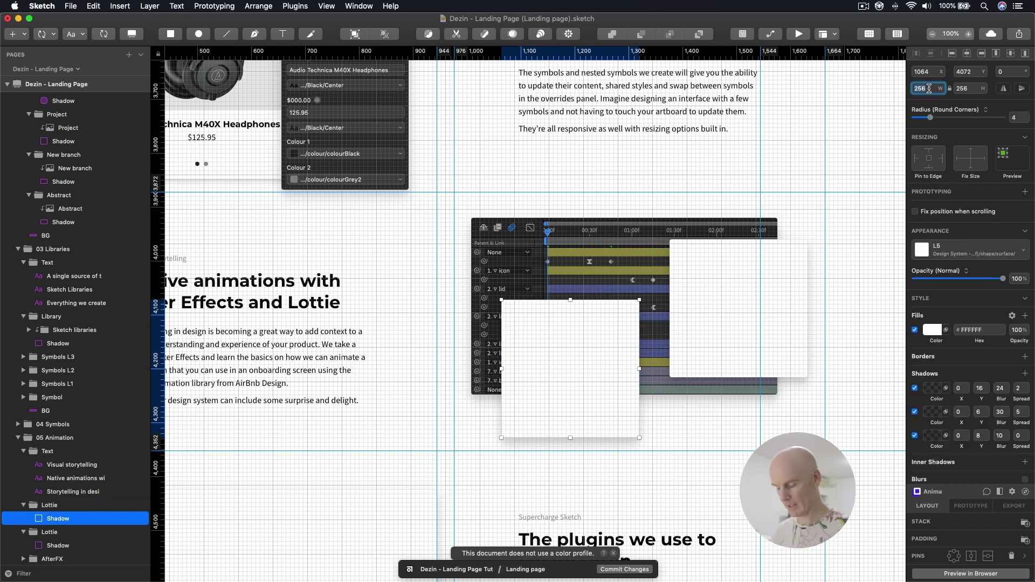
key(Return)
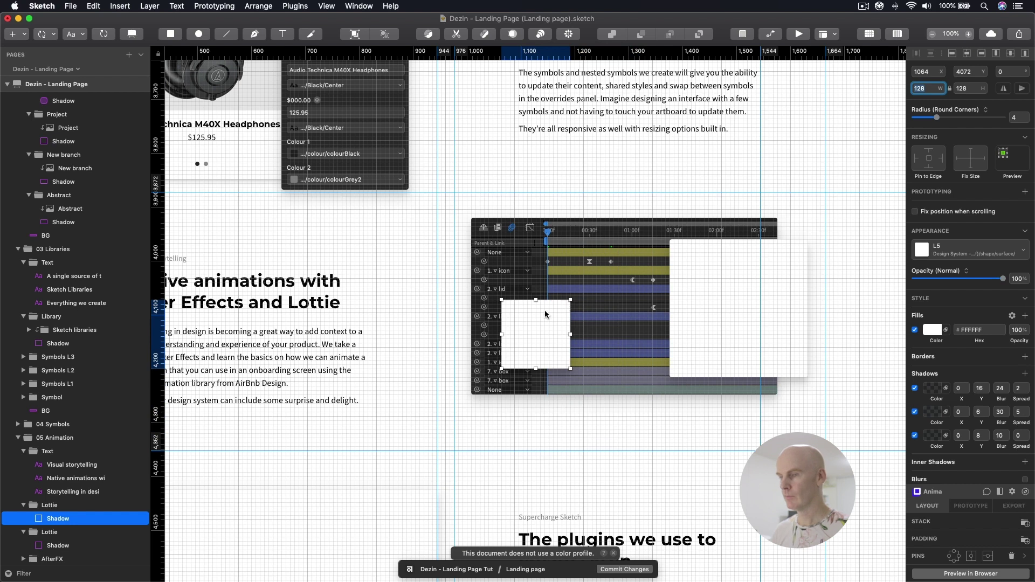
Move the smaller Lottie group to X 1072, Y 4120, near the timeline image's lower-left corner
click(63, 506)
key(shift+Down)
key(shift+Down)
key(shift+Down)
key(shift+Down)
key(shift+Down)
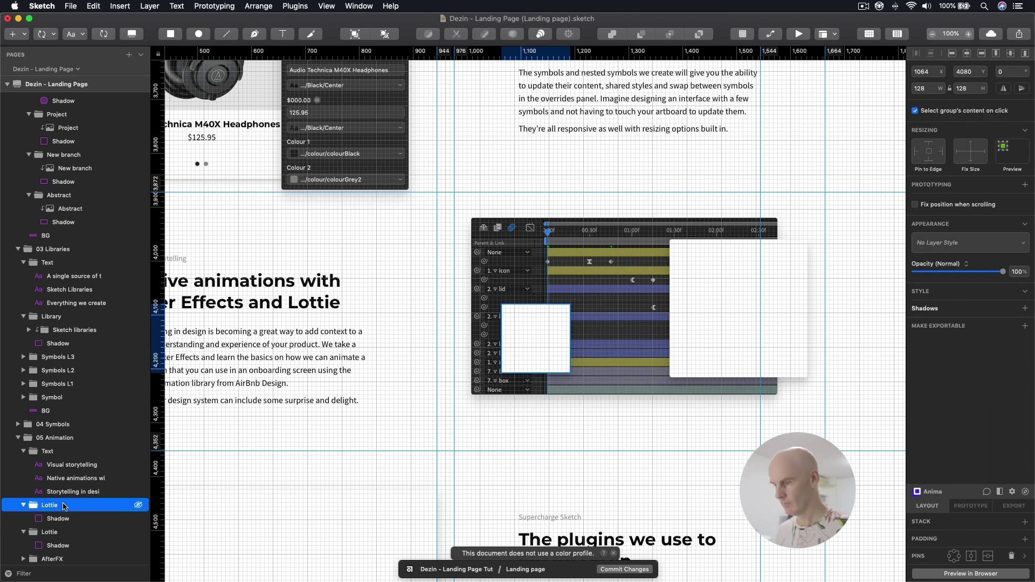
key(shift+Right)
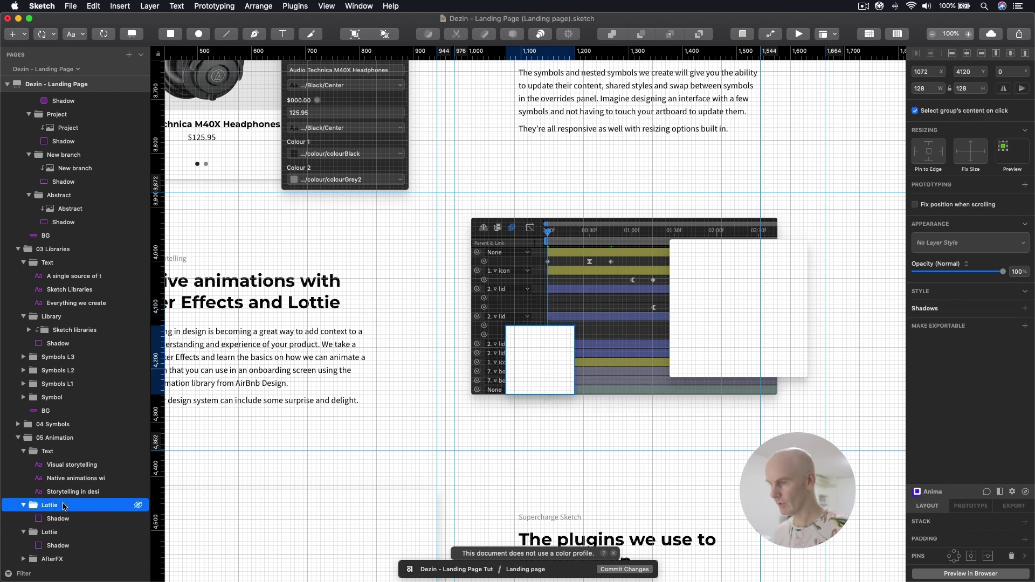
Move the smaller Lottie group to X 1096, Y 4160, overlapping the lower edge of the timeline image
key(shift+Right)
key(shift+Right)
key(shift+Right)
key(shift+Right)
key(shift+Down)
key(shift+Down)
key(shift+Down)
key(shift+Down)
key(shift+Left)
key(shift+Down)
key(shift+Down)
key(shift+Up)
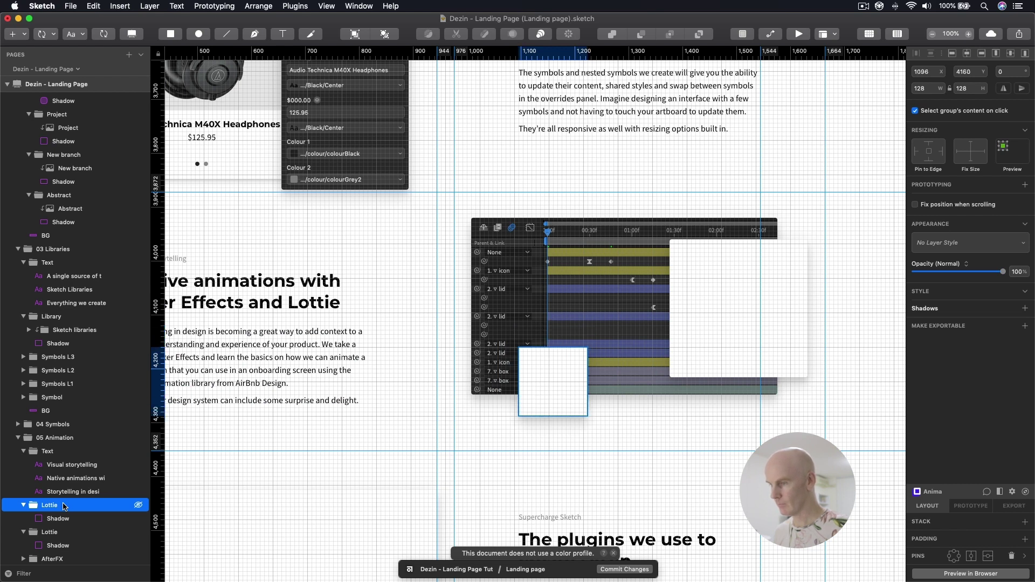
Rename the smaller 128 by 128 Lottie group to "Lottie icon"
click(63, 519)
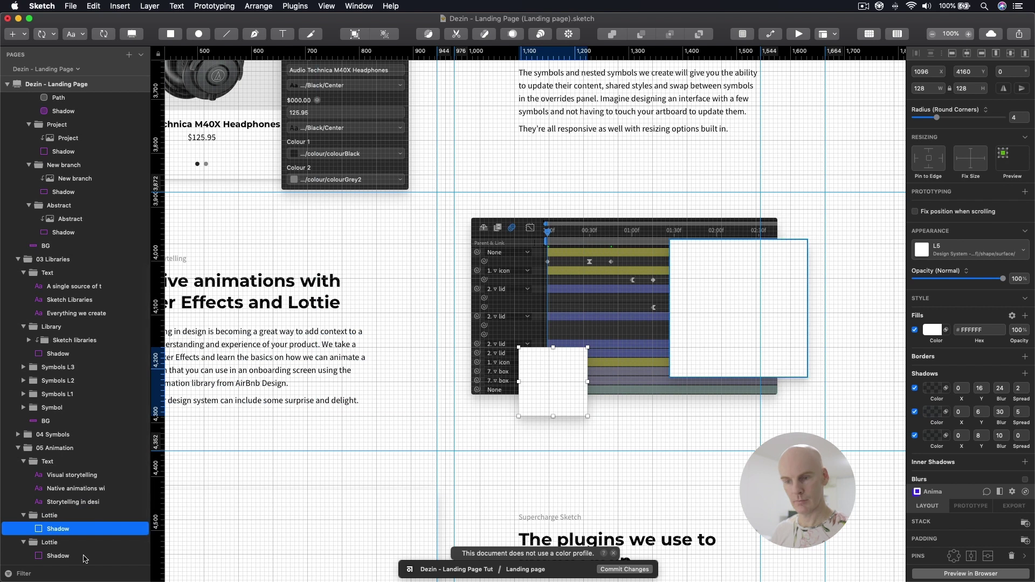
key(Tab)
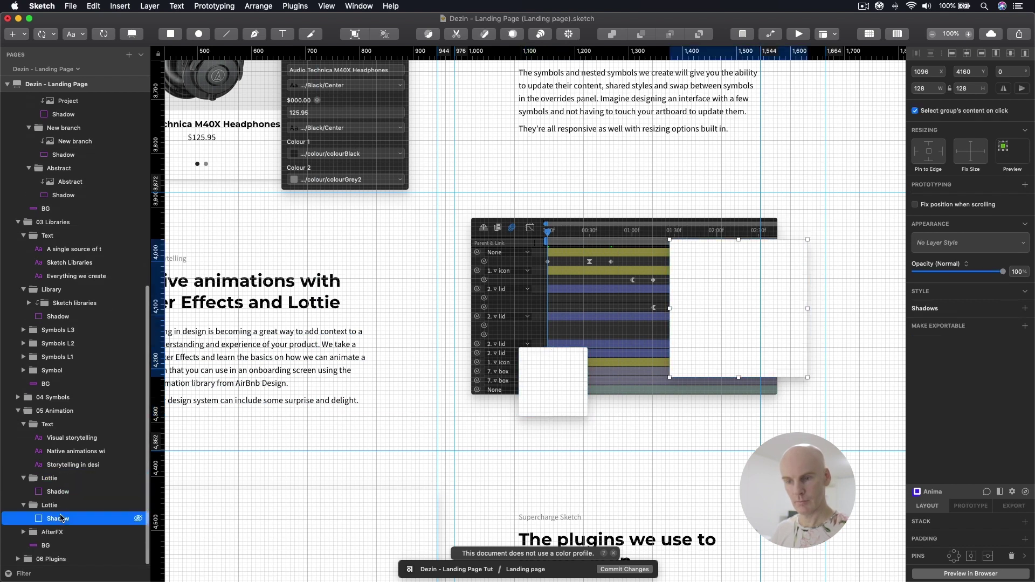
double_click(53, 480)
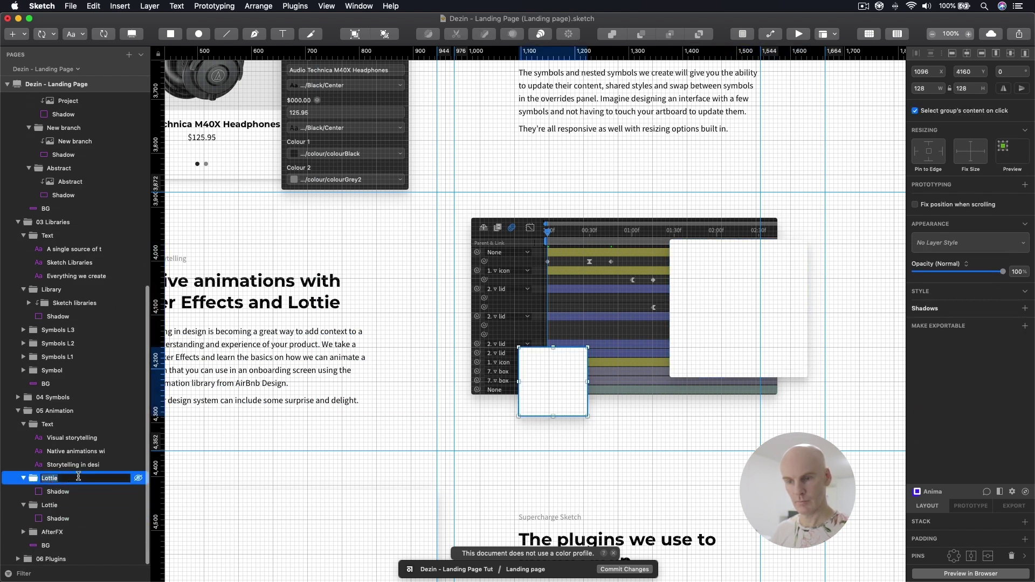
key(Return)
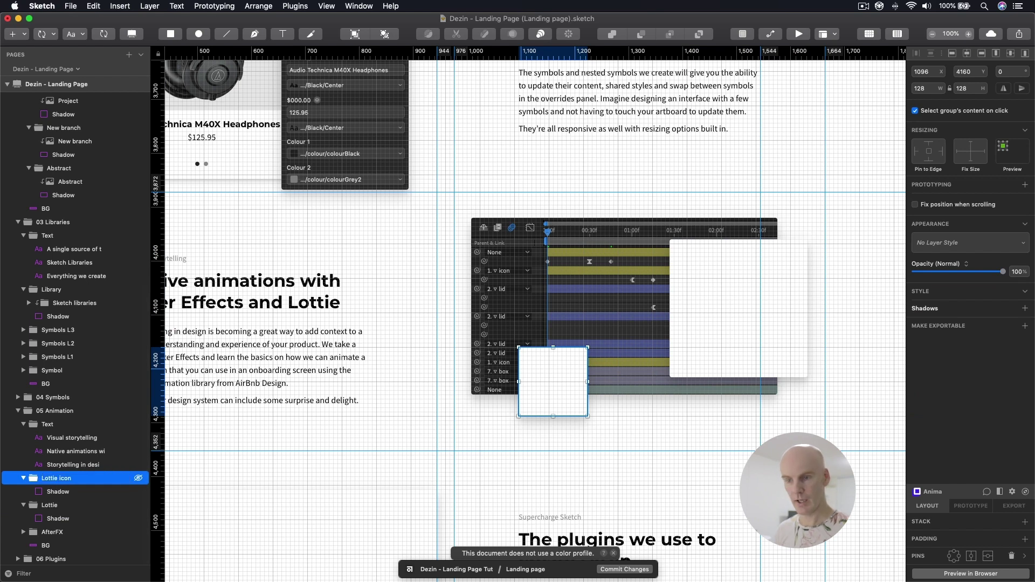
Preview iconGift-DuoAE-512.gif in Finder, and place iconGift-DuoAE-512.jpg over the Shadow of the larger Lottie card
click(46, 491)
click(709, 286)
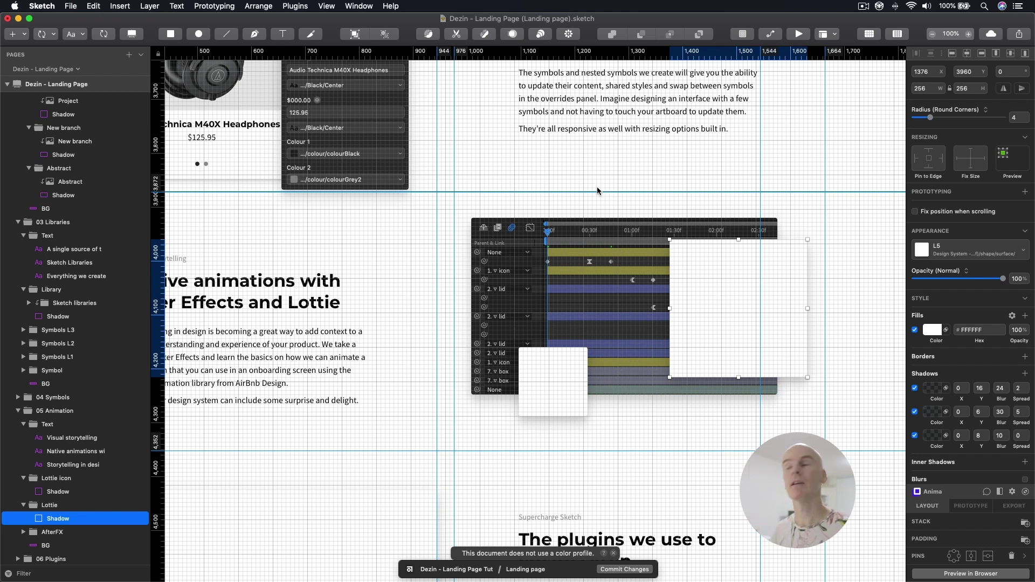
key(super+Tab)
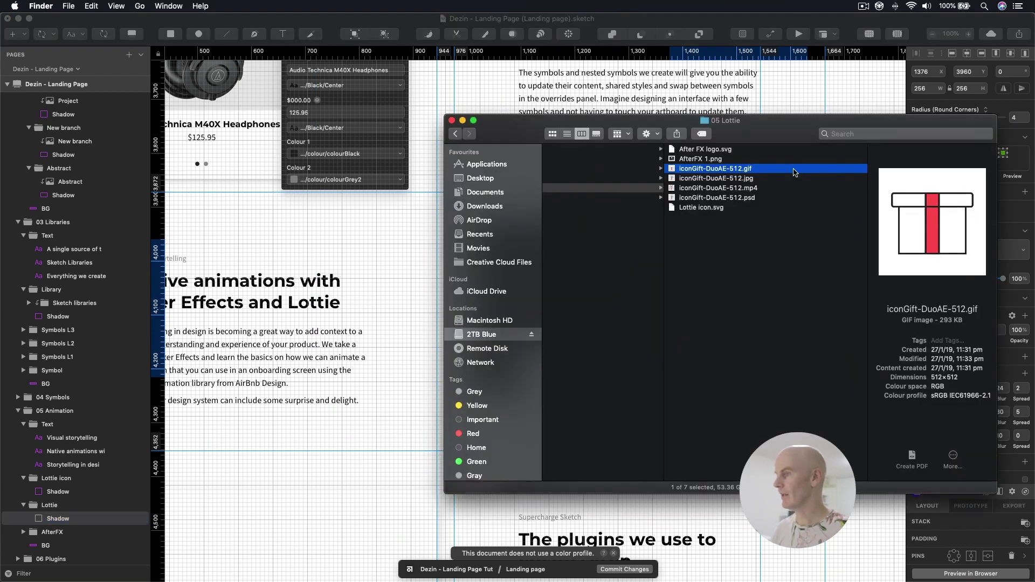
key(space)
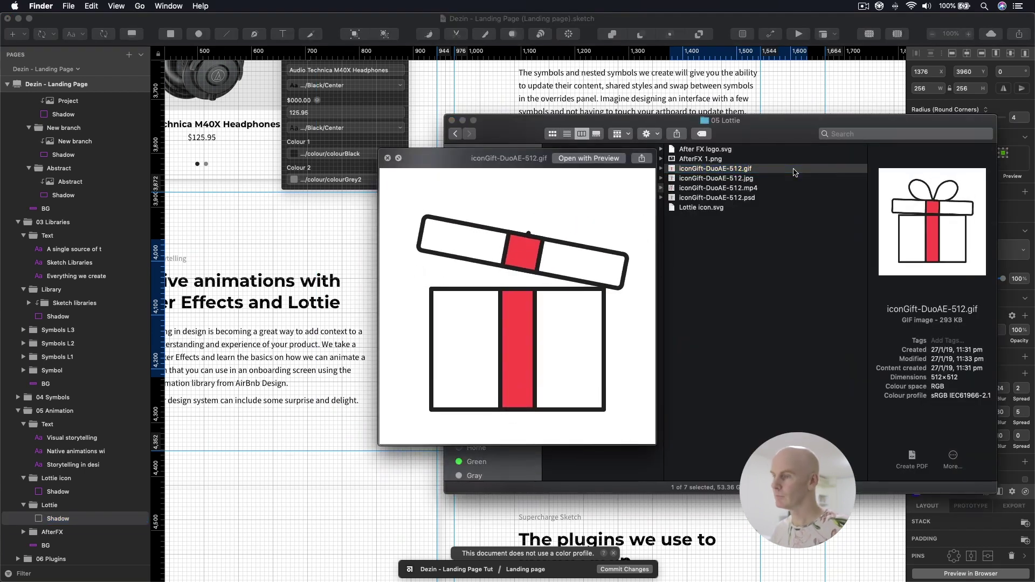
key(space)
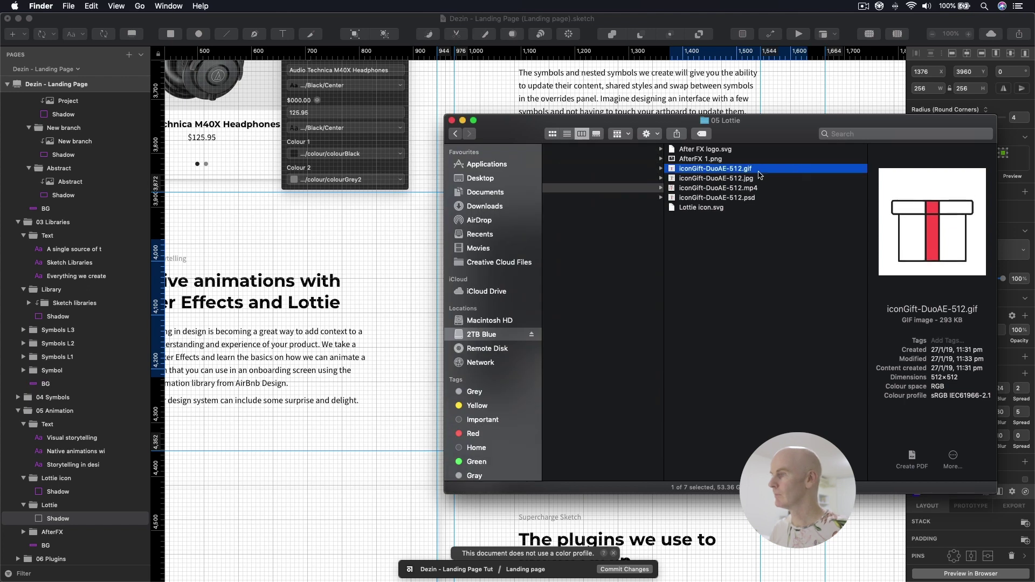
click(721, 178)
mouse_move(721, 179)
mouse_down()
mouse_move(357, 250)
mouse_move(475, 306)
mouse_move(737, 306)
mouse_up()
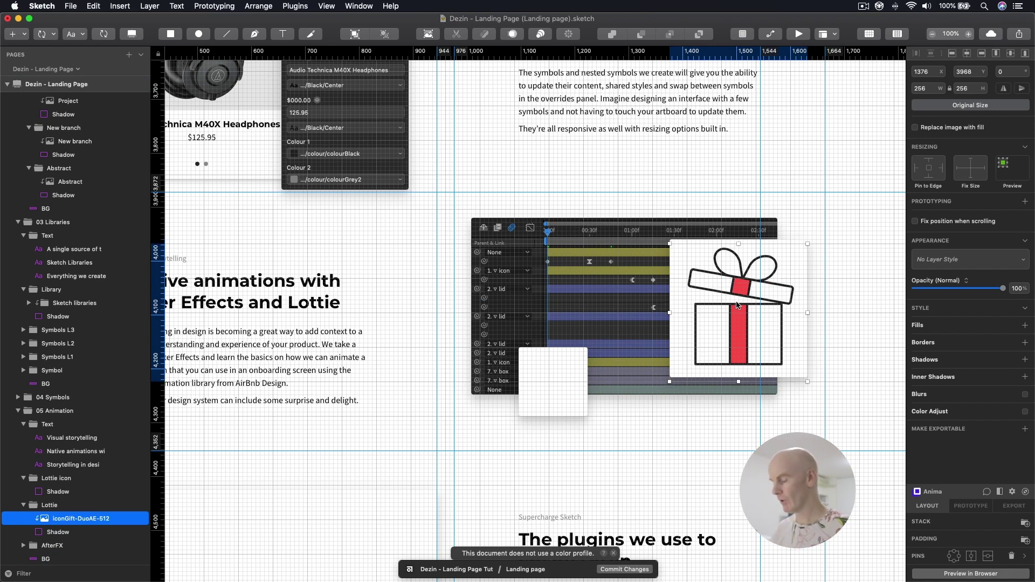
Briefly hide the grid and layout guides to check the cards, selecting the Shadow in the Lottie icon group
key(ctrl+g)
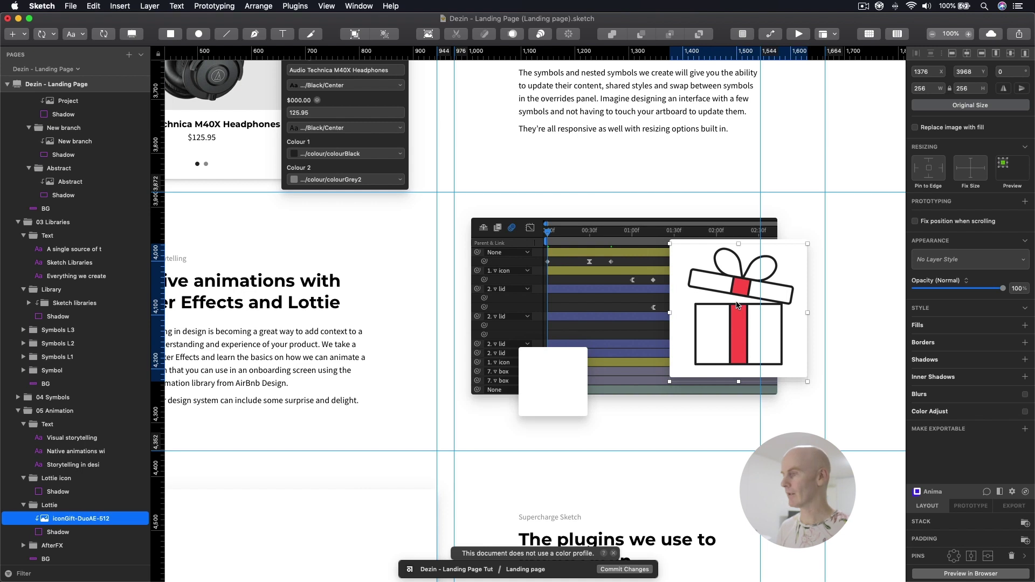
key(ctrl+l)
click(562, 367)
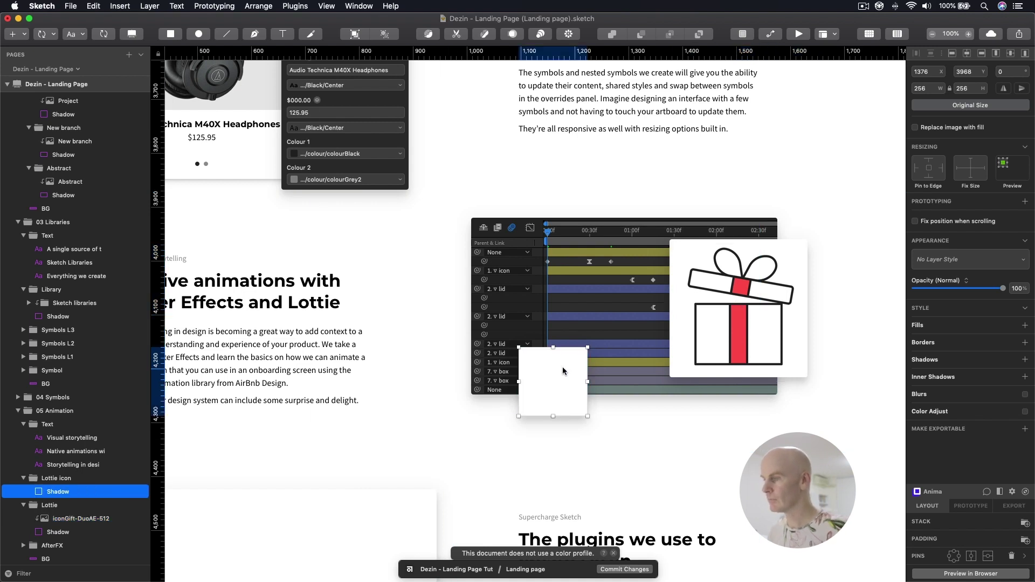
key(ctrl+g)
key(ctrl+l)
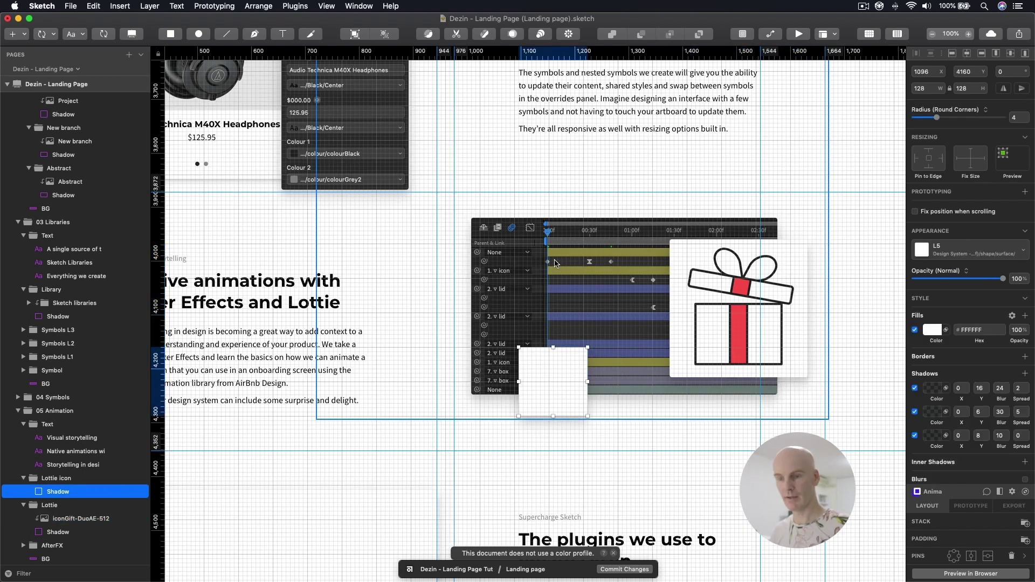
Switch to Finder and place Lottie icon.svg over the small white card in the Lottie icon group
key(super+Tab)
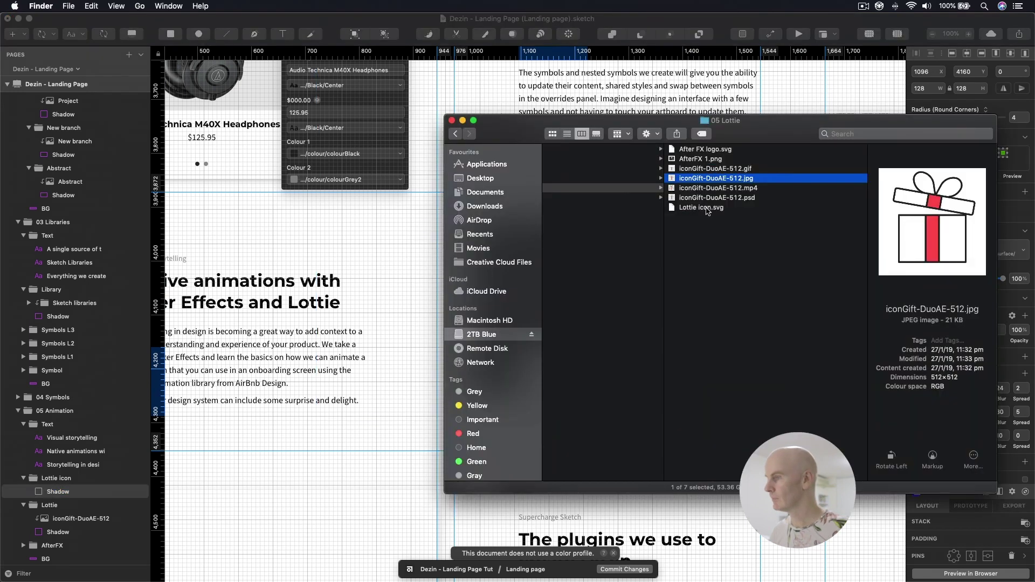
click(700, 208)
mouse_move(700, 211)
mouse_down()
mouse_move(416, 254)
mouse_move(594, 390)
mouse_up()
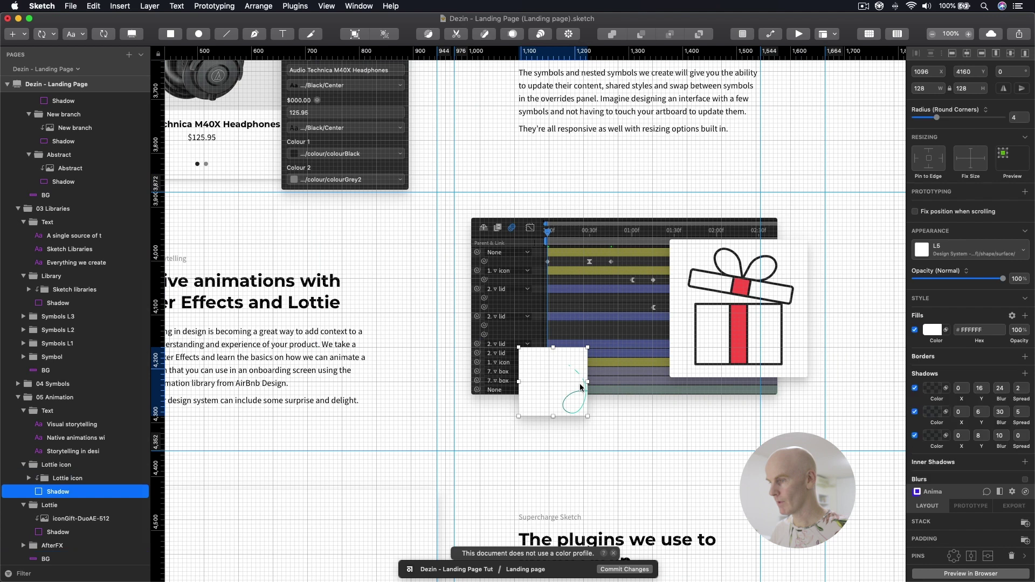
Move the imported Lottie icon artwork inside the small white card, to X 1106, Y 4180
click(81, 479)
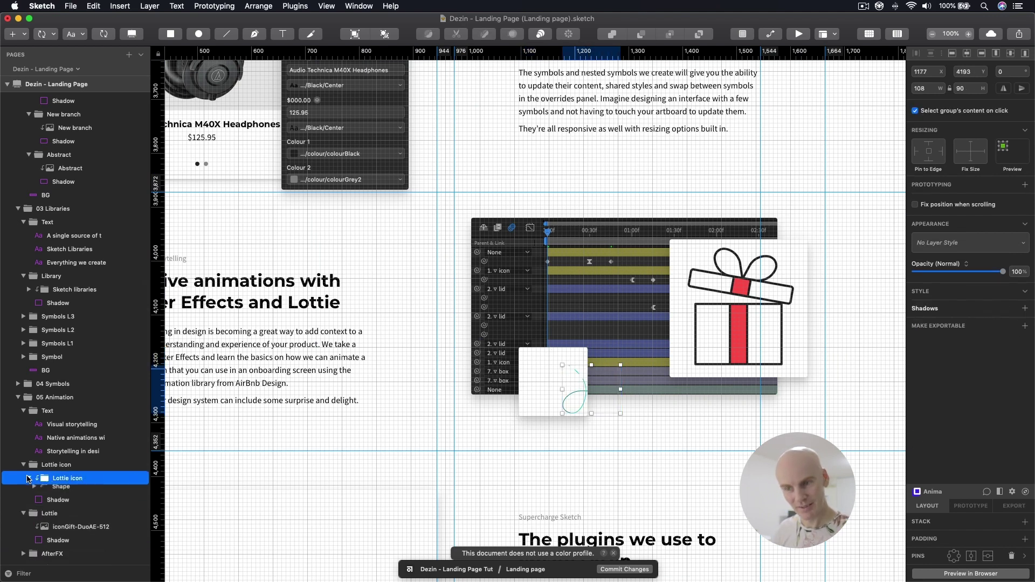
key(Left)
key(Left)
key(Left)
key(Left)
key(Left)
key(Left)
key(Left)
key(Left)
key(Left)
key(Left)
key(Left)
key(Left)
key(Left)
key(Left)
key(Left)
key(Left)
key(Left)
key(Left)
key(Left)
key(Left)
key(Up)
key(Up)
key(Up)
key(Up)
key(Up)
key(Up)
key(Up)
key(Up)
key(Up)
key(Up)
key(Up)
key(Up)
key(Up)
key(Up)
key(Up)
key(Up)
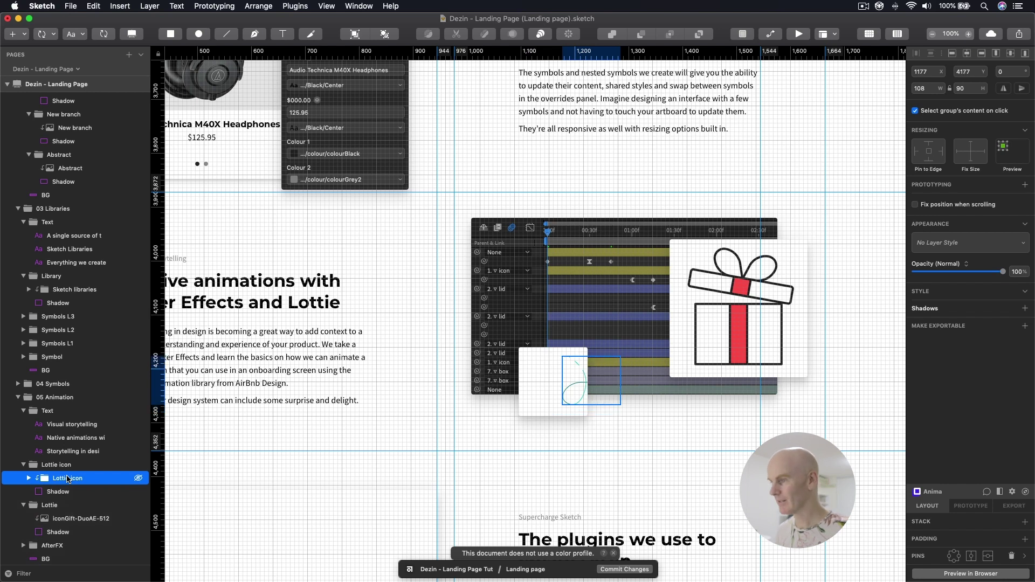
key(Left)
key(Left)
key(Left)
key(Left)
key(Left)
key(Left)
key(Down)
key(Down)
key(Down)
key(Down)
key(Left)
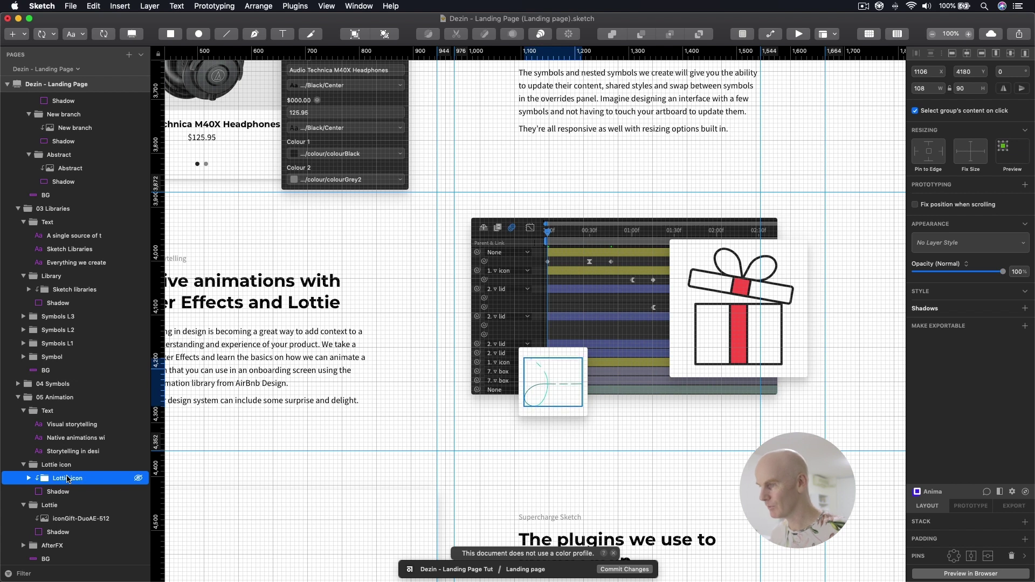
Set the border width of both Shape layers in the Lottie icon artwork to 8
click(29, 478)
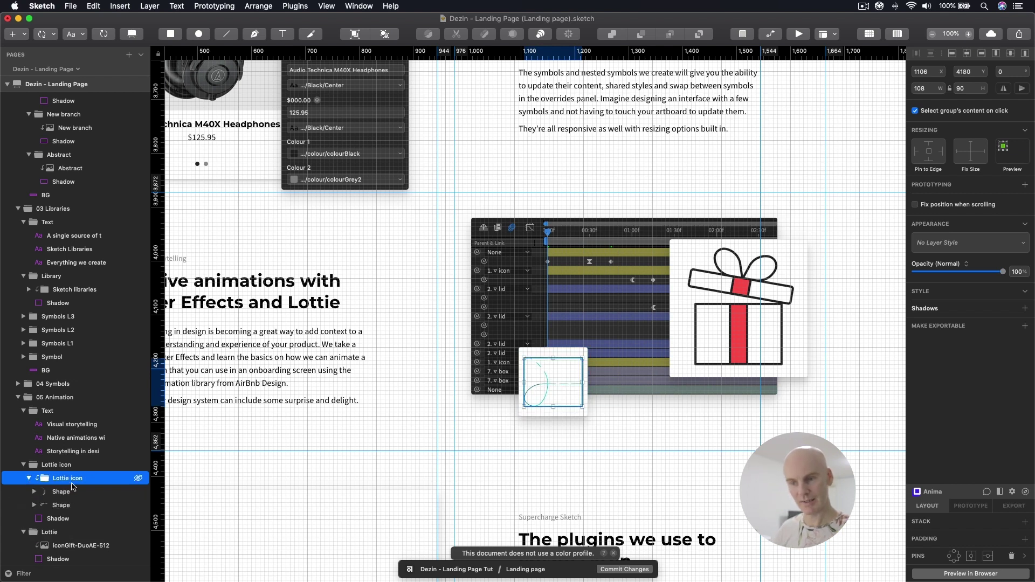
click(61, 492)
shift+click(61, 505)
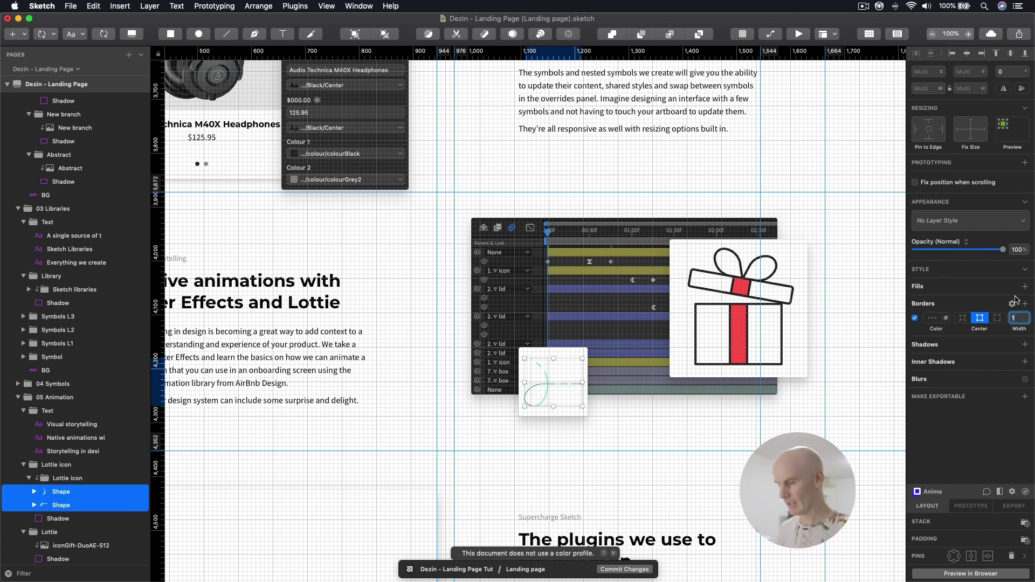
text(8)
key(Return)
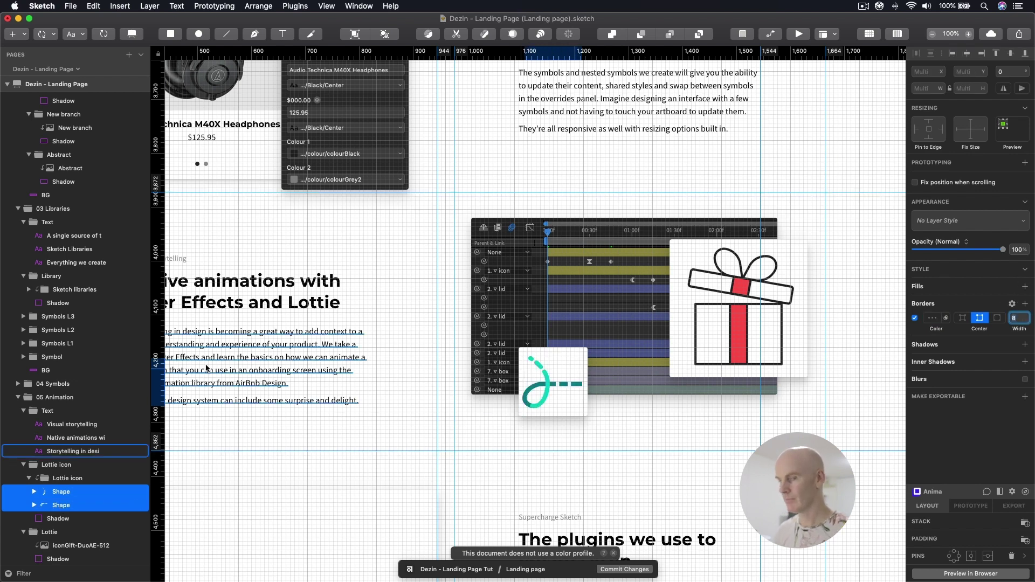
Shift the Lottie icon artwork right to X 1116 so its dashed line meets the card's edge
click(65, 478)
key(Right)
key(Right)
key(Right)
key(Right)
key(Right)
key(Right)
key(Right)
key(Right)
key(Right)
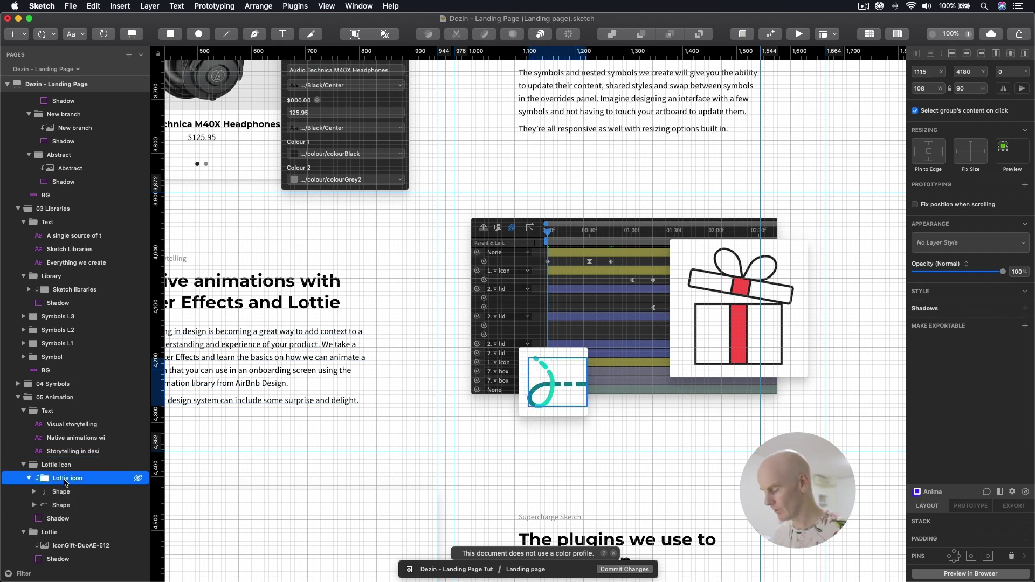
key(super+plus)
key(Right)
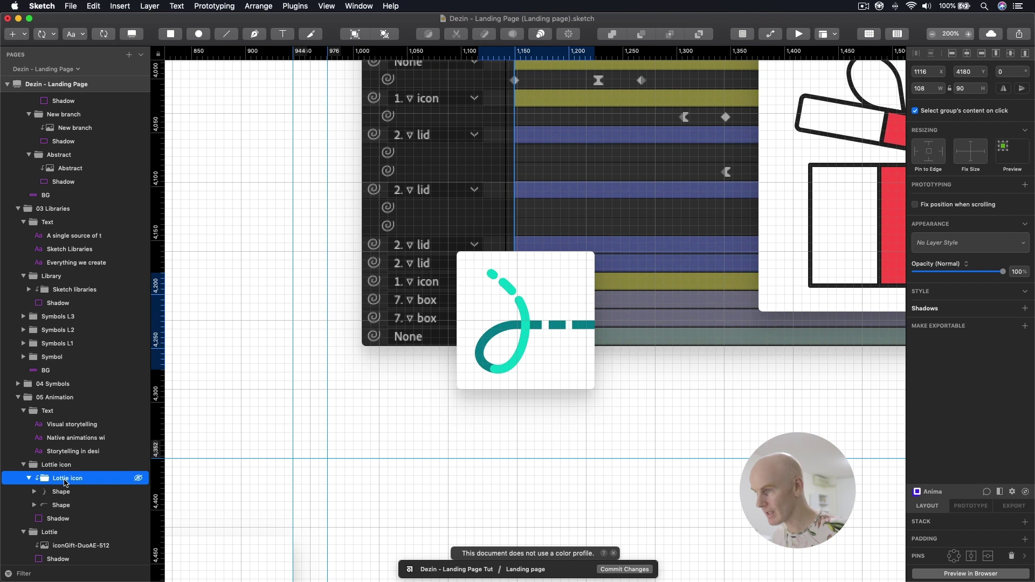
key(super+minus)
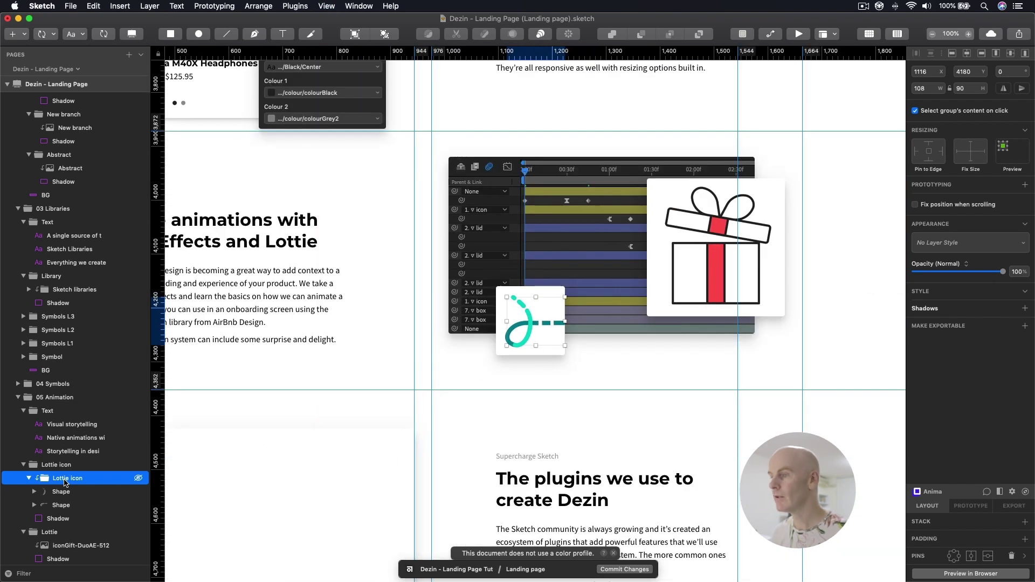
Collapse the Lottie icon and Lottie groups in the layer list, leaving the Lottie icon group selected
click(521, 296)
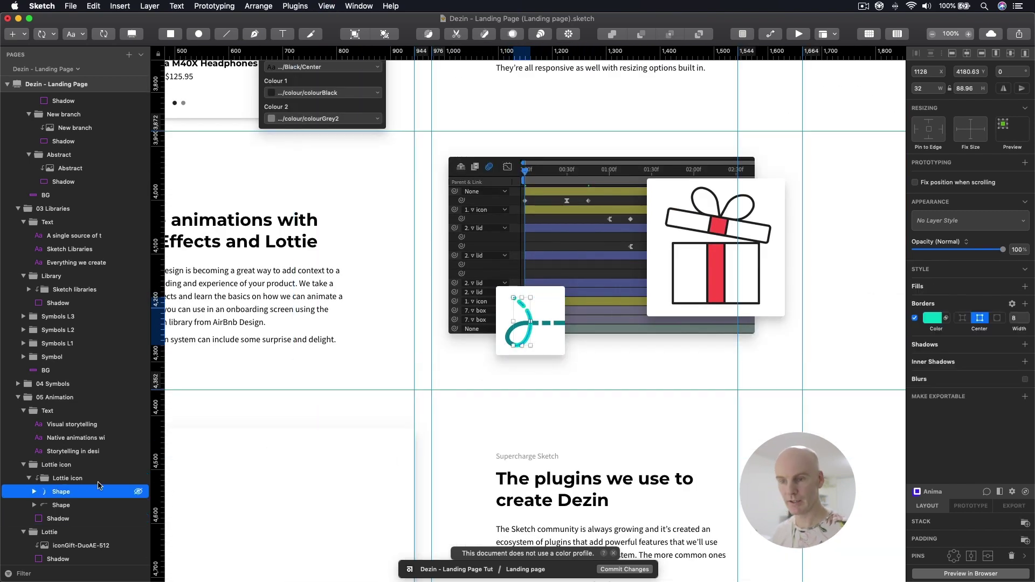
click(33, 469)
click(23, 465)
click(24, 492)
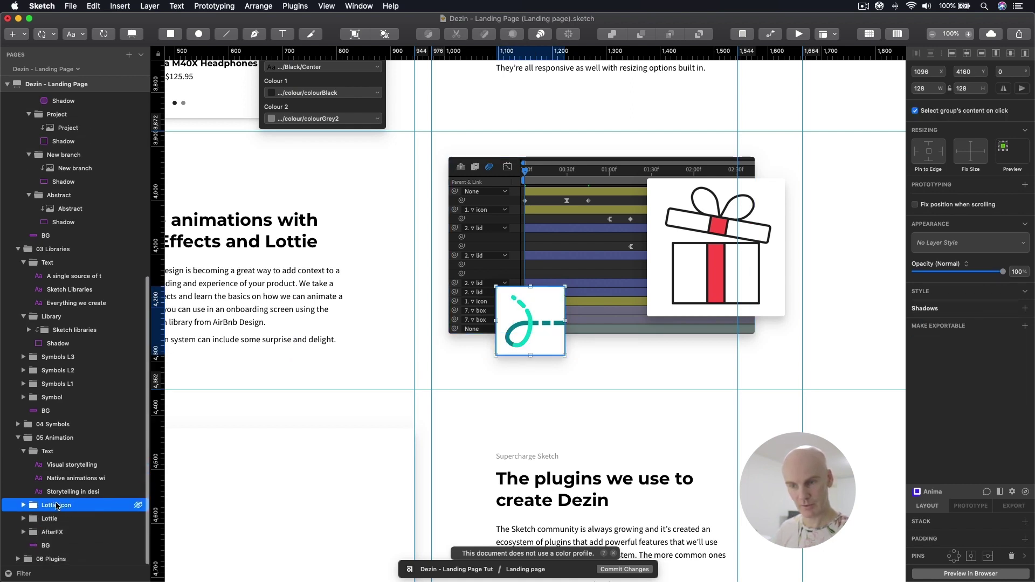
Switch to Finder and place After FX logo.svg over the timeline image's left edge, at about X 1000, Y 4063
key(super+Tab)
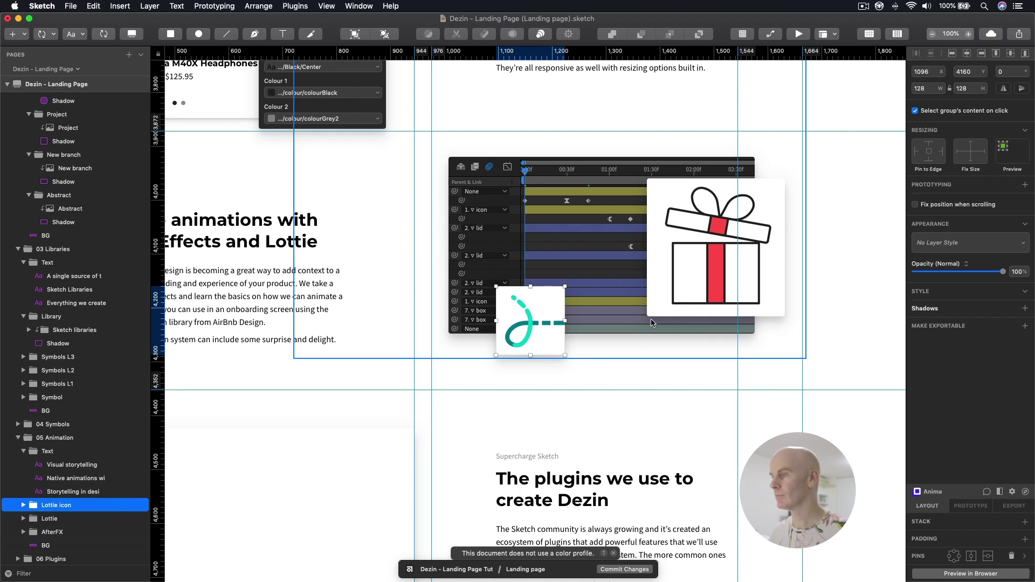
click(714, 149)
mouse_move(708, 152)
mouse_down()
mouse_move(394, 219)
mouse_move(479, 269)
mouse_up()
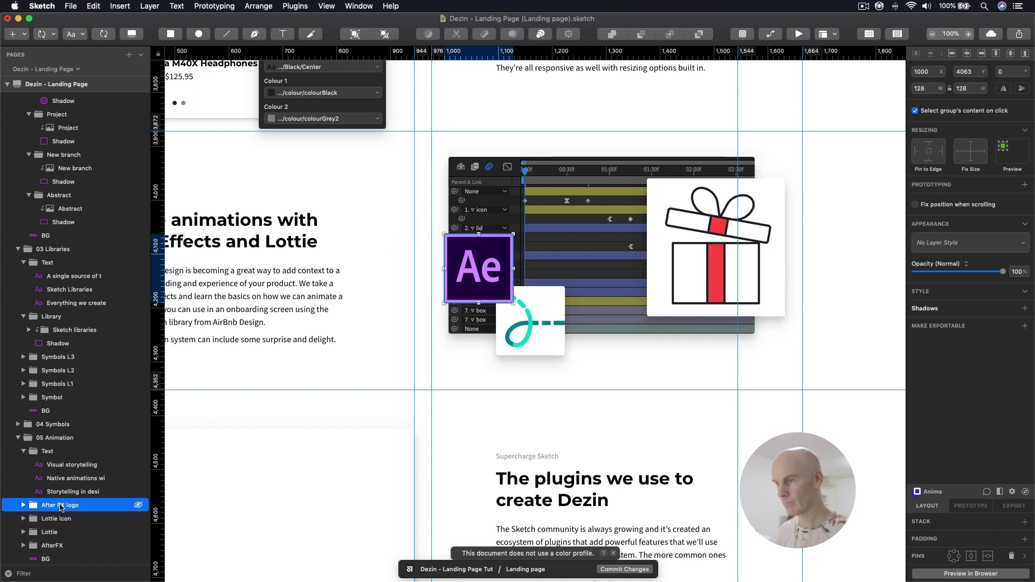
Lower the After FX logo group to Y 4087 and reorder it directly beneath the Lottie icon group
key(Down)
key(Down)
key(Down)
key(Down)
key(Down)
key(Down)
key(Down)
key(Down)
key(Down)
key(Down)
key(Down)
key(Down)
key(Down)
key(Down)
key(Down)
key(Down)
key(Down)
key(Down)
key(Down)
key(Down)
drag(56, 509, 49, 529)
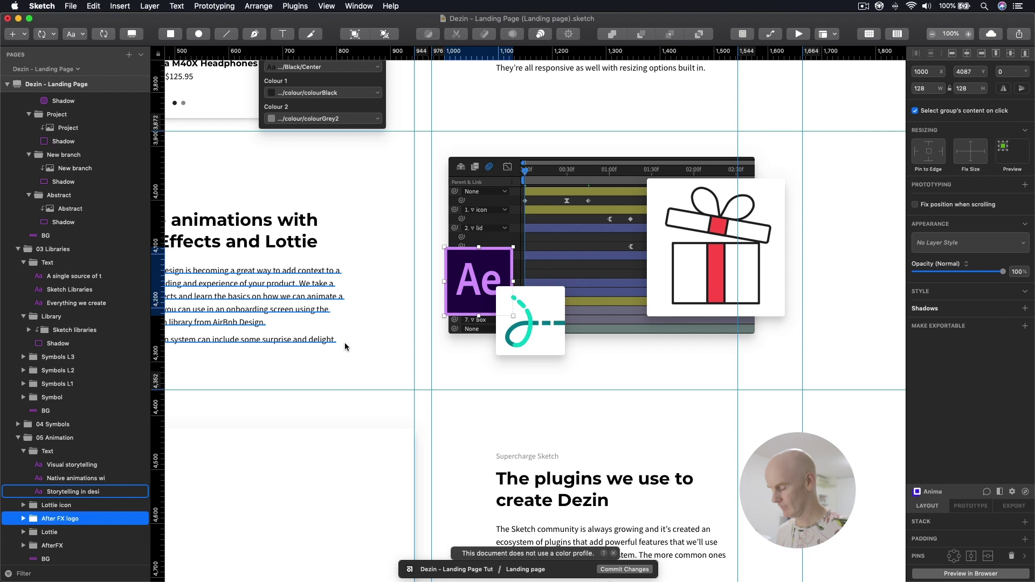
Show the grid and reposition the After FX logo group at X 992, Y 4073
click(869, 34)
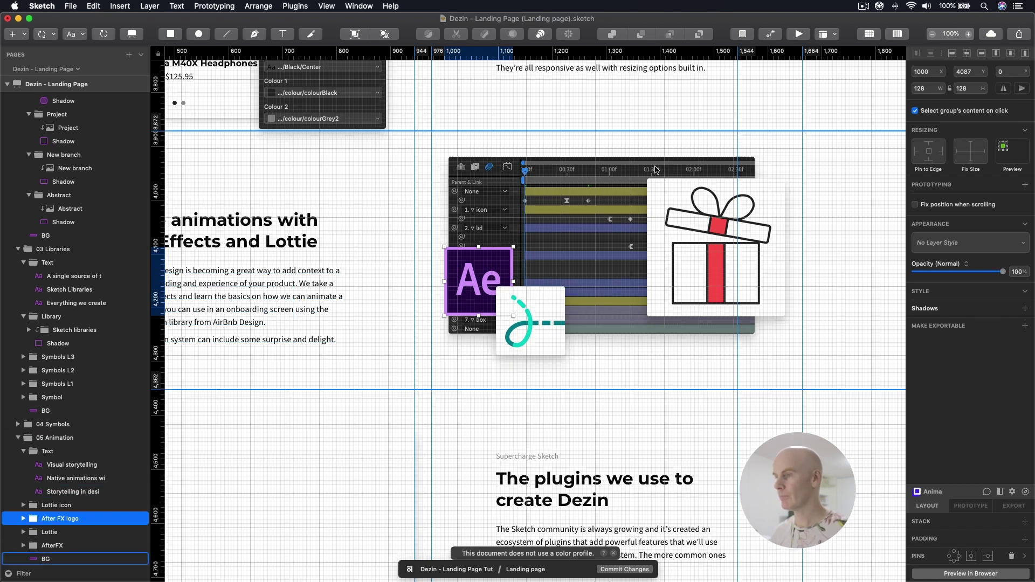
key(Down)
key(Down)
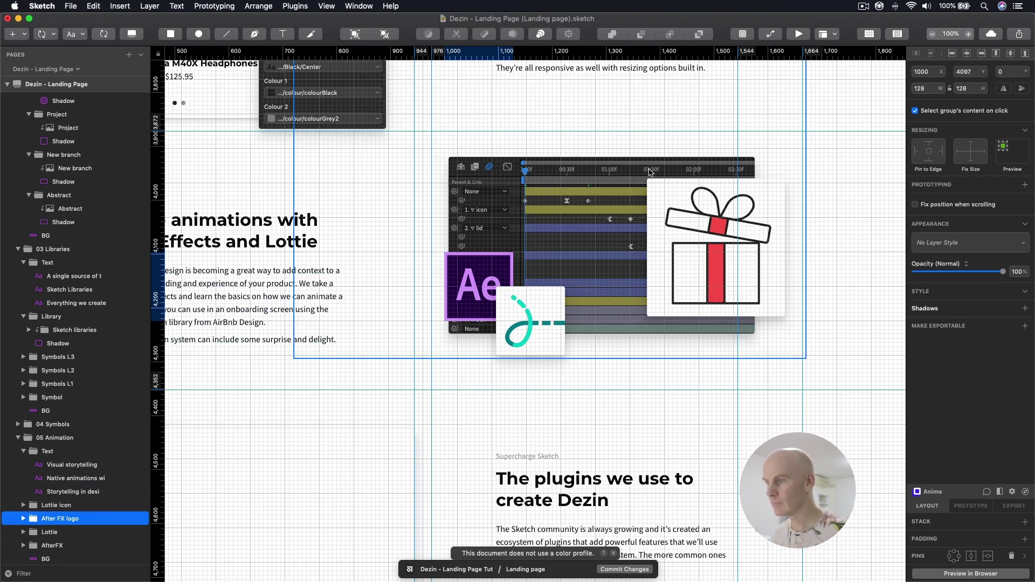
key(Up)
key(Up)
key(Up)
key(Up)
key(Up)
key(Up)
key(Up)
key(Up)
key(Up)
key(Up)
key(Up)
key(Up)
key(Up)
key(Up)
key(Up)
key(Up)
key(Up)
key(Up)
key(Up)
key(Up)
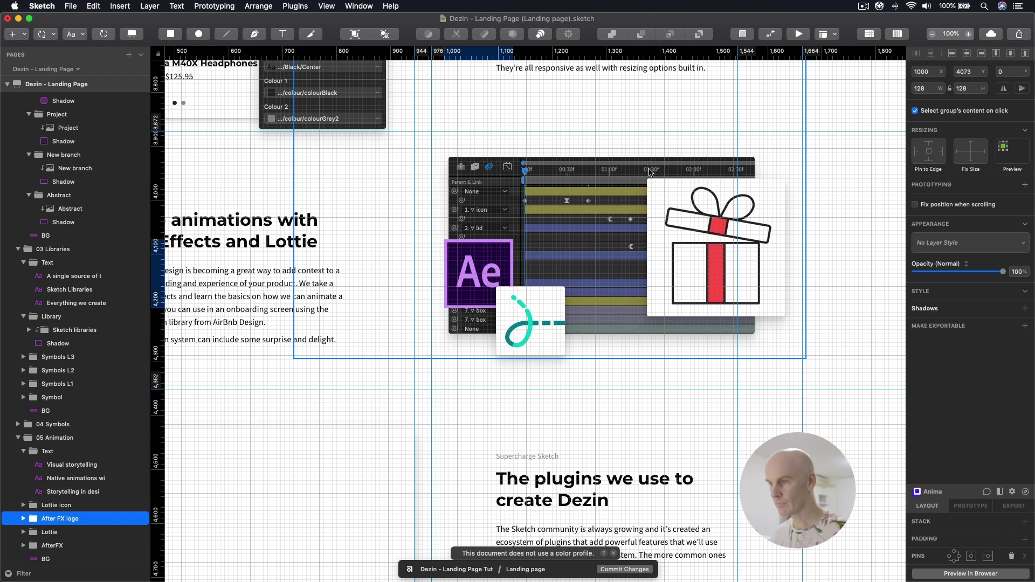
key(Left)
key(Left)
key(Left)
key(Left)
key(Left)
key(Left)
key(Left)
key(Left)
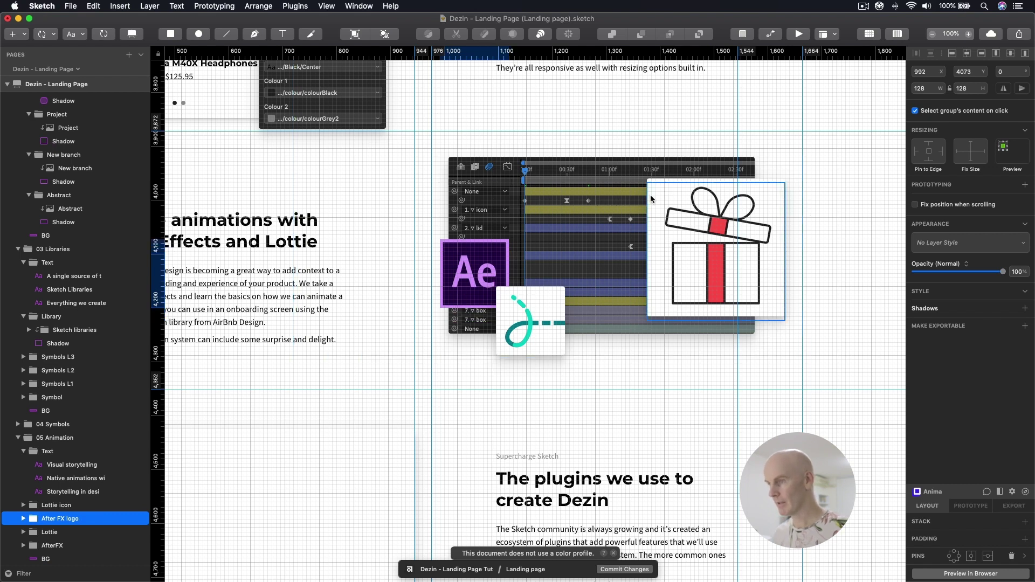
Duplicate the Fill-1 background layer inside the After FX logo group
click(474, 275)
scroll(79, 521, down, 1)
click(59, 511)
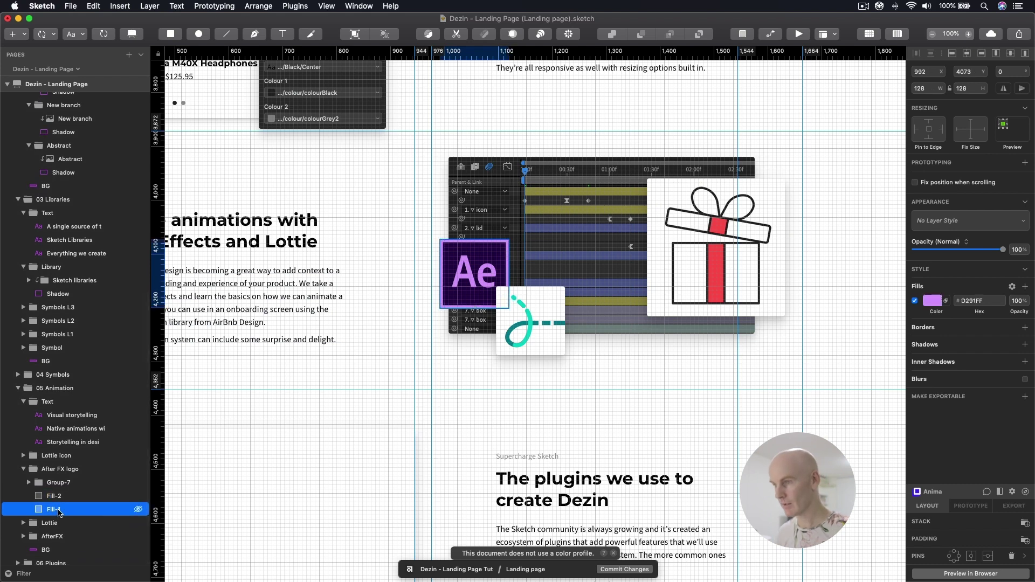
key(super+d)
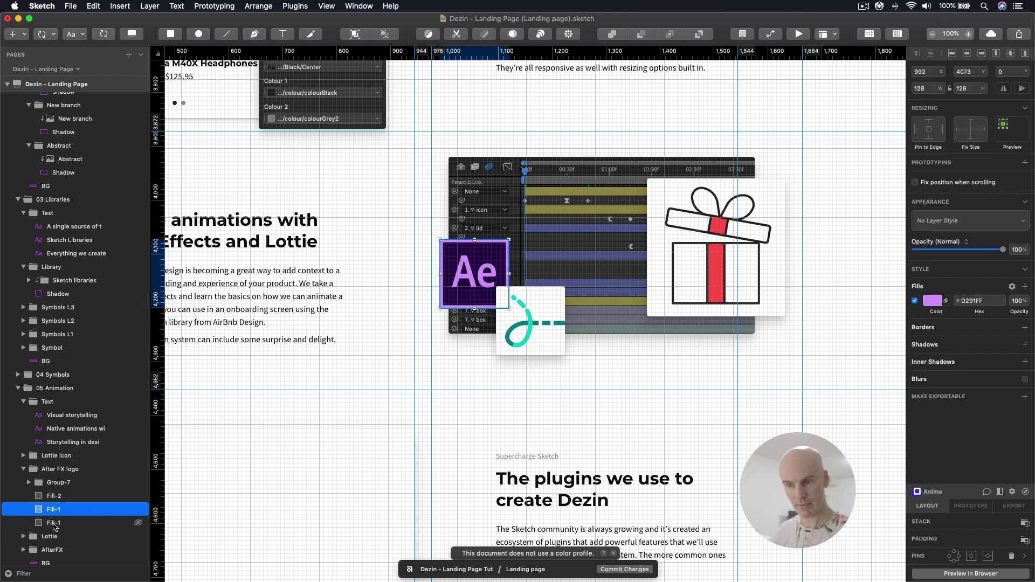
Rename the lower Fill-1 layer in the After FX logo group as Shadow
click(54, 527)
double_click(80, 521)
text(Shado)
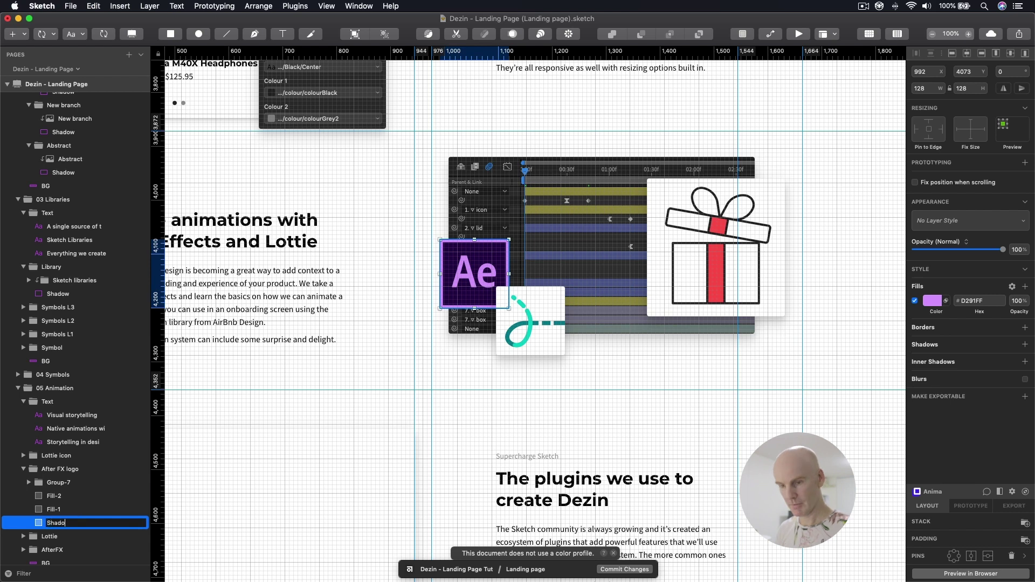
text(w)
key(Return)
Apply the Design System shape/surface/L5 layer style to the After FX logo's Shadow layer, then select and collapse the logo group
click(952, 222)
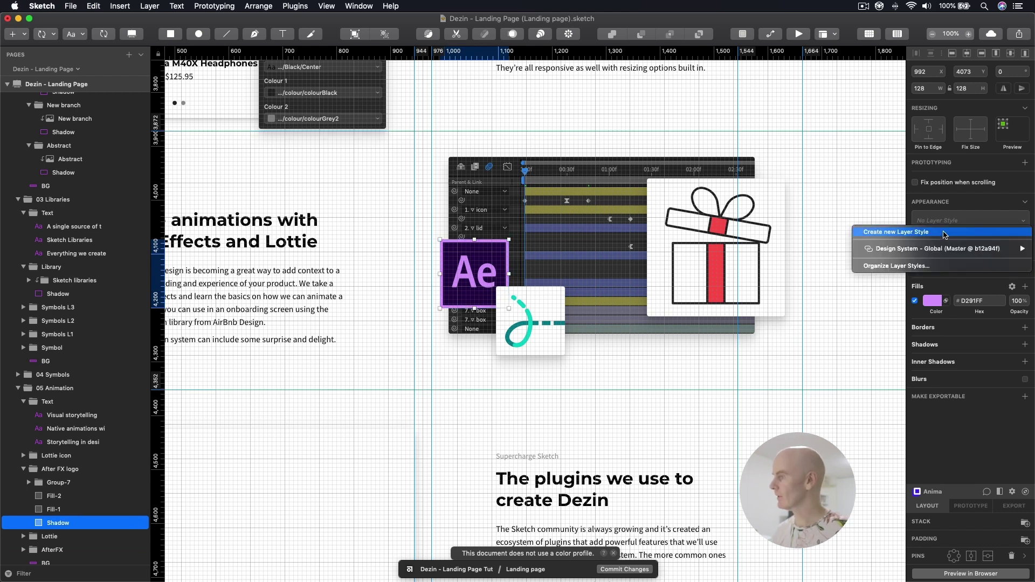
mouse_move(926, 248)
mouse_move(842, 266)
mouse_move(717, 461)
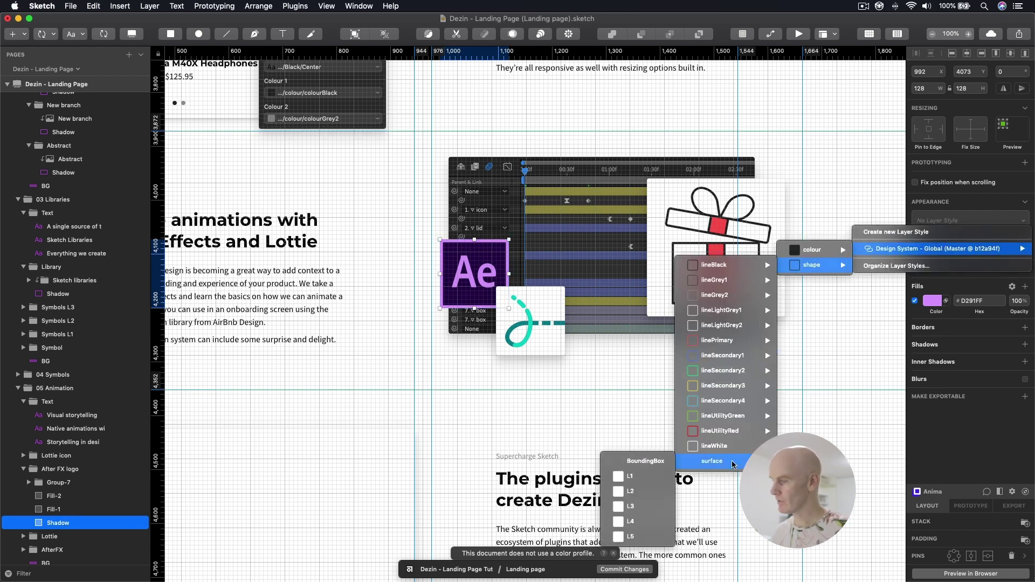
click(630, 536)
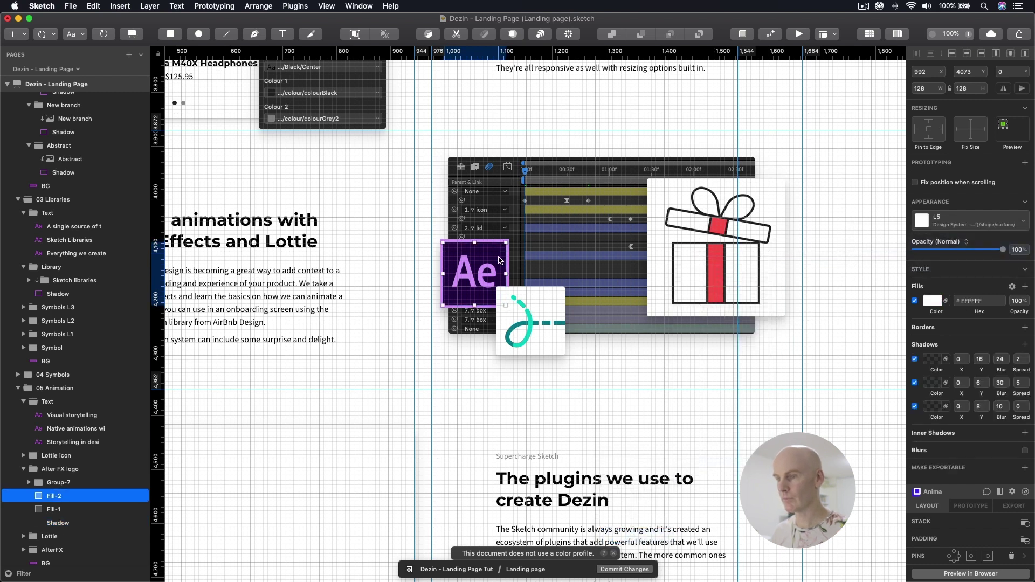
click(60, 496)
click(60, 469)
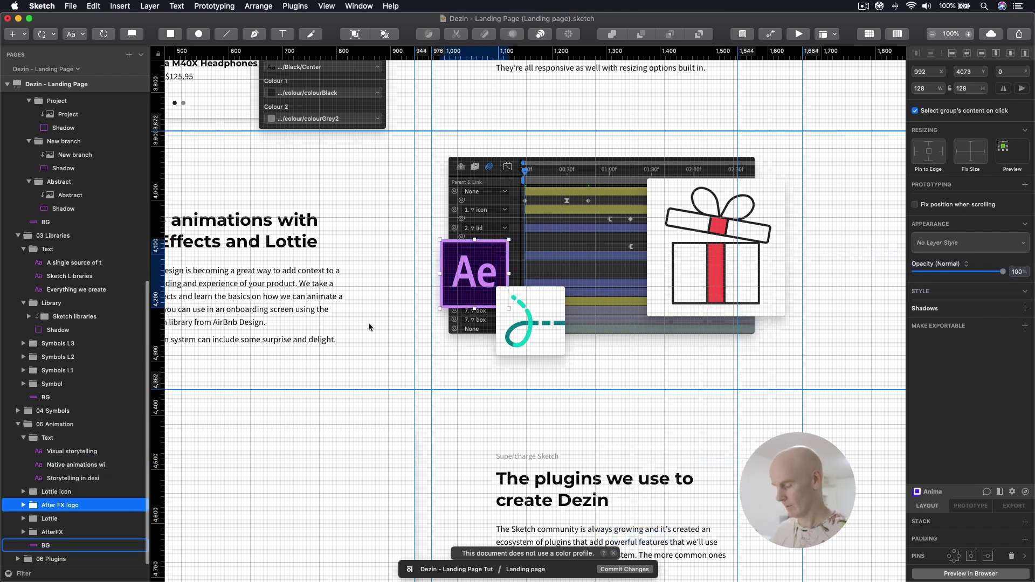
Deselect the After FX logo group and save the document
key(super+minus)
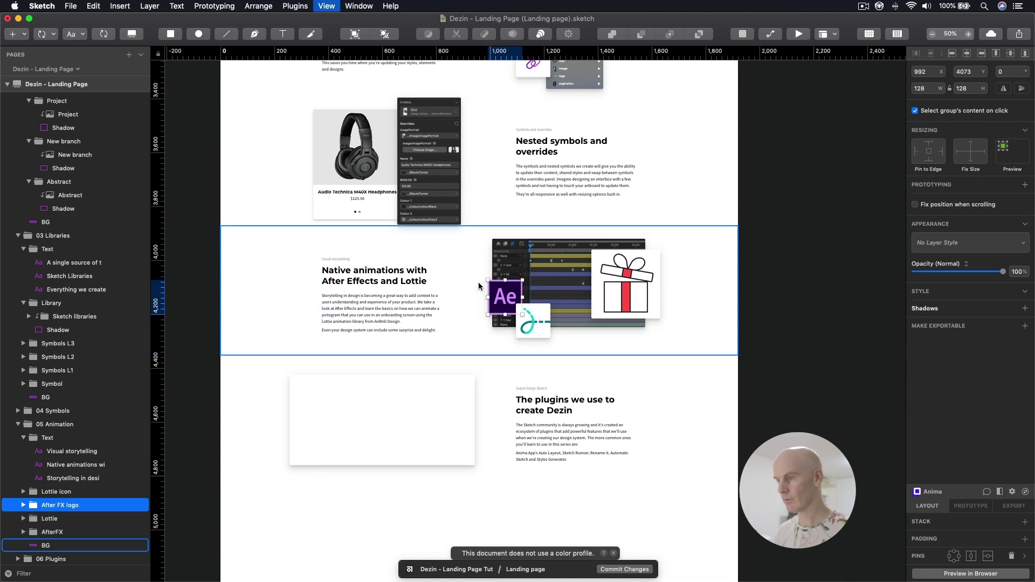
click(790, 264)
key(super+s)
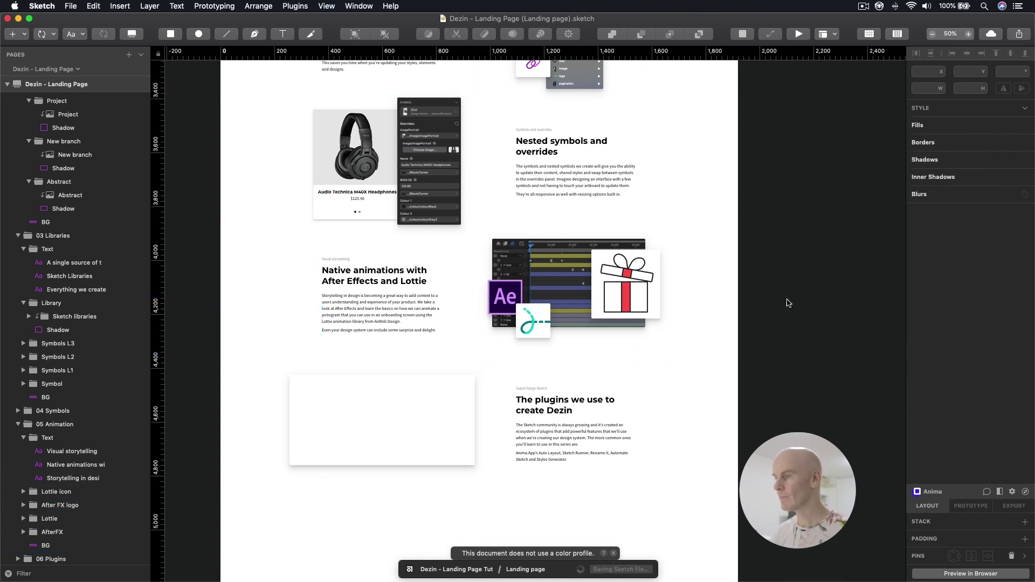
Show the rulers and grid, then select and collapse the Image placeholder group in the 06 Plugins section
scroll(793, 262, down, 3)
scroll(793, 261, left, 2)
scroll(801, 269, down, 3)
click(698, 264)
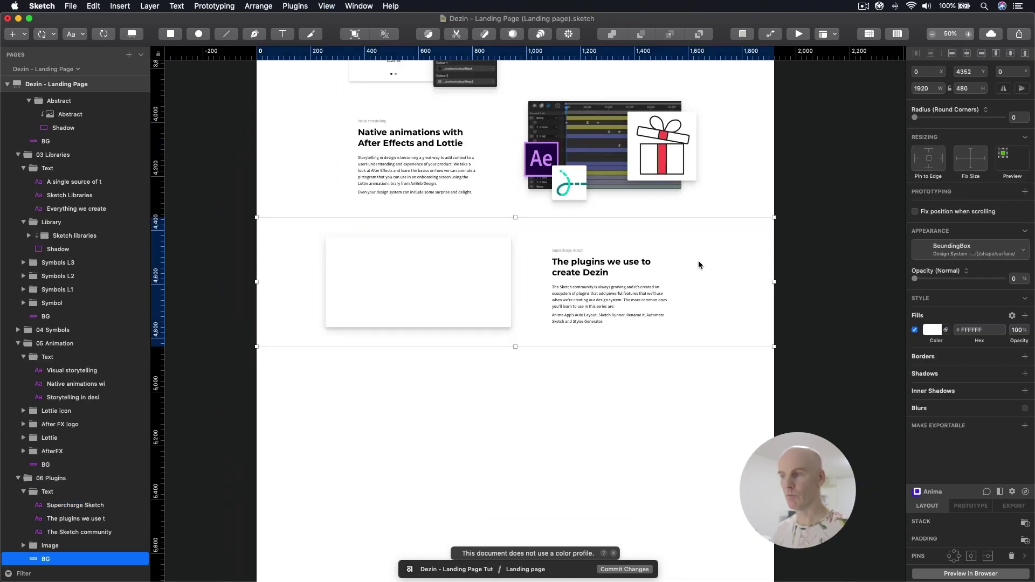
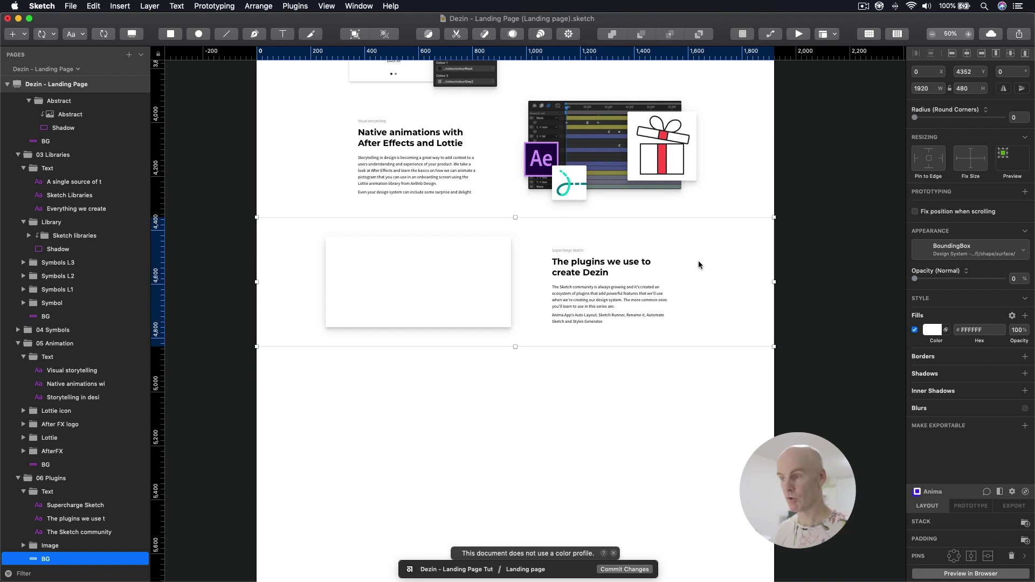
key(ctrl+r)
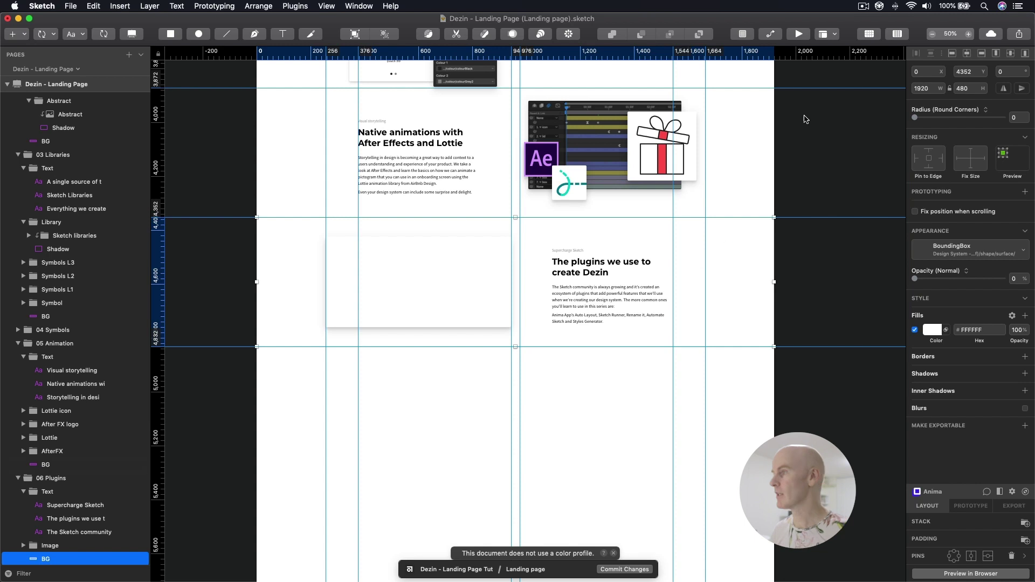
click(870, 37)
click(442, 280)
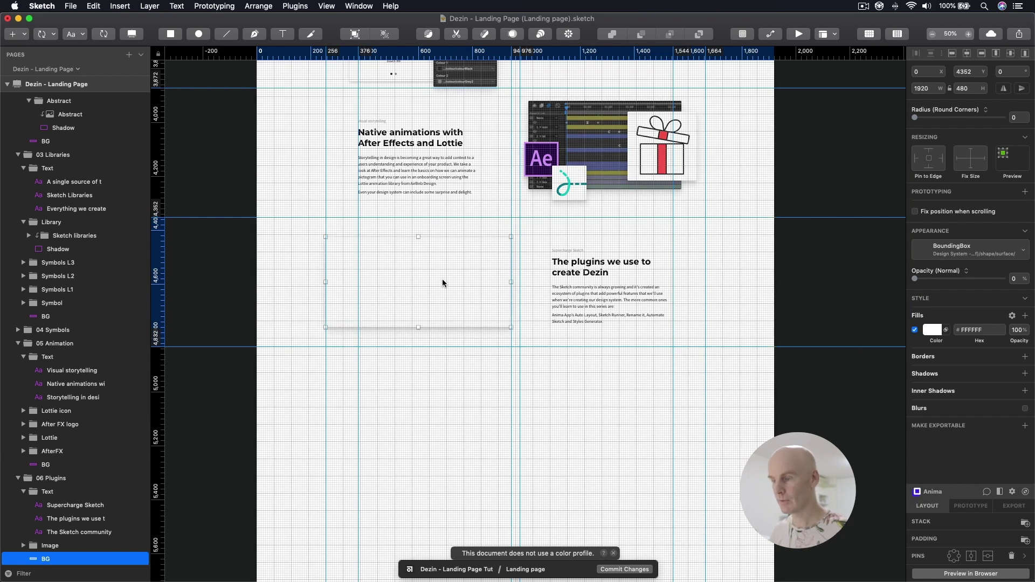
key(super+0)
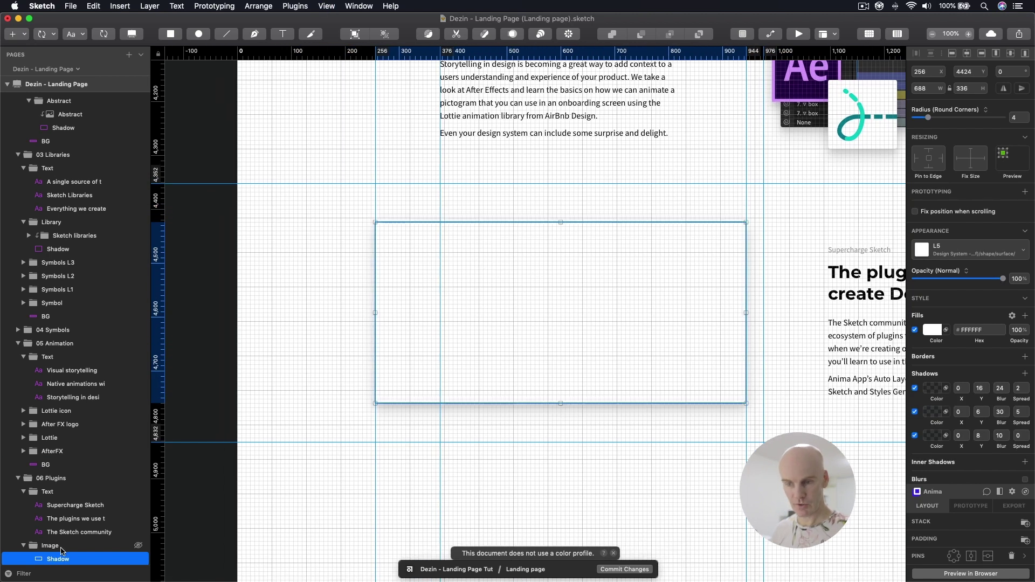
click(51, 546)
click(23, 546)
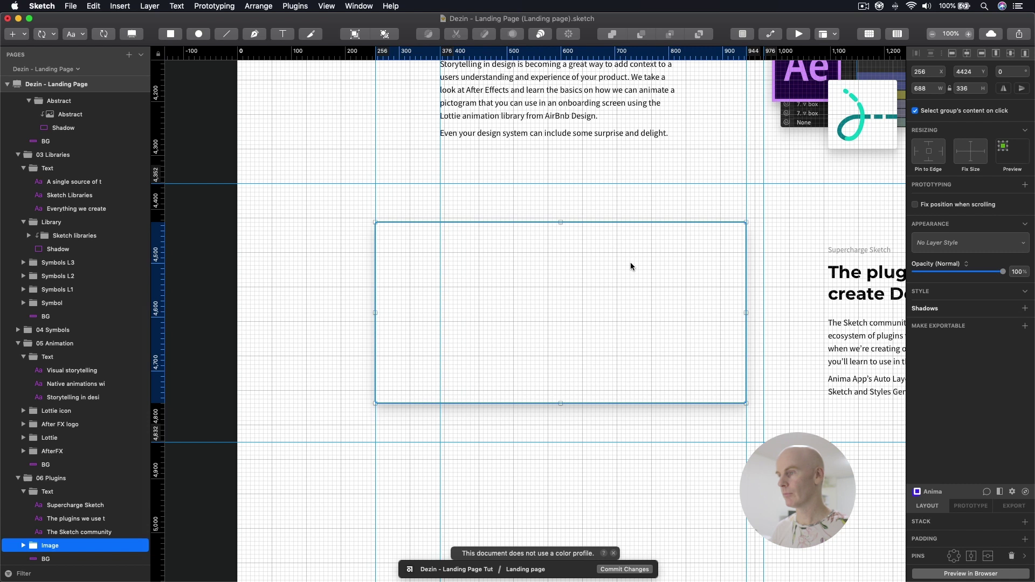
Switch to Finder and place Animaapp logo.svg over the plugins placeholder, at about X 297, Y 4444
key(super+Tab)
click(784, 150)
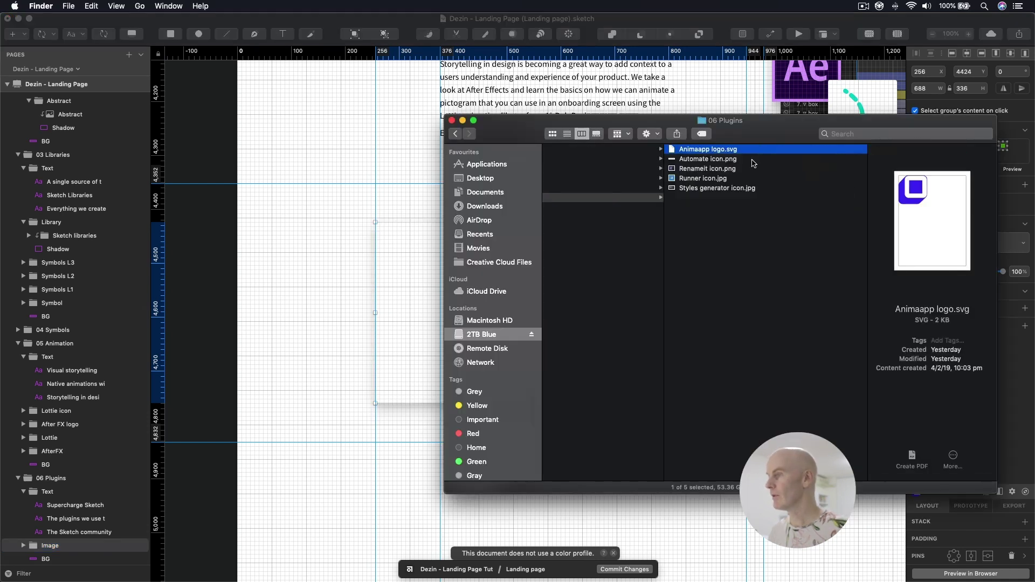
mouse_move(708, 149)
mouse_down()
mouse_move(380, 236)
mouse_move(432, 269)
mouse_up()
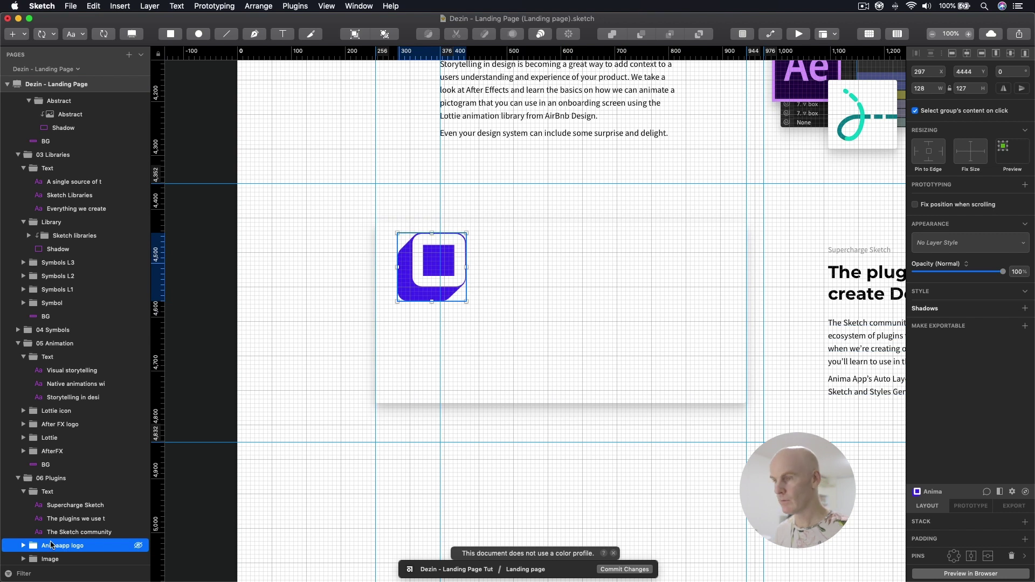
Reposition the Animaapp logo group at X 209, Y 4424, overlapping the placeholder's left edge
key(shift+Up)
key(shift+Up)
key(Down)
key(Down)
key(Down)
key(Down)
key(Up)
key(Up)
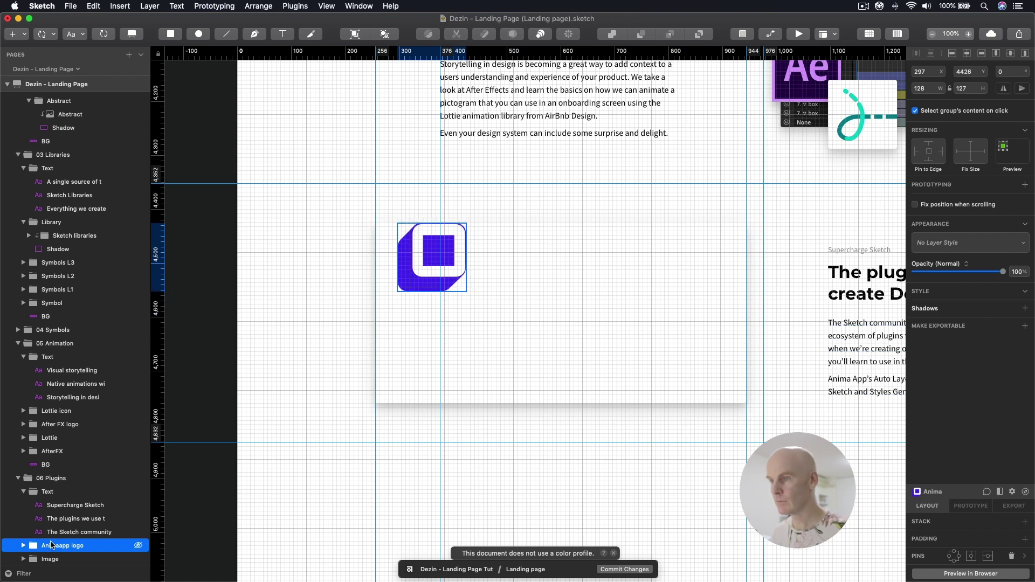
key(shift+Left)
key(shift+Left)
key(shift+Left)
key(shift+Left)
key(shift+Left)
key(shift+Left)
key(shift+Left)
key(shift+Left)
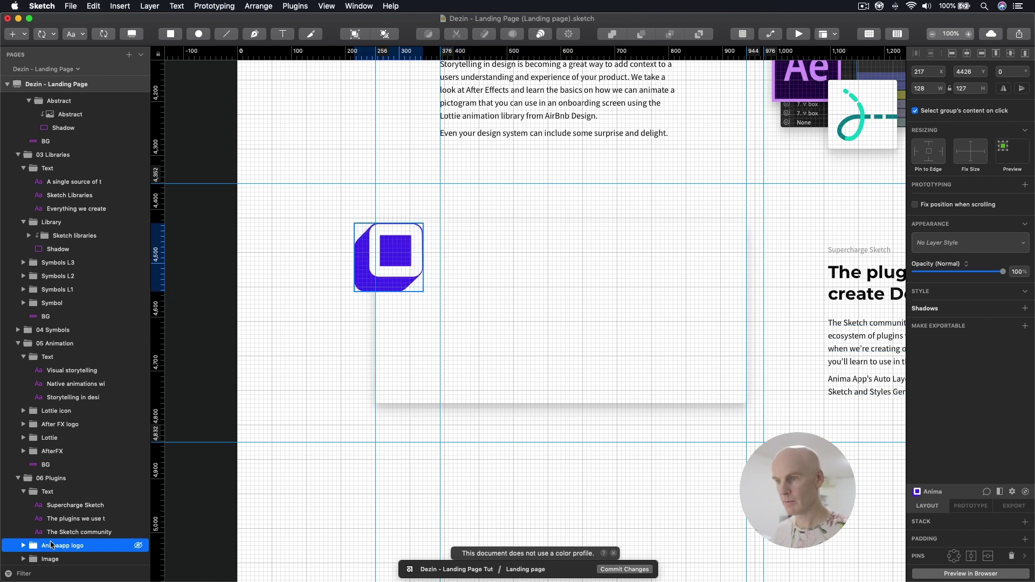
key(Left)
key(Left)
key(Left)
key(Left)
key(Left)
key(Left)
key(Left)
key(Left)
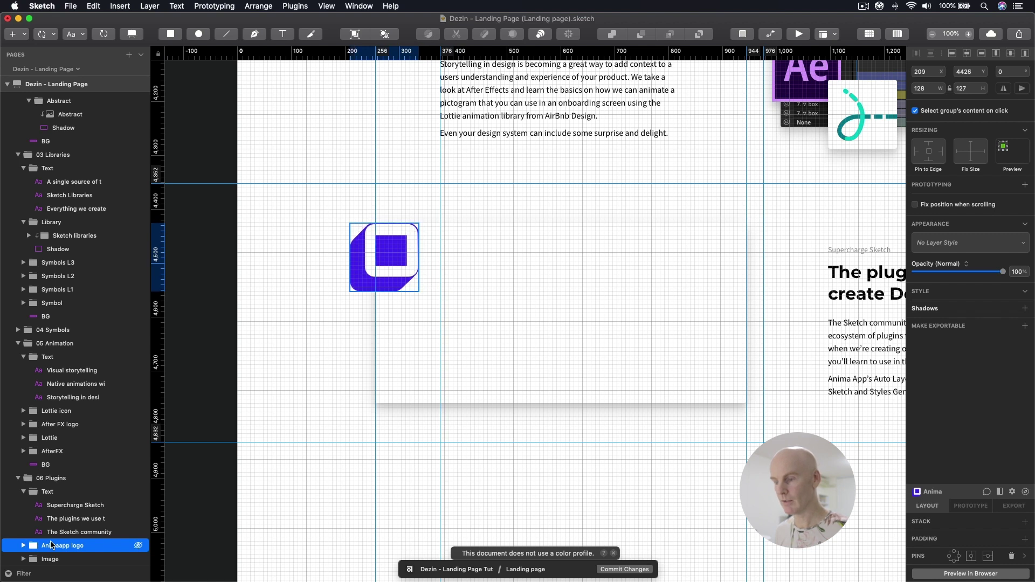
key(super+z)
key(super+shift+z)
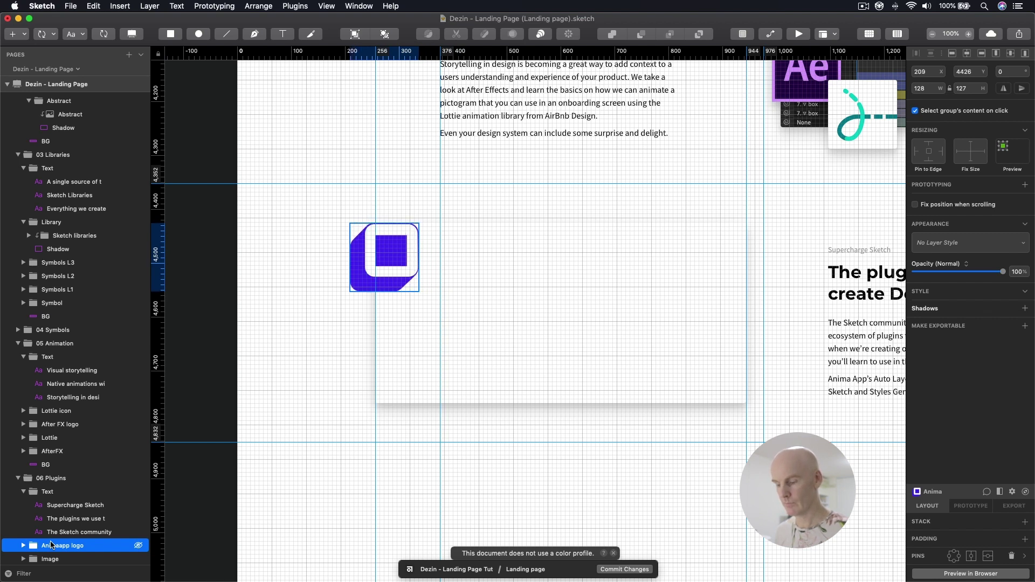
key(super+plus)
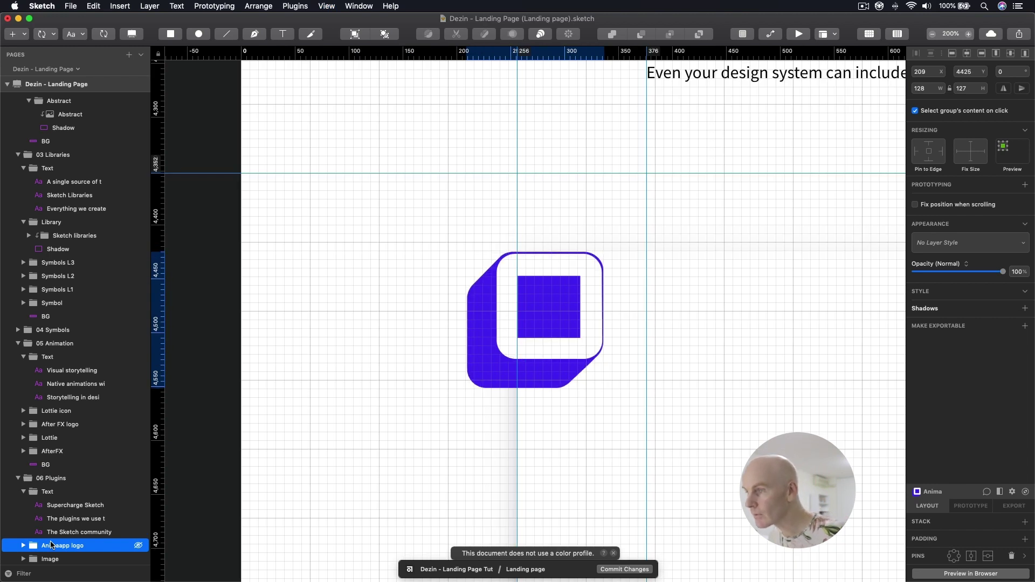
scroll(64, 548, down, 1)
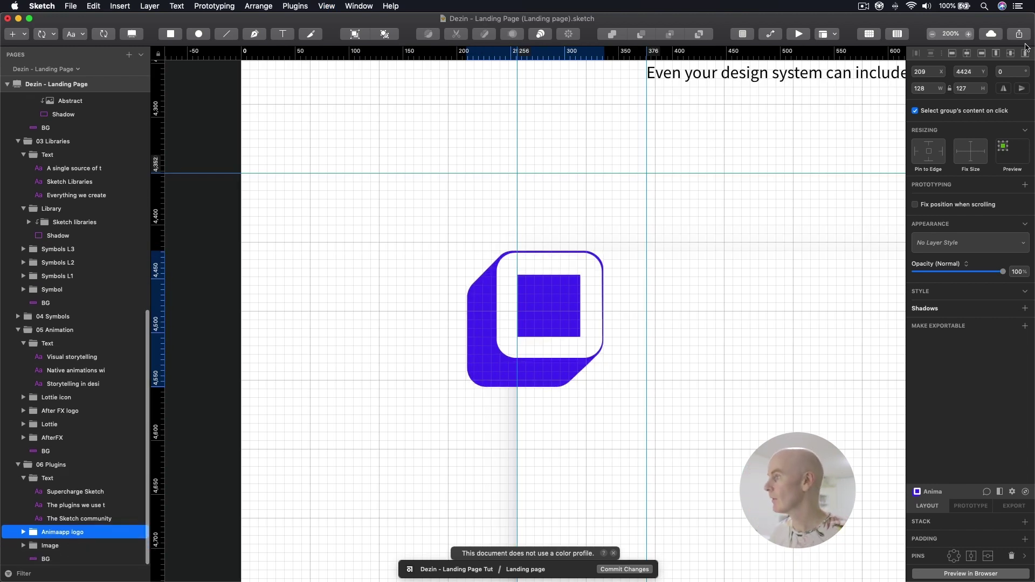
Duplicate the Path layer inside the Animaapp logo group and rename the lower copy as Shadow
key(Return)
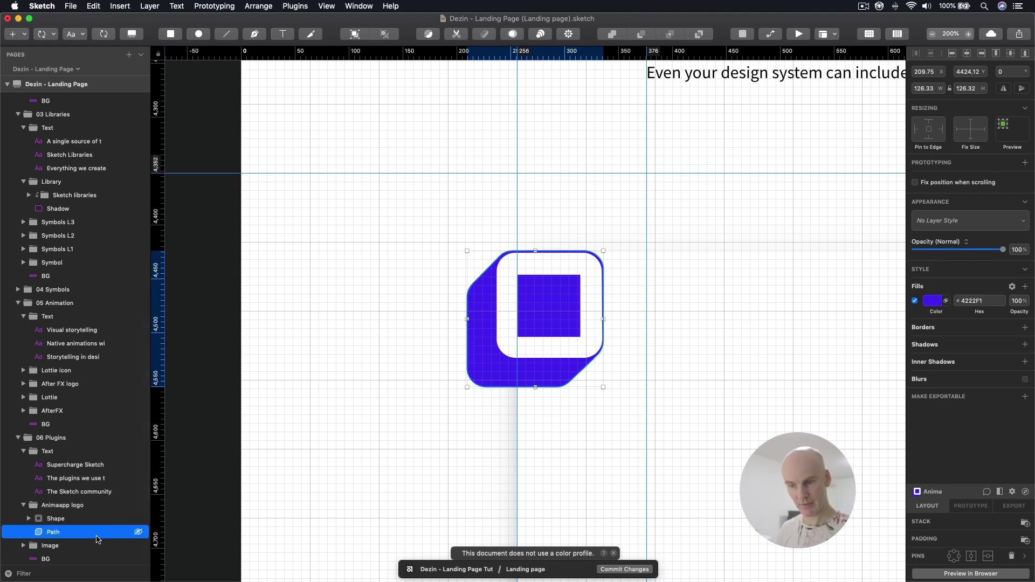
double_click(67, 546)
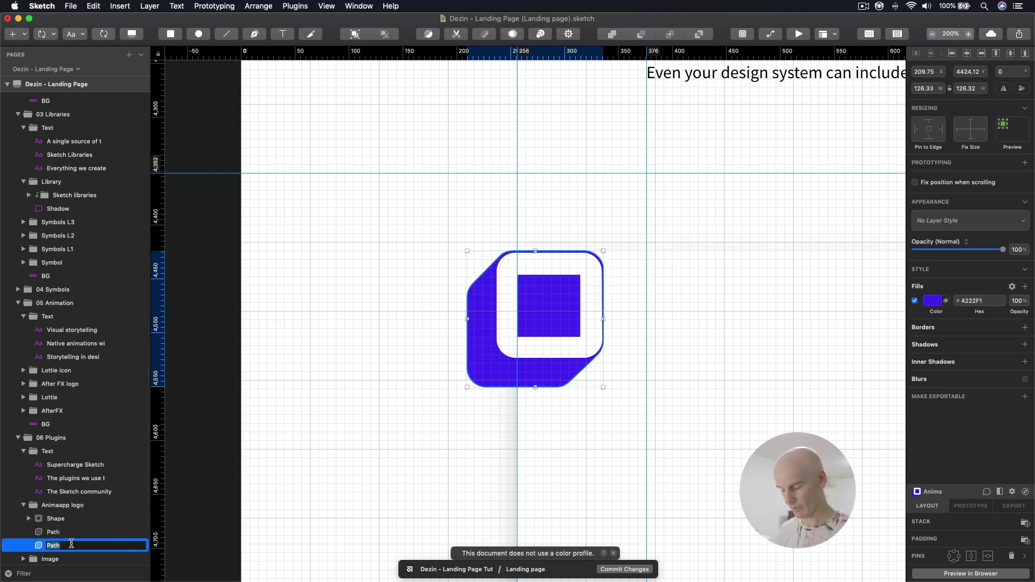
text(Shadow)
key(Return)
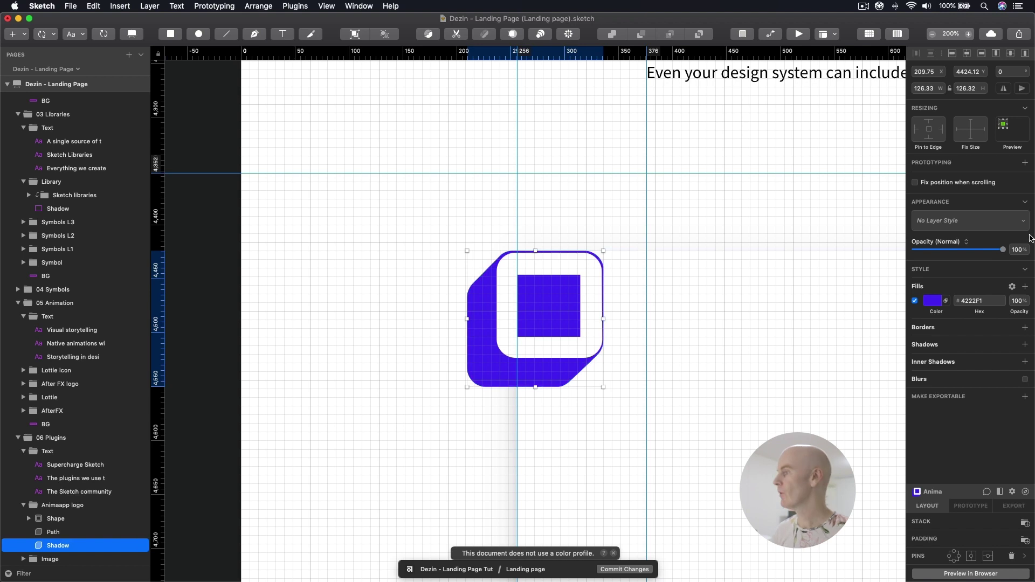
Apply the Design System shape/surface/L5 layer style to the Animaapp logo's Shadow layer and select the logo group
click(929, 220)
mouse_move(929, 247)
mouse_move(836, 270)
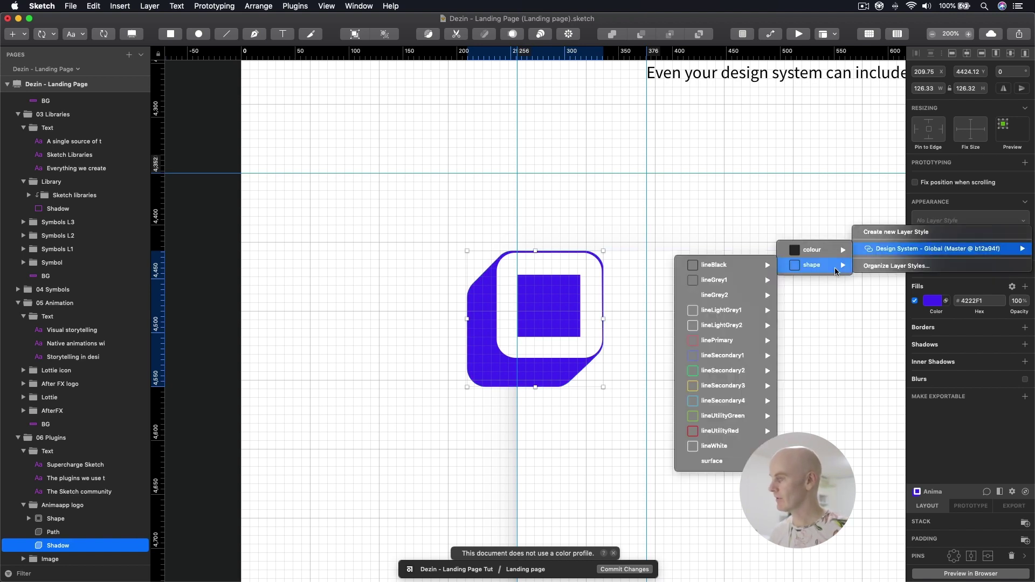
mouse_move(710, 465)
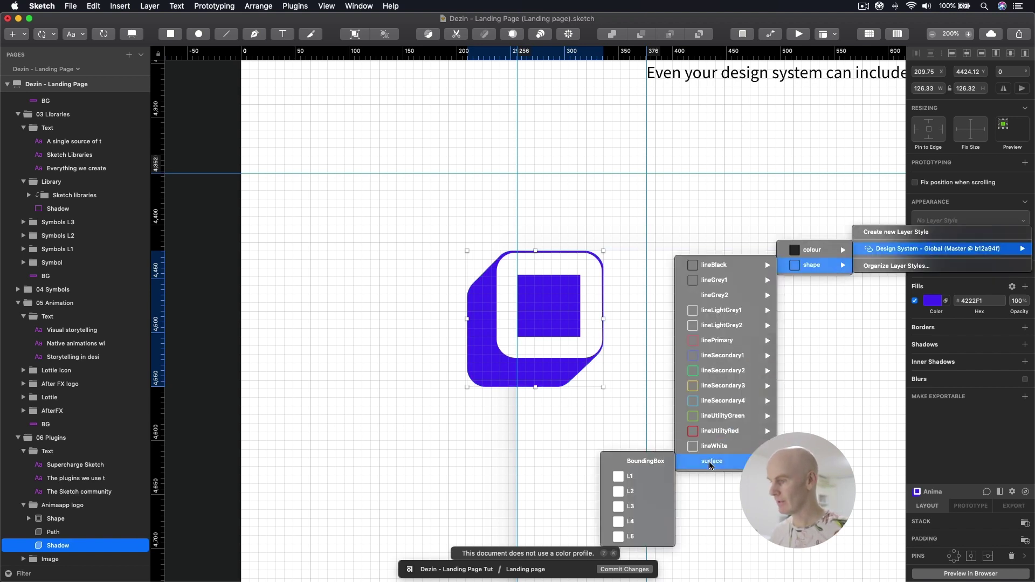
click(632, 538)
click(77, 509)
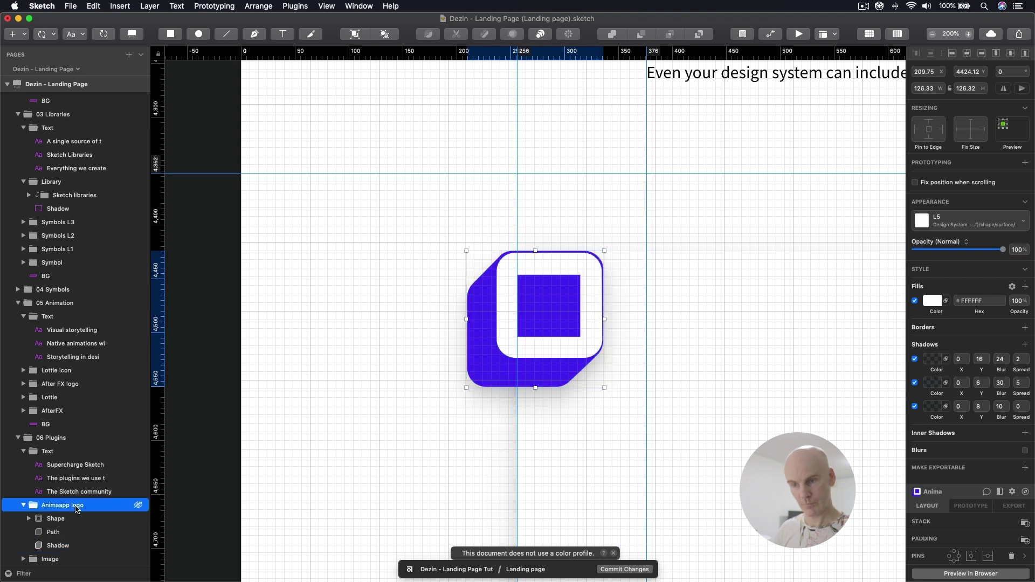
key(super+minus)
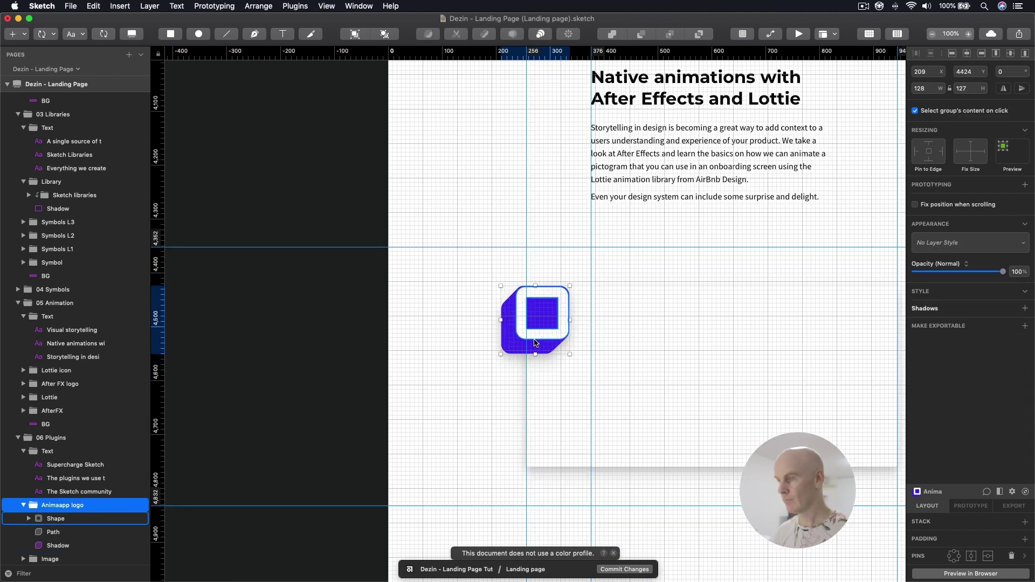
Move the Image placeholder group to X 400, Y 4416, clear of the Animaapp logo, and select its Shadow layer
drag(745, 354, 562, 328)
click(513, 329)
key(shift+Right)
key(shift+Right)
key(shift+Right)
key(shift+Right)
key(shift+Right)
key(shift+Right)
key(shift+Right)
key(shift+Right)
key(shift+Right)
key(shift+Right)
key(shift+Right)
key(shift+Right)
key(shift+Right)
key(shift+Right)
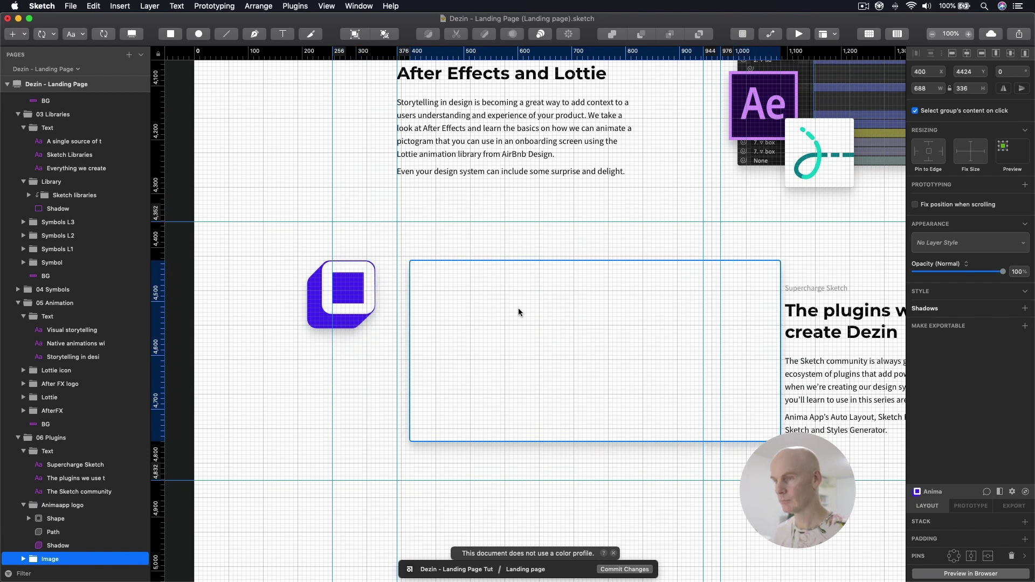
click(494, 302)
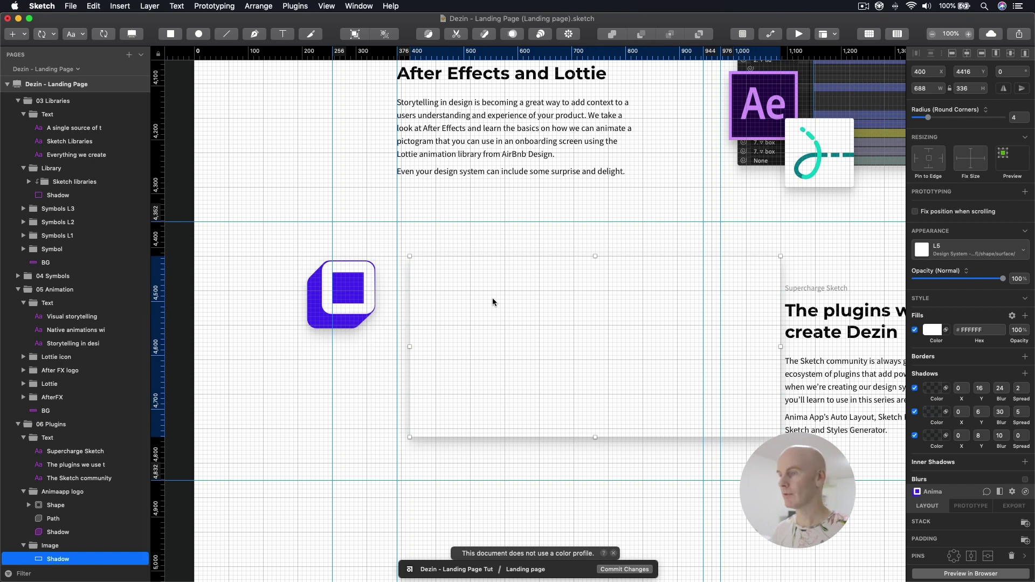
Switch to Finder, place Runner icon.jpg masked by the Image group's Shadow layer, and scale it to 128 × 128 px
key(super+Tab)
click(690, 182)
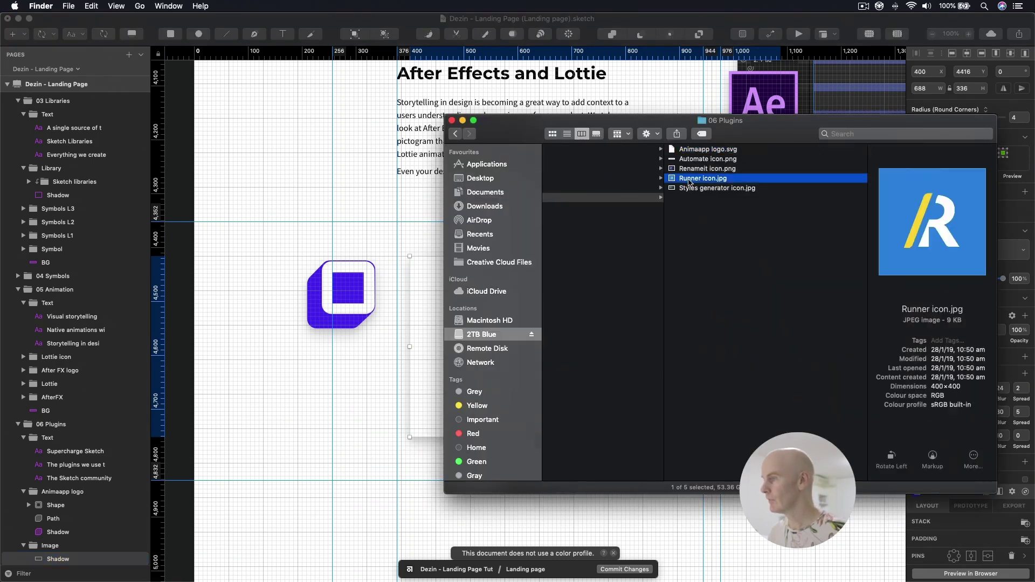
drag(683, 179, 438, 296)
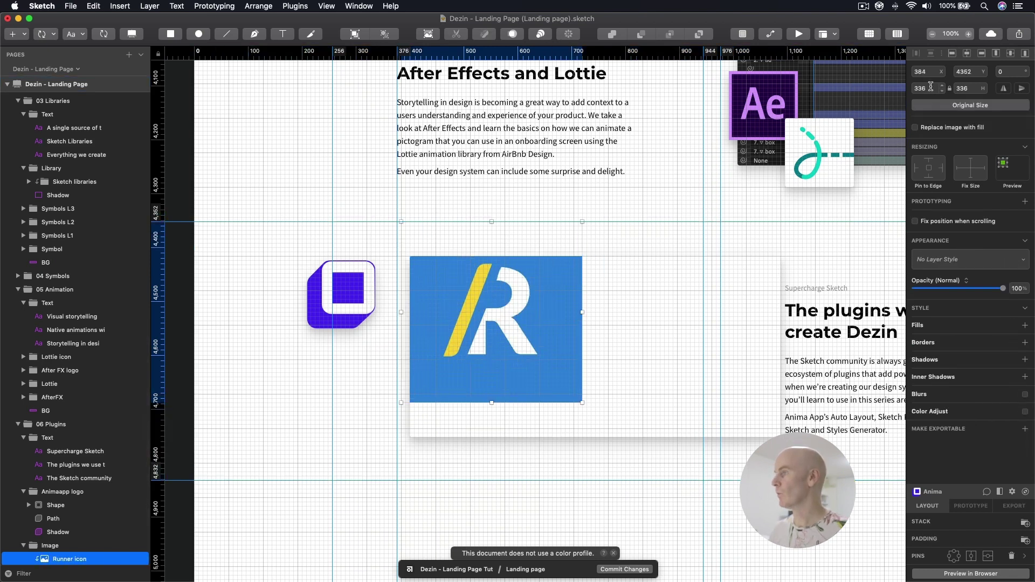
text(128)
key(Return)
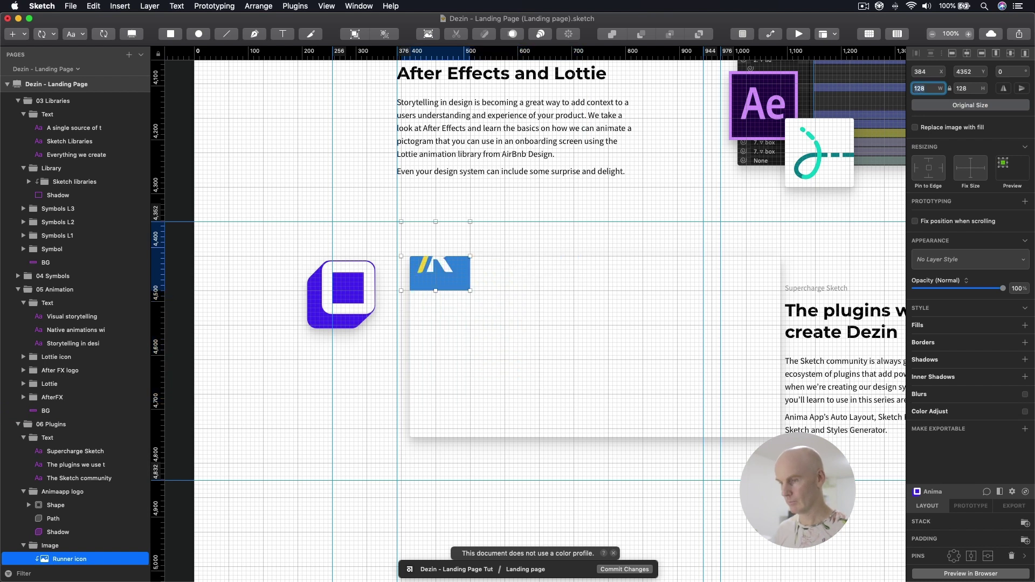
Position the Runner icon at X 400, Y 4416 and shrink the Shadow layer behind it to fit the icon
drag(406, 266, 414, 300)
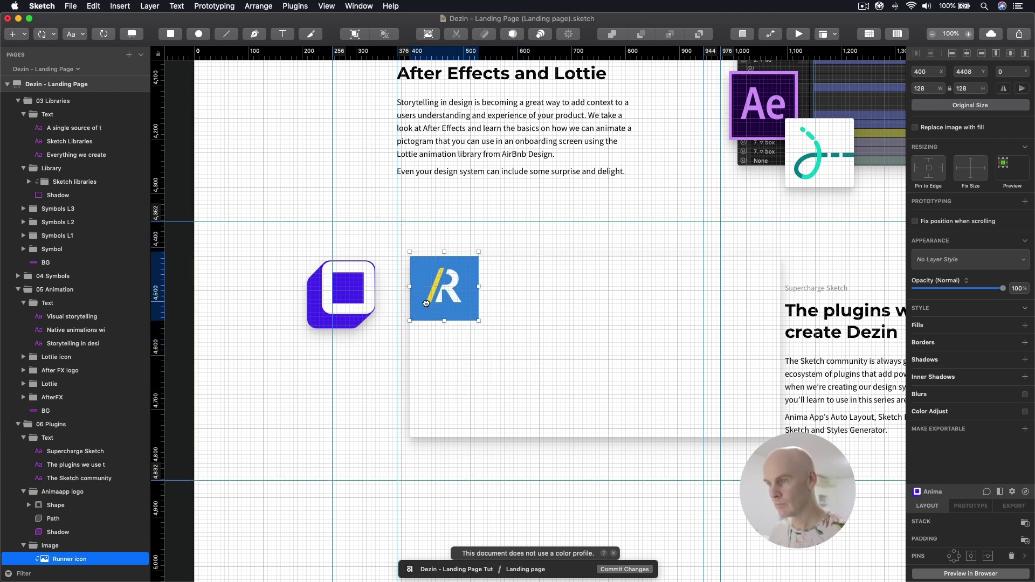
click(759, 410)
drag(778, 433, 479, 325)
click(429, 301)
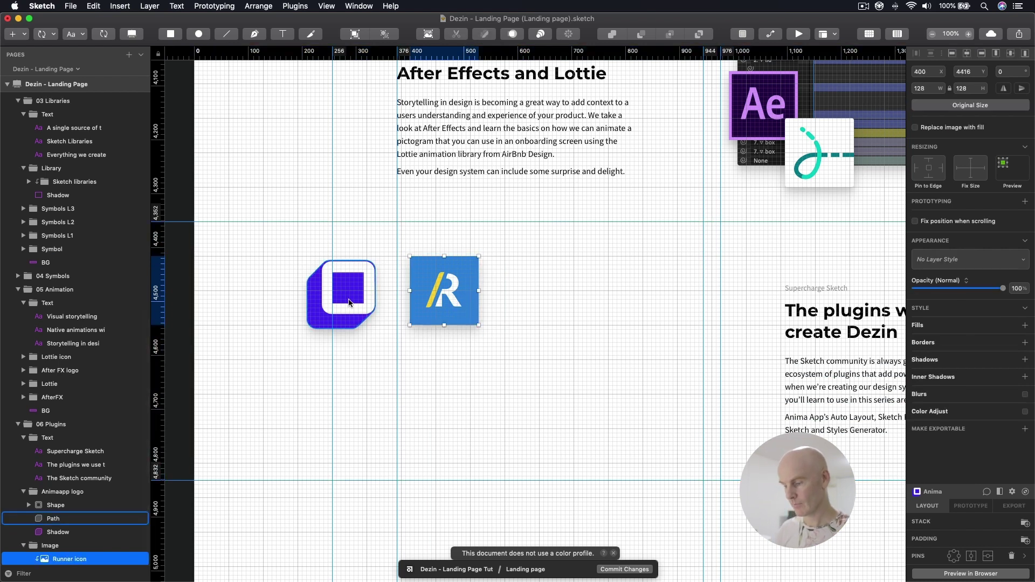
Move the Image group above the Animaapp logo in the layer order and rename it Runner logo
drag(55, 548, 39, 482)
click(23, 505)
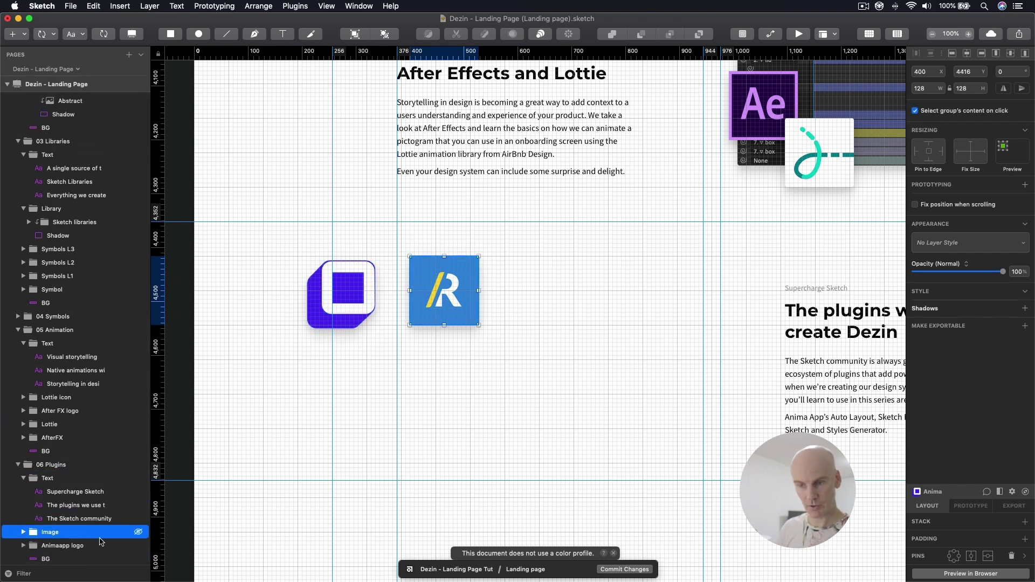
double_click(107, 529)
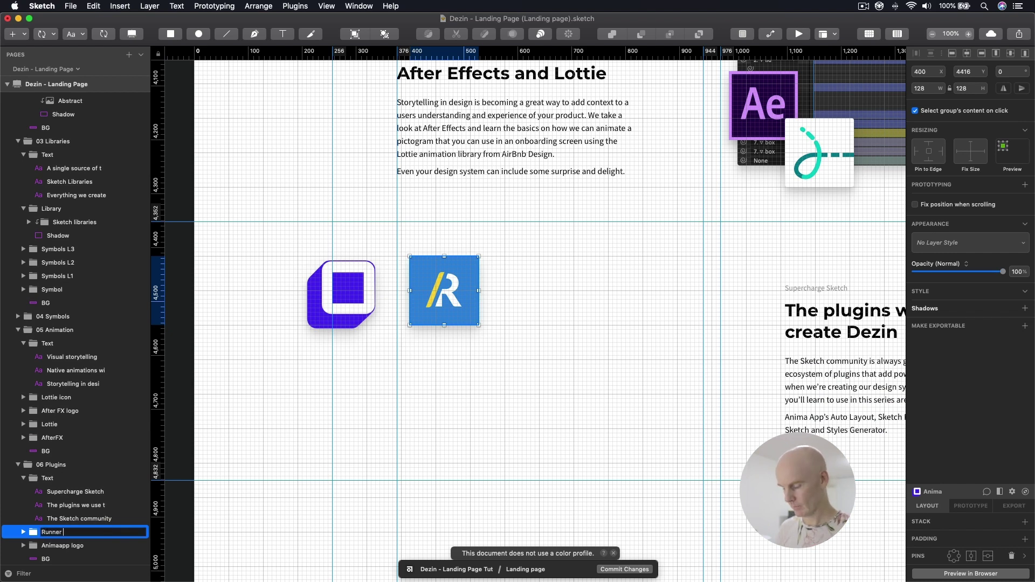
text(Runner logo)
key(Return)
click(23, 532)
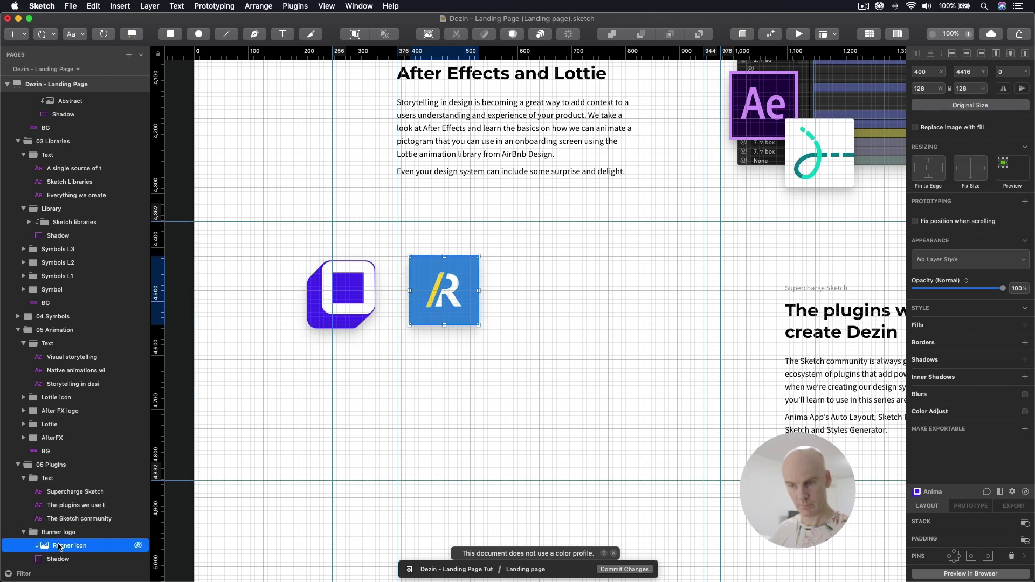
click(23, 533)
Select the Runner logo and Animaapp logo groups together and shift both about 128 px to the right
shift+click(54, 546)
key(shift+Right)
key(shift+Right)
key(shift+Right)
key(shift+Right)
key(shift+Right)
key(shift+Right)
key(shift+Right)
key(shift+Right)
key(shift+Right)
key(shift+Right)
key(shift+Right)
key(shift+Right)
key(shift+Right)
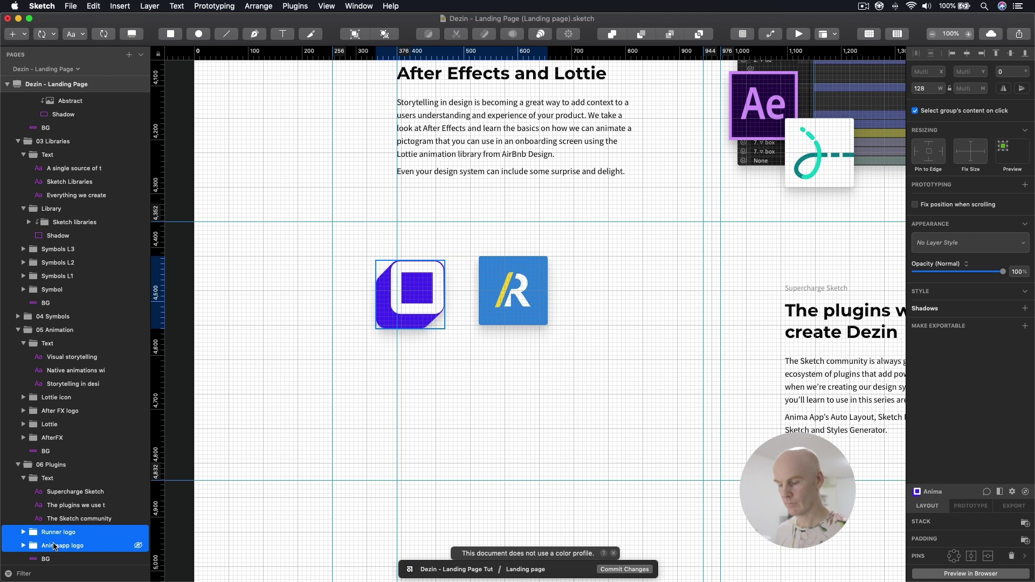
Move the Animaapp logo group up to Y 4416, level with the Runner logo
double_click(384, 315)
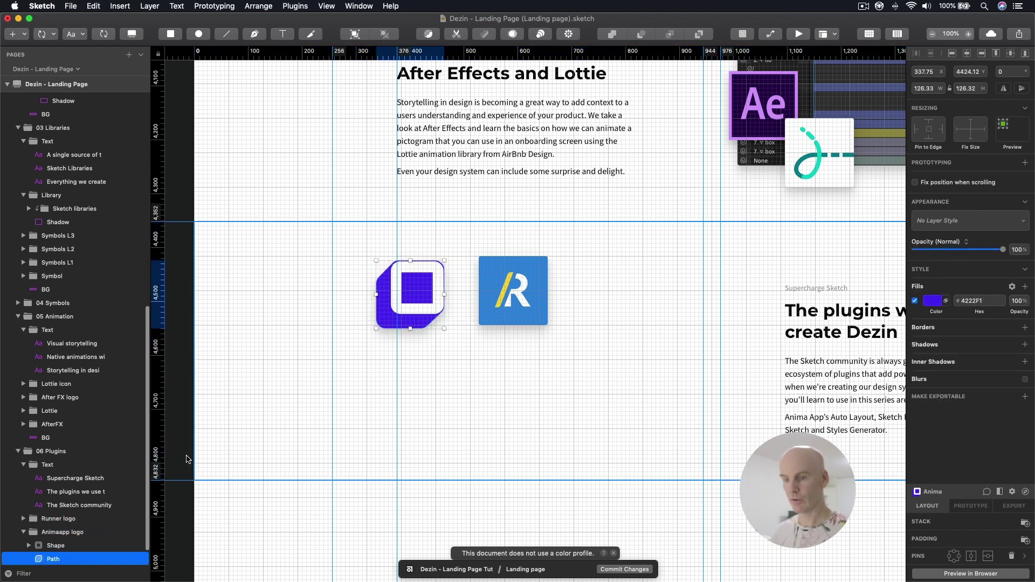
click(58, 534)
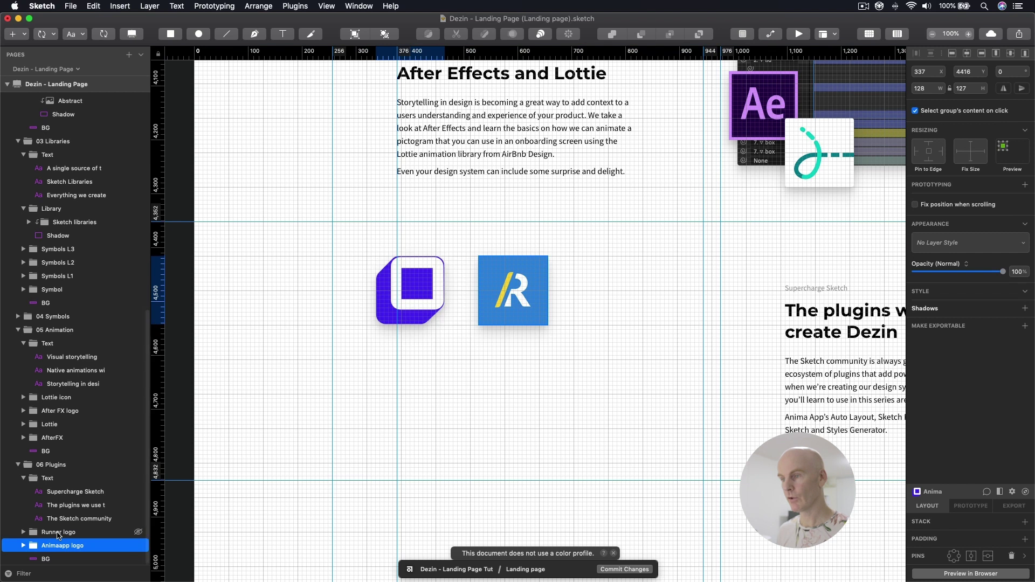
click(609, 332)
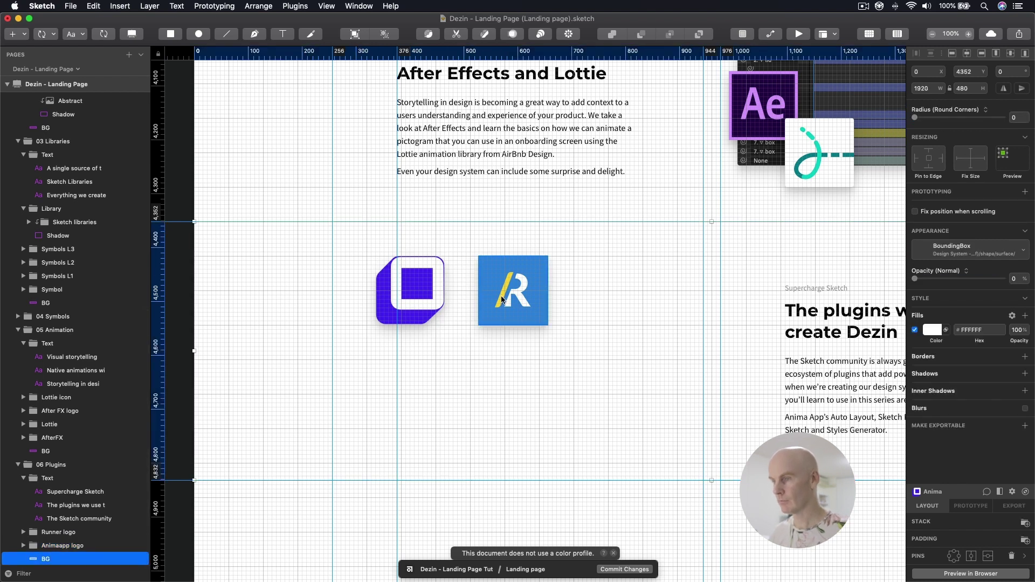
Nudge the Runner logo group to the right to X 536
click(56, 532)
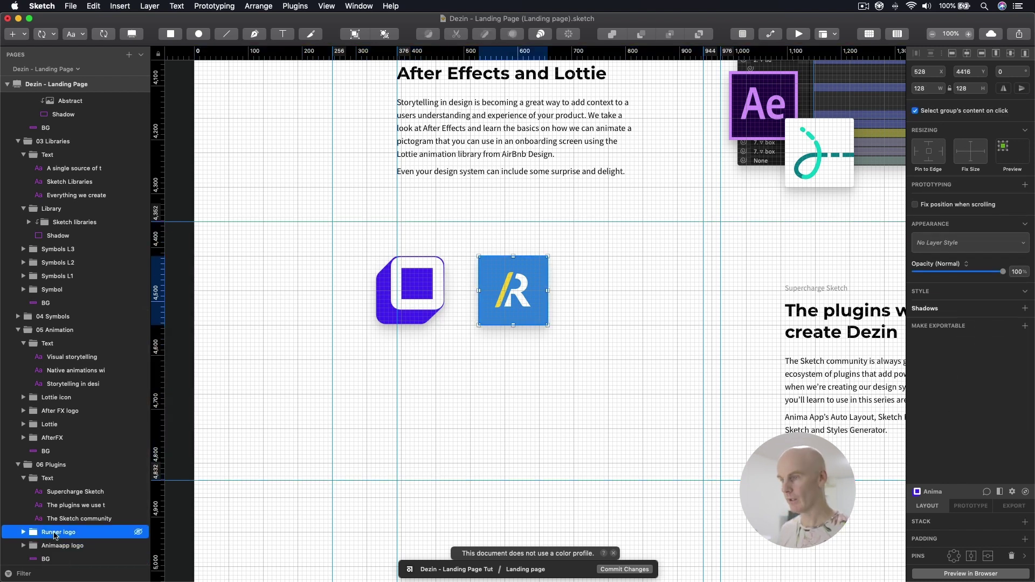
key(Right)
key(Right)
key(Right)
key(Right)
key(Right)
key(Right)
key(Right)
key(Right)
Duplicate the Runner logo group and move the copy to X 736, keeping it at Y 4416
key(super+d)
key(Right)
key(Right)
key(Right)
key(Right)
key(Right)
key(Right)
key(Right)
key(Right)
key(Right)
key(Right)
key(Right)
key(Right)
key(Right)
key(Right)
key(Right)
key(Right)
key(Right)
key(Right)
key(Right)
key(Right)
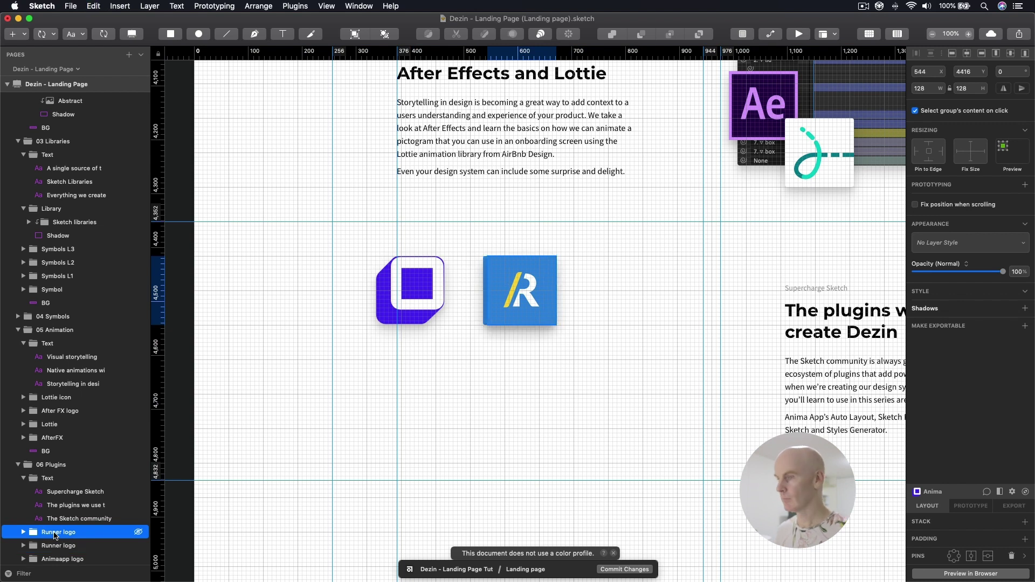
key(shift+Right)
key(shift+Right)
key(shift+Right)
key(shift+Right)
key(shift+Right)
key(shift+Right)
key(shift+Right)
key(shift+Right)
key(shift+Right)
key(shift+Right)
key(Right)
key(Right)
key(Right)
key(Right)
key(shift+Right)
key(shift+Right)
key(shift+Right)
key(Right)
key(Right)
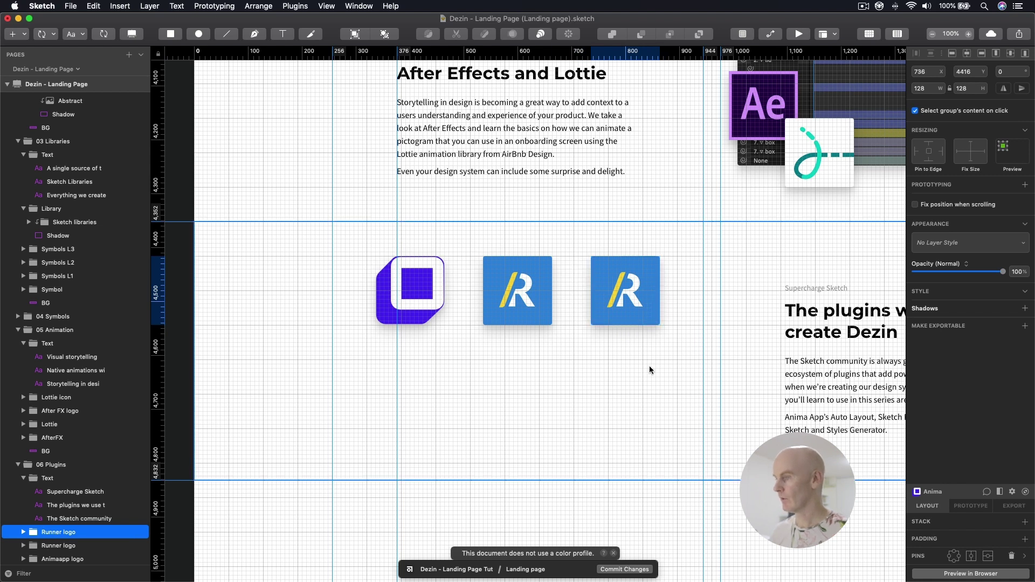
Rename the duplicated Runner logo group at X 736 as Renameit logo
click(638, 319)
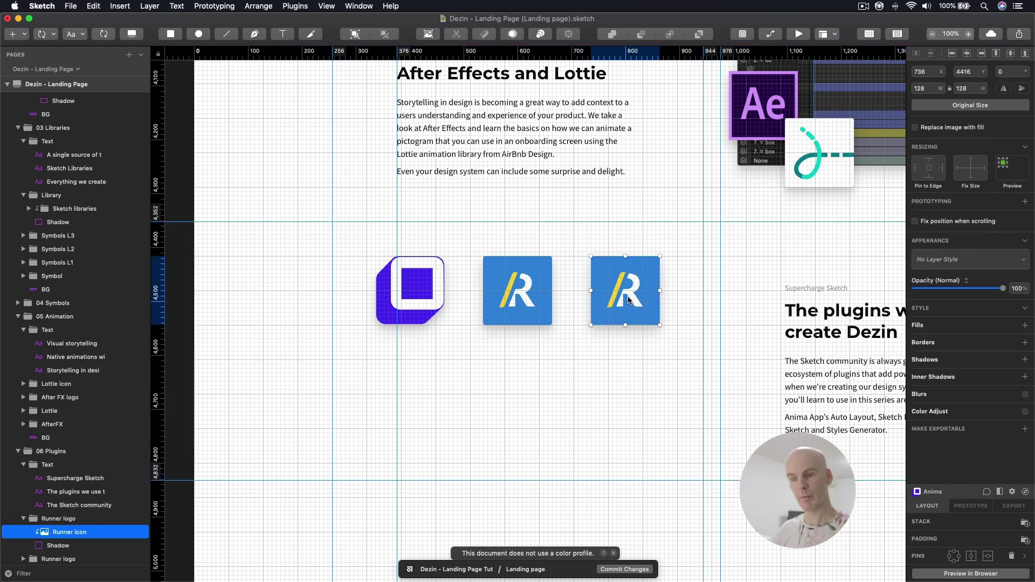
click(64, 521)
double_click(59, 525)
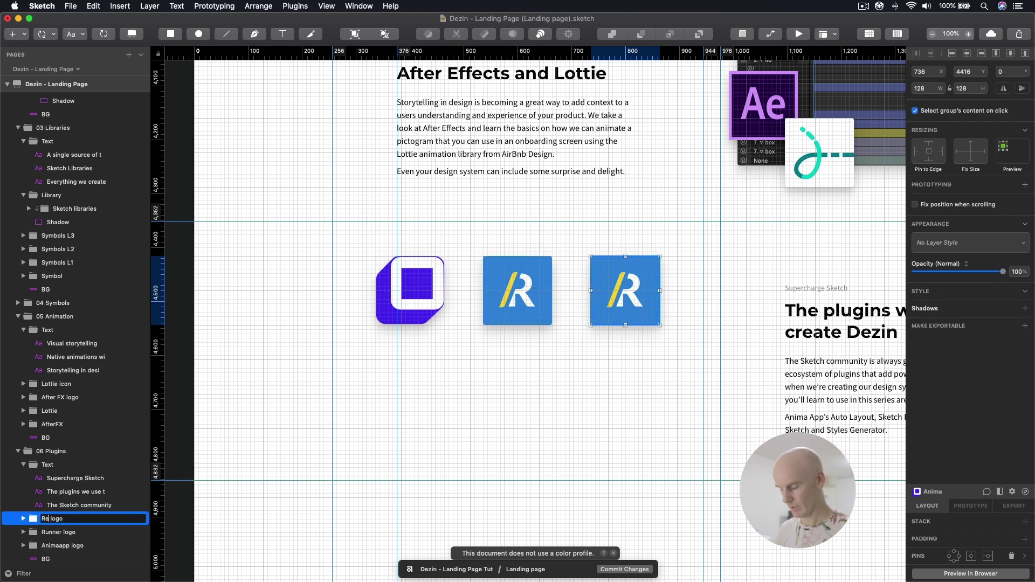
text(Renamit)
key(Return)
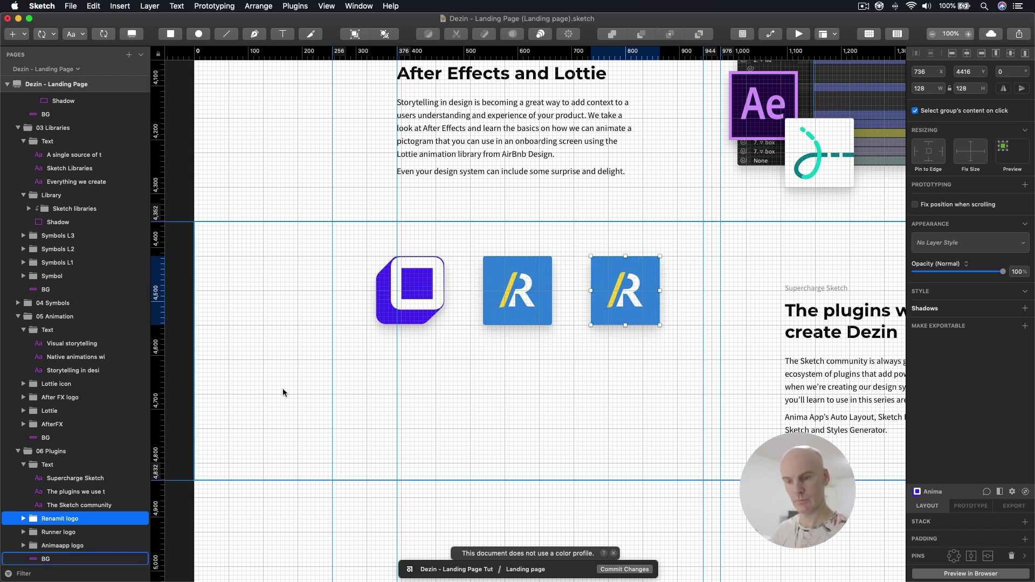
double_click(60, 521)
click(60, 519)
text(e)
key(Return)
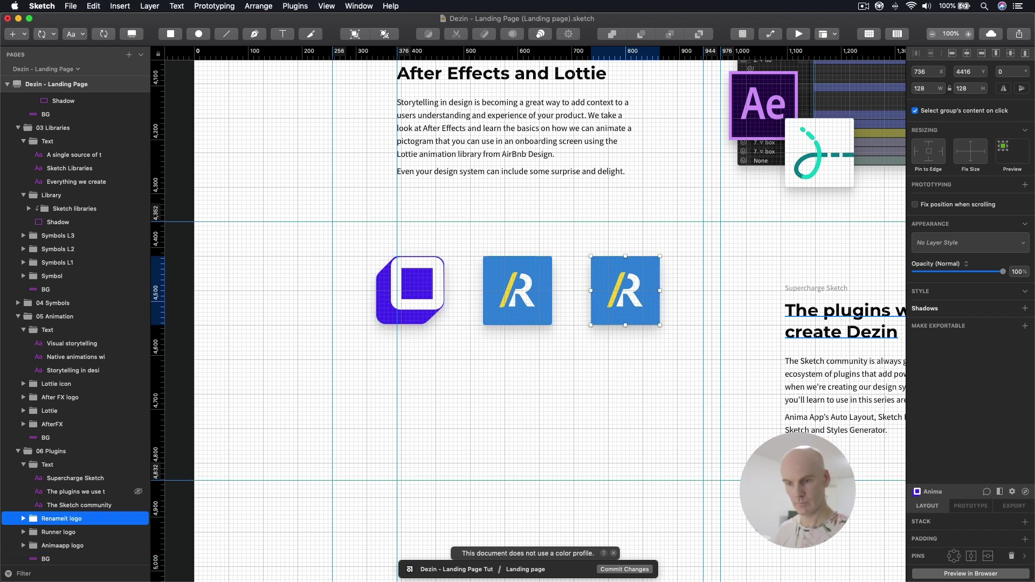
Switch to Finder and place the Renameit icon image inside the Renameit logo group at X 736, Y 4431
click(619, 281)
key(super+Tab)
mouse_move(701, 169)
mouse_down()
mouse_move(426, 203)
mouse_move(378, 226)
mouse_up()
drag(622, 297, 632, 293)
scroll(626, 286, right, 2)
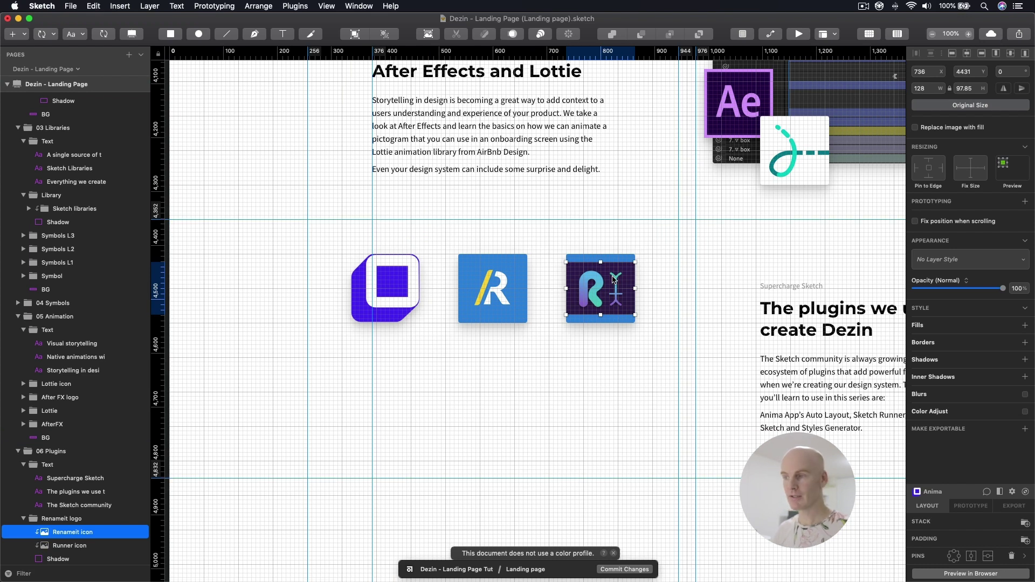
Delete the leftover Runner icon image from the Renameit logo group
click(579, 259)
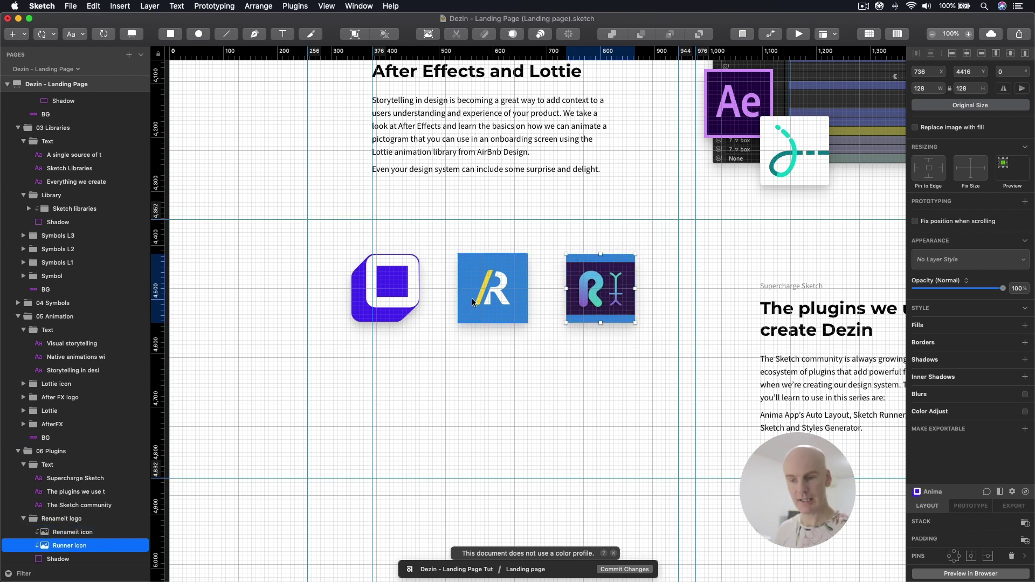
key(Delete)
click(580, 289)
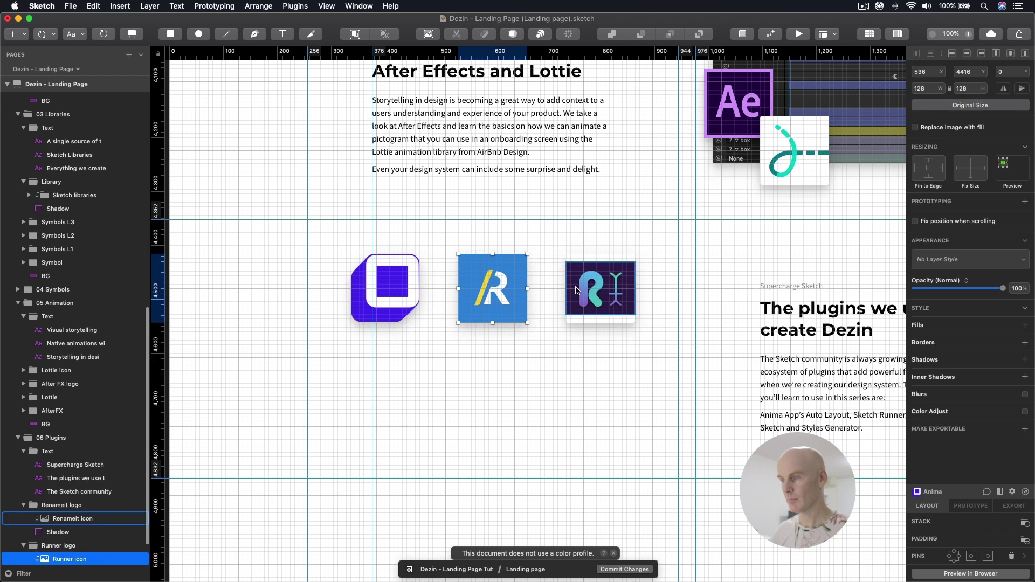
key(super+z)
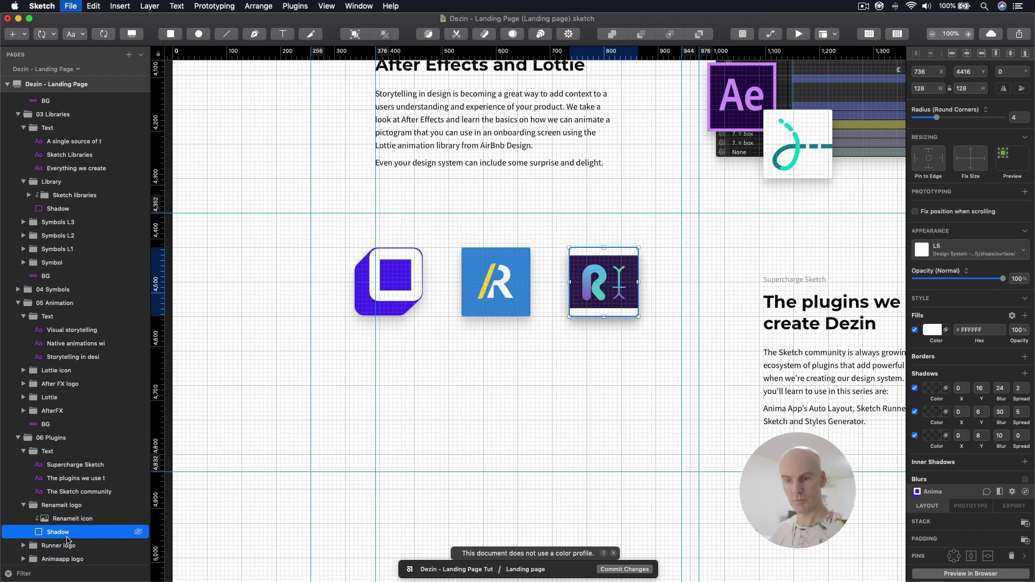
Duplicate the Renameit logo's Shadow layer above the original and rename the copy BG
double_click(66, 534)
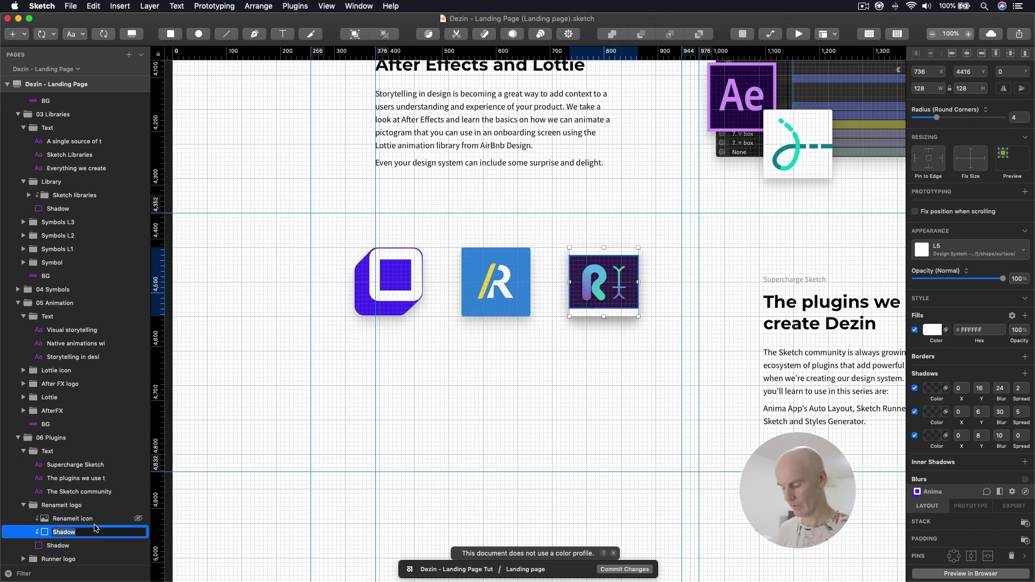
text(BG)
key(Return)
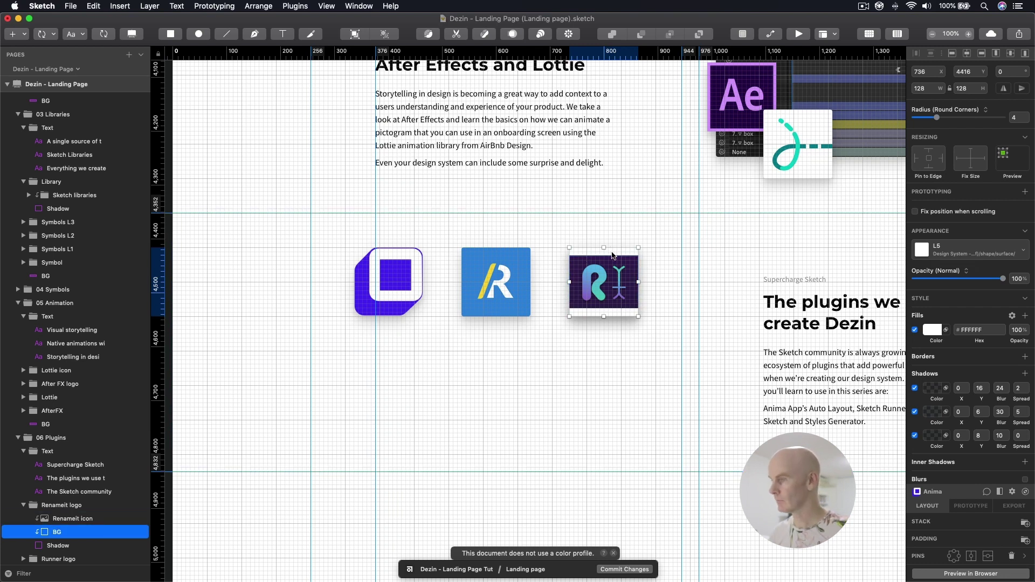
Detach the BG layer from its L5 layer style and remove all of its shadows
click(958, 253)
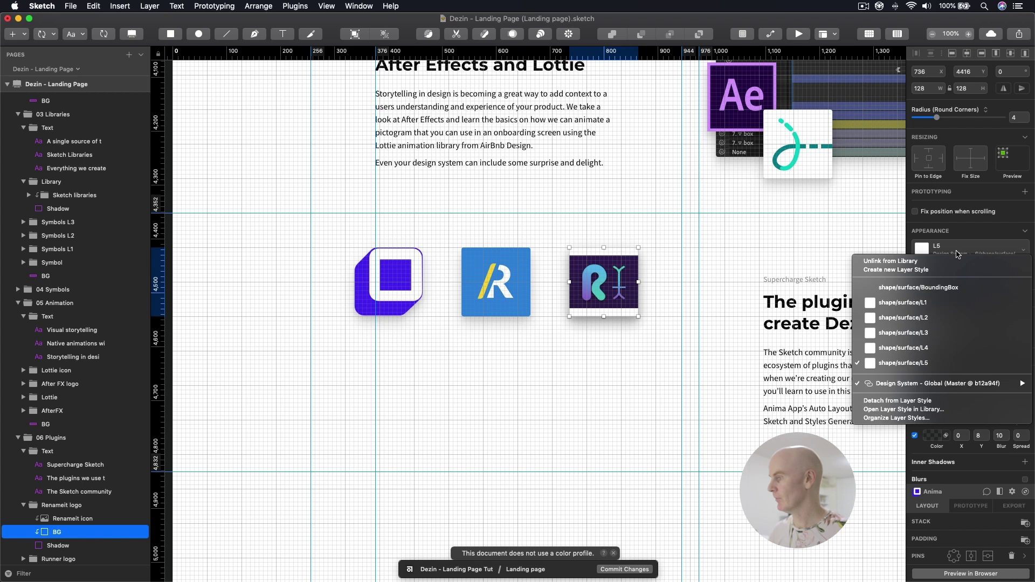
click(911, 401)
click(915, 389)
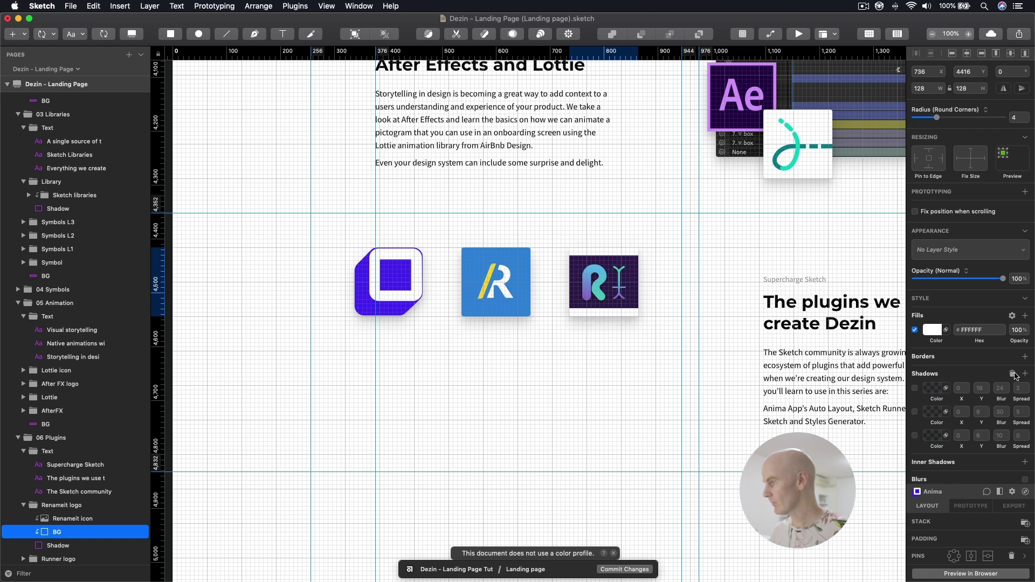
click(1014, 374)
Fill the BG layer with the dark purple sampled from the Renameit icon's background
click(932, 330)
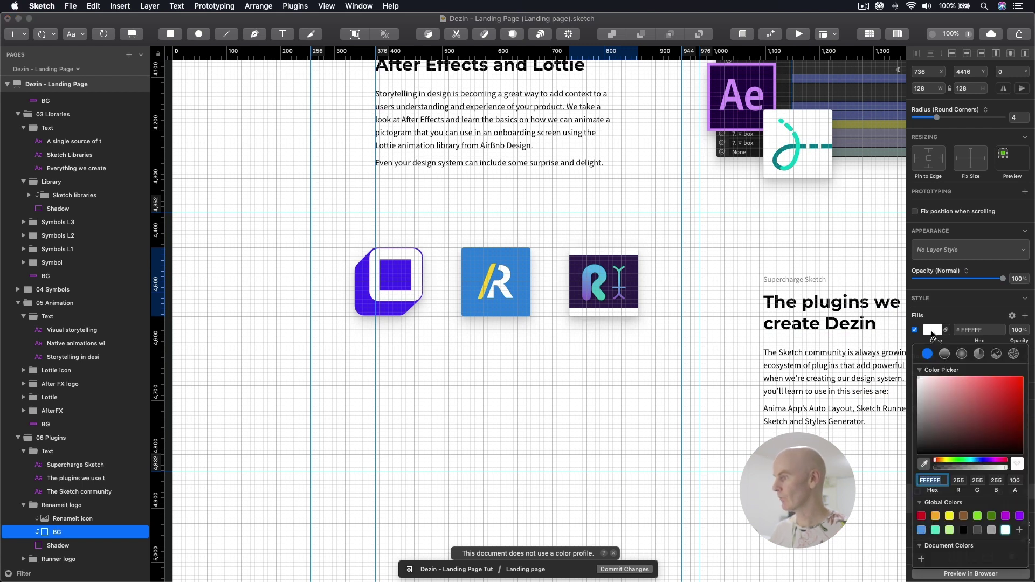
click(924, 465)
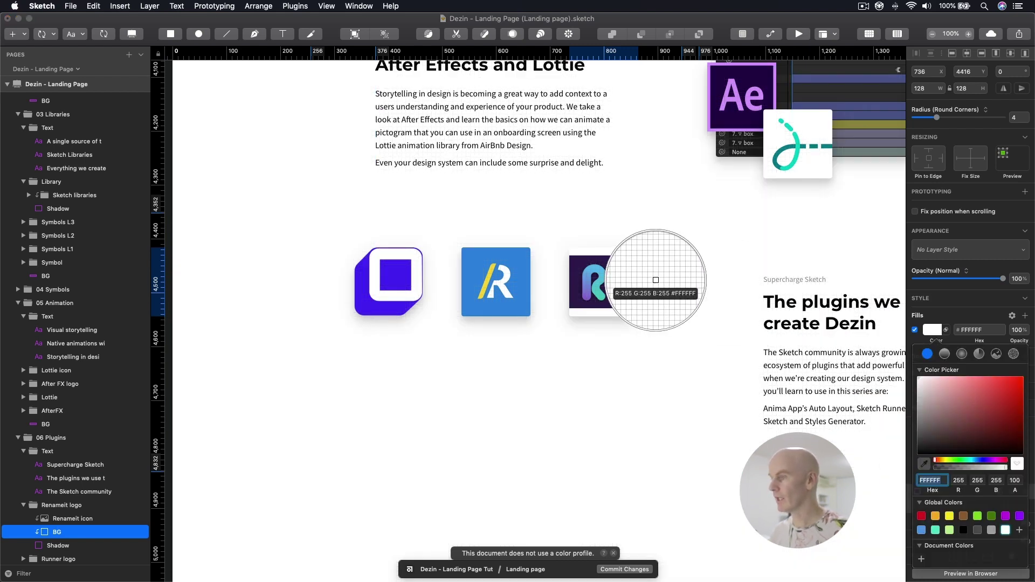
click(629, 261)
click(663, 254)
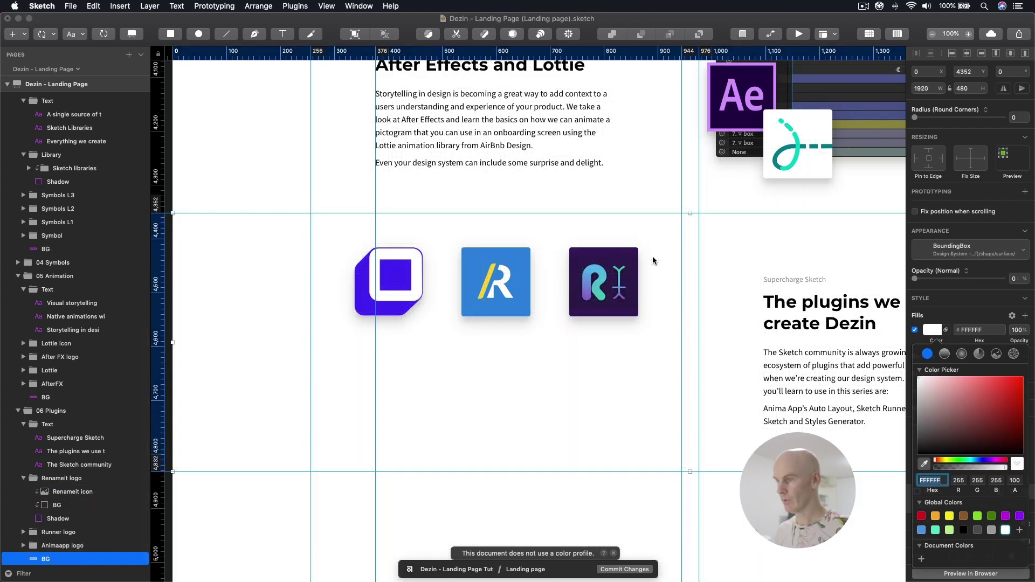
Duplicate the Renameit logo group and move the copy straight down to Y 4576
click(609, 275)
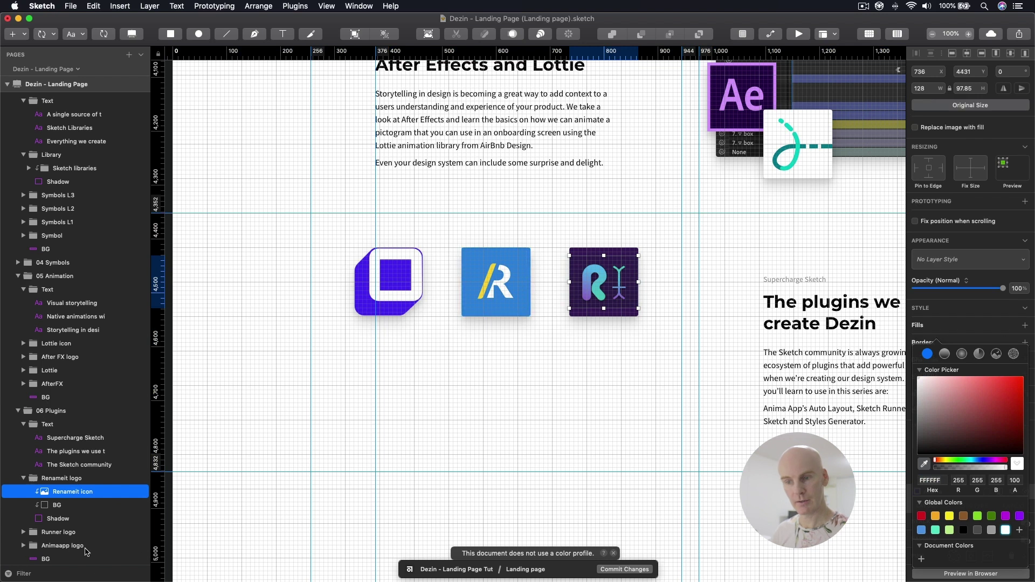
click(62, 479)
key(super+d)
key(Down)
key(Down)
key(Down)
key(Down)
key(Down)
key(Down)
key(Down)
key(Down)
key(Down)
key(Down)
key(Down)
key(Down)
key(Down)
key(Down)
key(Down)
key(Down)
key(Down)
key(Down)
key(Down)
key(Down)
key(Down)
key(Down)
key(Down)
key(Down)
key(Down)
key(Down)
key(Down)
key(Down)
key(Down)
key(Down)
key(Down)
key(Down)
key(Down)
key(Down)
key(Down)
key(Down)
key(Down)
key(Down)
key(Down)
key(Down)
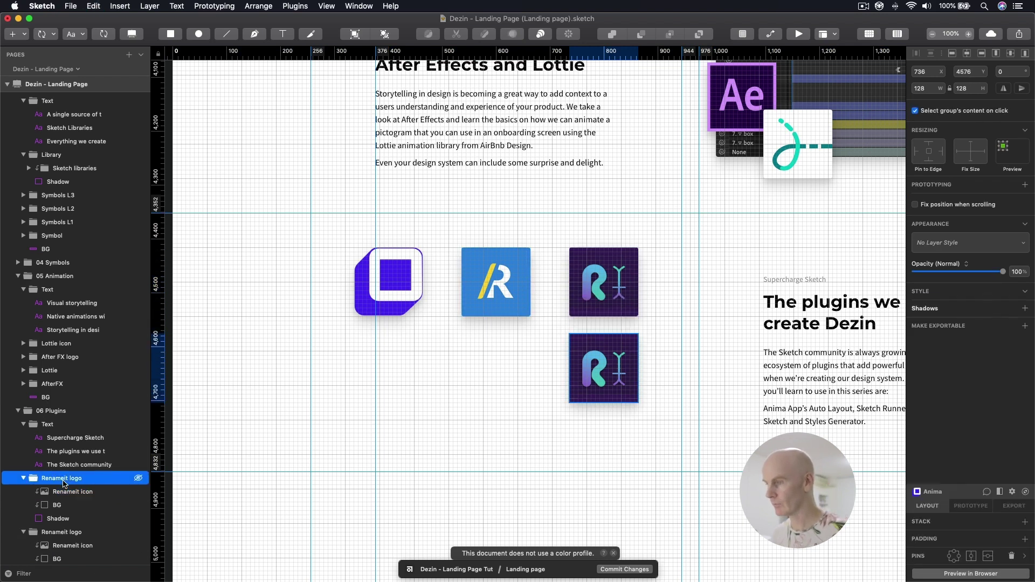
Move the duplicated Renameit logo group to X 432, Y 4608, below the row of plugin icons
key(Left)
key(Left)
key(Left)
key(Left)
key(Left)
key(Left)
key(Left)
key(Left)
key(Left)
key(Left)
key(Left)
key(Left)
key(Left)
key(Left)
key(Left)
key(Left)
key(Left)
key(Left)
key(Left)
key(Left)
key(Left)
key(Left)
key(Left)
key(Left)
key(Left)
key(Left)
key(Left)
key(Left)
key(Left)
key(Left)
key(Left)
key(Left)
key(Left)
key(Left)
key(Left)
key(Left)
key(Left)
key(Left)
key(Left)
key(Left)
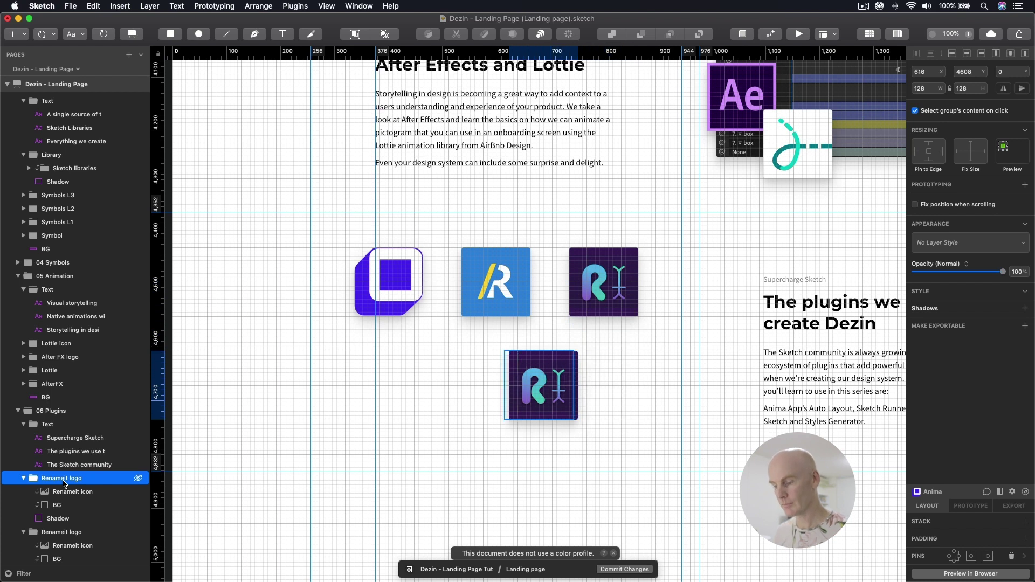
key(Left)
key(Left)
key(Left)
key(Left)
key(Left)
key(Left)
key(Left)
key(Left)
key(Left)
key(Left)
key(Left)
key(Left)
key(Left)
key(Left)
key(Left)
key(Left)
key(Left)
key(Left)
key(Left)
key(Left)
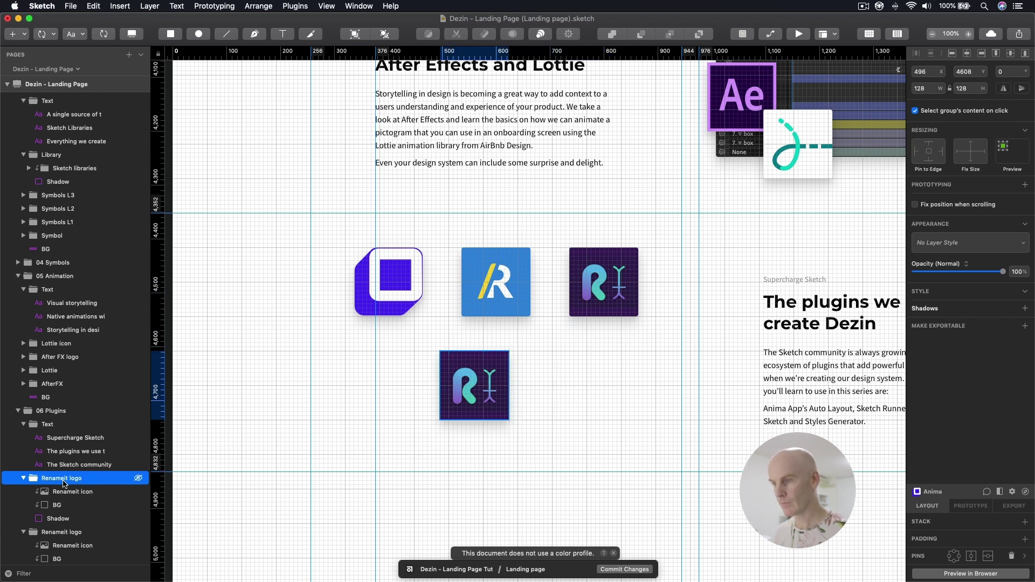
key(Left)
key(Left)
key(Left)
key(Left)
key(Left)
key(Left)
key(Left)
key(Left)
key(Left)
key(Left)
key(Left)
key(Left)
key(Left)
key(Left)
key(Left)
key(Left)
key(Left)
key(Left)
key(Left)
key(Left)
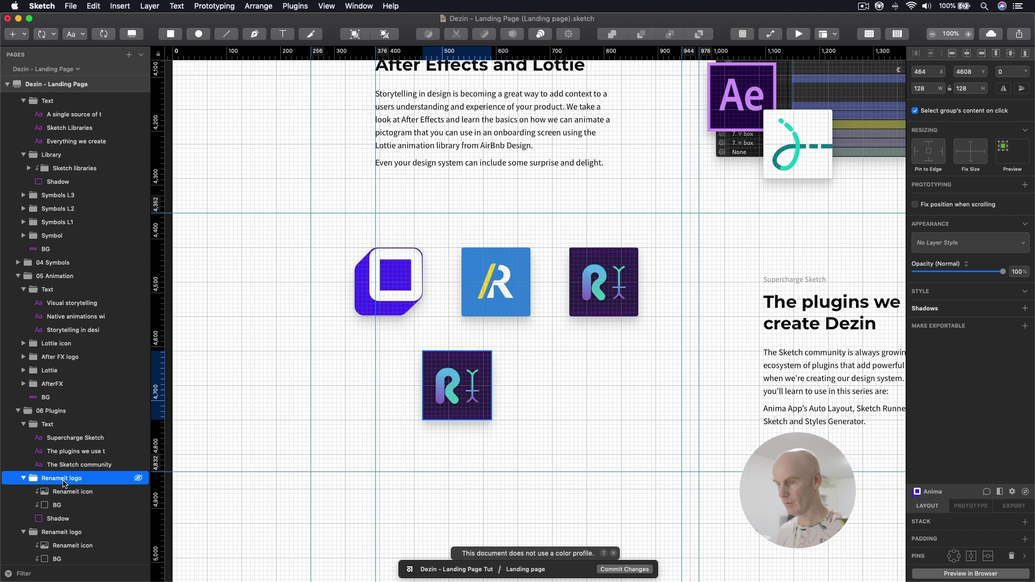
key(Left)
key(Left)
key(Left)
key(Left)
key(Left)
key(Left)
key(Left)
key(Left)
click(310, 383)
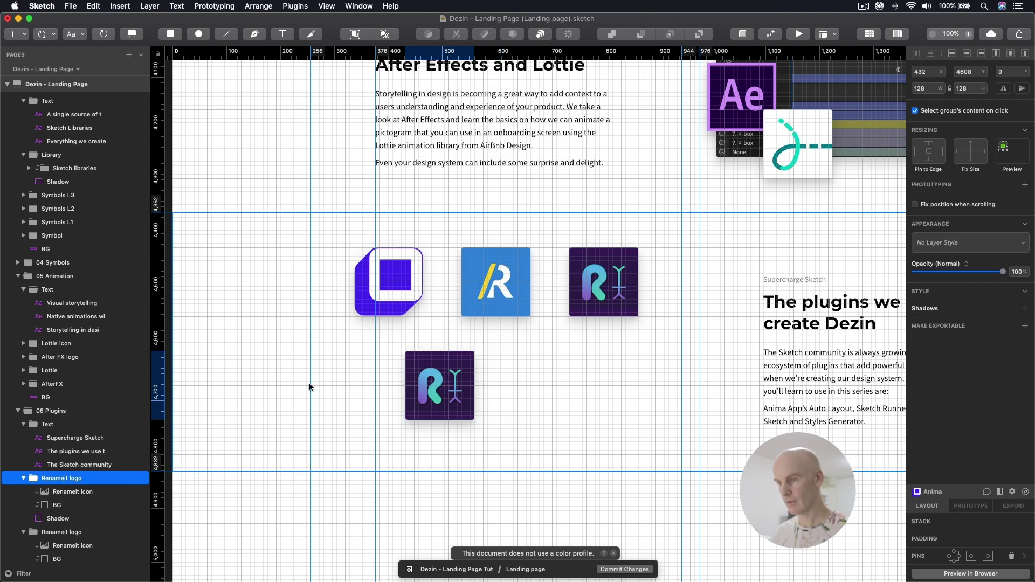
Delete the Renameit icon and the purple BG layer from the duplicated logo group
click(449, 382)
key(Delete)
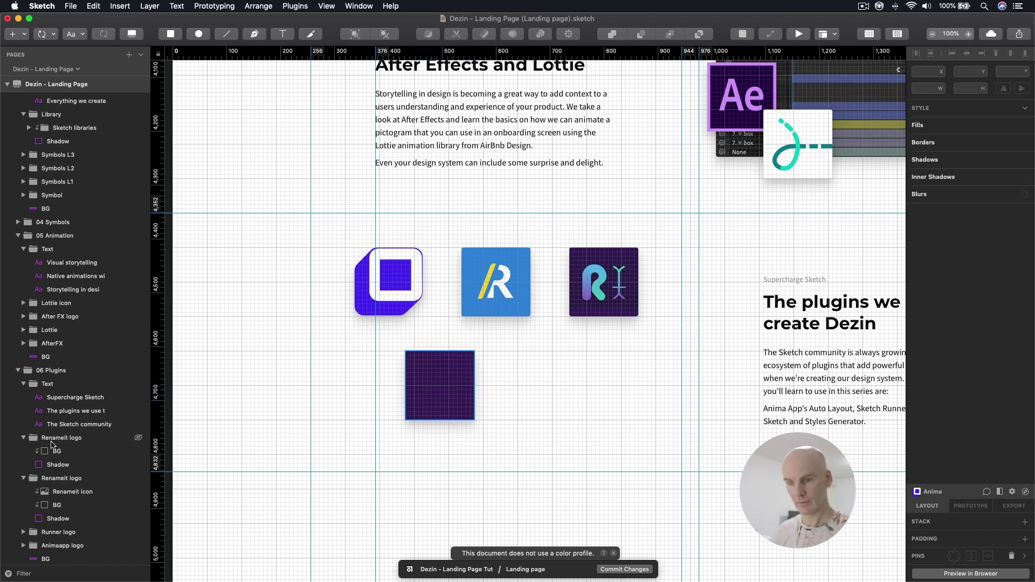
click(52, 450)
key(Delete)
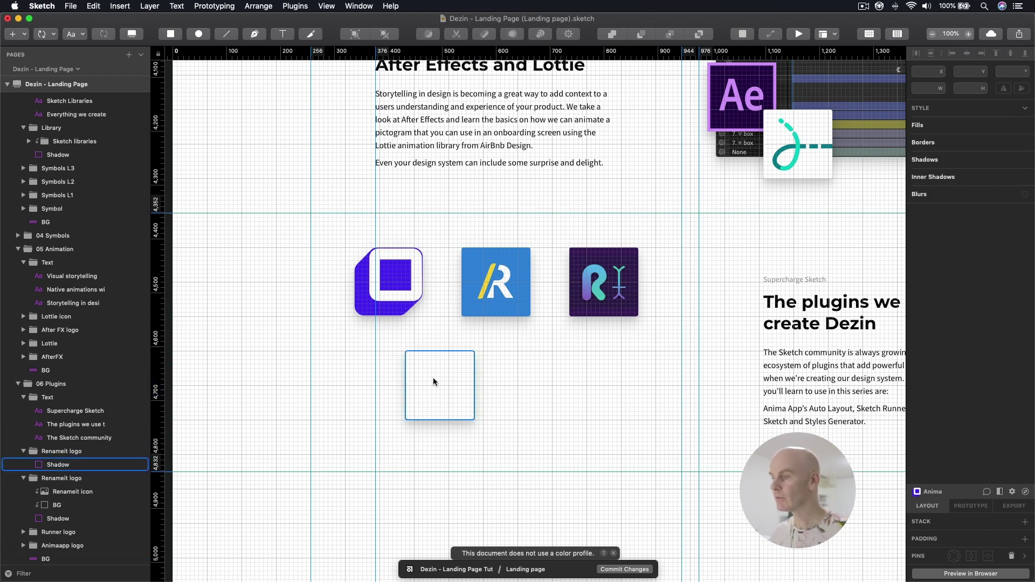
Bring the Automate icon image in from the file folder, placing it above the Shadow layer on the empty white tile
click(435, 380)
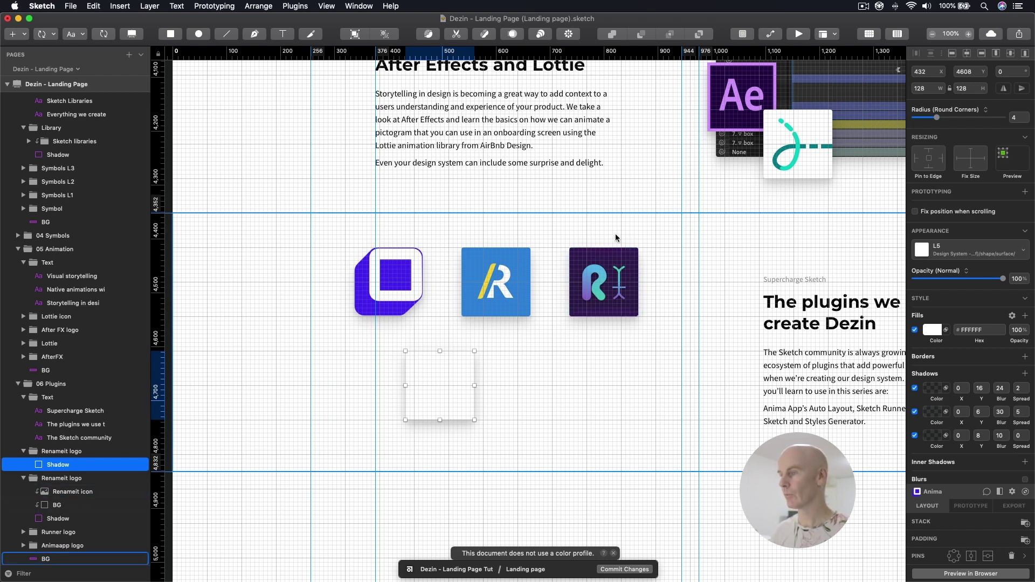
key(super+Tab)
click(701, 159)
mouse_move(706, 161)
mouse_down()
mouse_move(558, 178)
mouse_move(437, 335)
mouse_move(417, 346)
mouse_move(424, 384)
mouse_move(443, 387)
mouse_up()
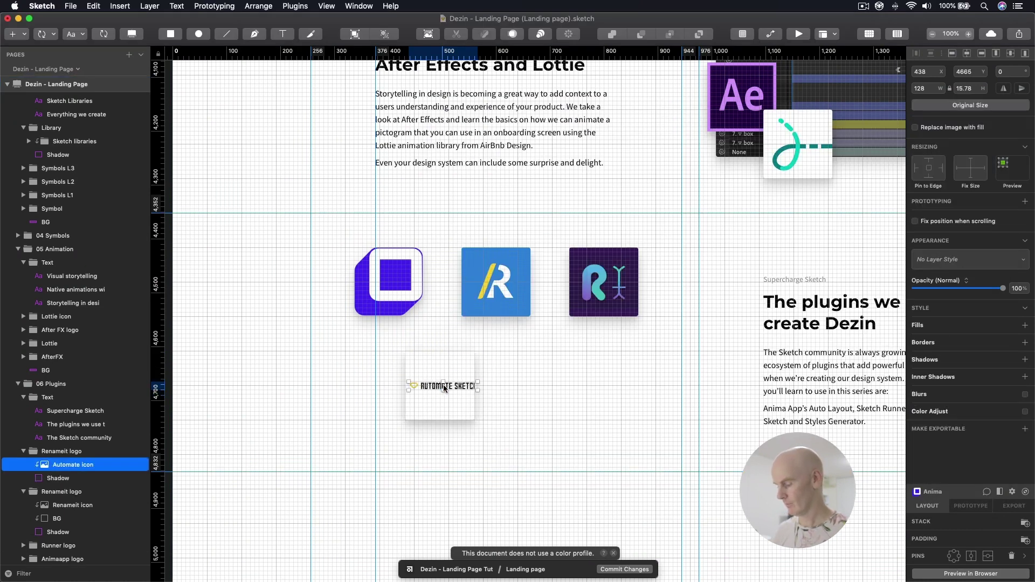
Enlarge the Automate icon image to 876 px wide at X 428, Y 4620 so its diamond fills the white tile
key(super+plus)
drag(535, 313, 536, 255)
drag(535, 329, 740, 310)
drag(521, 315, 670, 323)
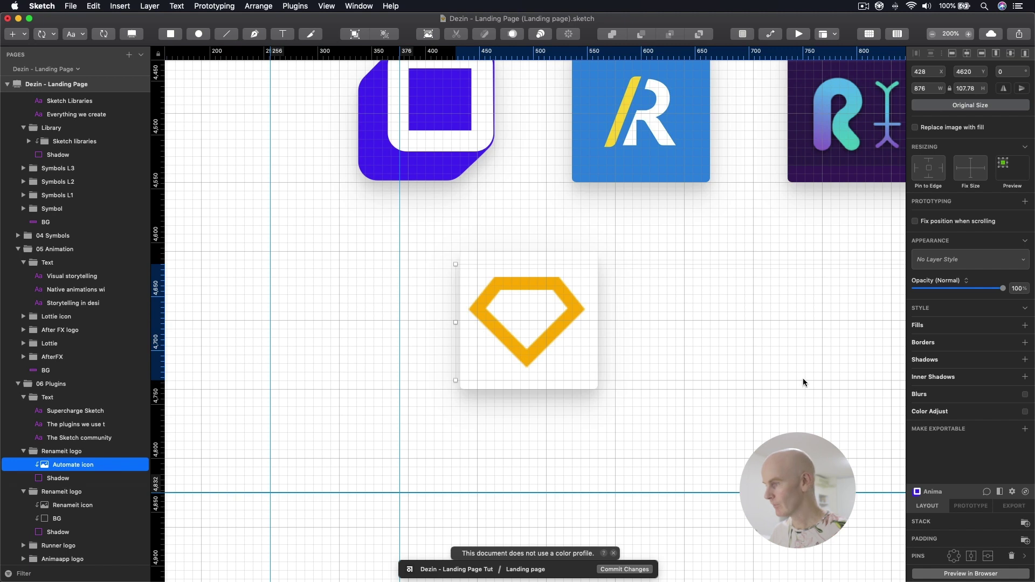
Scale the Automate icon image down to 840 px wide and move it to X 432, Y 4624
drag(456, 380, 491, 366)
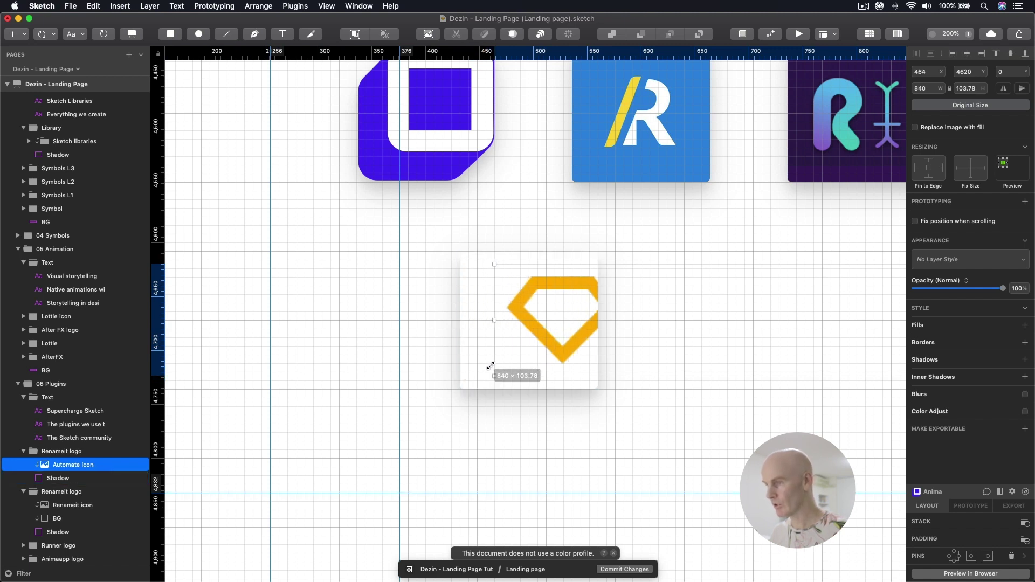
drag(564, 315, 532, 333)
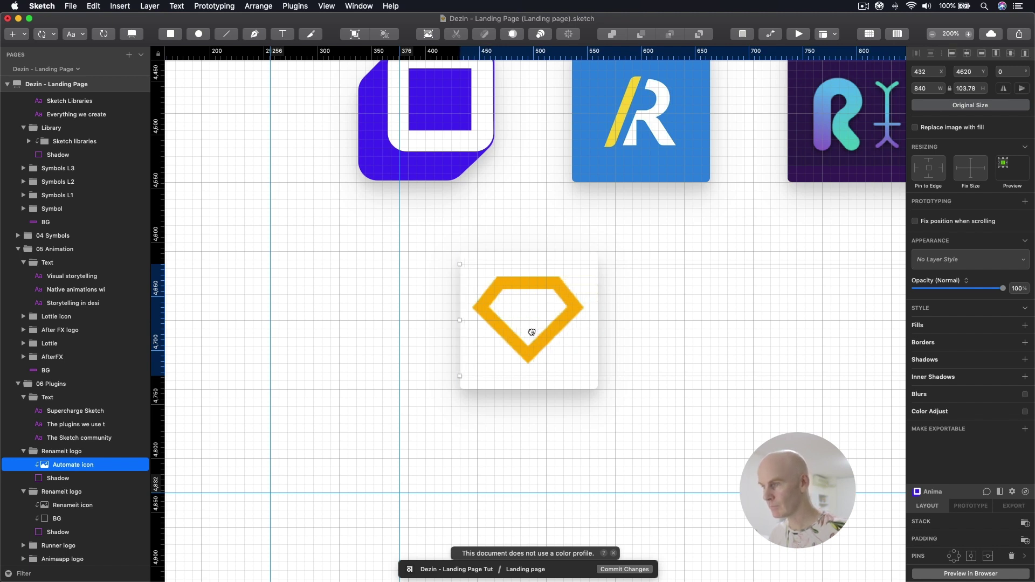
key(super+minus)
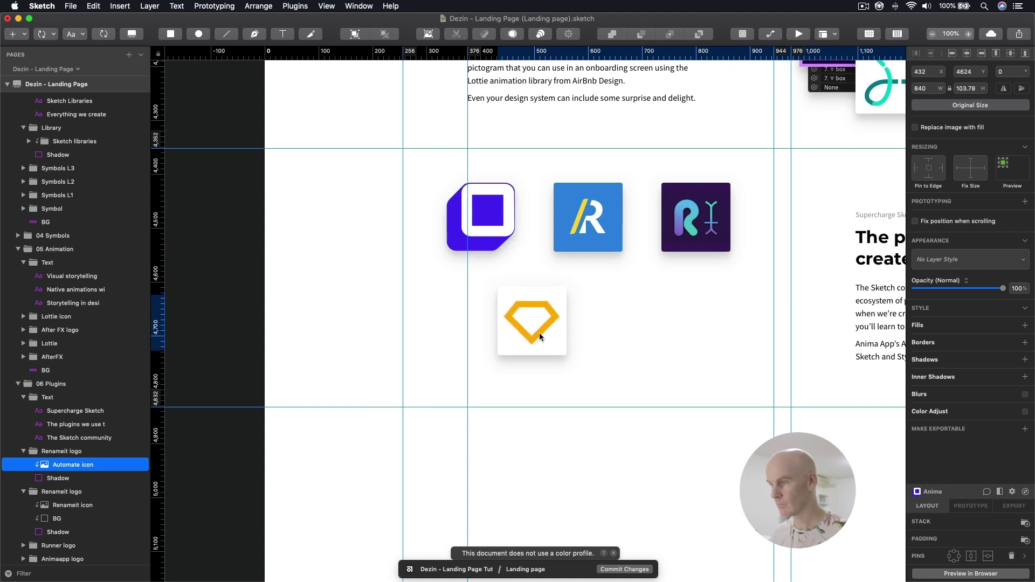
Shrink the Automate icon image proportionally to 747 px wide and move it back onto the tile at X 445, Y 4628
key(ctrl+g)
scroll(540, 338, left, 5)
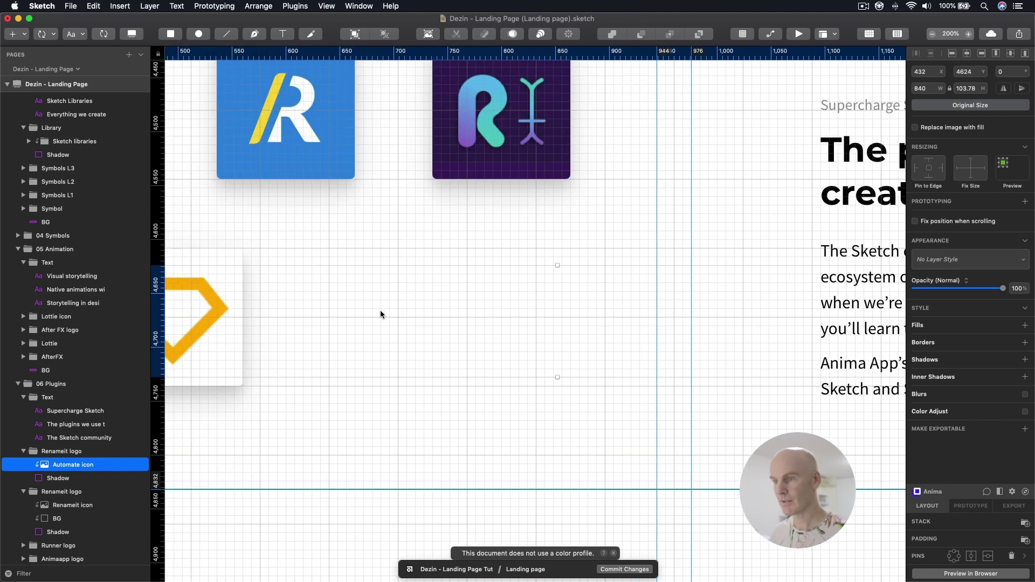
drag(216, 266, 284, 296)
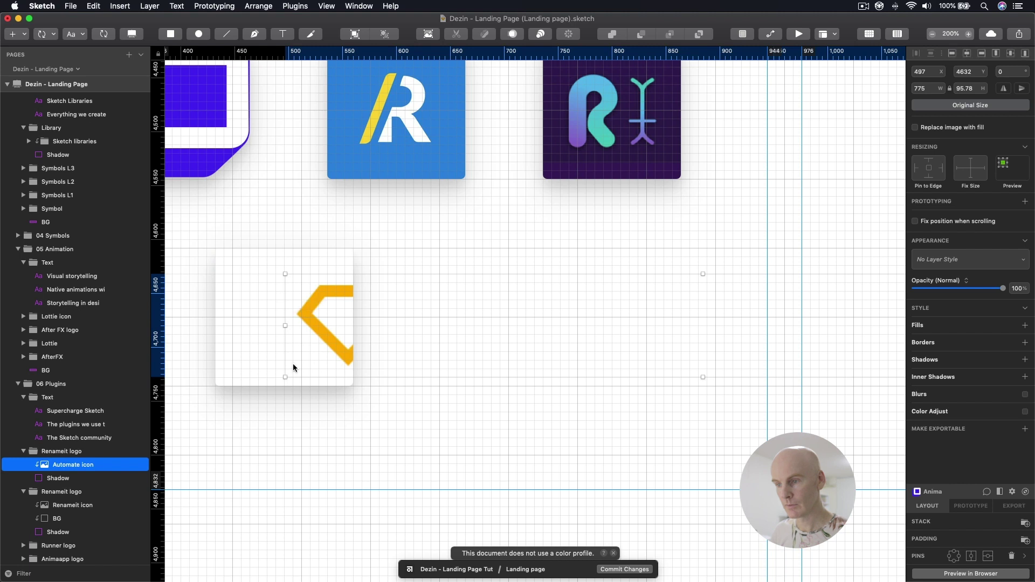
drag(285, 376, 313, 357)
drag(345, 317, 255, 317)
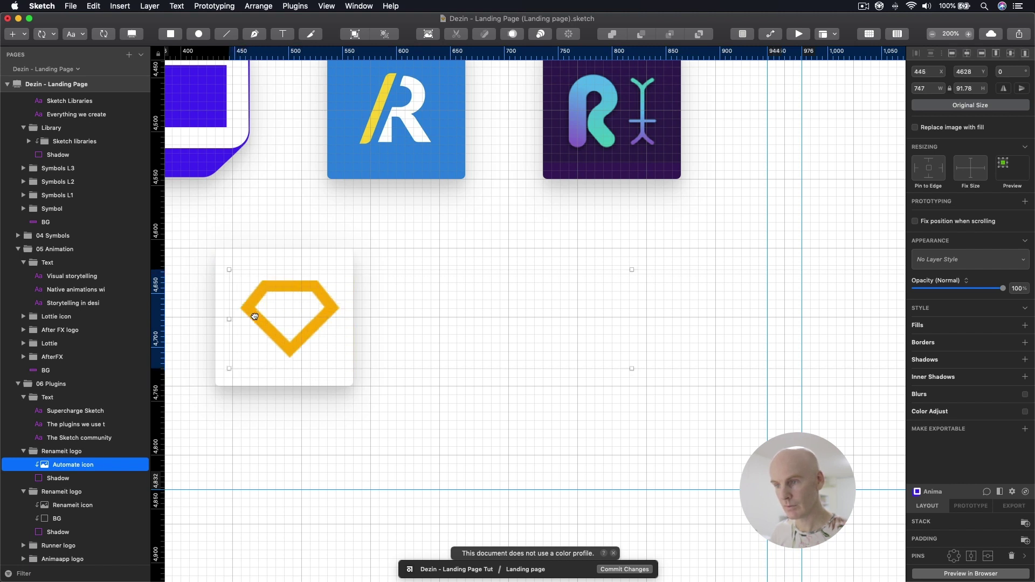
Nudge the Automate icon image to X 436, Y 4629 on the white tile
key(Left)
key(Left)
key(Left)
key(Left)
key(Left)
key(Left)
key(Left)
key(Left)
key(Down)
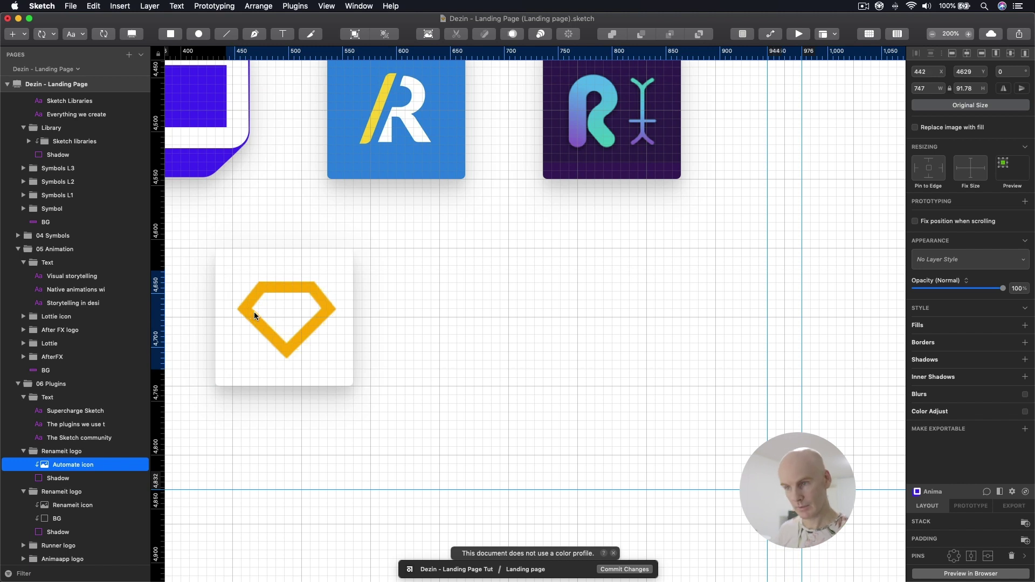
key(Left)
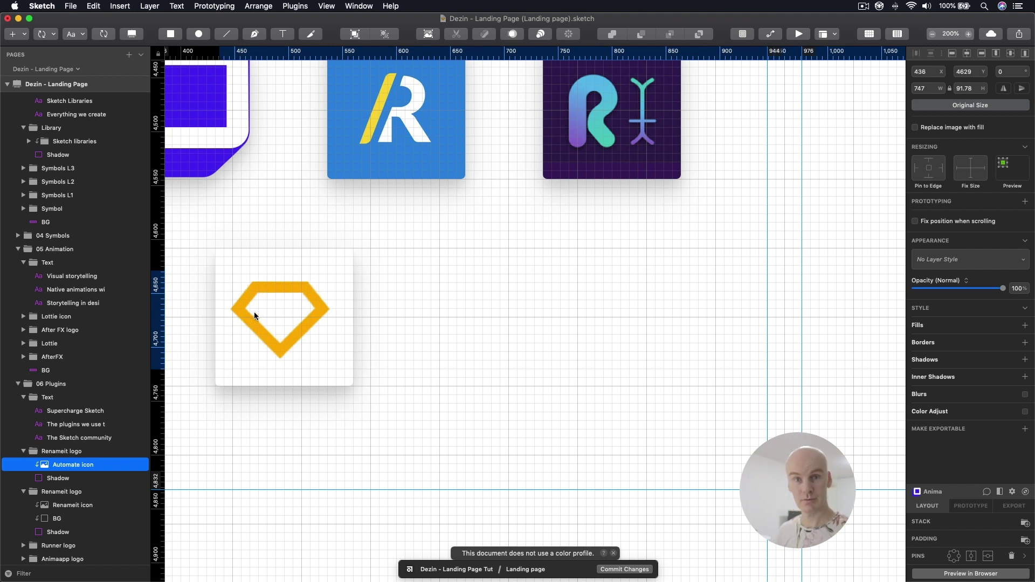
Trace the outer edge of the orange Automate diamond with a closed five-point Pen tool path
scroll(254, 312, down, 3)
key(super+plus)
scroll(493, 270, left, 5)
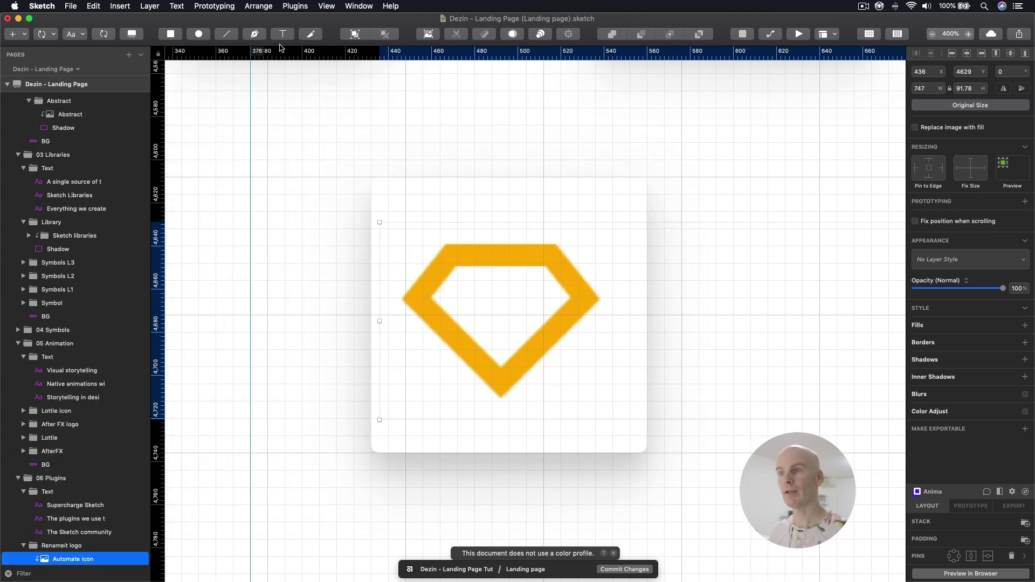
click(258, 36)
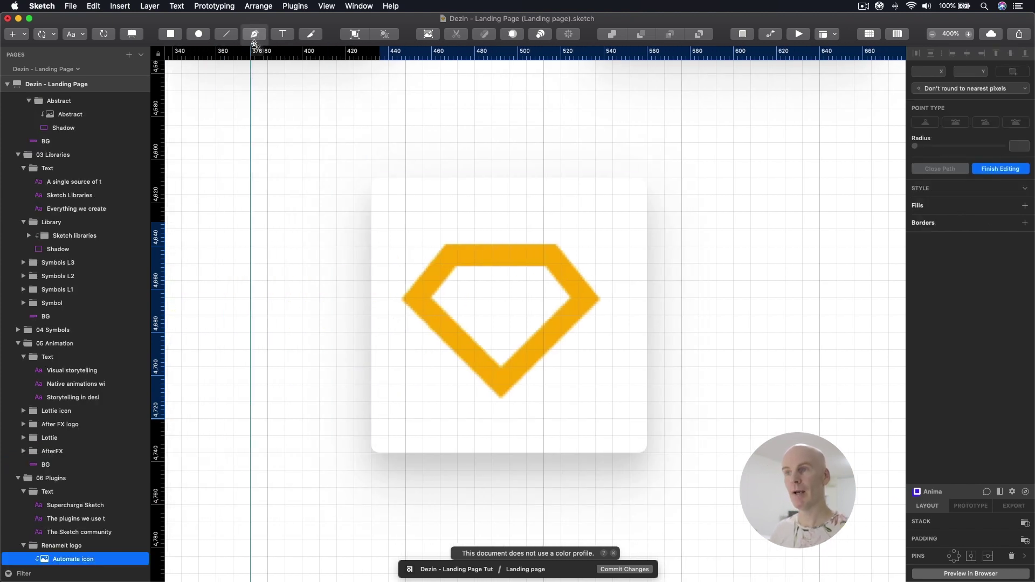
click(440, 246)
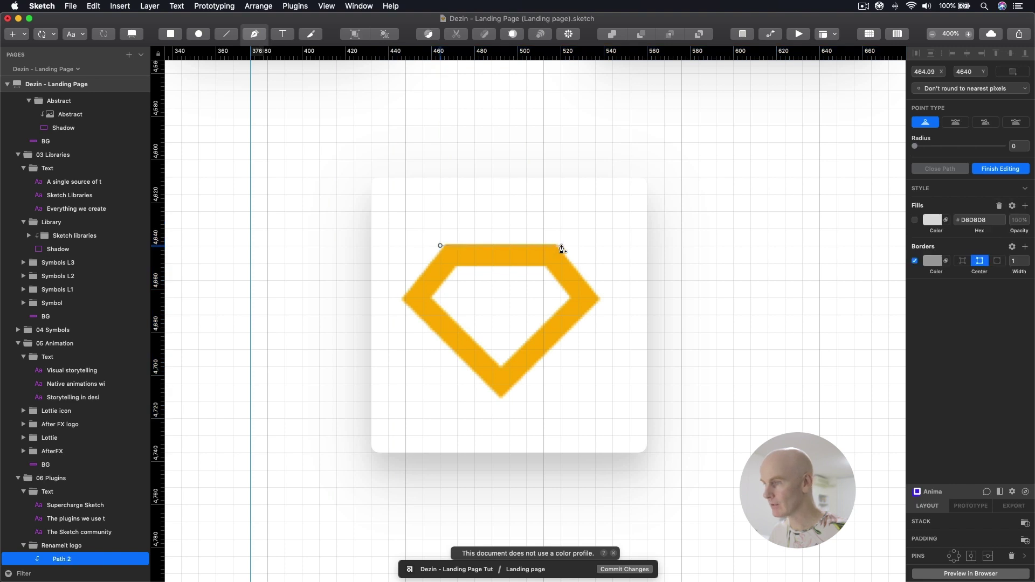
click(561, 246)
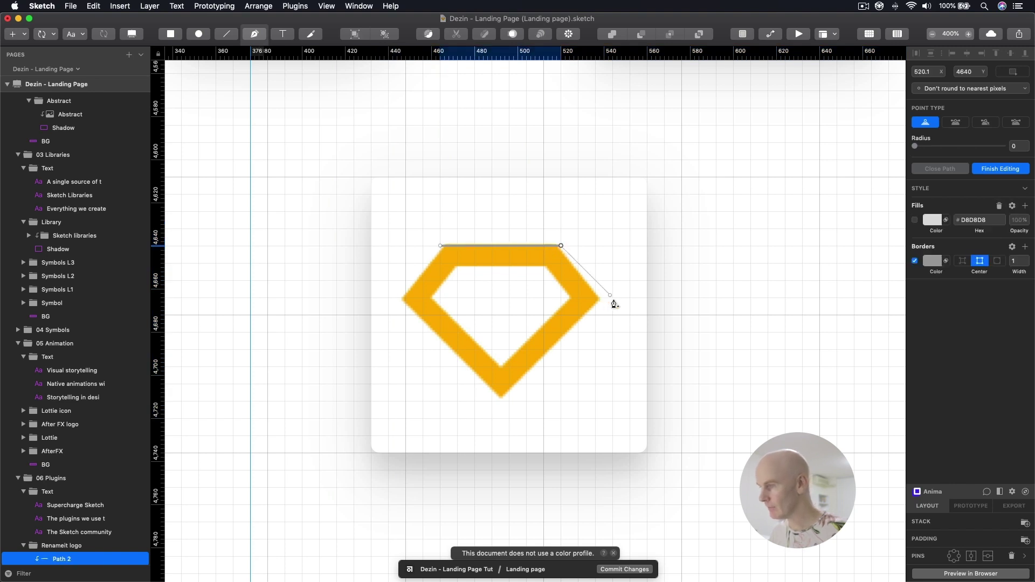
click(612, 297)
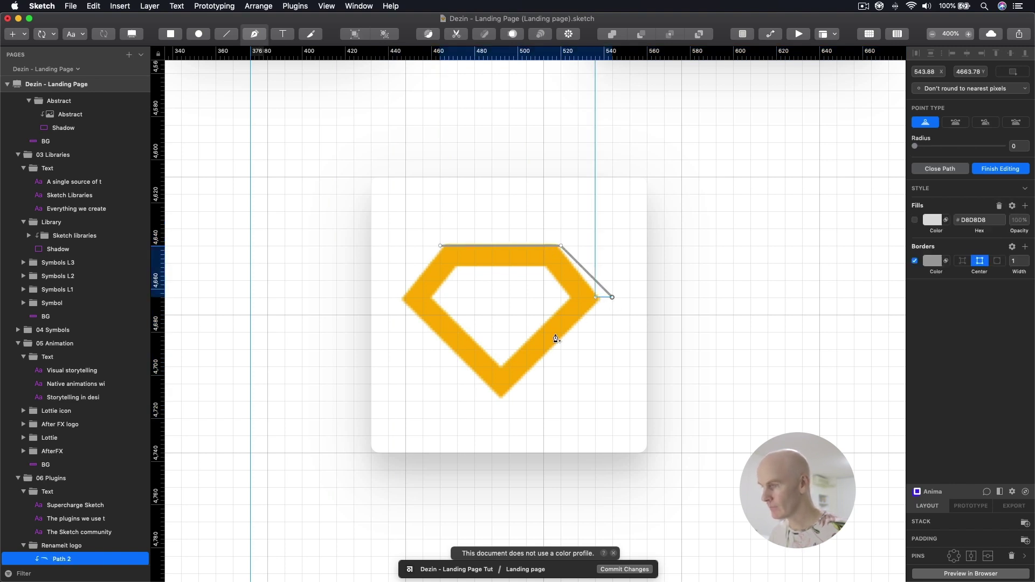
click(502, 407)
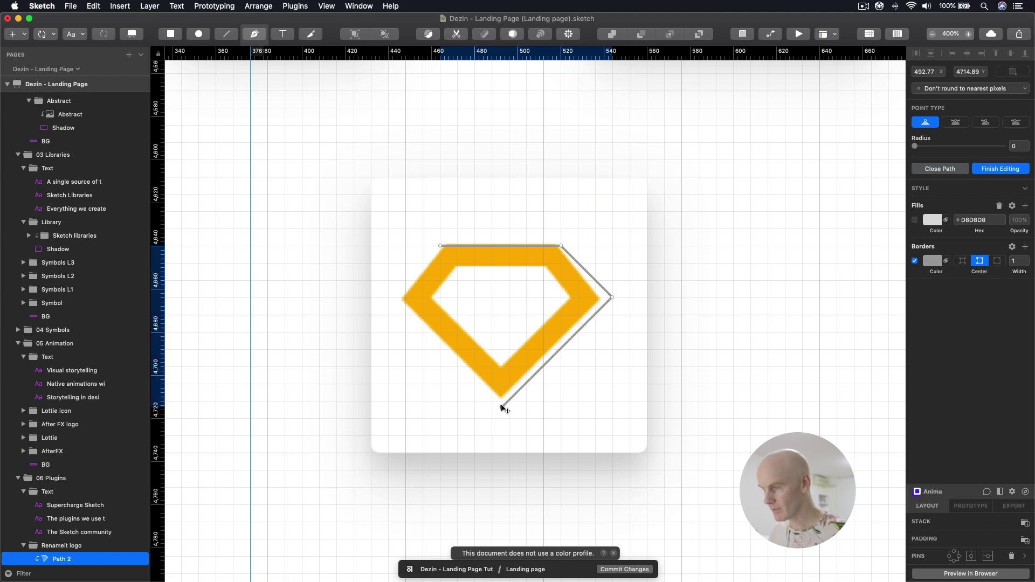
click(397, 303)
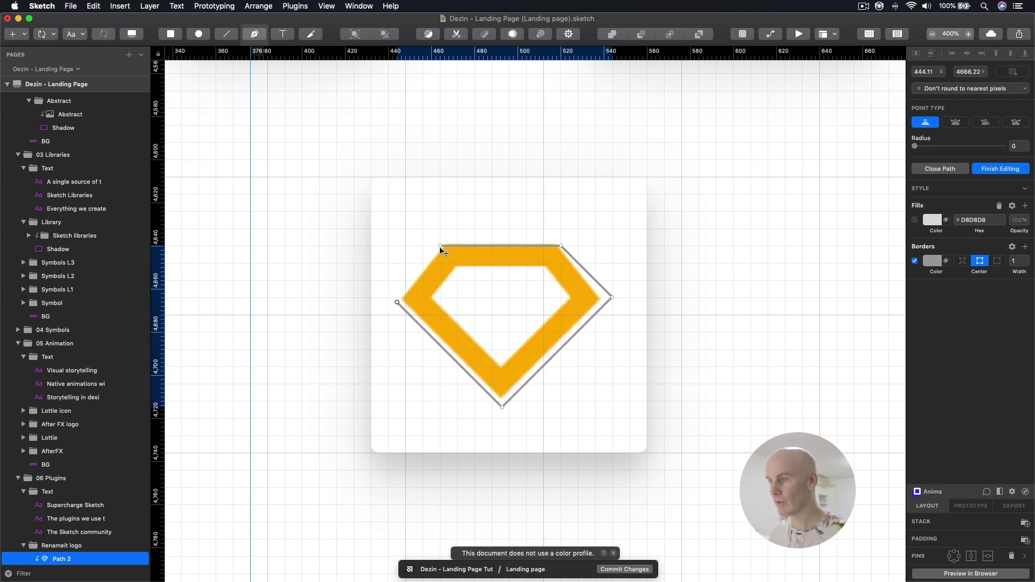
click(441, 248)
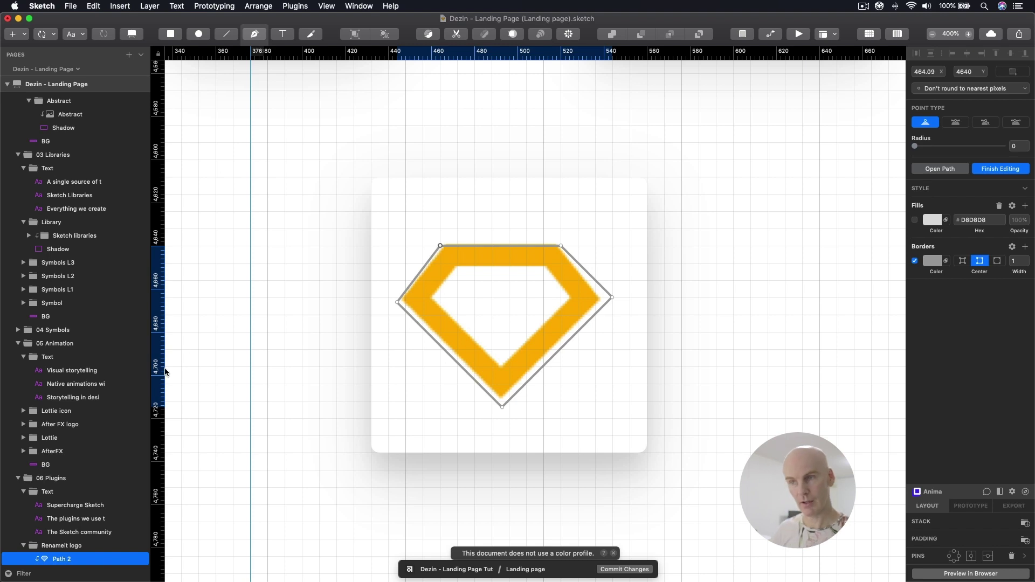
Adjust the traced path's points to match the orange diamond's corners, making it 90 × 72 px at X 447, Y 4640
click(428, 35)
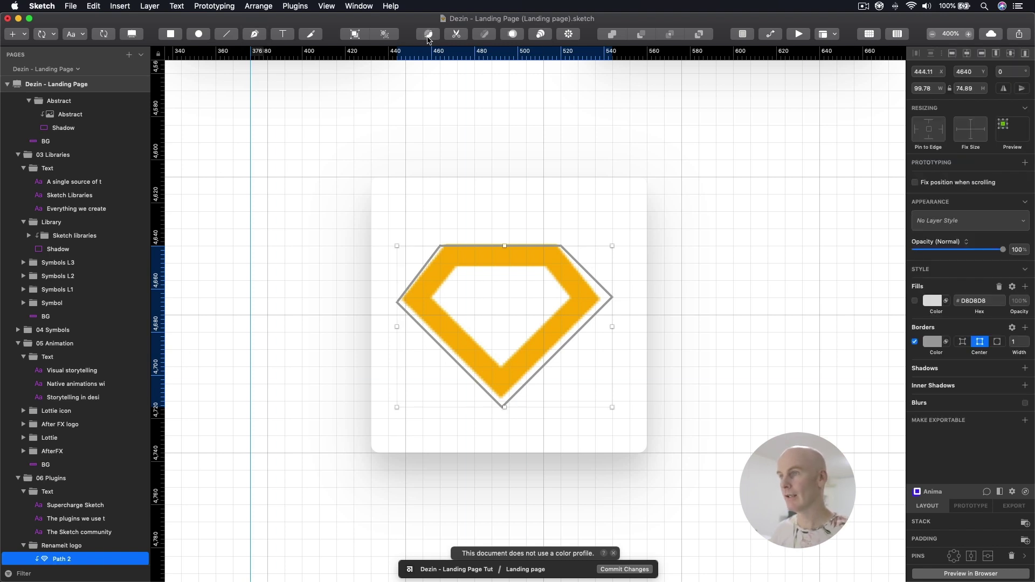
click(429, 35)
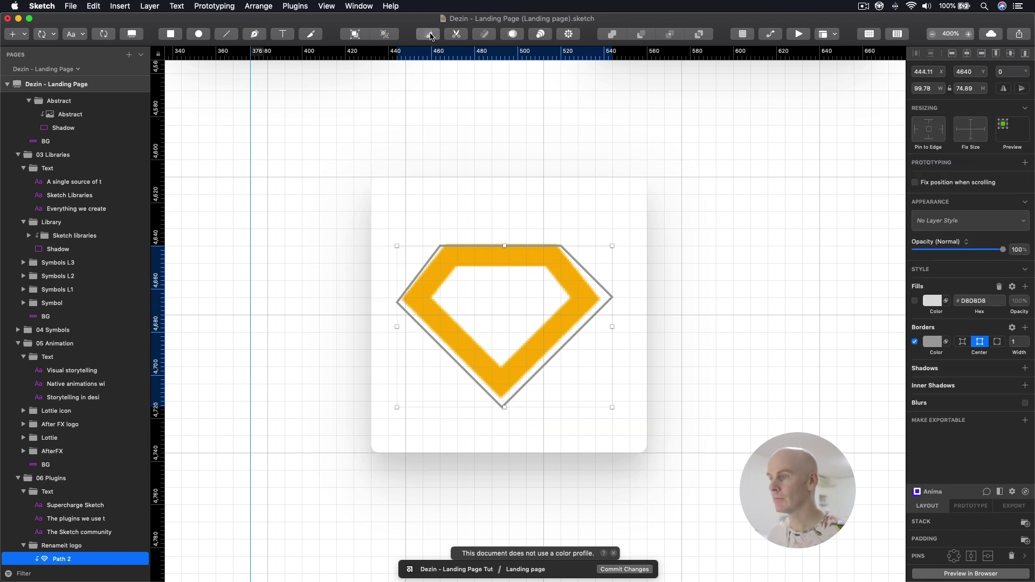
drag(611, 297, 598, 304)
click(561, 246)
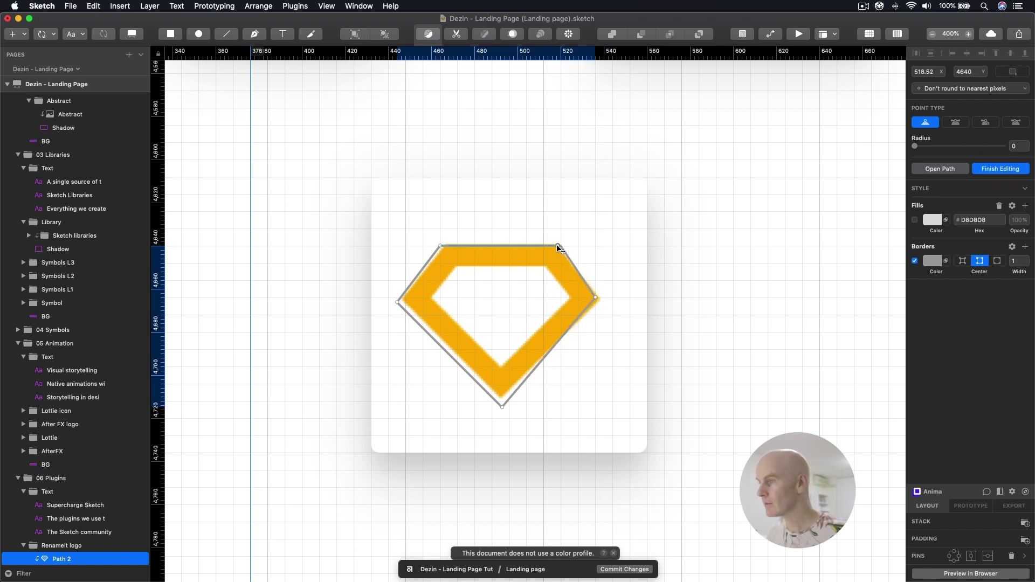
drag(442, 245, 440, 246)
drag(406, 299, 406, 298)
drag(502, 406, 501, 401)
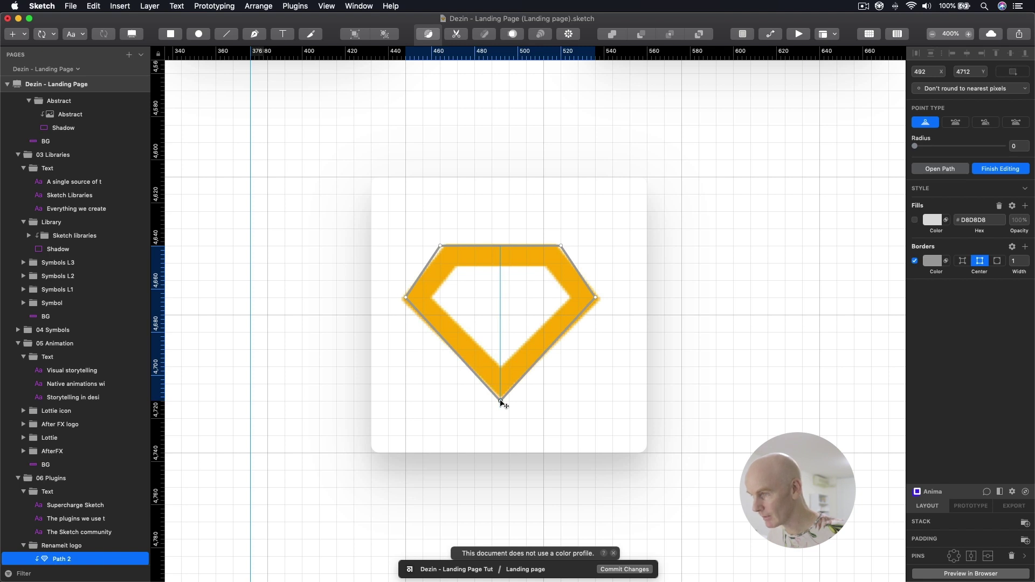
drag(502, 403, 501, 403)
click(440, 245)
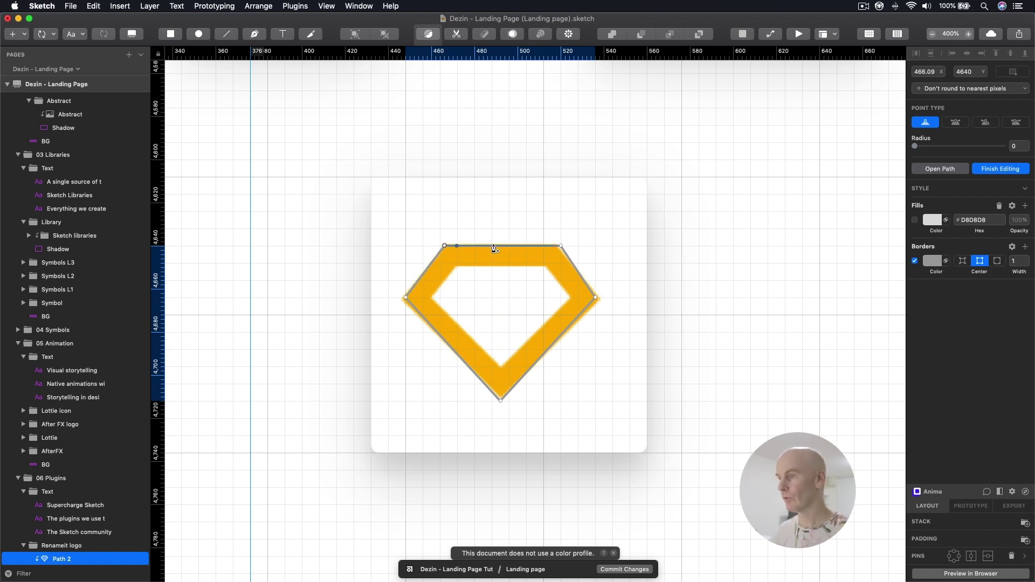
drag(562, 248, 560, 247)
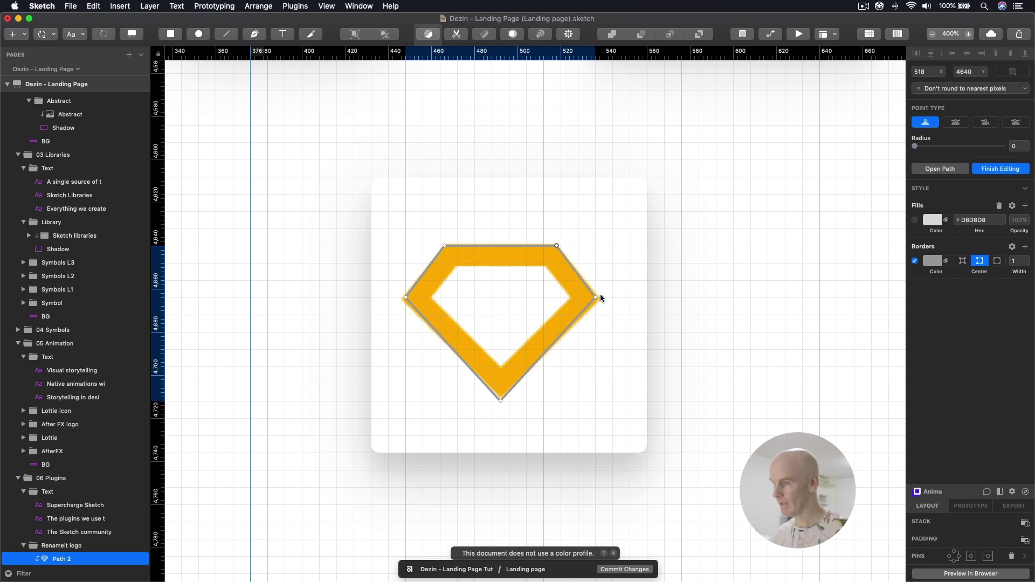
key(Right)
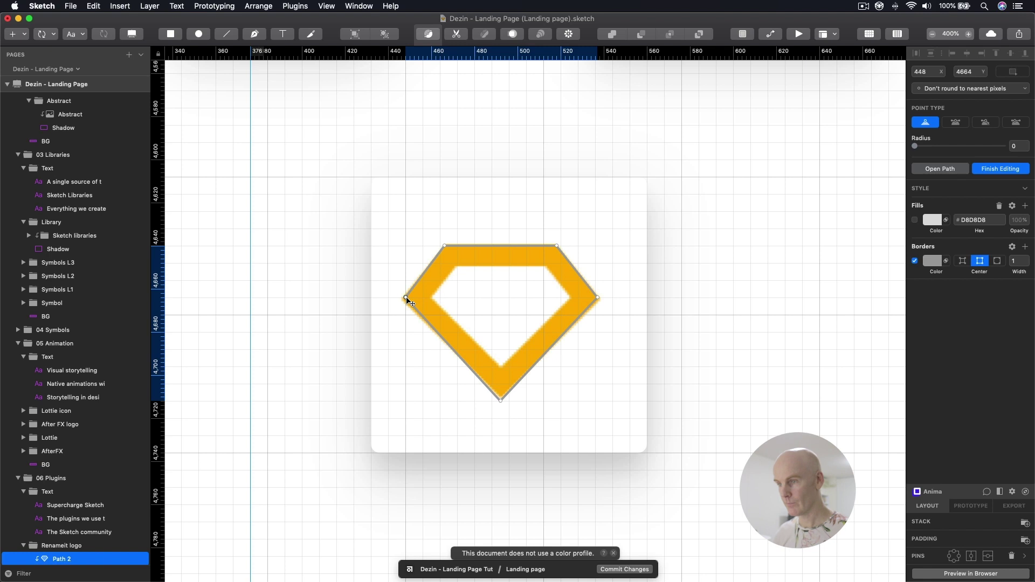
key(Left)
click(565, 216)
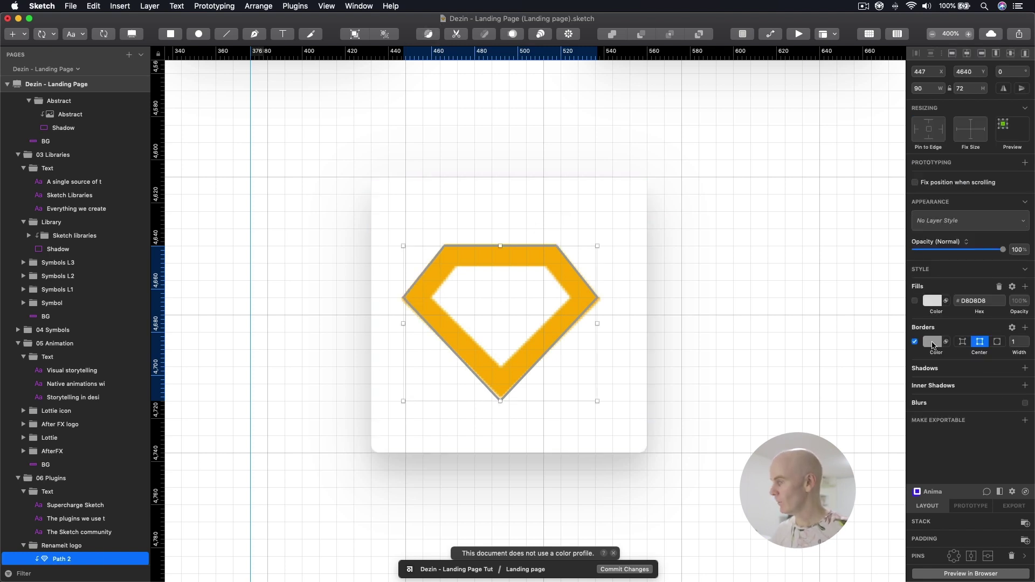
Remove the traced diamond path's disabled fill and recolour its border with the orange FDB300 sampled from the icon
click(1001, 287)
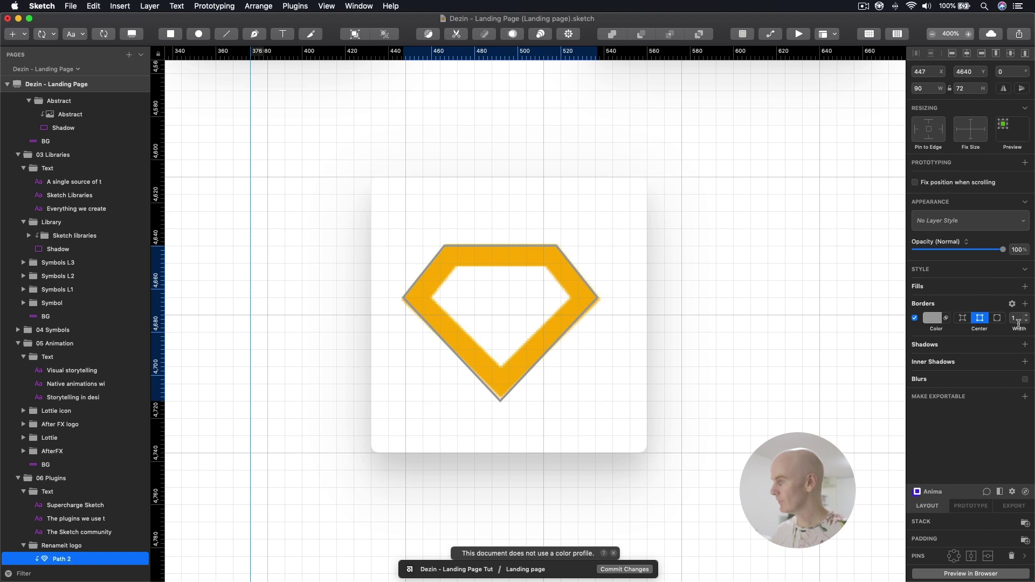
click(933, 318)
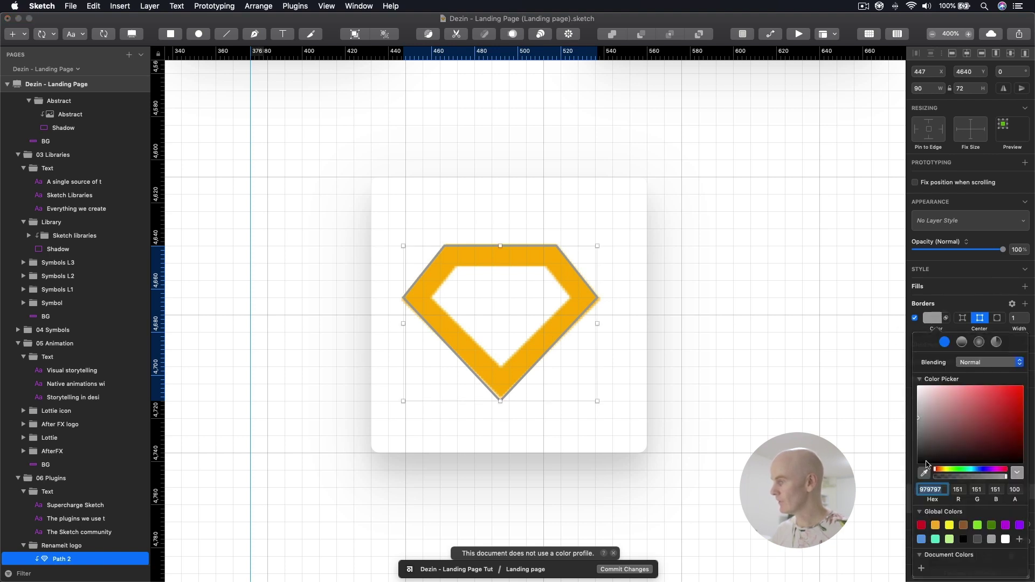
click(924, 475)
click(560, 272)
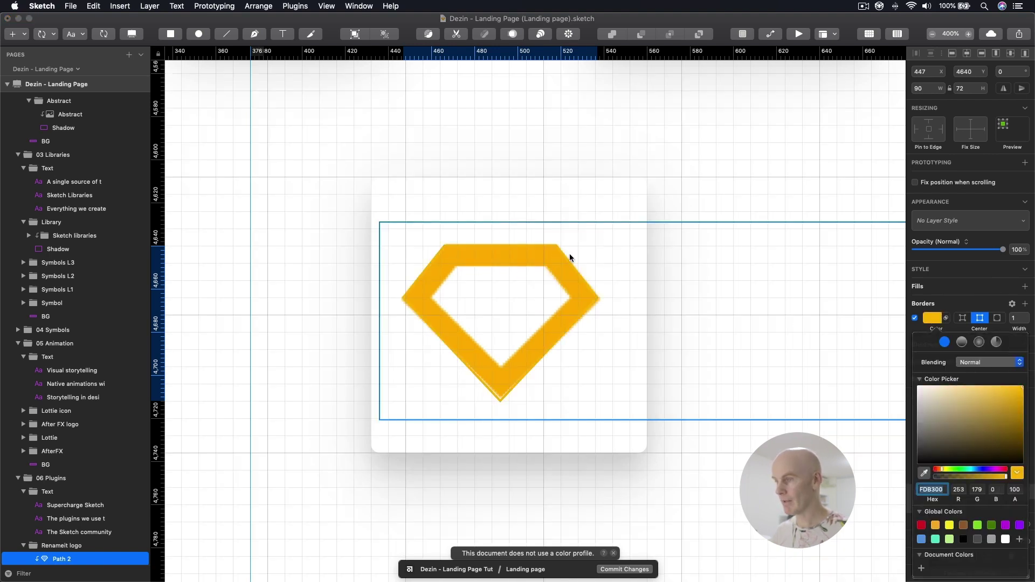
click(981, 331)
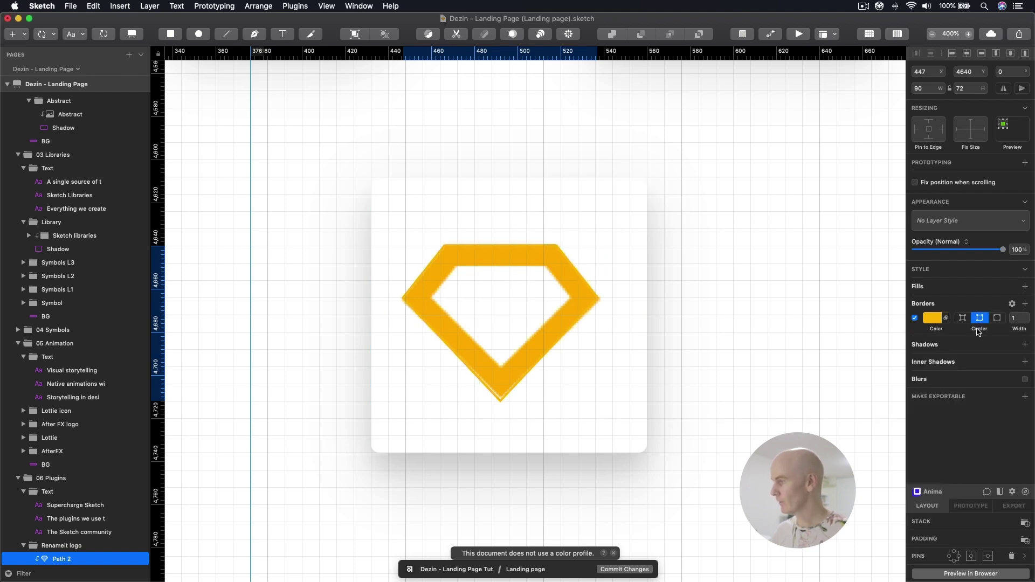
Align the diamond path's border to the inside and thicken it to 7
click(963, 319)
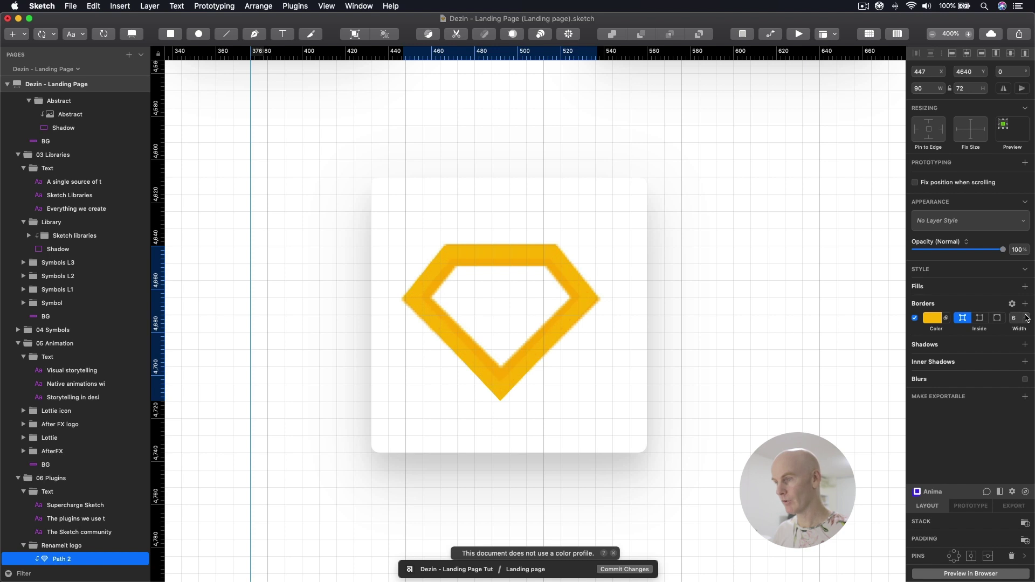
click(1027, 322)
click(1027, 322)
Adjust the diamond border's colour to the deeper orange FDA800 and increase its width to 10
click(931, 318)
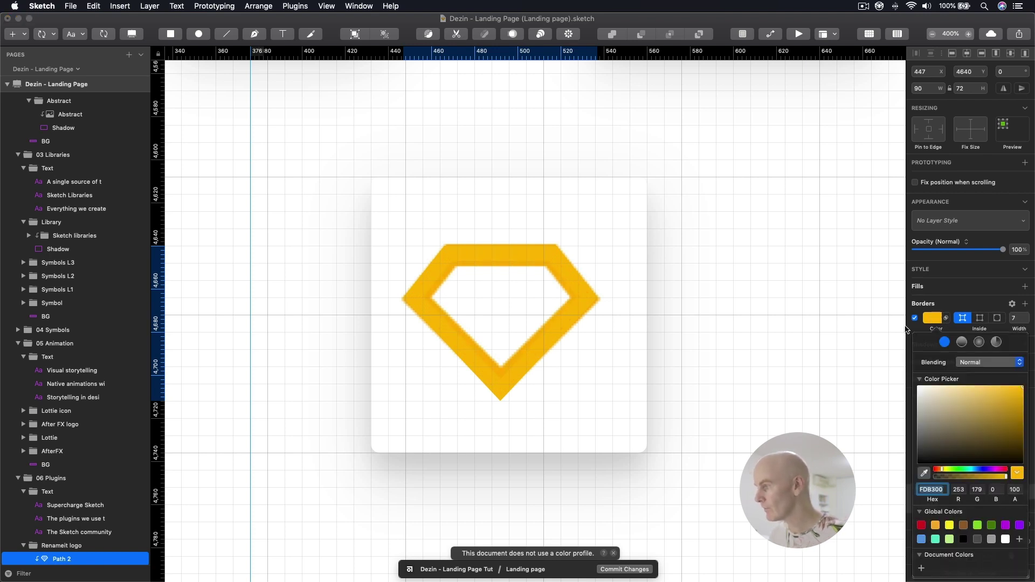
click(925, 474)
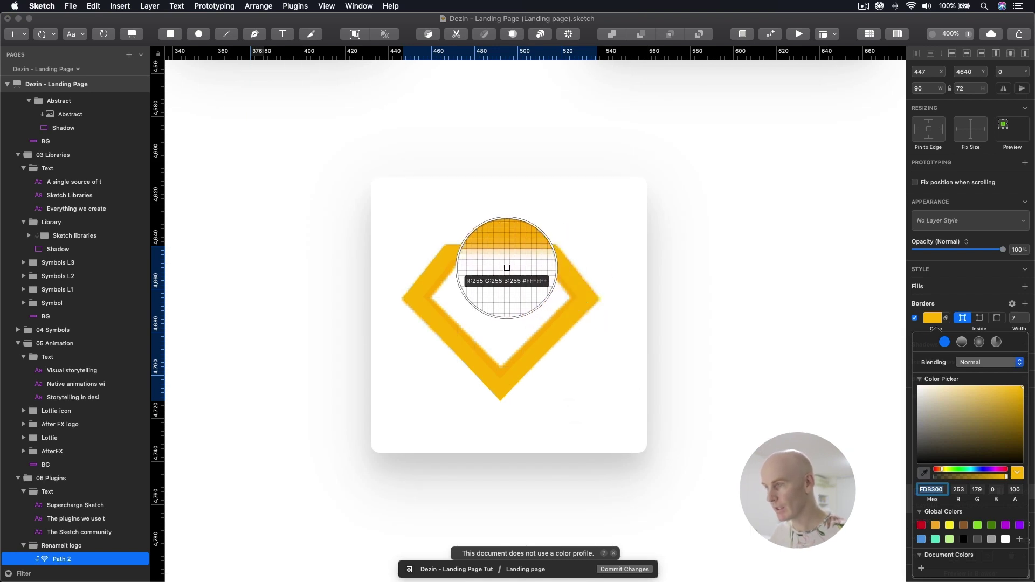
click(507, 265)
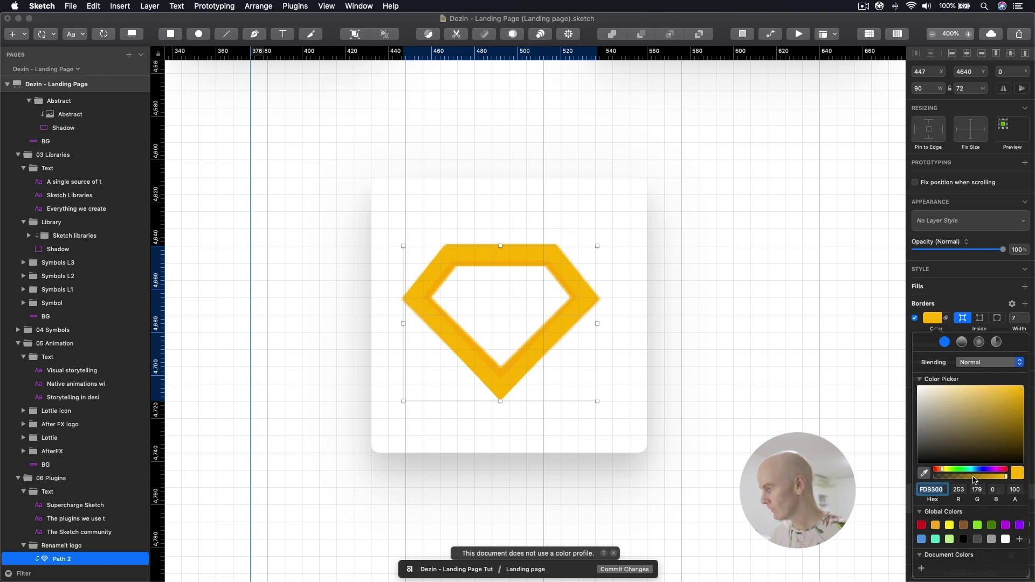
drag(944, 473, 943, 472)
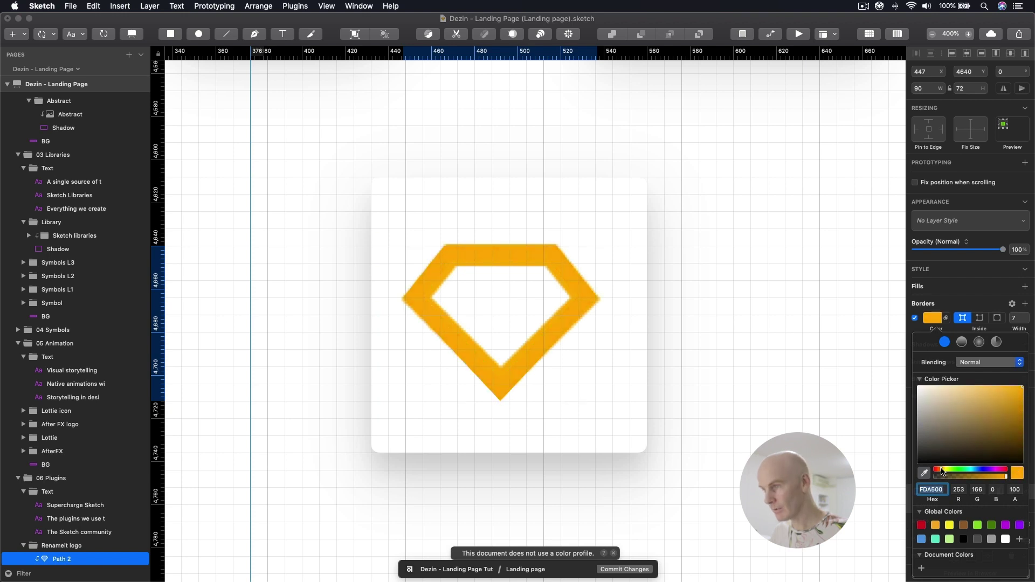
click(576, 281)
click(1026, 317)
click(1026, 317)
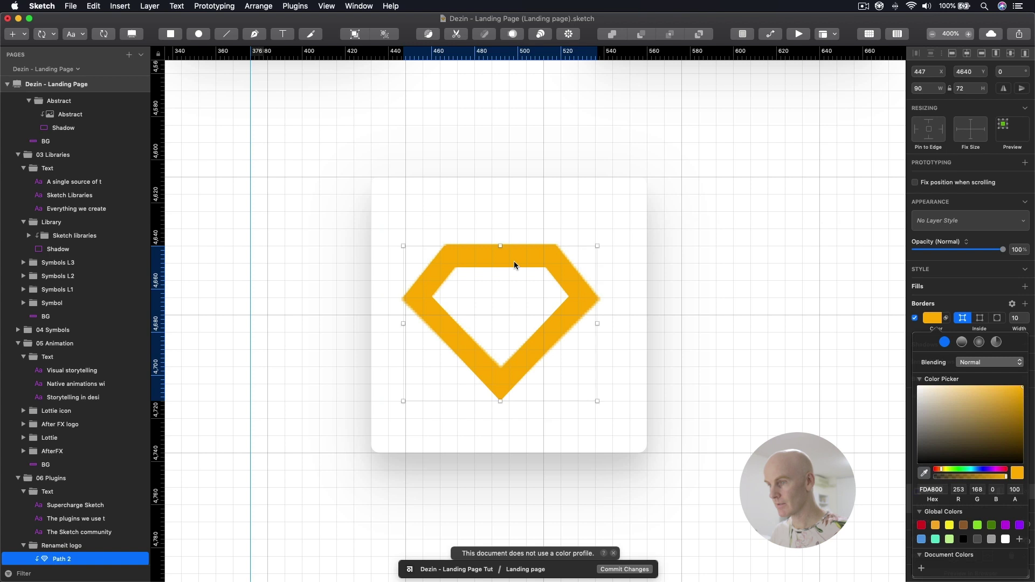
Delete the Automate icon image beneath the traced diamond path
scroll(82, 507, down, 3)
click(82, 506)
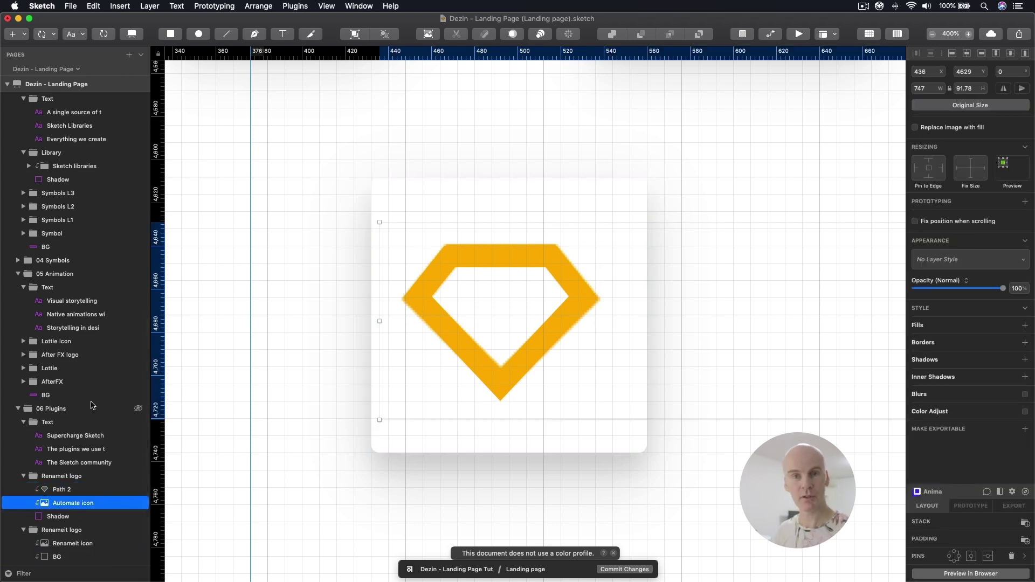
key(Delete)
Centre the diamond path horizontally on its white shadow tile
click(529, 264)
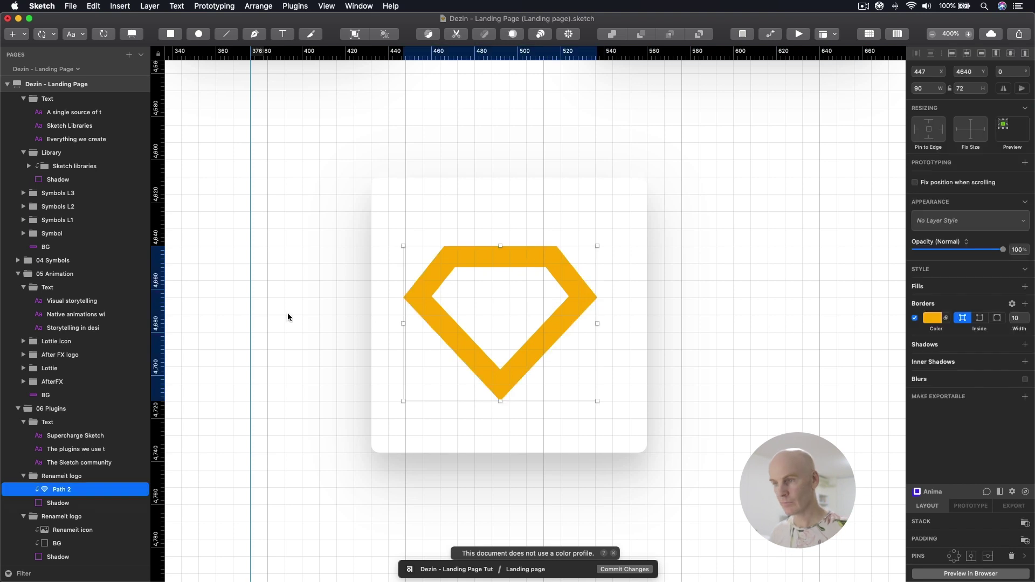
click(506, 223)
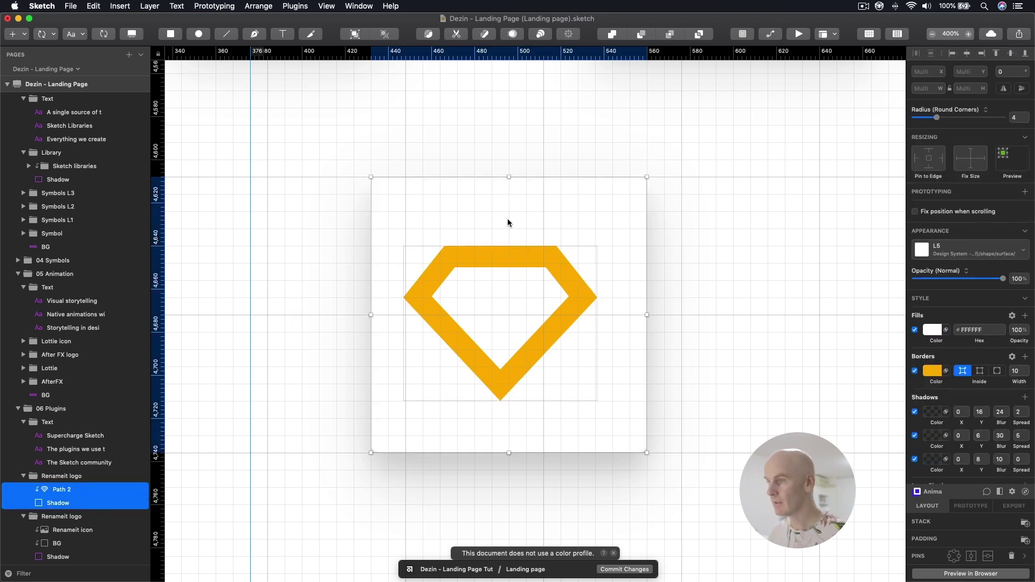
click(510, 261)
shift+click(530, 209)
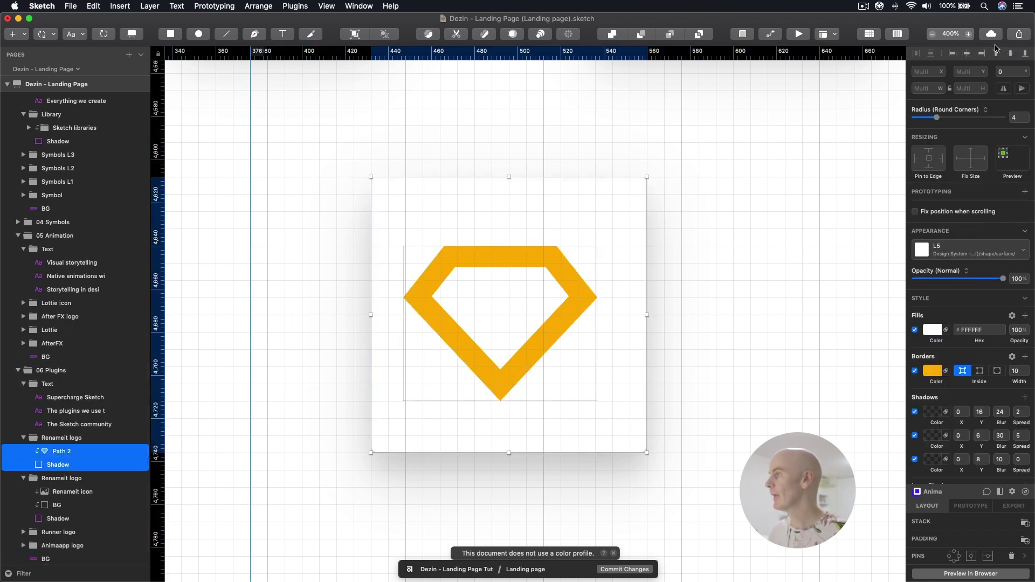
click(970, 55)
click(505, 259)
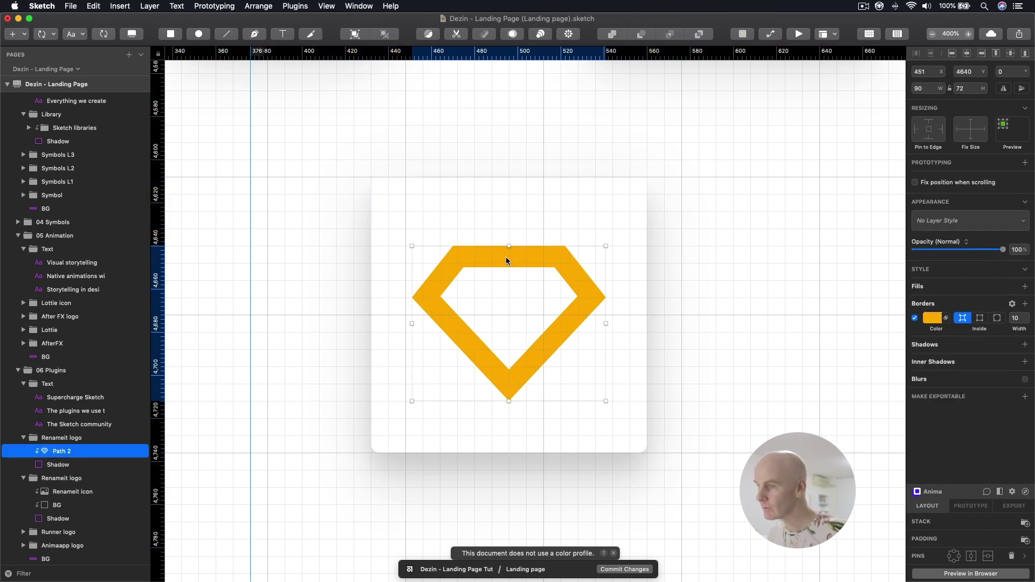
Rename the diamond icon's group as Automate logo
key(super+0)
click(624, 280)
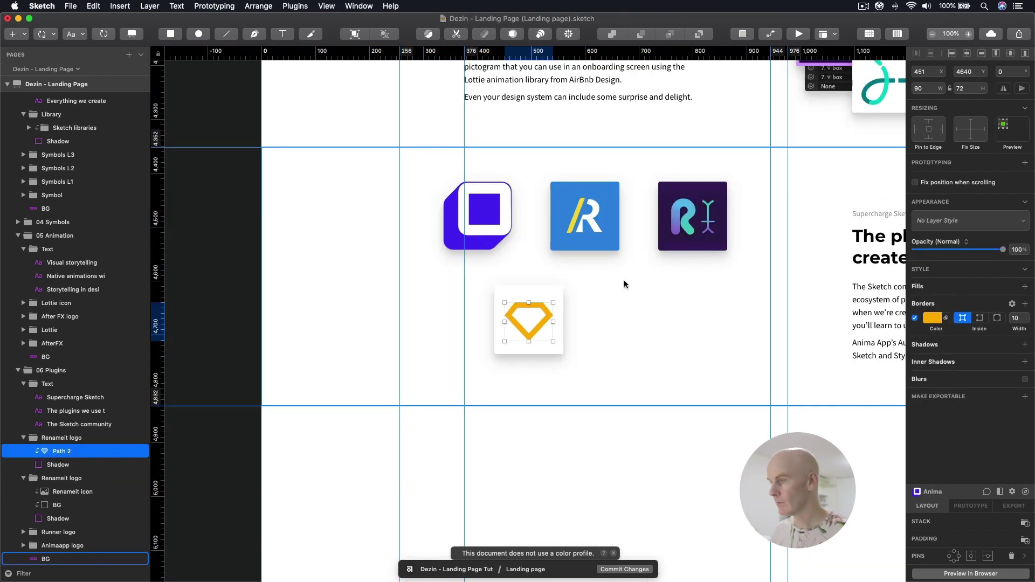
scroll(636, 309, right, 5)
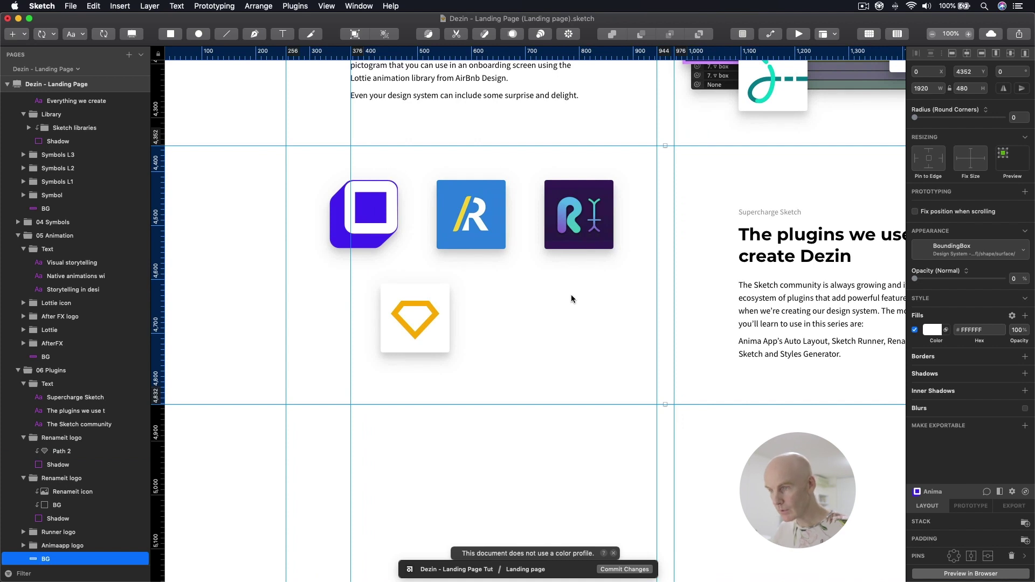
click(306, 374)
click(56, 443)
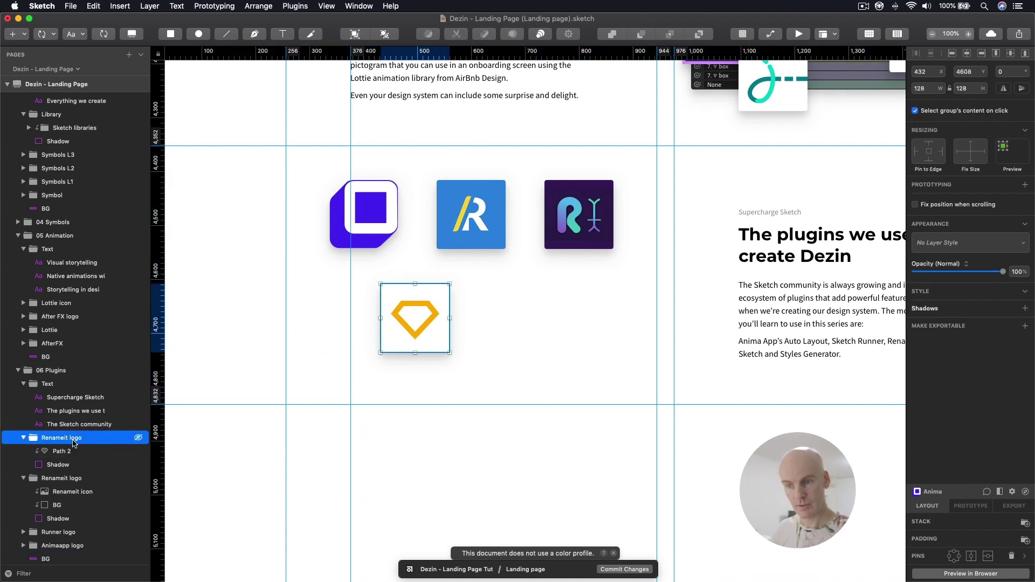
double_click(56, 441)
text(Automate)
key(Return)
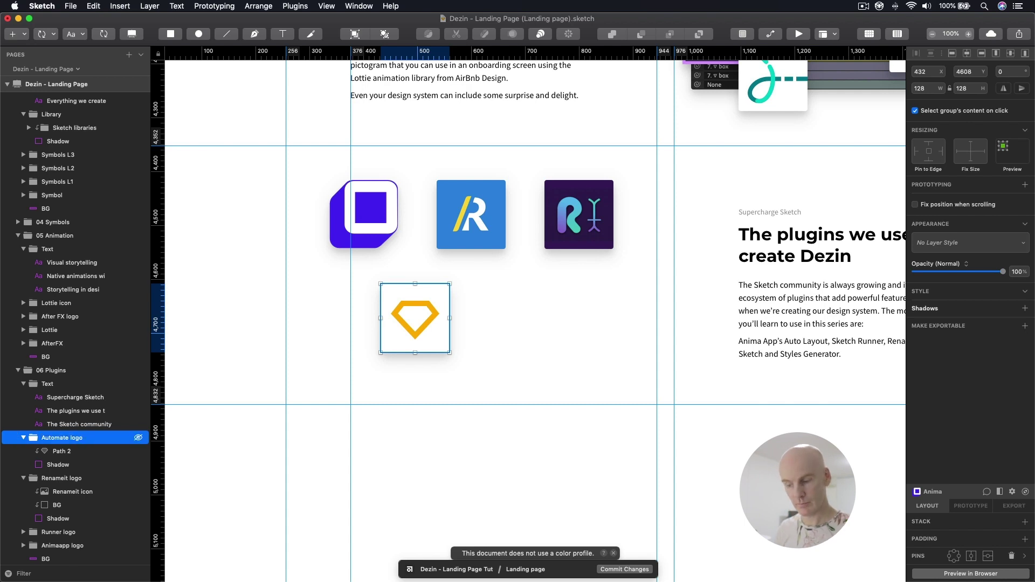
Duplicate the Automate logo group to its right, show the grid and position the copy at X 632, Y 4608
drag(415, 318, 523, 318)
click(870, 33)
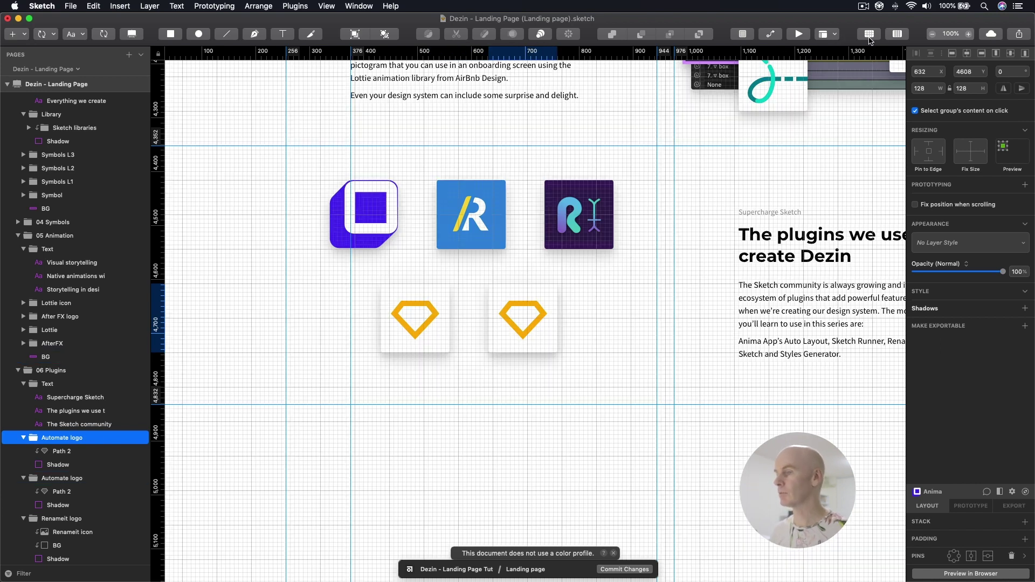
key(shift+Right)
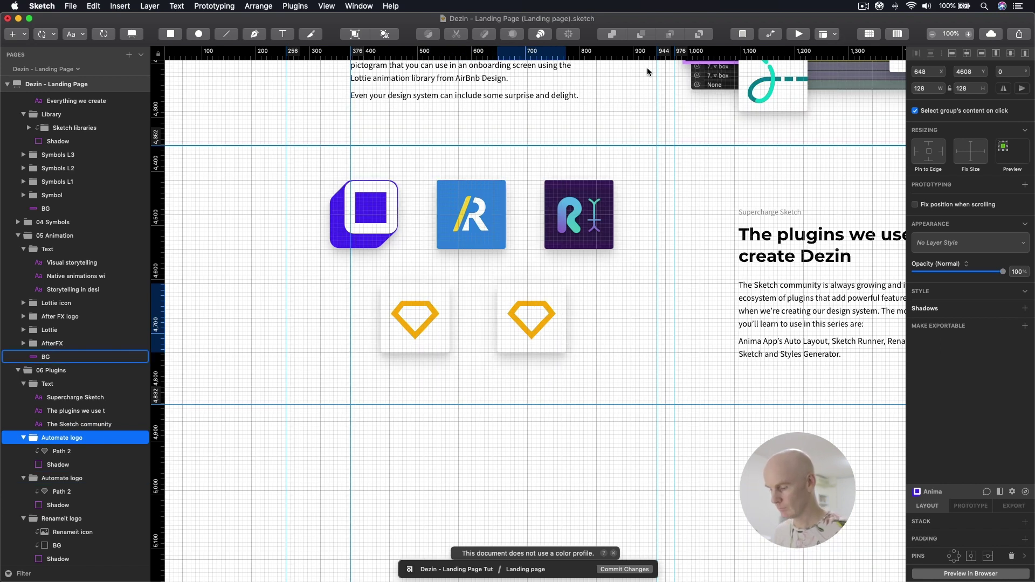
key(shift+Left)
key(shift+Left)
Delete the diamond path from the duplicated Automate logo group
click(620, 241)
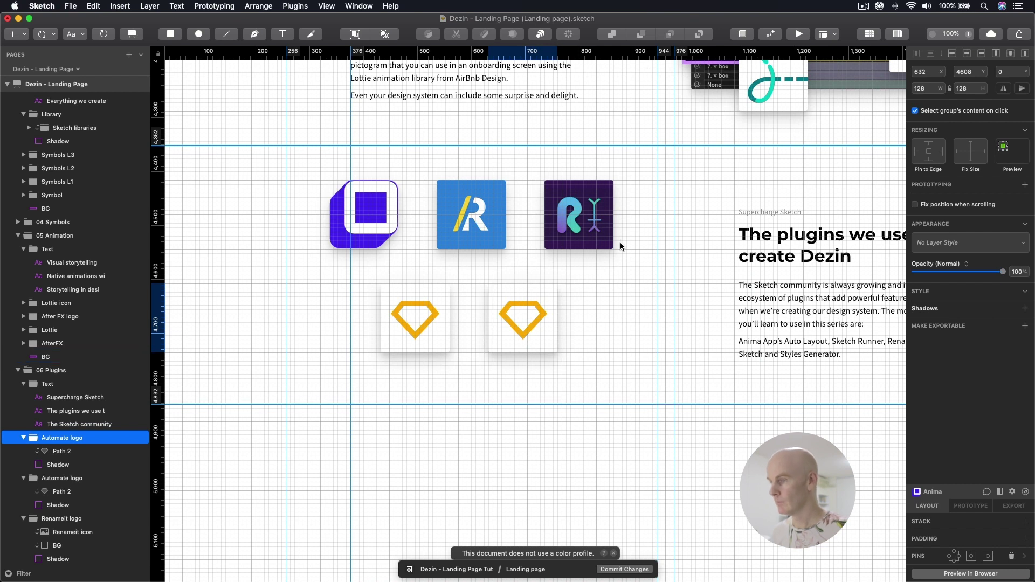
click(58, 411)
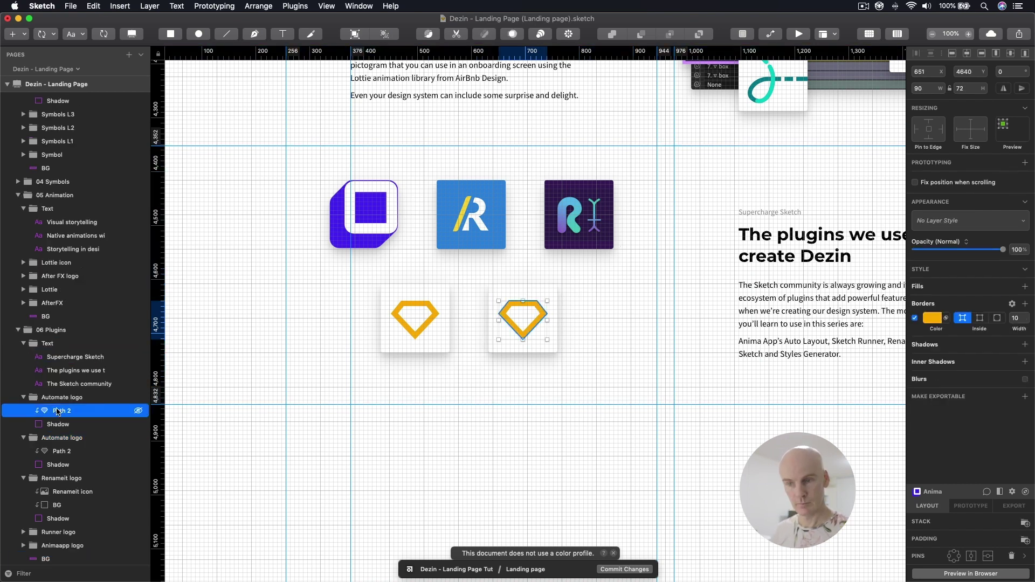
key(BackSpace)
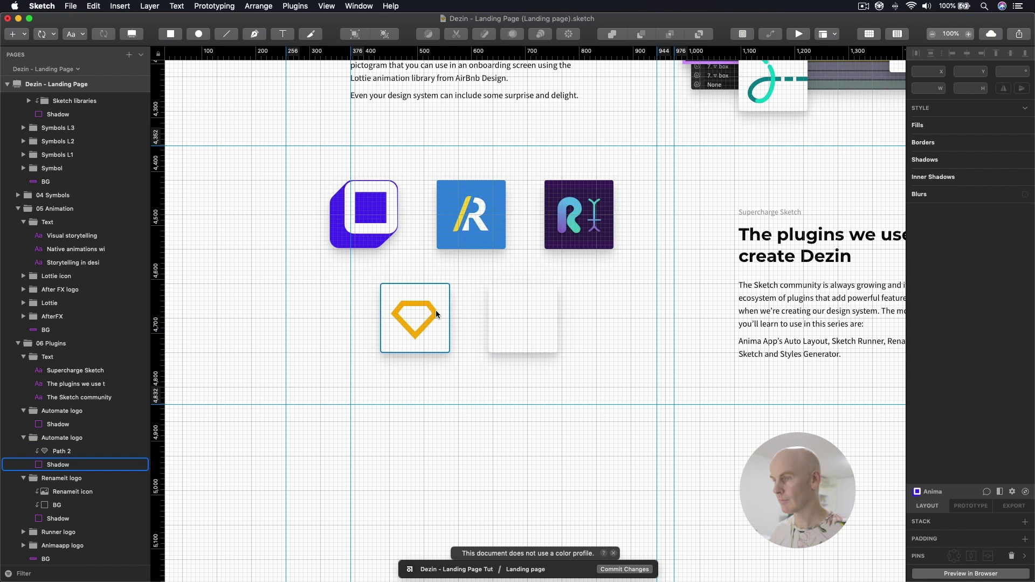
Switch to Finder's 06 Plugins folder, preview Styles generator icon.jpg and place it over the empty white tile
click(510, 309)
scroll(514, 304, right, 2)
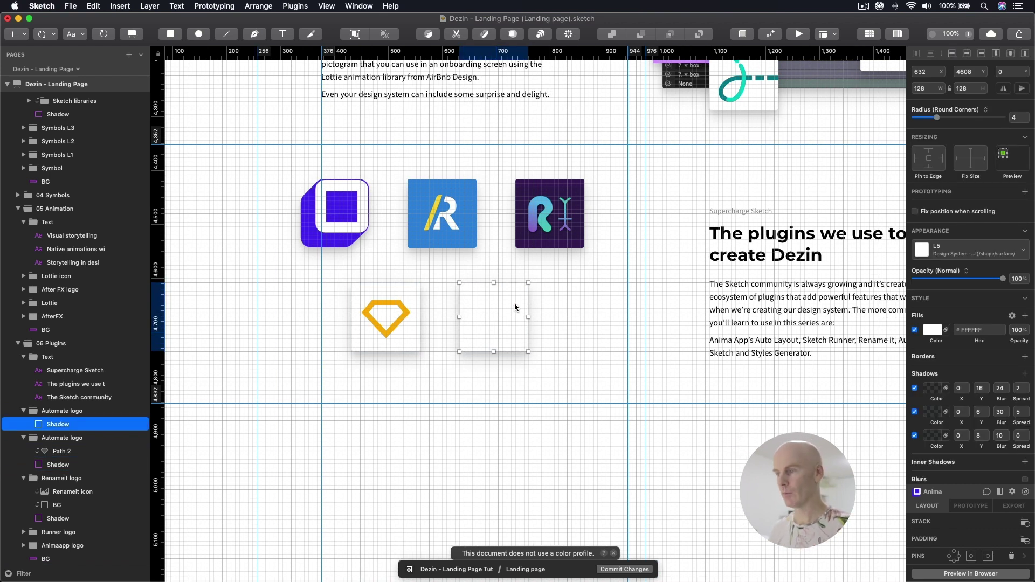
key(super+Tab)
click(731, 188)
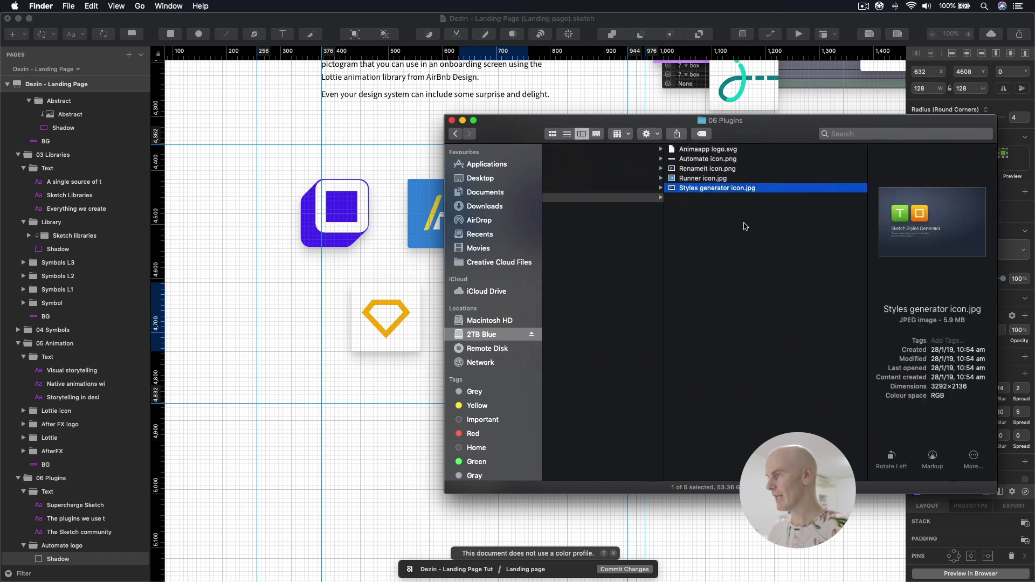
key(space)
key(space)
mouse_move(709, 188)
mouse_down()
mouse_move(412, 279)
mouse_move(493, 311)
mouse_up()
Rename the duplicated tile's group as Styles generator logo
scroll(64, 493, down, 3)
click(64, 484)
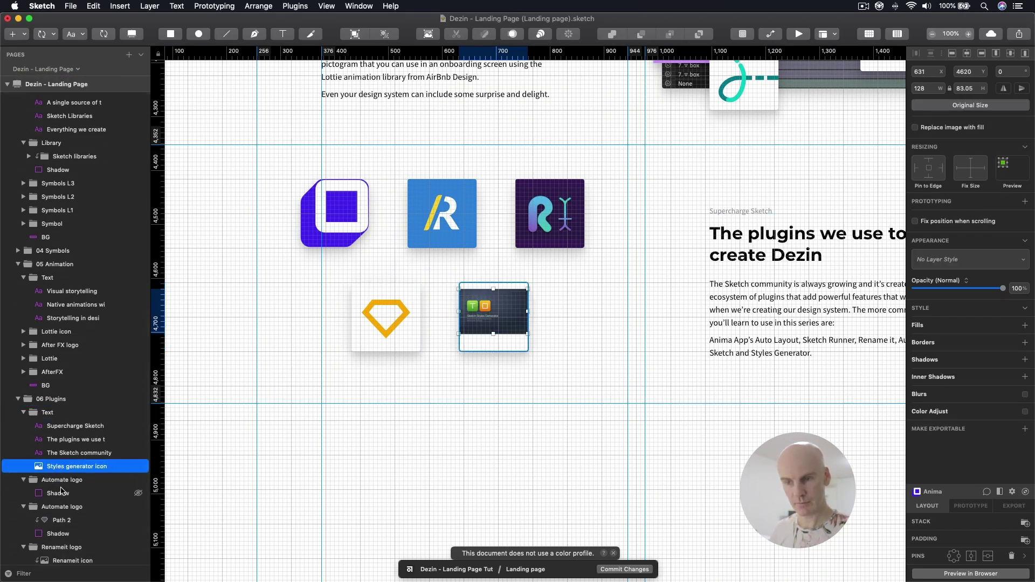
double_click(55, 484)
double_click(67, 482)
text(St)
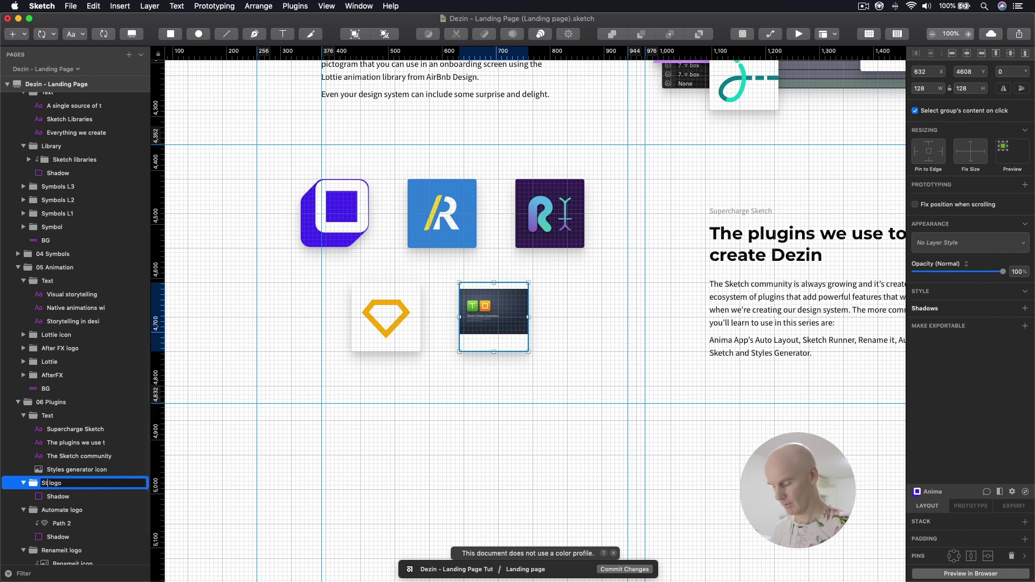
text(yles genera)
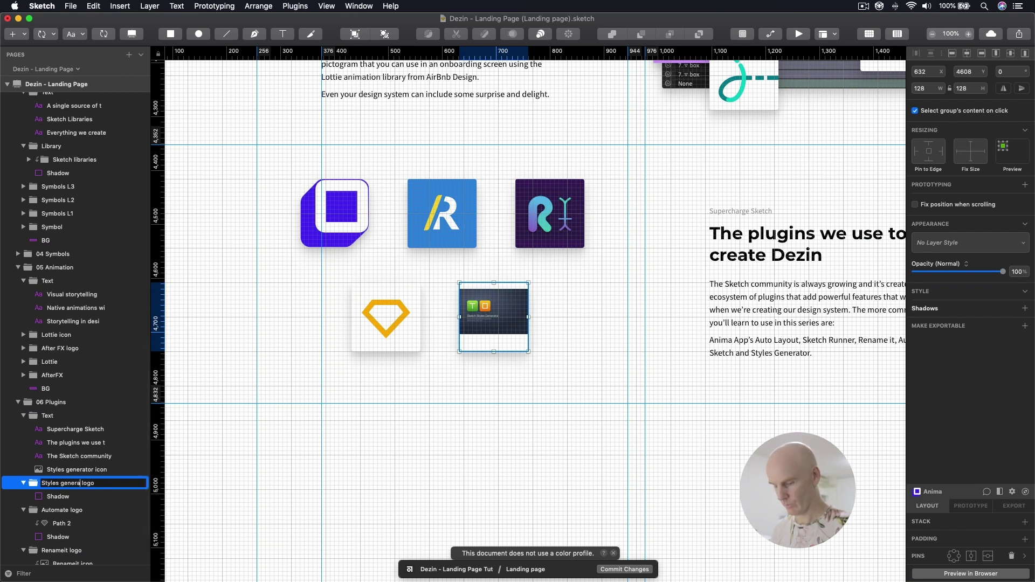
text(tor)
key(Return)
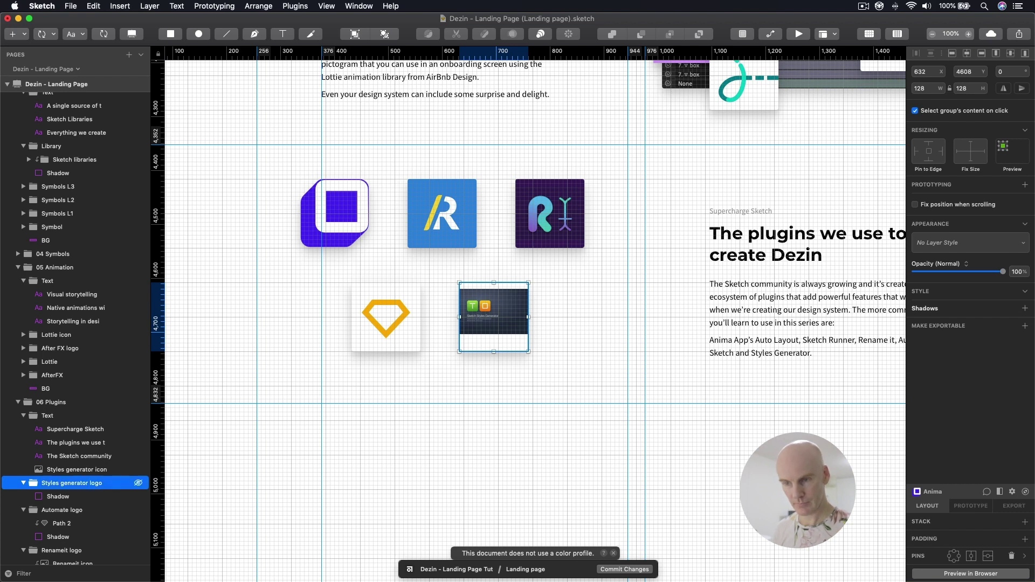
Enlarge the Styles generator icon image proportionally to 648 px wide and move it below the tiles at X 448, Y 4848
click(490, 311)
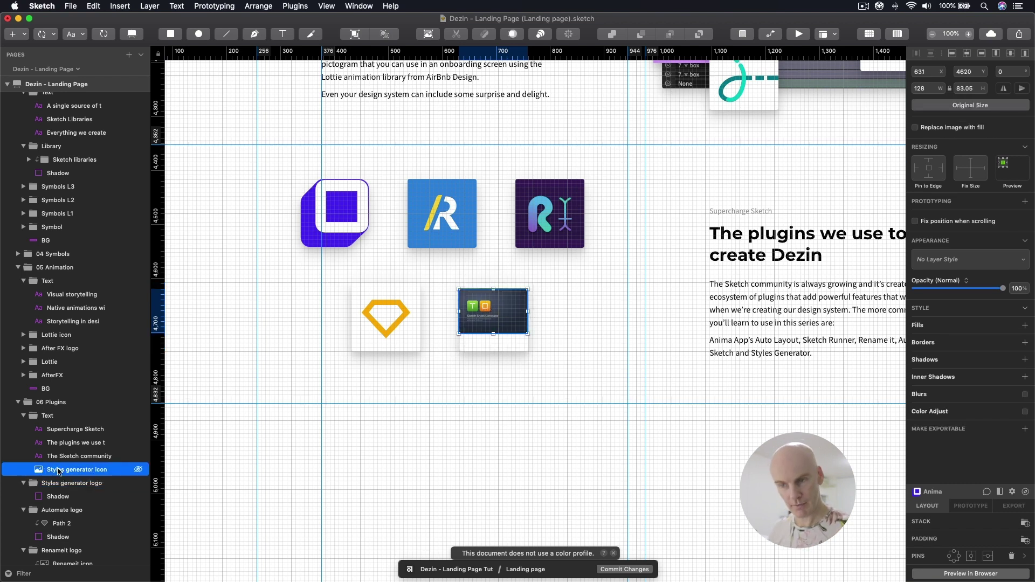
drag(471, 314, 472, 383)
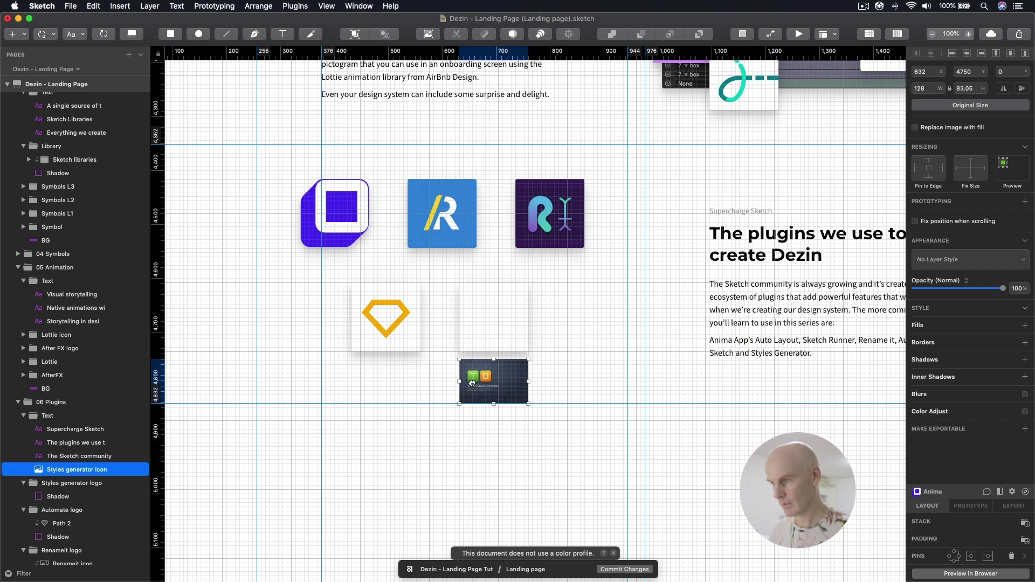
drag(528, 403, 713, 524)
drag(537, 456, 442, 470)
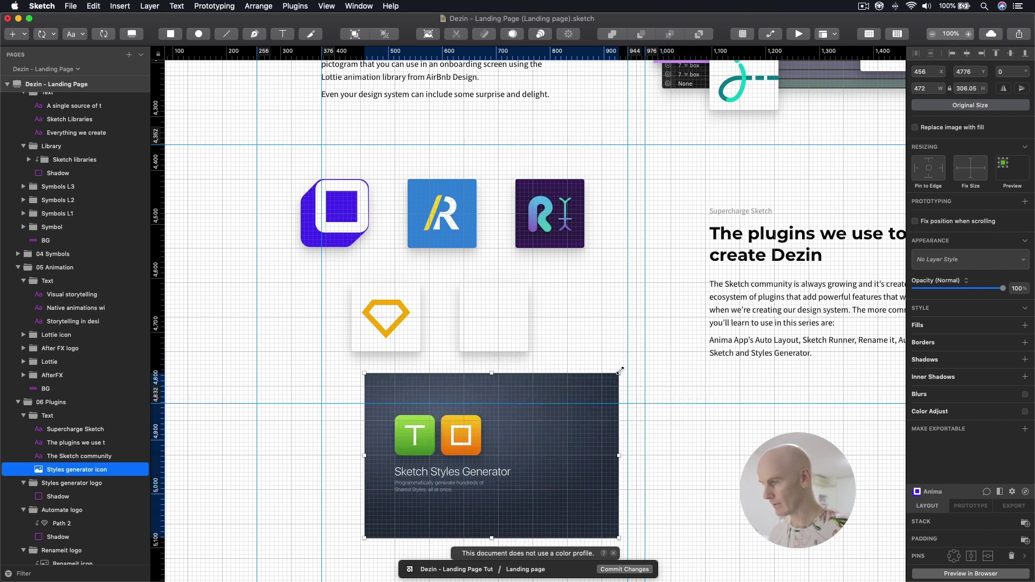
drag(619, 373, 714, 312)
drag(565, 420, 541, 474)
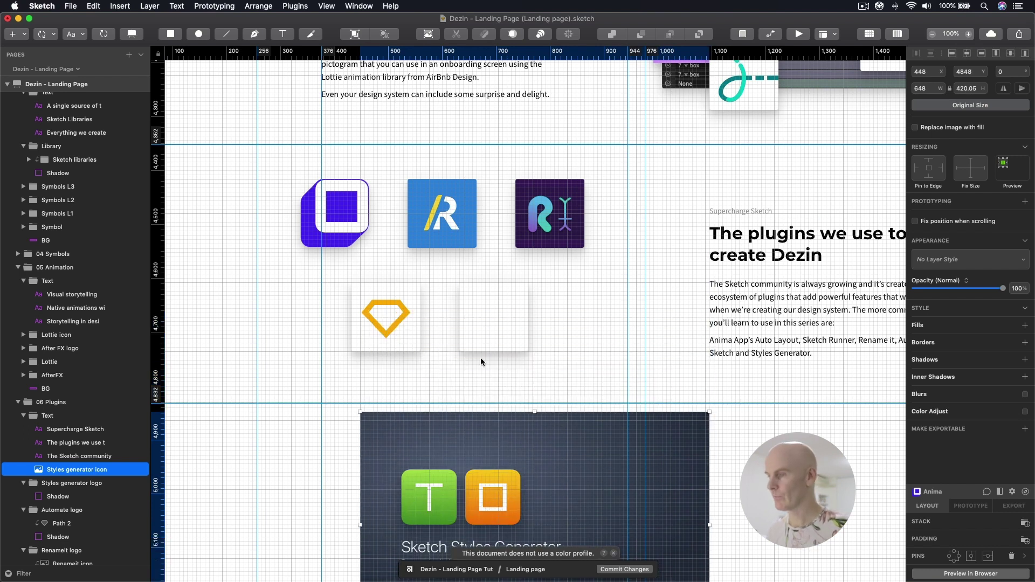
Group the empty white tile's Shadow rectangle inside Styles generator logo and name the new group T
click(487, 327)
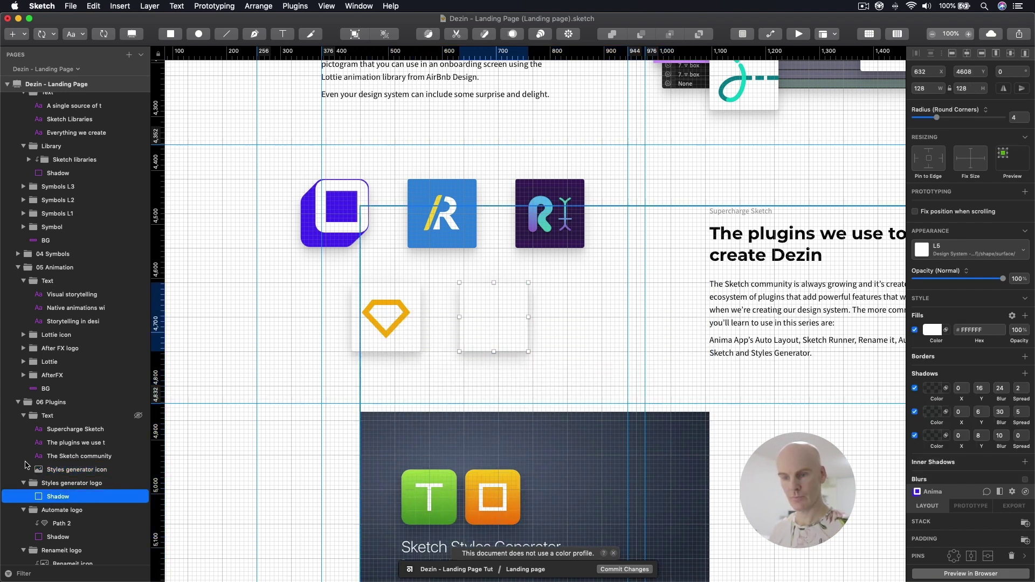
key(super+g)
double_click(61, 497)
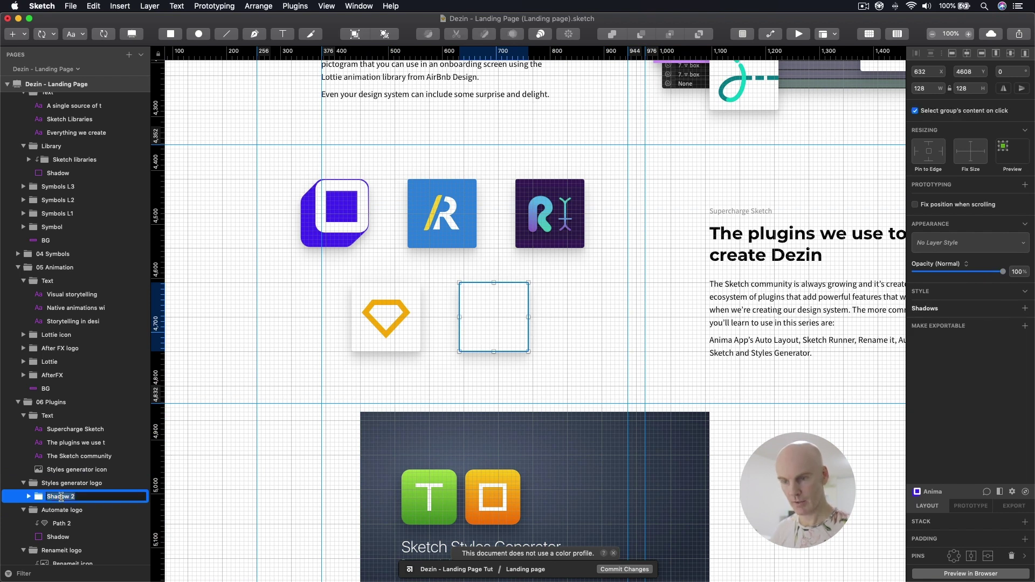
text(T)
key(Return)
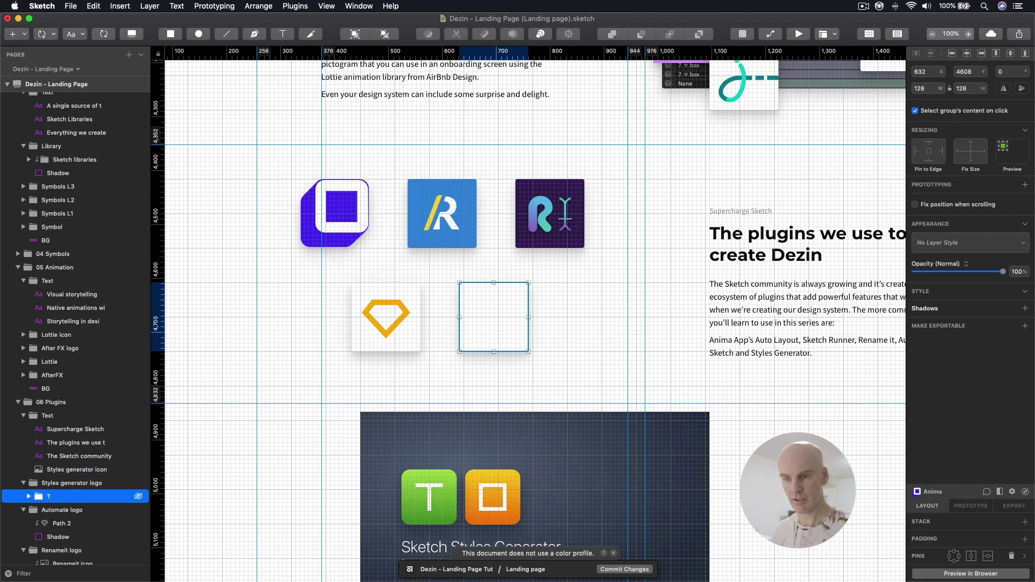
Duplicate the T group and move the copy over the tile's lower-right corner at X 728, Y 4696
key(super+d)
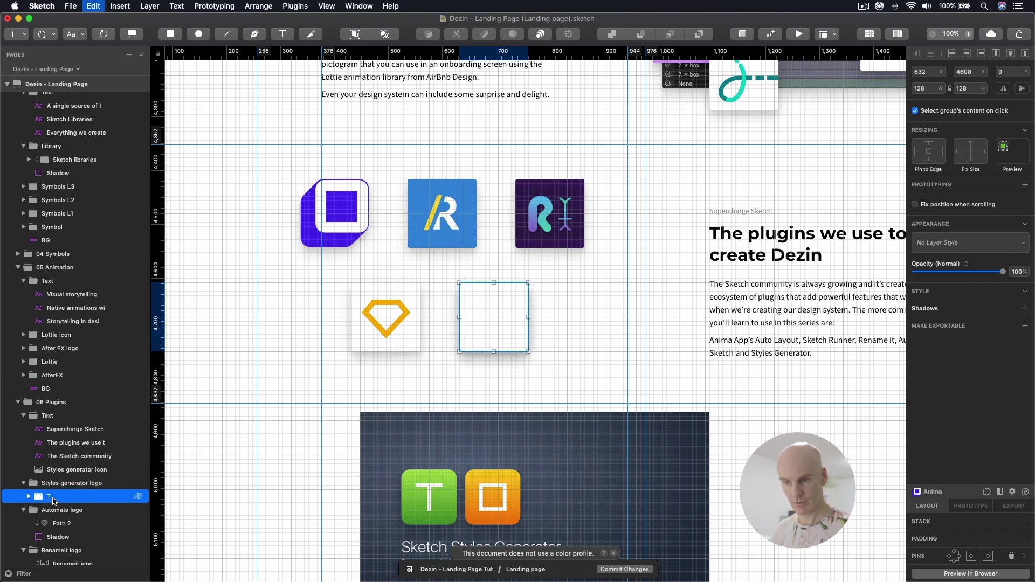
click(48, 515)
key(Right)
key(Right)
key(Right)
key(Right)
key(Right)
key(Right)
key(Right)
key(Right)
key(Right)
key(Right)
key(Right)
key(Right)
key(Right)
key(Right)
key(Right)
key(Right)
key(Right)
key(Right)
key(Right)
key(Right)
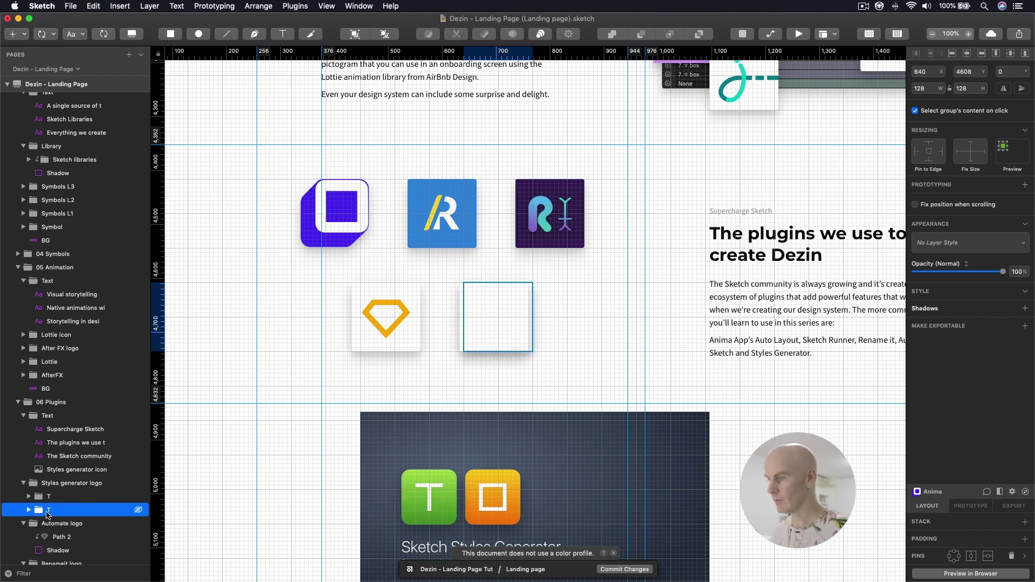
key(Right)
key(Right)
key(Right)
key(Right)
key(Right)
key(Right)
key(Right)
key(Right)
key(Right)
key(Right)
key(Right)
key(Right)
key(Right)
key(Right)
key(Right)
key(Right)
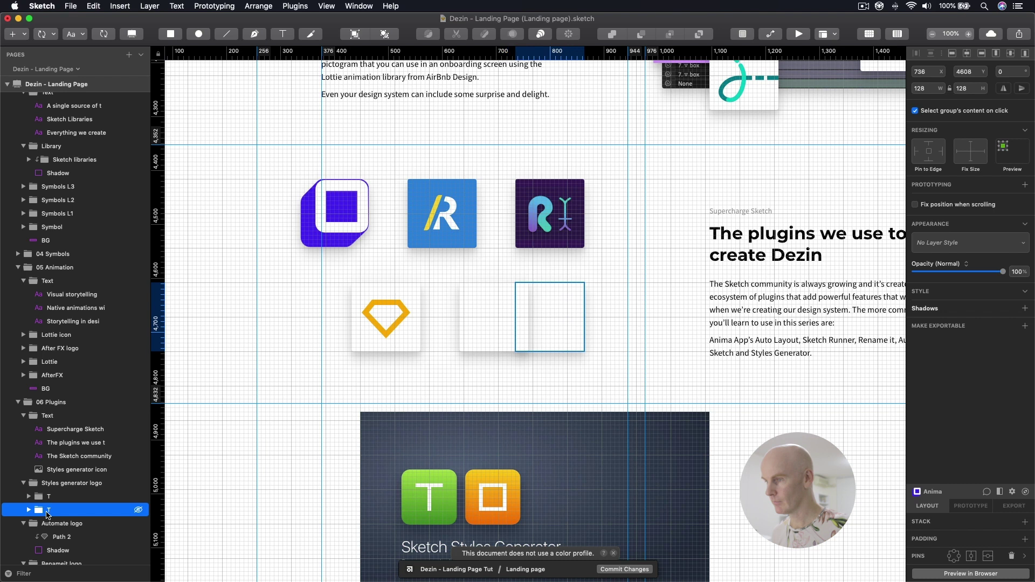
key(Down)
key(Down)
key(Down)
key(Down)
key(Down)
key(Down)
key(Down)
key(Down)
key(Down)
key(Down)
key(Down)
key(Down)
key(Down)
key(Down)
key(Down)
key(Down)
key(Down)
key(Down)
key(Down)
key(Down)
key(Down)
key(Down)
key(Down)
key(Down)
key(Down)
key(Down)
key(Down)
key(Down)
key(Down)
key(Down)
key(Down)
key(Down)
key(Down)
key(Down)
key(Down)
key(Down)
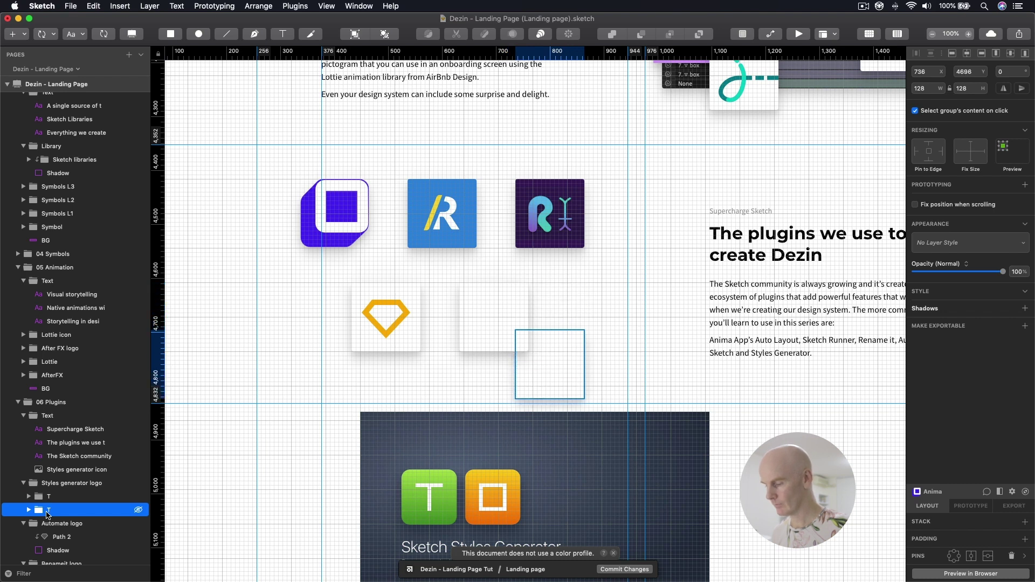
key(Left)
key(Left)
key(Left)
key(Left)
key(Left)
key(Left)
key(Left)
key(Left)
key(Down)
key(Down)
key(Down)
key(Down)
key(Down)
key(Down)
key(Down)
key(Down)
key(Down)
key(Down)
key(Down)
key(Down)
key(Down)
key(Down)
key(Down)
key(Down)
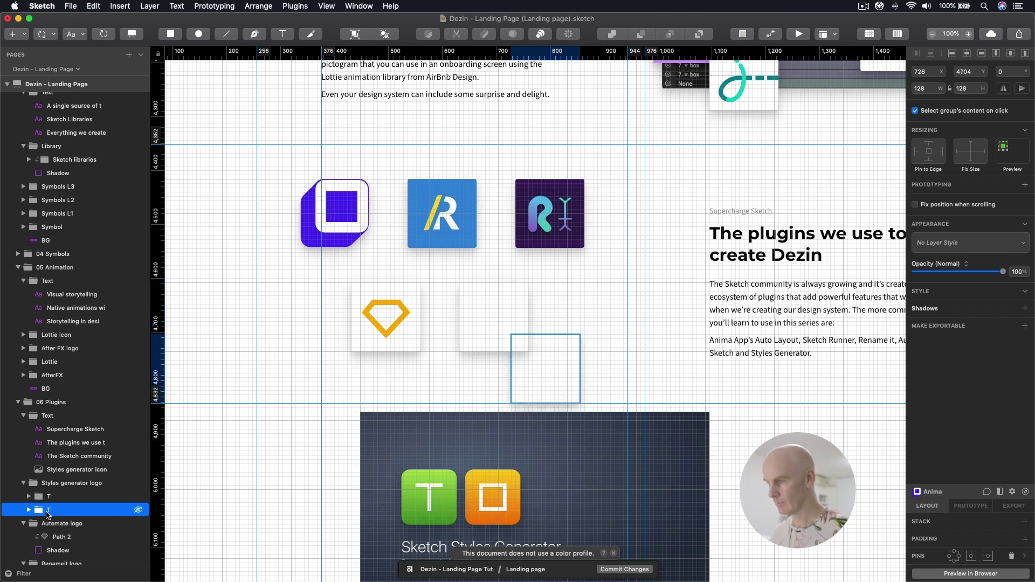
key(Up)
key(Up)
key(Up)
key(Up)
key(Up)
key(Up)
key(Up)
key(Up)
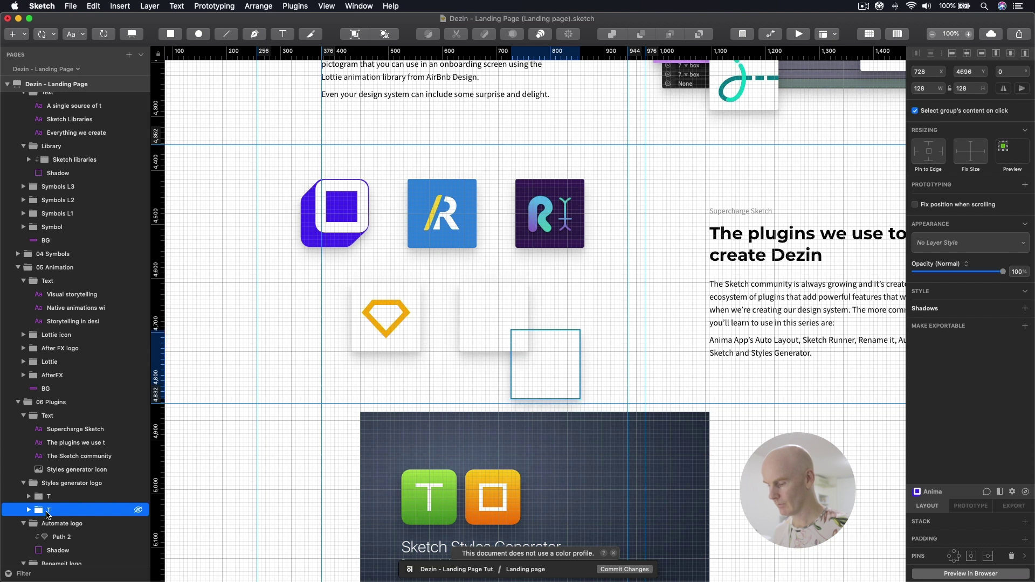
Resize the Shadow rectangle in the duplicated T group proportionally to 64 × 64 px
click(545, 365)
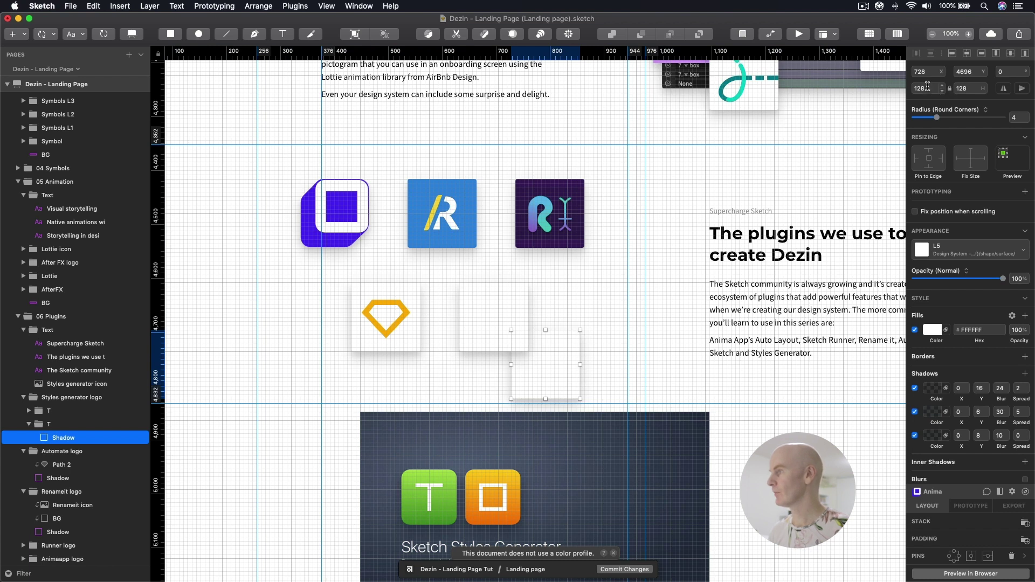
click(928, 87)
text(64)
key(Return)
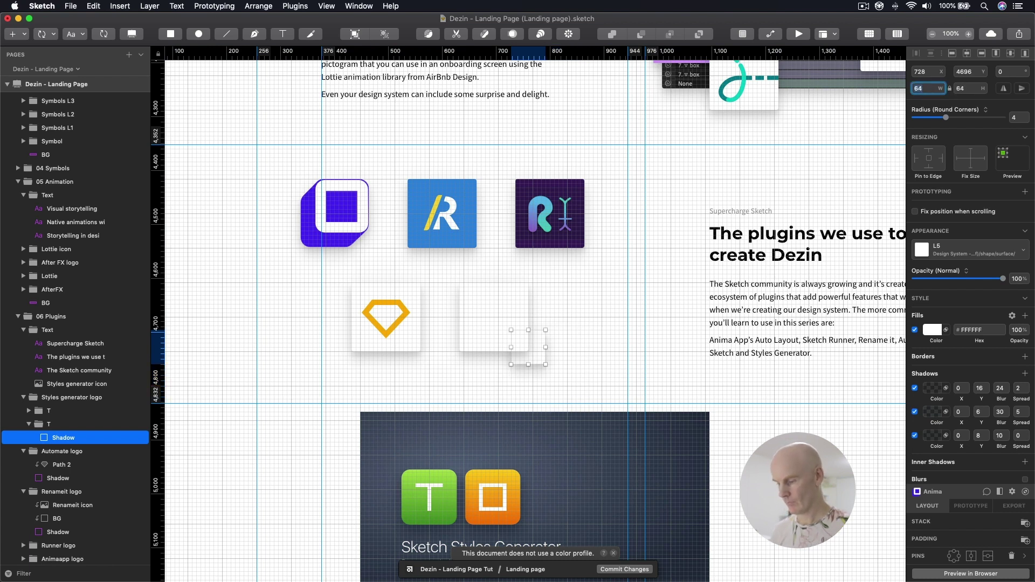
Reorder the small tile's group above the large tile's T group and rename it O
click(47, 424)
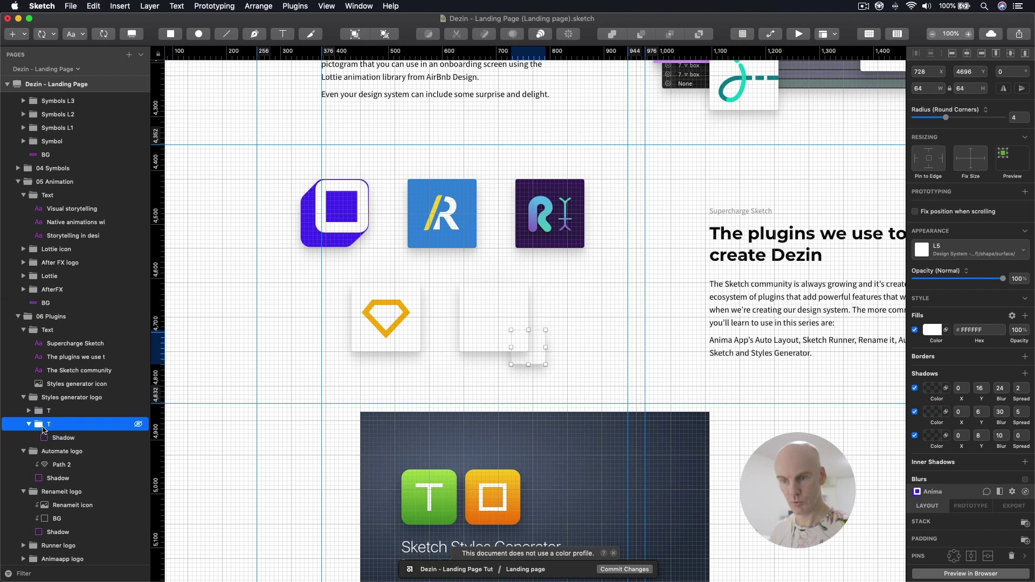
drag(47, 425, 47, 413)
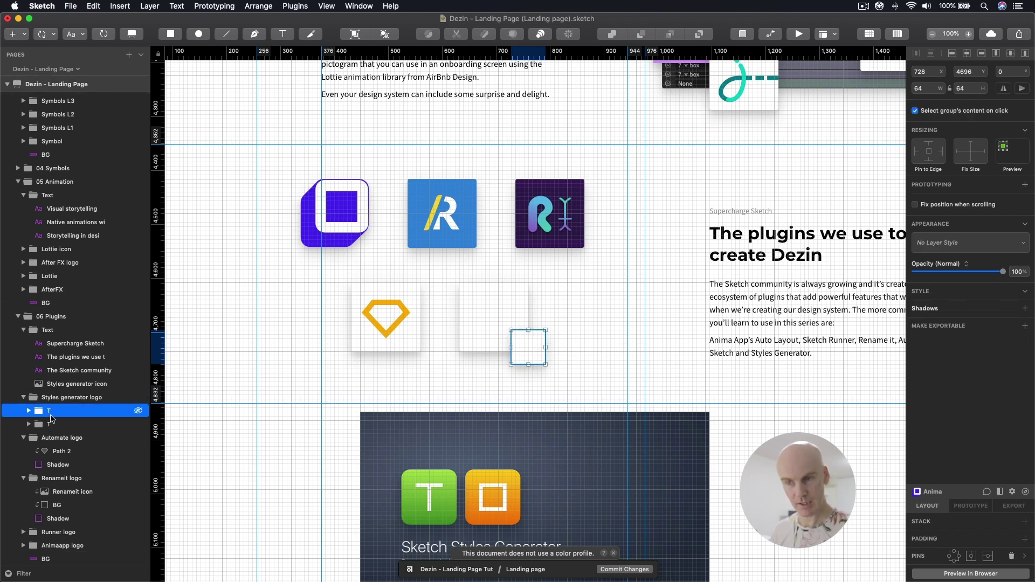
double_click(49, 411)
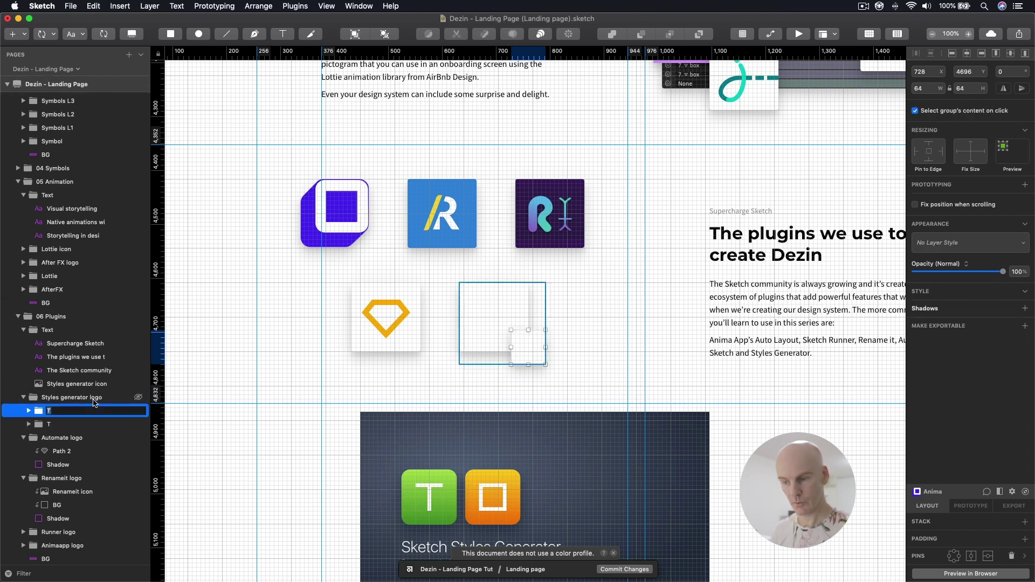
text(OP)
key(BackSpace)
key(Return)
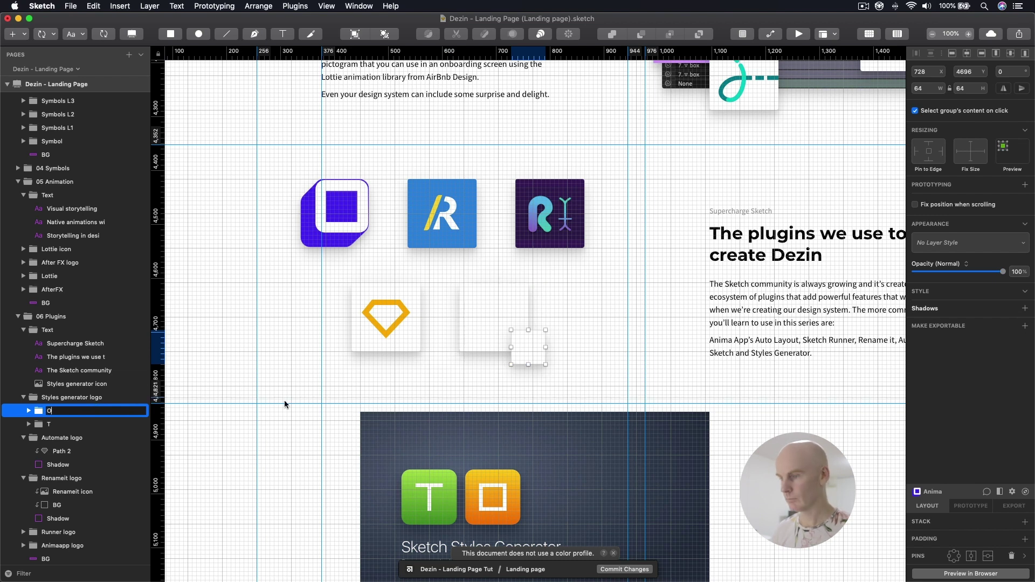
Duplicate the large tile's Shadow rectangle, remove the copy's shadows and detach it from its layer style
click(377, 423)
click(486, 297)
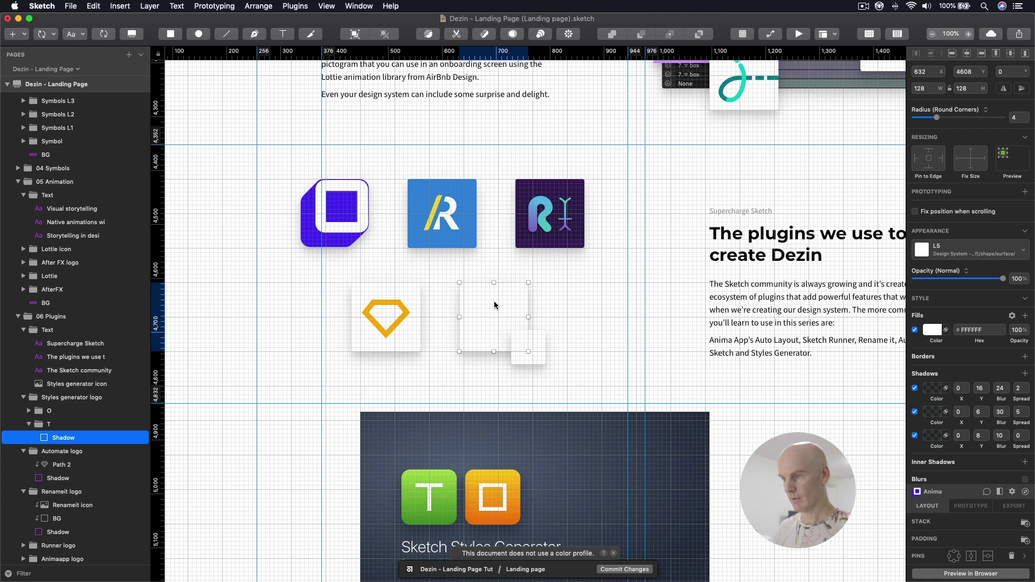
key(super+d)
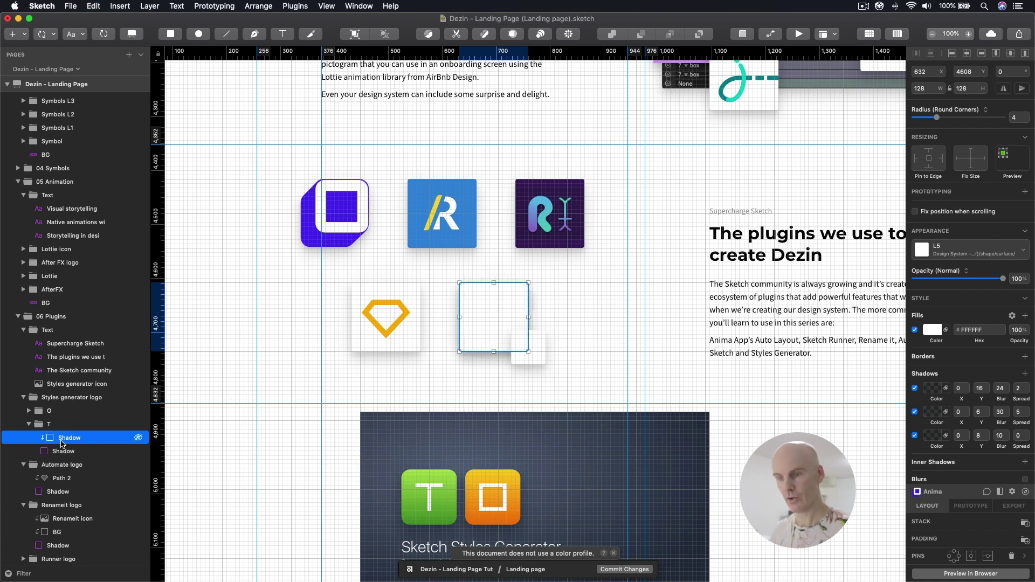
click(916, 389)
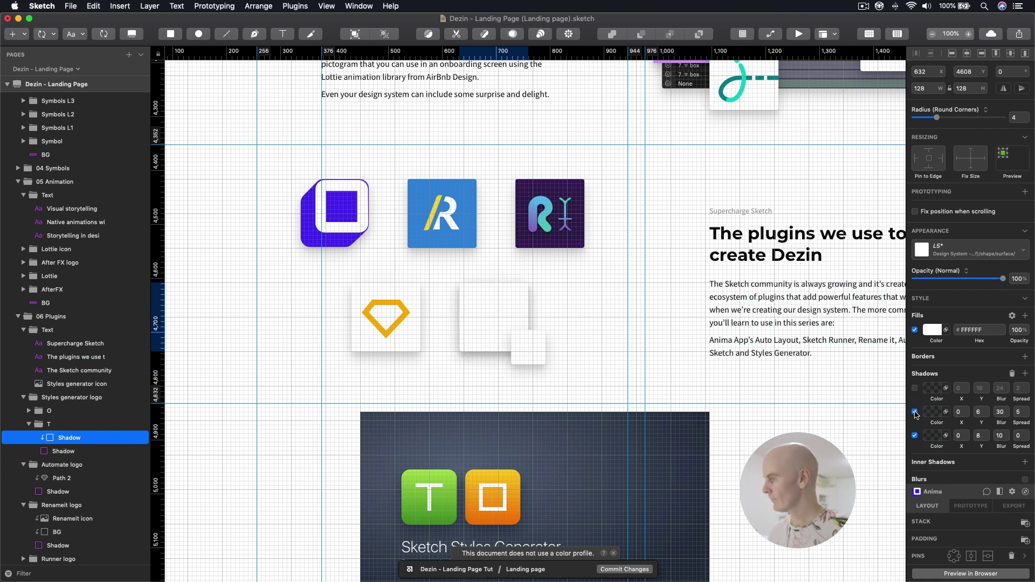
click(916, 437)
click(1012, 374)
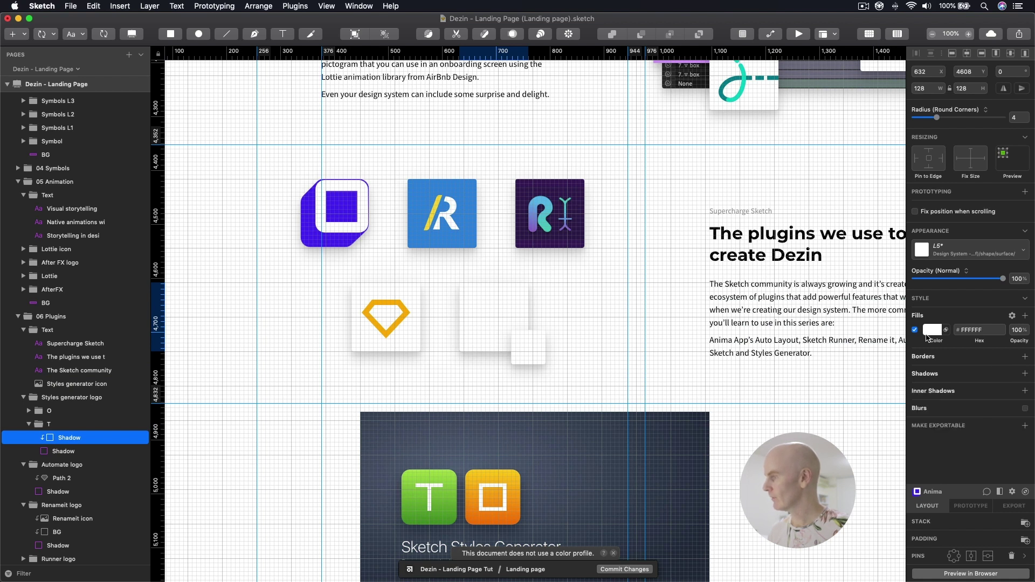
click(953, 254)
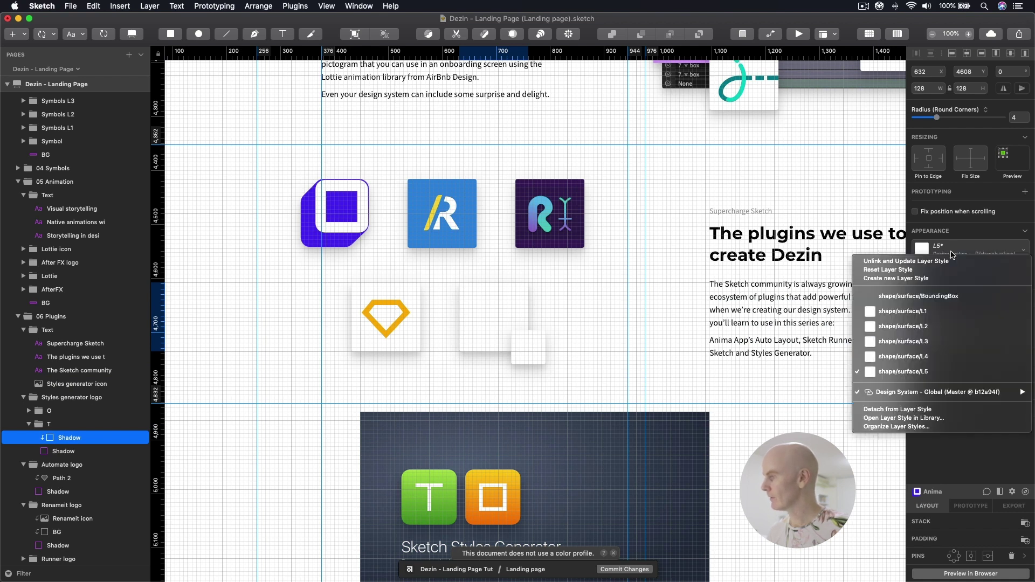
click(893, 409)
Duplicate the small tile's Shadow rectangle, disable all of the upper copy's shadows and detach it from its layer style
click(541, 333)
key(super+d)
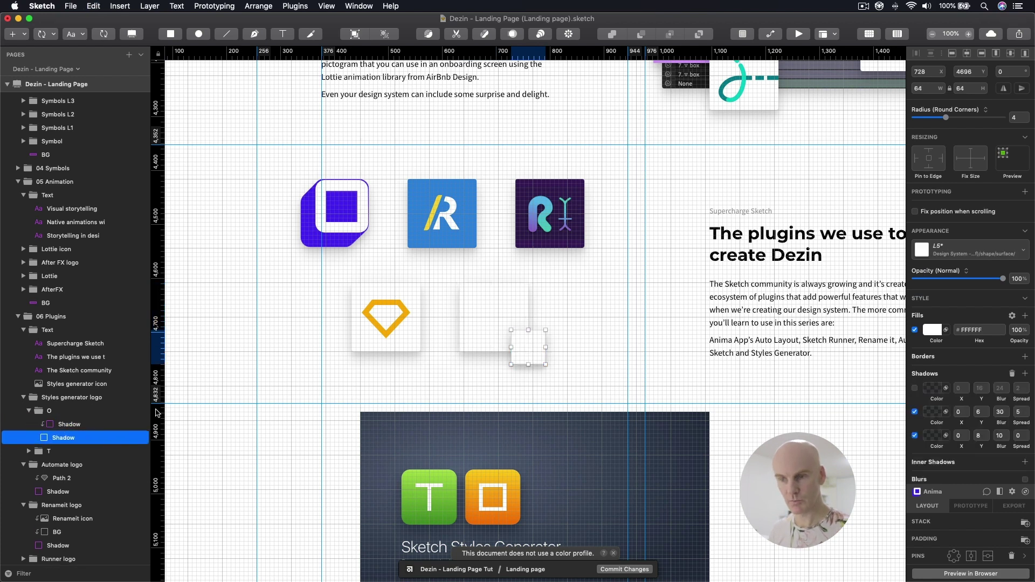
click(71, 424)
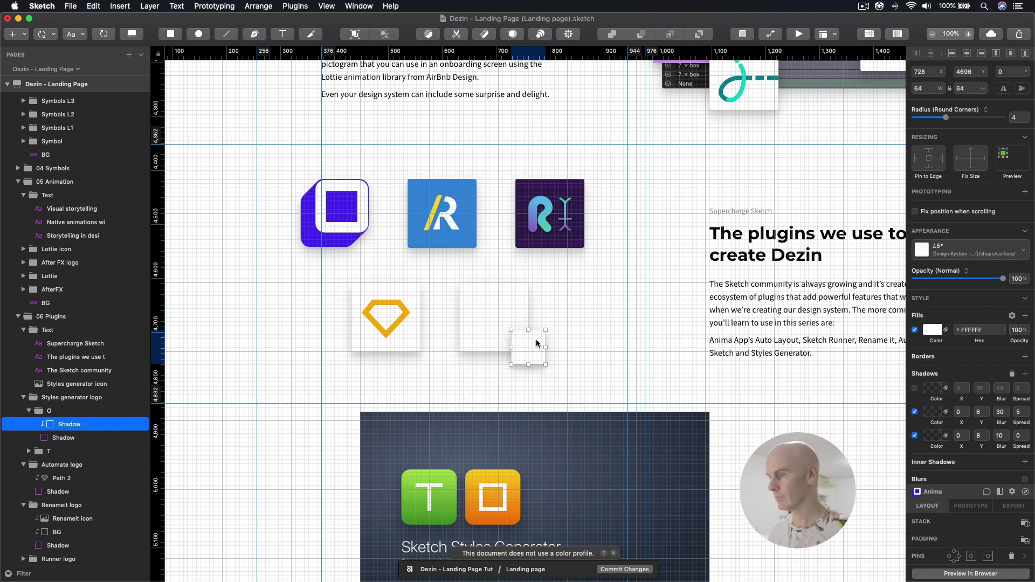
click(915, 413)
click(915, 436)
click(966, 256)
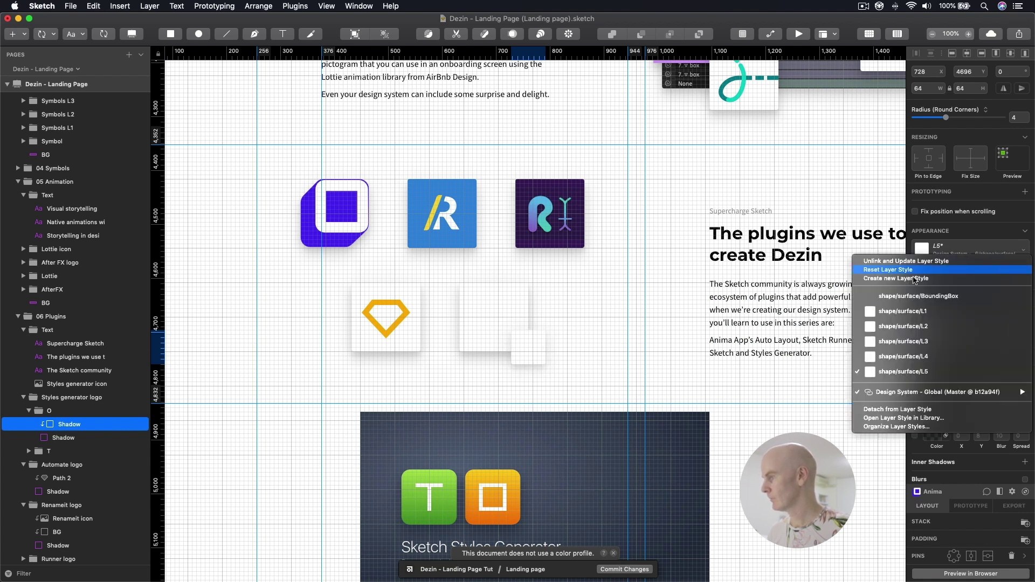
click(895, 408)
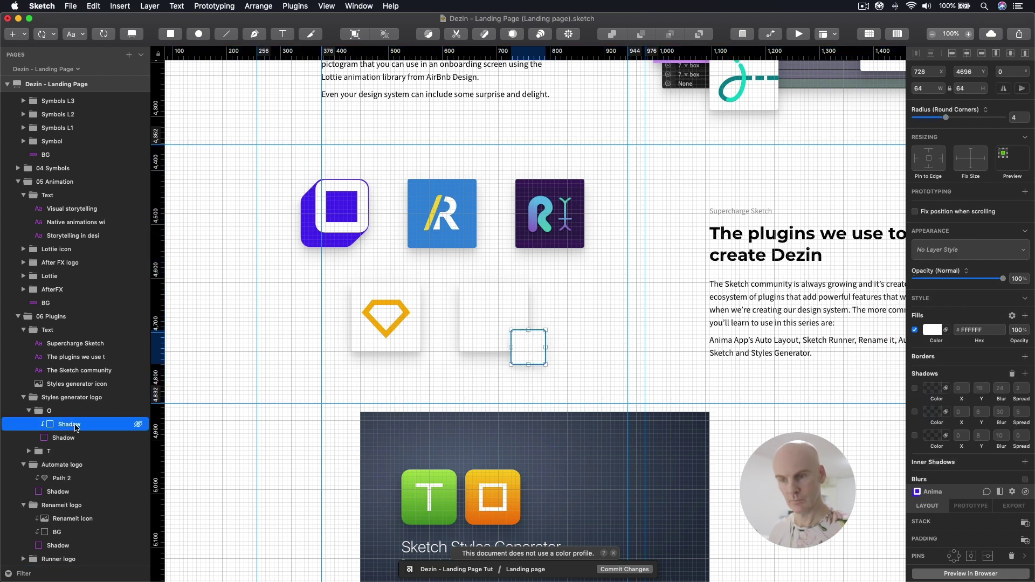
Rename the shadowless rectangles in both the O and T groups as BG
double_click(69, 425)
text(BG)
key(Return)
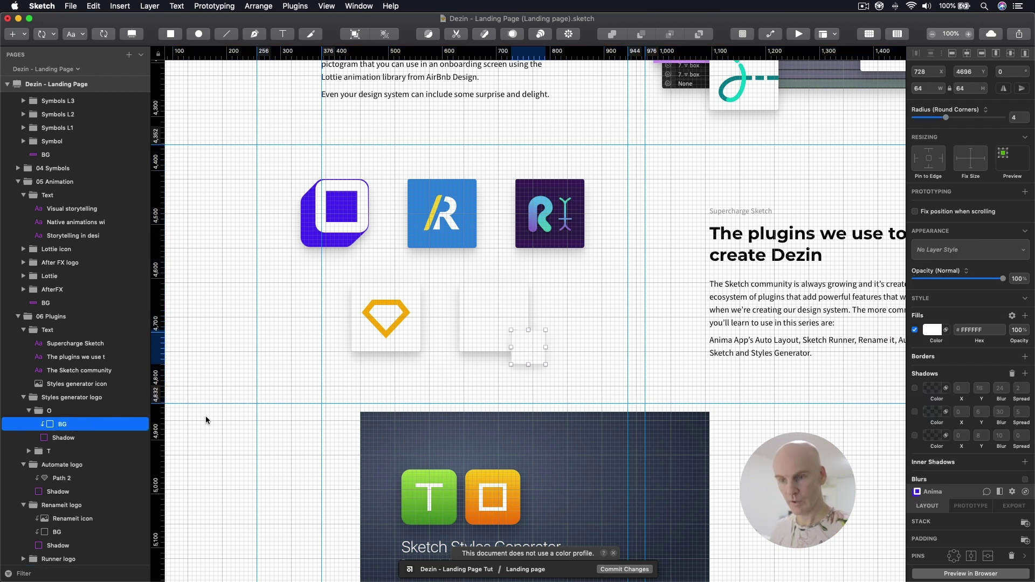
click(29, 454)
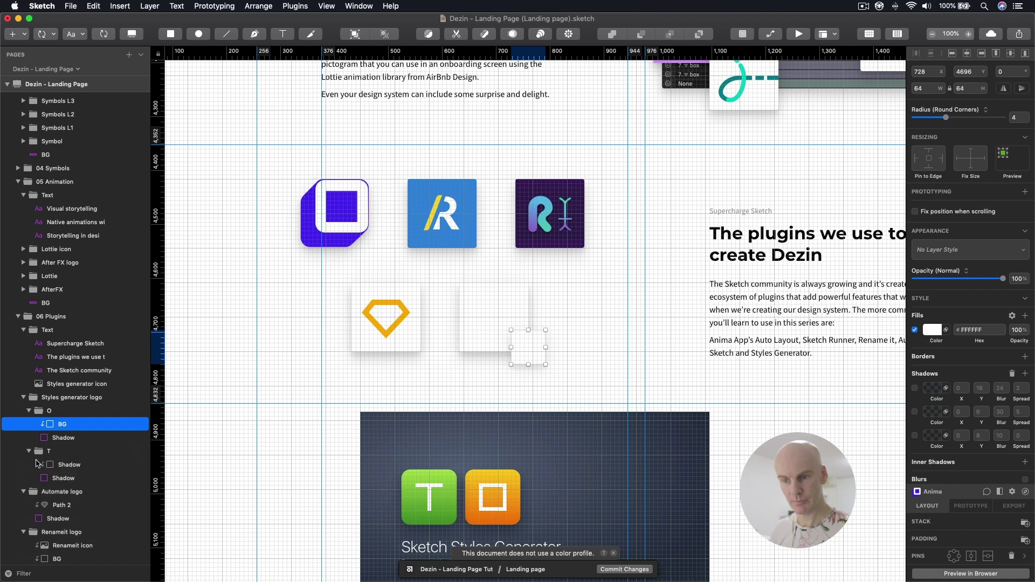
click(64, 465)
click(67, 437)
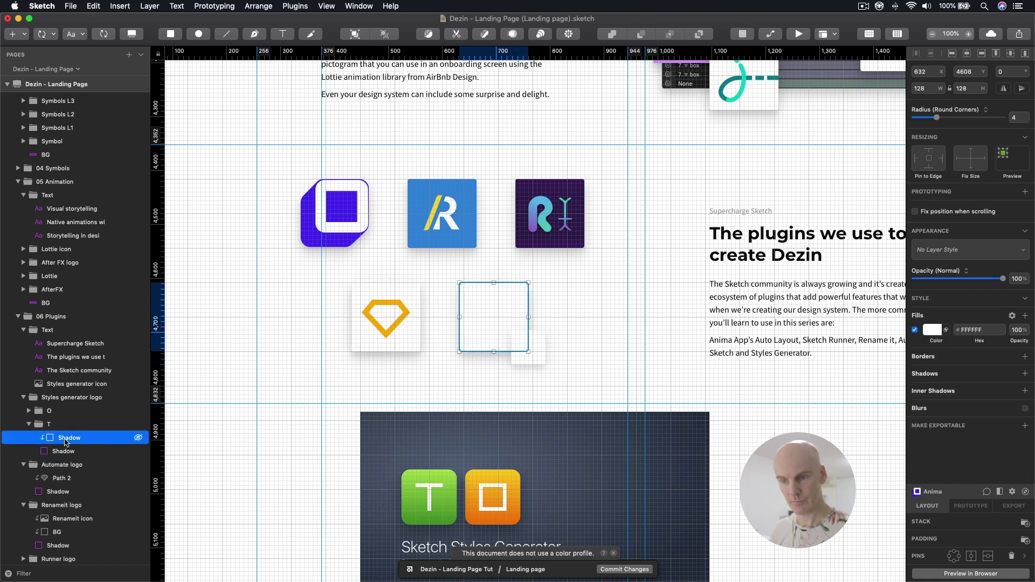
double_click(66, 437)
text(BG)
key(Return)
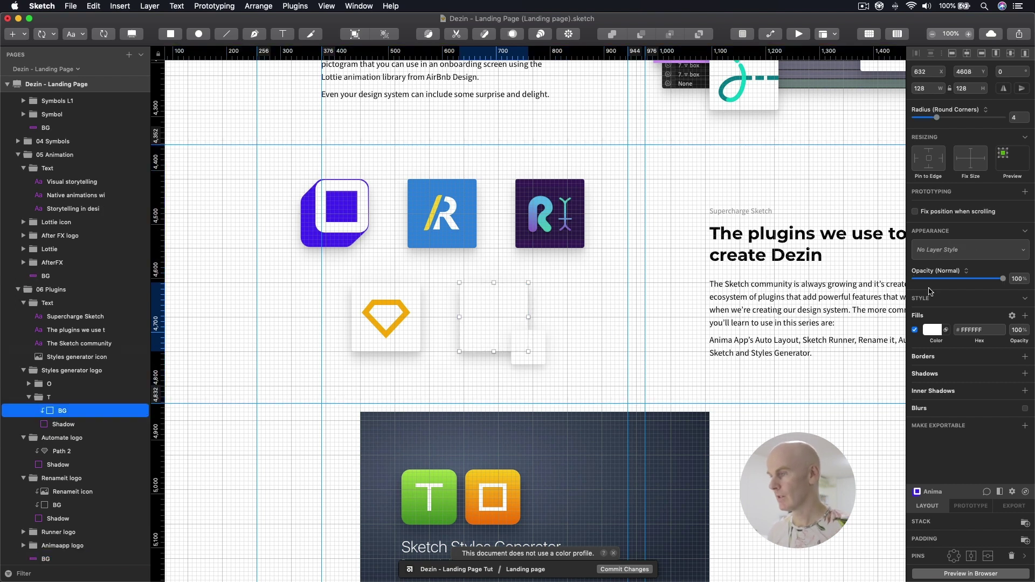
Hide the grid and fill the T group's BG with green 81C33B sampled from the reference image's T icon
key(ctrl+g)
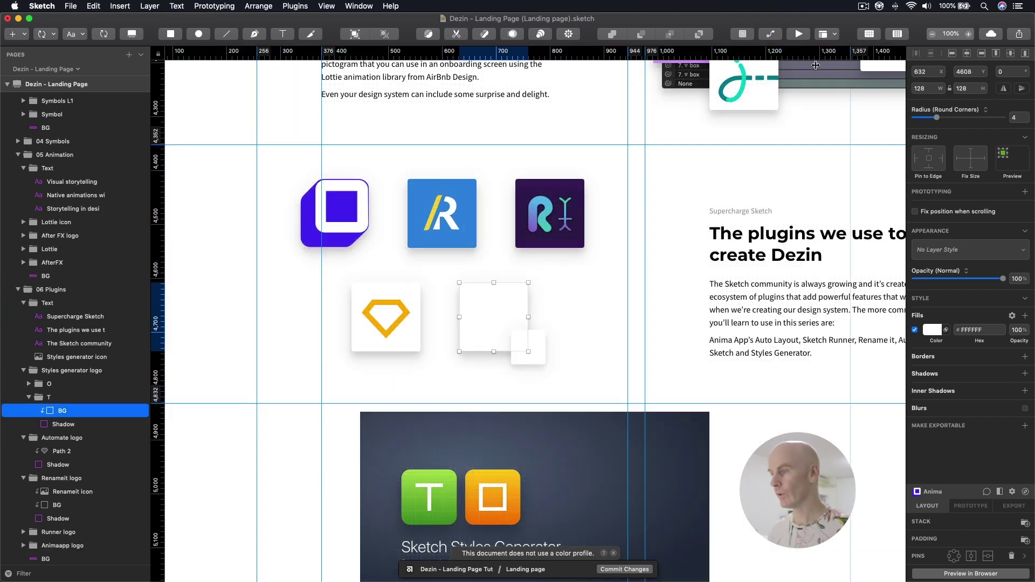
scroll(545, 401, down, 2)
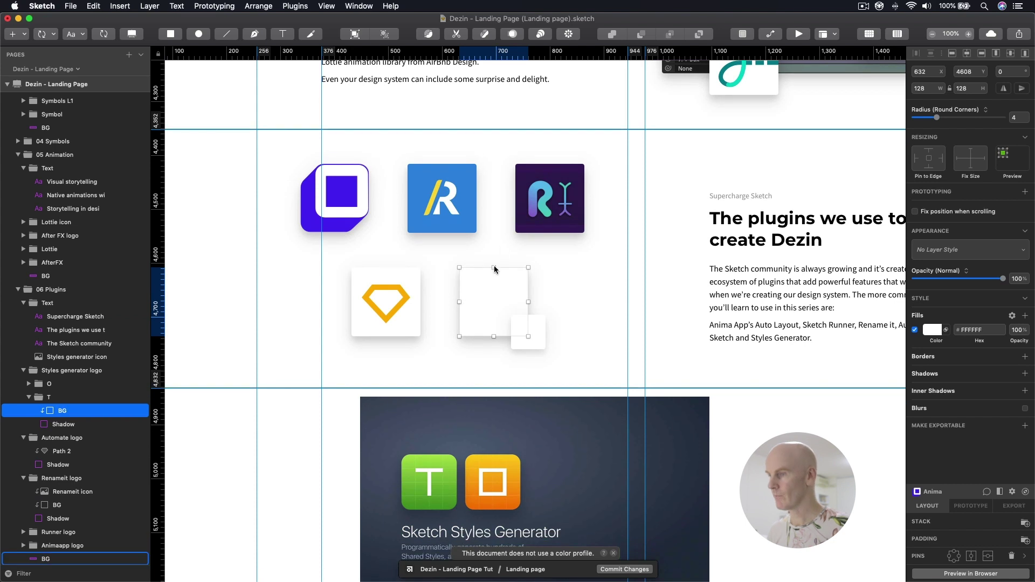
click(934, 330)
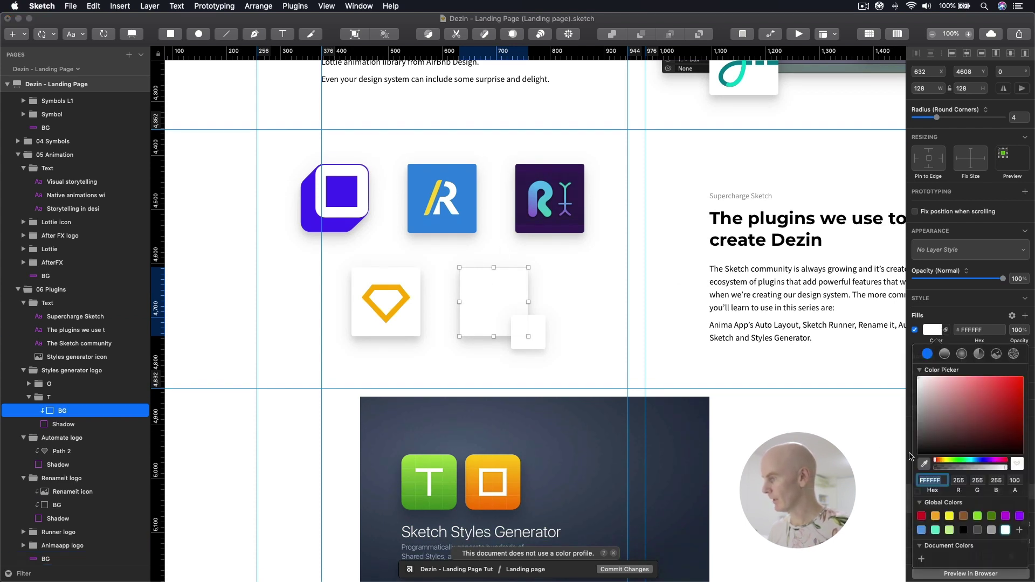
click(925, 465)
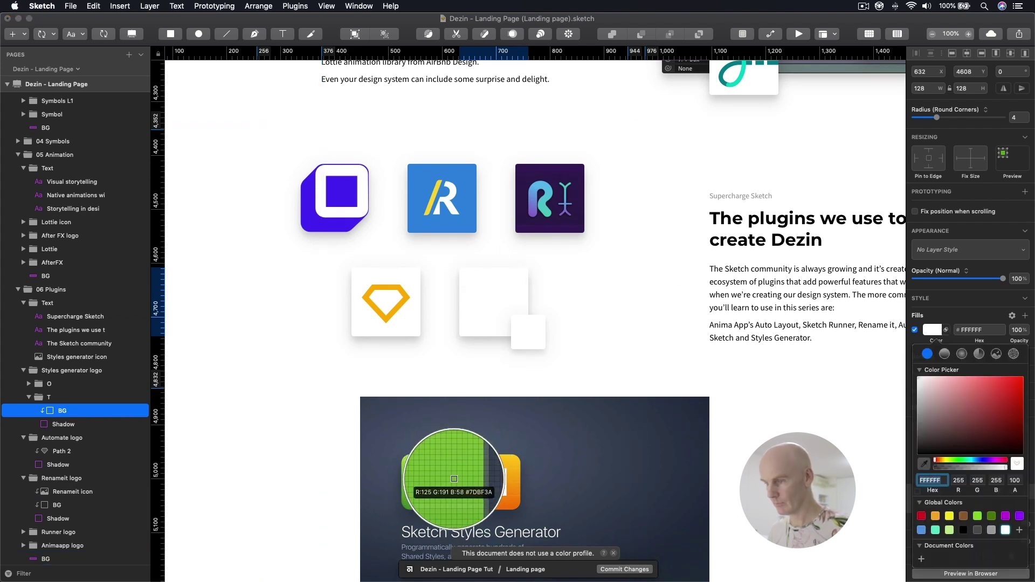
click(454, 479)
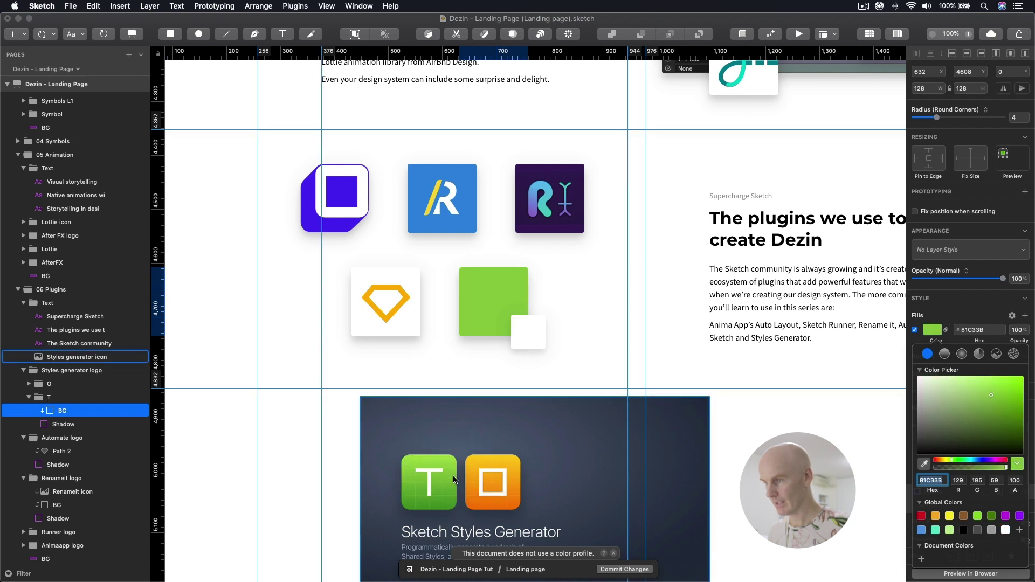
Fill the O group's BG with orange FBB110 sampled from the reference image's O icon
click(534, 330)
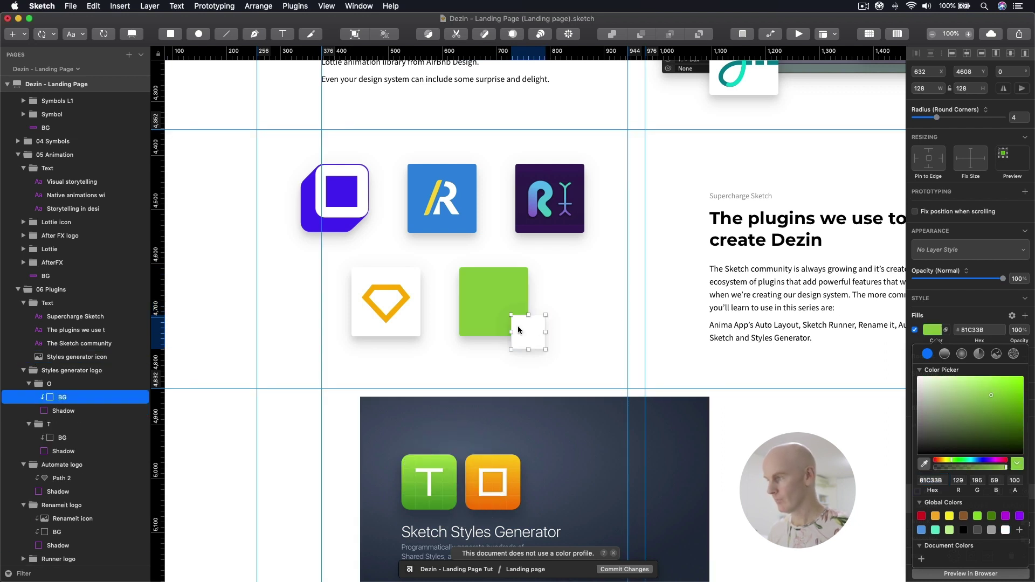
click(924, 465)
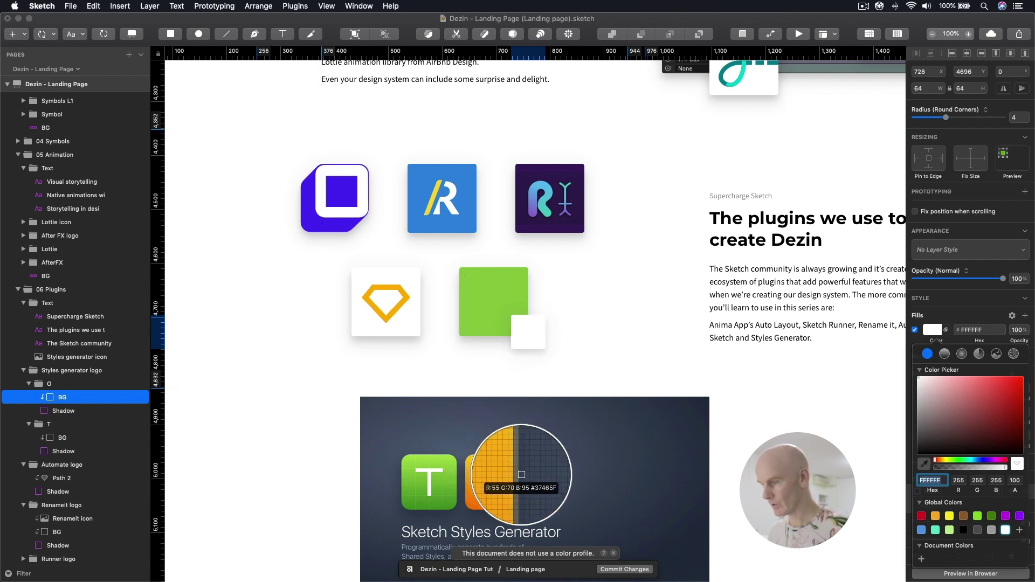
click(520, 474)
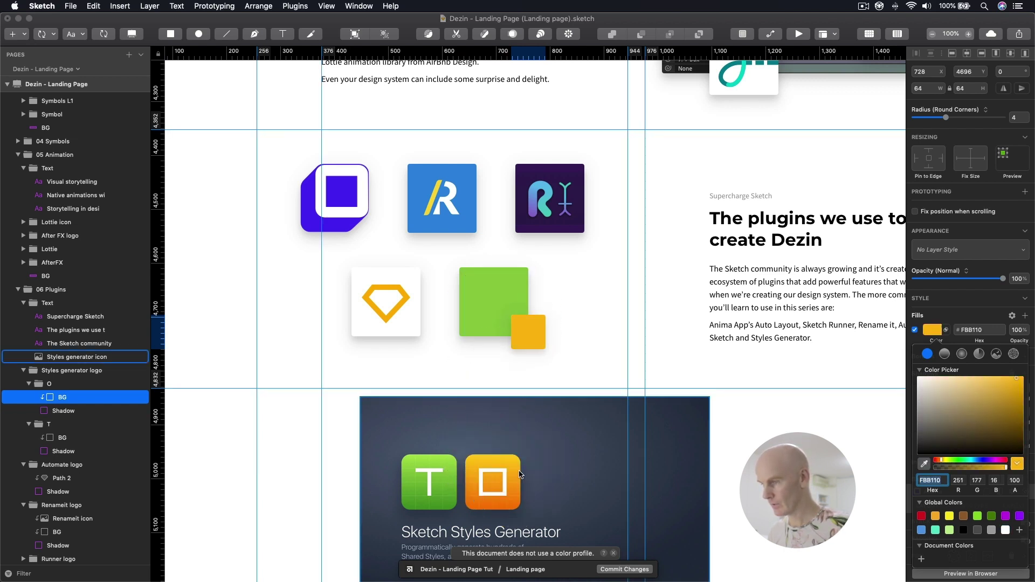
Draw a 64 × 8 bar across the upper part of the green tile and apply the colourWhite layer style
click(506, 290)
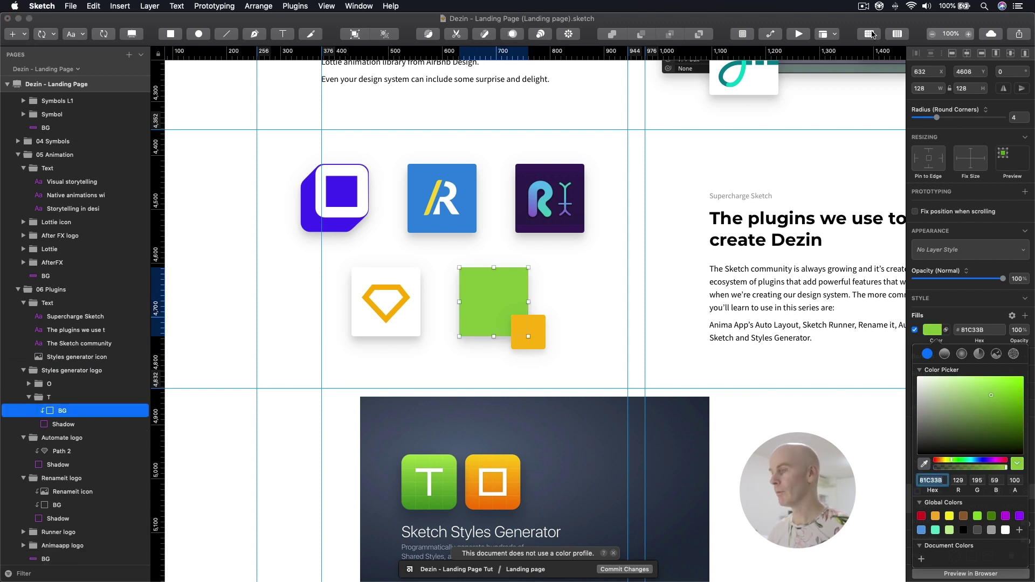
key(super+2)
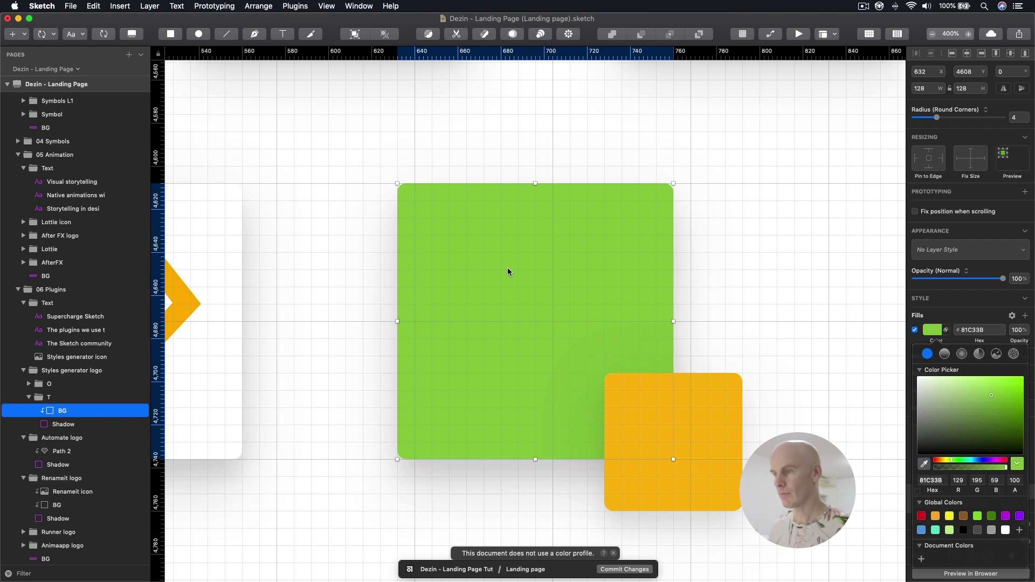
click(172, 32)
drag(467, 252, 610, 281)
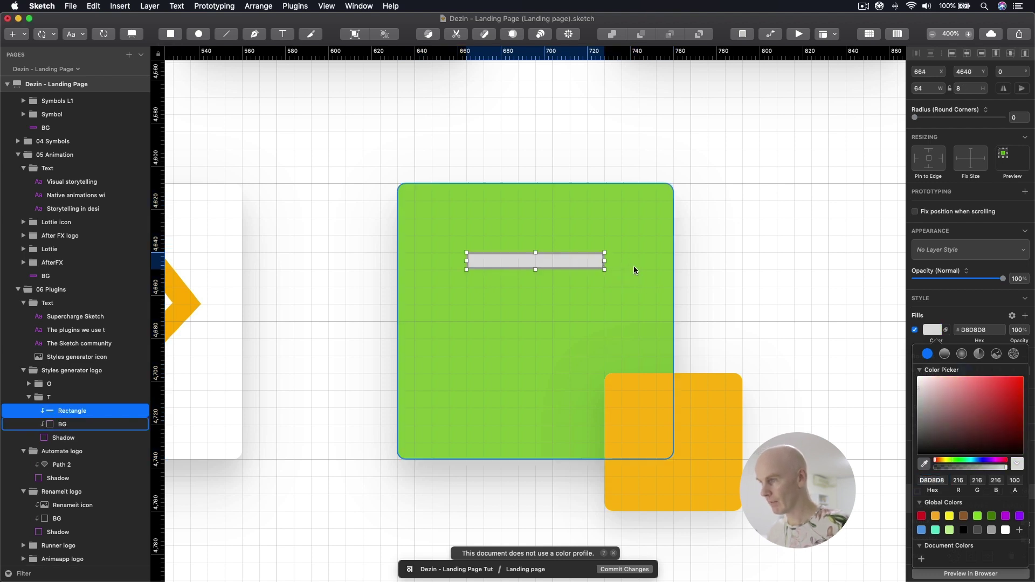
click(971, 257)
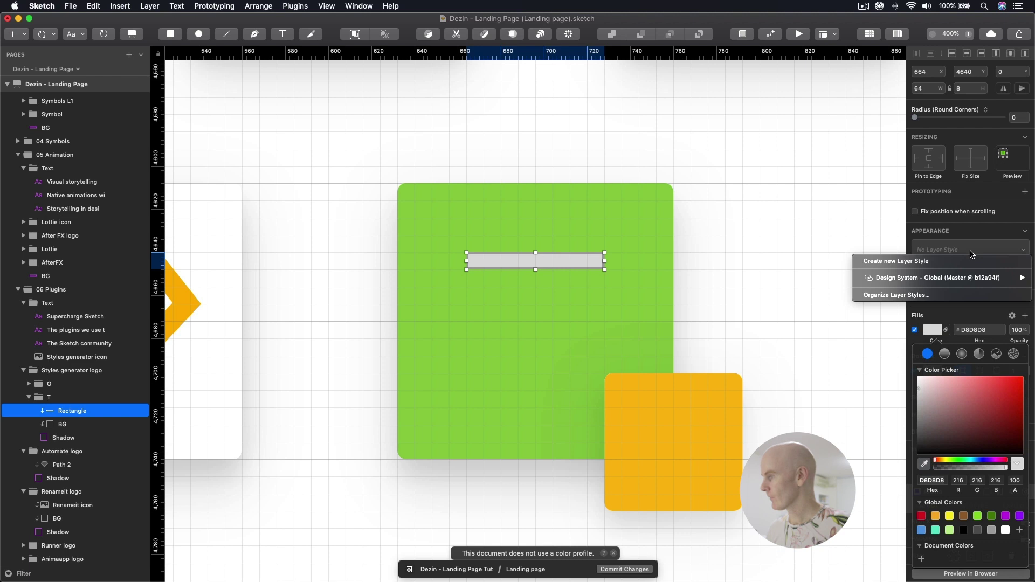
mouse_move(925, 281)
mouse_move(814, 278)
click(702, 474)
click(539, 263)
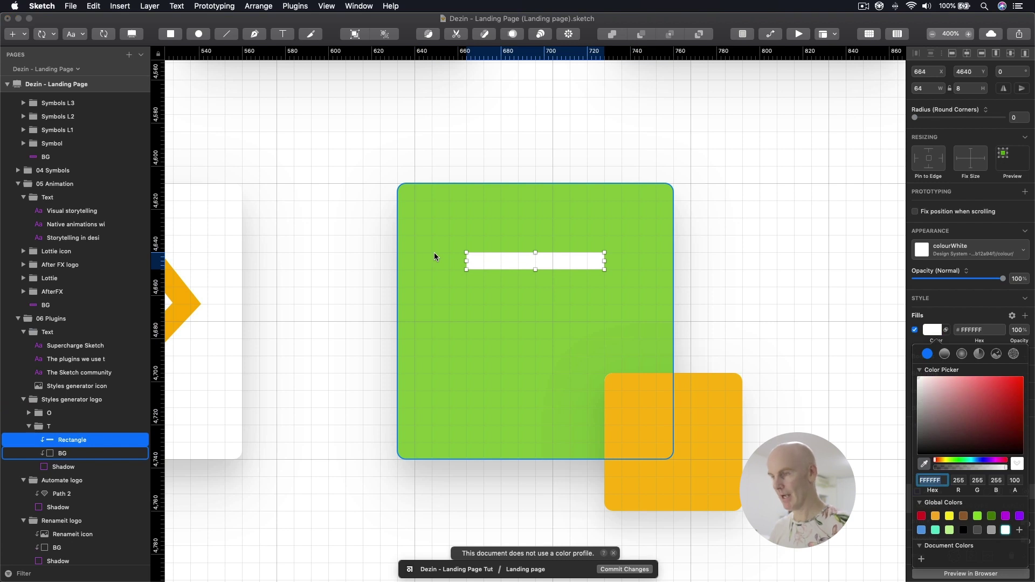
Duplicate the white bar and reshape the copy into an 8 × 56 stem centred beneath it to form the T
key(cmd+d)
drag(486, 263, 537, 279)
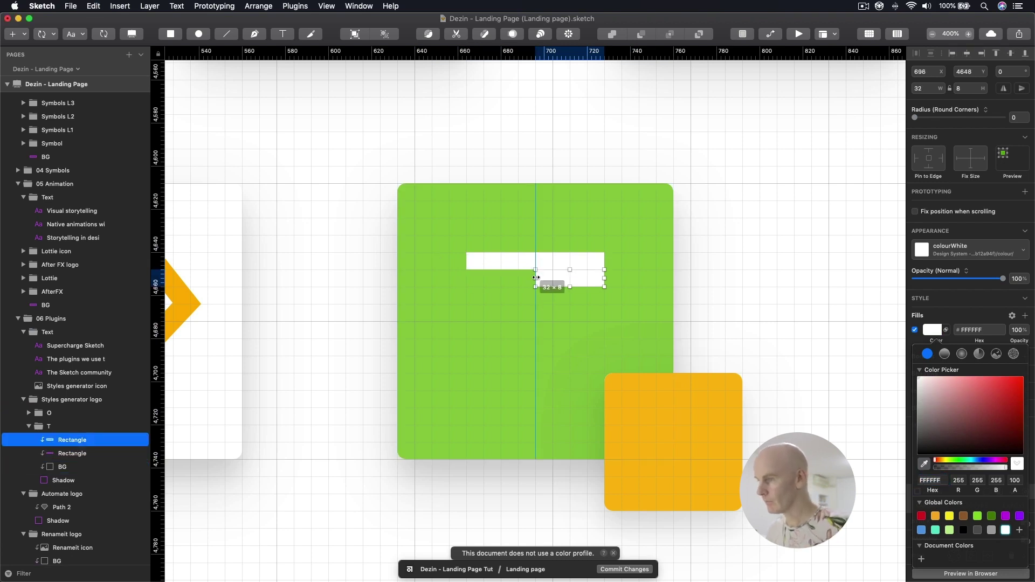
drag(604, 279, 535, 391)
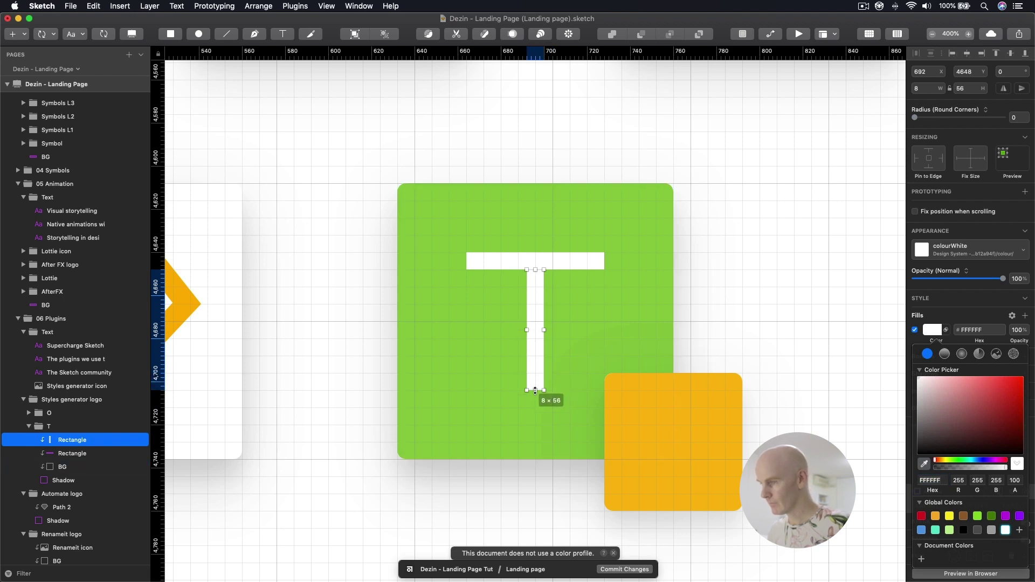
click(579, 342)
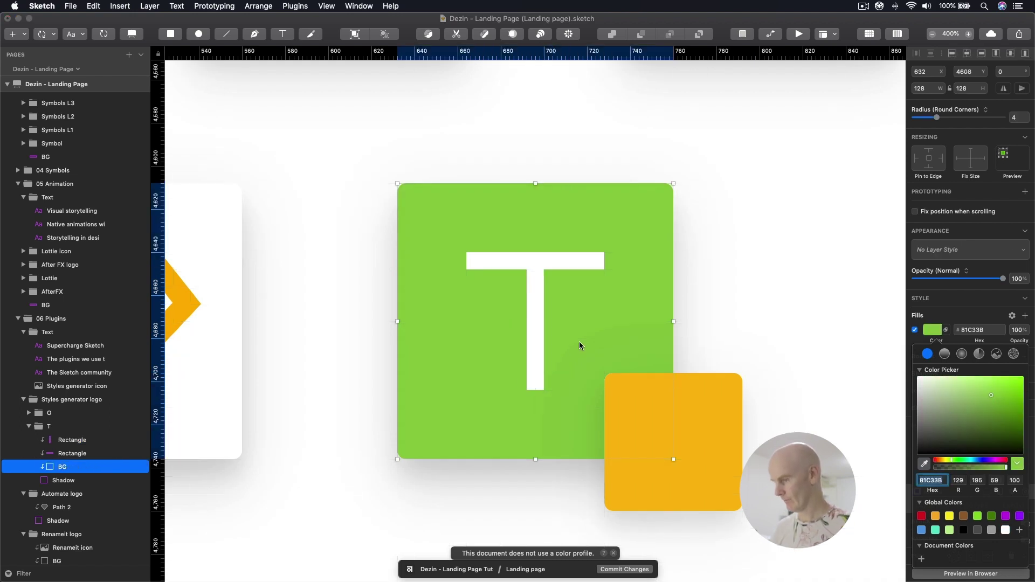
Show the grid and draw a 32 × 32 square centred on the orange tile
key(super+minus)
scroll(540, 329, right, 4)
scroll(539, 329, down, 1)
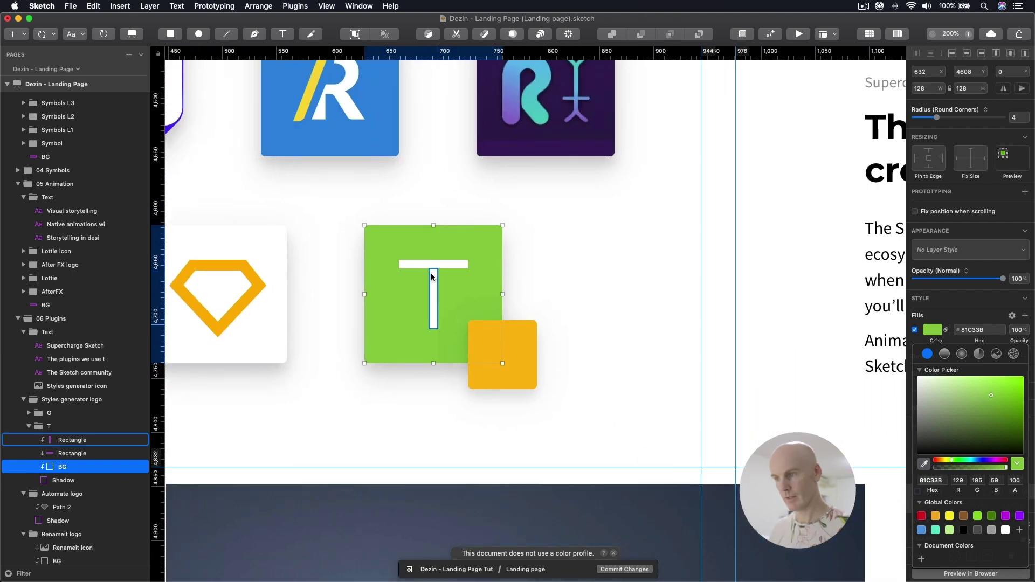
click(501, 357)
key(super+plus)
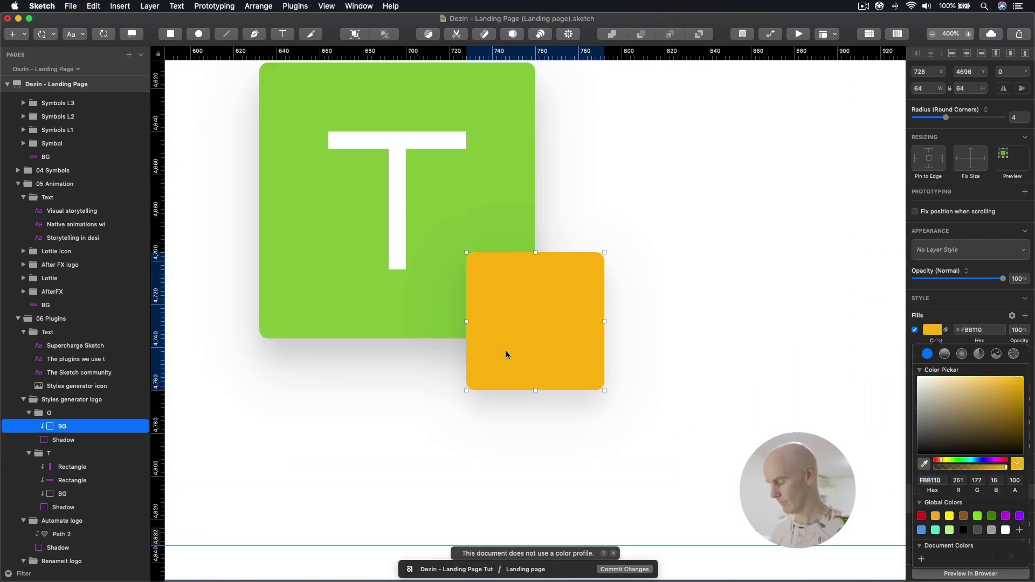
key(ctrl+g)
drag(544, 307, 596, 401)
key(r)
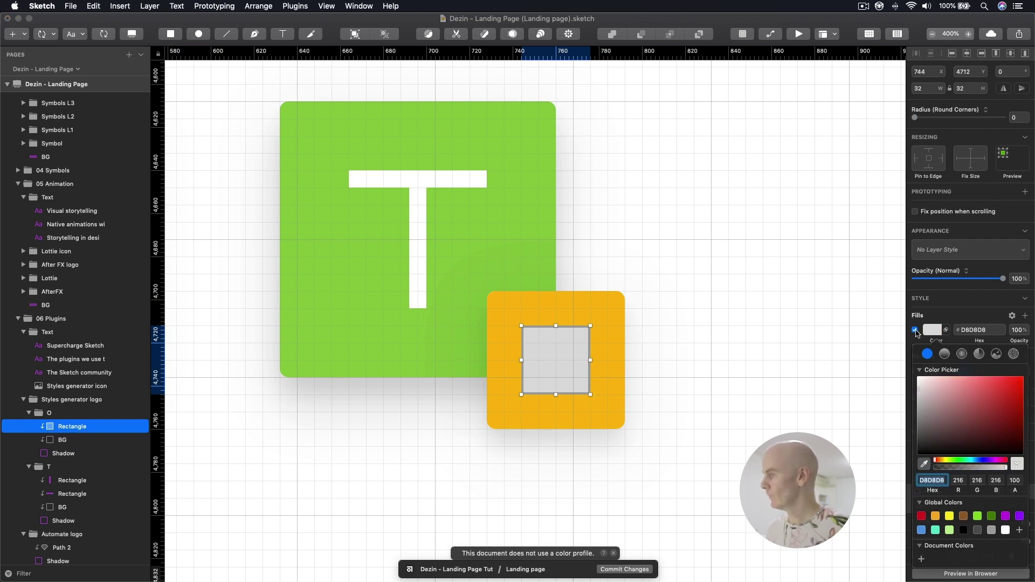
Remove the square's fill and give it a white FFFFFF inside border with a width of 4
click(915, 330)
click(1000, 317)
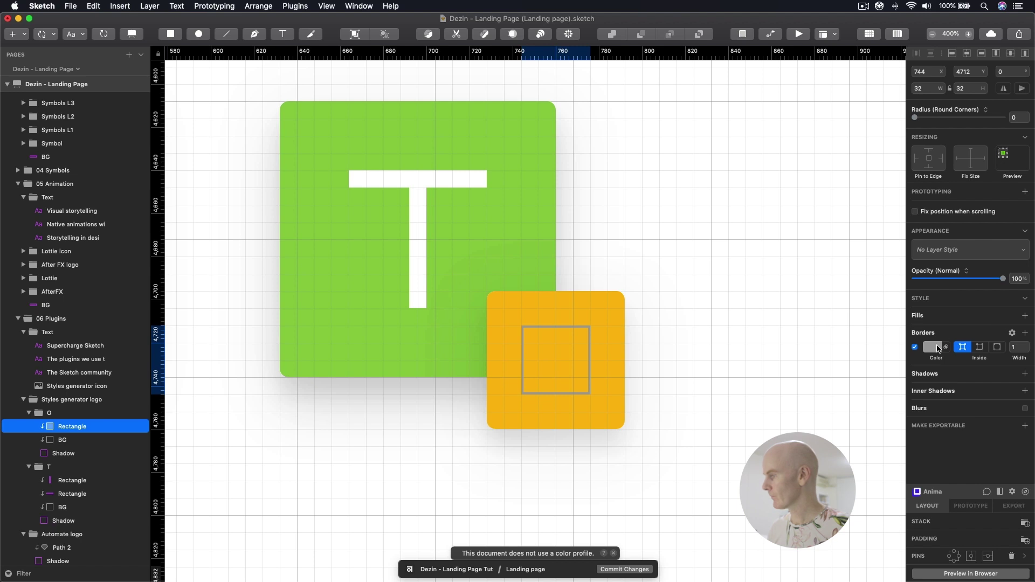
click(935, 348)
drag(939, 461, 878, 371)
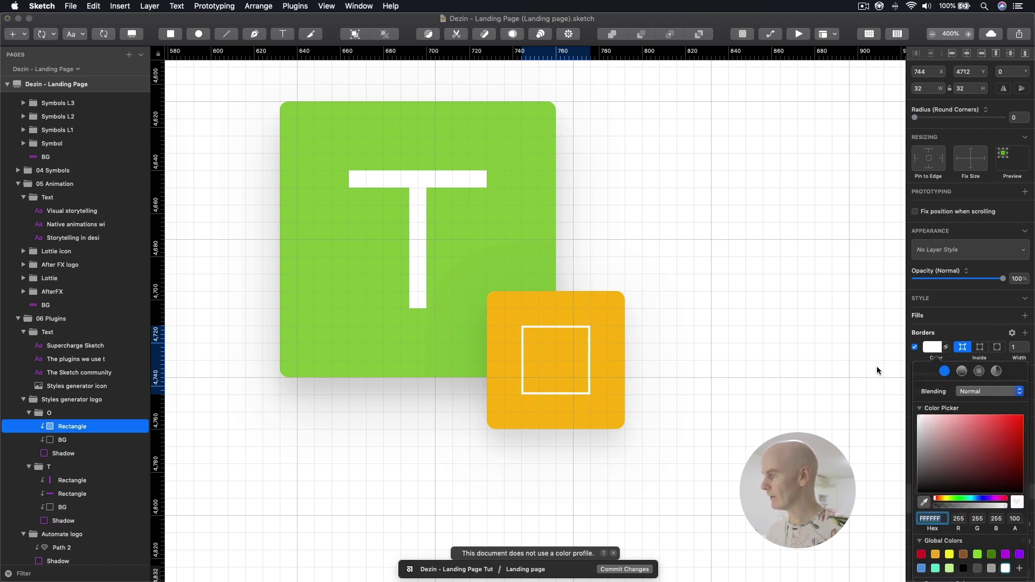
click(1007, 342)
click(1012, 345)
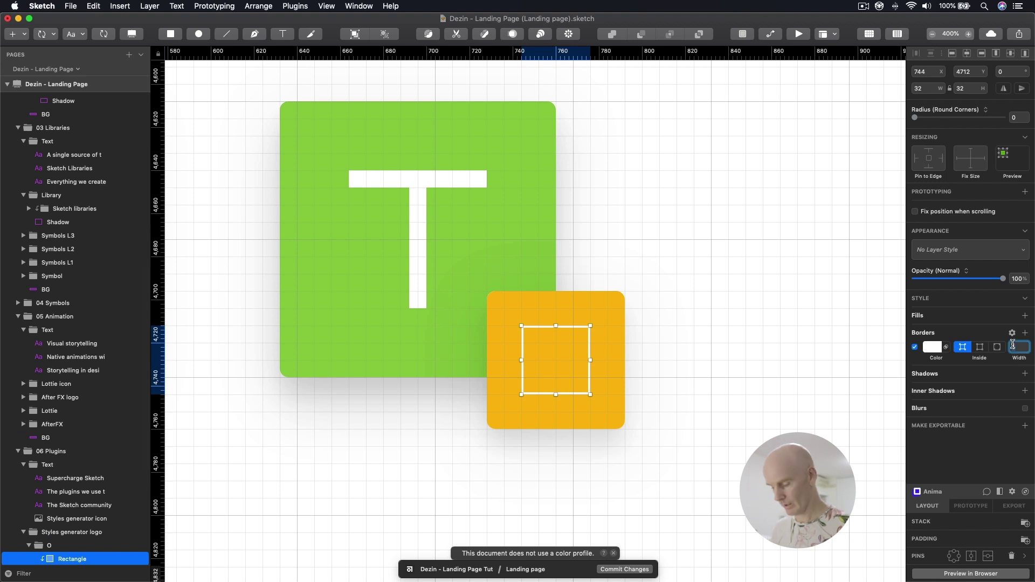
text(4)
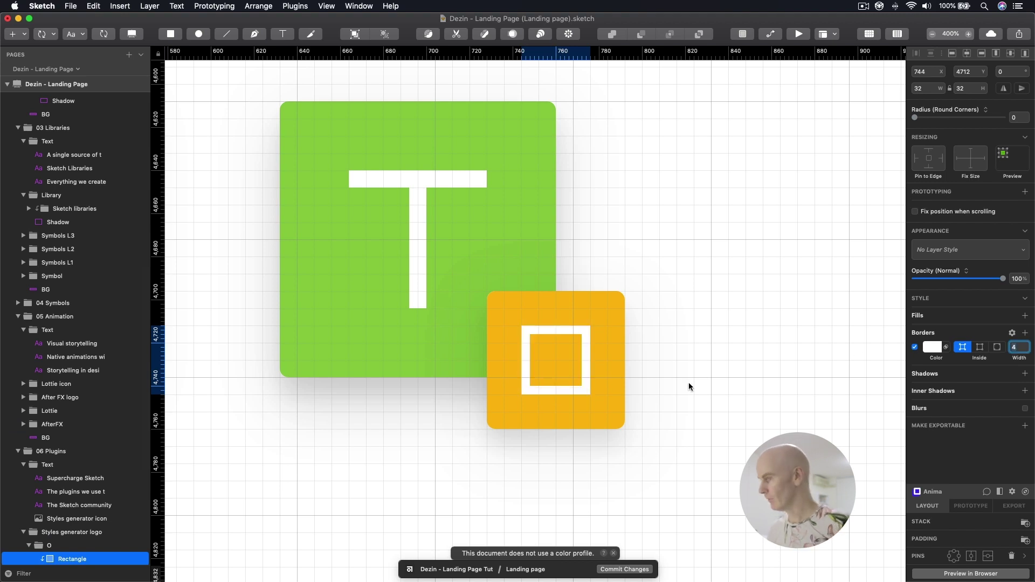
key(Return)
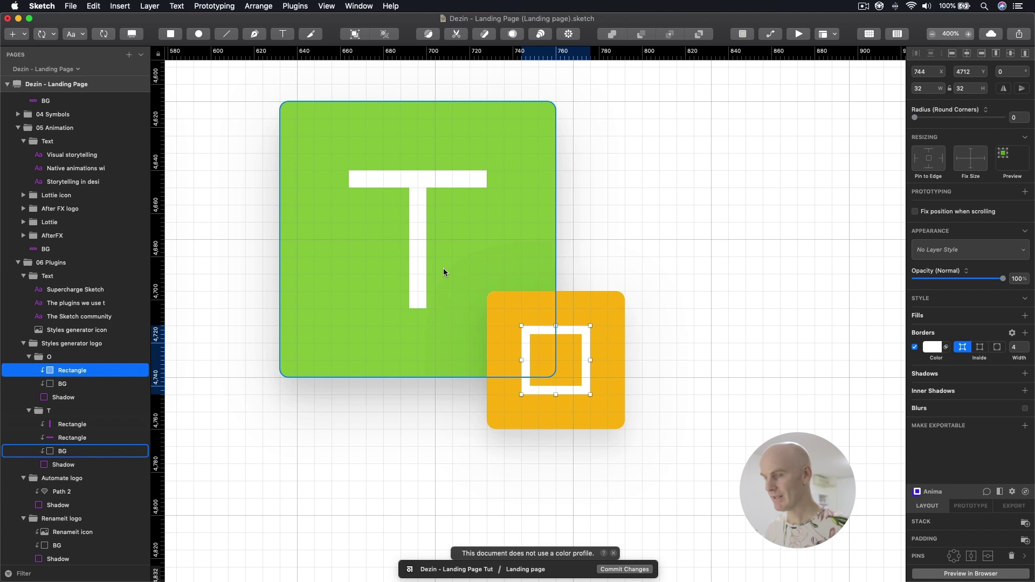
Convert the O square's border to outlines and hide the grid
key(alt+super+o)
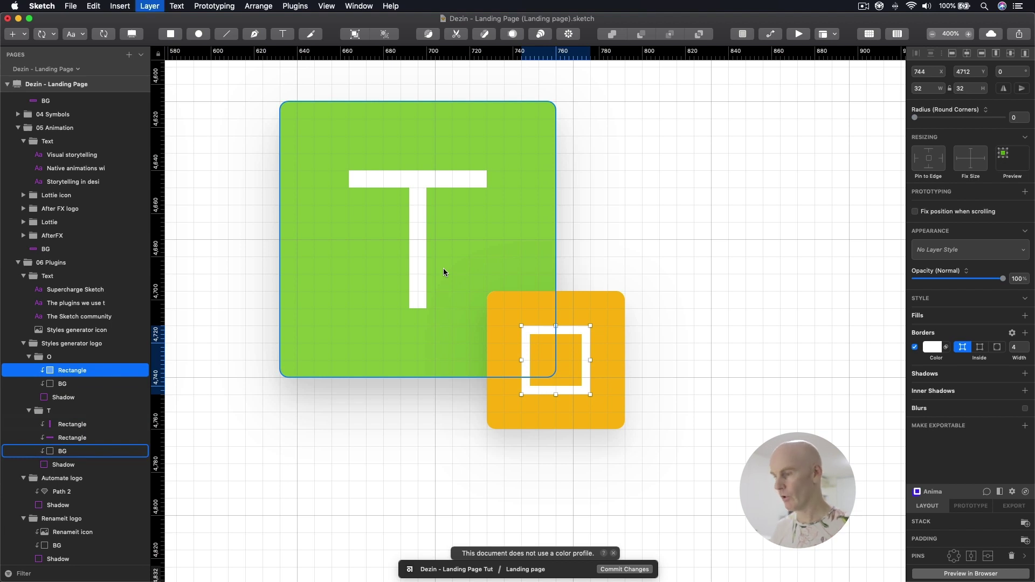
click(54, 383)
click(54, 371)
click(29, 357)
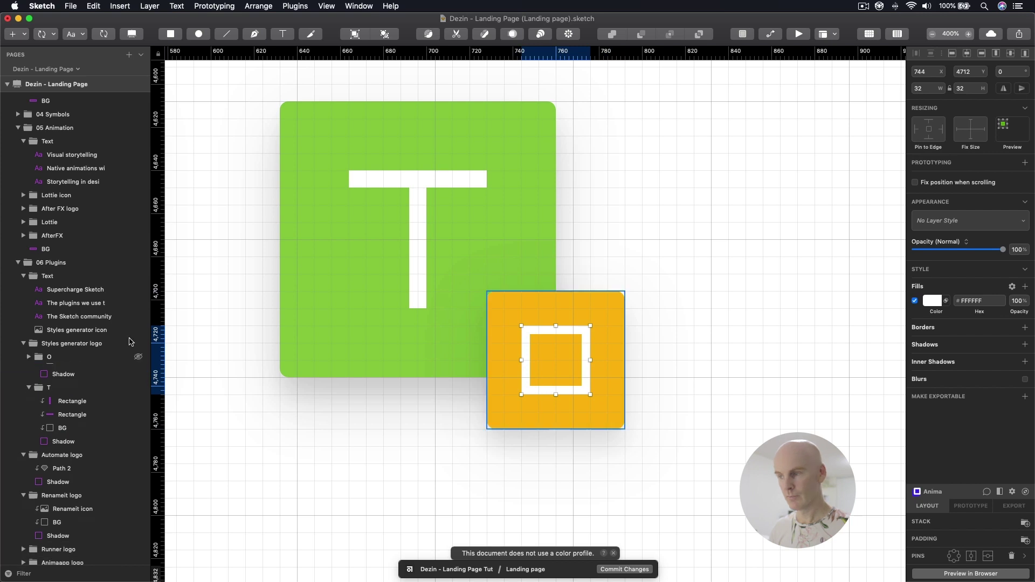
click(581, 321)
key(ctrl+g)
scroll(581, 318, down, 5)
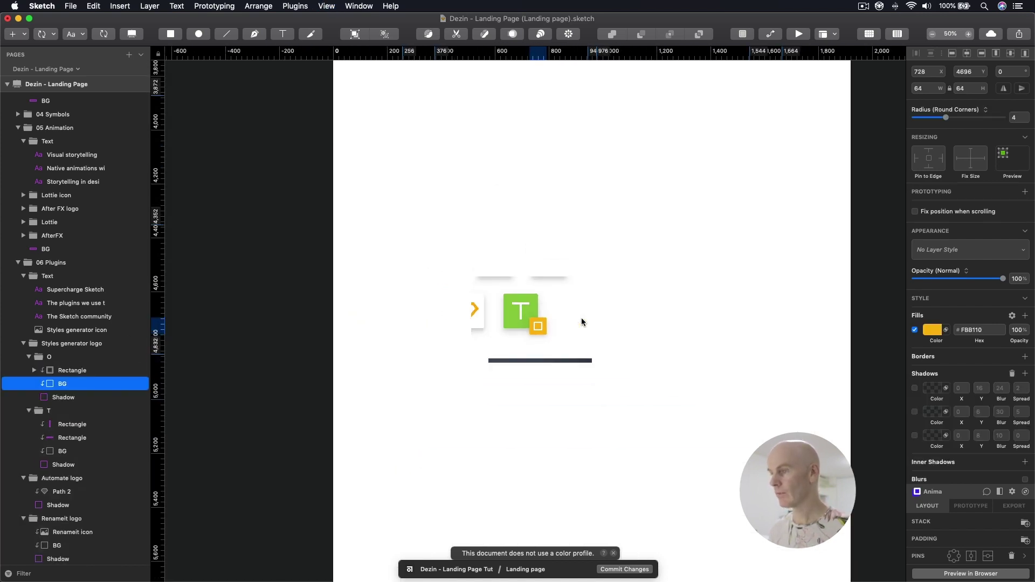
Delete the Styles generator icon reference image and save the document
click(546, 400)
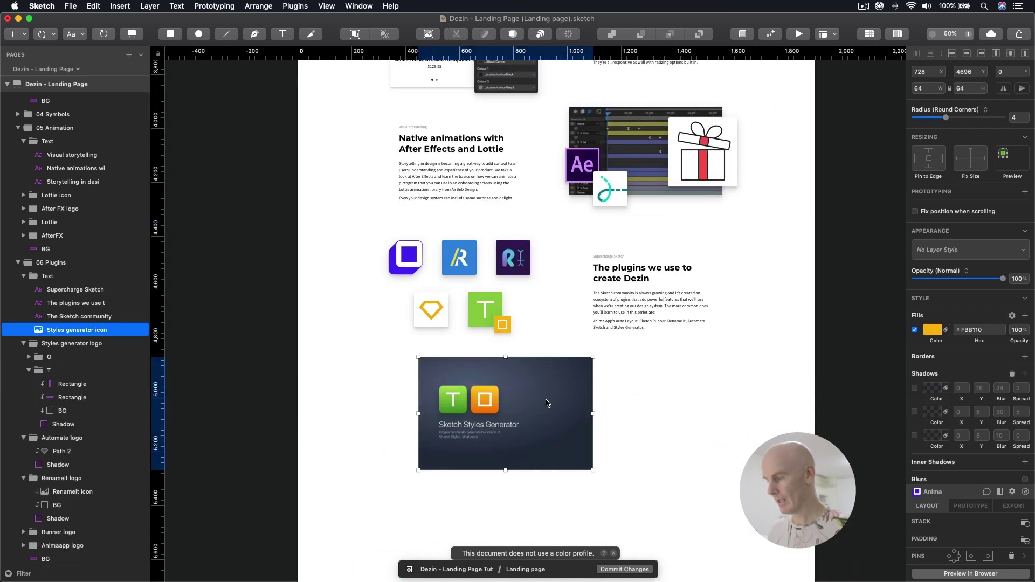
key(BackSpace)
drag(546, 399, 509, 434)
key(ctrl+l)
scroll(508, 432, up, 2)
key(super+s)
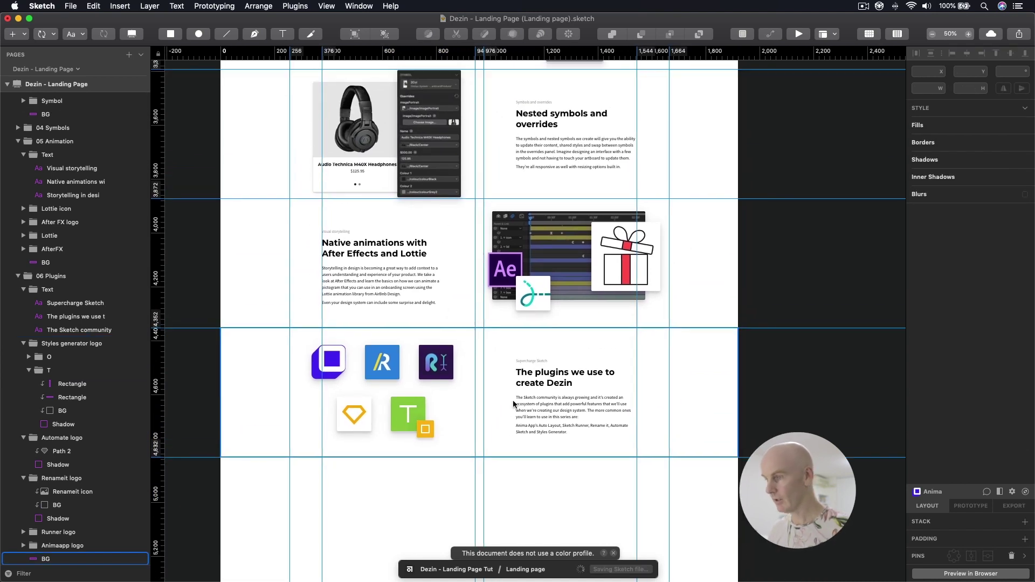
Insert the design system's border/borderHorz/LightGrey1/1px symbol along the lower edge of the Plugins section
key(super+minus)
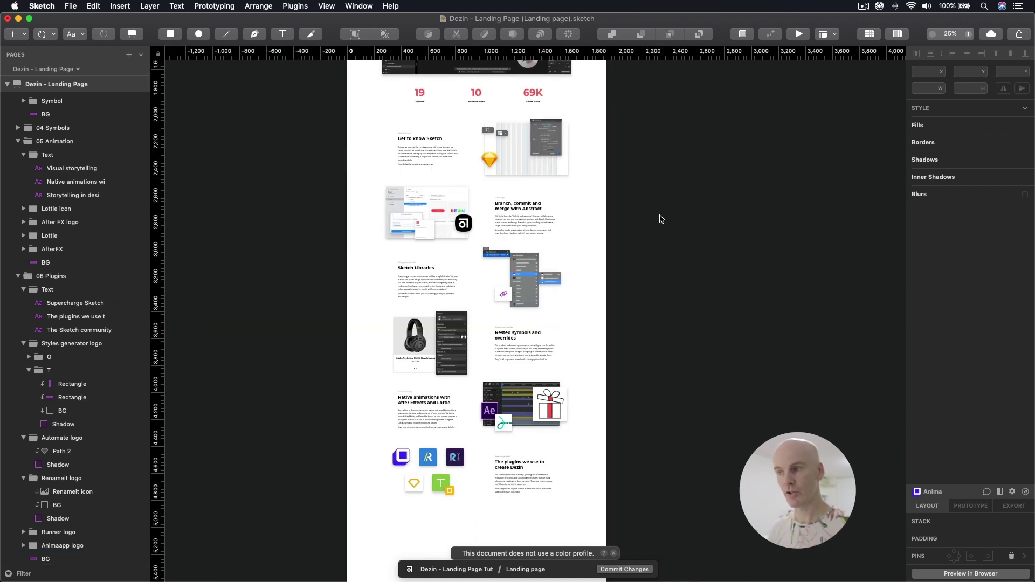
key(super+plus)
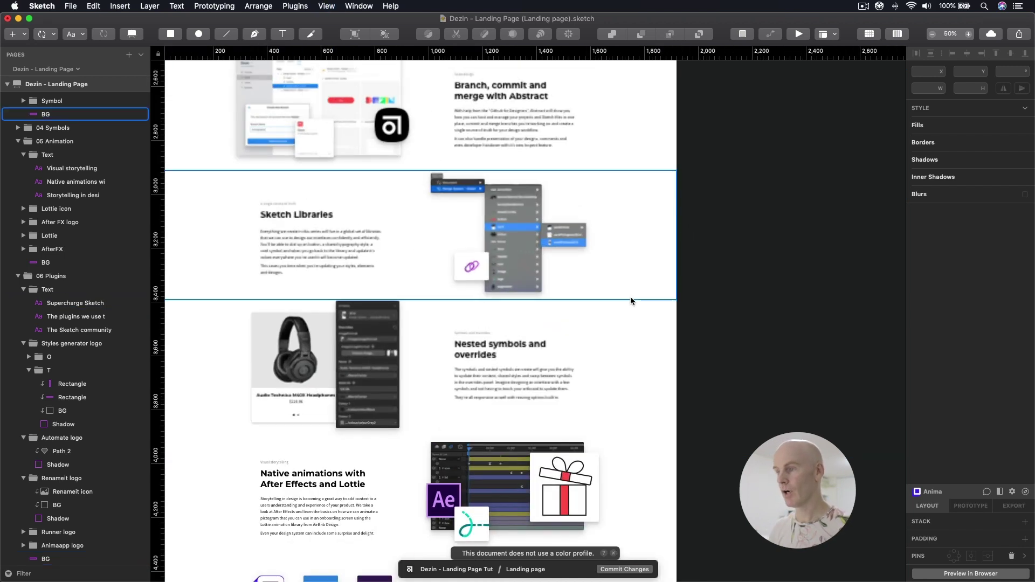
scroll(630, 296, down, 10)
click(376, 237)
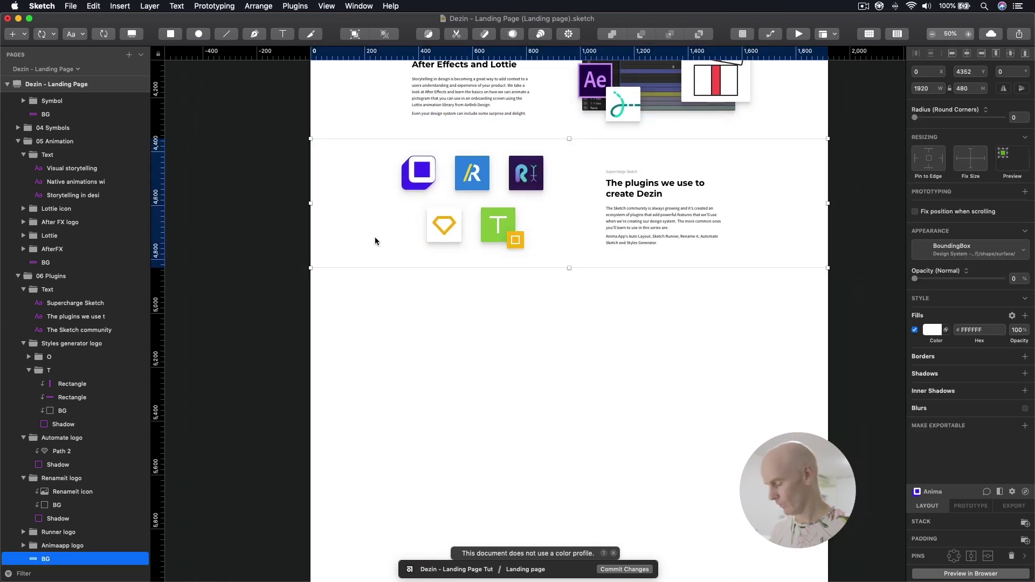
key(super+plus)
scroll(551, 188, down, 5)
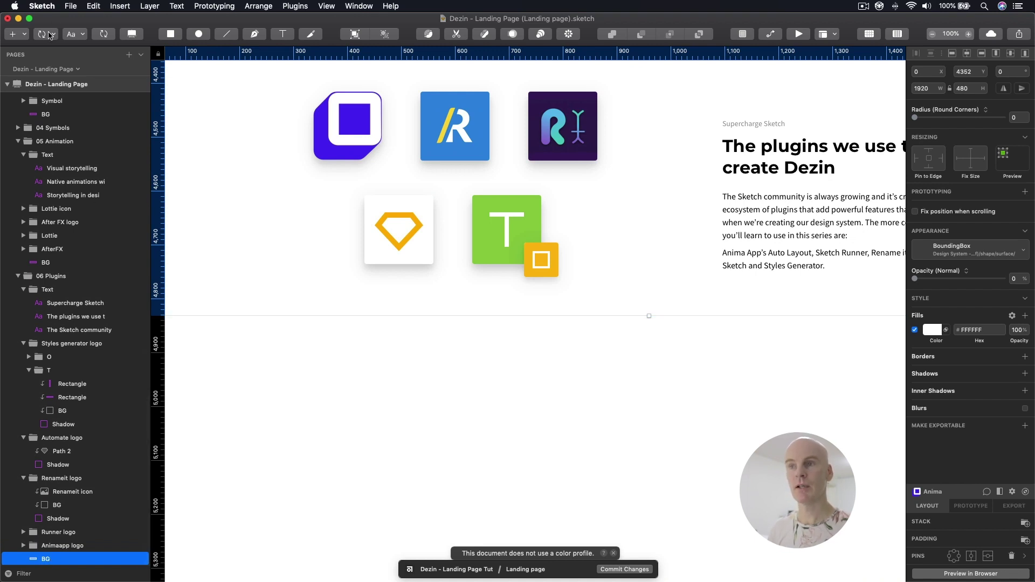
click(48, 36)
mouse_move(124, 61)
mouse_move(244, 63)
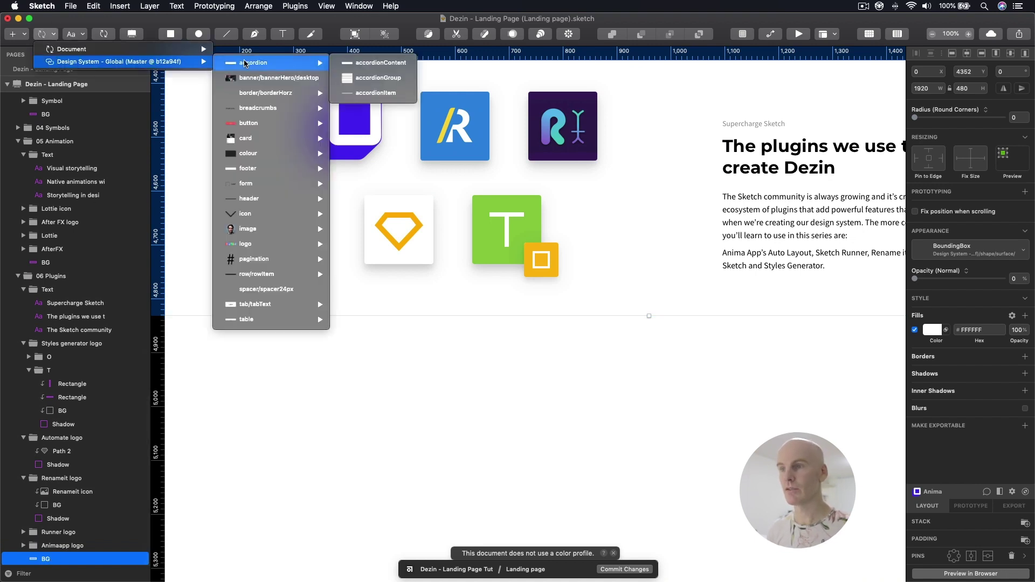
mouse_move(255, 96)
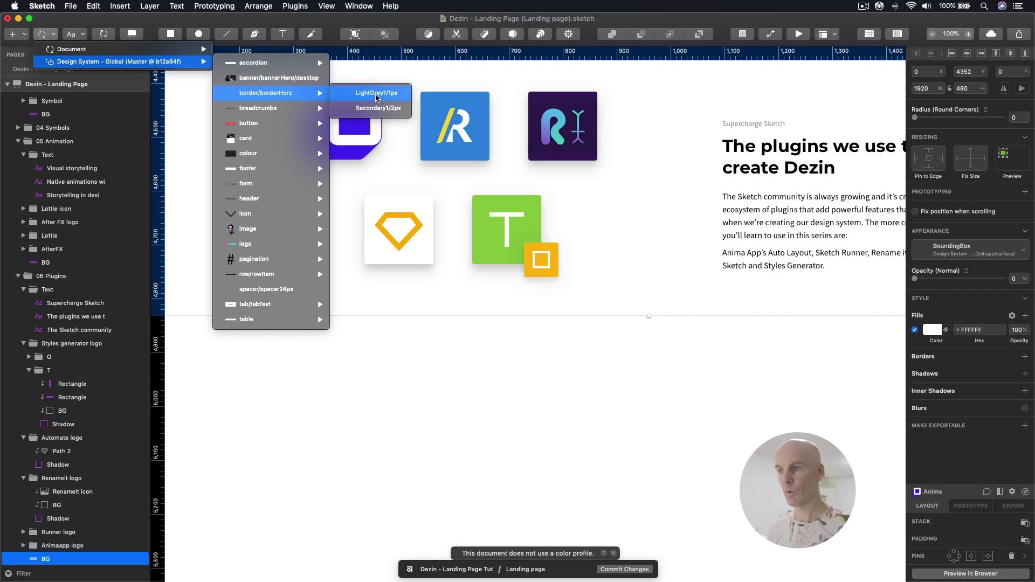
click(376, 93)
click(292, 315)
scroll(291, 315, left, 4)
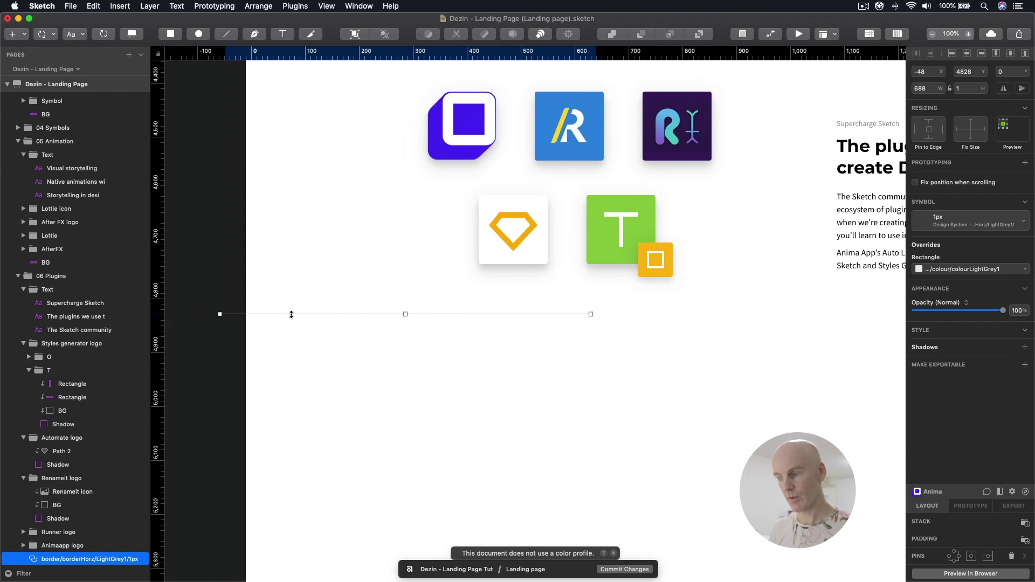
Show the grid, guides and layout columns, and move the light grey border to X 0, Y 4831 against the artboard's left edge
scroll(291, 315, left, 4)
key(ctrl+g)
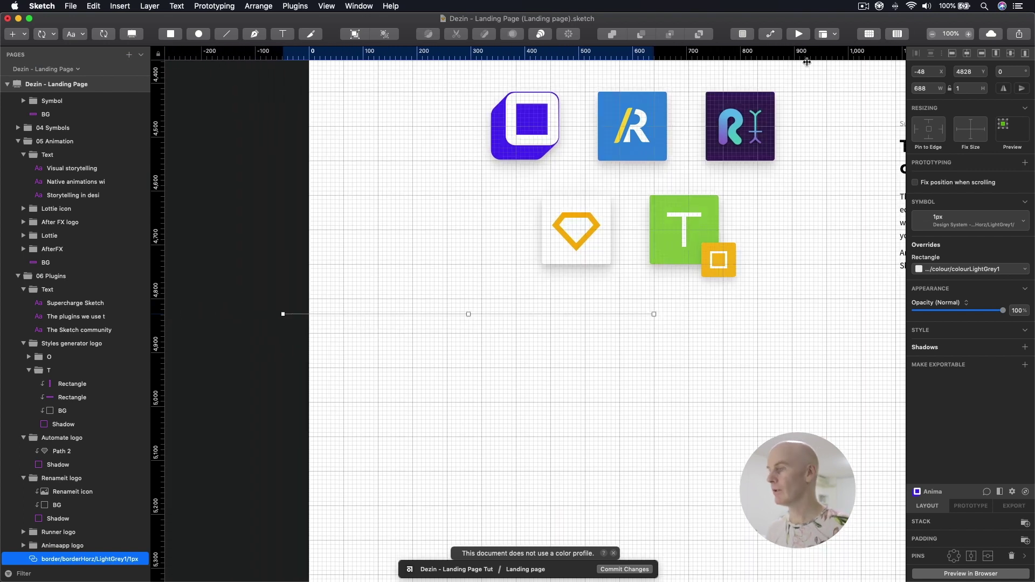
key(ctrl+l)
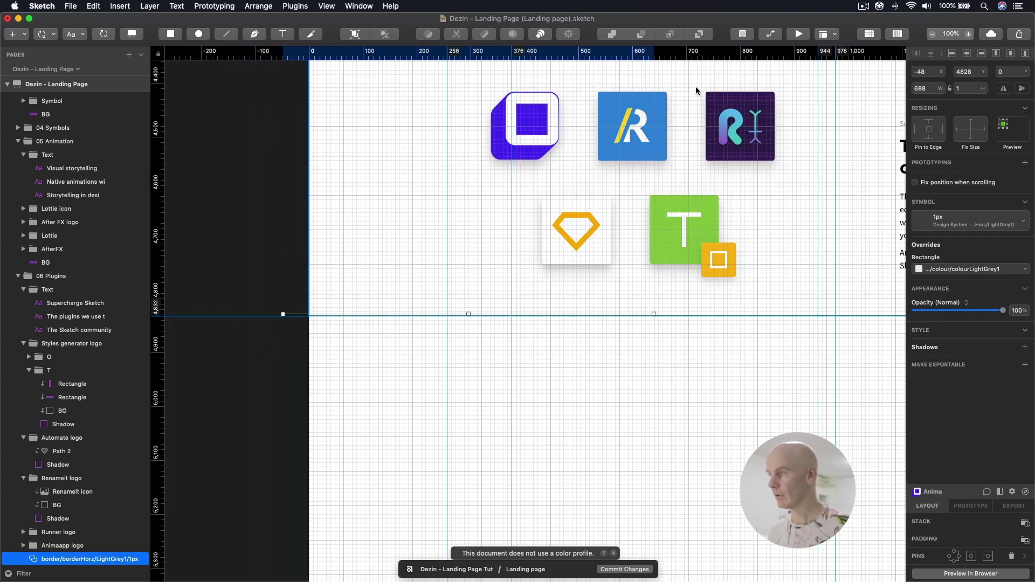
click(902, 36)
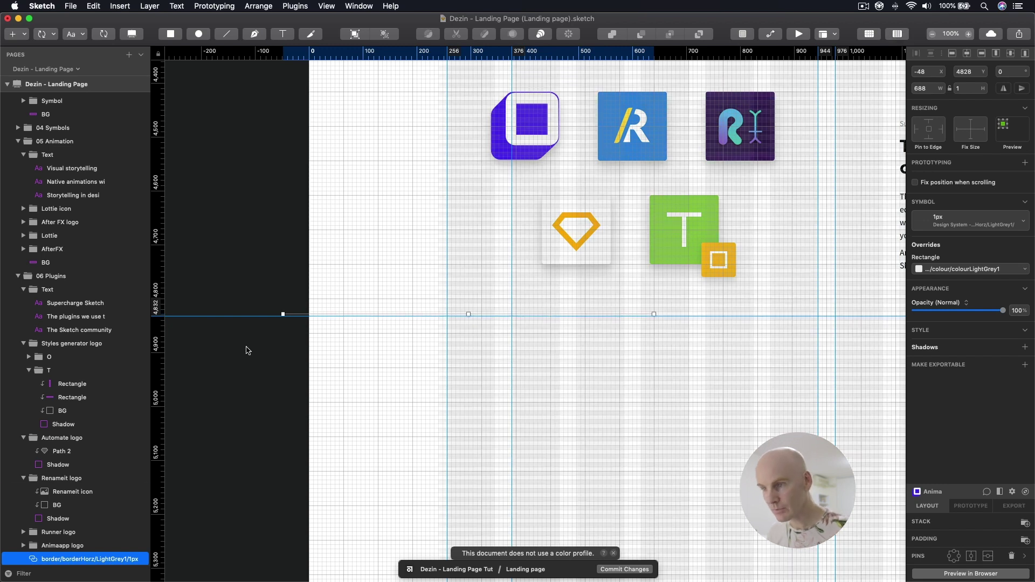
key(super+plus)
scroll(287, 301, left, 5)
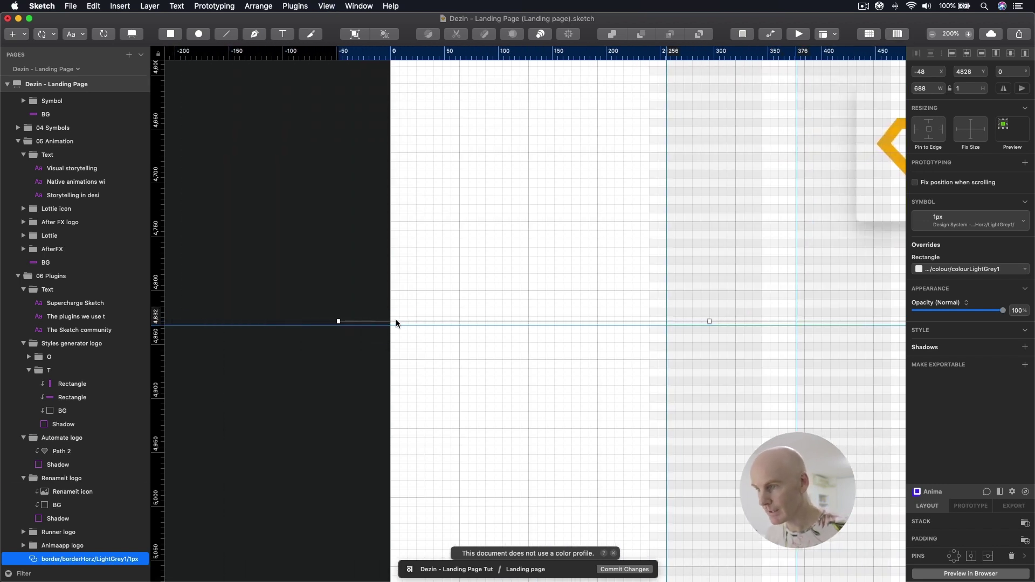
drag(401, 323, 452, 323)
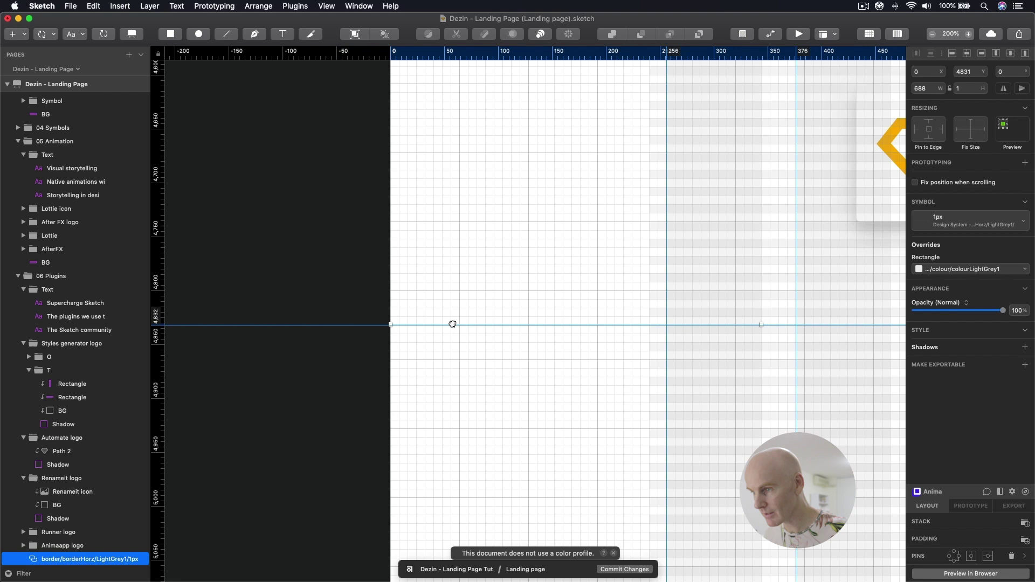
Set the light grey border's width to 1920 so it spans the full artboard
scroll(436, 276, right, 3)
click(932, 88)
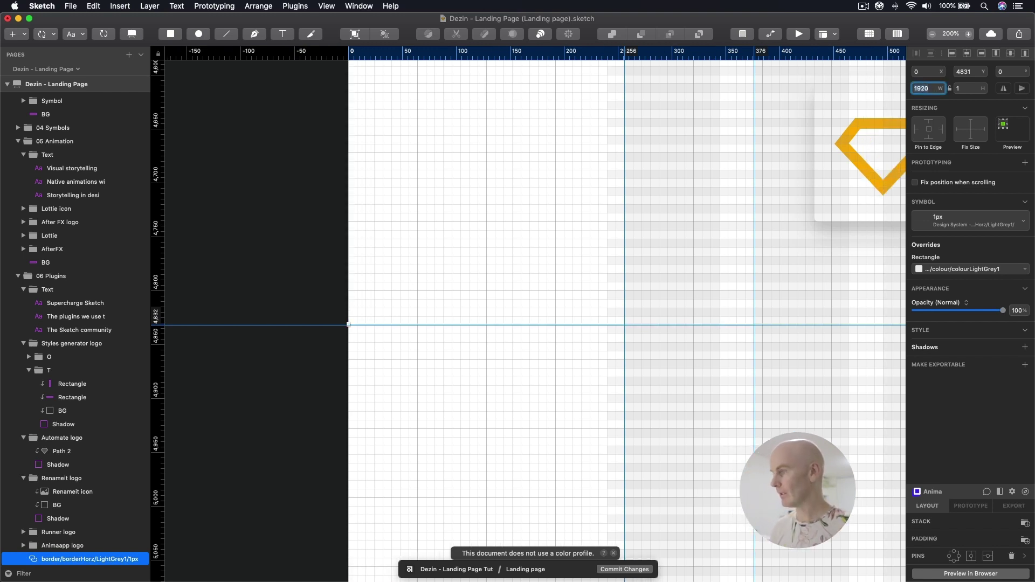
scroll(107, 526, down, 1)
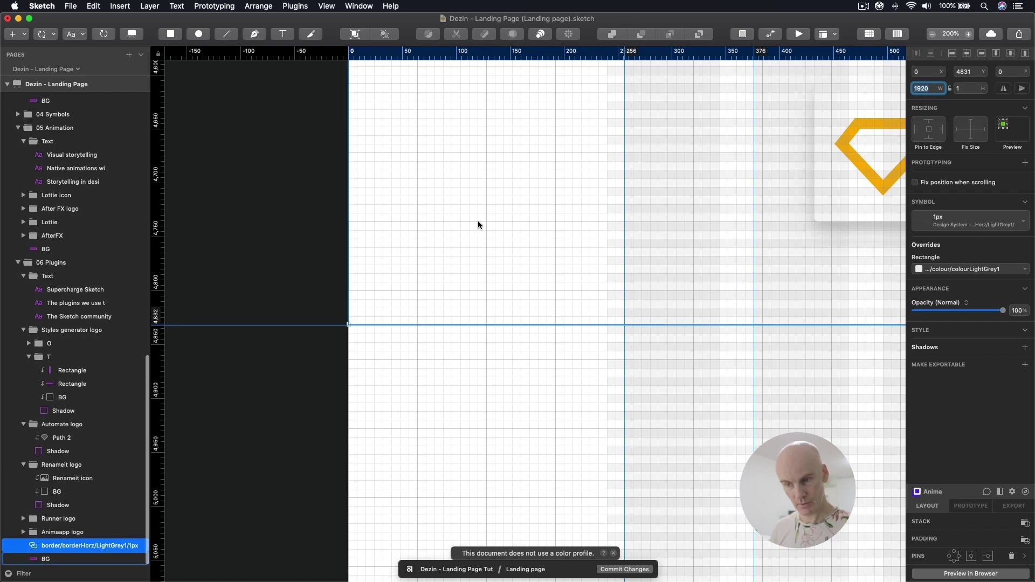
Zoom out to the whole Plugins section and hide the layout columns
click(507, 247)
key(super+minus)
key(super+minus)
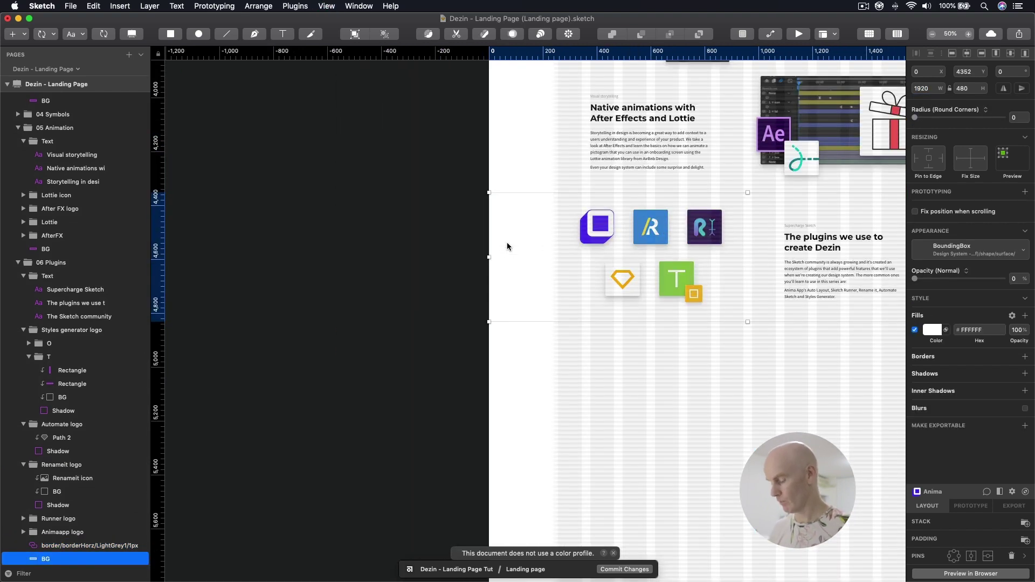
scroll(500, 238, right, 5)
scroll(499, 238, up, 3)
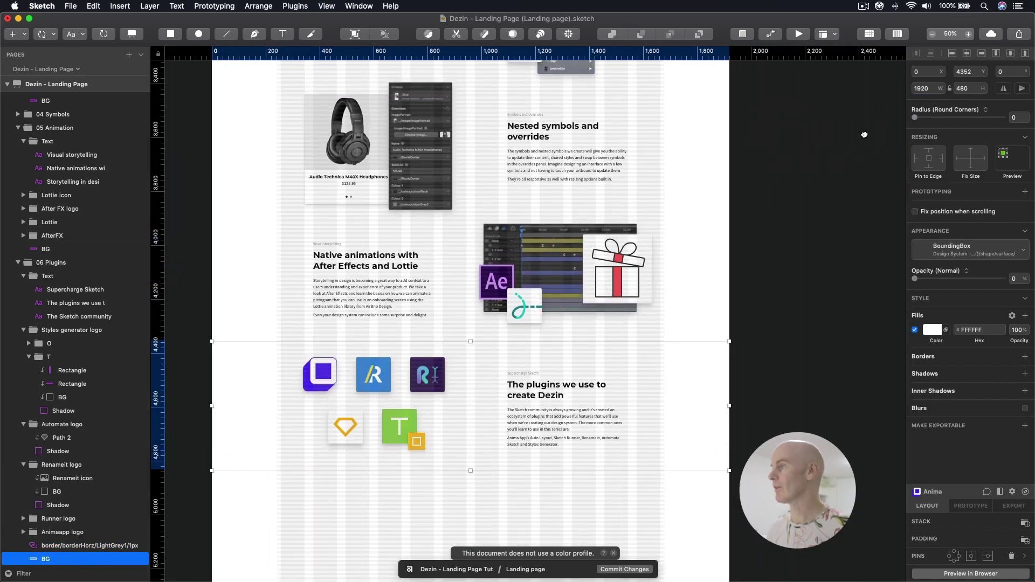
scroll(865, 135, left, 2)
scroll(865, 135, up, 1)
click(899, 36)
Review the landing page's feature sections from Get to know Sketch down to the Plugins section
click(744, 257)
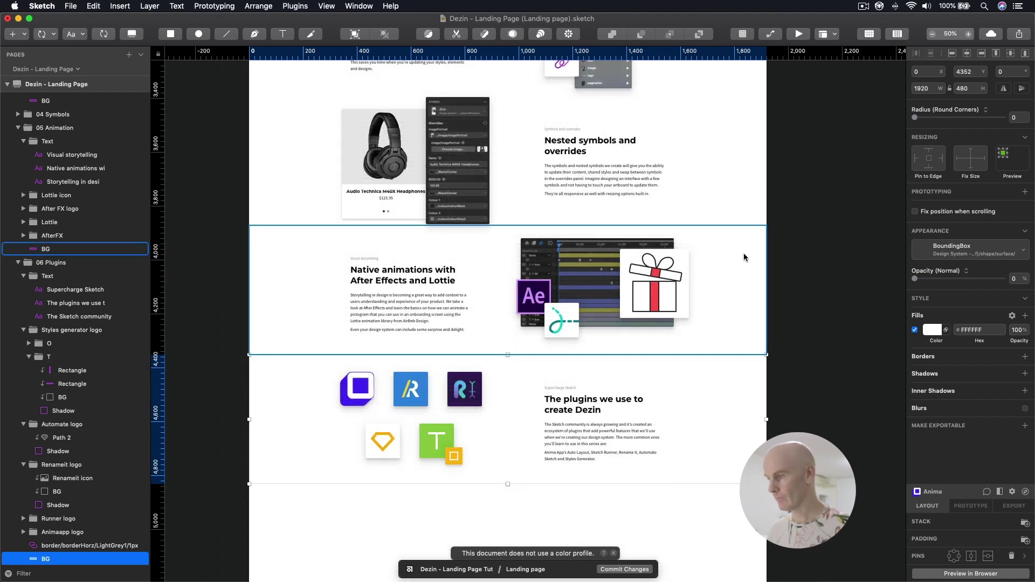
scroll(755, 253, up, 7)
click(776, 242)
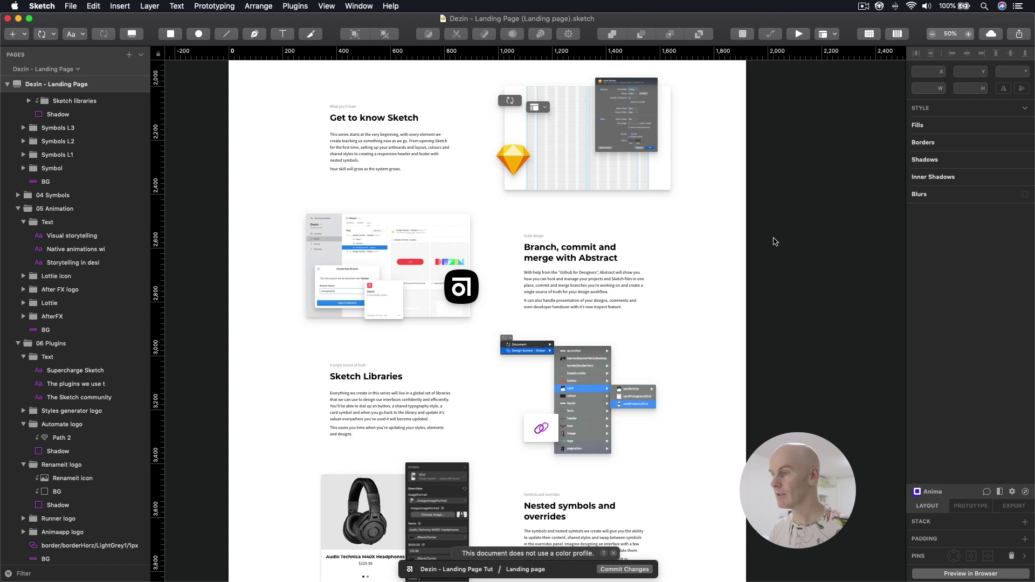
scroll(776, 242, down, 4)
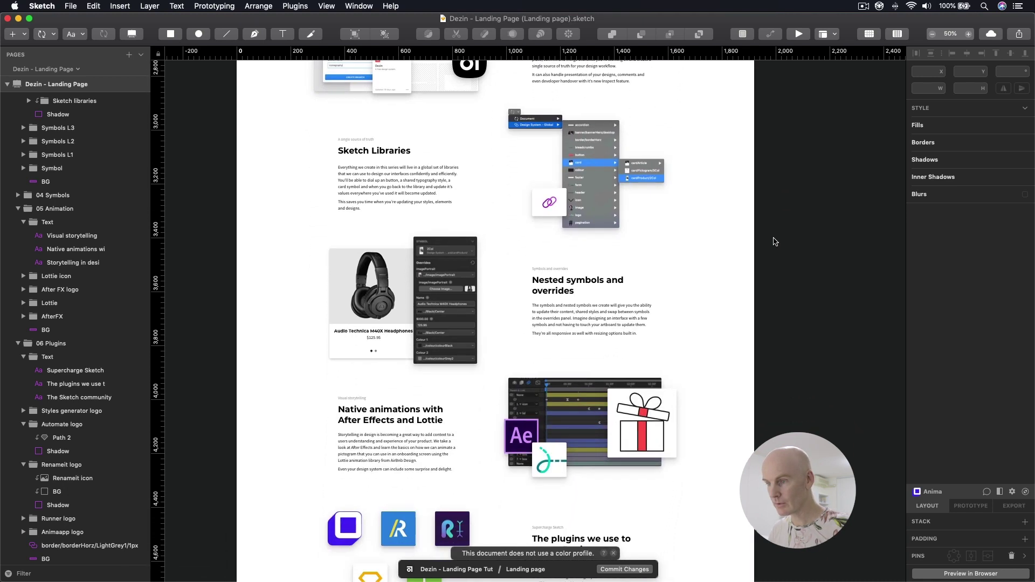
scroll(775, 242, down, 3)
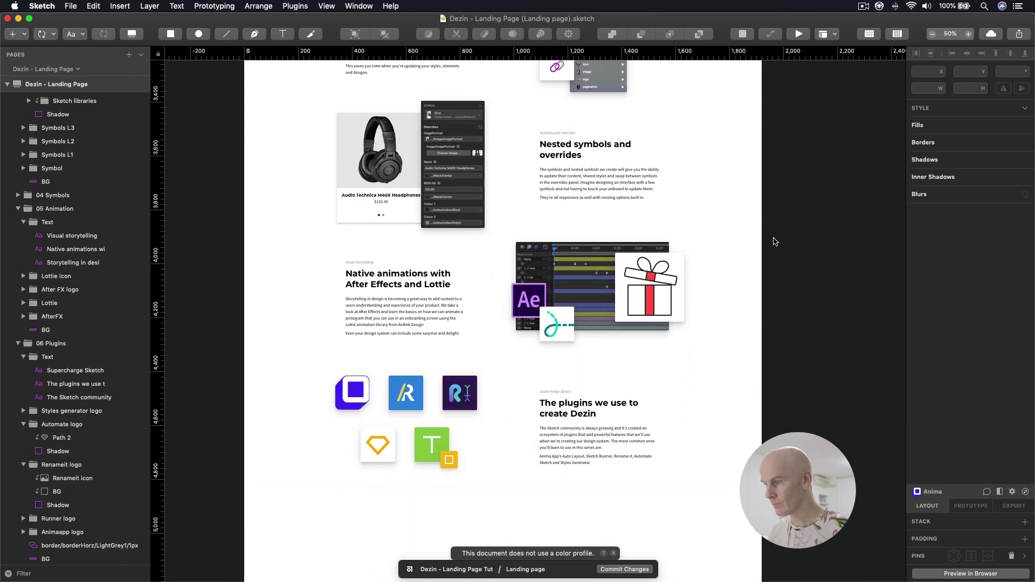
scroll(775, 241, up, 1)
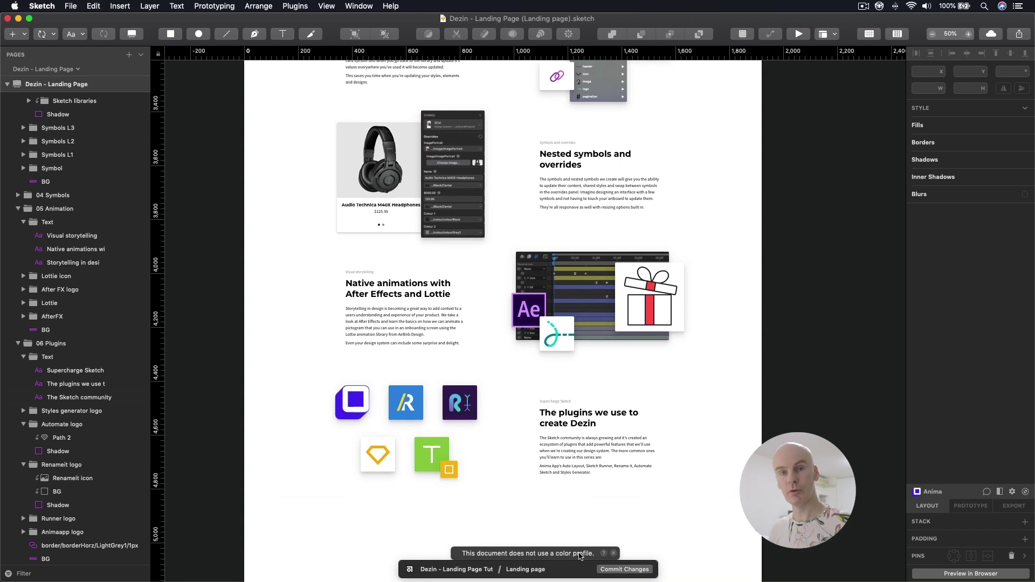
Change the document's color profile to sRGB IEC61966-2.1
click(72, 6)
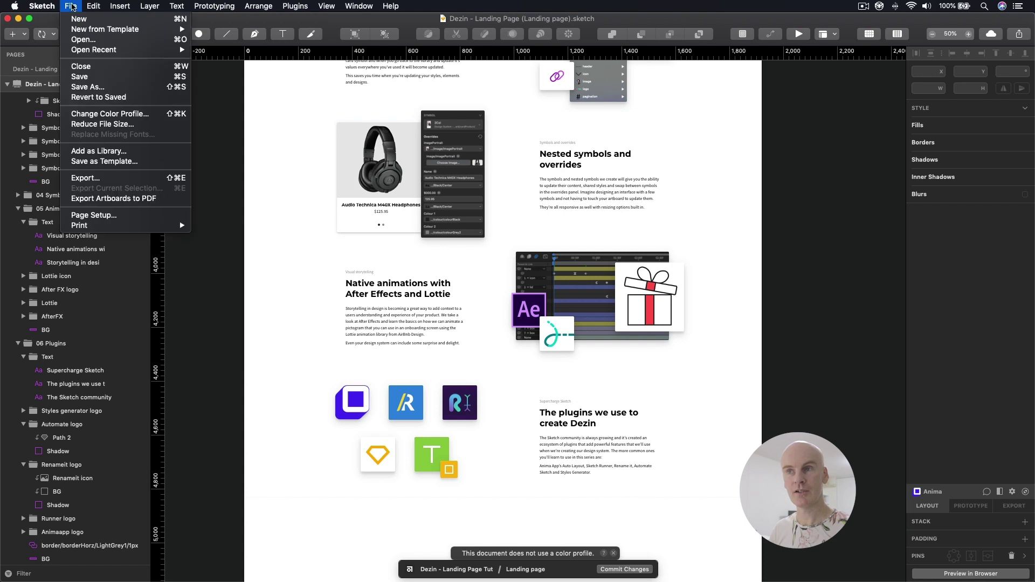
click(99, 115)
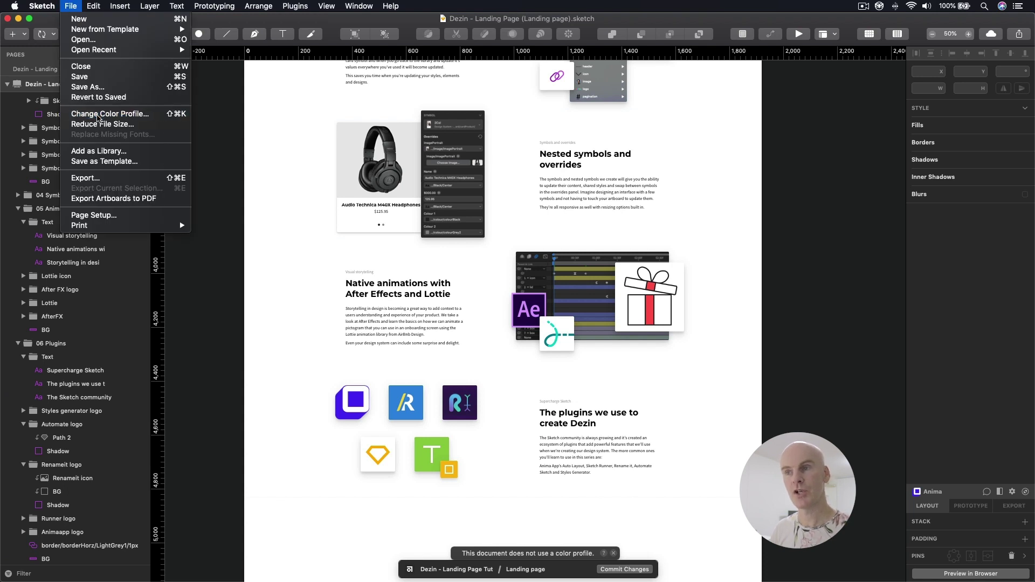
click(498, 95)
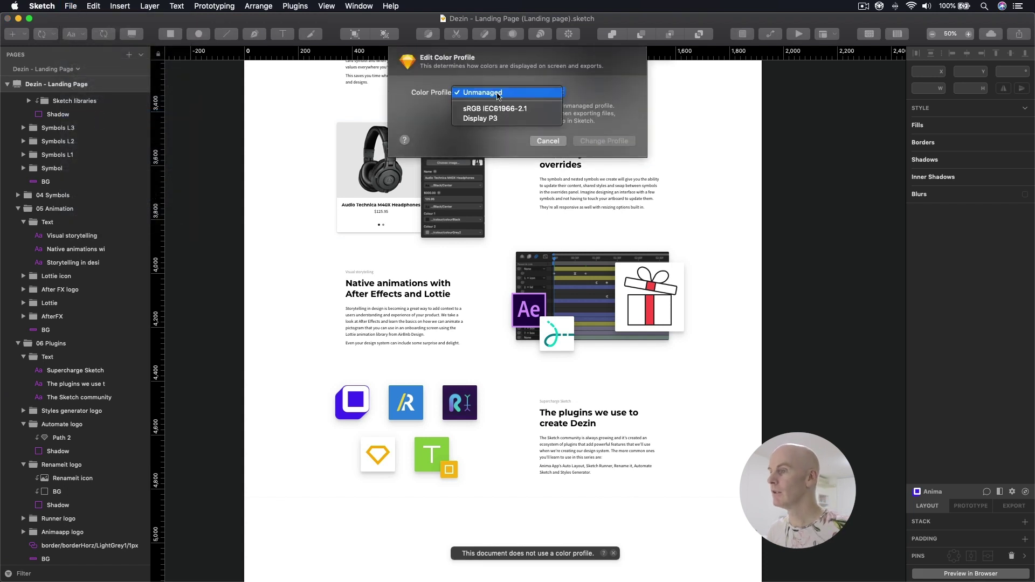
click(497, 108)
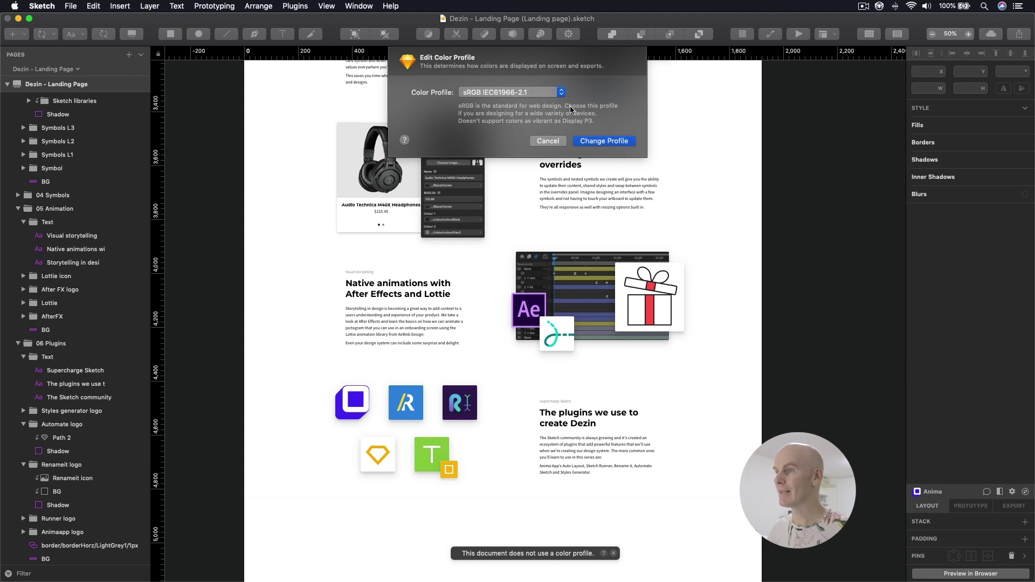
click(590, 141)
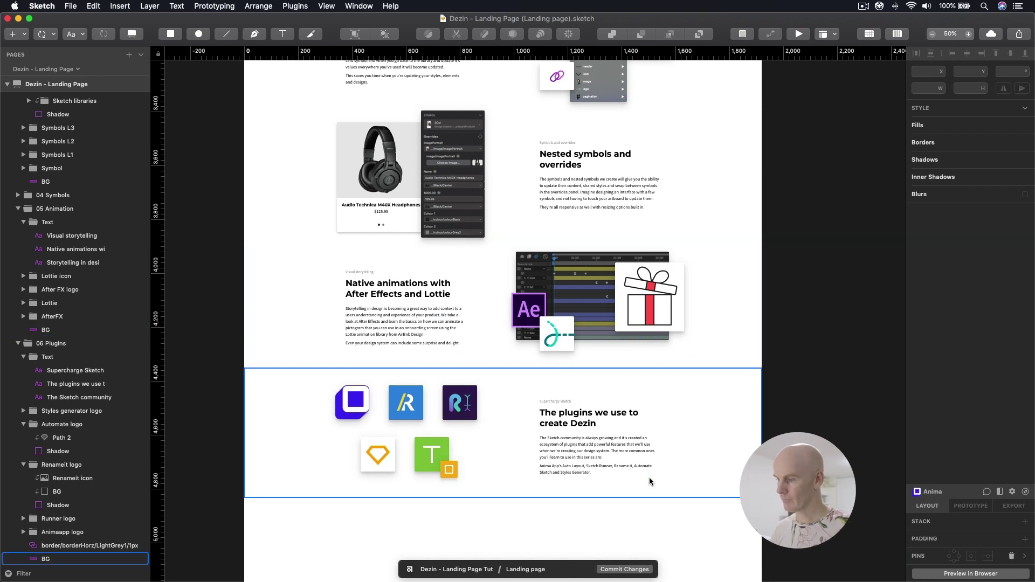
Open the full commit options in Abstract and commit the changes with the summary "Landing page - Pt2 DONE"
click(621, 570)
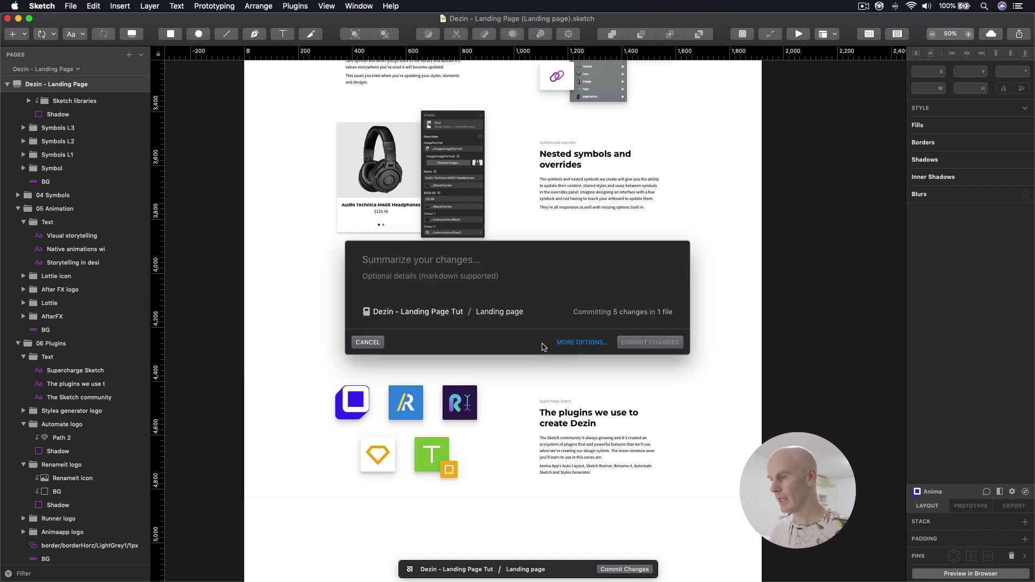
click(579, 343)
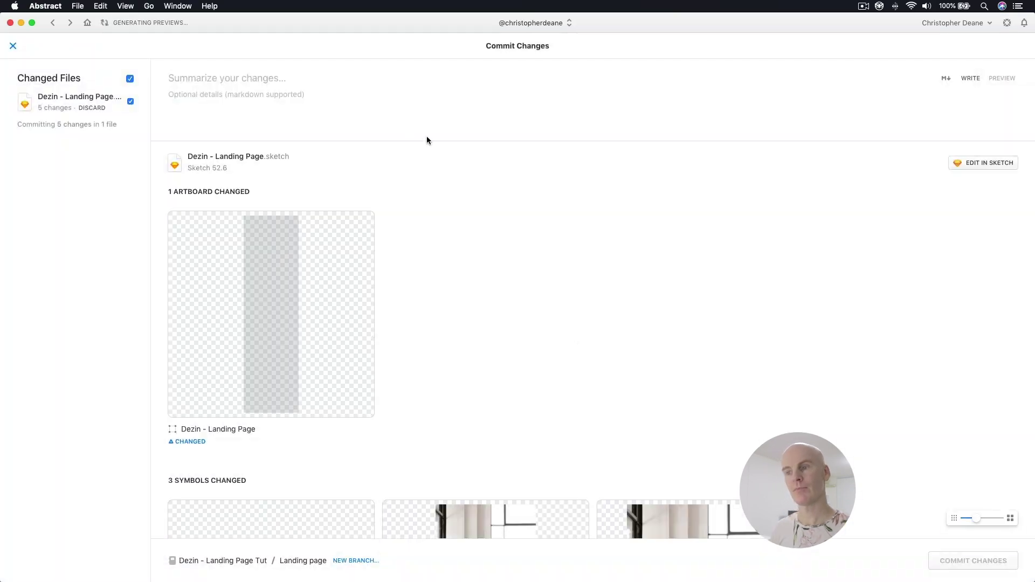
click(198, 78)
text(Landing page - Pt2 DONE)
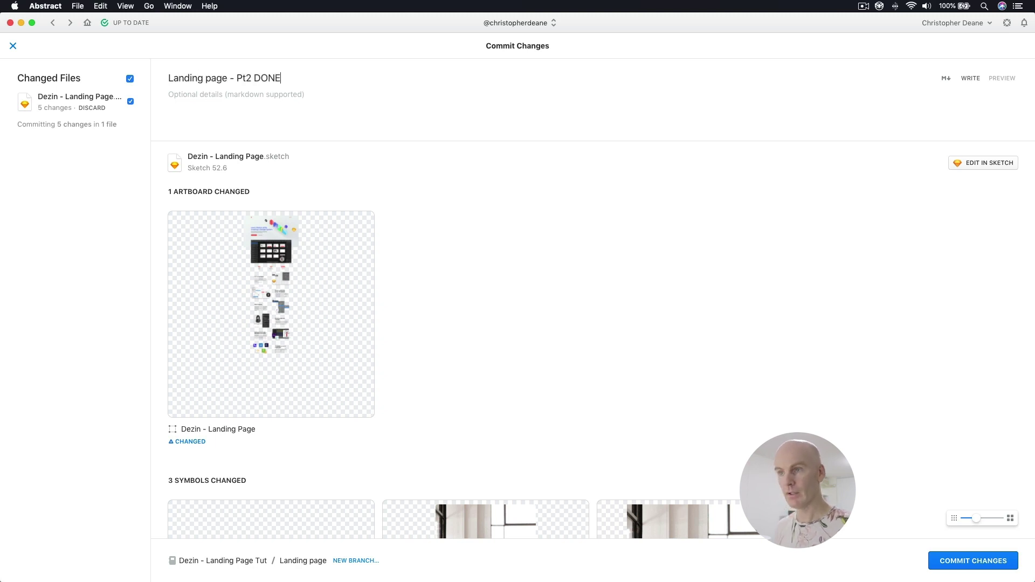
click(973, 562)
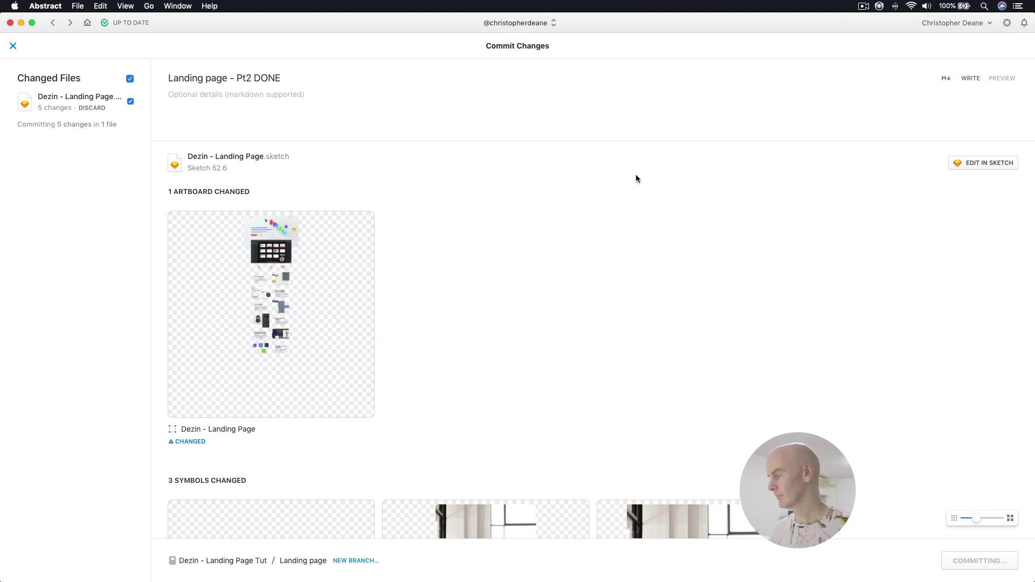